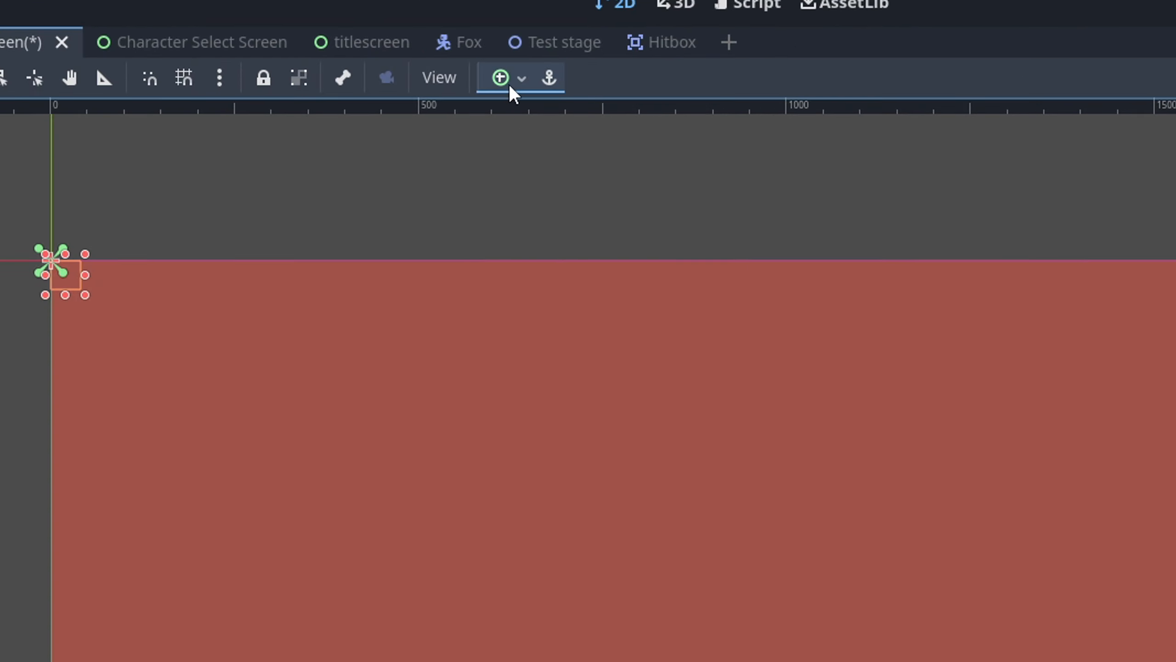
Apply the Full Rect anchor preset to the CSS Sections container so it fills the whole screen area
left_click(522, 78)
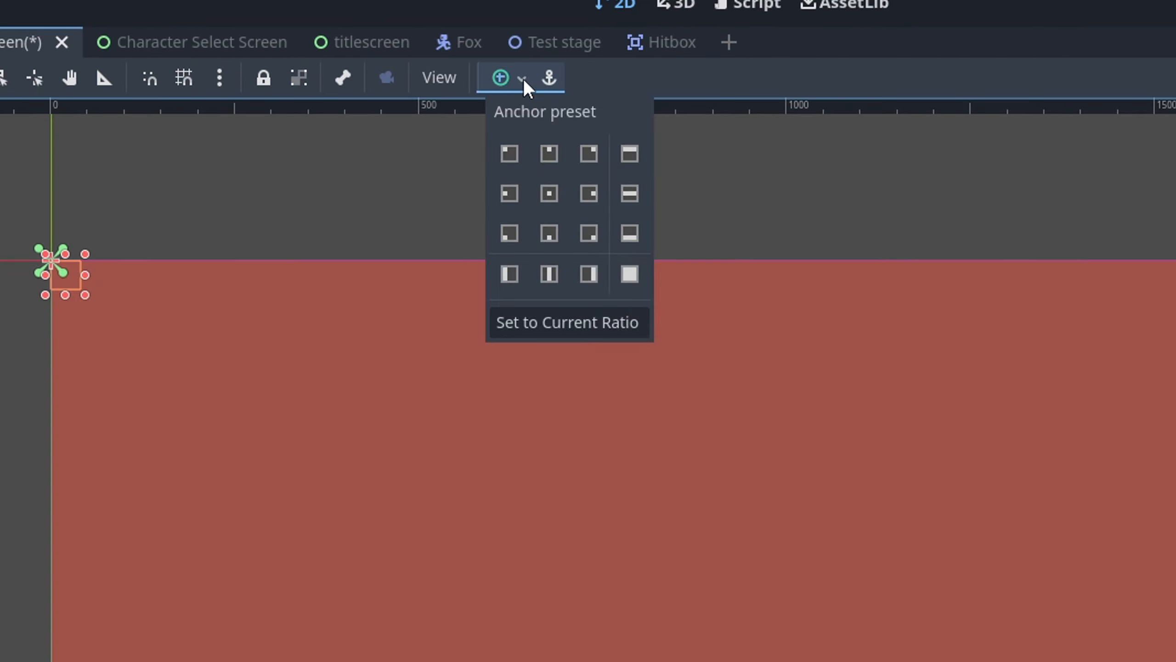
left_click(628, 283)
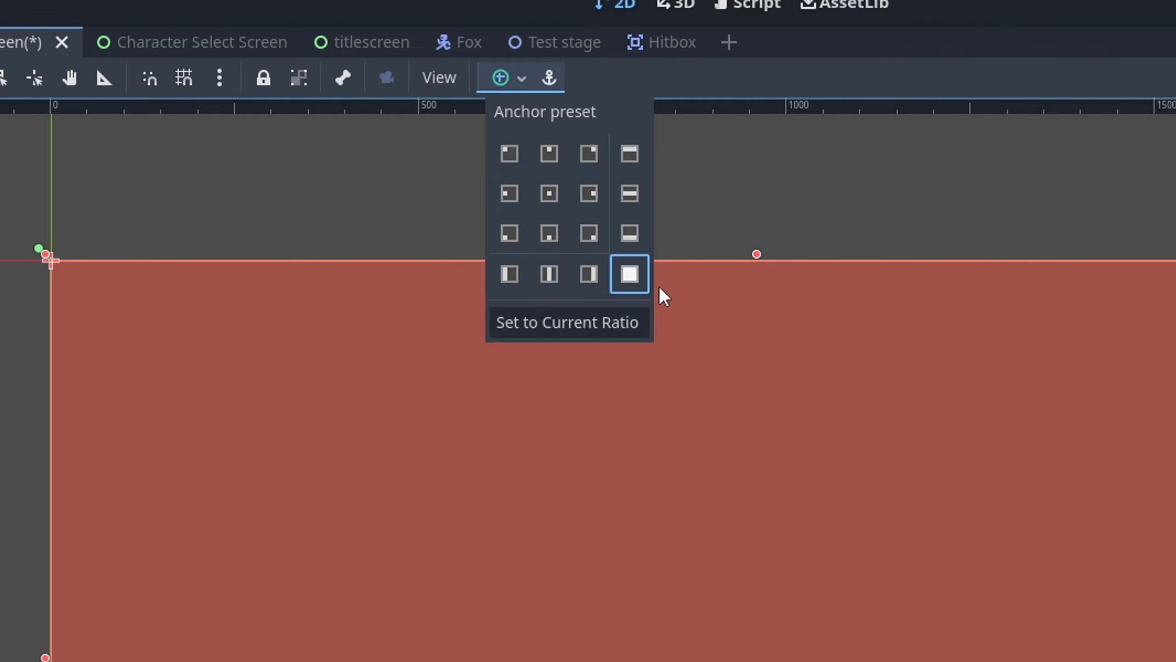
left_click(714, 217)
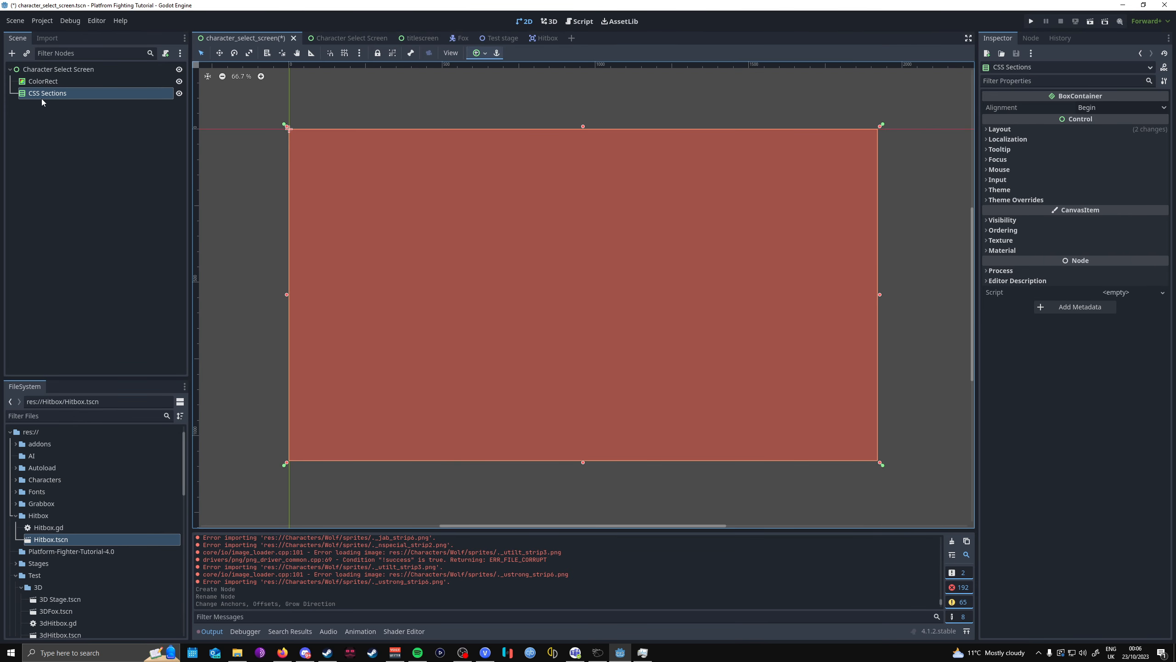
left_click(335, 105)
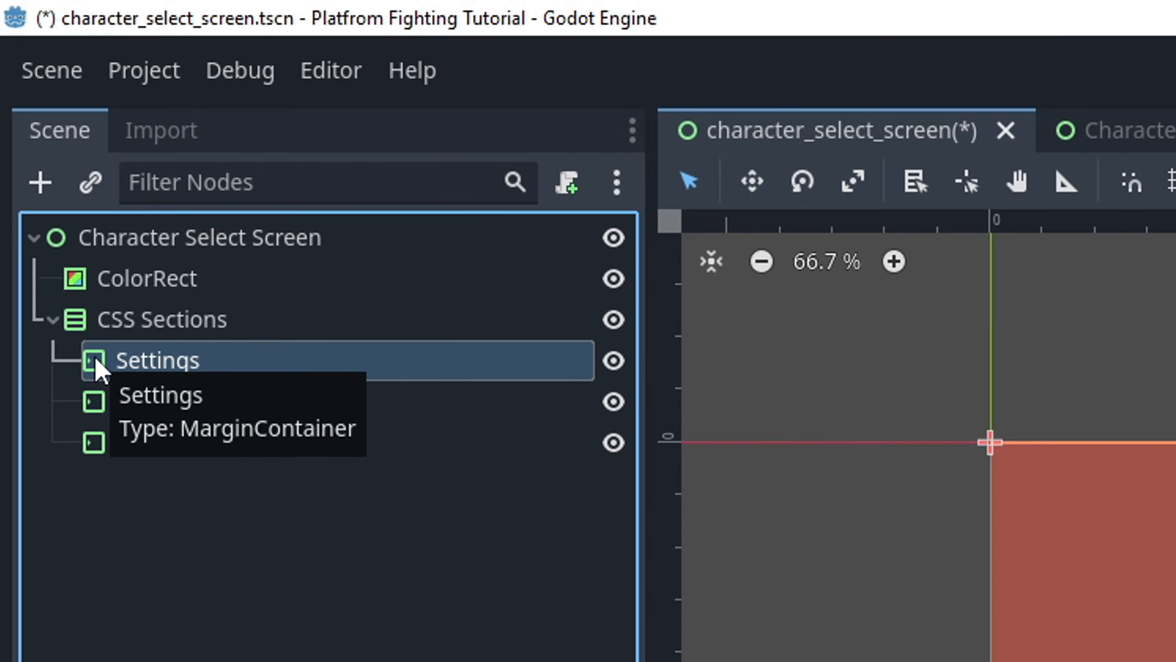
left_click(316, 466)
left_click(258, 373)
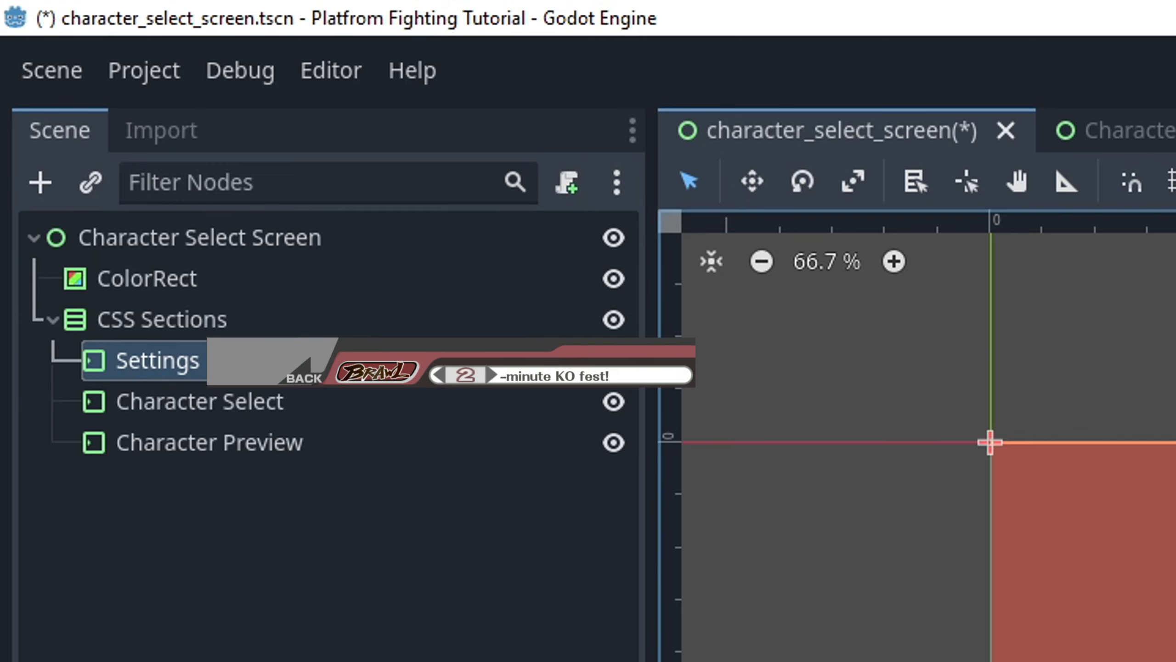
left_click(357, 401)
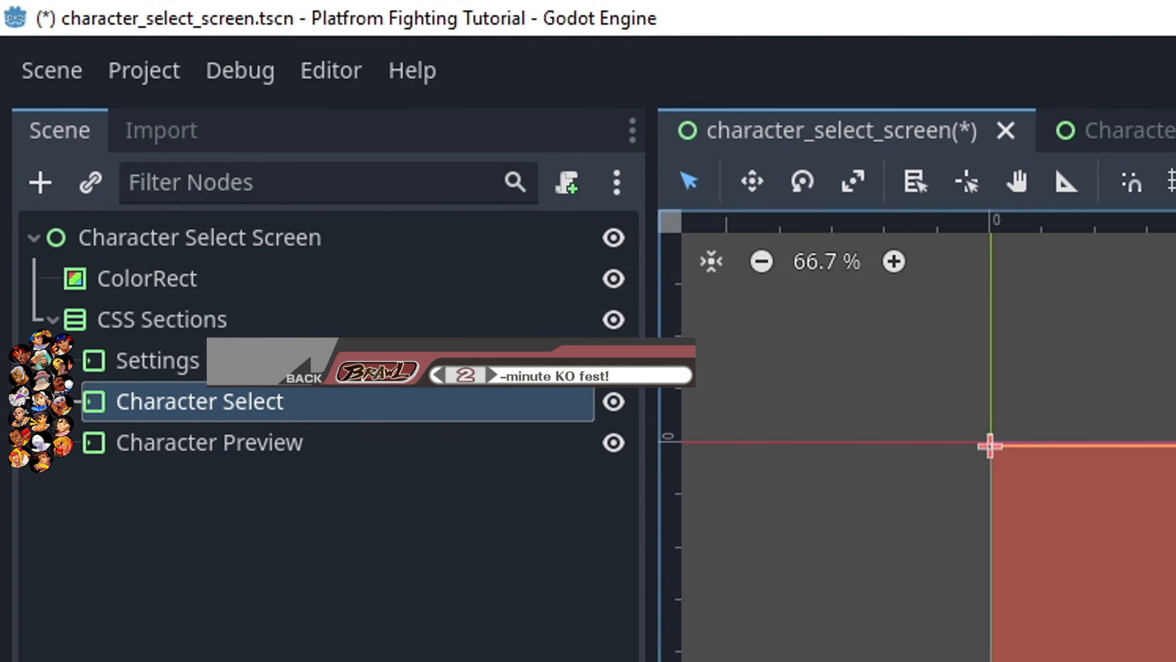
left_click(486, 452)
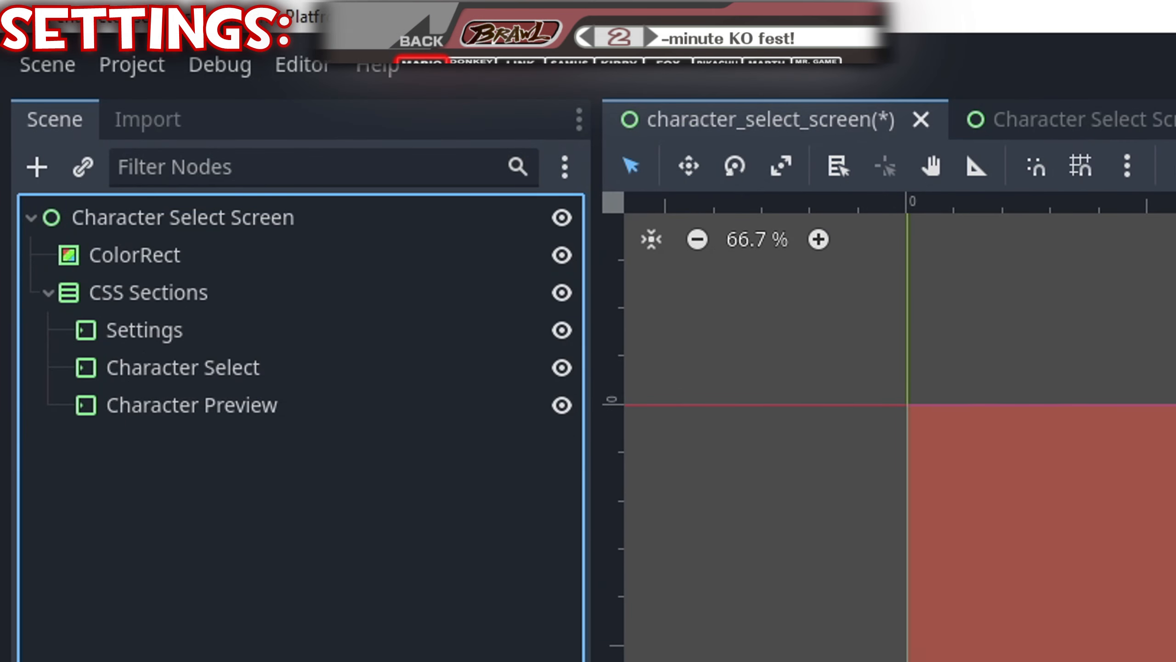
Set the custom minimum height of the Settings margin container to 145 px
left_click(216, 339)
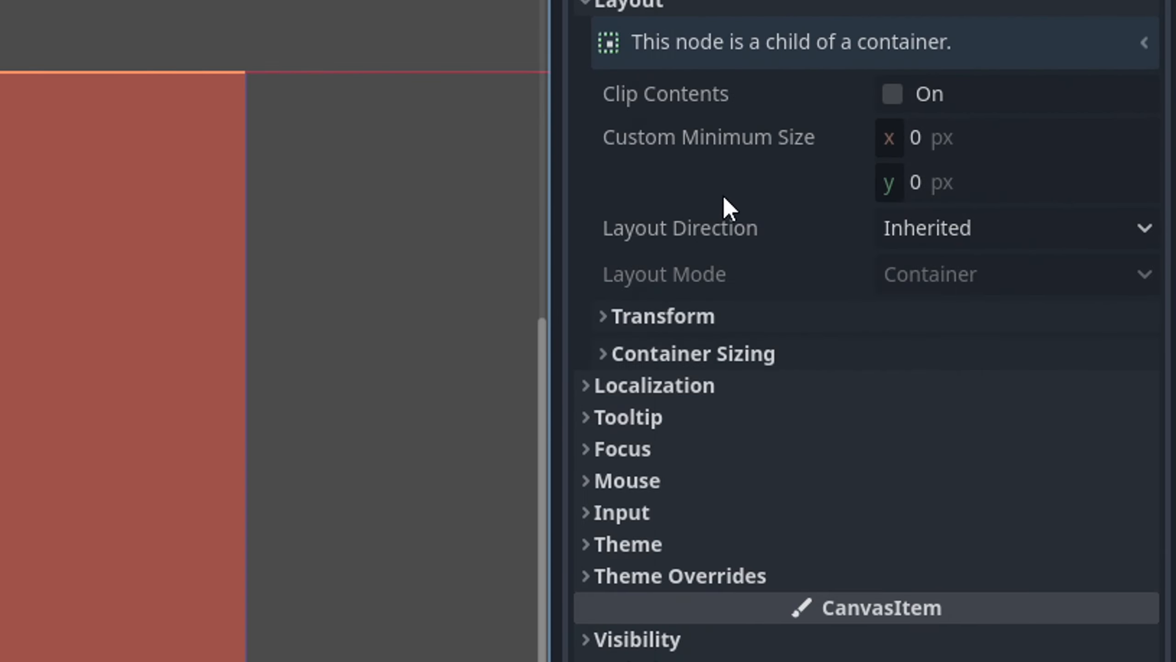
left_click(978, 187)
type("145")
key("Return")
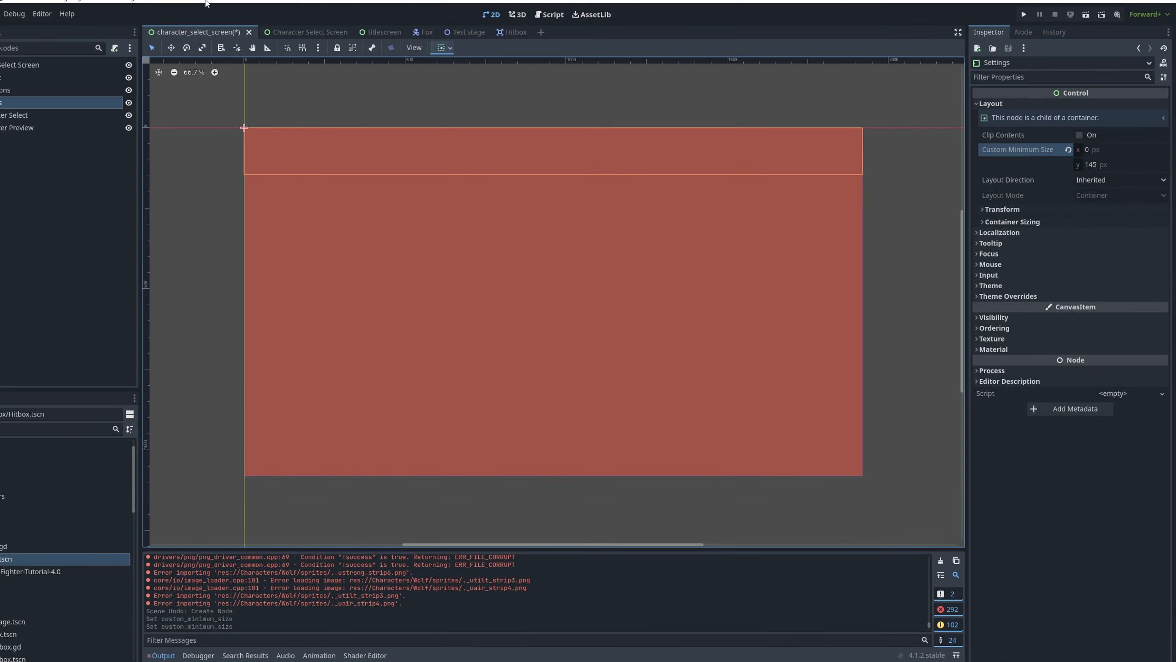
Check the viewport width and height in the project's display window settings, then close the settings
left_click(46, 21)
left_click(83, 49)
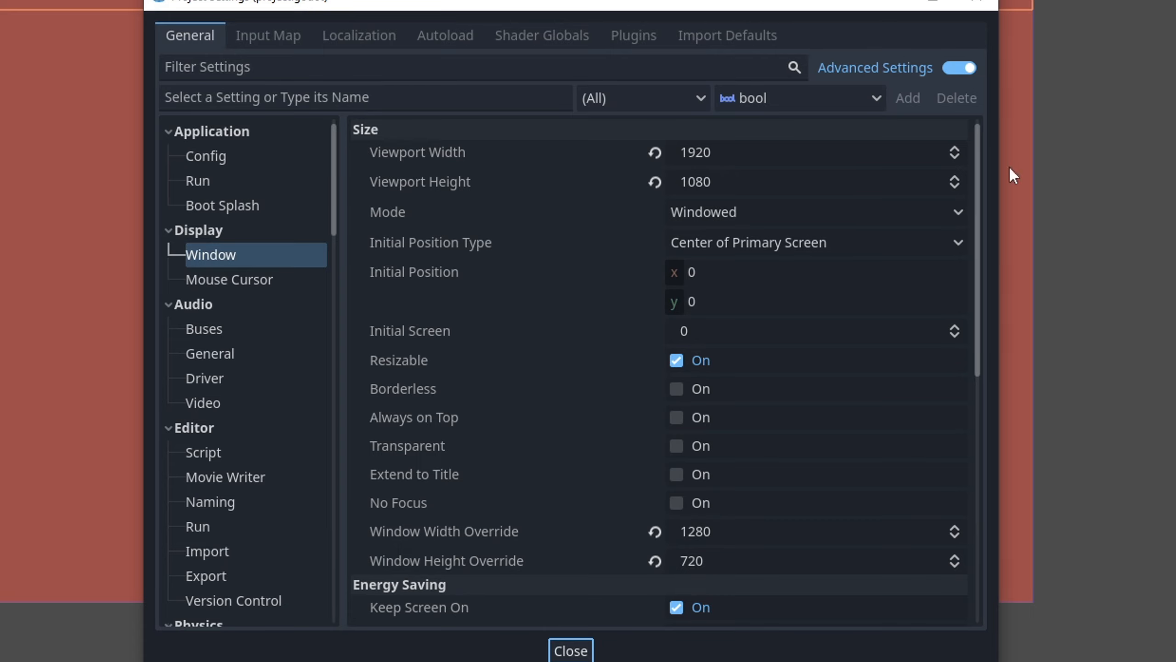
left_click(571, 651)
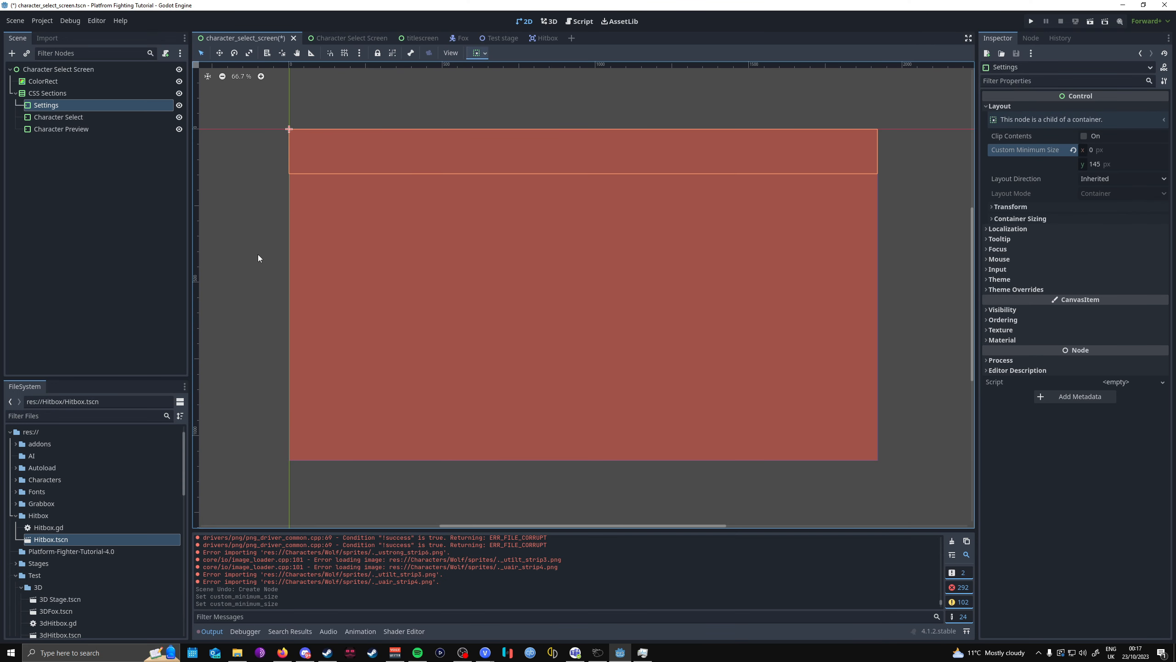
Add an HBoxContainer as a child of the Settings margin container
left_click(87, 241)
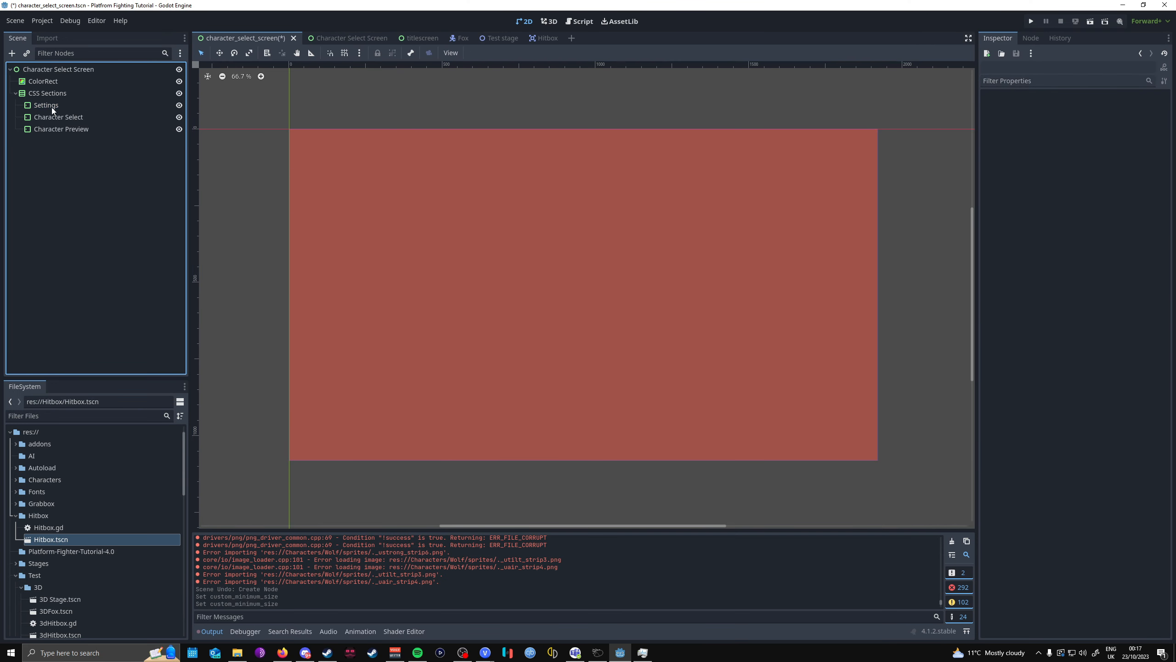
left_click(52, 106)
right_click(70, 107)
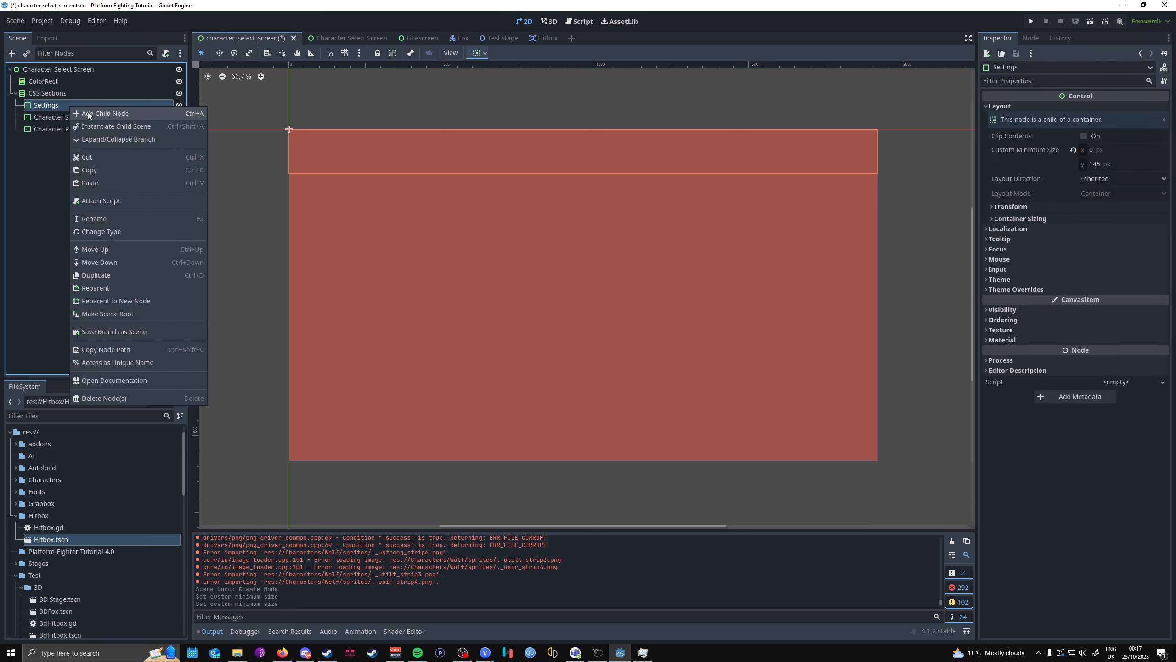
left_click(89, 113)
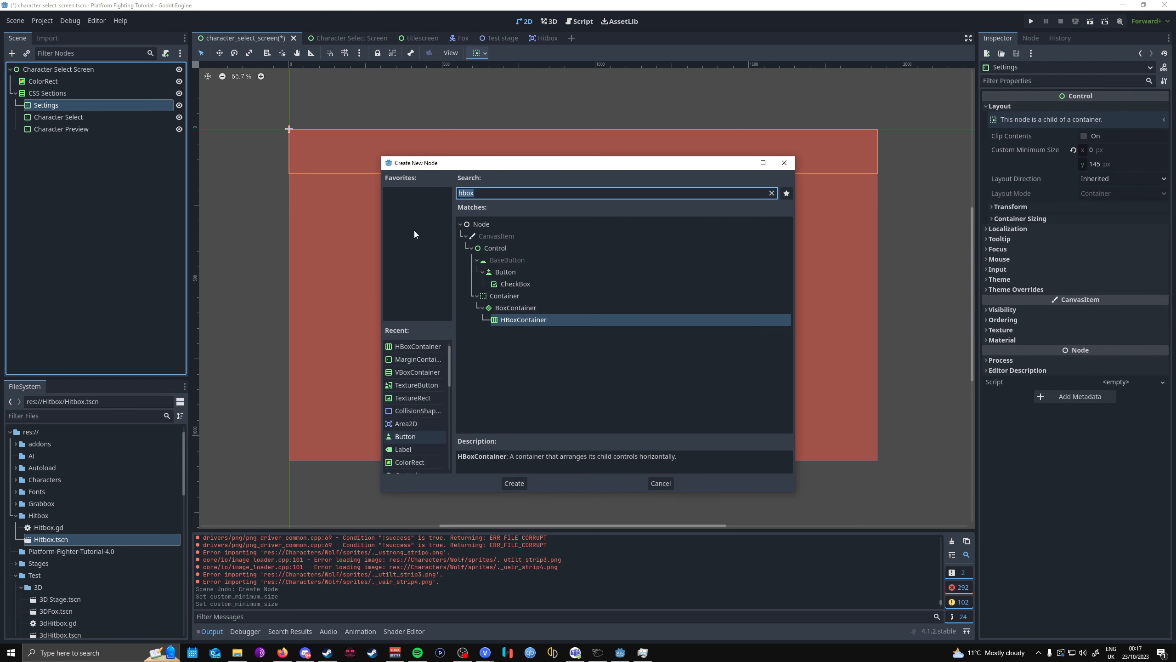
double_click(518, 319)
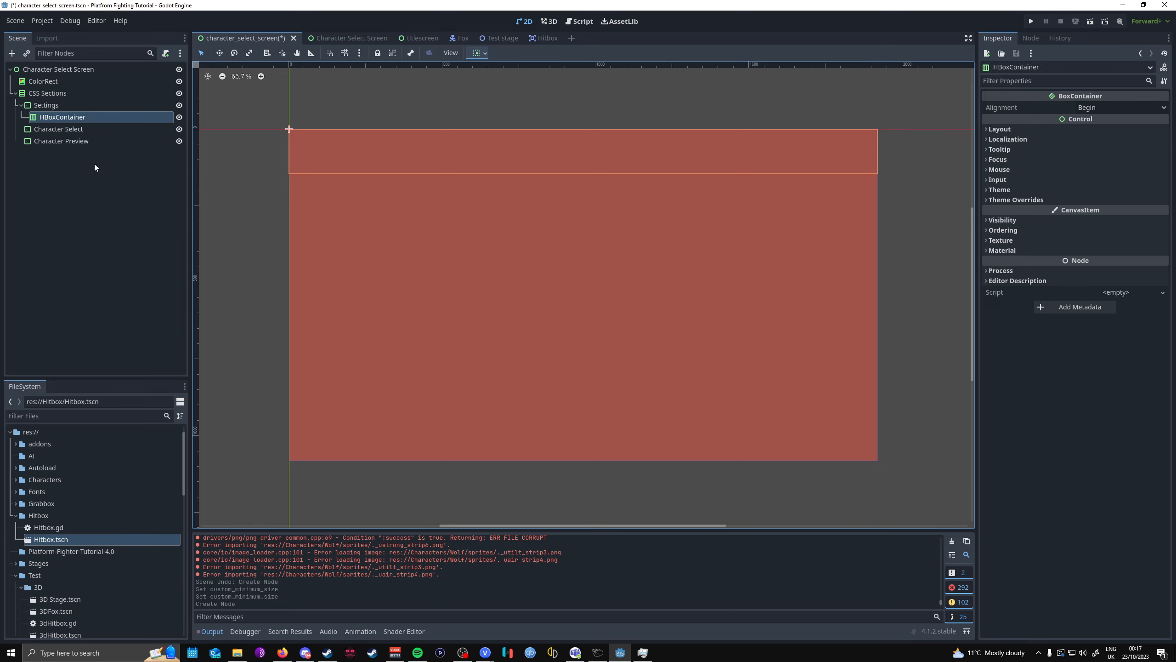
Rename the HBoxContainer under Settings to "HBox Settings"
double_click(75, 118)
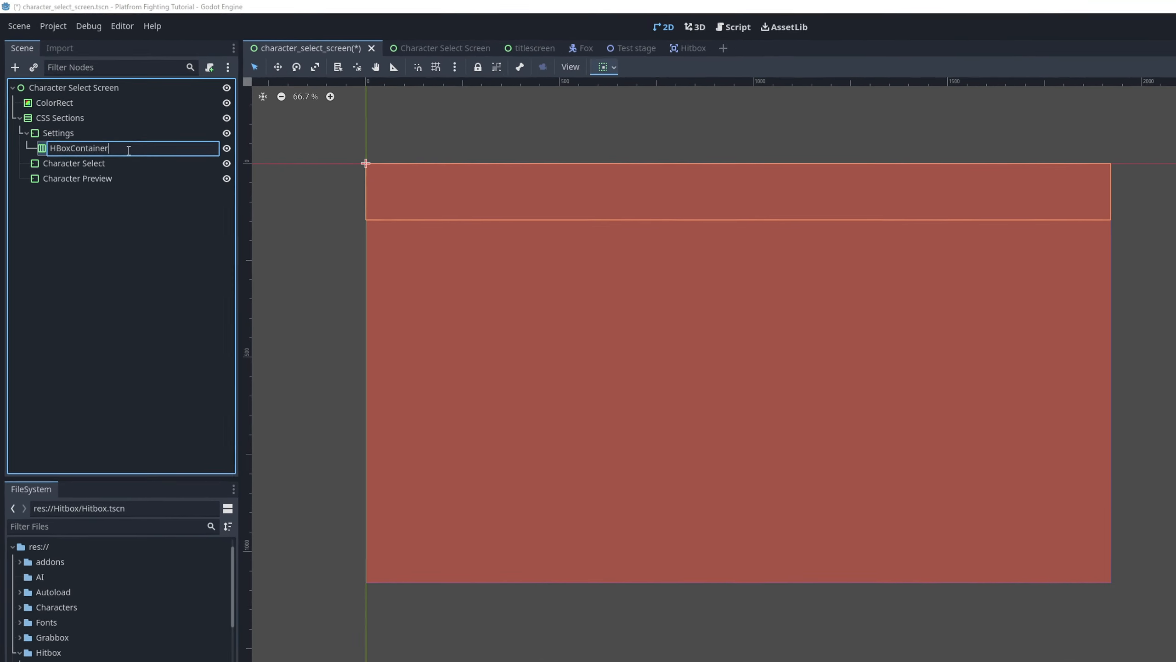
key("ctrl+shift+Left")
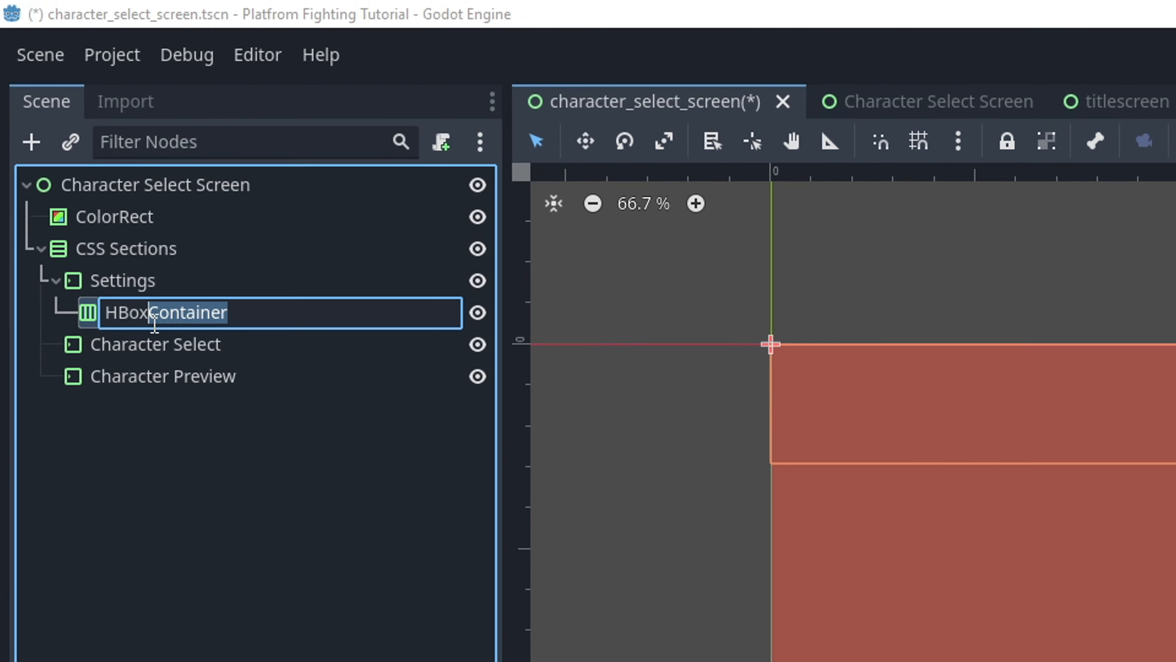
type("S")
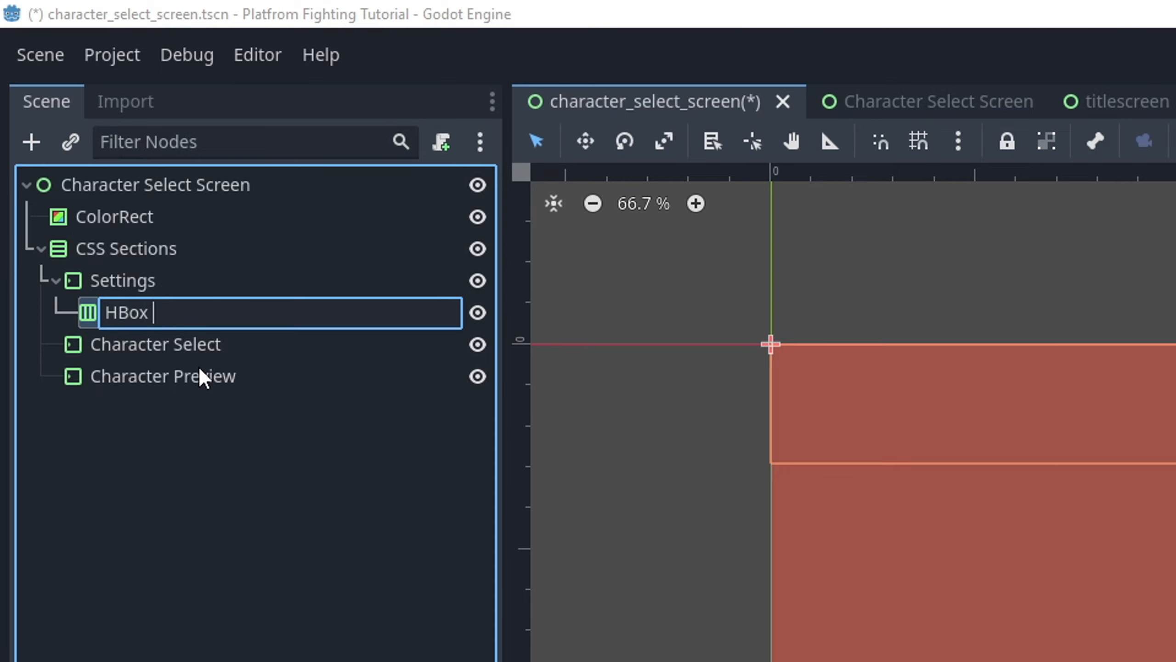
type("ettings")
key("Return")
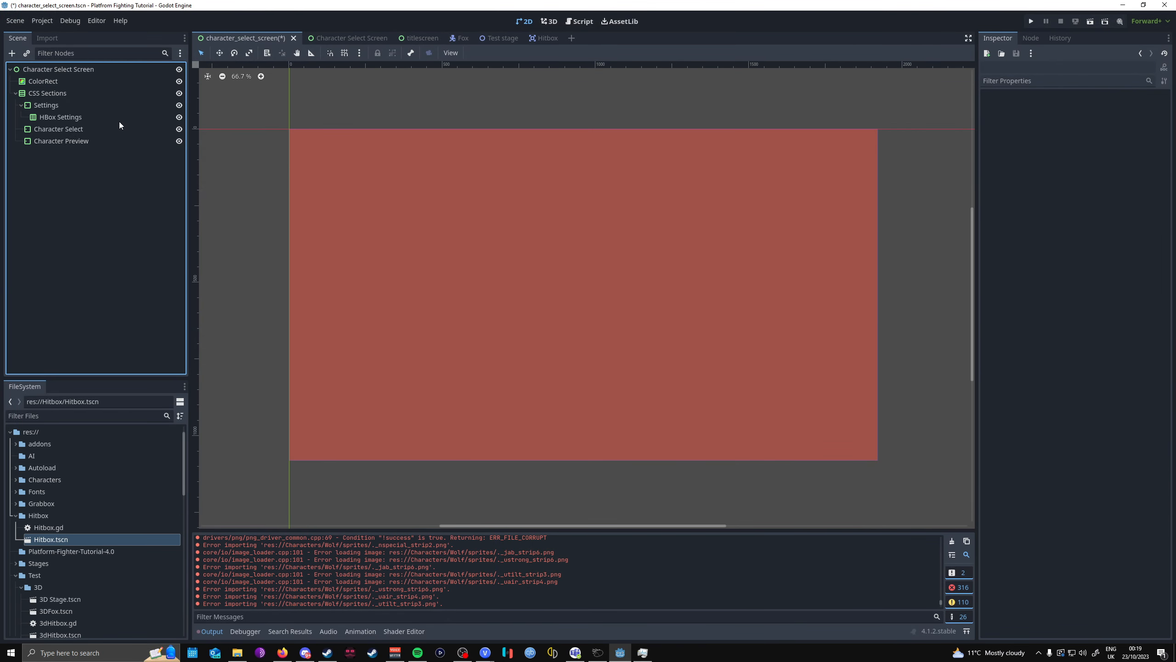
Set the custom minimum height of HBox Settings to 145 px and its alignment to Center
left_click(119, 119)
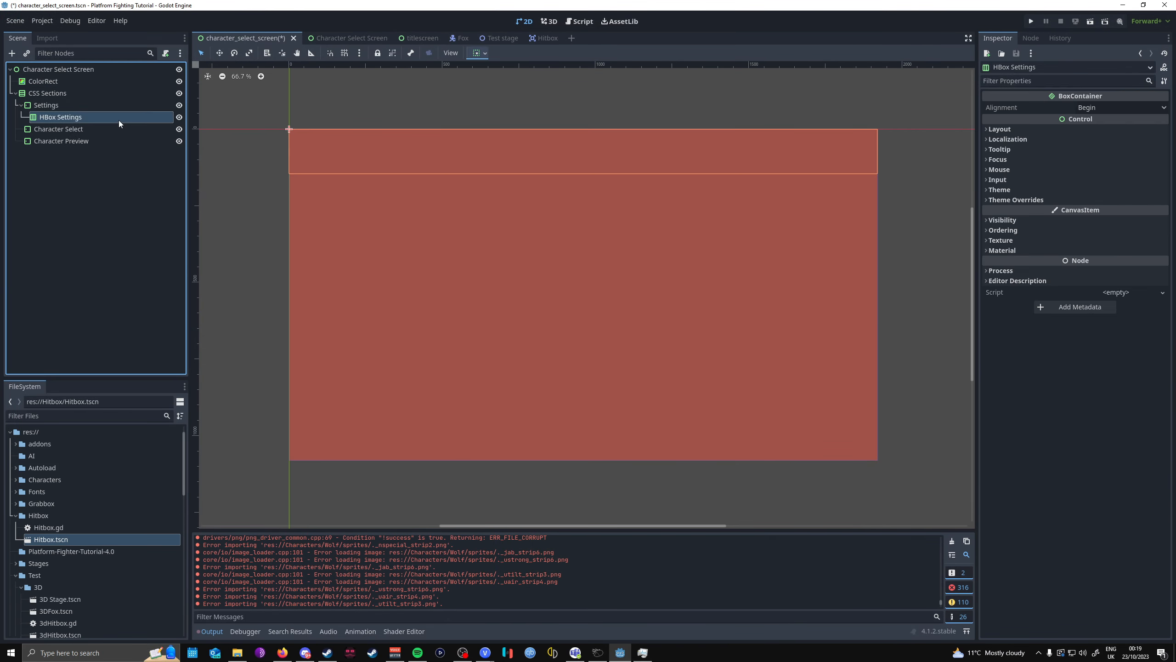
left_click(1063, 131)
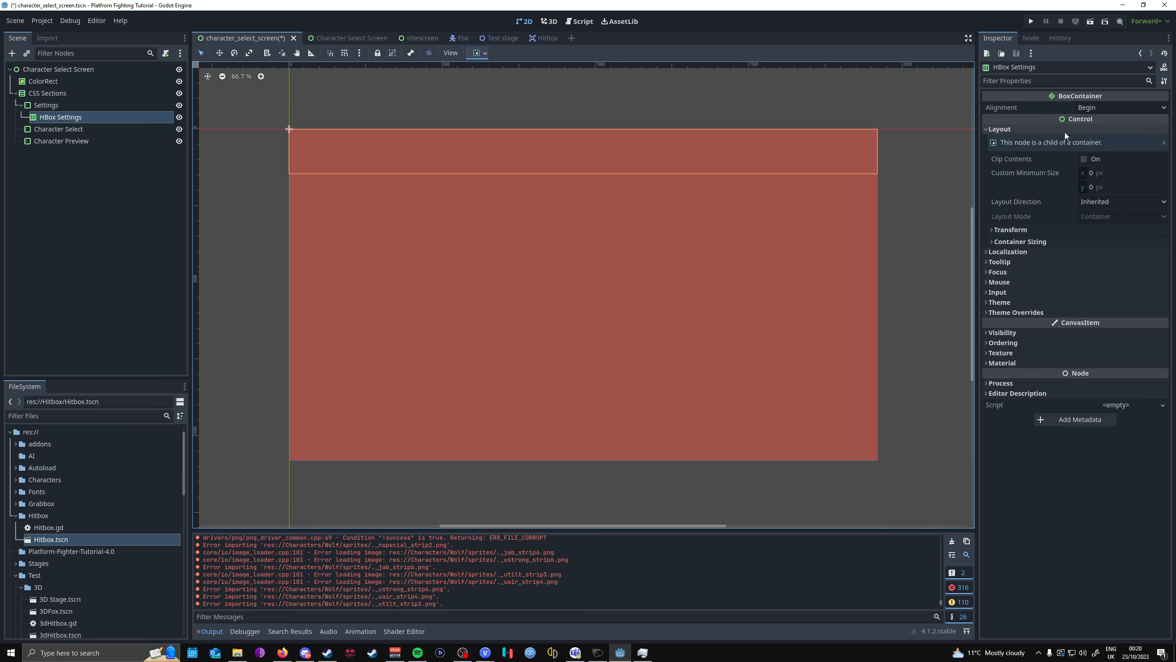
left_click(1127, 188)
type("145")
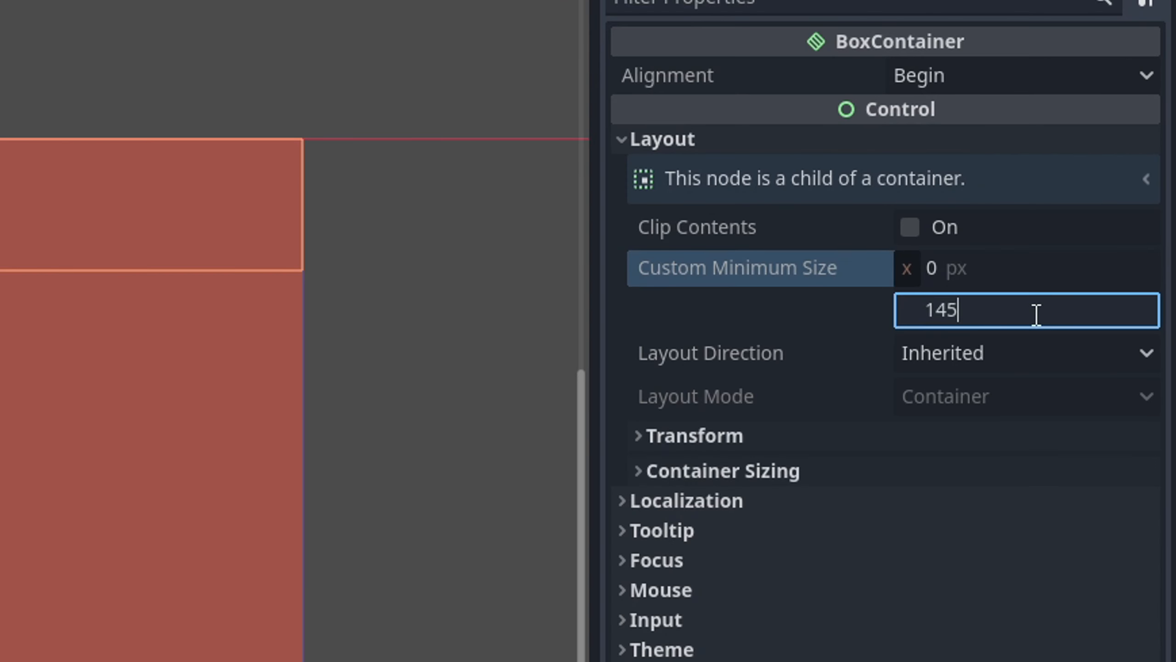
key("Return")
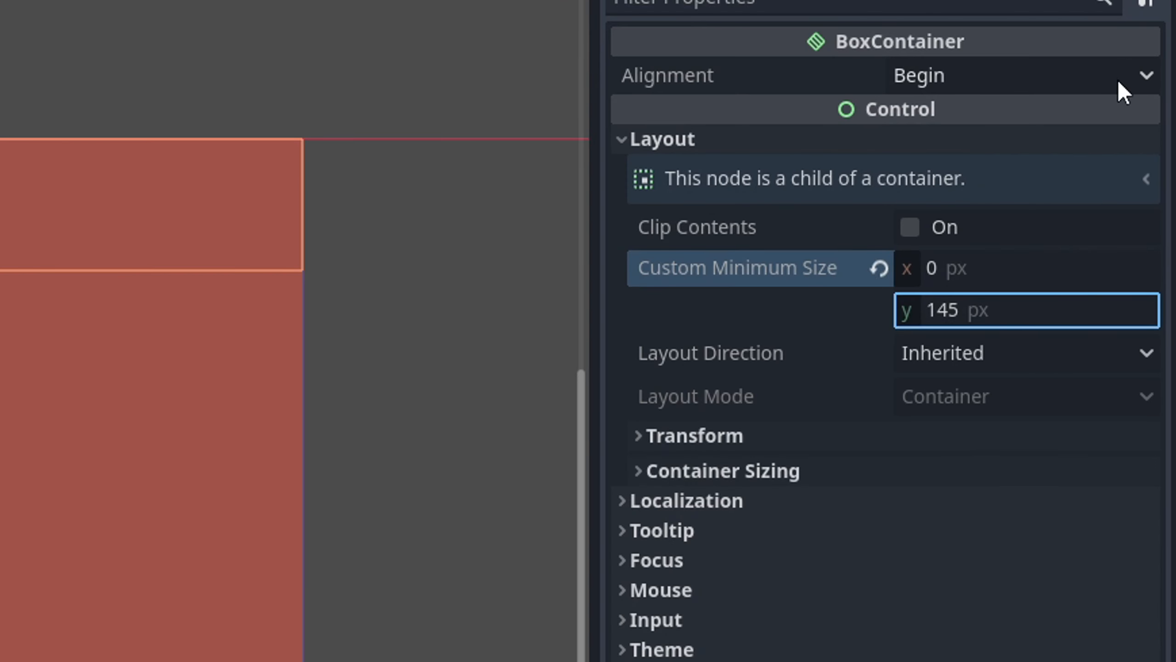
left_click(1092, 75)
left_click(1068, 164)
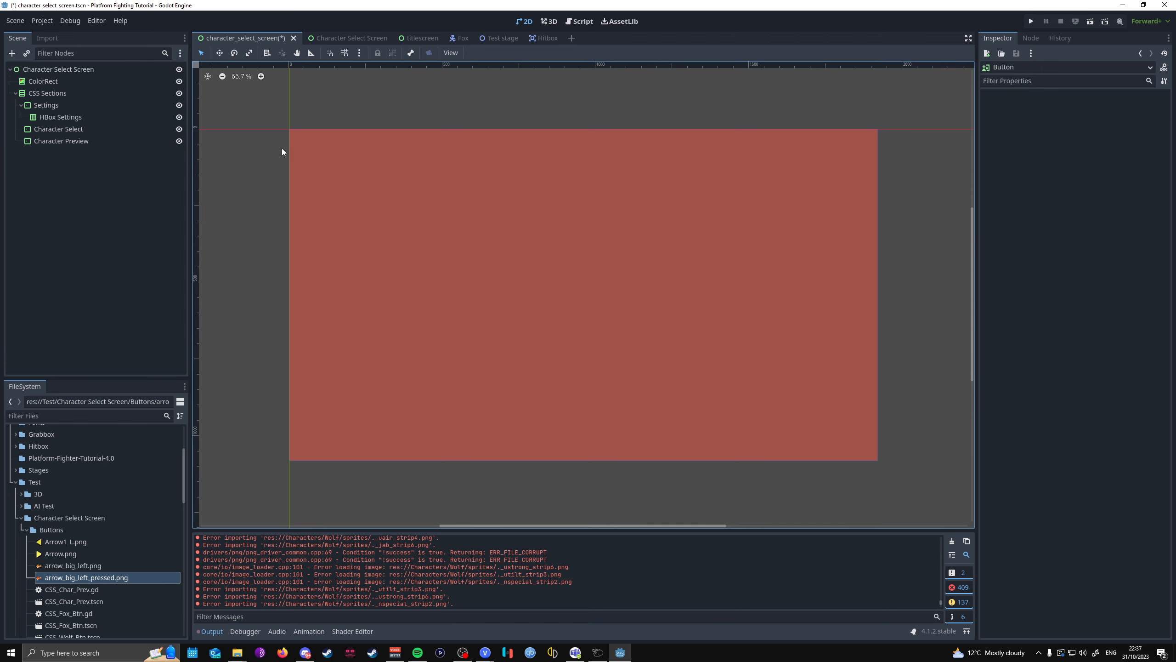
left_click(413, 38)
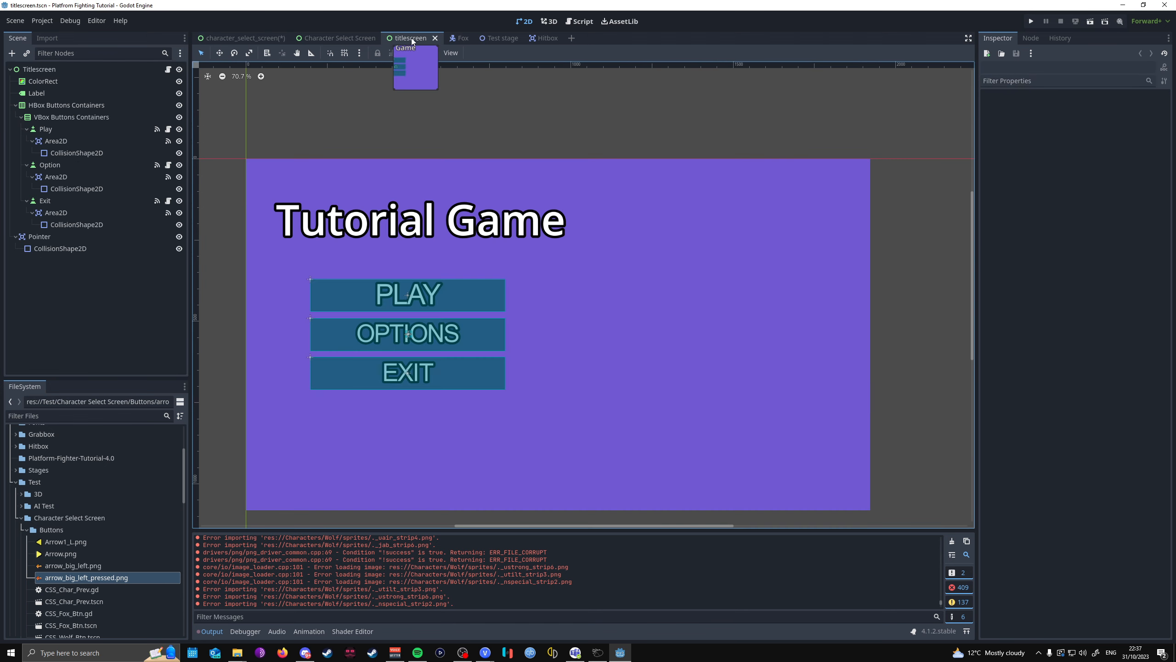
left_click(274, 38)
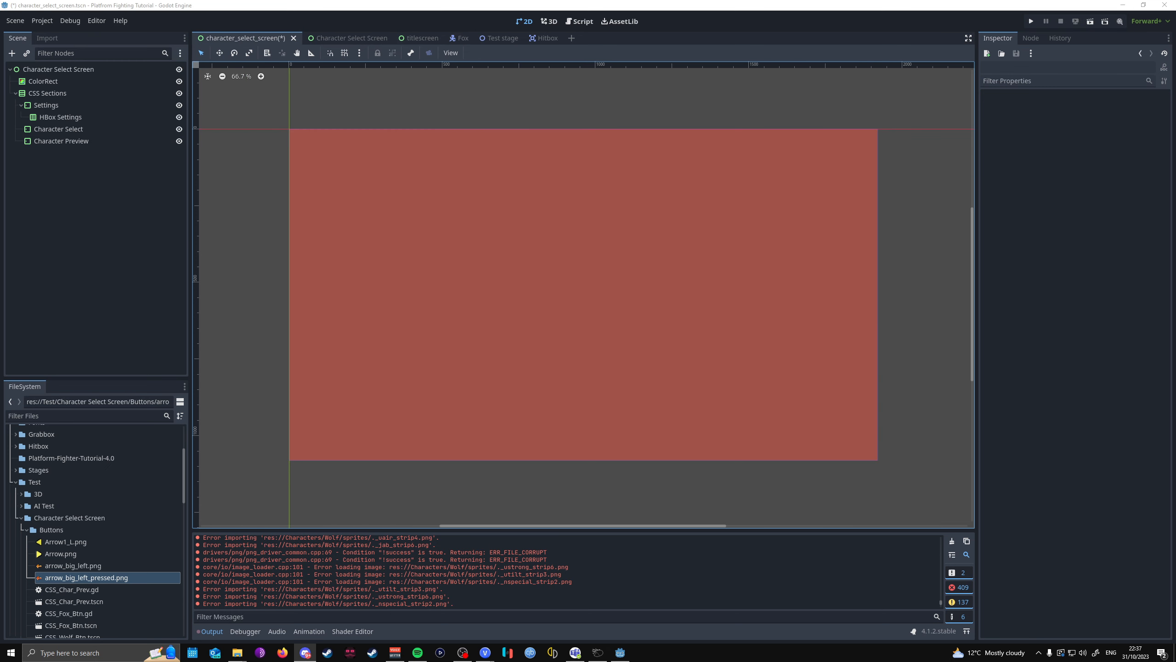
Add a TextureButton node as a child of HBox Settings
left_click(78, 117)
right_click(86, 117)
left_click(104, 124)
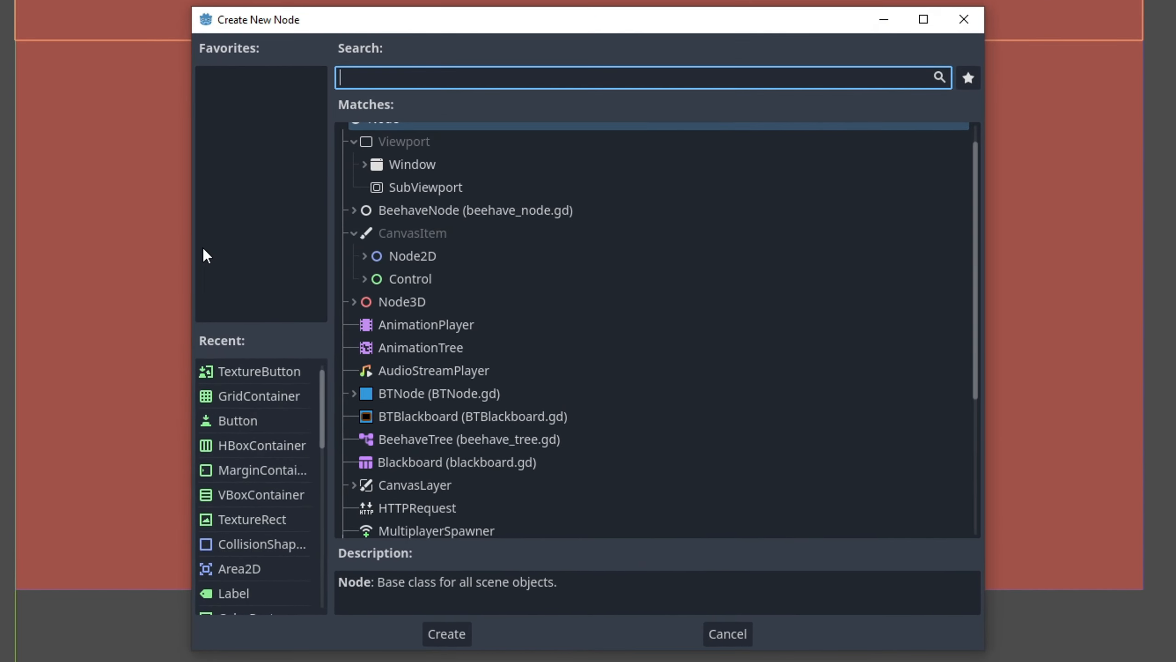
left_click(330, 360)
double_click(256, 371)
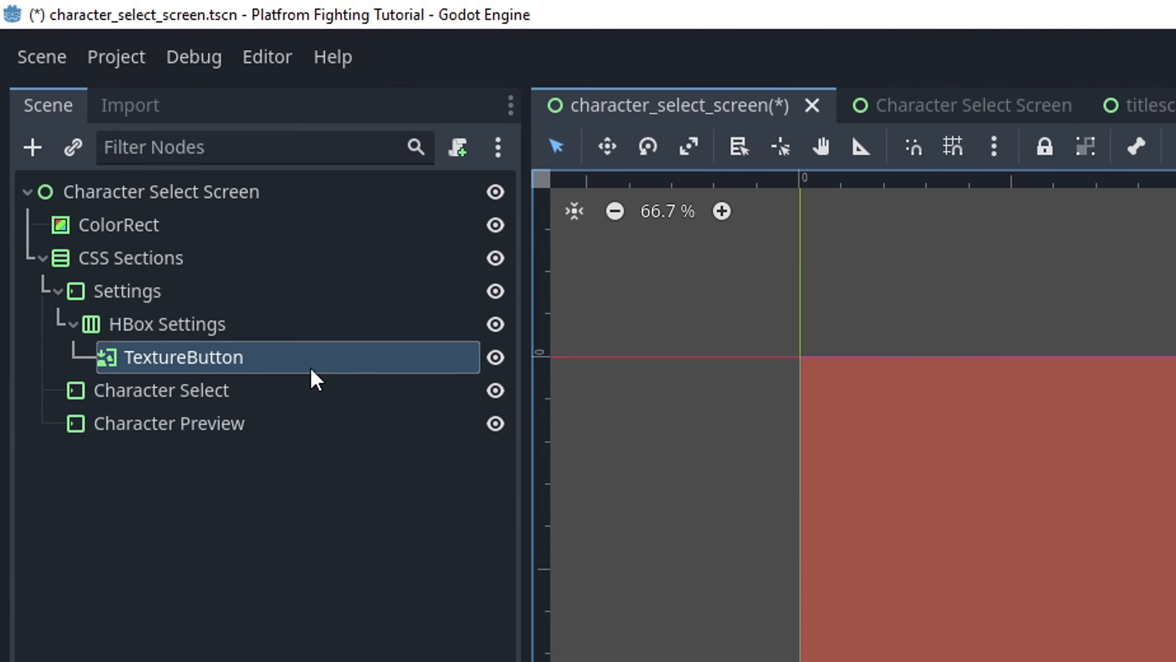
Rename the TextureButton under HBox Settings to "Back Button"
double_click(309, 361)
type("Back Button")
key("Return")
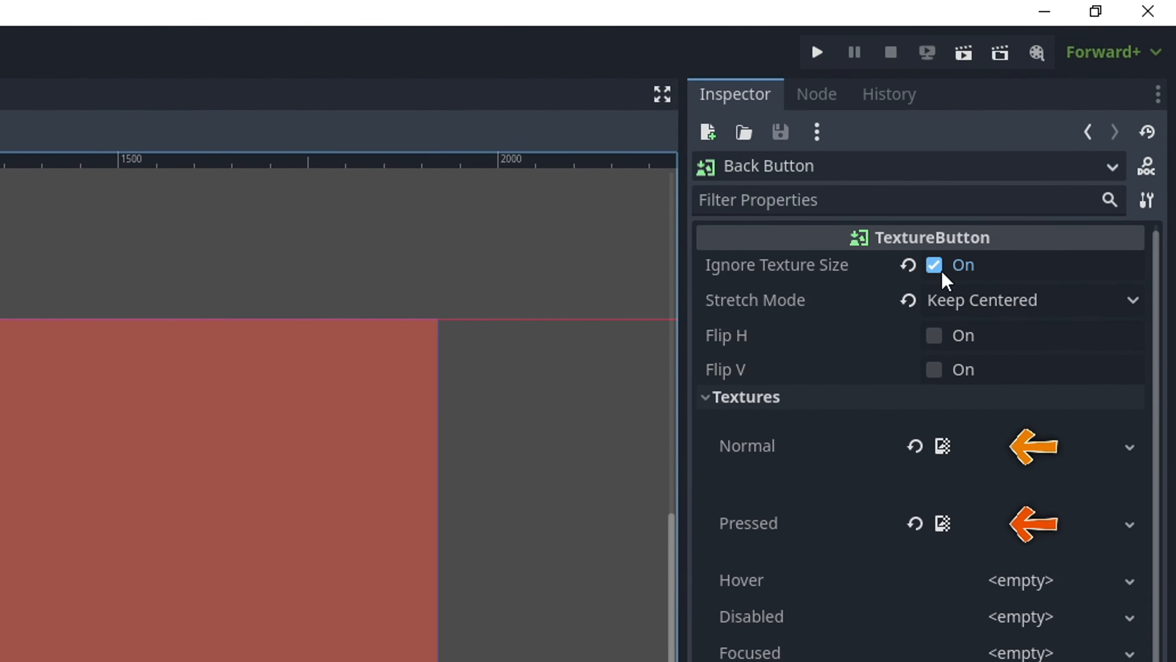
left_click(972, 308)
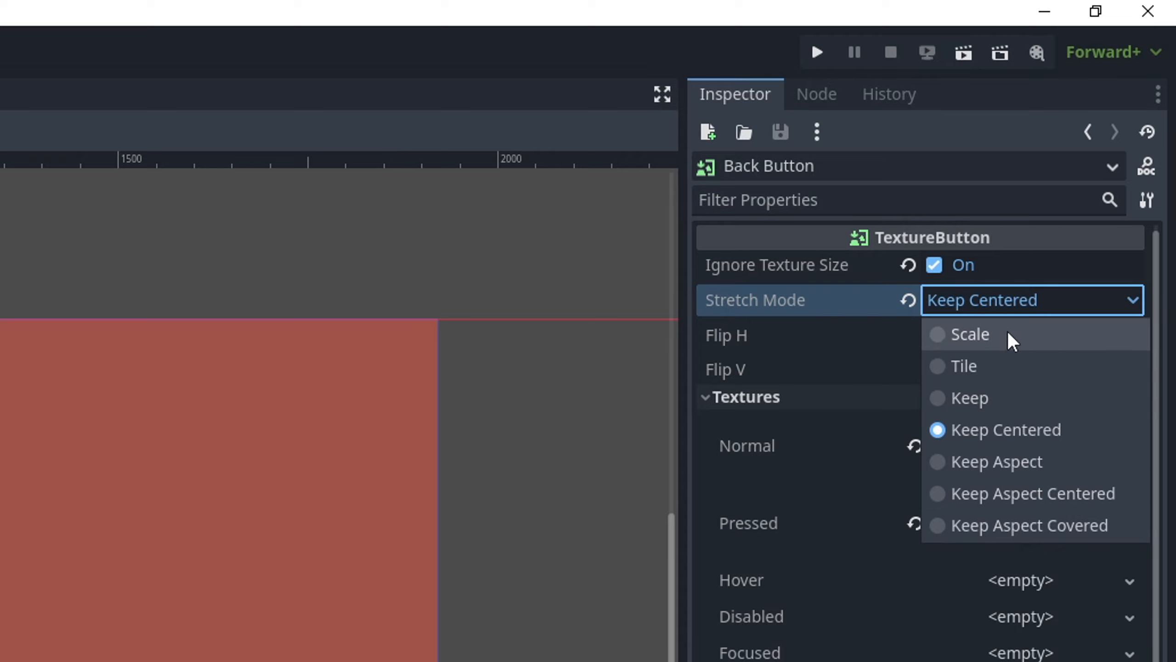
left_click(1019, 293)
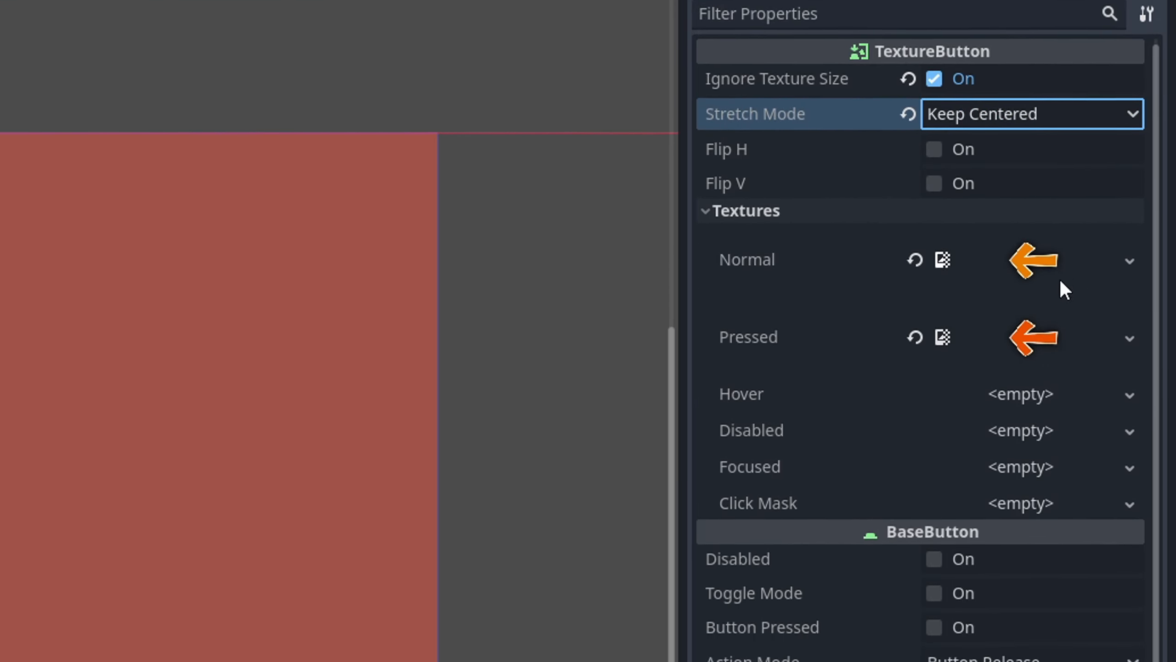
left_click(1037, 338)
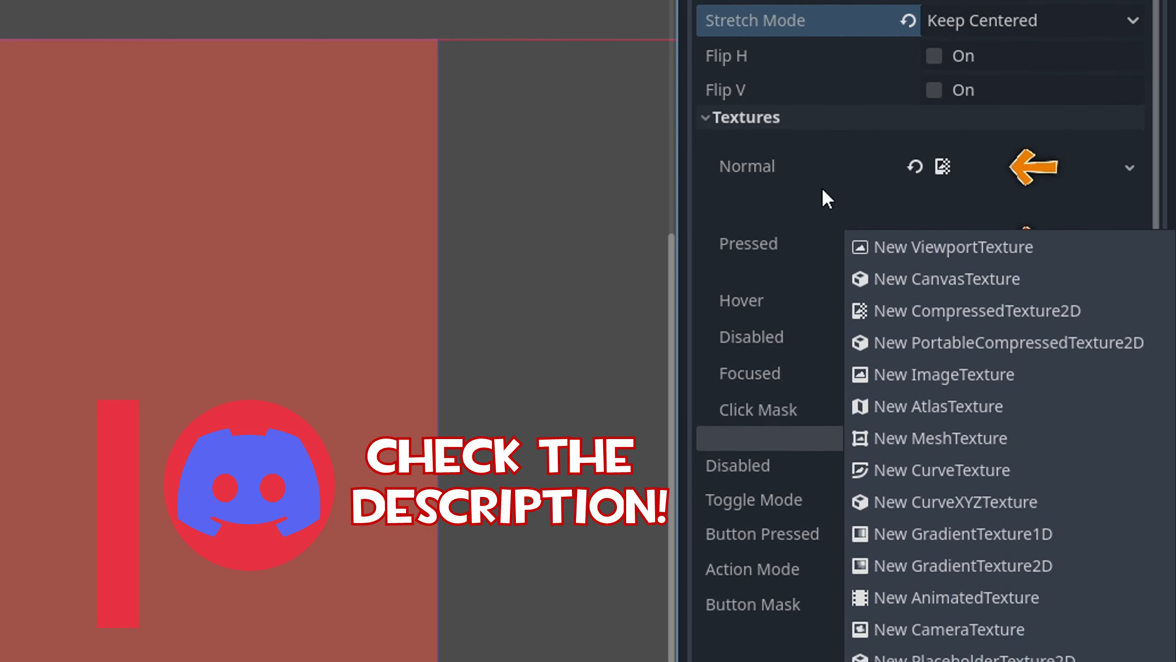
scroll(811, 222, "down", 5)
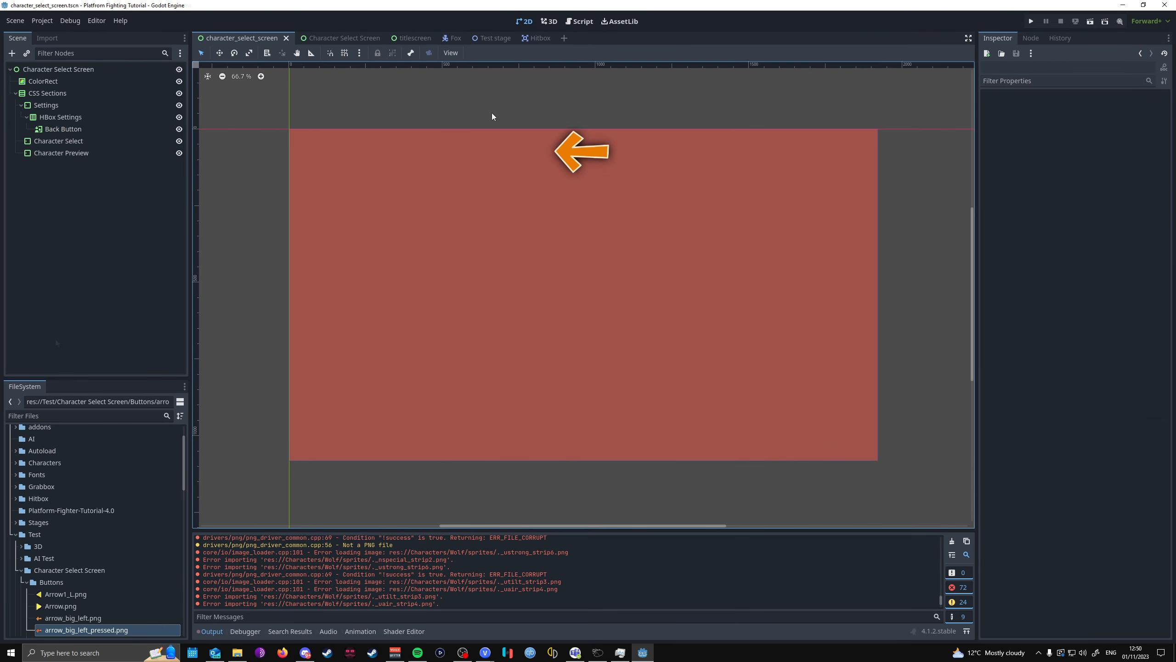
left_click(55, 338)
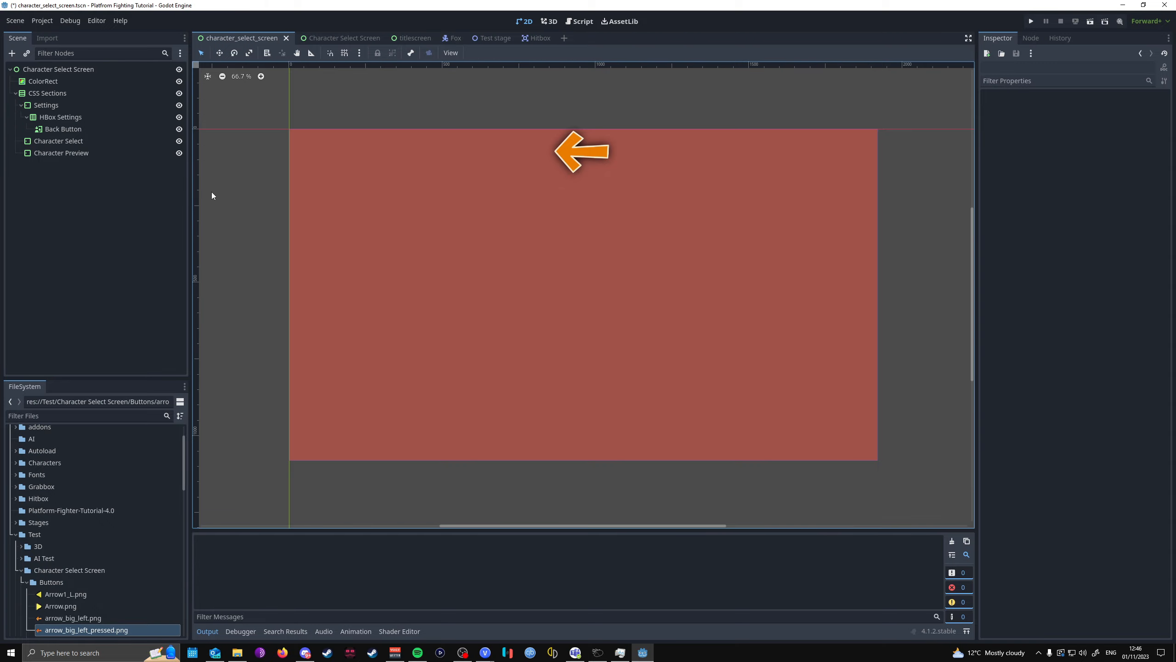
Add an Area2D node as a child of Back Button, rename it to ButtonArea2D, and save the scene
left_click(87, 129)
right_click(87, 132)
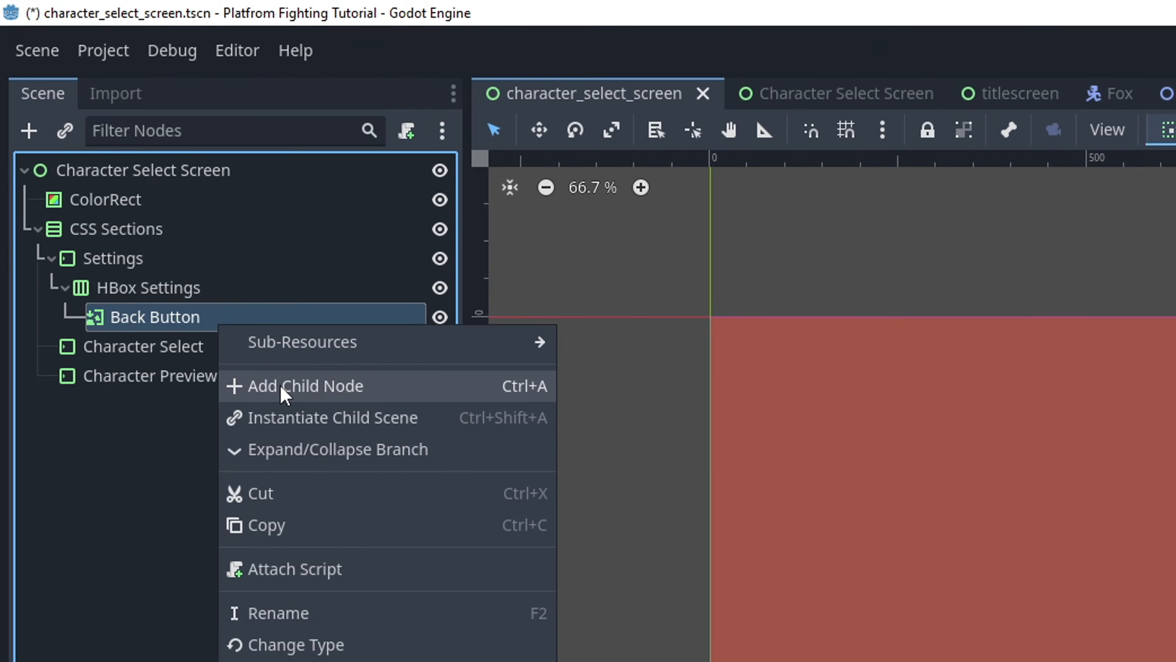
left_click(280, 385)
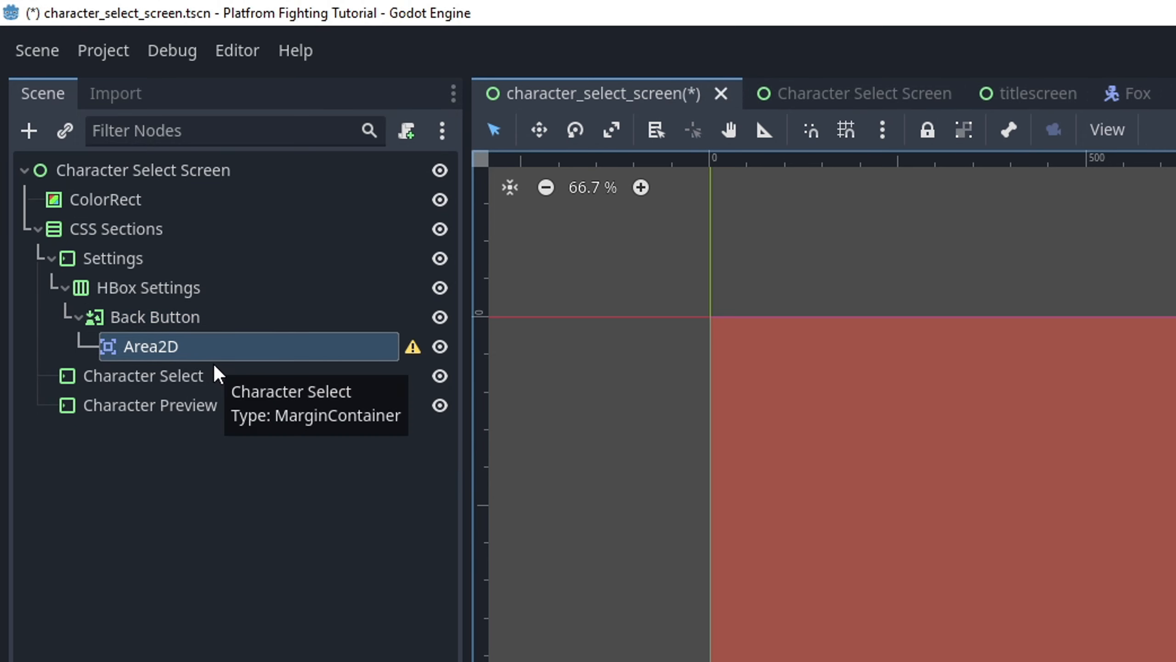
double_click(187, 353)
key("Home")
type("Button")
key("Return")
key("ctrl+s")
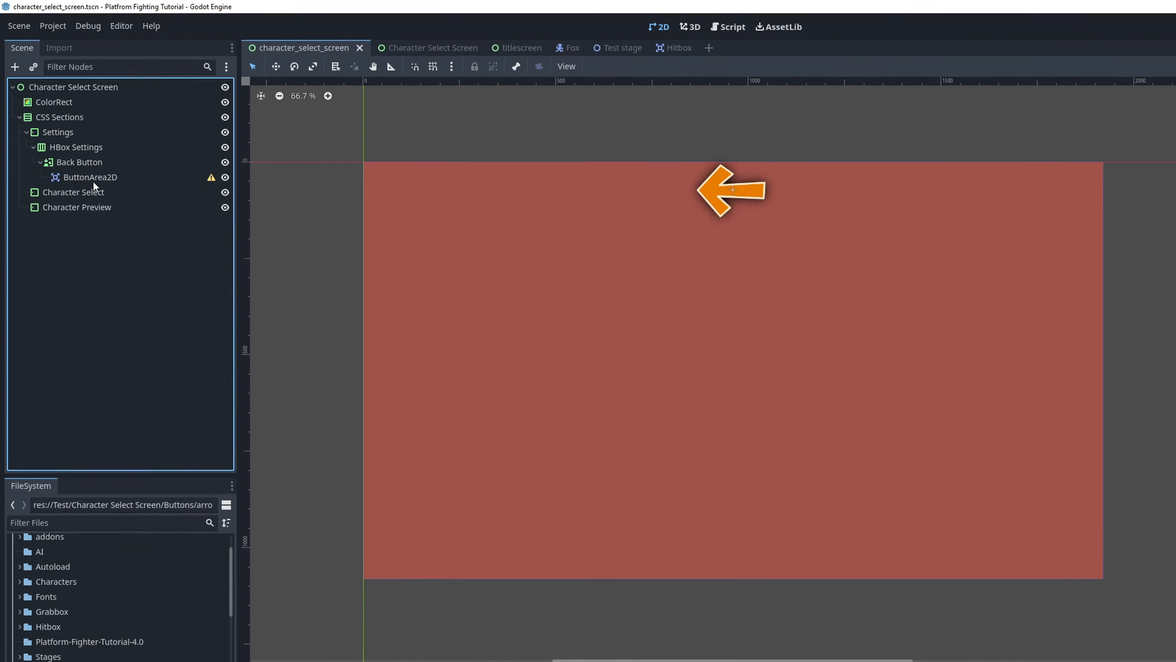
Add a CollisionShape2D node as a child of ButtonArea2D under Back Button
right_click(74, 141)
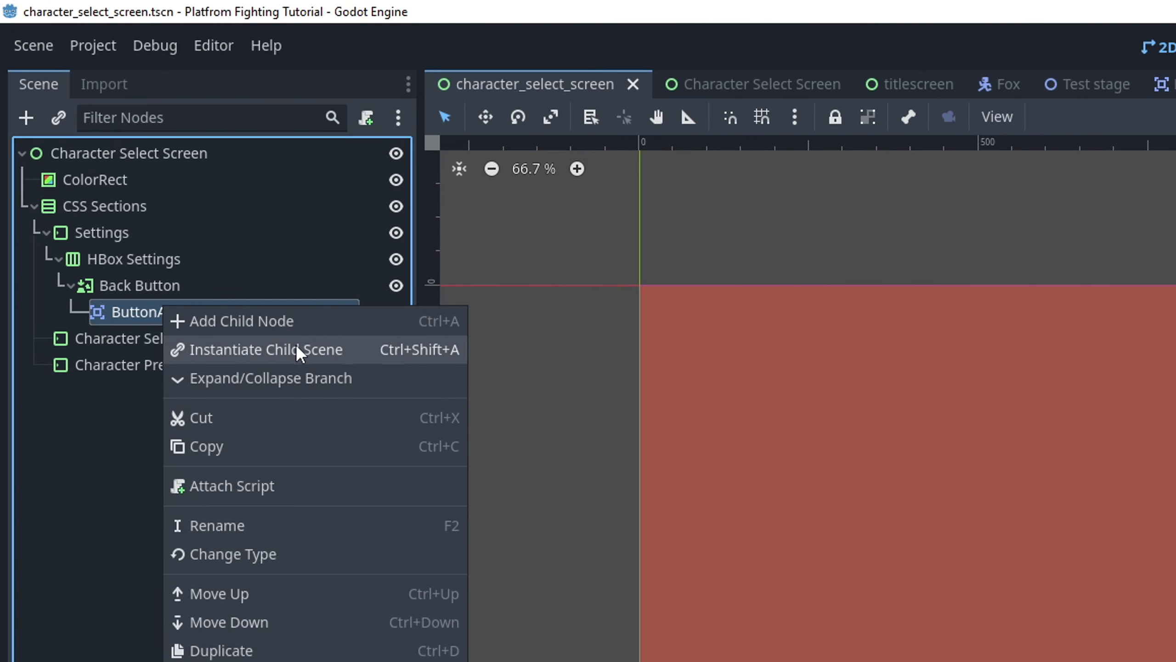
left_click(296, 324)
double_click(1031, 588)
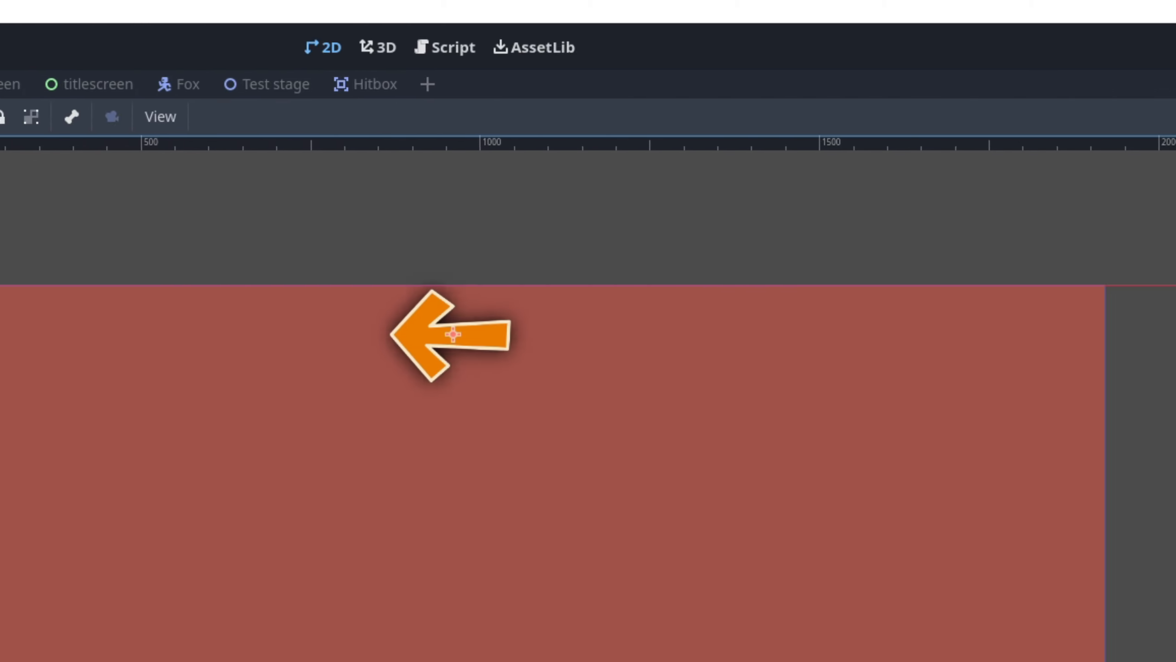
Give the Back Button's CollisionShape2D a new RectangleShape2D and set its size to 234 by 118 px
left_click(1024, 244)
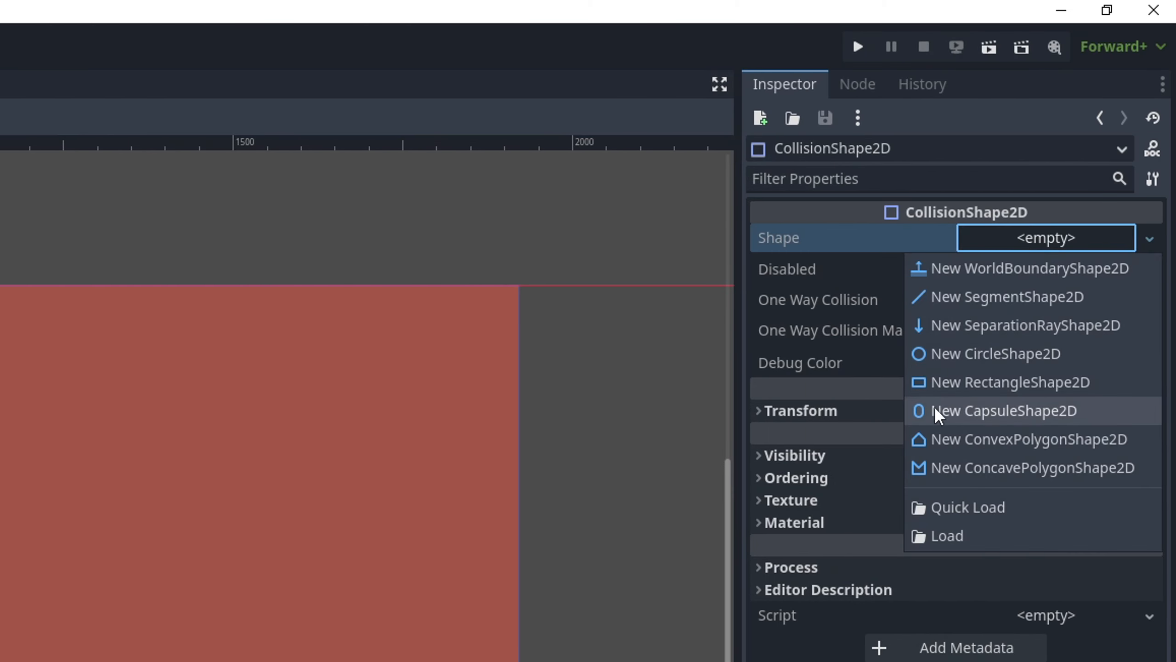
left_click(969, 385)
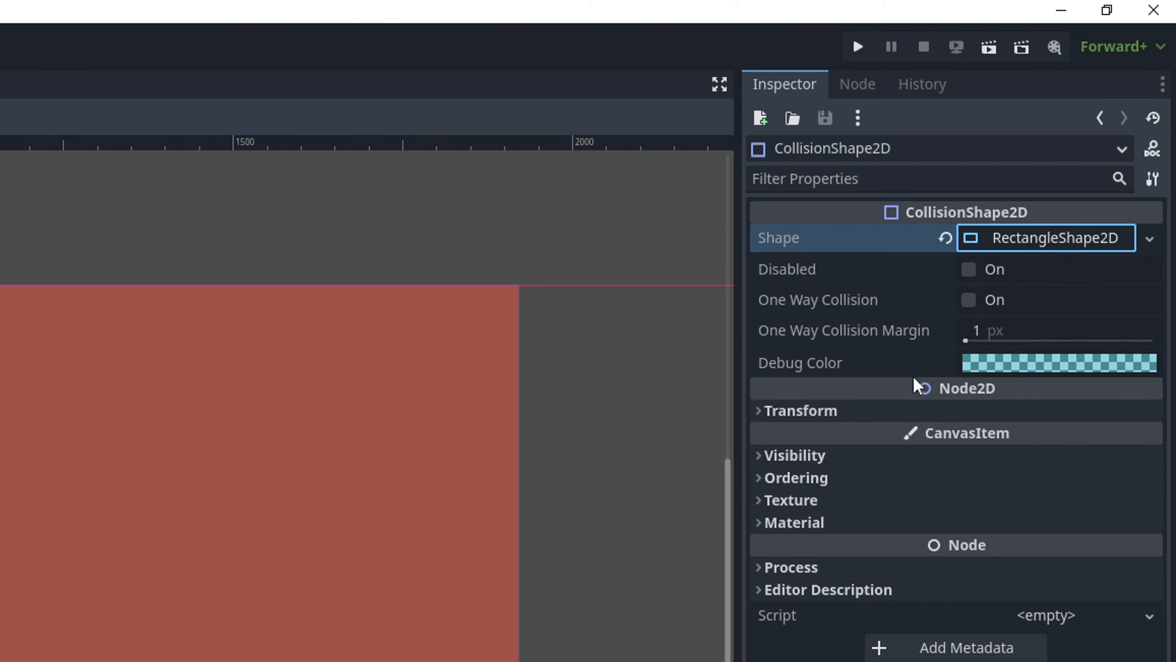
left_click(1035, 241)
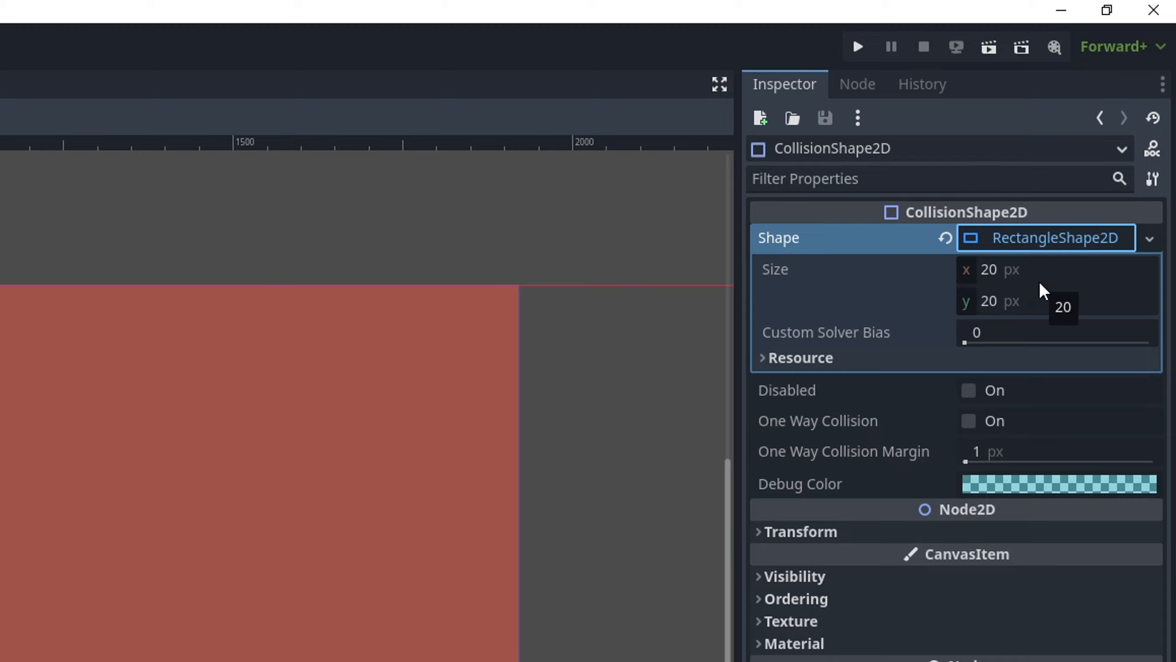
left_click(1022, 268)
type("234")
key("Tab")
type("118")
key("Return")
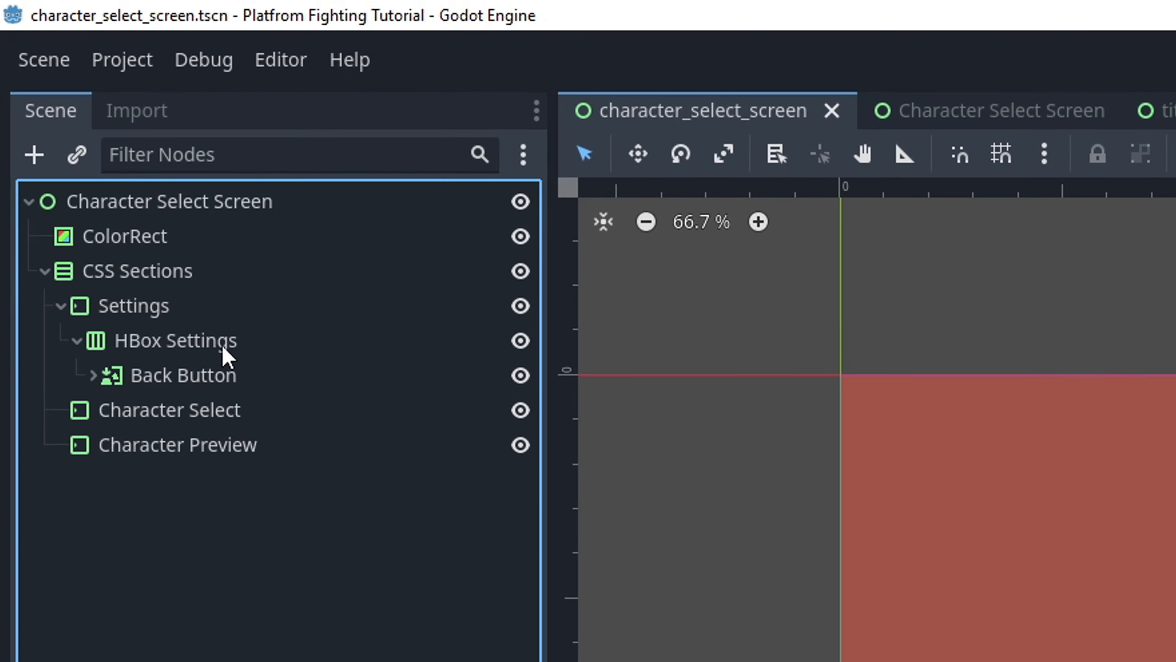
Add an HBoxContainer as a child of HBox Settings and rename it to "Stocks"
left_click(221, 344)
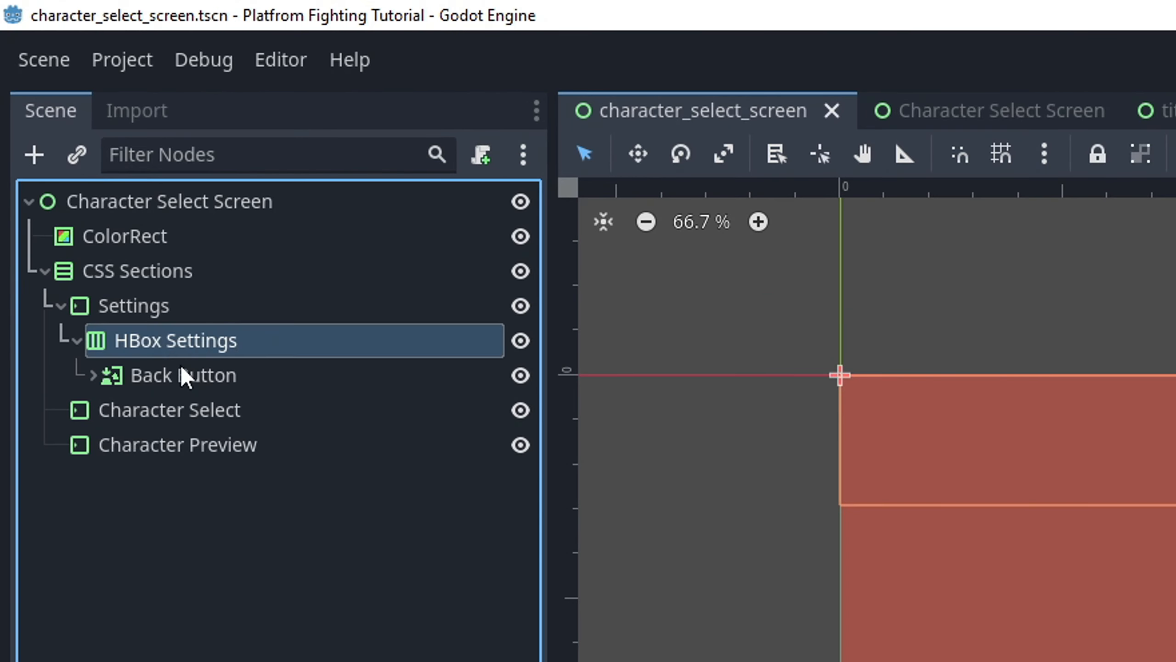
right_click(236, 348)
left_click(259, 371)
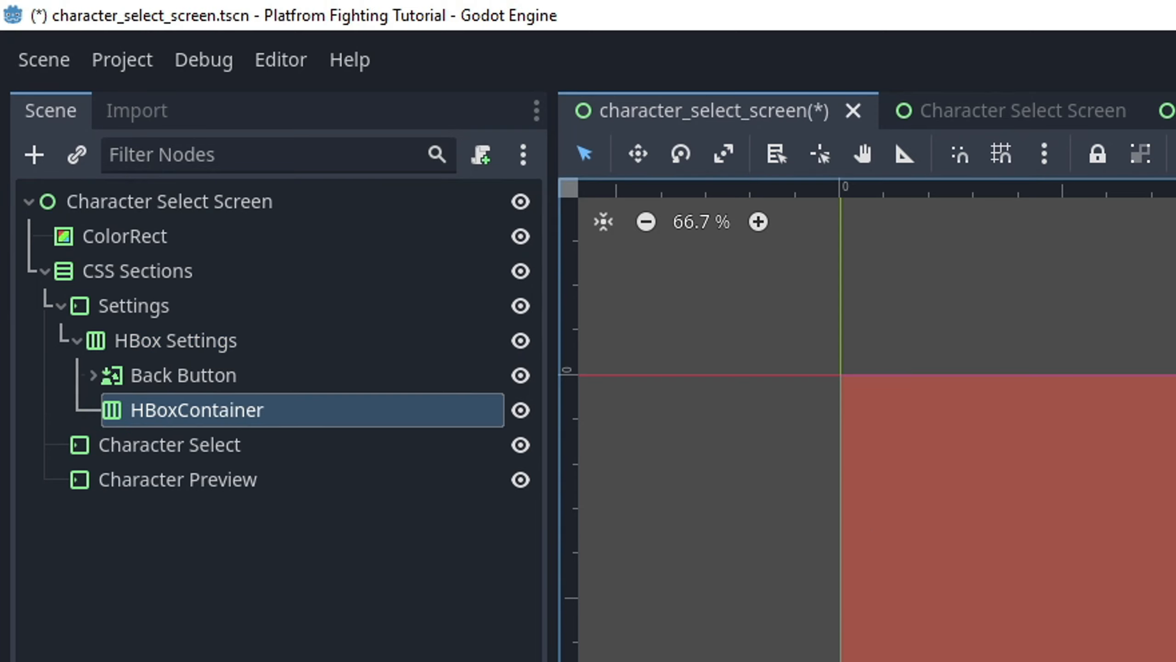
double_click(334, 417)
type("Stocks")
key("Return")
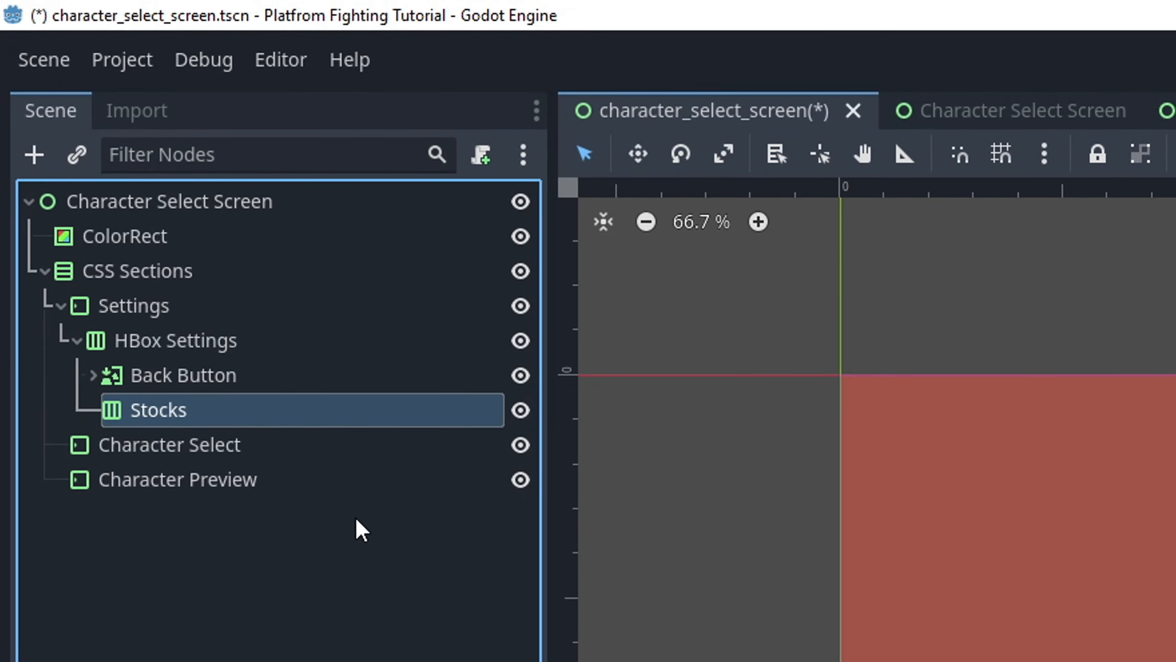
Add a TextureButton as a child of the Stocks container and rename it to "Button_Left"
right_click(296, 417)
left_click(337, 431)
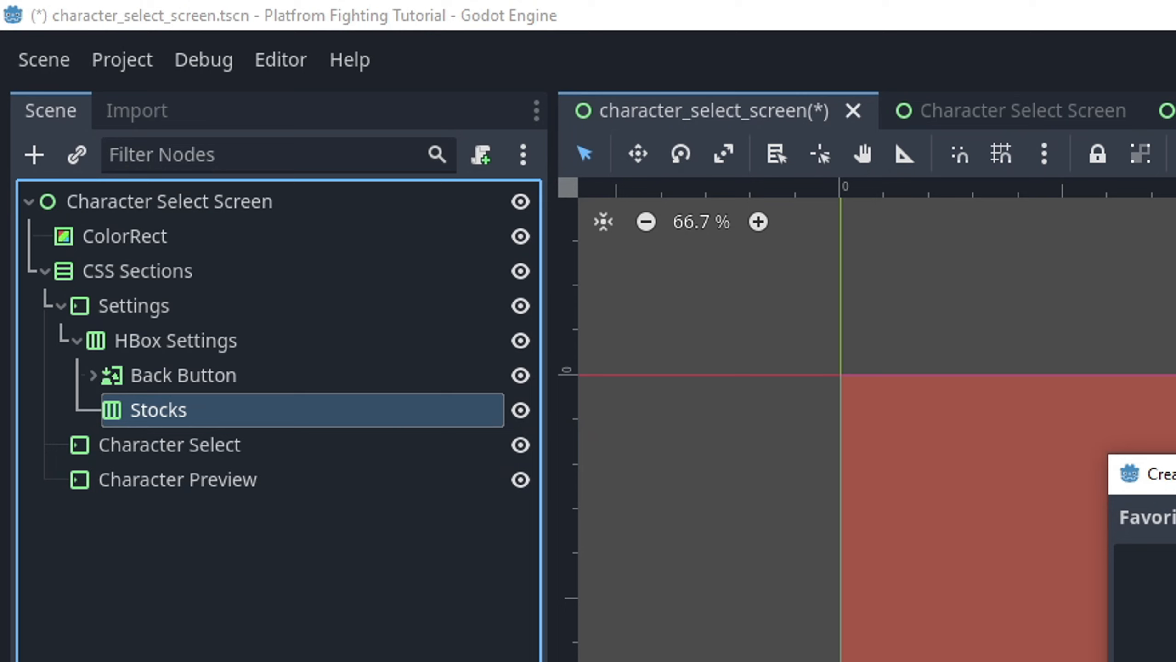
key("Return")
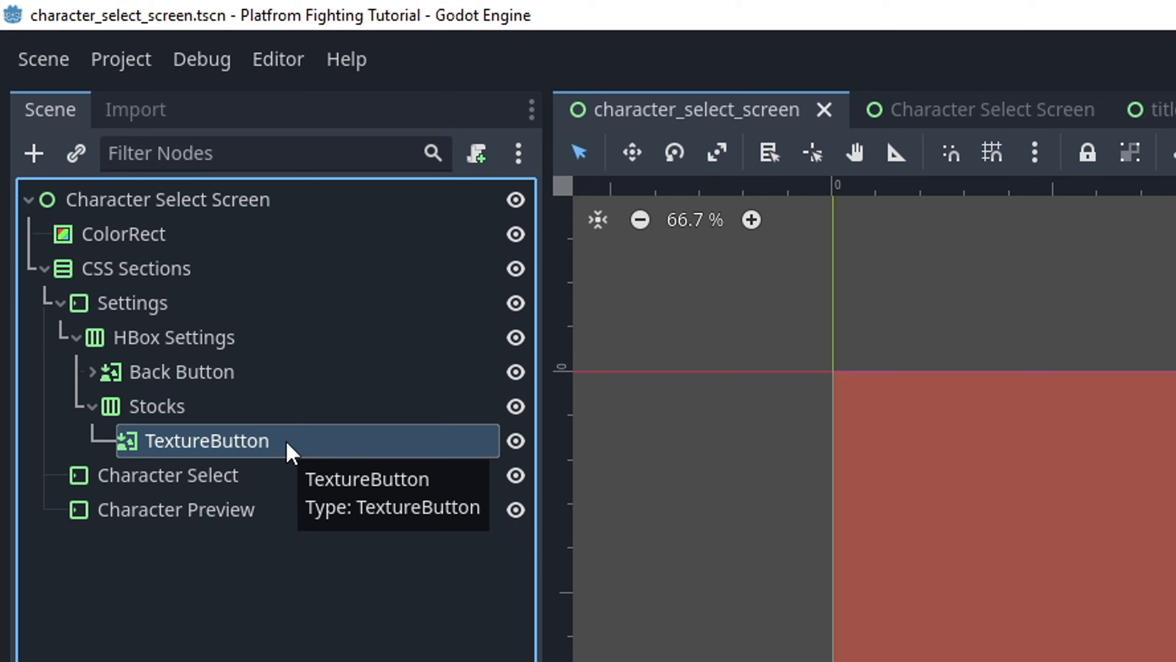
double_click(286, 440)
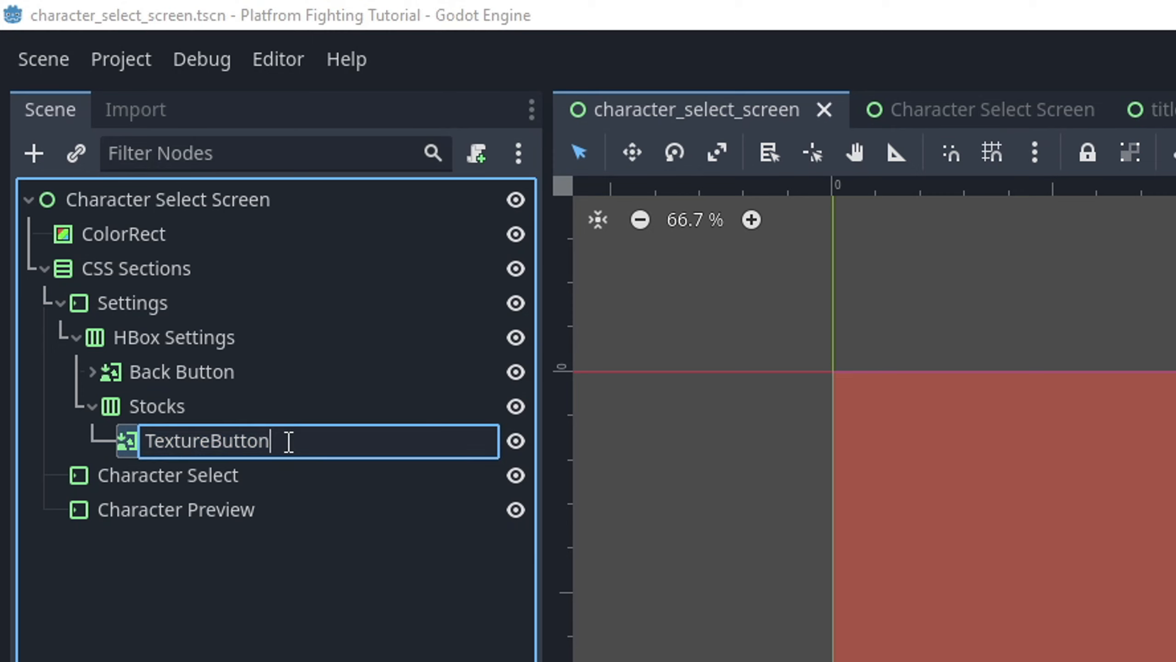
type("Button_Left")
key("Return")
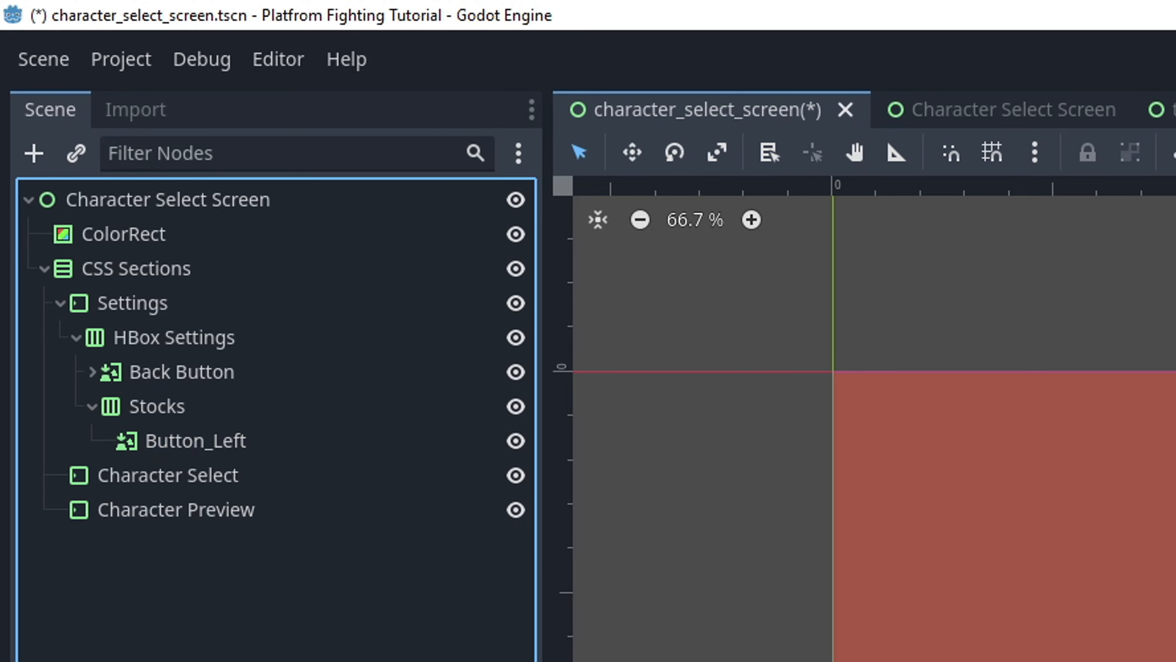
Add an Area2D node as a child of Button_Left in the Stocks container
left_click(182, 373)
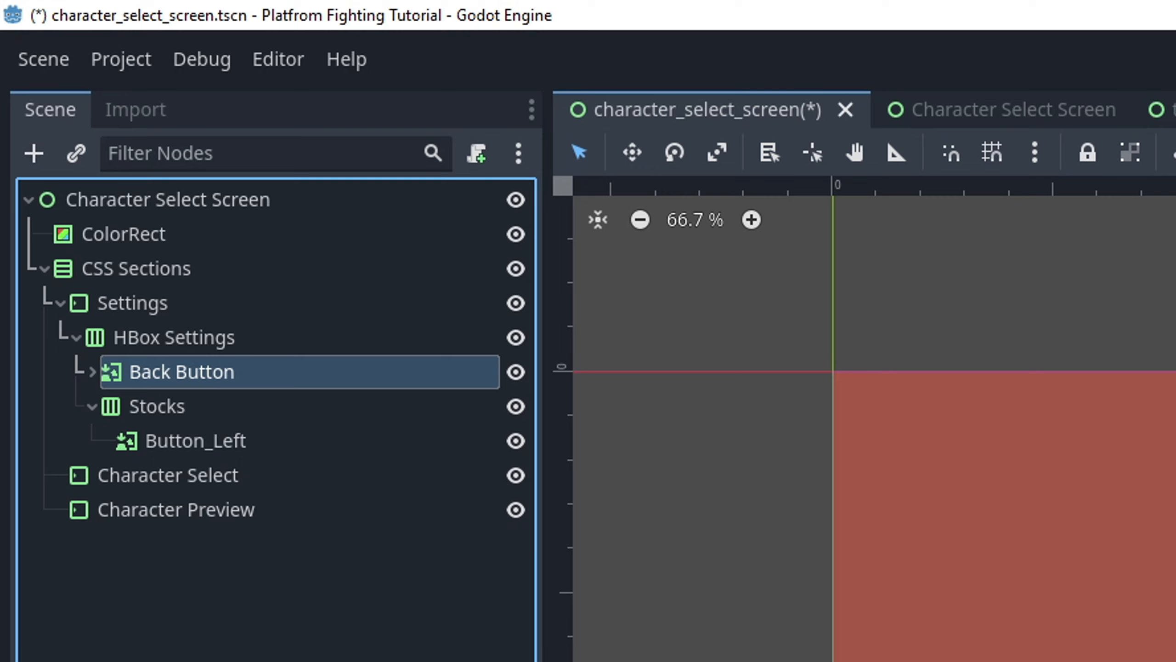
key("Escape")
left_click(225, 448)
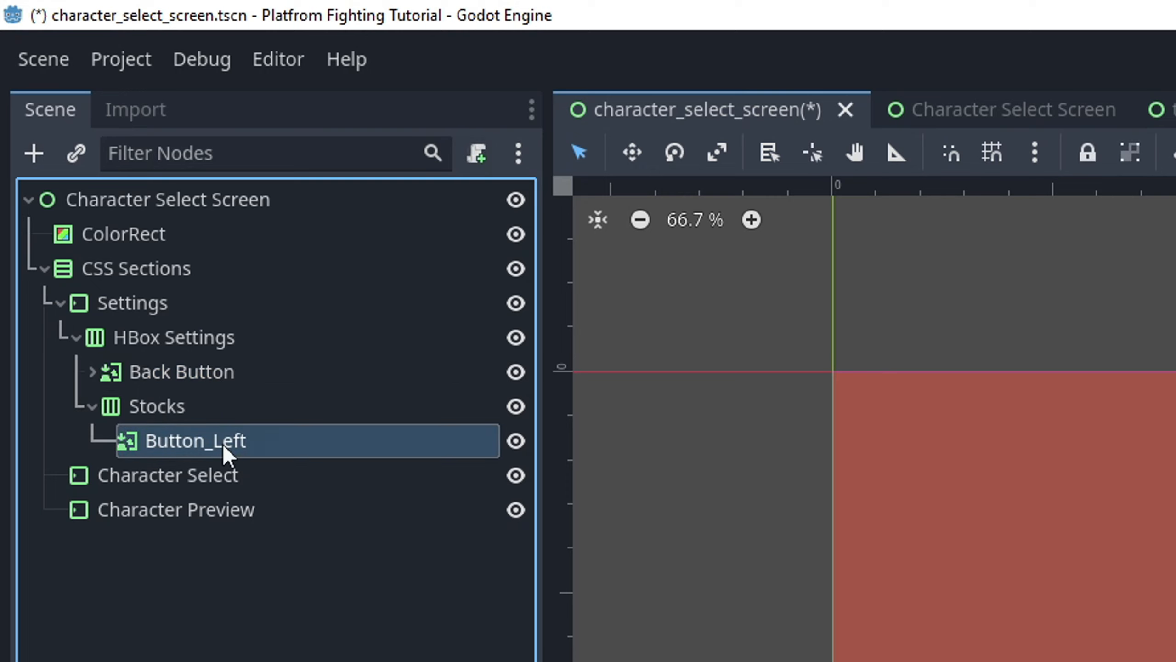
right_click(256, 444)
left_click(309, 509)
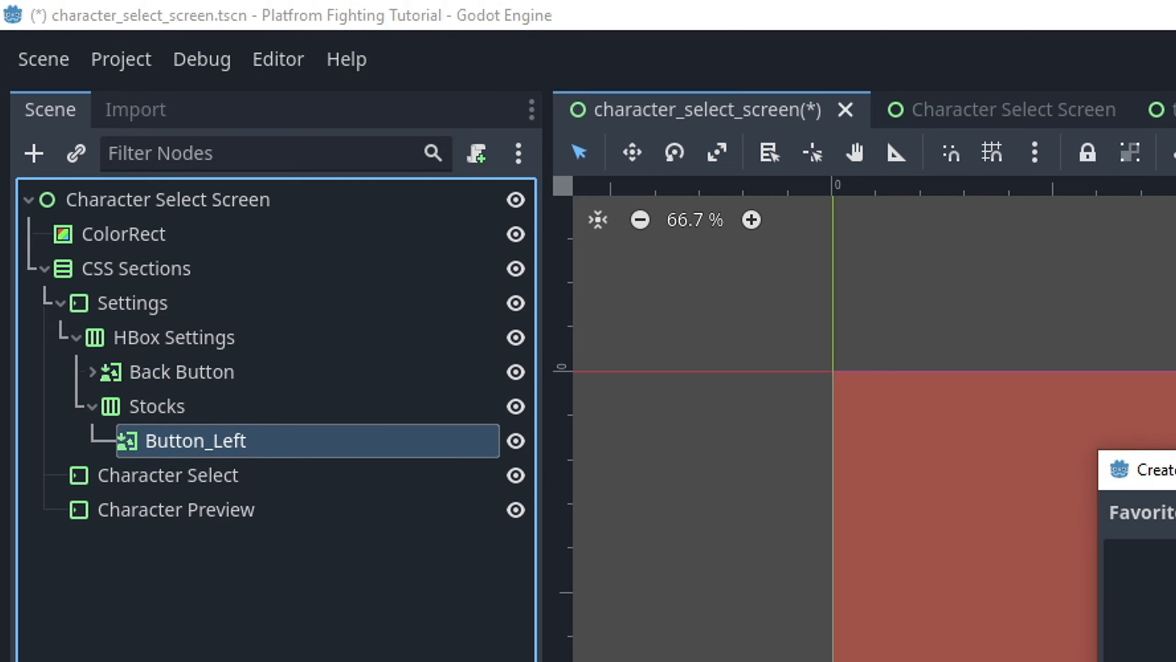
key("Return")
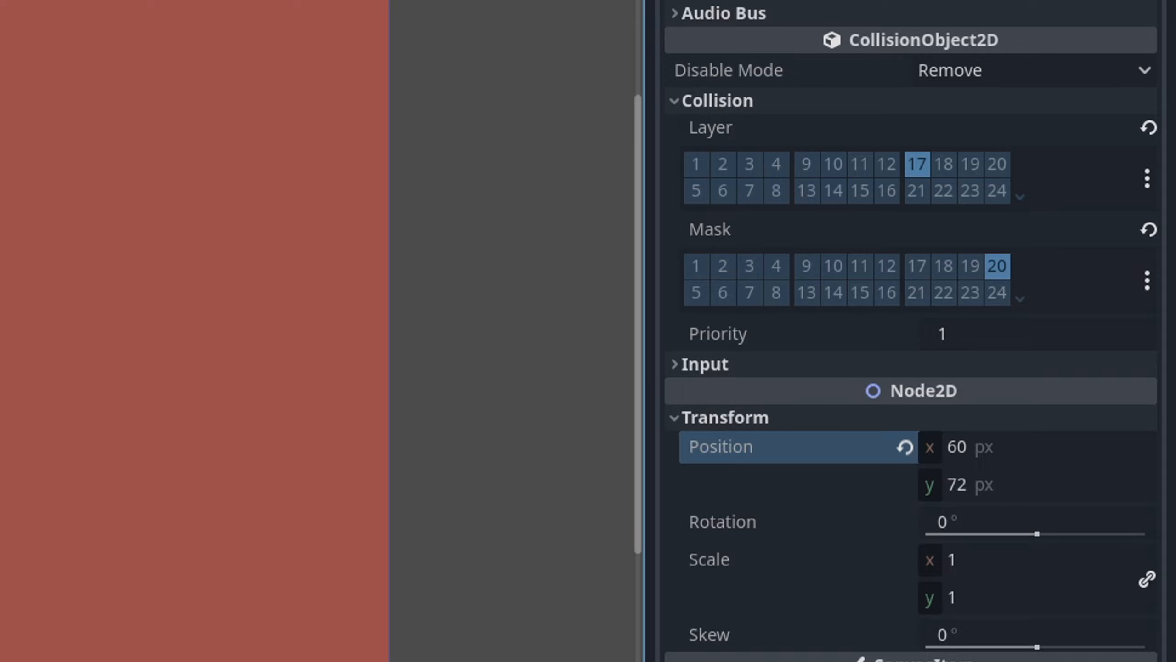
Add a CollisionShape2D node as a child of the ButtonArea2D under Button_Left
left_click(111, 441)
left_click(112, 440)
right_click(260, 479)
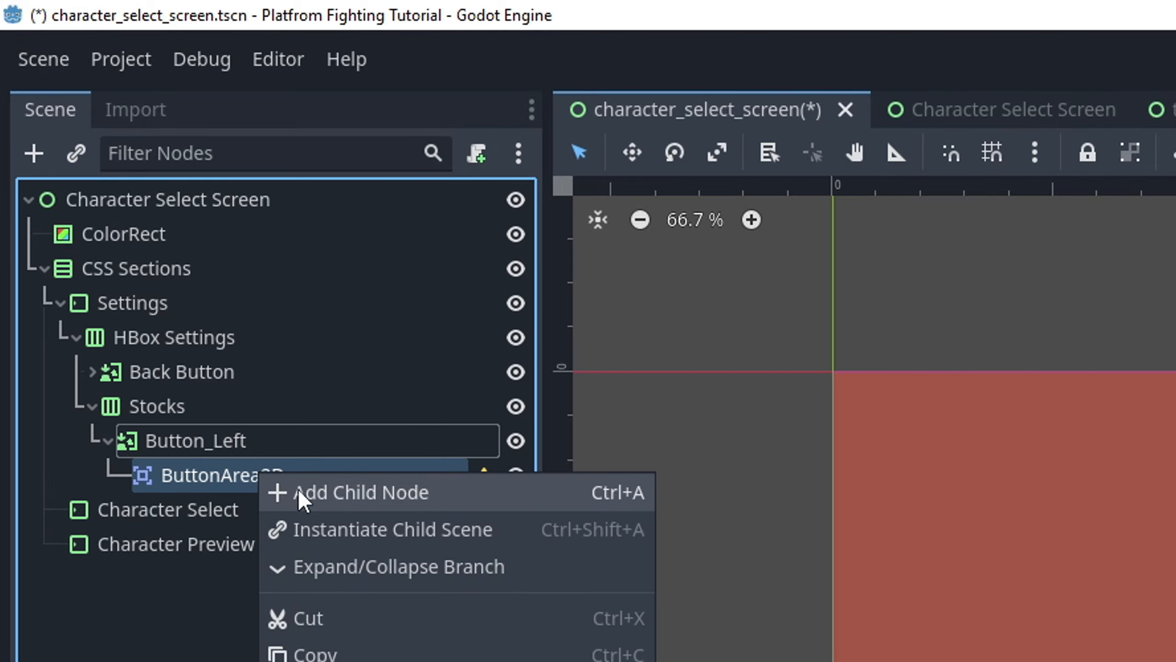
left_click(302, 487)
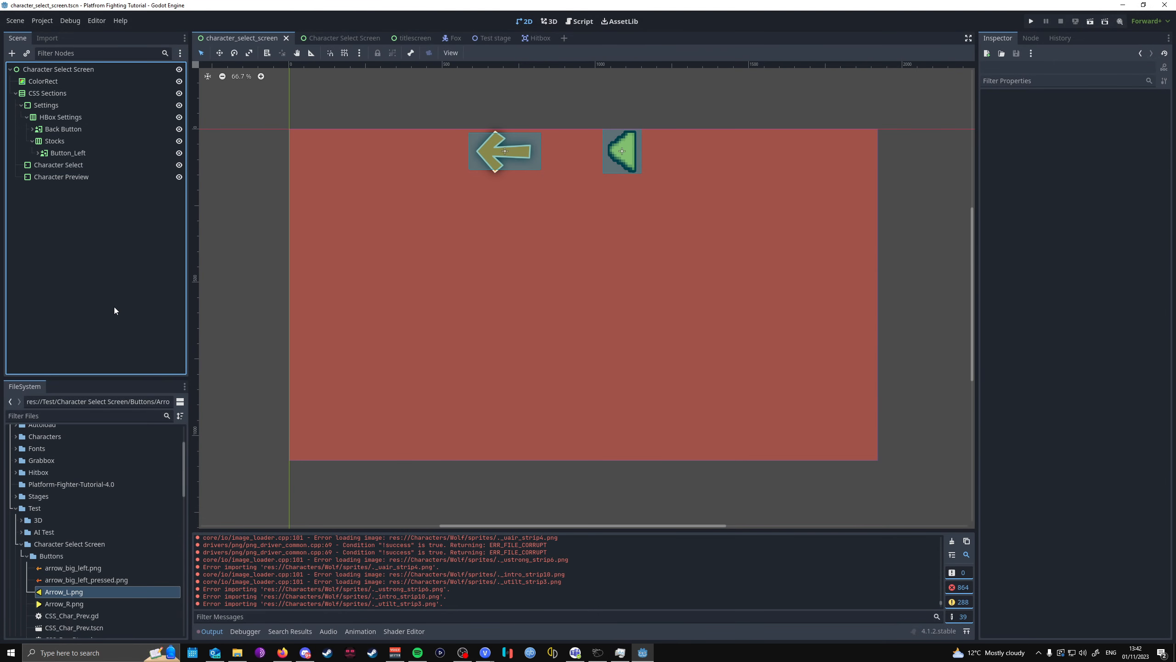
Add a TextureRect node as a child of the Stocks container
right_click(88, 142)
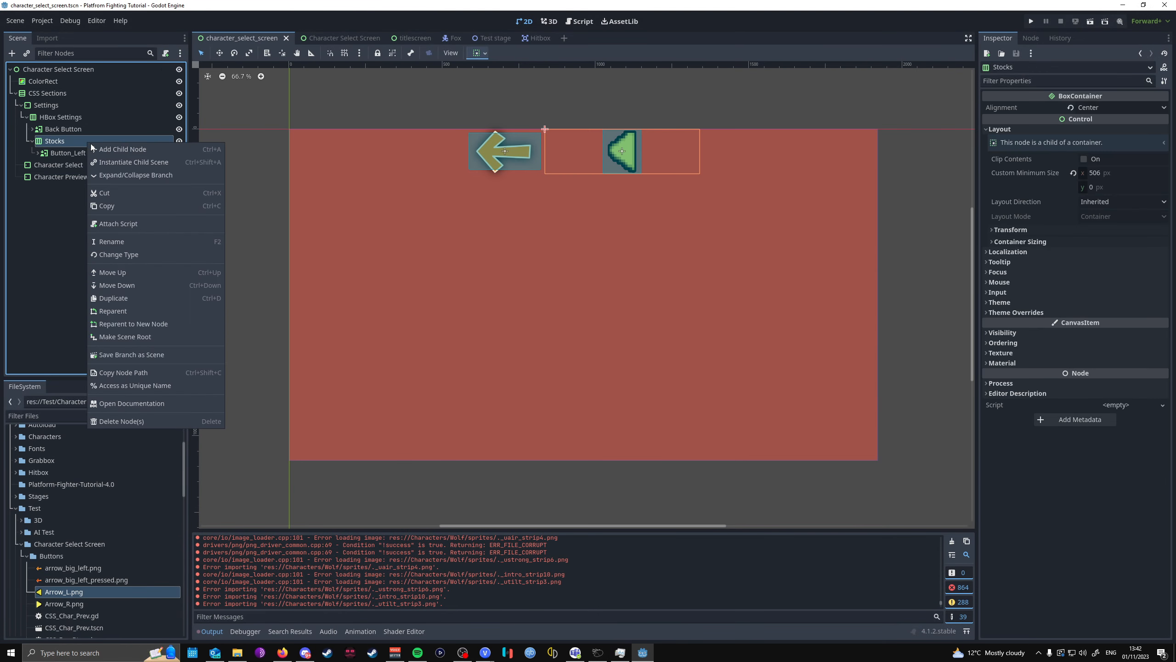
left_click(132, 151)
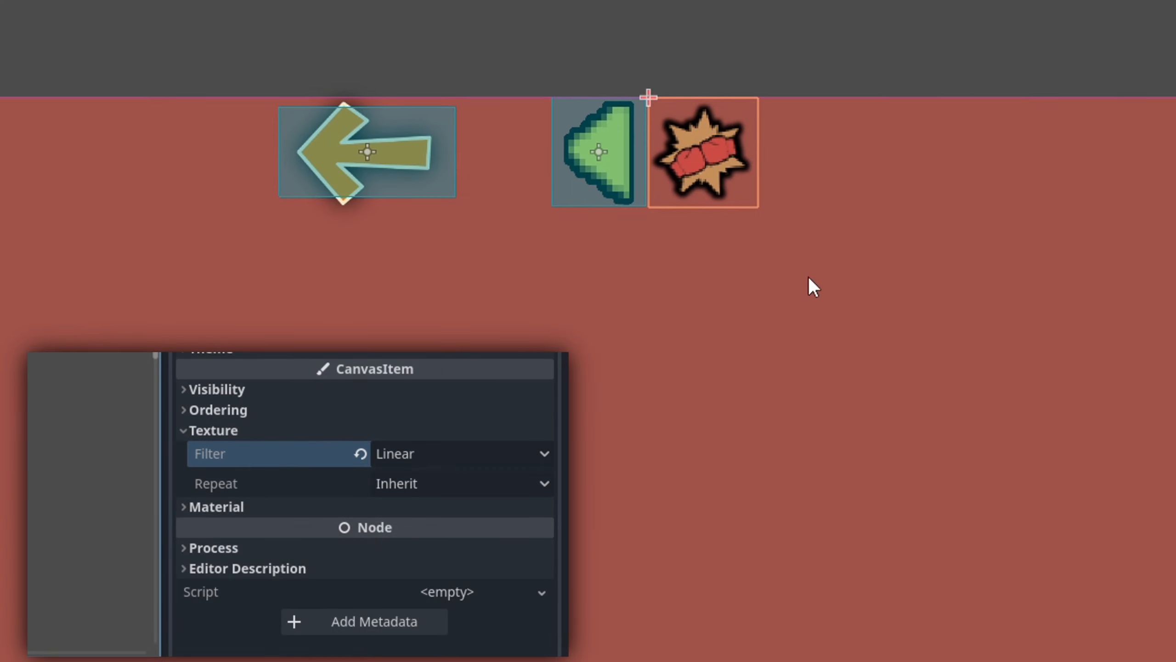
Try the Nearest texture filter on the boxing-gloves TextureRect
scroll(735, 137, "up", 5)
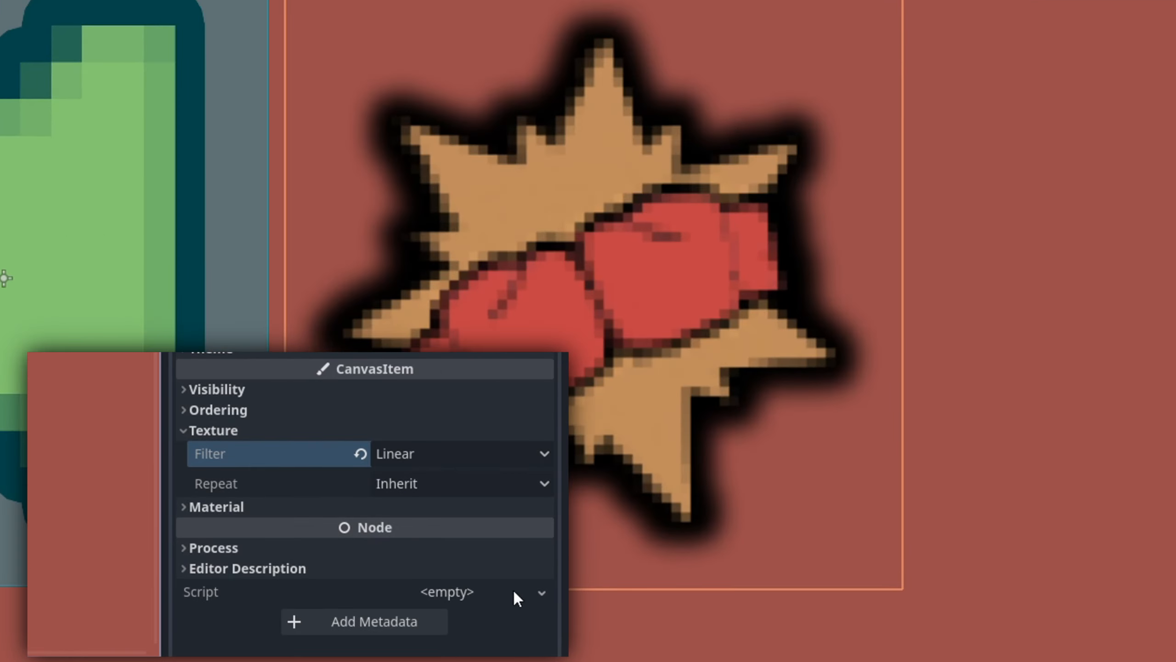
left_click(401, 461)
left_click(392, 509)
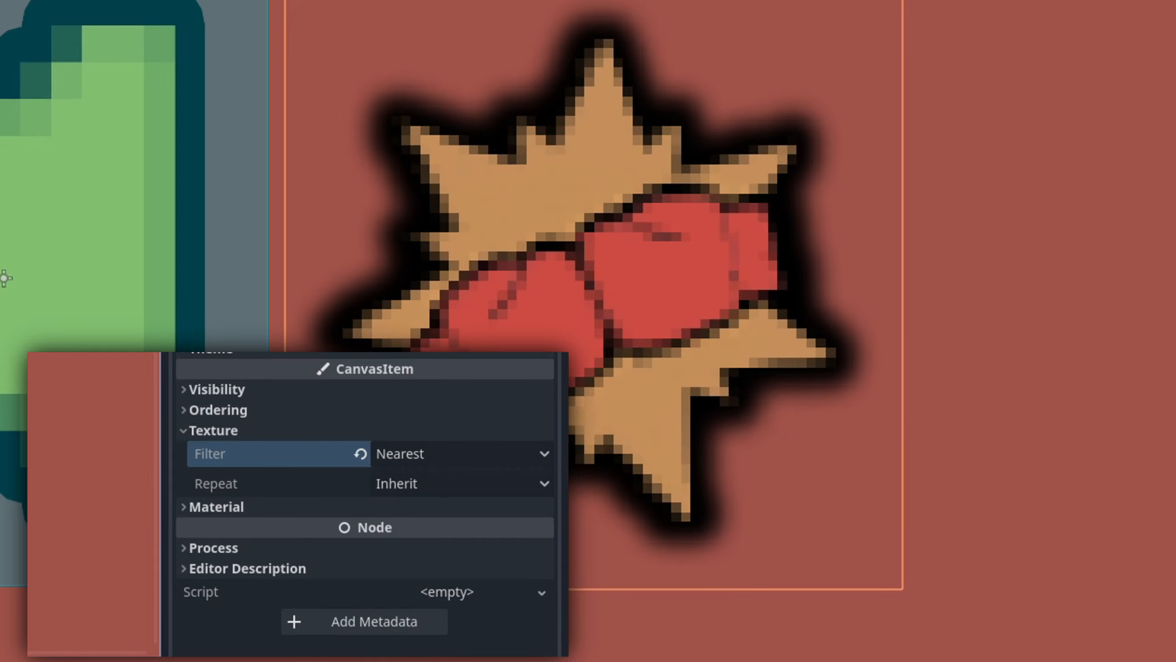
Set the boxing-gloves TextureRect's texture filter back to Linear and save the scene
left_click(390, 455)
left_click(400, 535)
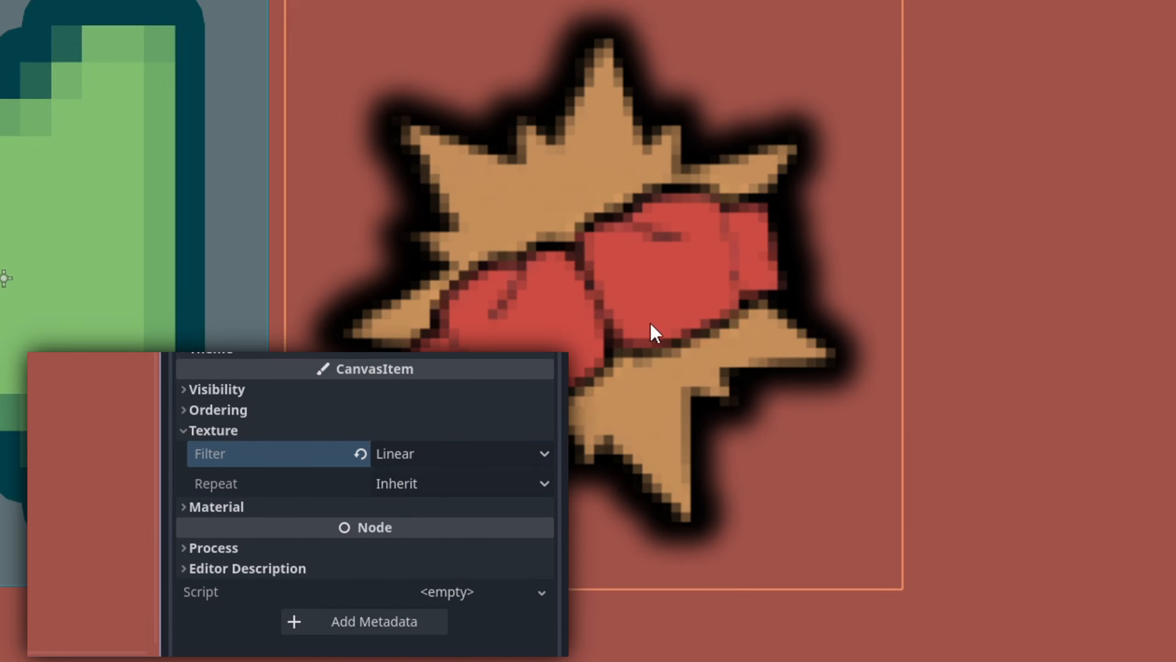
key("ctrl+s")
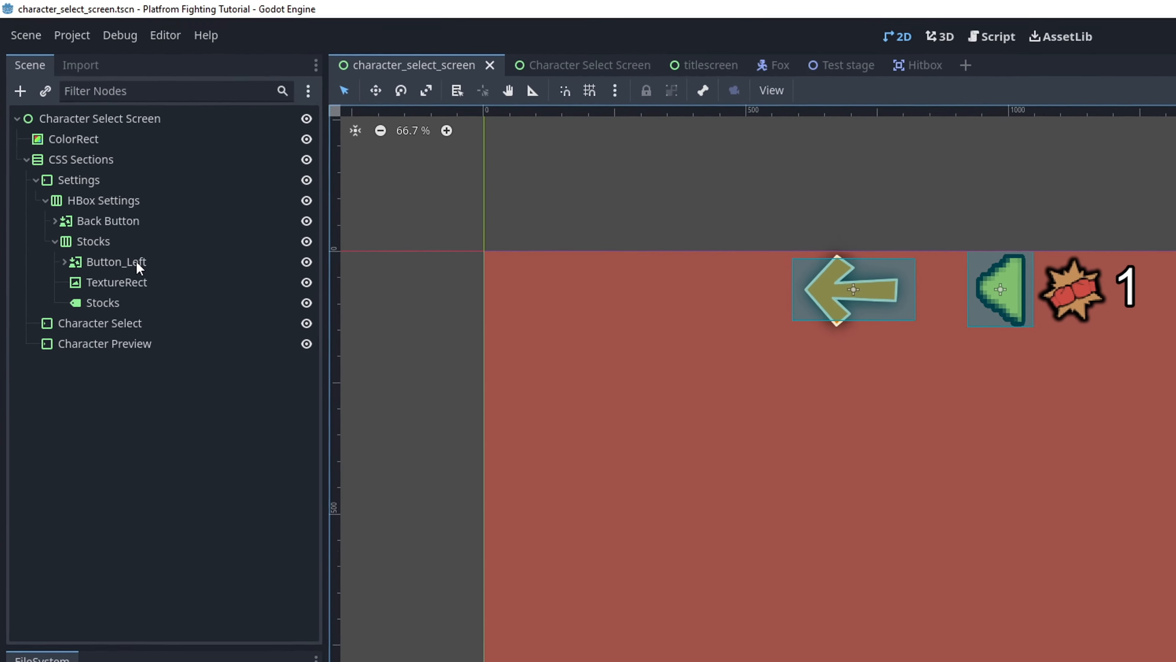
Copy Button_Left with its children into the end of the Stocks container and rename the copy to Button_Right
left_click(238, 459)
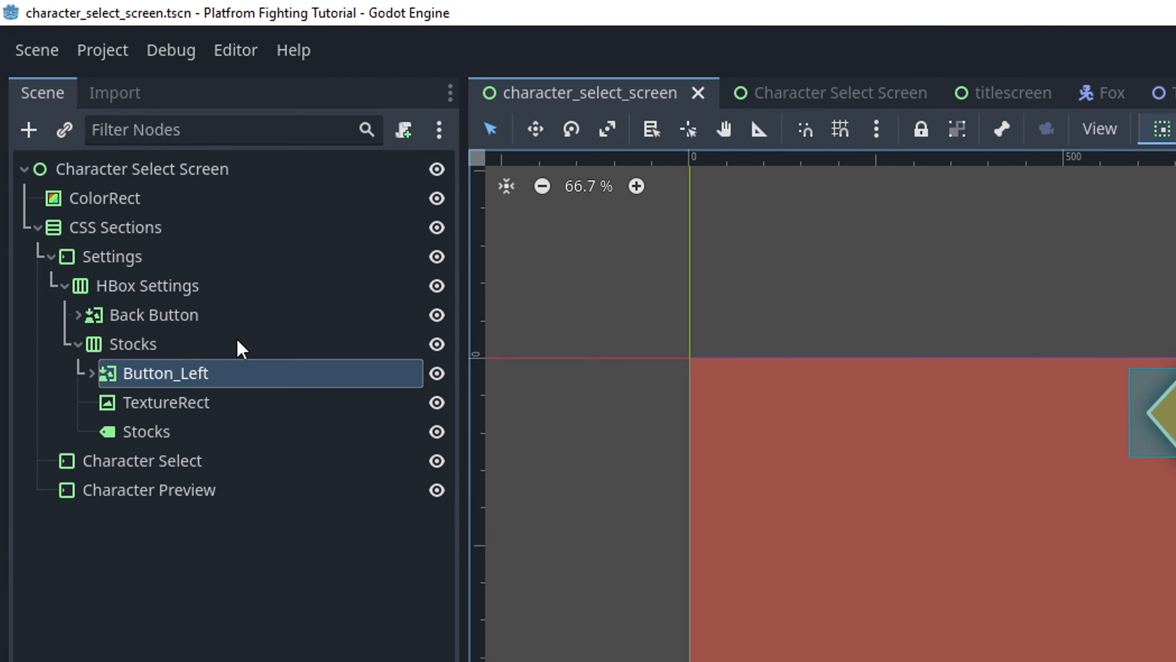
left_click(237, 340)
key("ctrl+v")
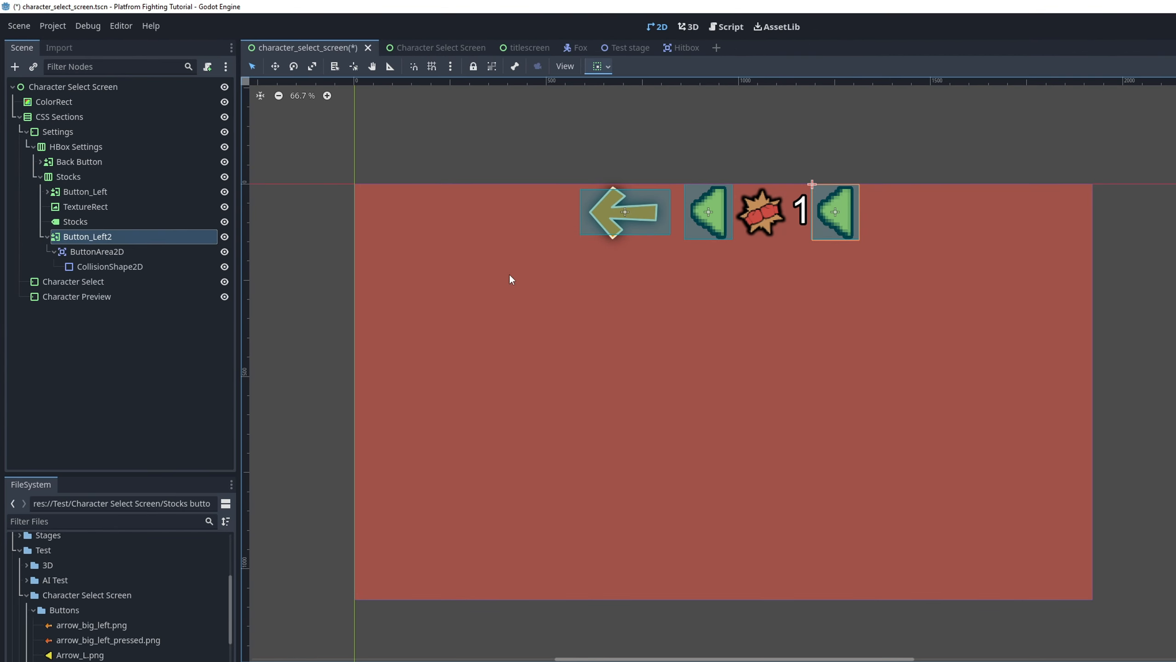
left_click(98, 238)
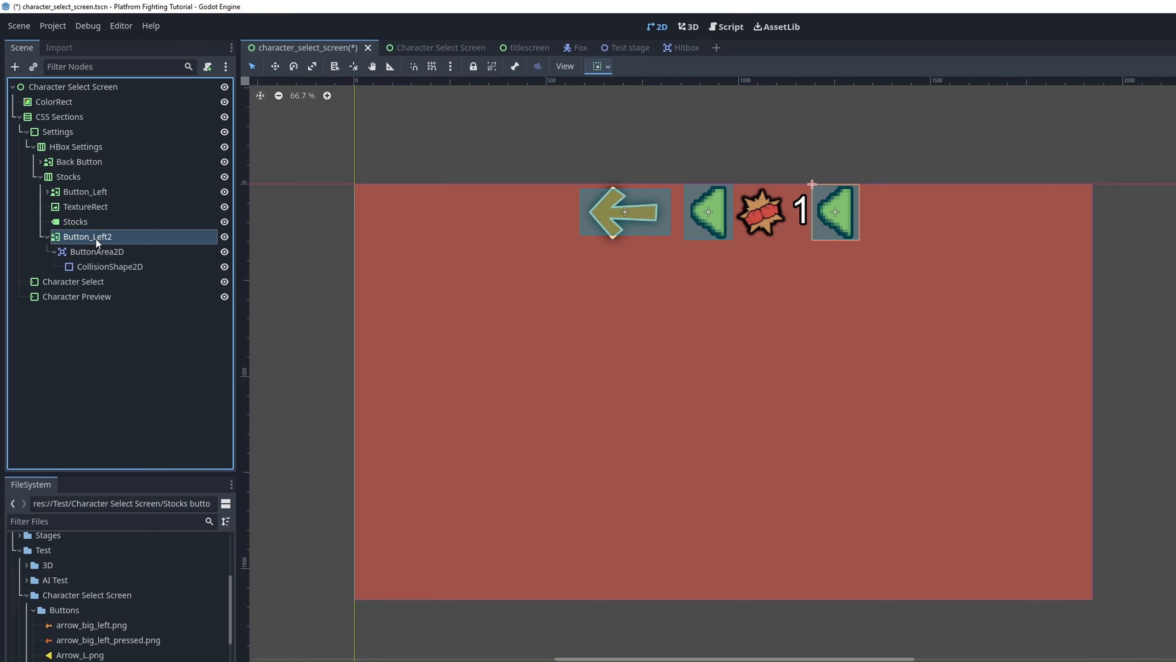
left_click(127, 233)
key("BackSpace")
key("BackSpace")
key("BackSpace")
key("BackSpace")
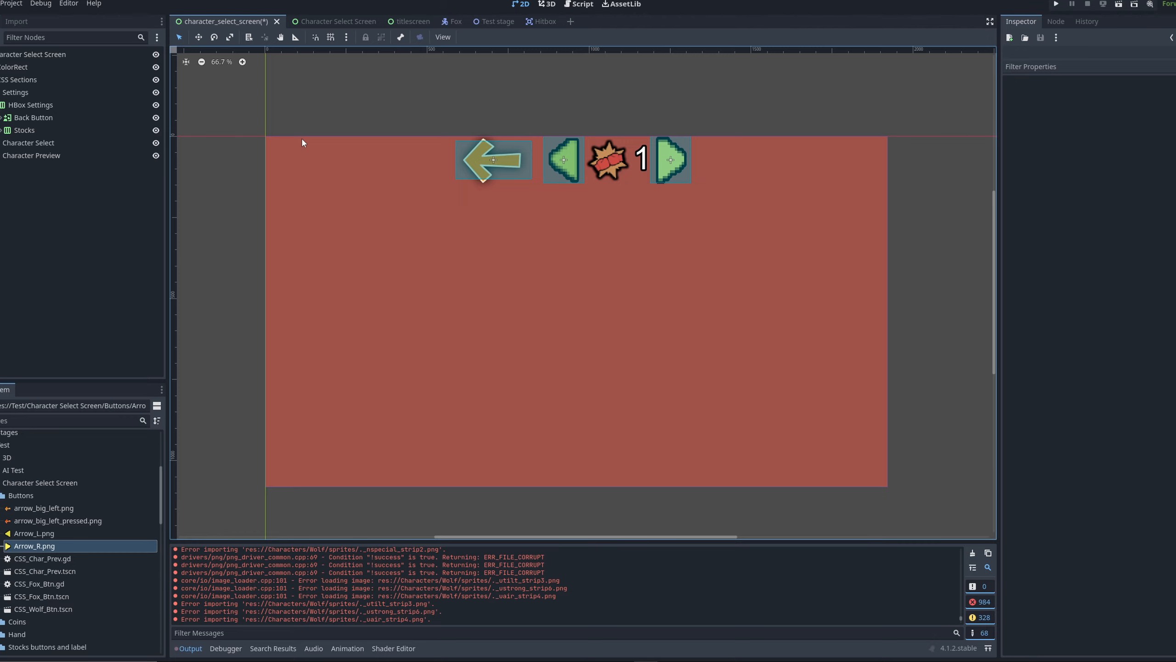
Copy the Stocks container with its children into HBox Settings and rename the copy to "Time"
left_click(79, 131)
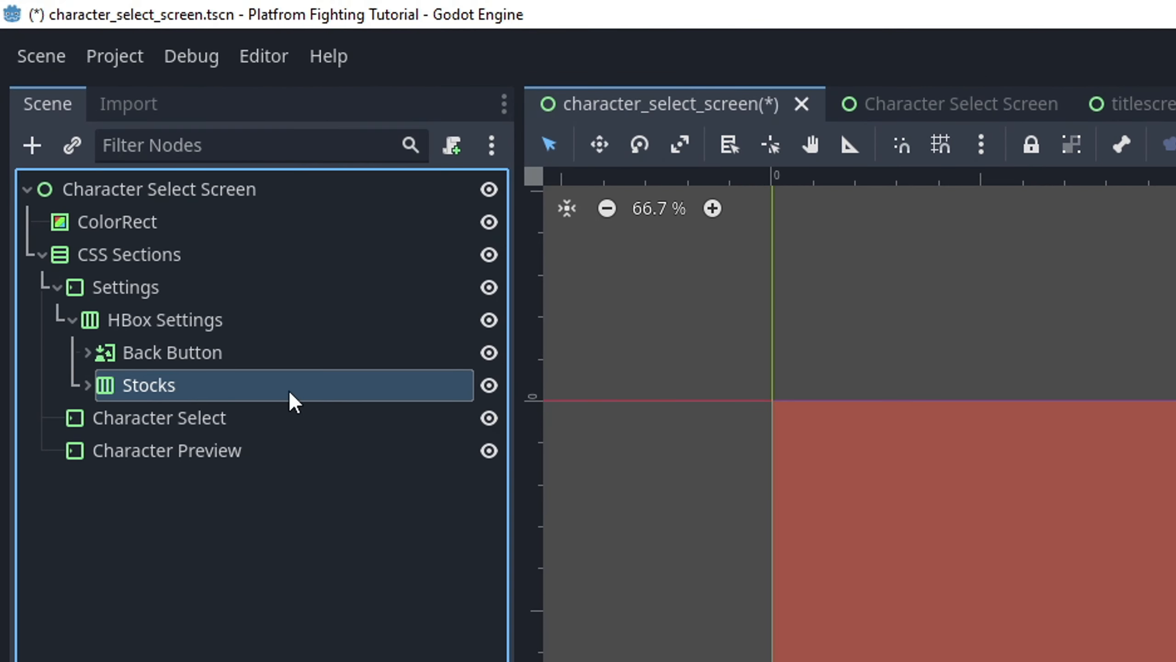
left_click(190, 324)
key("ctrl+v")
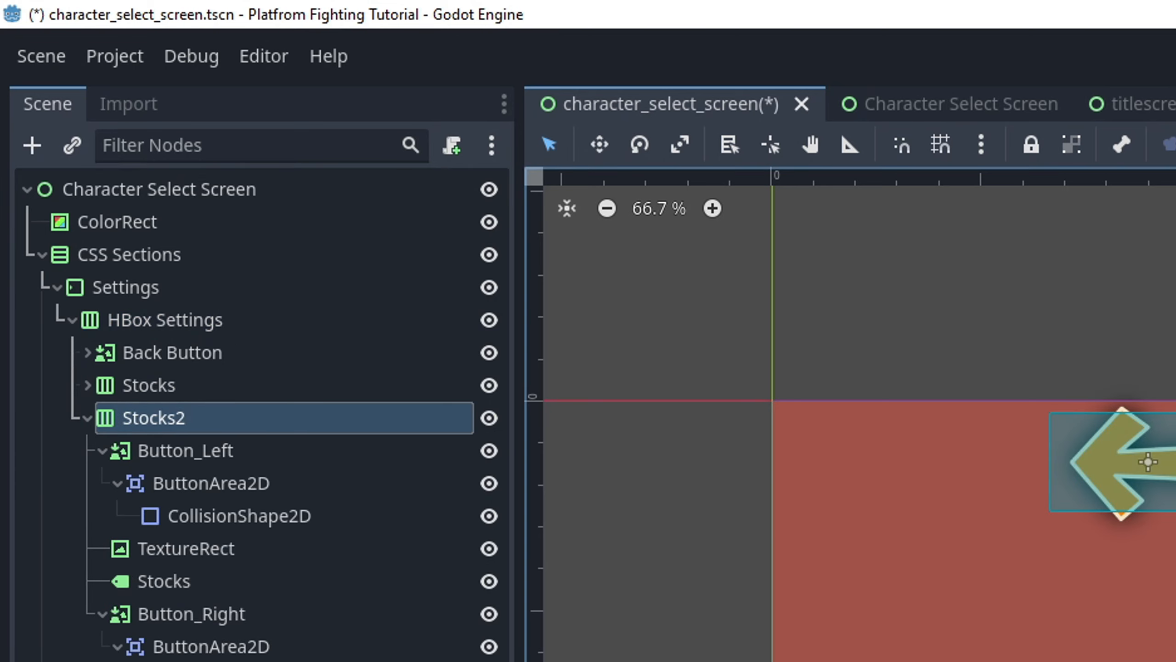
double_click(218, 423)
type("Time")
key("Return")
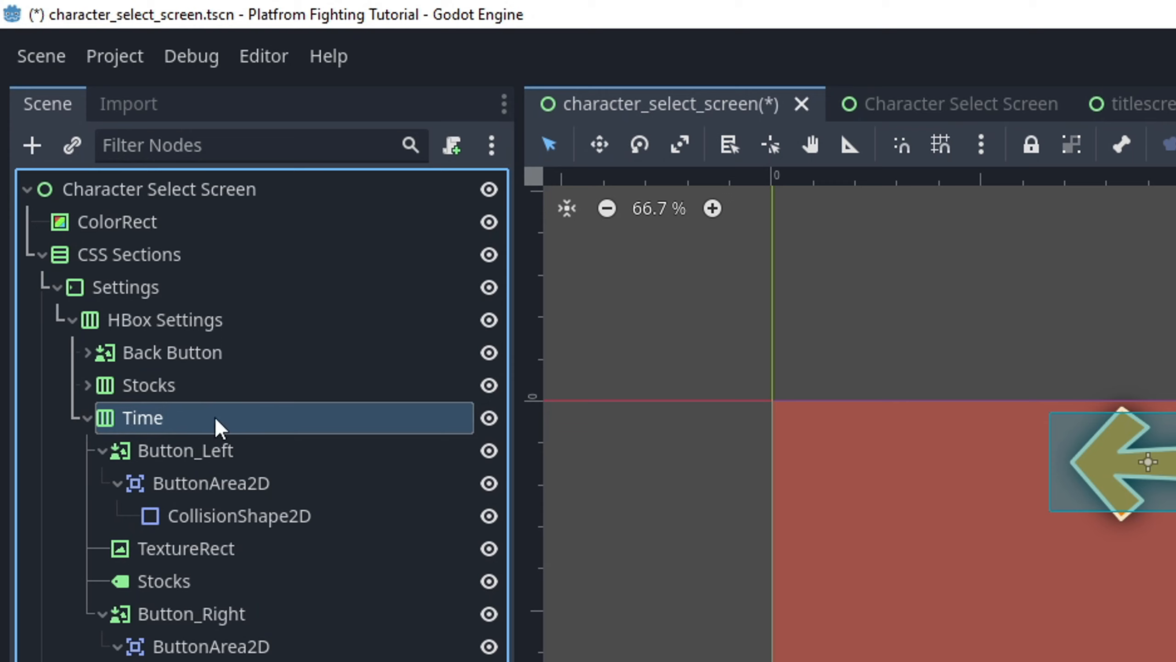
Rename the Stocks label inside the Time container to "Time"
left_click(190, 581)
left_click(210, 581)
left_click(210, 581)
double_click(210, 581)
type("Ti")
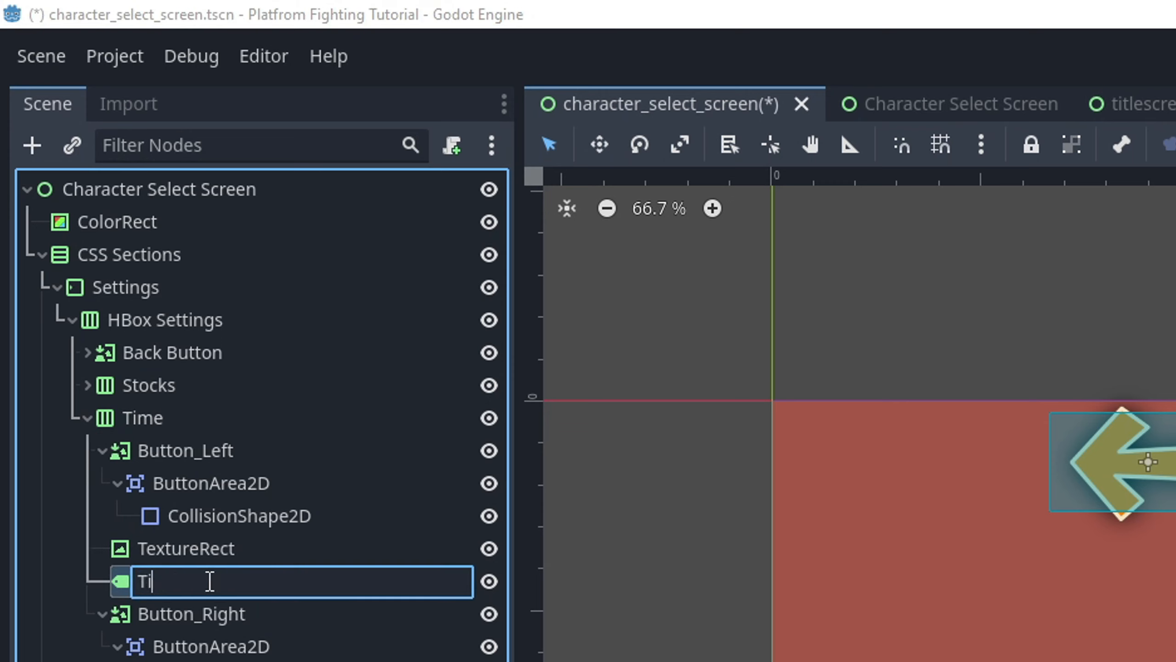
type("me")
key("Return")
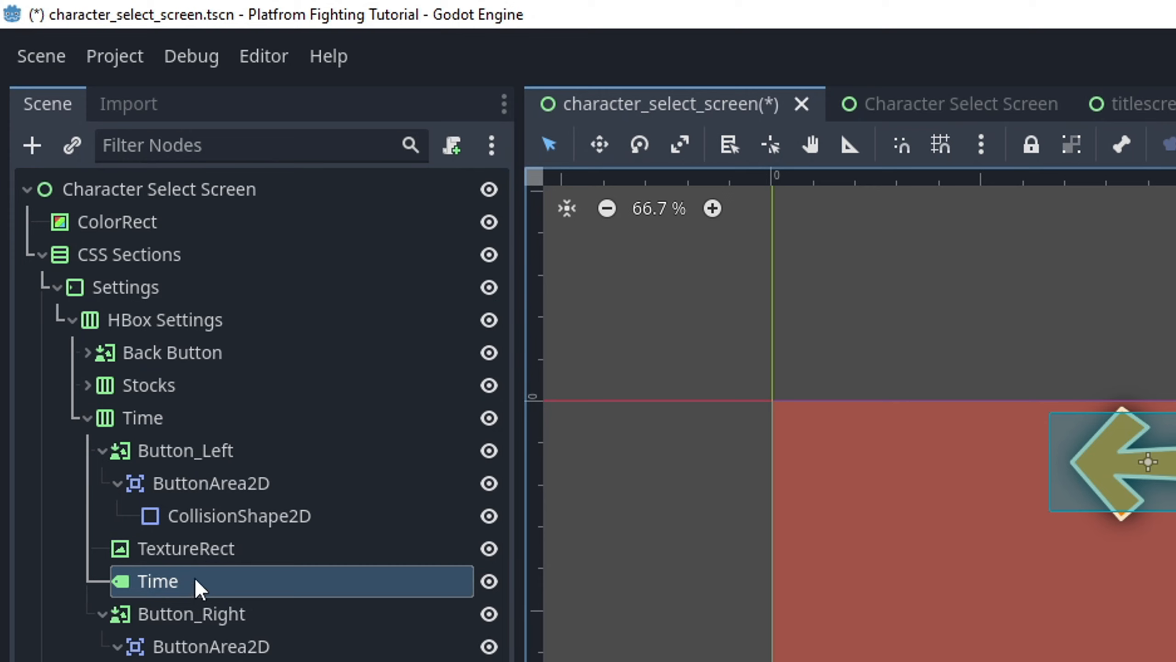
Delete the TextureRect from the Time container and set the Time label's text to 1:00
left_click(208, 559)
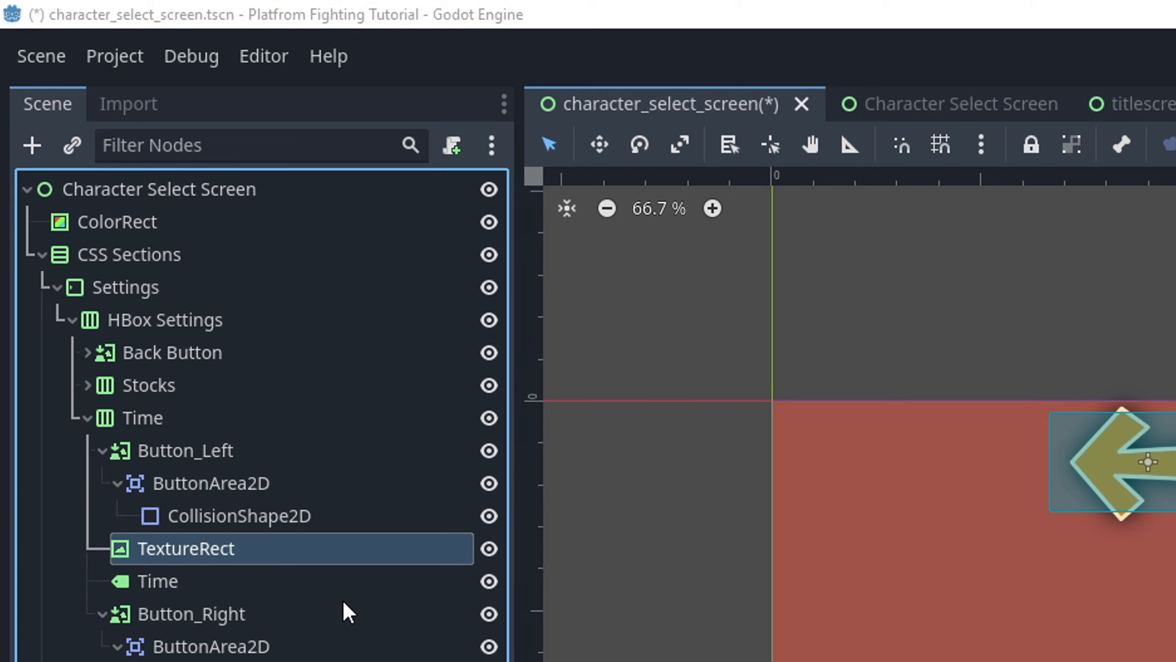
key("Delete")
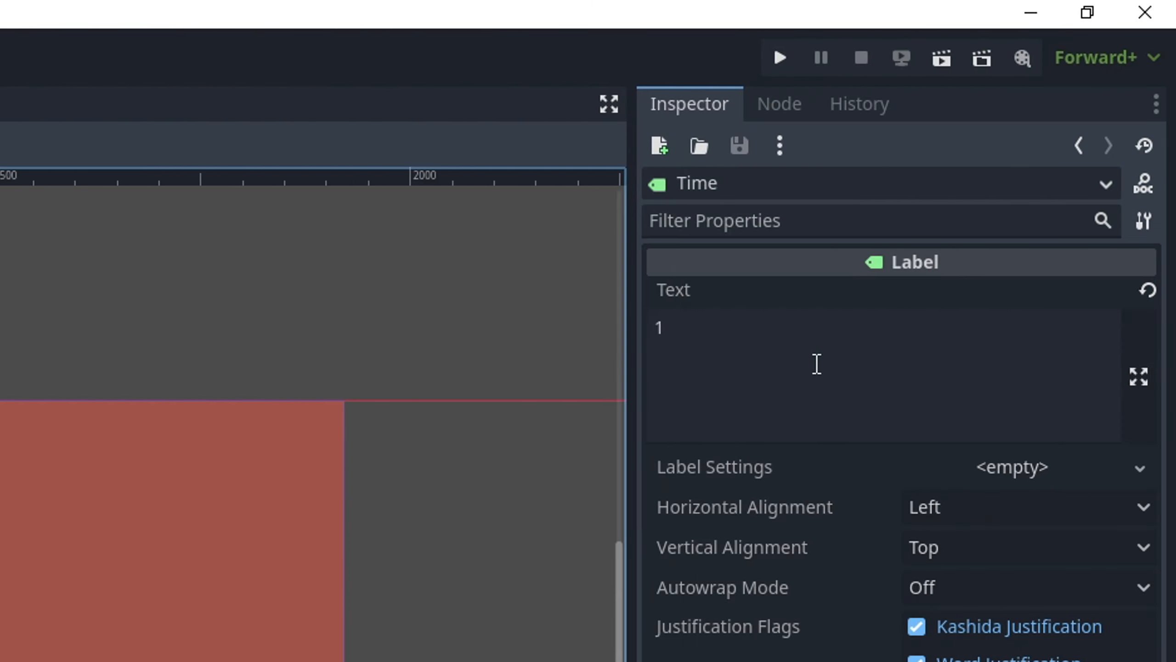
left_click(817, 364)
key("BackSpace")
type(":00")
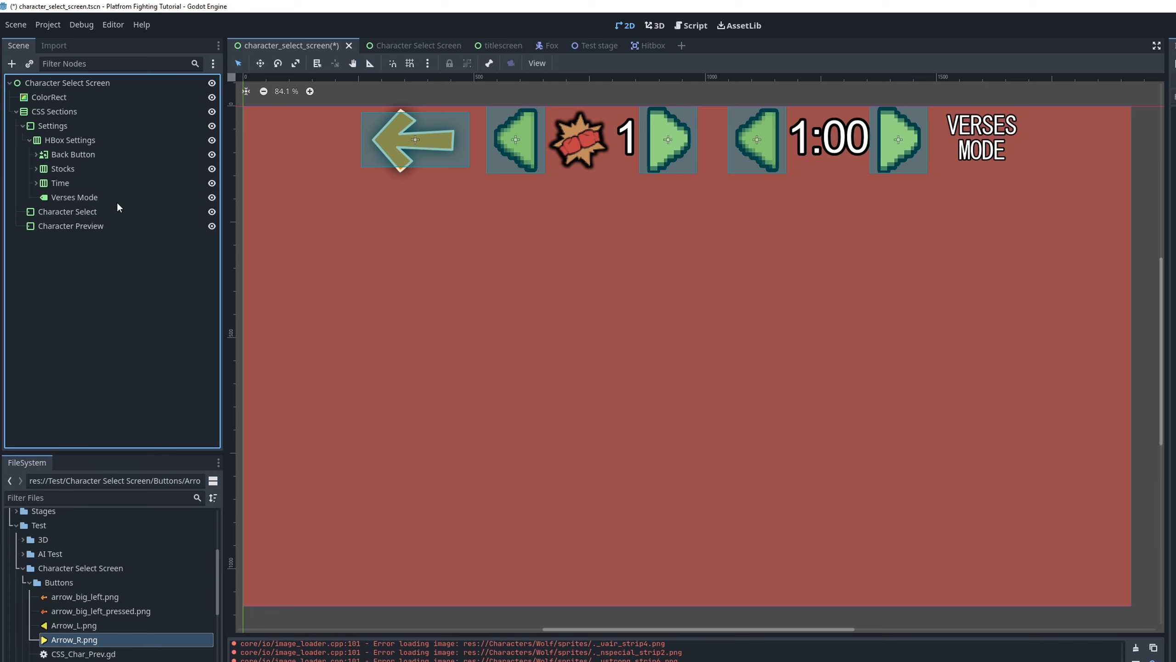
left_click(117, 198)
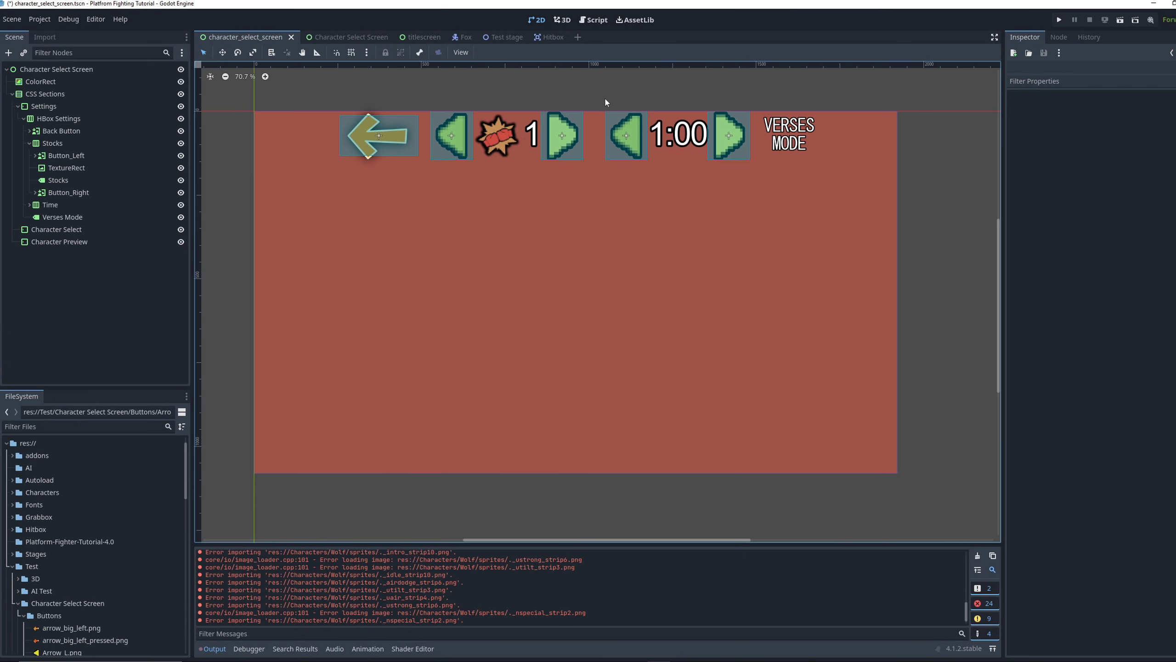
left_click_drag(328, 92, 865, 241)
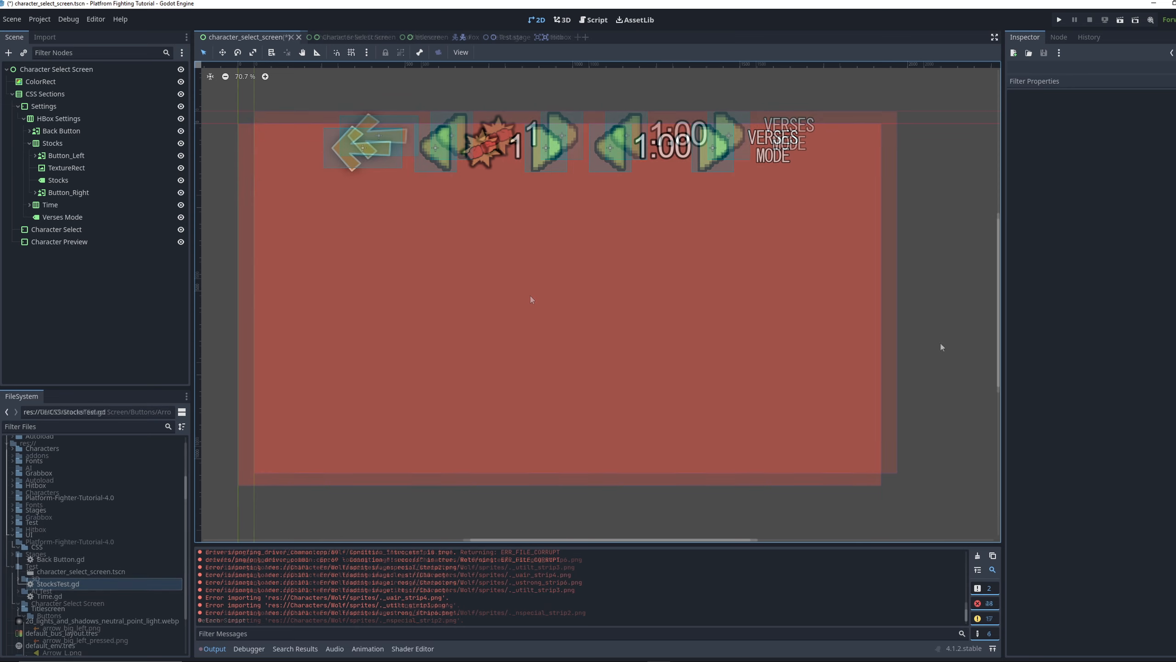
Attach a new GDScript based on the Node: Default template to the Stocks label, saved as res://UI/CSS/Stocks.gd
left_click(138, 180)
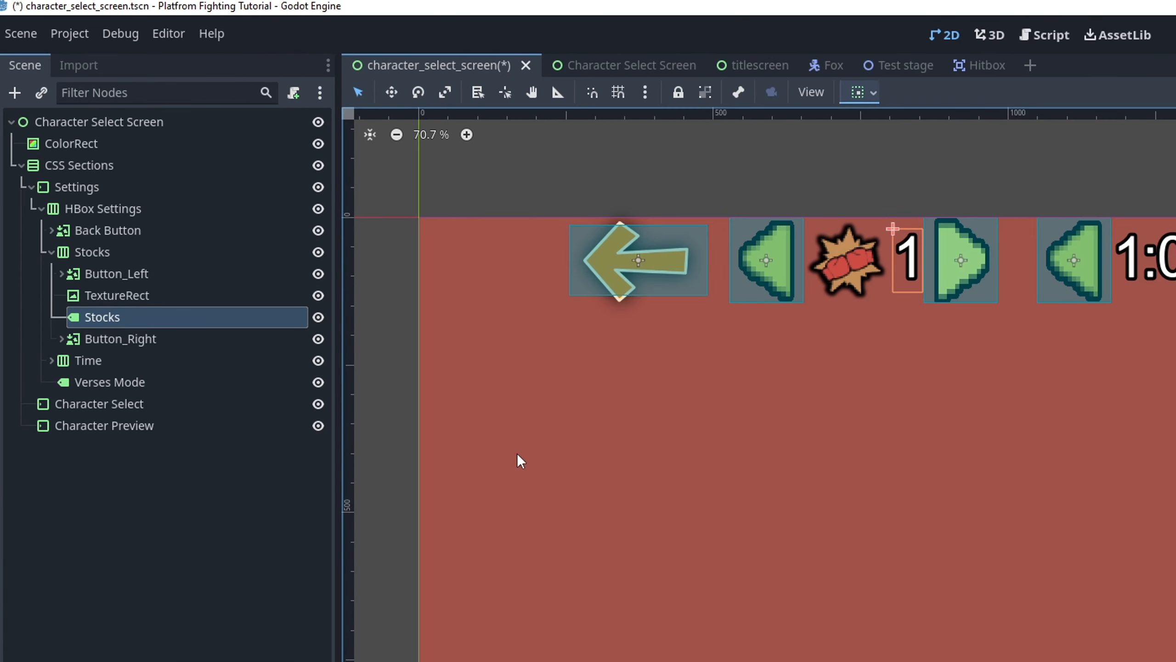
left_click(232, 316)
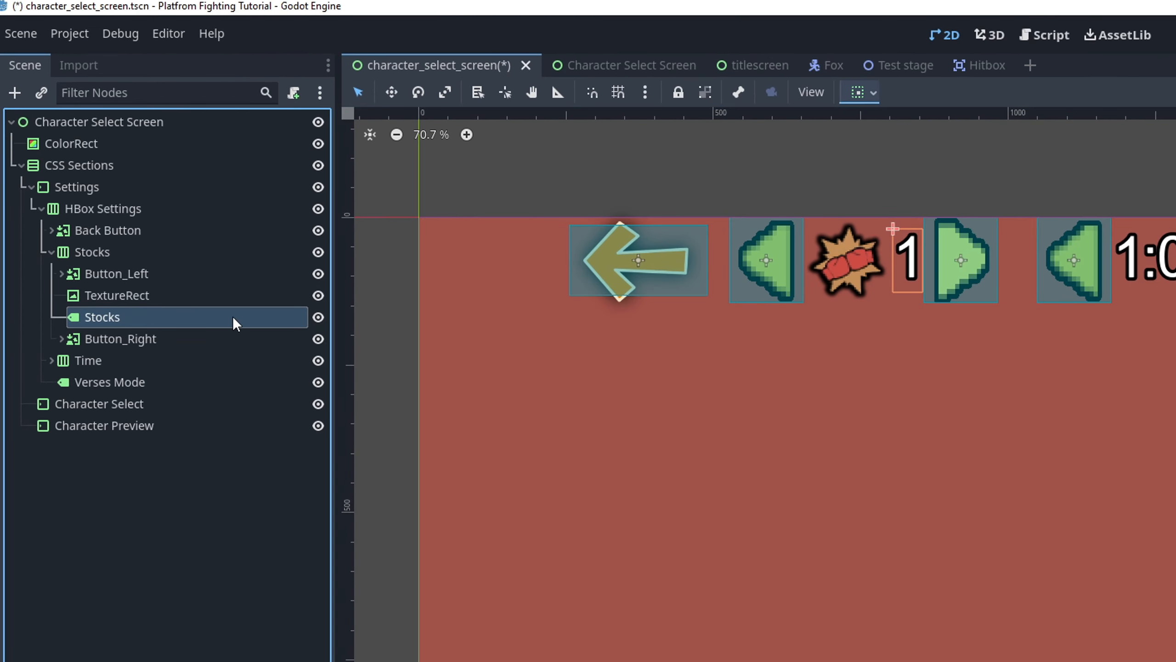
left_click(289, 98)
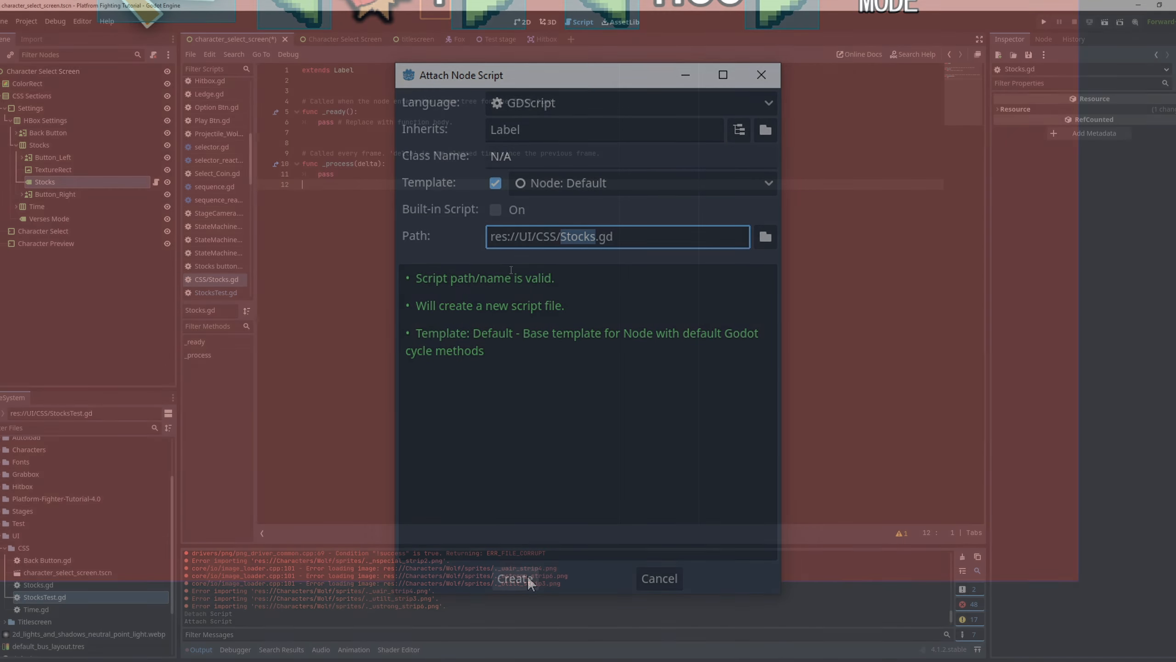
left_click(515, 578)
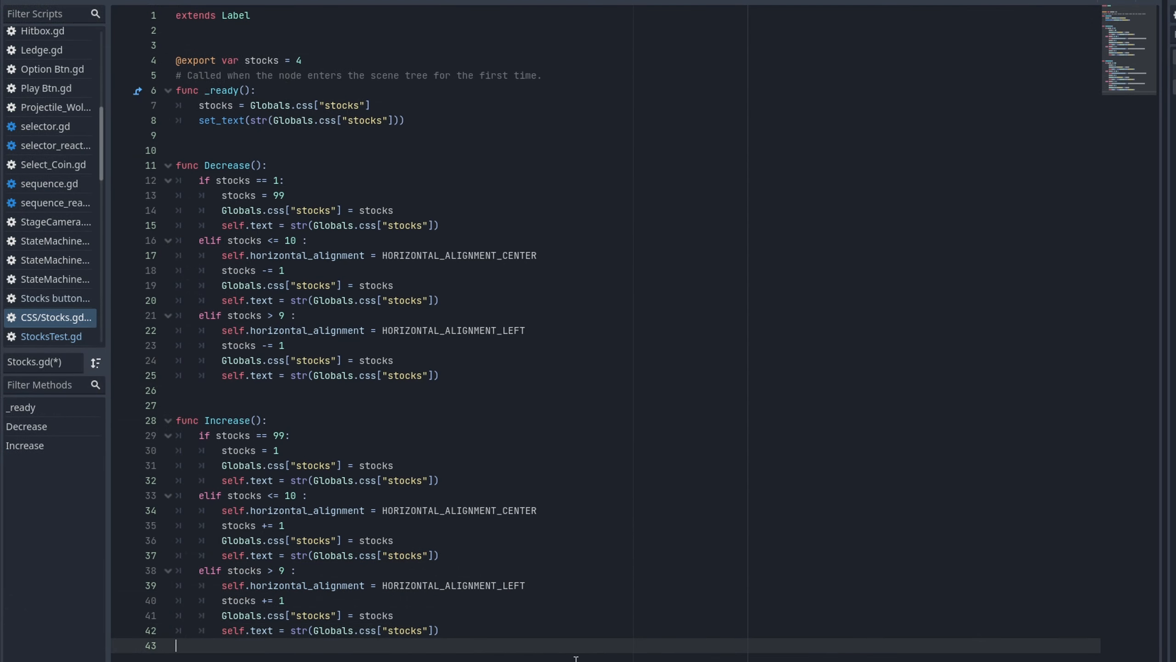
Review the _ready, Decrease and Increase functions in the Stocks label's script and return to the 2D view
left_click_drag(574, 514, 473, 320)
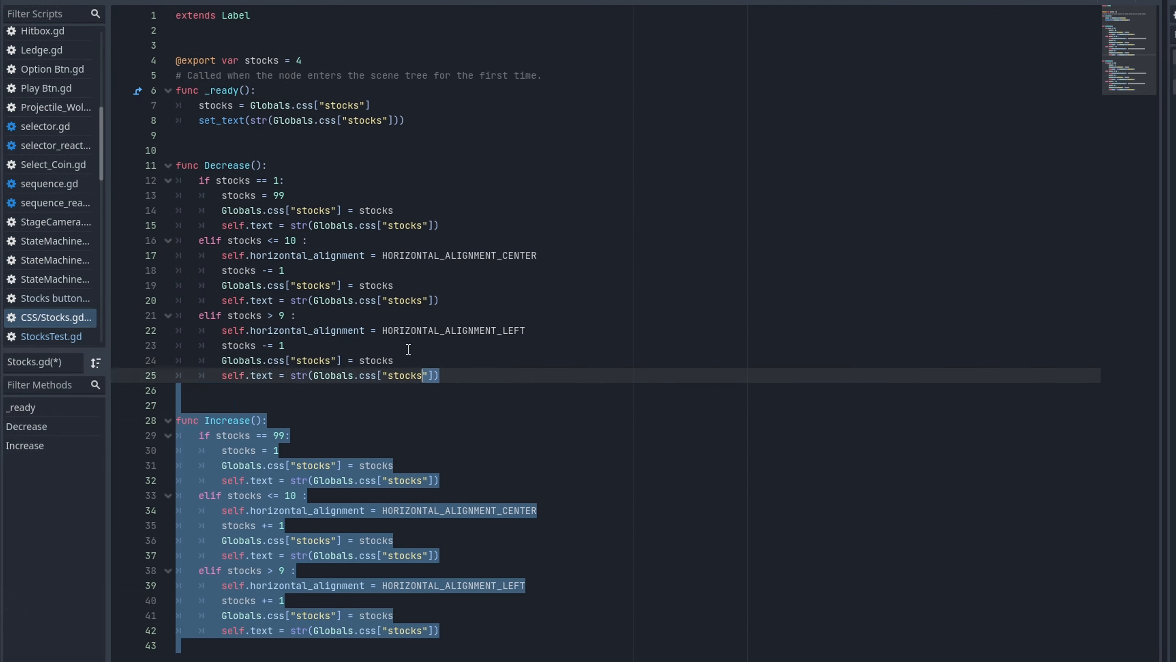
left_click_drag(409, 349, 190, 13)
left_click(654, 644)
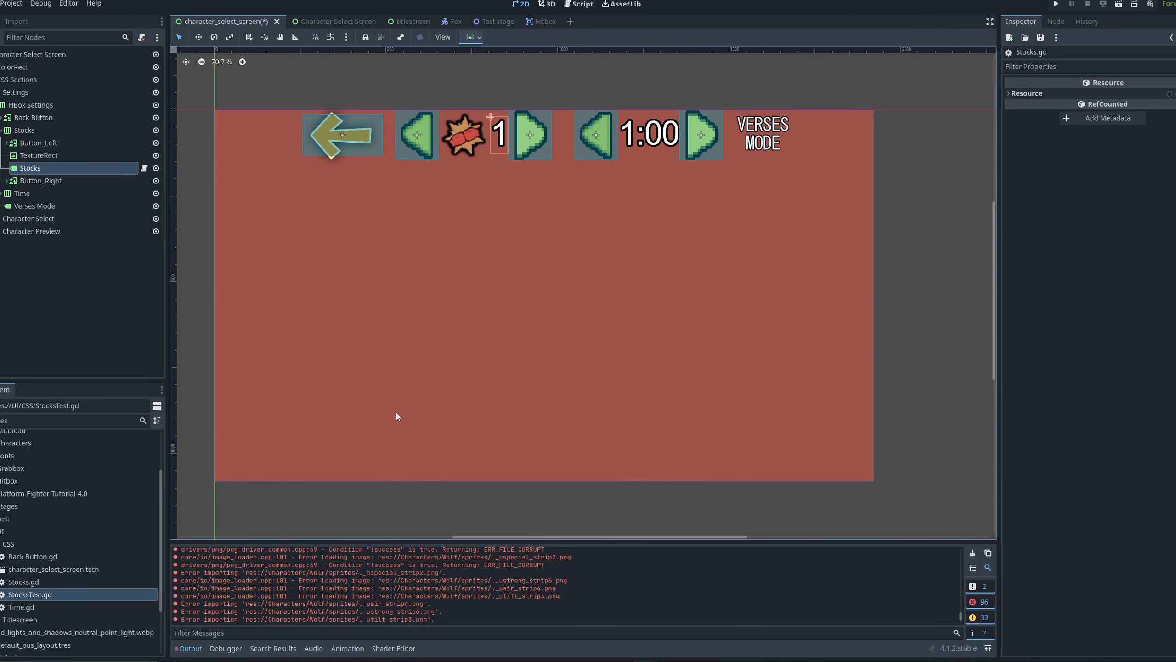
left_click(144, 168)
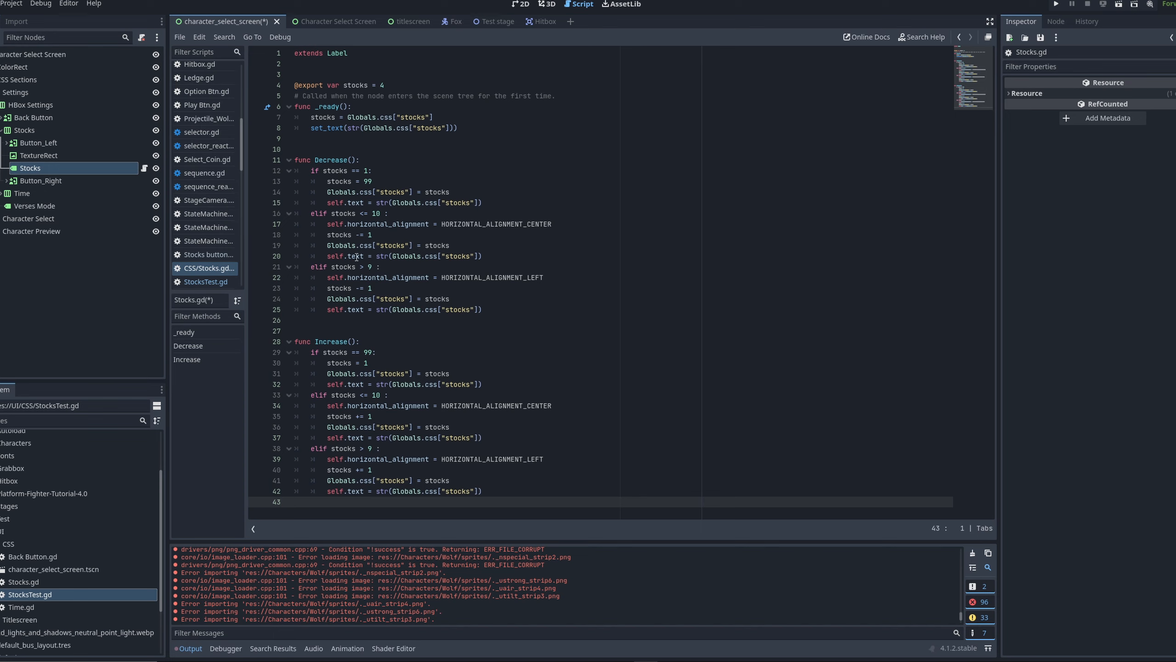
left_click(522, 5)
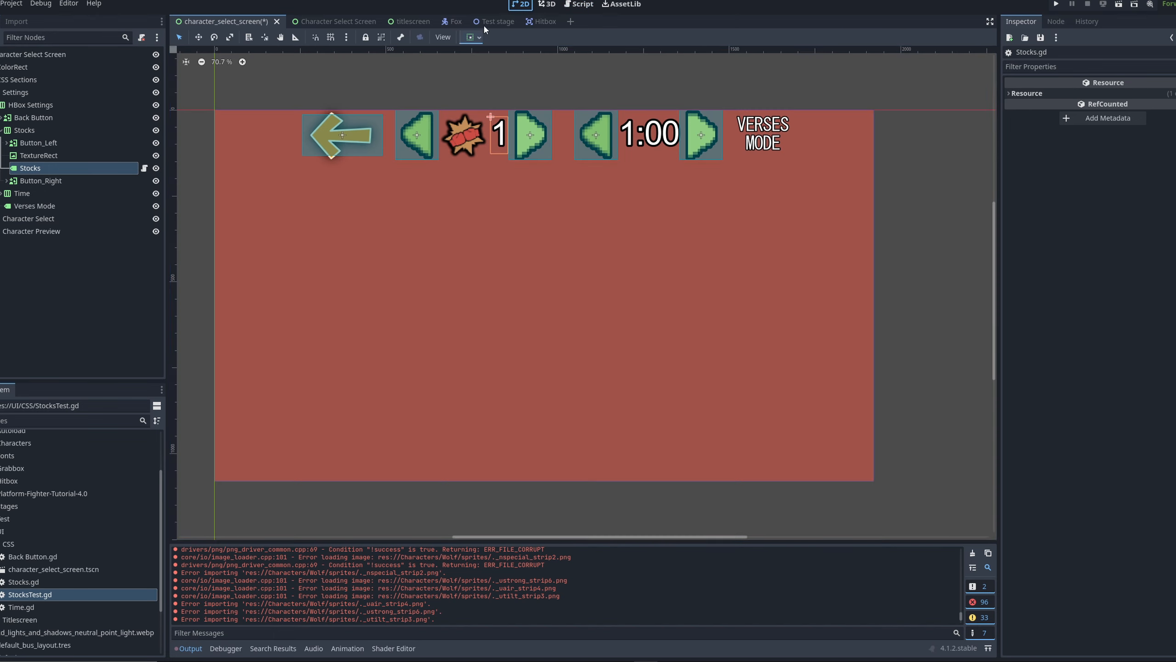
Connect the pressed() signal of Button_Right in the Stocks container to the Stocks label's script and return to the 2D view
left_click(87, 176)
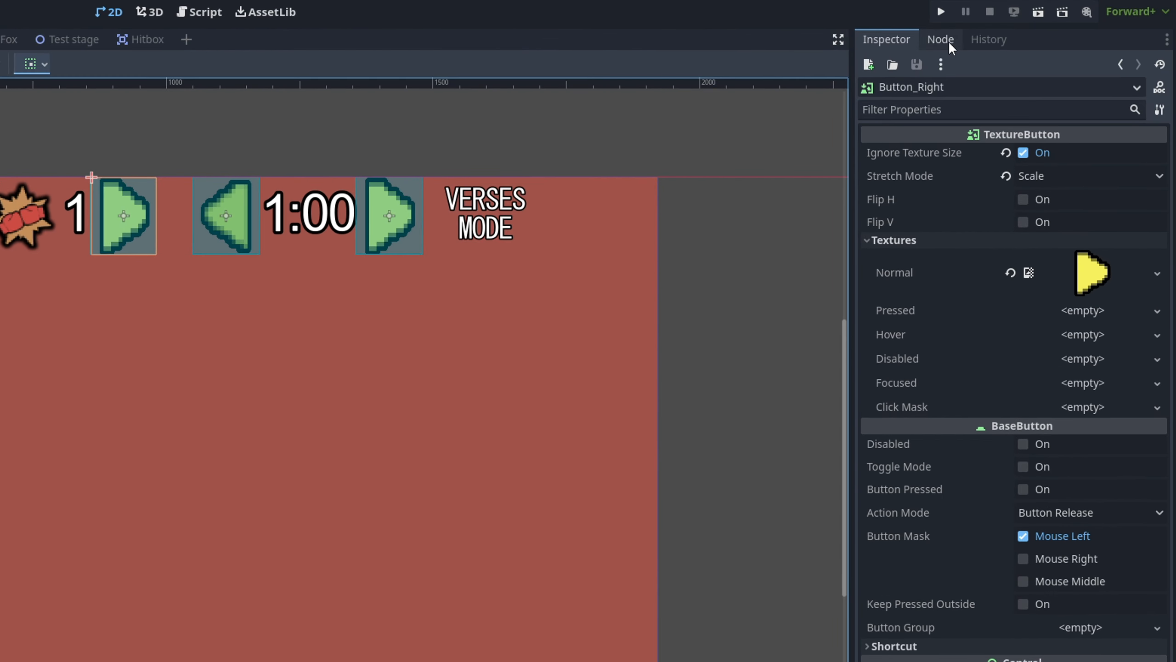
left_click(997, 31)
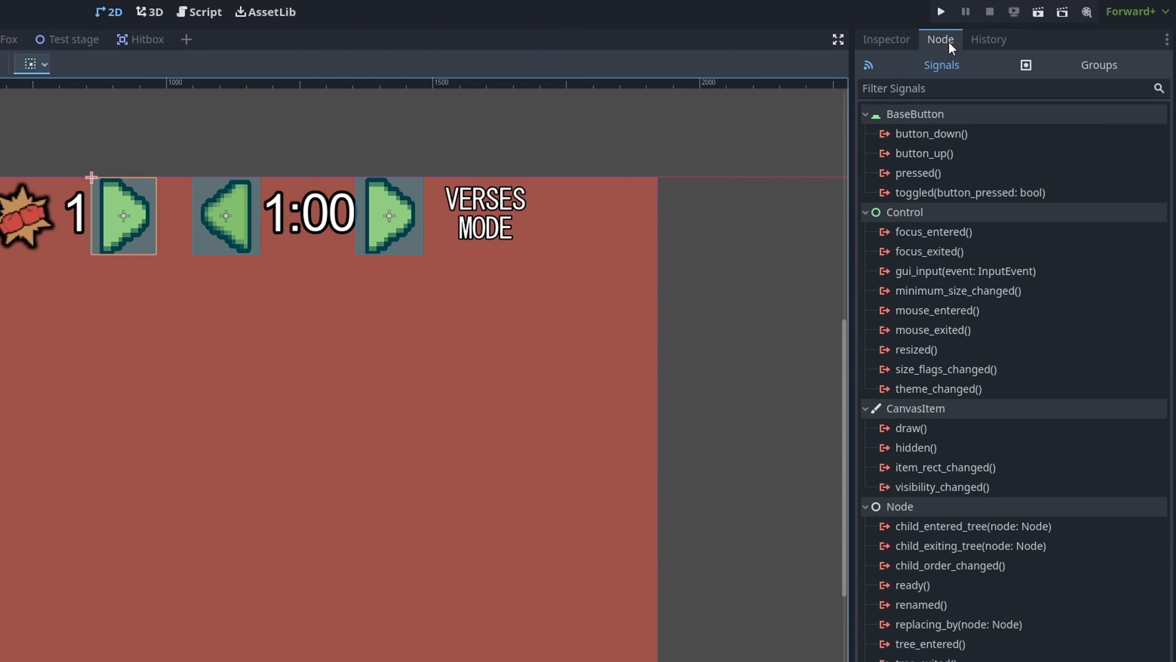
double_click(905, 176)
scroll(262, 555, "down", 3)
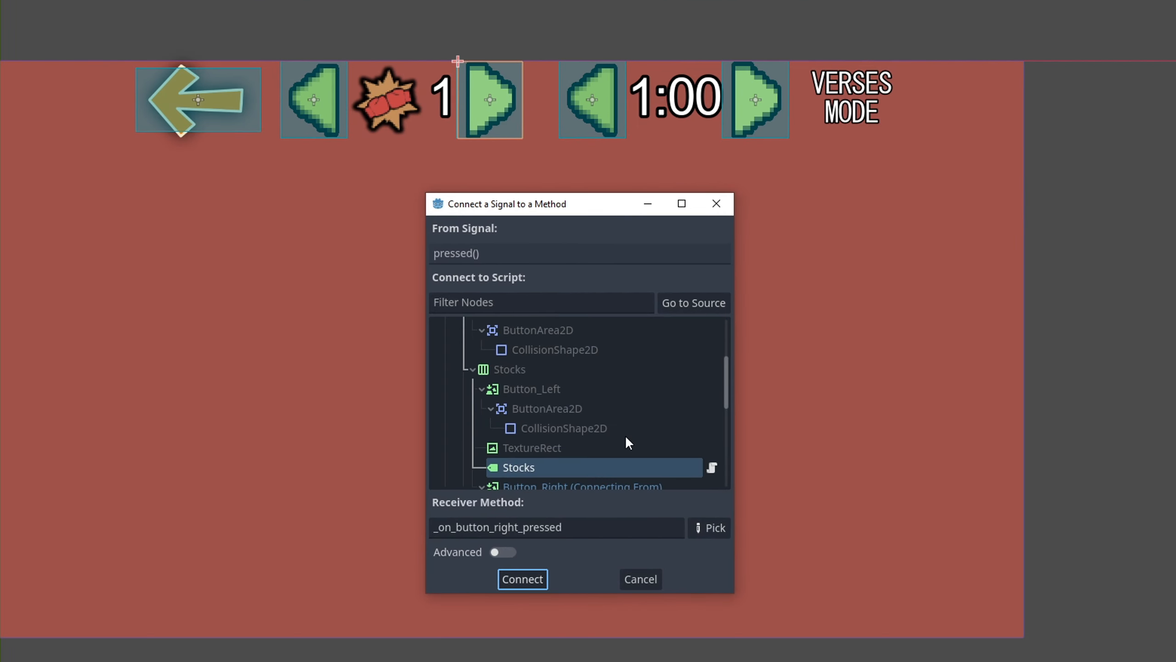
scroll(633, 411, "down", 1)
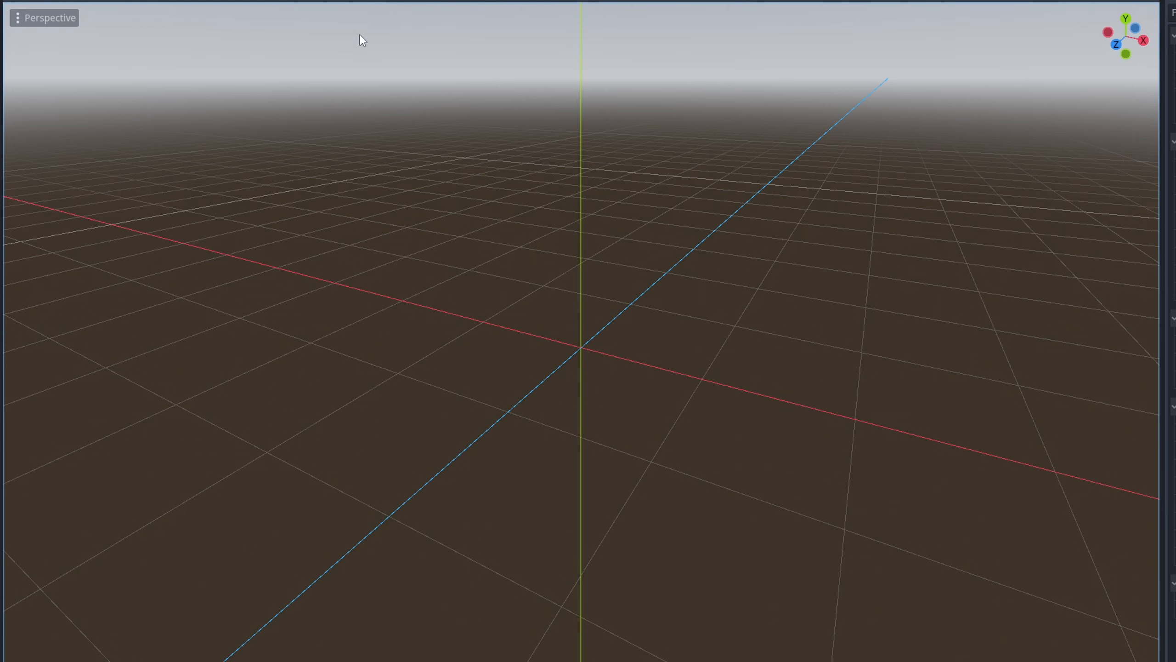
left_click(416, 1)
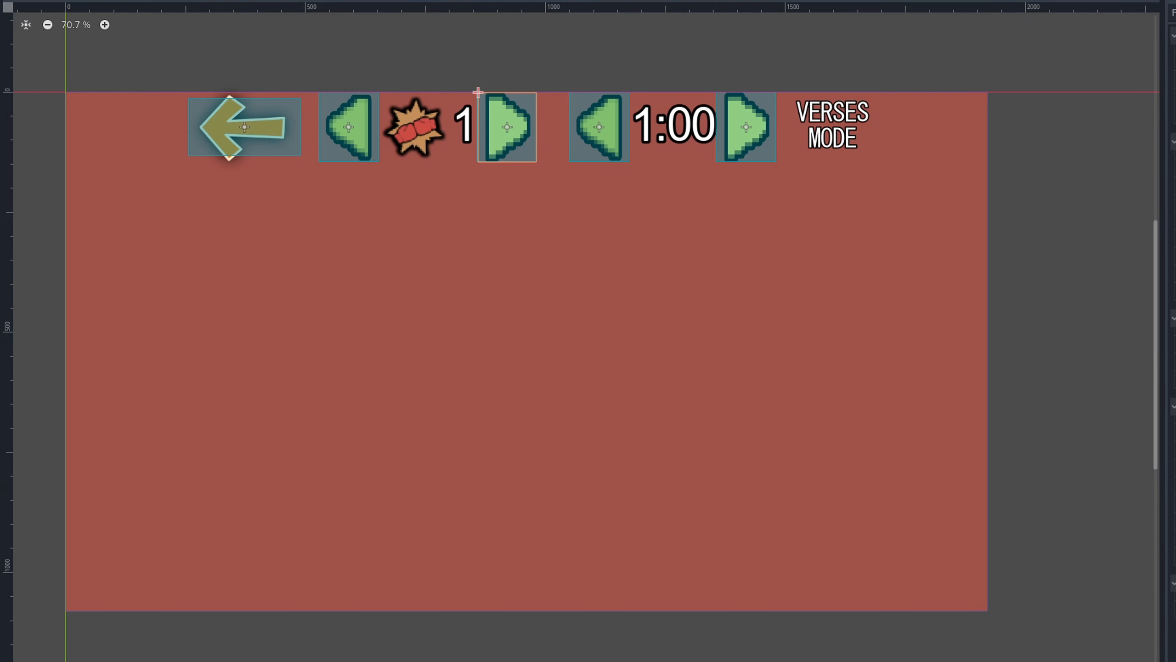
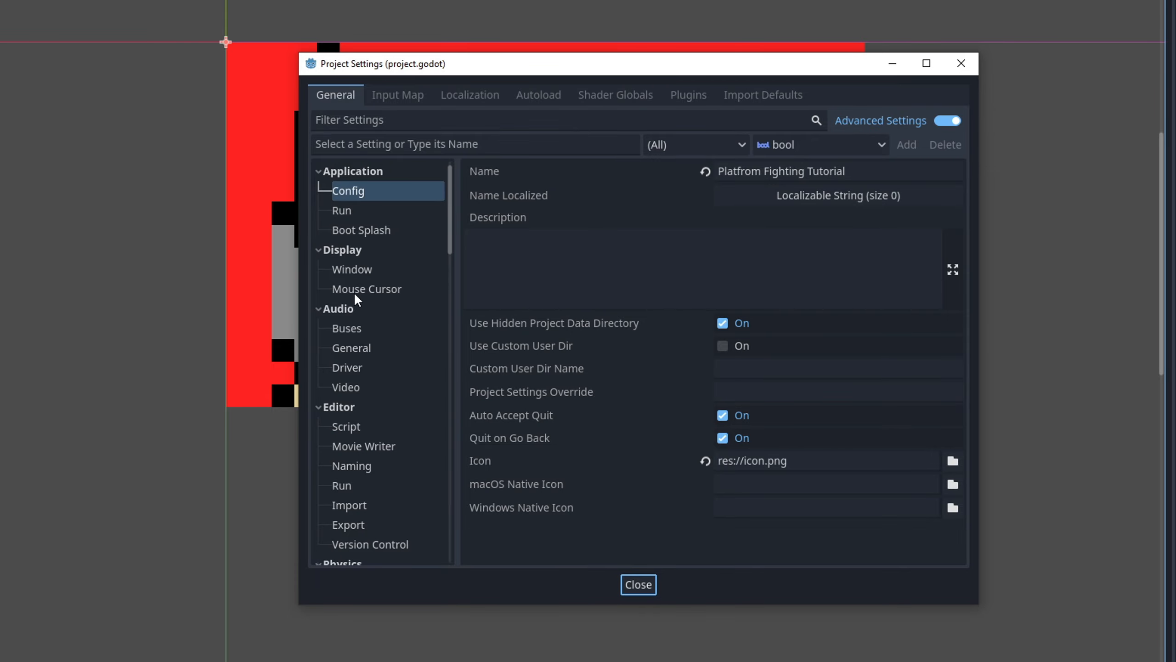
Examine the 2D physics layer names in the project settings
scroll(360, 296, "down", 15)
left_click(361, 310)
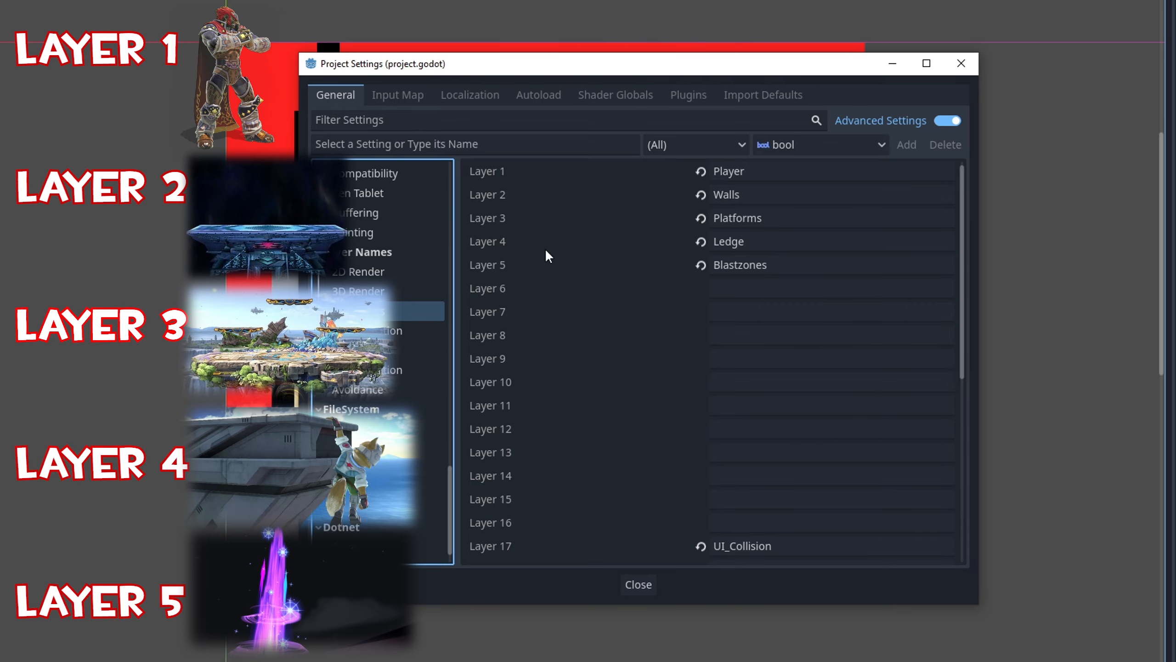
scroll(620, 218, "down", 4)
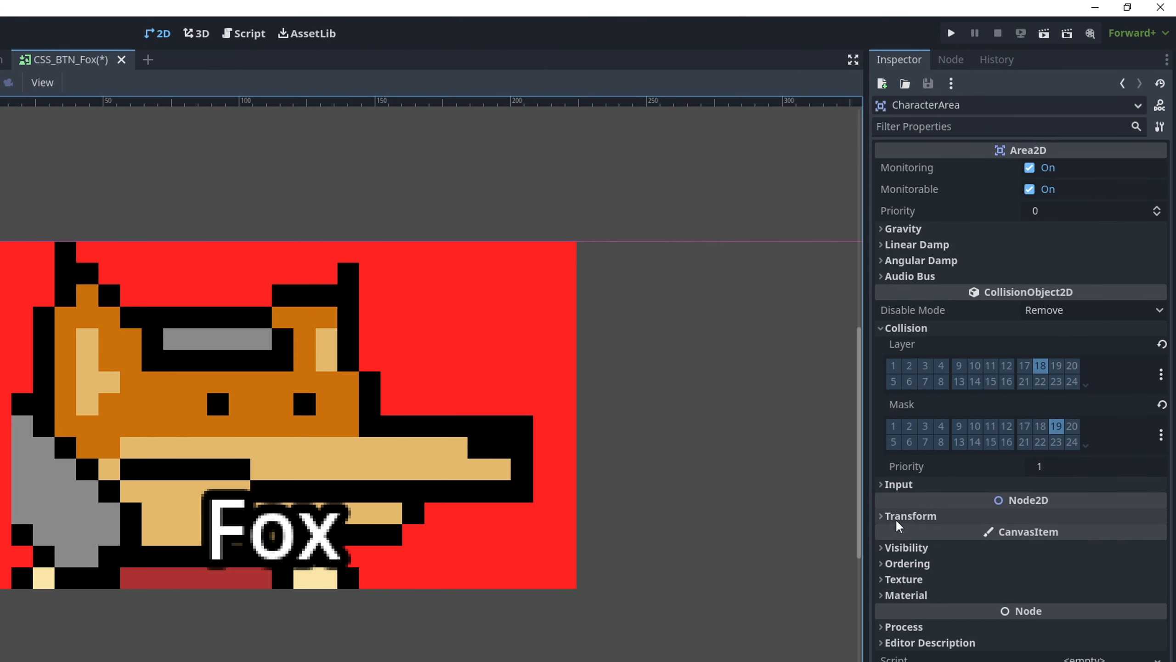
Set the CharacterArea's position to x 112 px and y 64 px
left_click(898, 522)
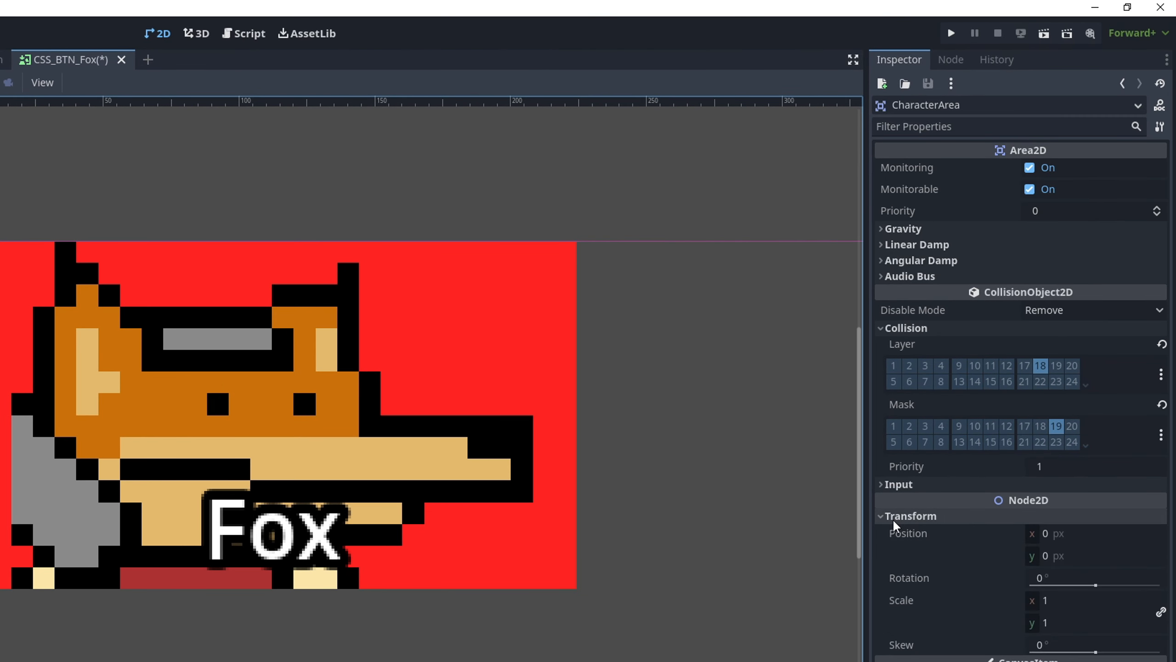
left_click(1050, 540)
type("112")
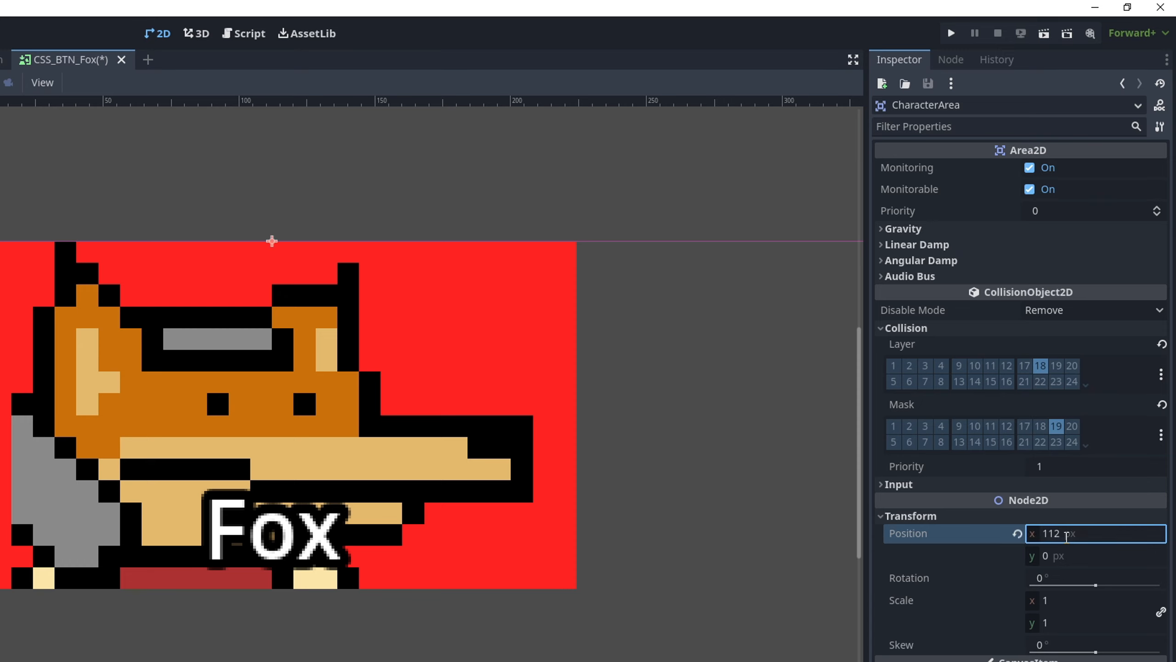
key("Tab")
type("54")
key("Return")
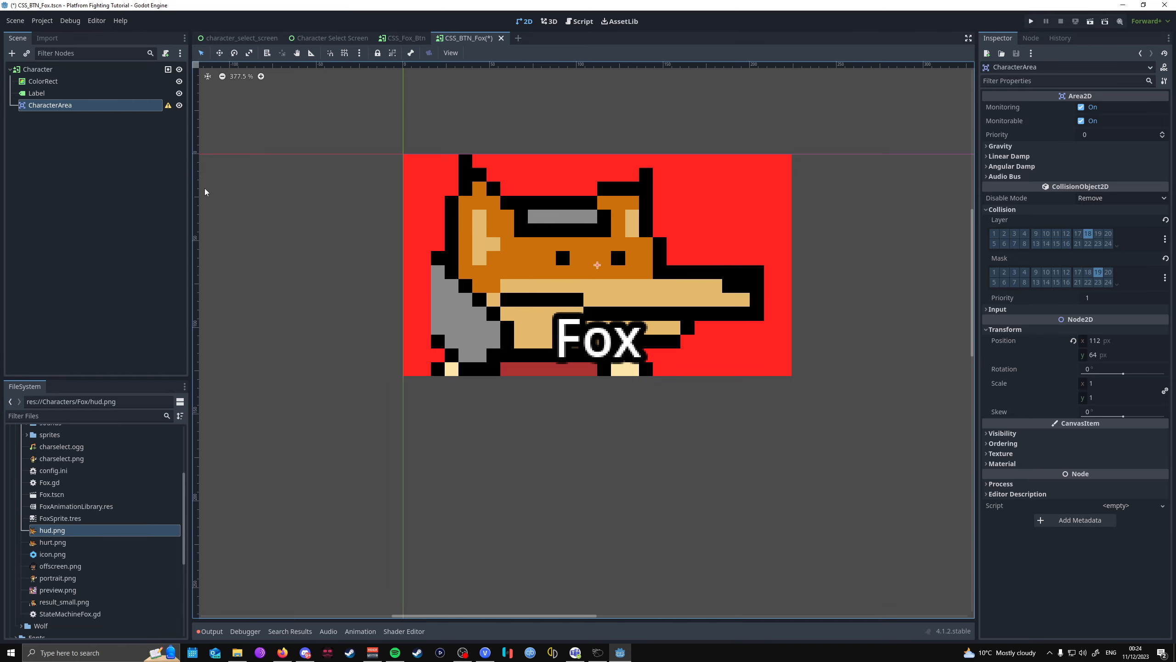
Add a CollisionShape2D child to CharacterArea and give it a new RectangleShape2D
right_click(82, 104)
left_click(98, 110)
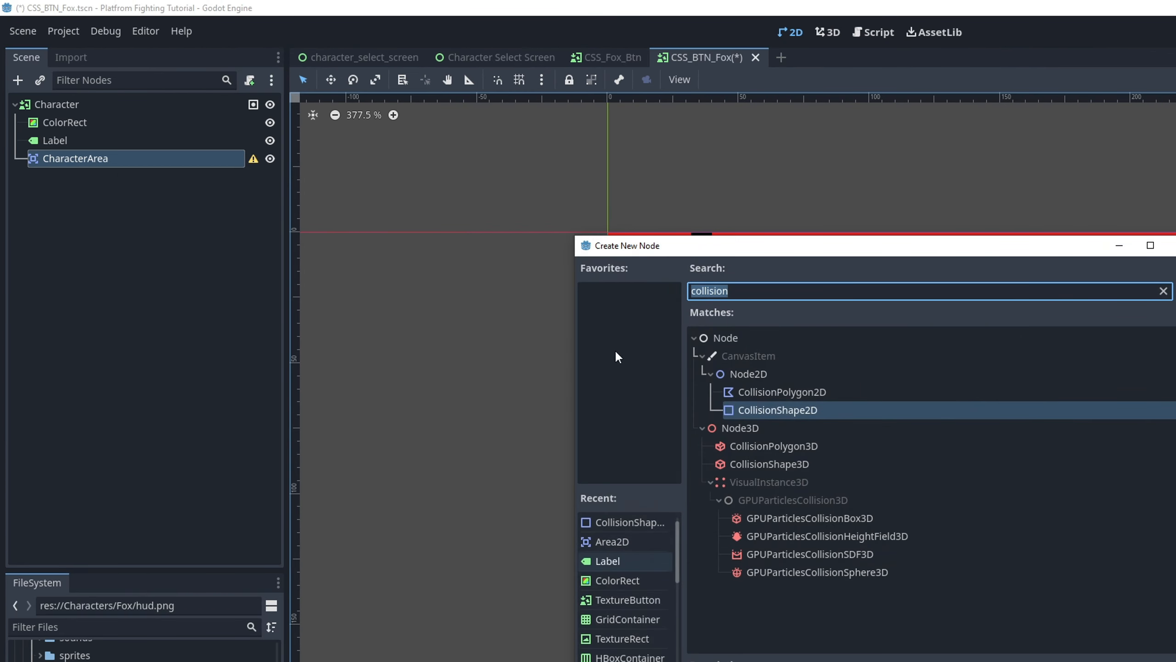
double_click(782, 414)
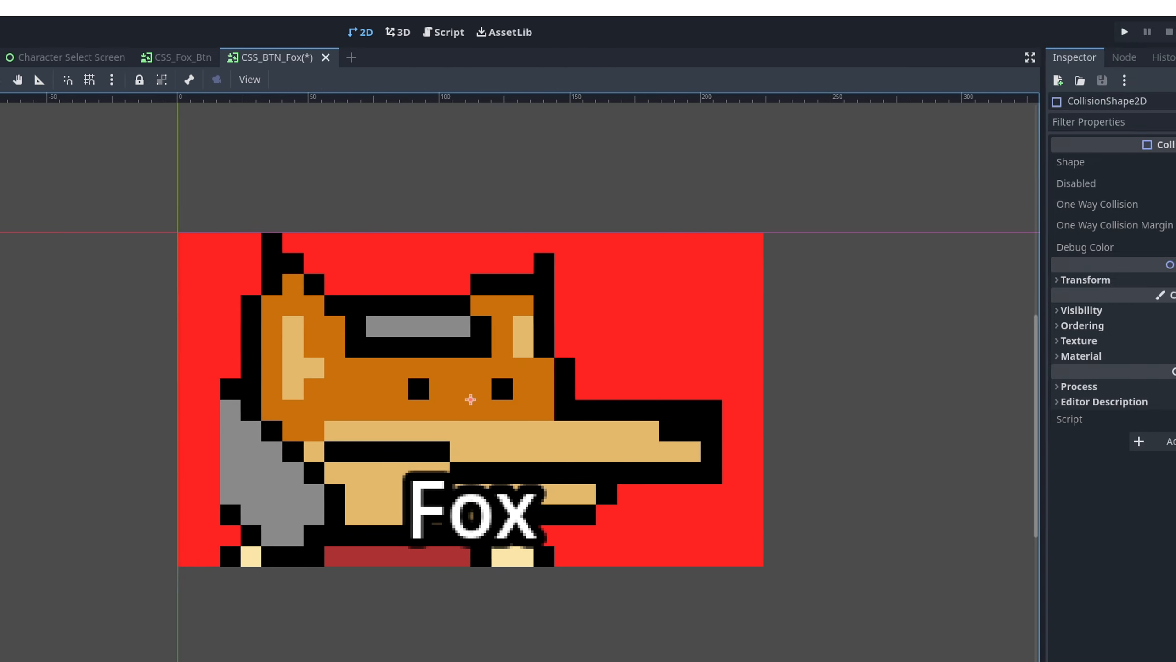
left_click(1155, 162)
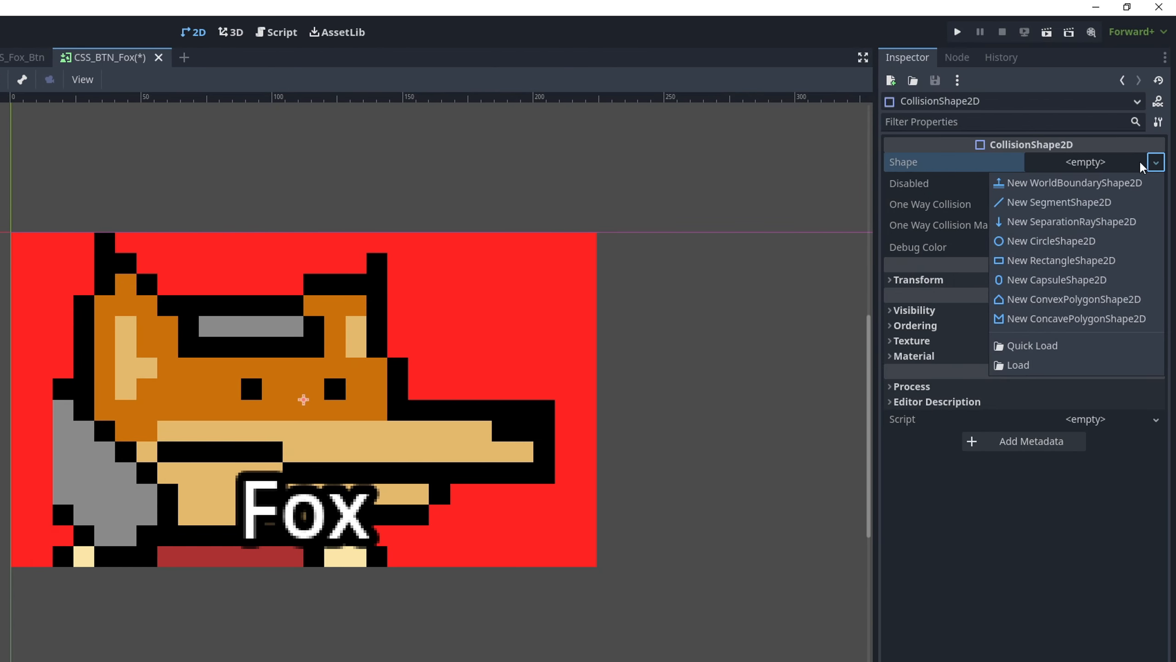
left_click(1059, 266)
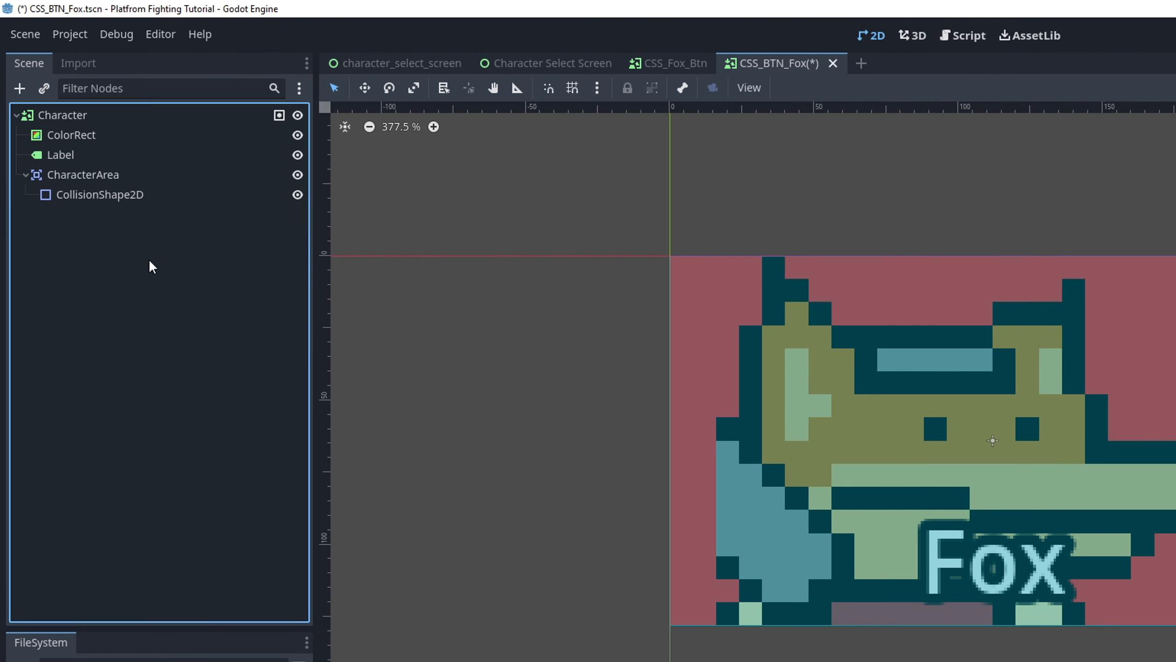
Add a Marker2D node as a child of the Character root node
right_click(56, 77)
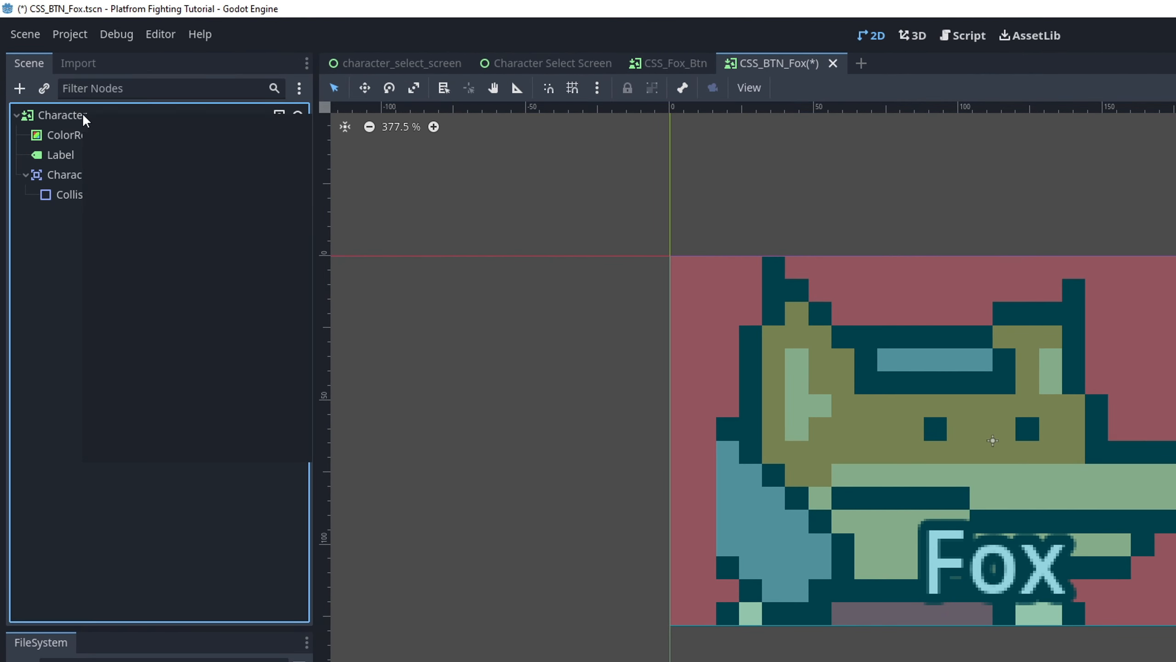
mouse_move(85, 89)
left_click(149, 157)
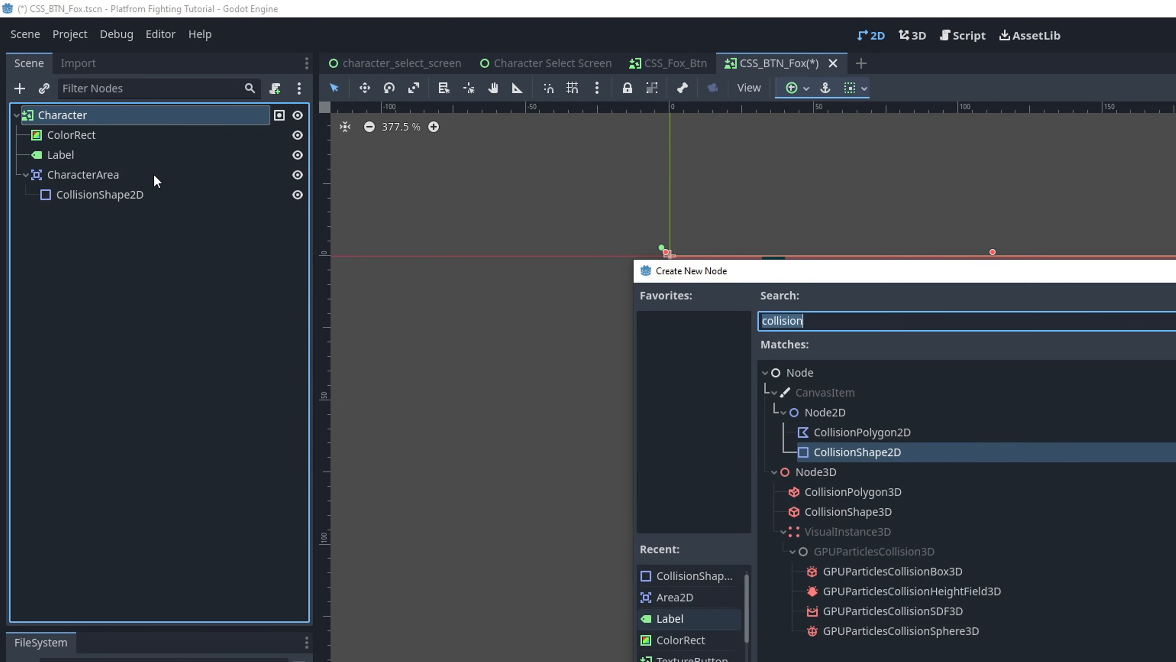
type("marke")
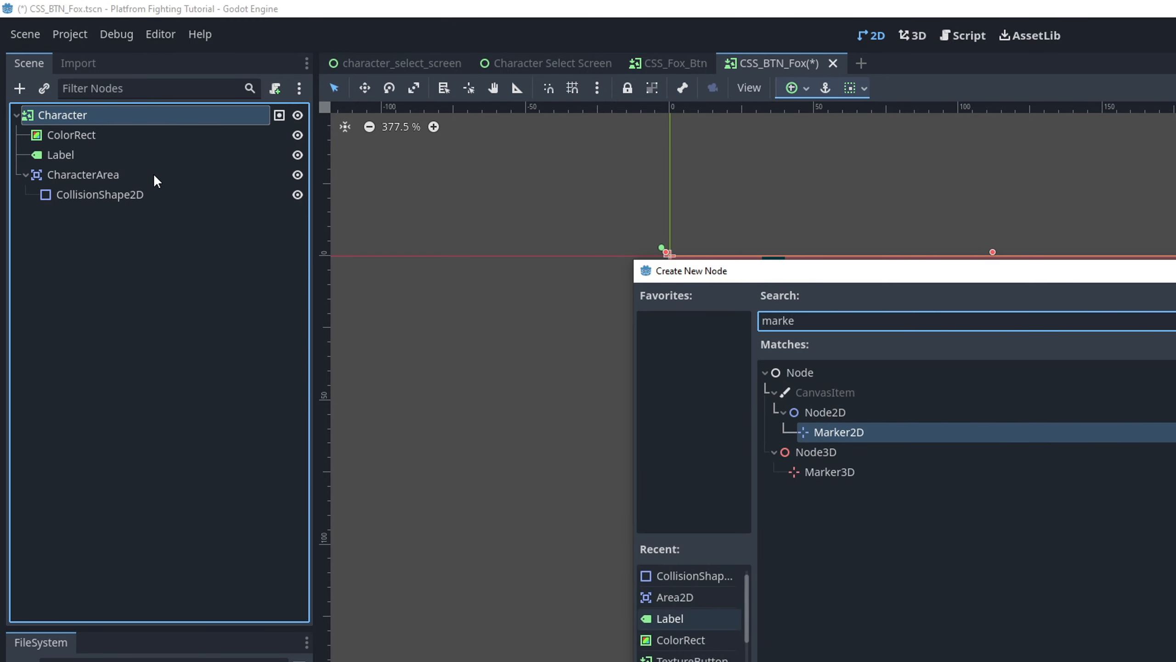
double_click(852, 436)
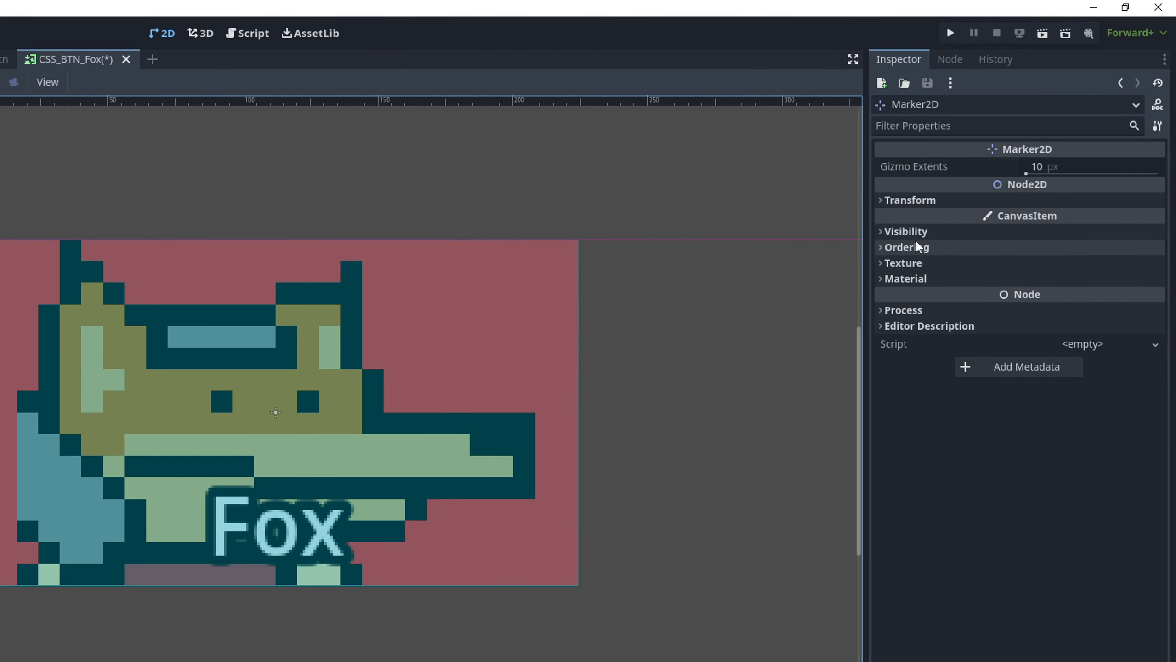
Set the Marker2D's position to x 112 px and y 64 px
left_click(993, 140)
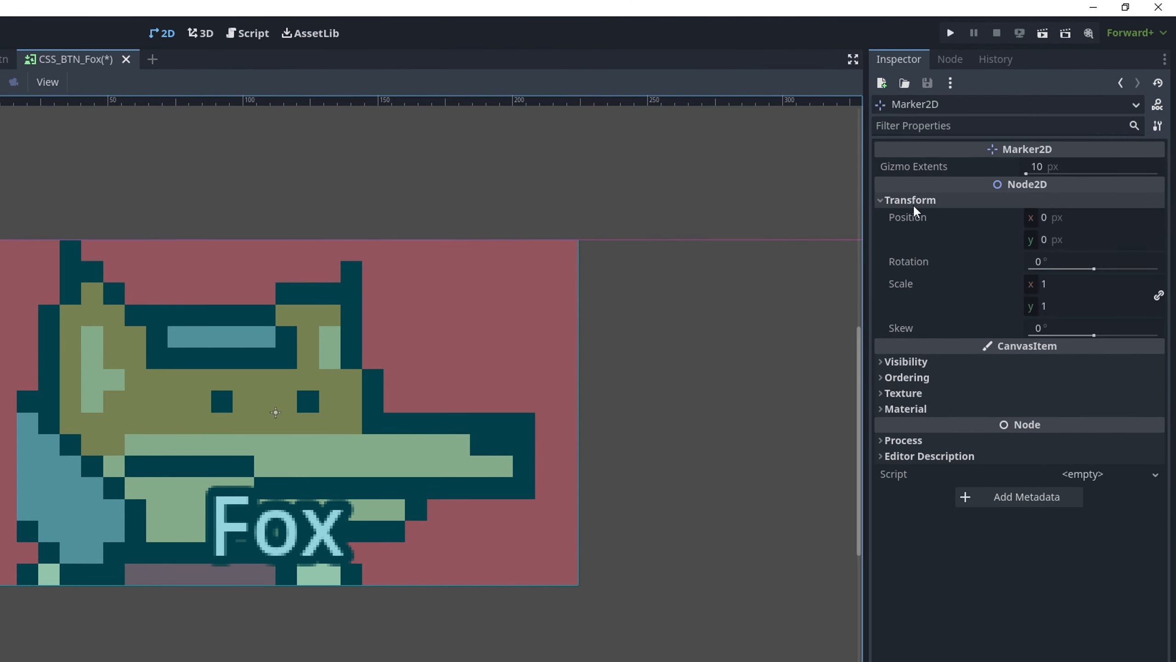
left_click(1065, 216)
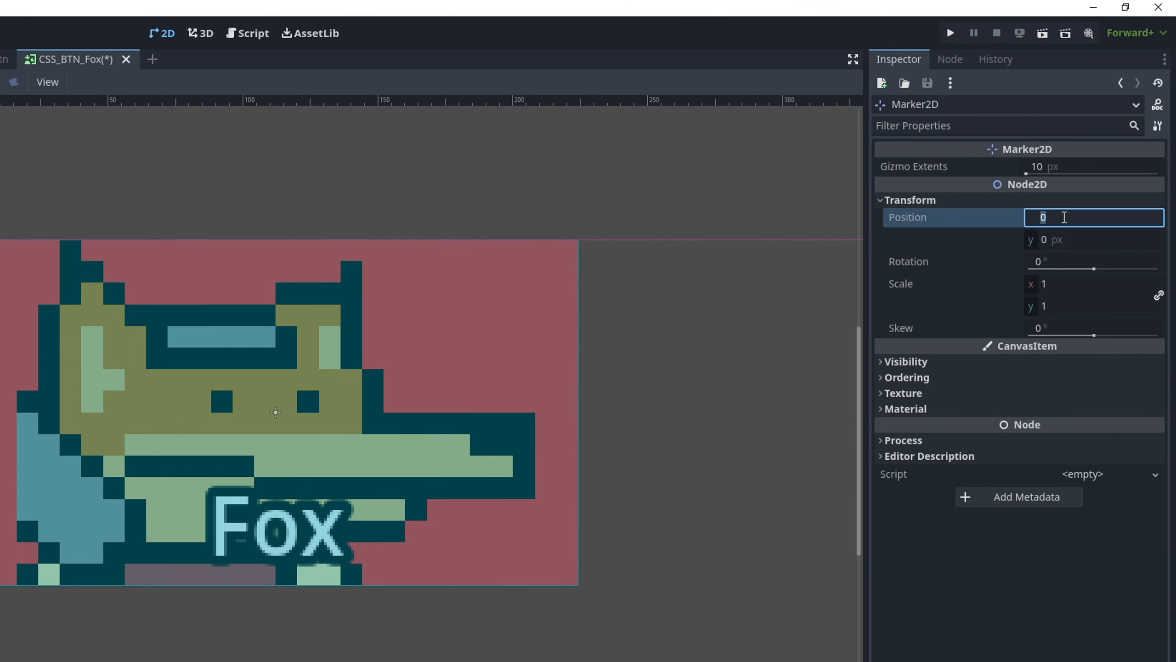
type("112")
key("Tab")
type("64")
key("Return")
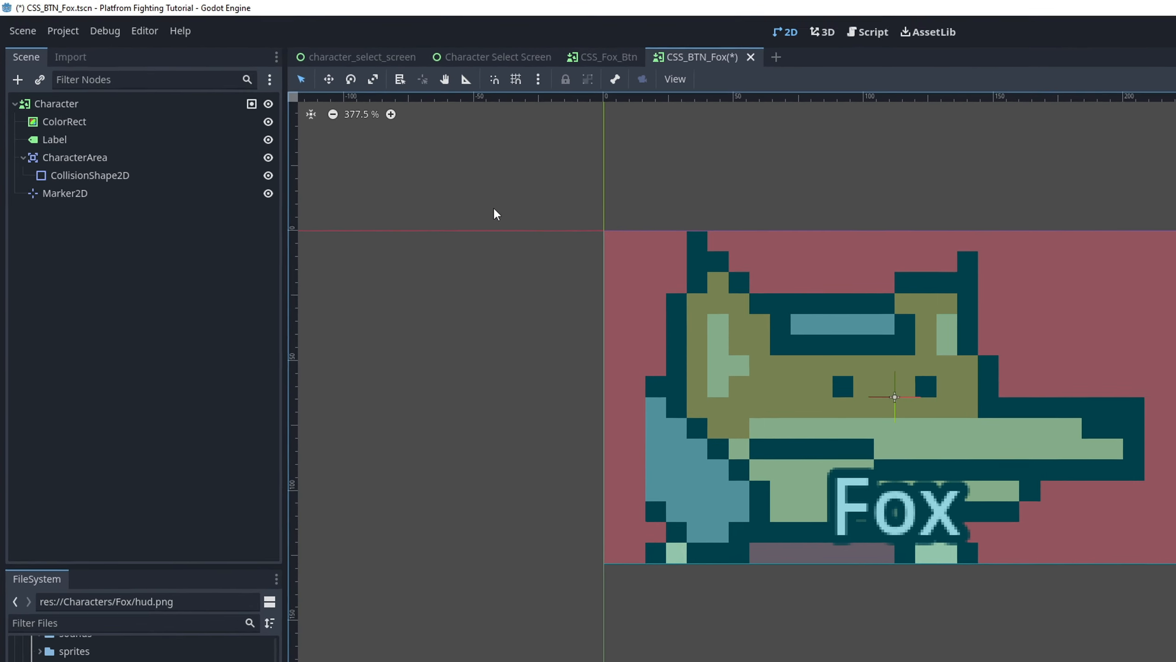
Rename the Marker2D node to point and save the scene
left_click(93, 195)
left_click(95, 195)
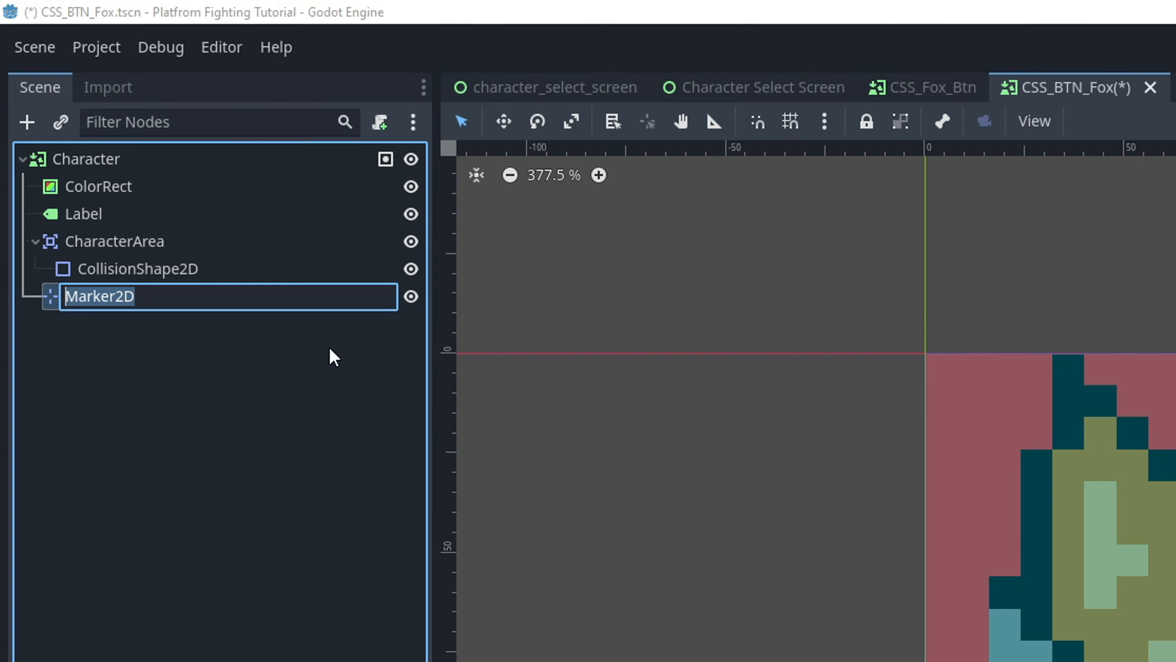
type("point")
key("Return")
key("ctrl+s")
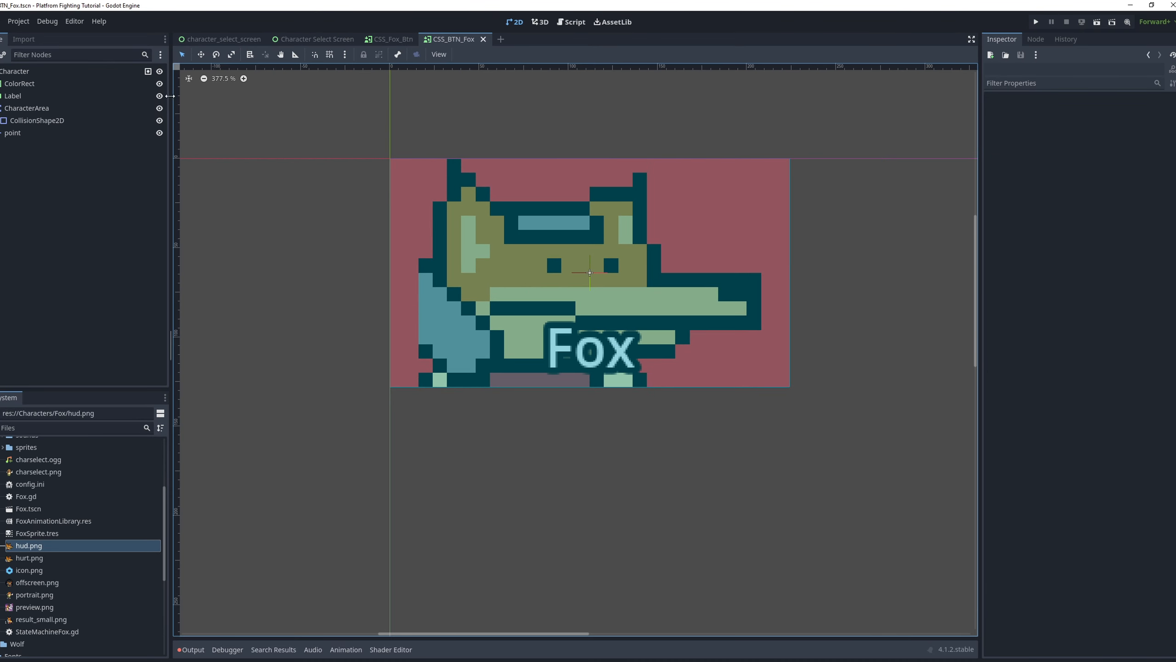
Attach a new GDScript named CSS_BTN_Fox.gd to the Character root node, using the Node: Default template
left_click(86, 74)
left_click(145, 55)
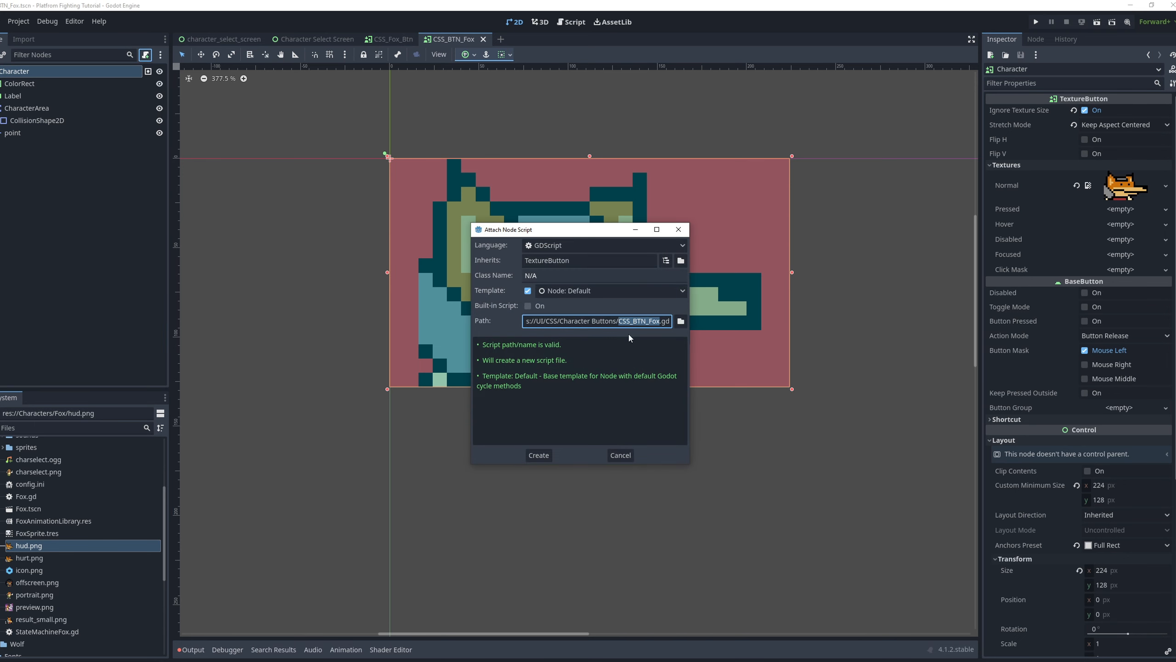
left_click(539, 455)
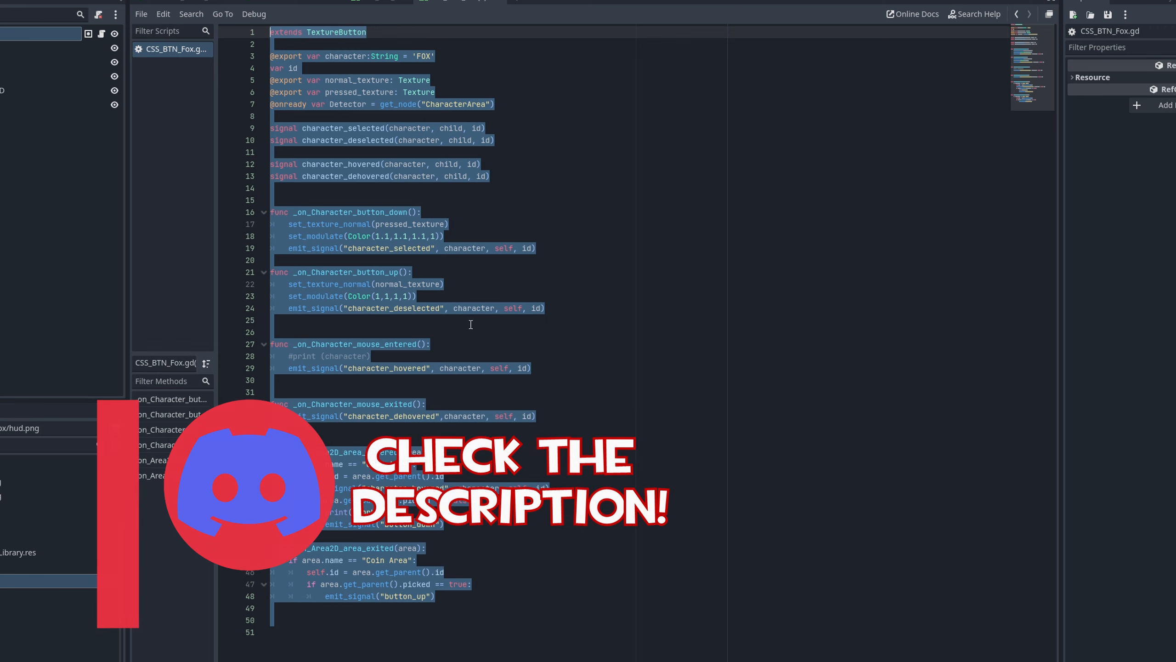
Review the button down/up and Area2D area entered/exited functions in the CSS_BTN_Fox.gd script
left_click(471, 324)
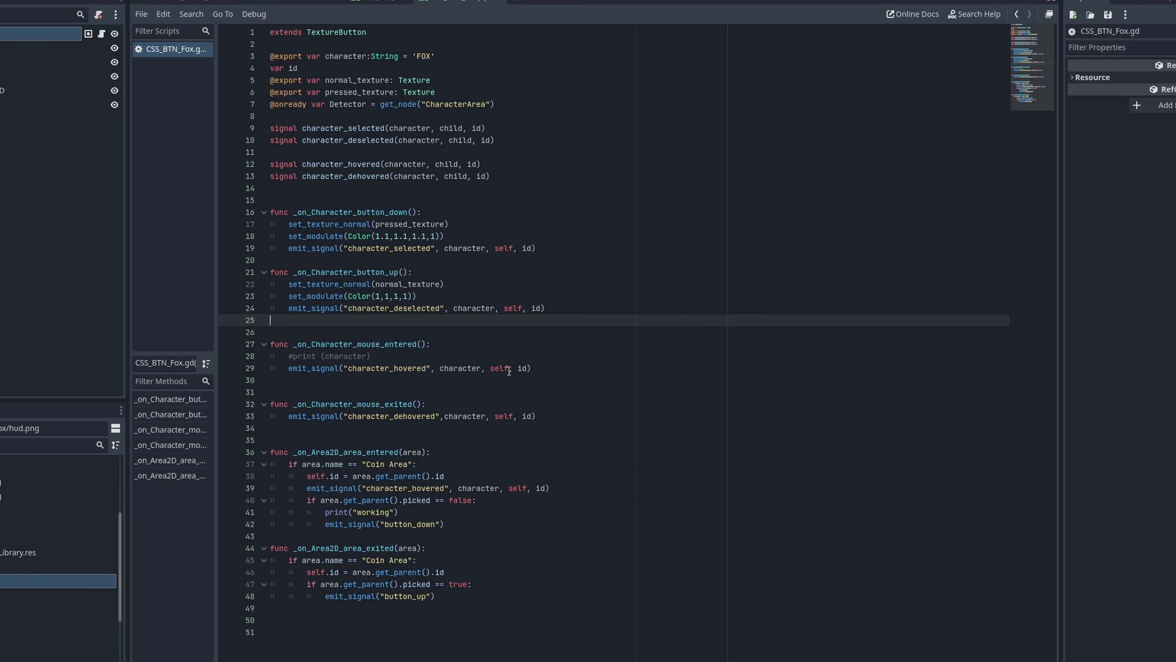
left_click_drag(578, 328, 219, 212)
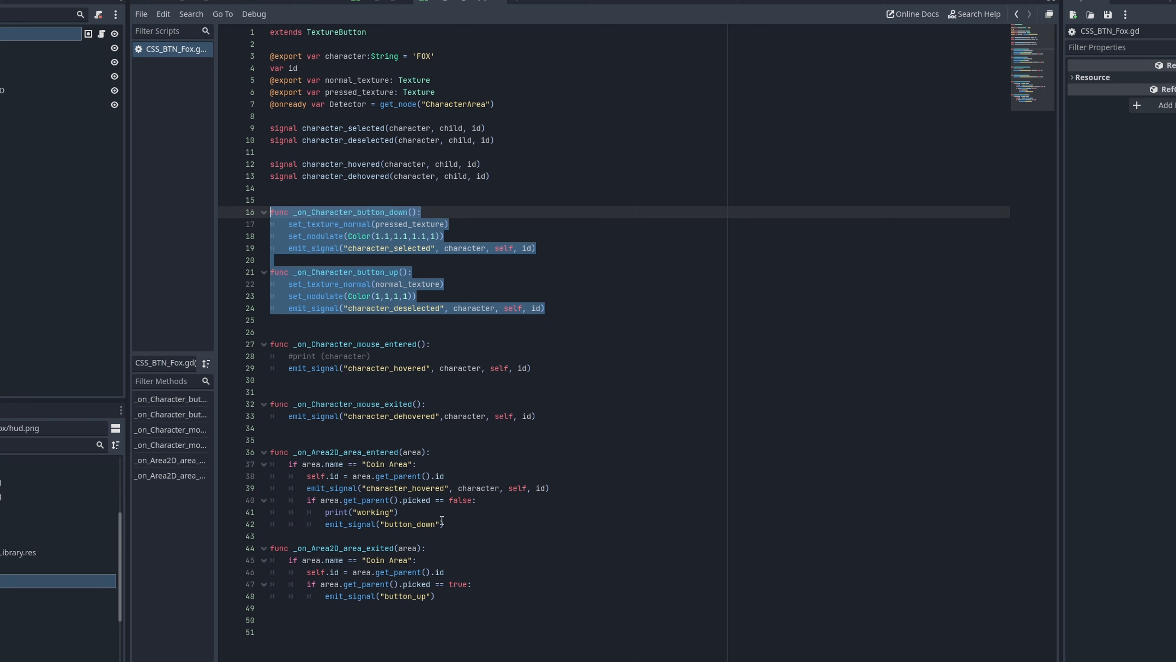
left_click_drag(490, 598, 235, 453)
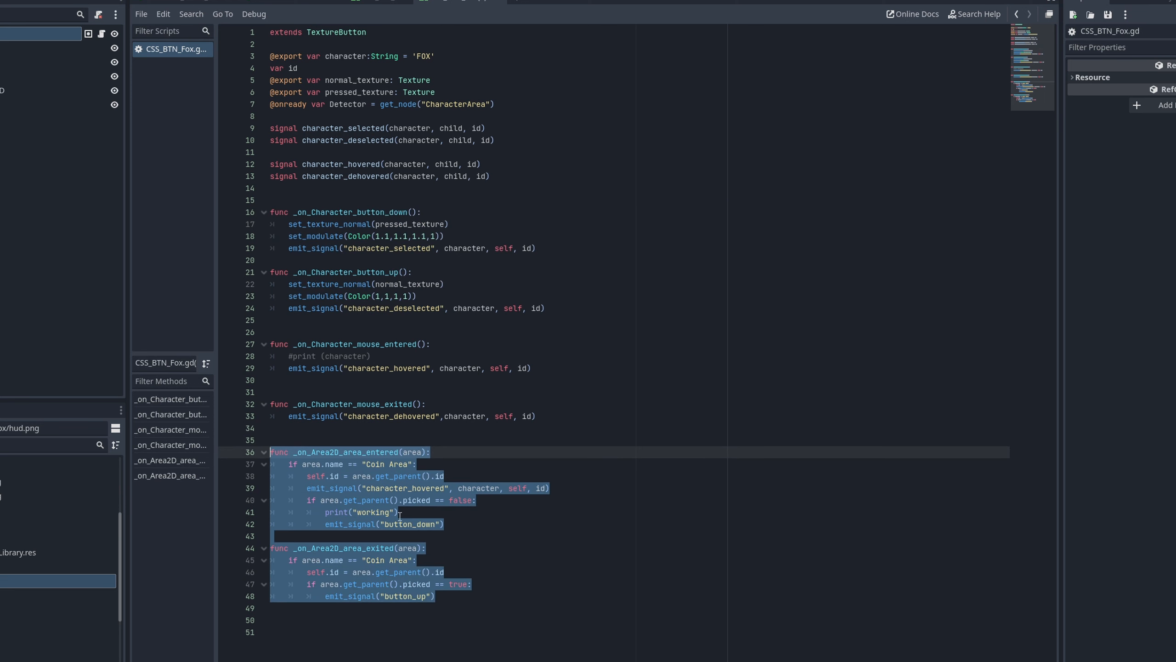
left_click_drag(569, 309, 271, 200)
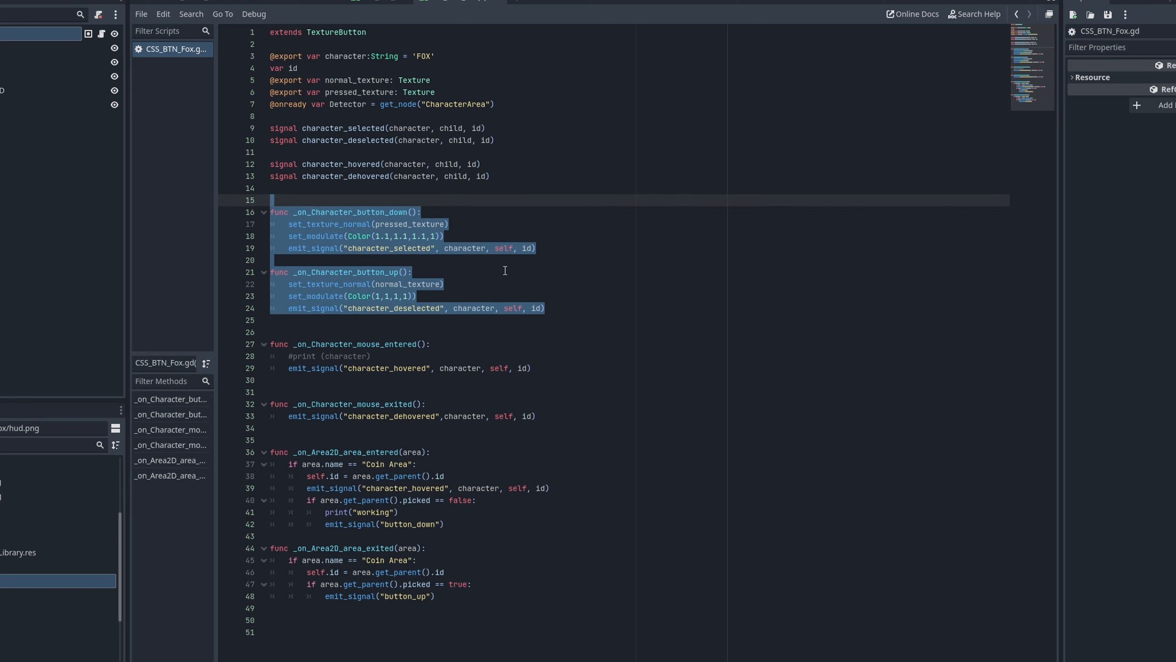
left_click_drag(275, 607, 254, 453)
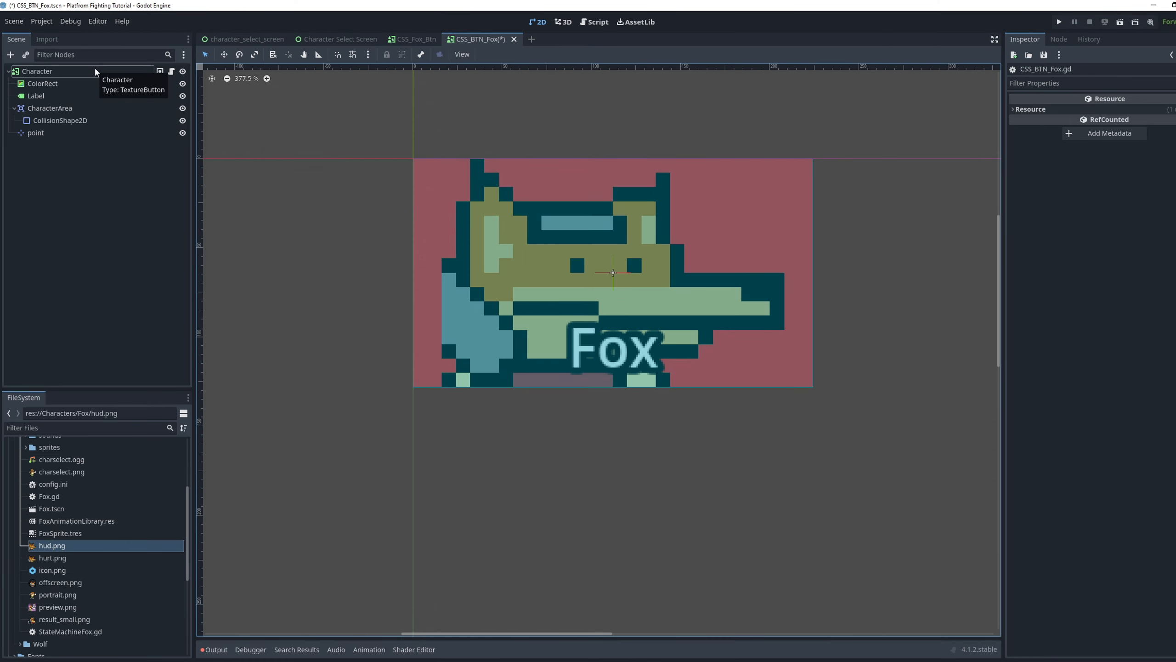
Connect the Character node's button_down signal to its own _on_Character_button_down method
left_click(87, 74)
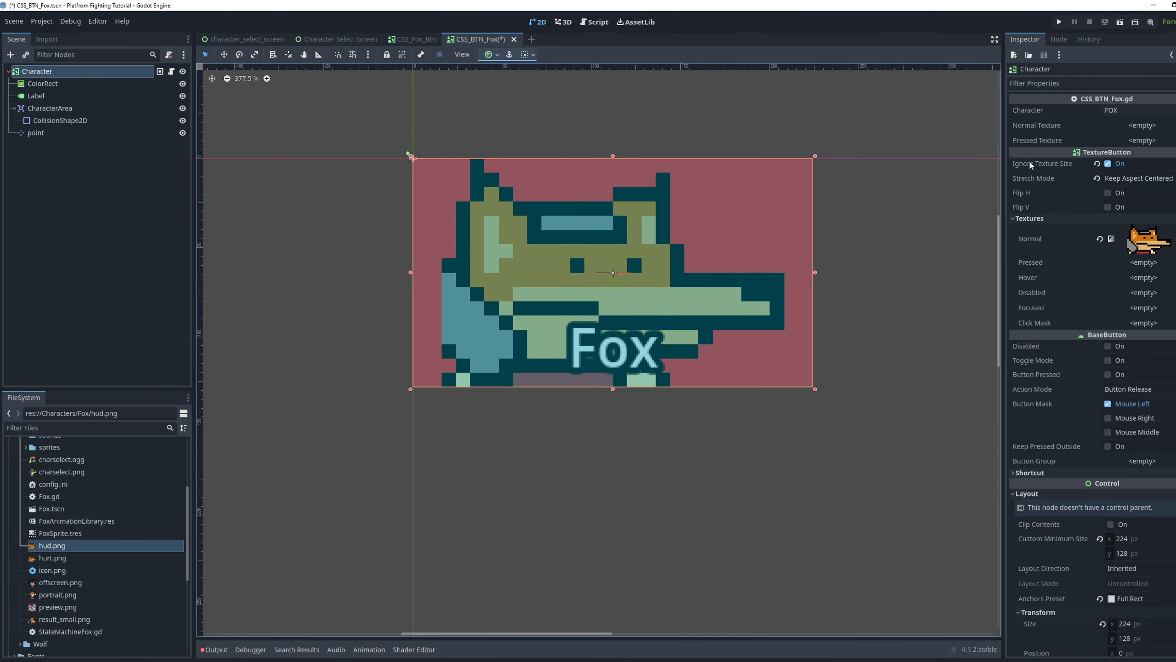
left_click(1059, 40)
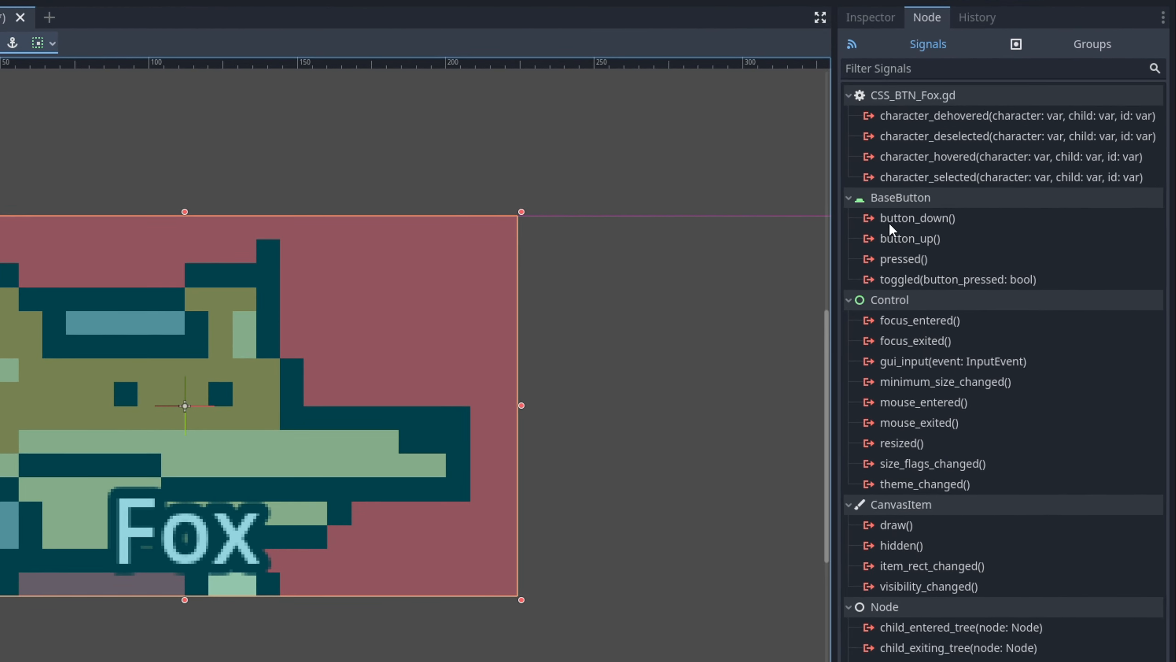
double_click(889, 221)
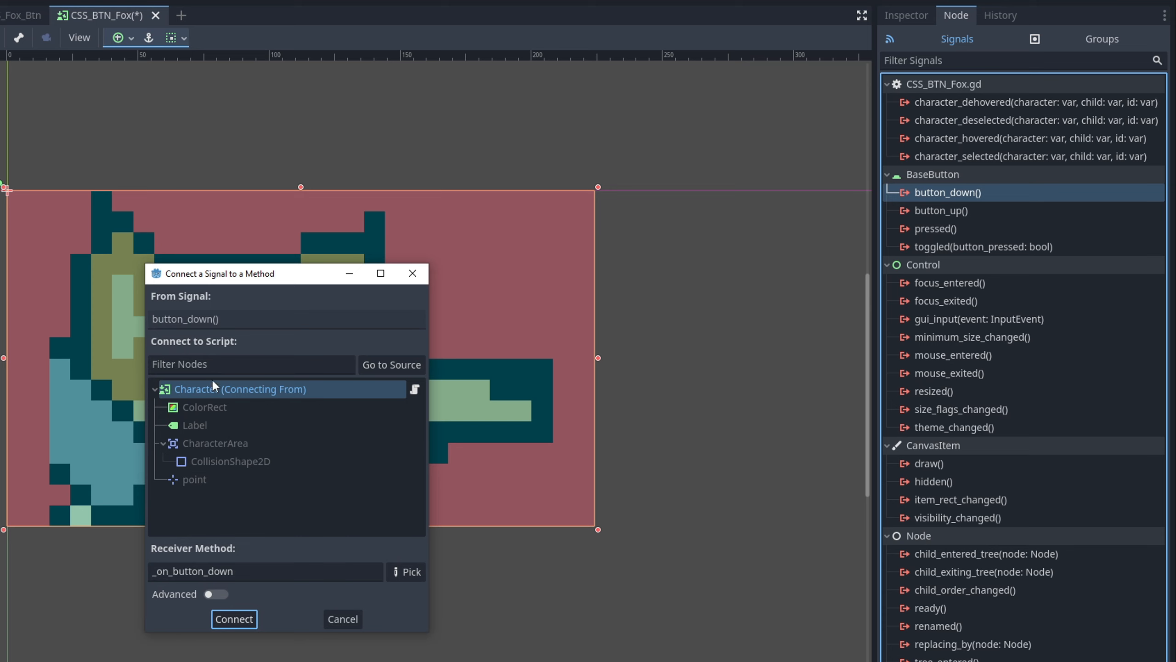
left_click(232, 575)
double_click(232, 571)
type("_on_Character_button_down")
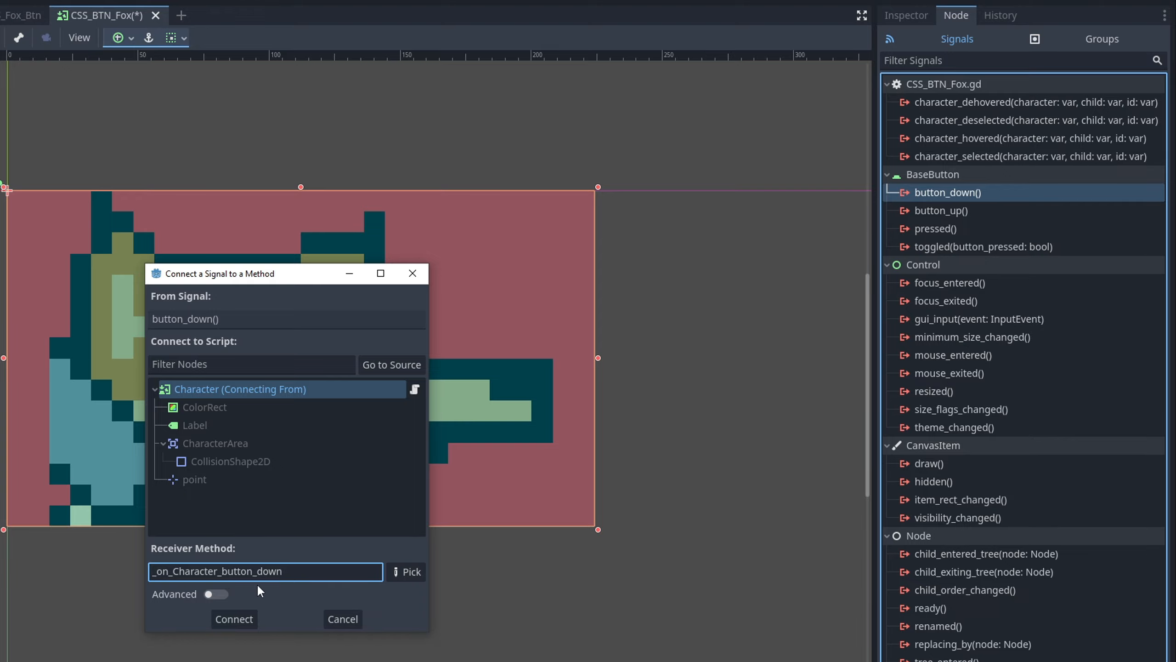
left_click(239, 618)
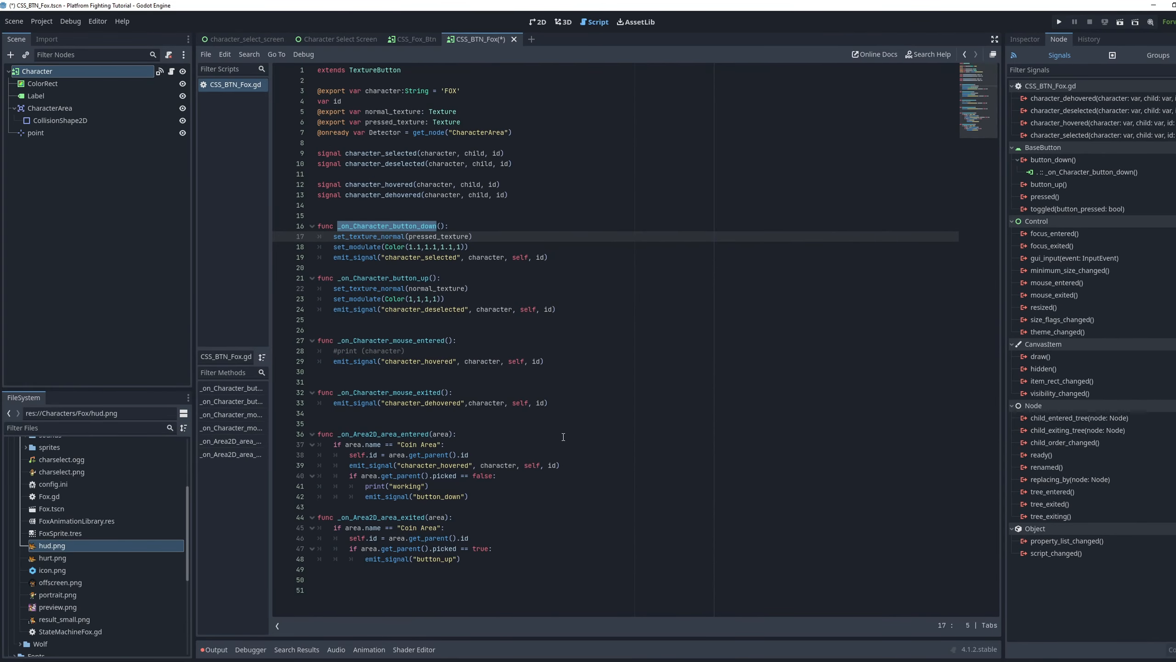
Connect the Character node's button_up signal to _on_Character_button_up, copying the method name from the script
left_click(563, 436)
left_click_drag(429, 278, 338, 278)
key("ctrl+c")
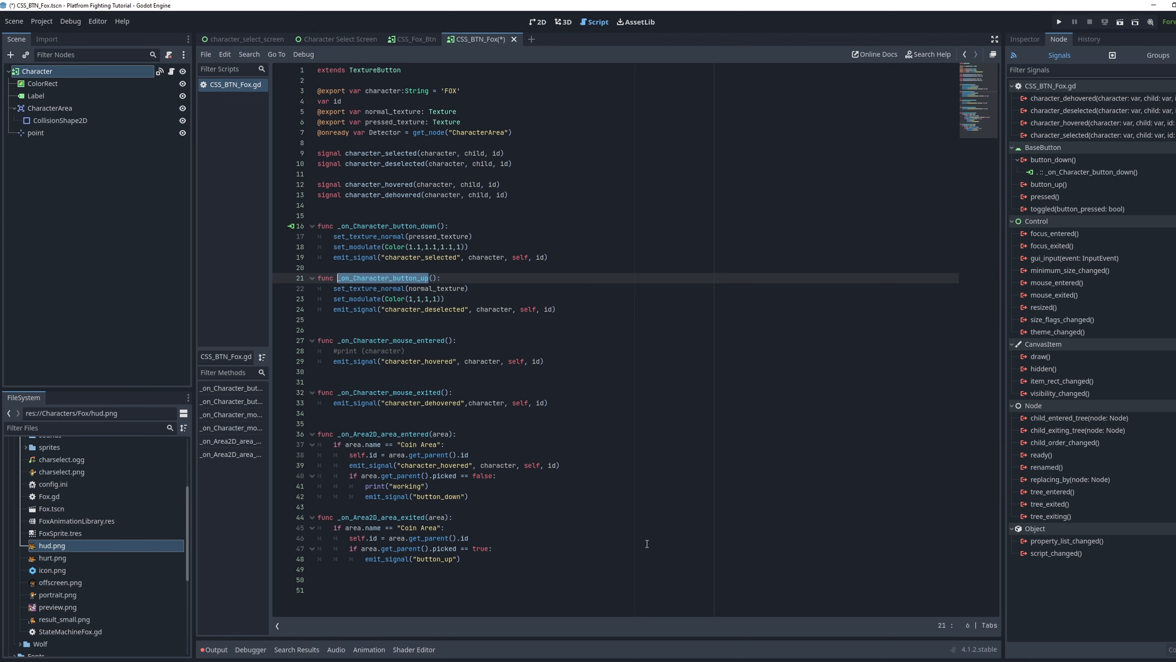
left_click(107, 75)
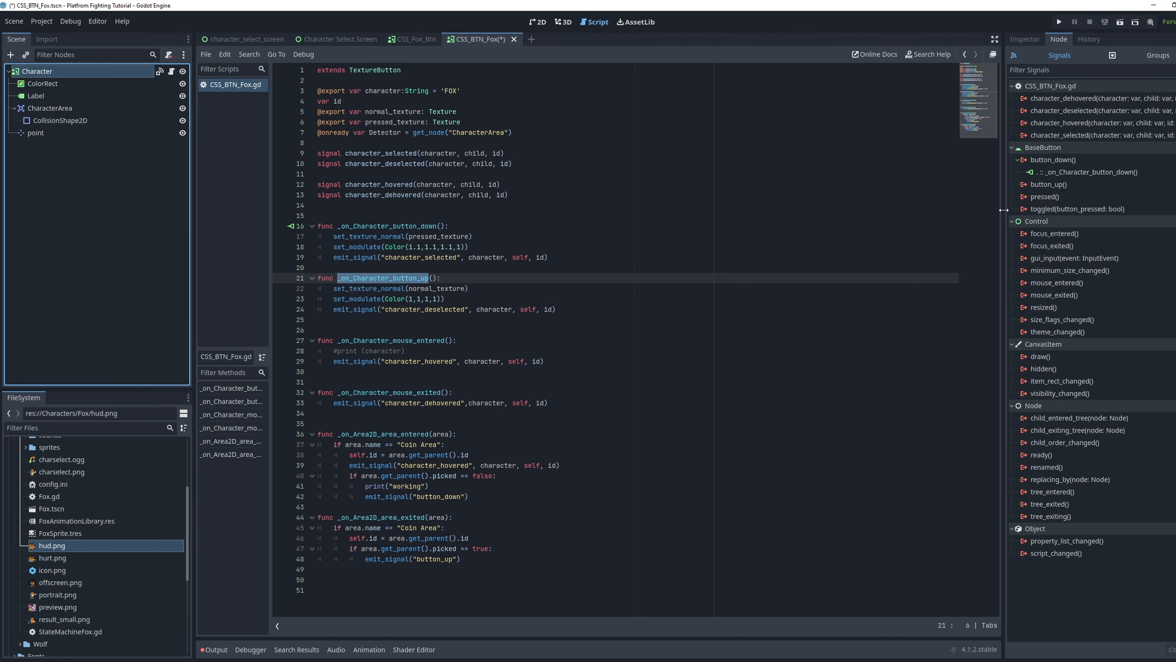
double_click(1060, 185)
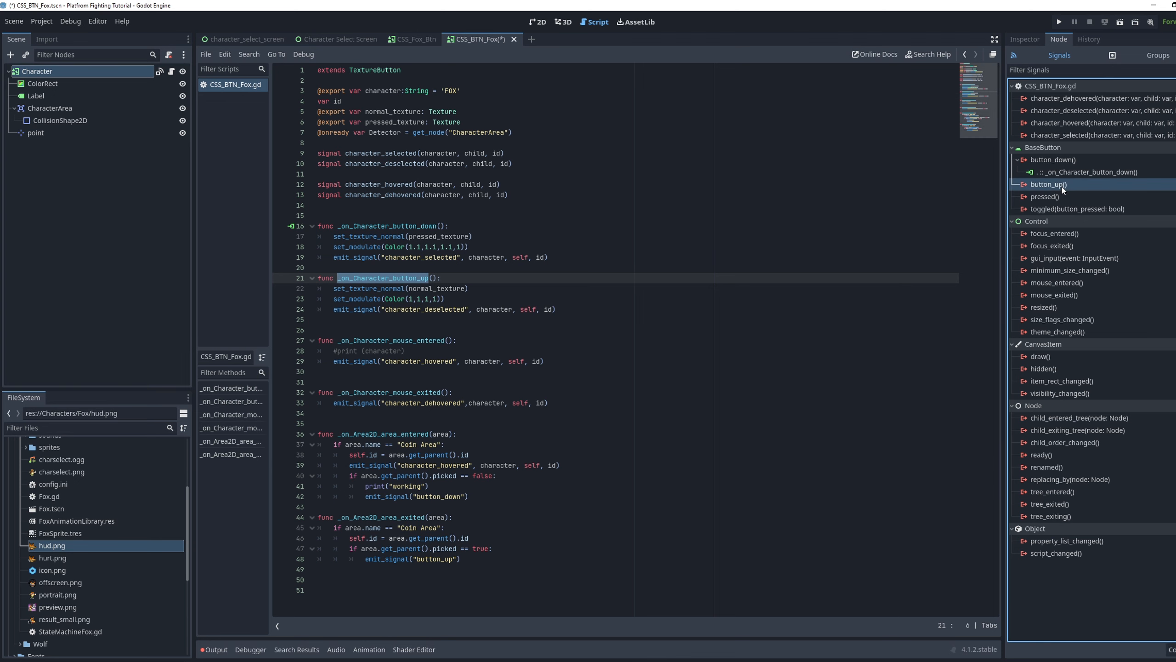
left_click_drag(592, 418, 469, 418)
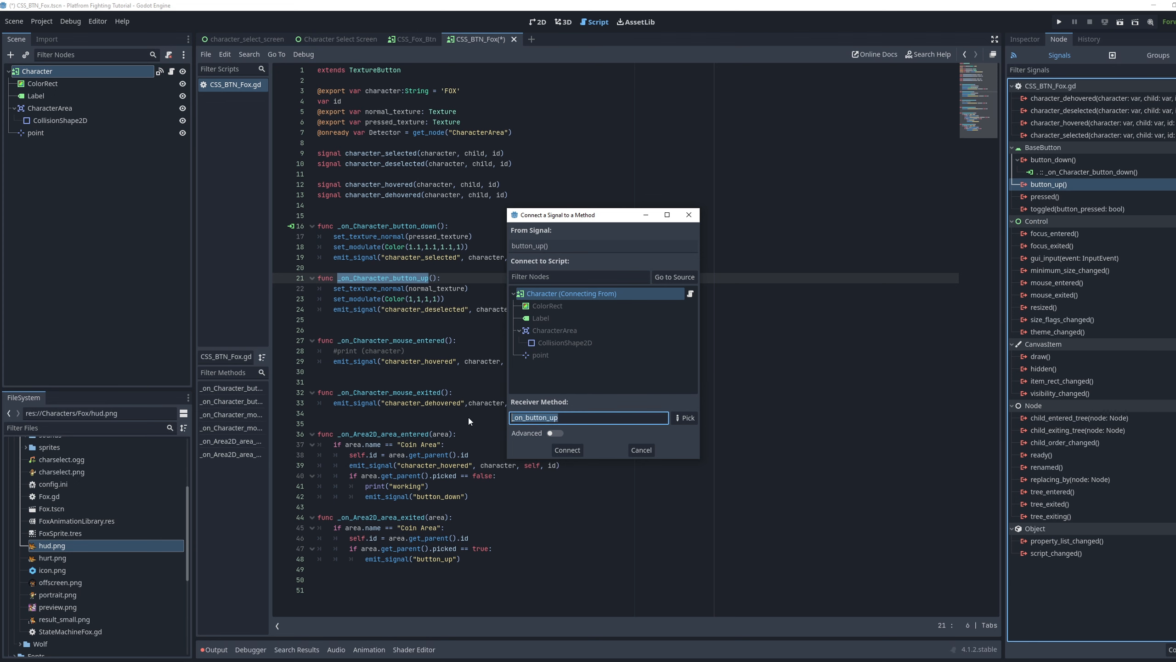
key("ctrl+v")
left_click(567, 450)
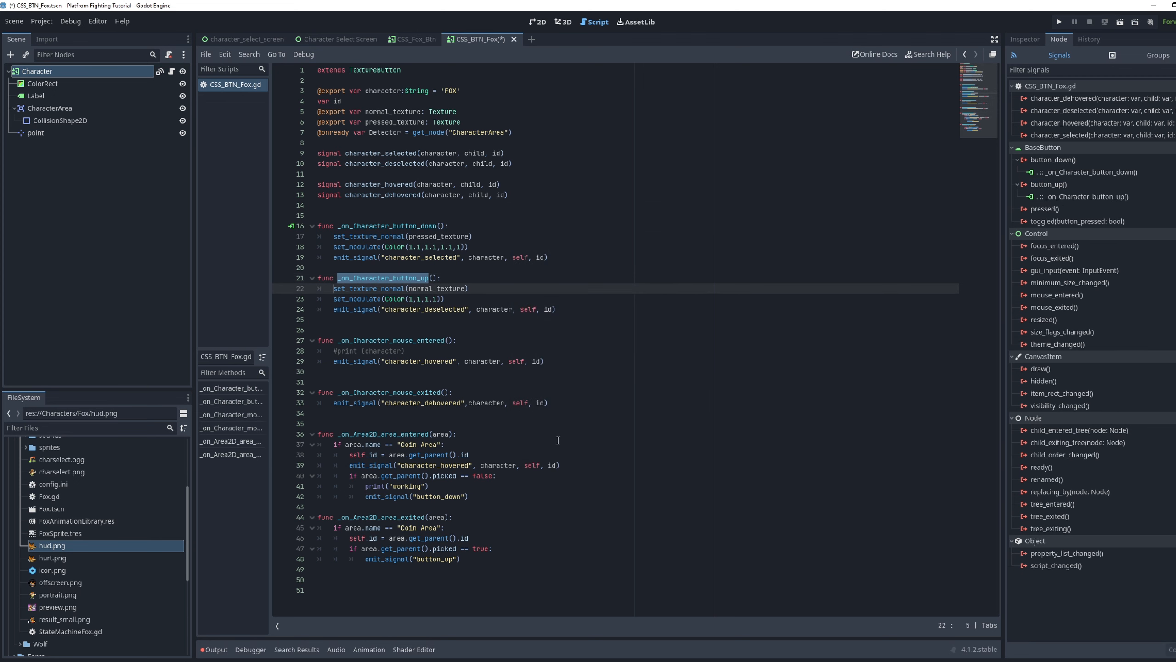
Connect CharacterArea's area_entered signal to the Character's _on_Area2D_area_entered method, copying the name from the script
left_click_drag(430, 433, 338, 434)
key("ctrl+c")
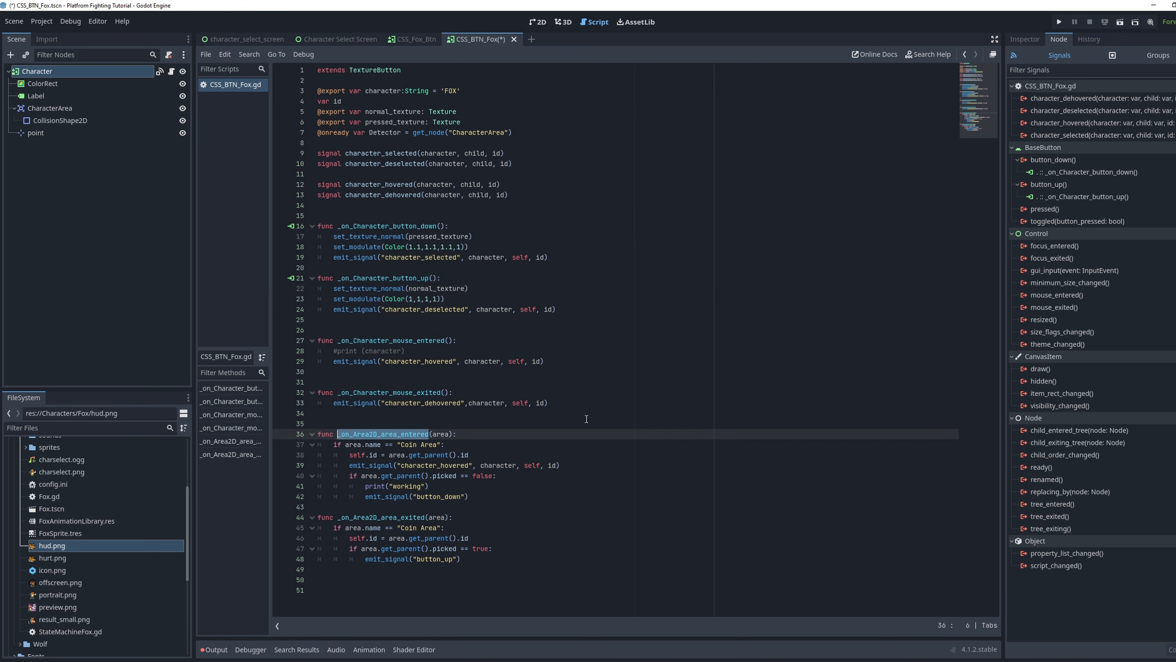
left_click(87, 106)
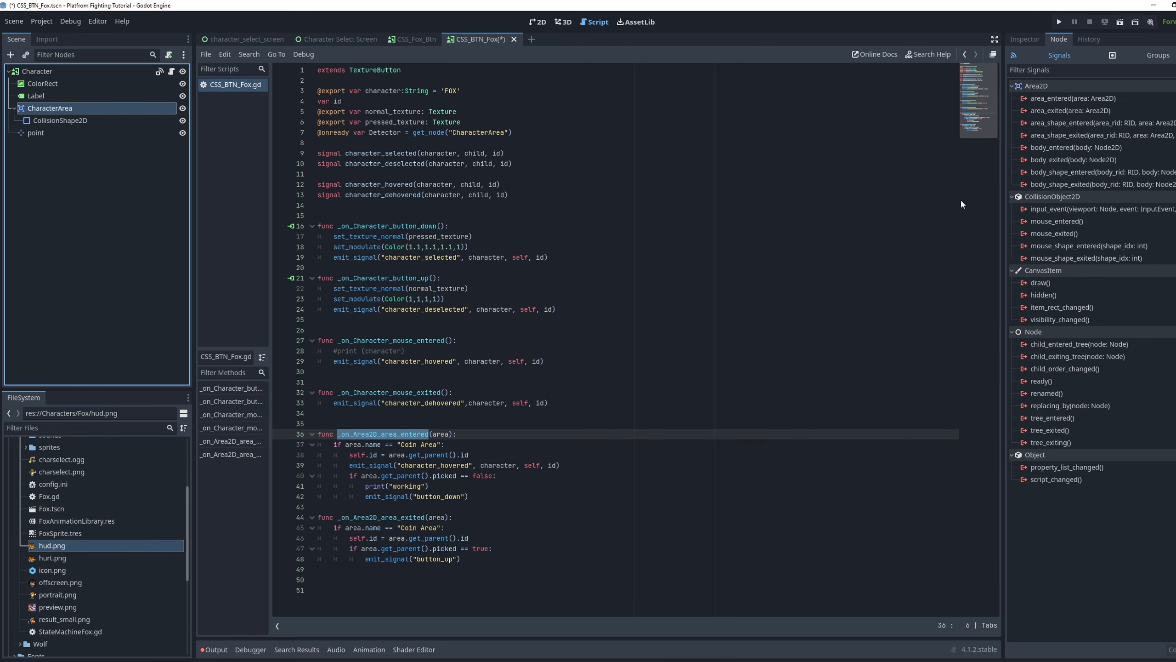
double_click(1060, 99)
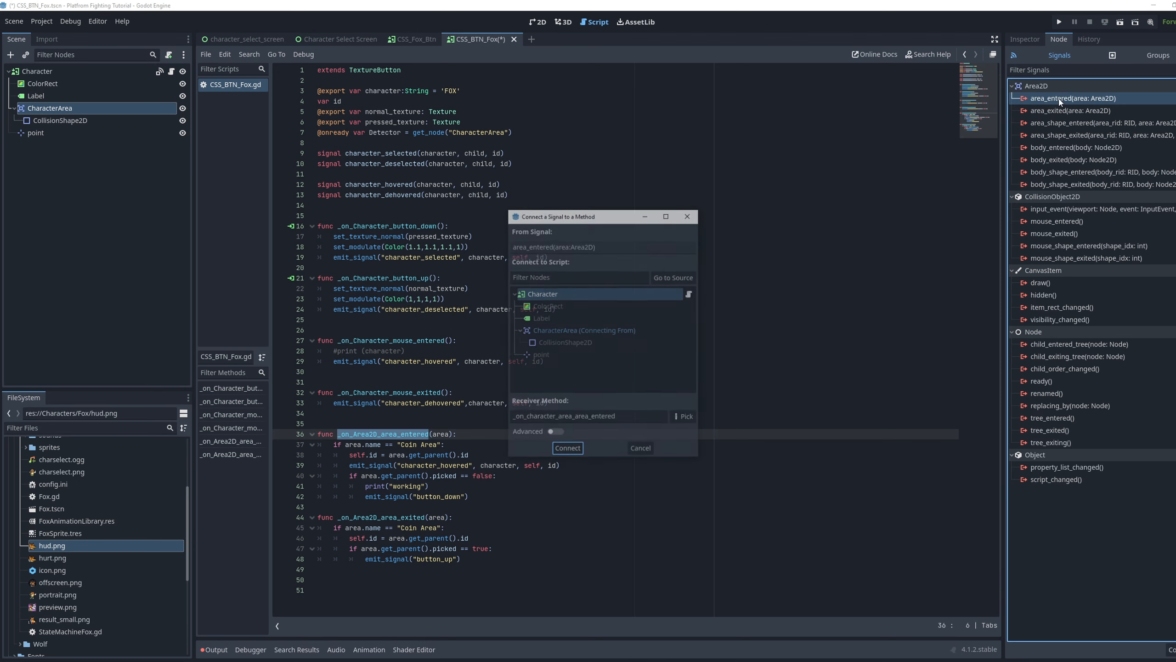
double_click(514, 418)
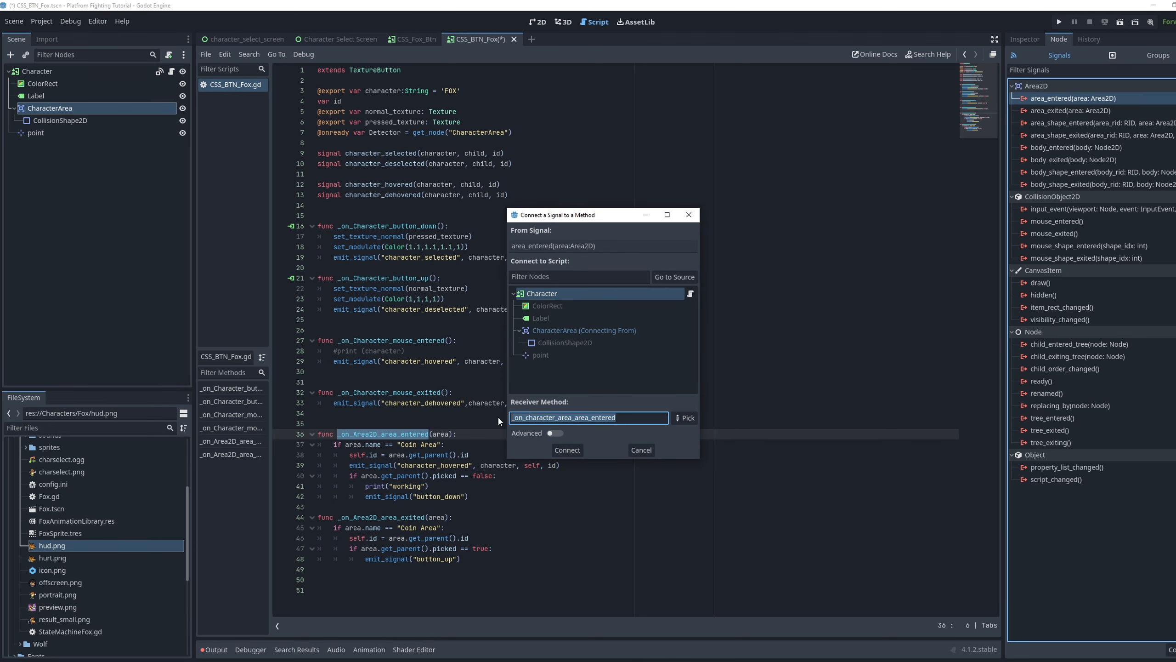
key("ctrl+v")
left_click(564, 451)
Connect CharacterArea's area_exited signal to the Character's _on_Area2D_area_exited method, copying the name from the script
left_click_drag(424, 517, 339, 517)
key("ctrl+c")
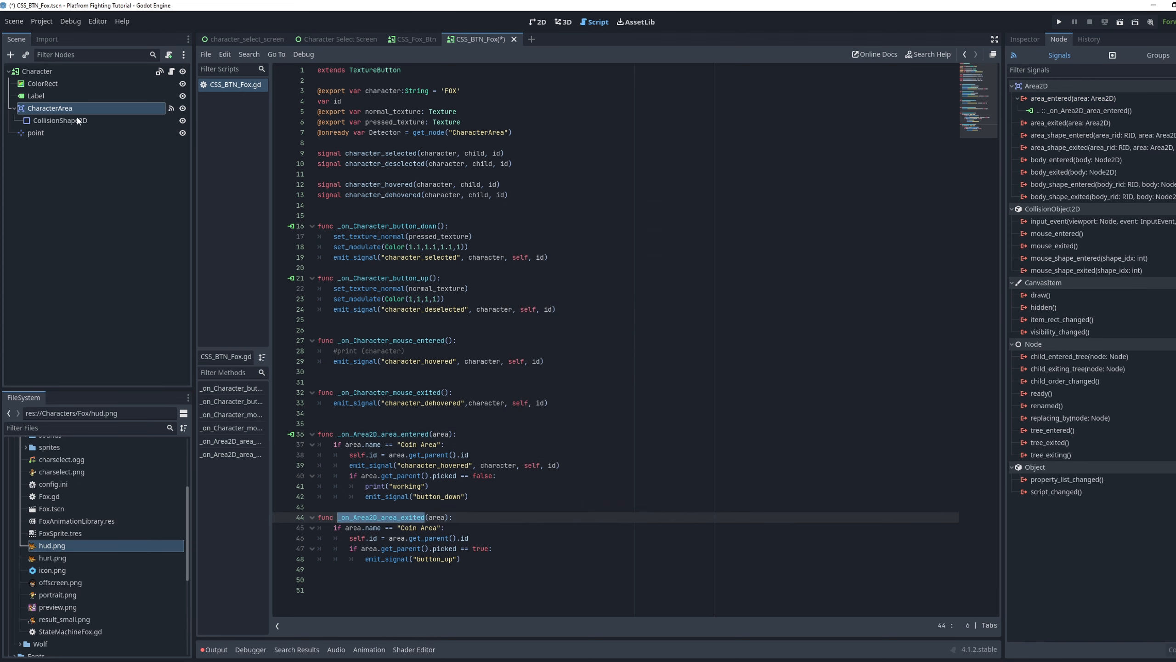
double_click(1051, 123)
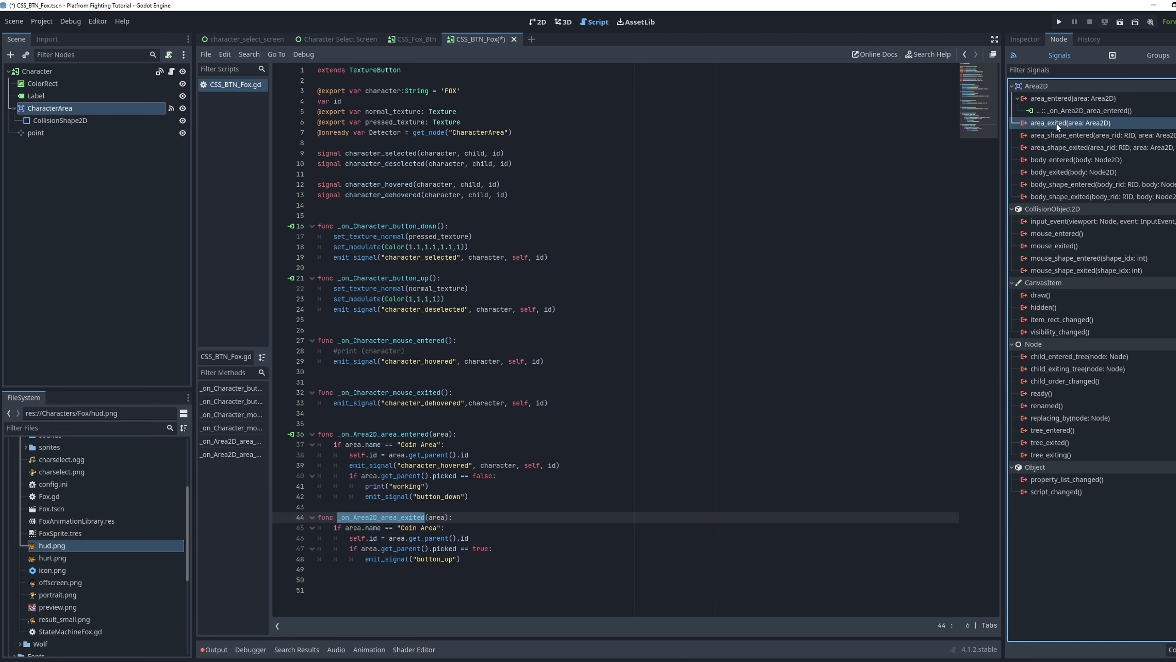
double_click(552, 418)
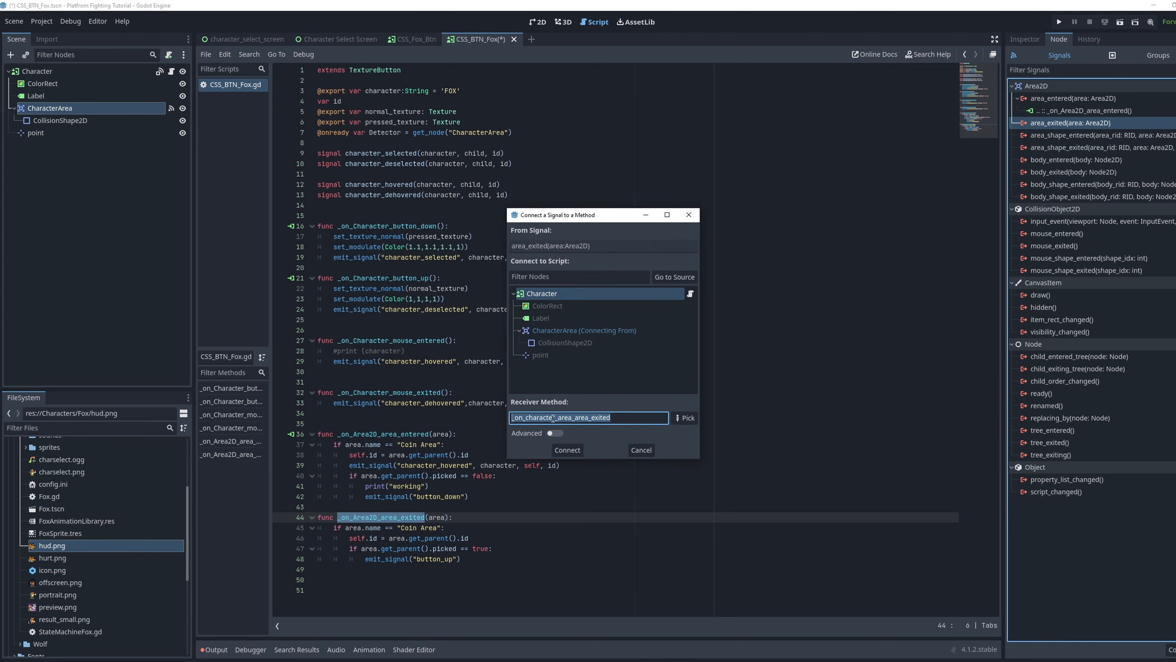
key("ctrl+v")
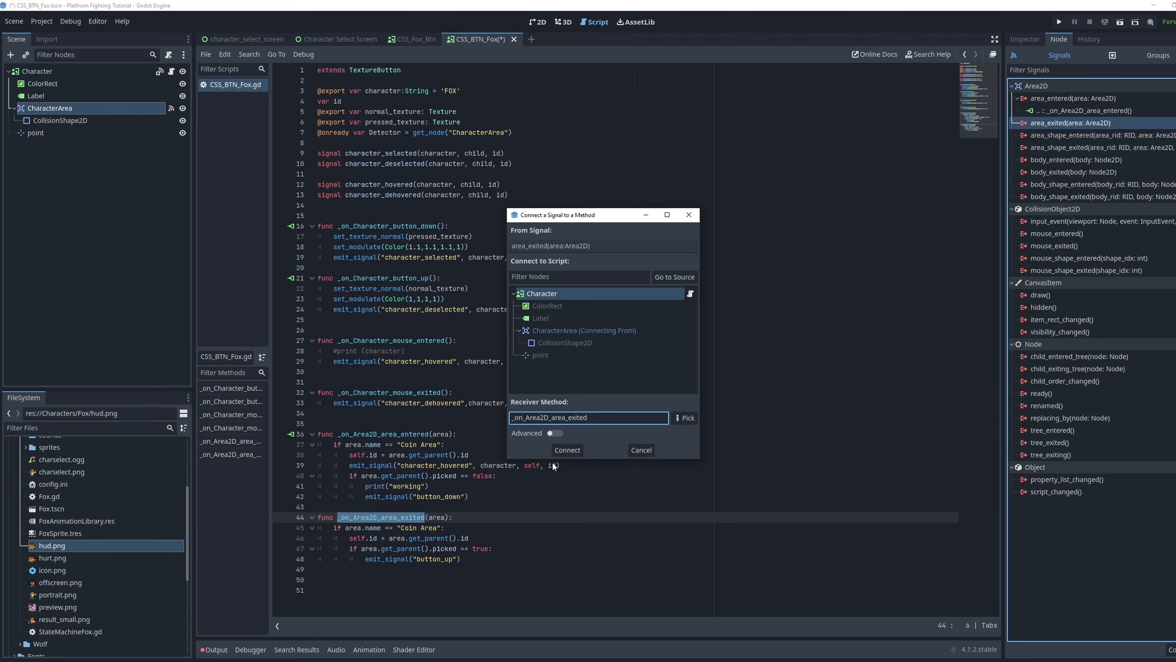
left_click(566, 450)
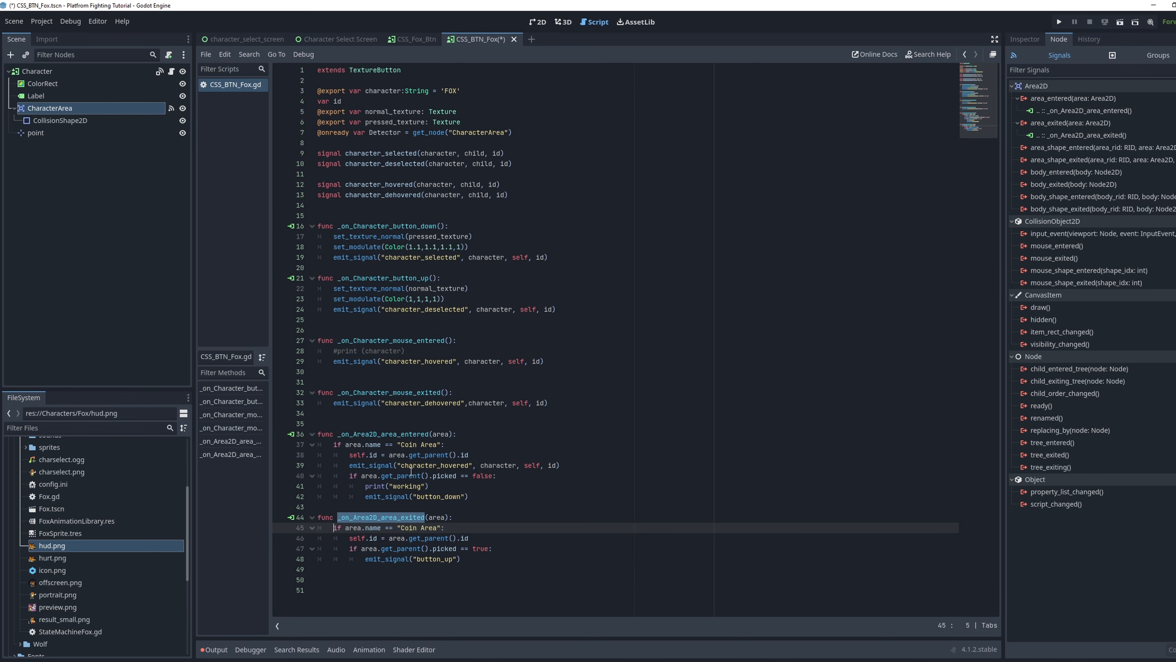
left_click(420, 470)
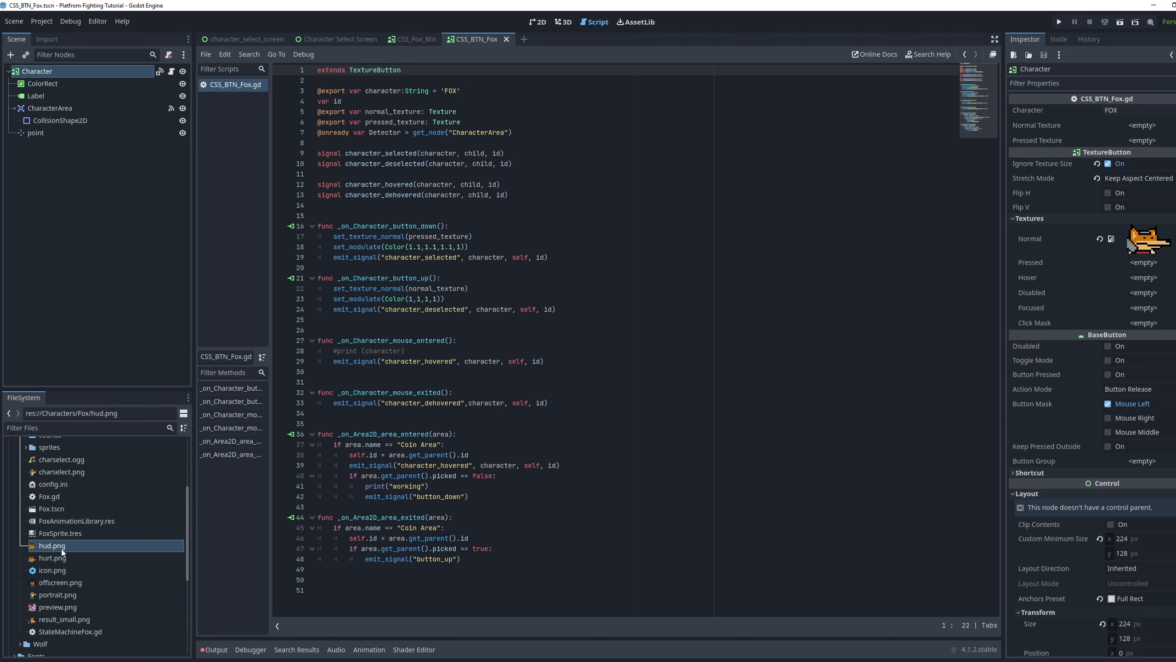
Assign hud.png as the Character's exported Normal Texture and hurt.png as its Pressed Texture
left_click_drag(44, 547, 1123, 126)
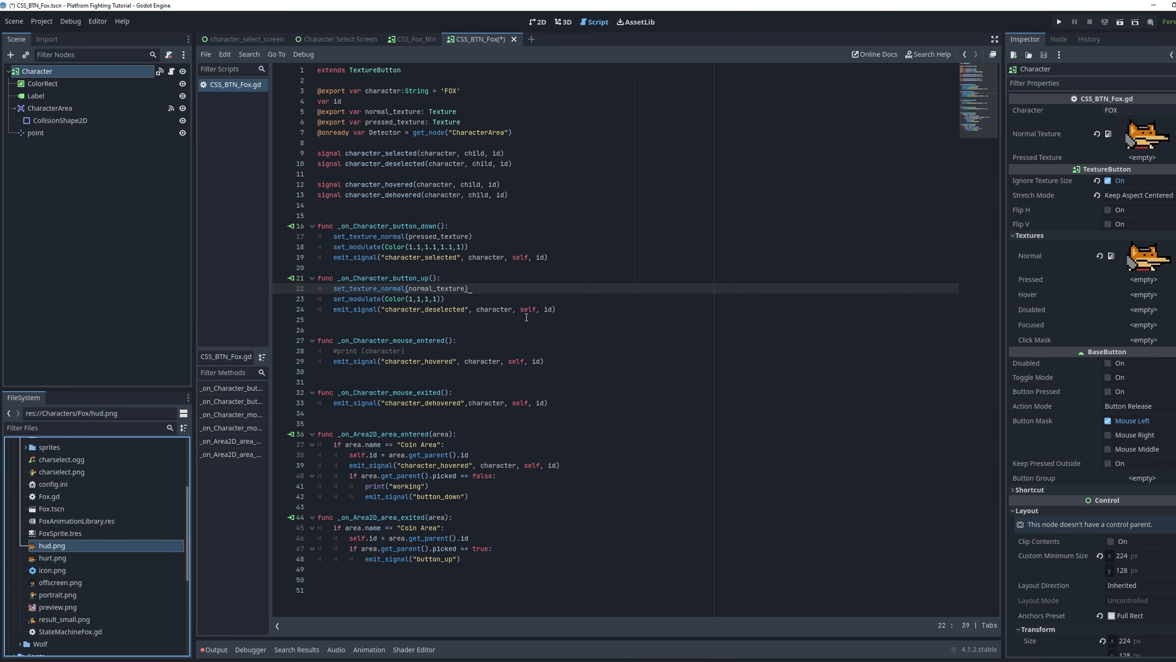
left_click_drag(27, 558, 1144, 163)
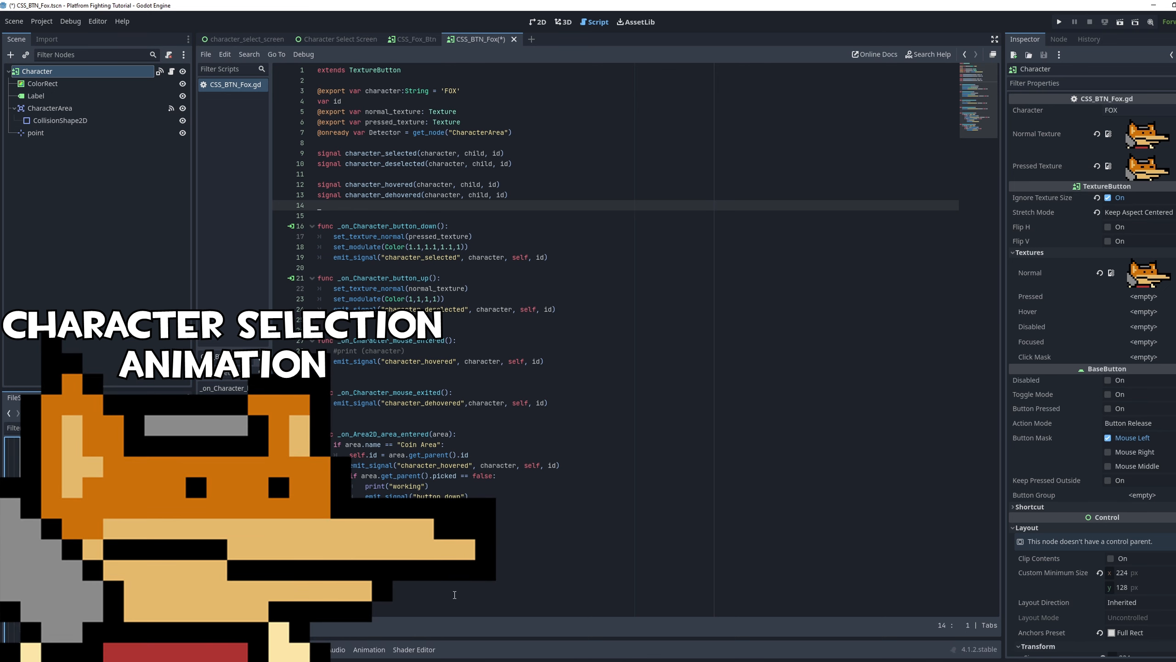
left_click_drag(324, 591, 295, 99)
left_click(436, 153)
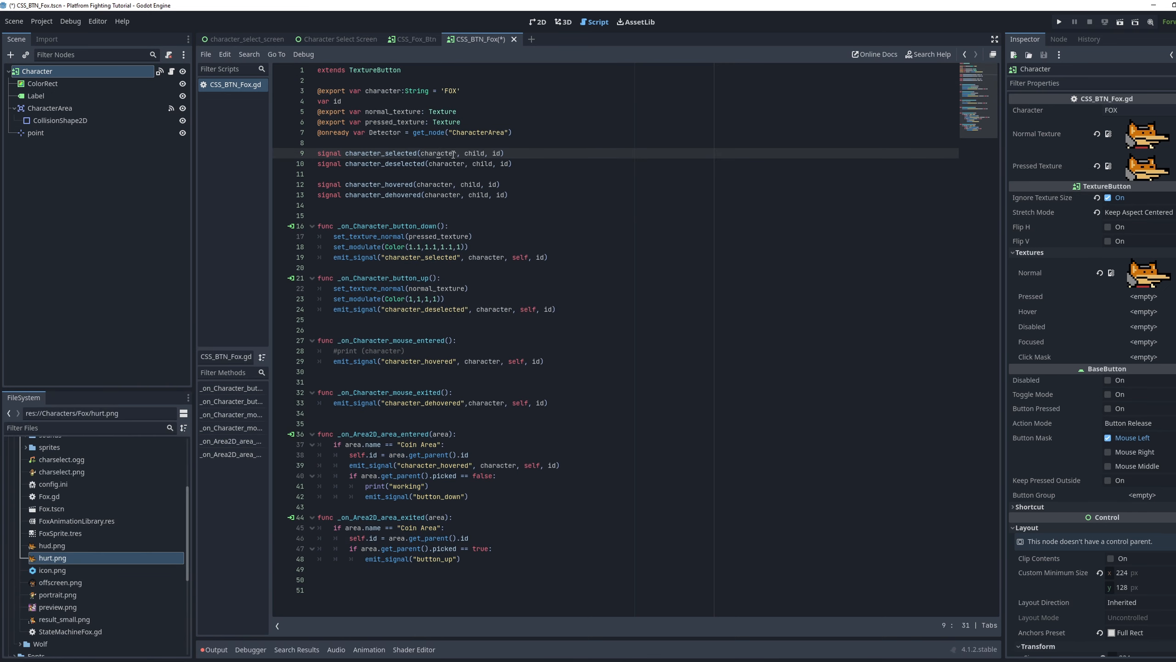
Examine the exported variables and the four character signals in CSS_BTN_Fox.gd, and check the character select screen scene
left_click_drag(536, 132, 300, 89)
left_click(477, 115)
left_click(480, 92)
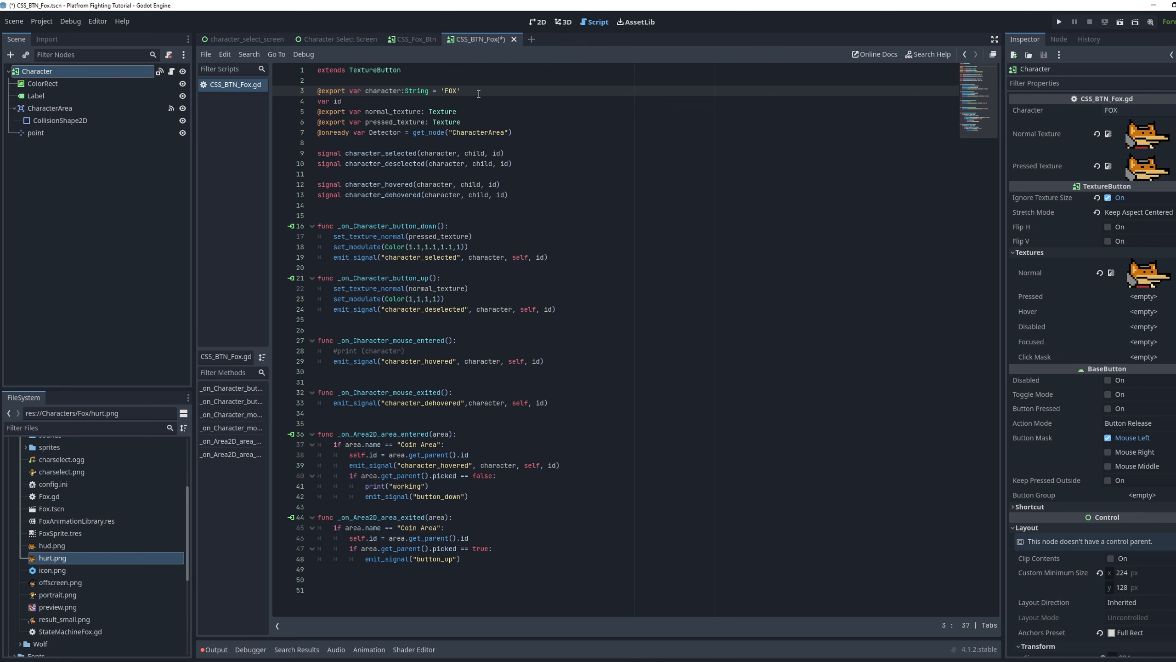
left_click_drag(461, 122, 317, 122)
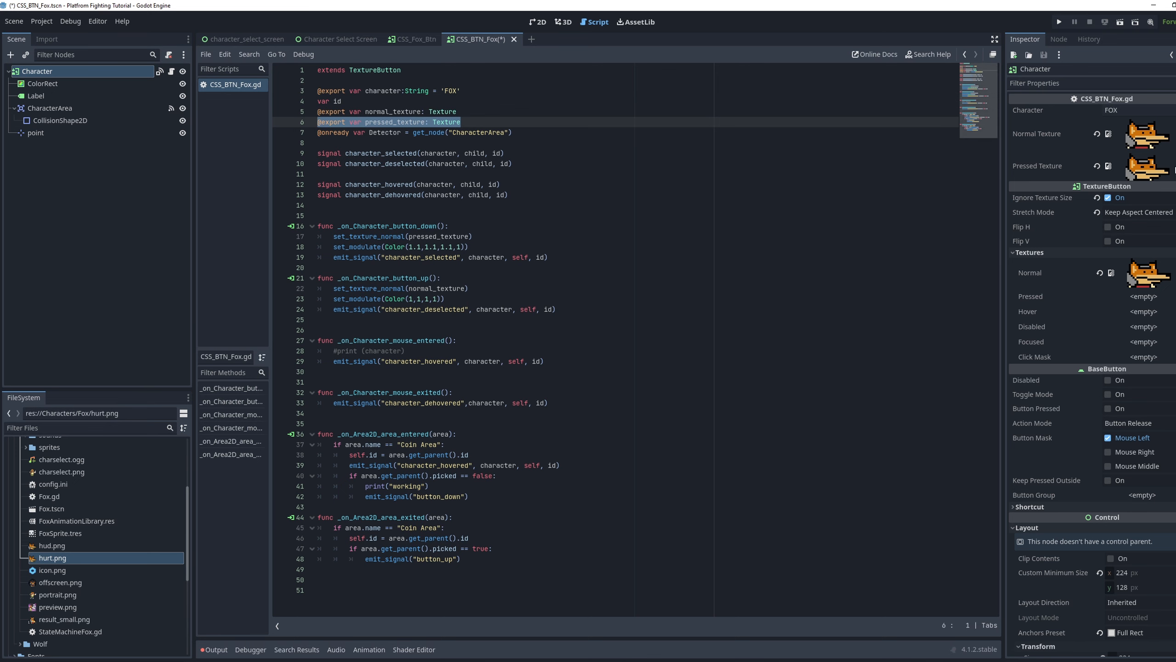
left_click(376, 102)
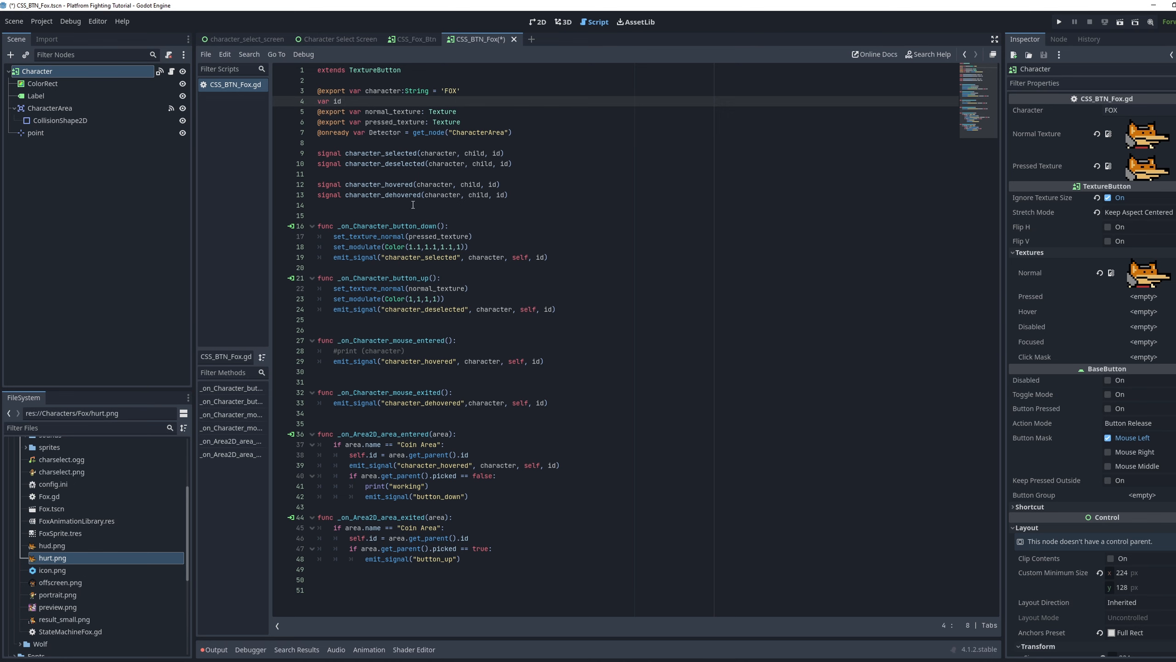
left_click_drag(533, 197, 273, 157)
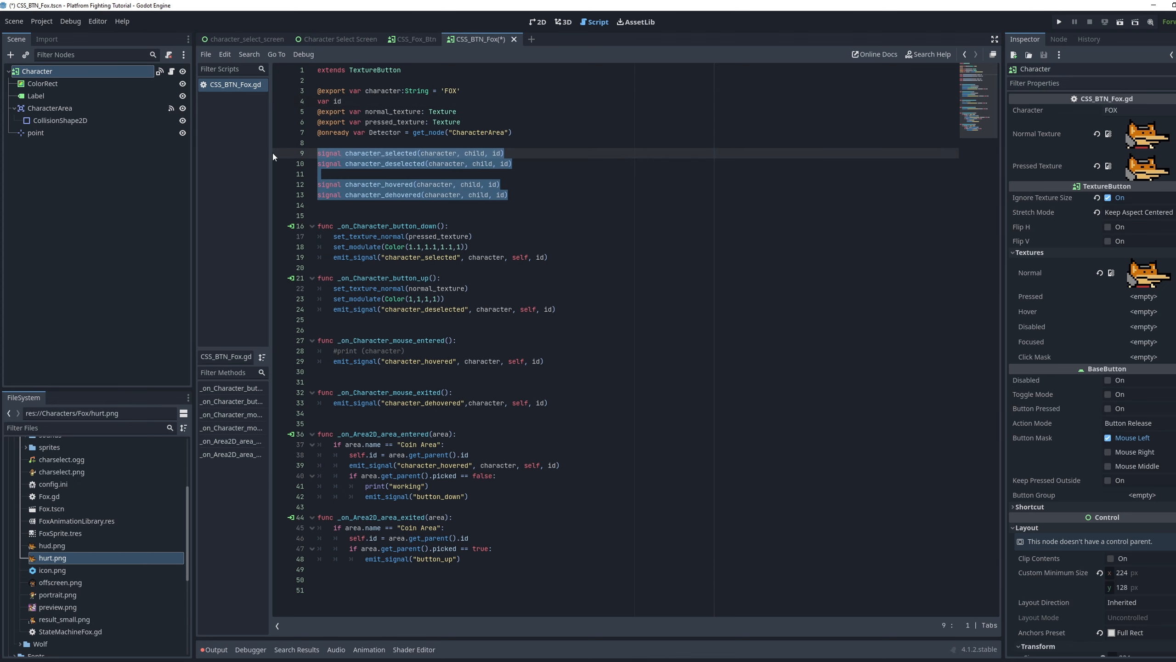
left_click(223, 40)
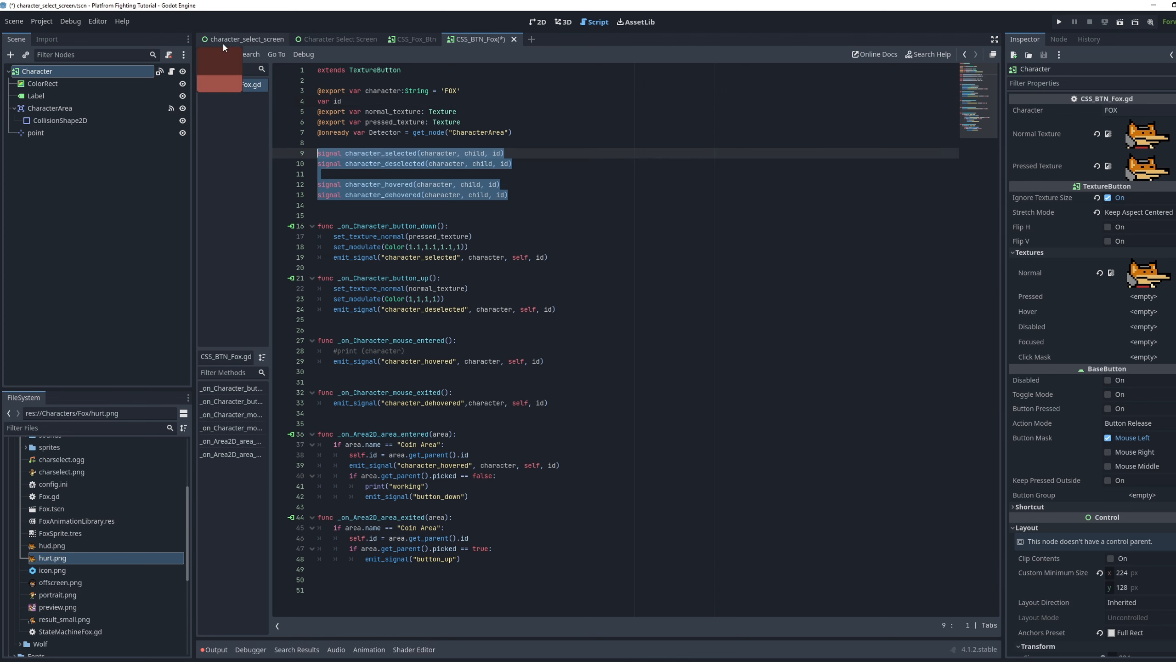
left_click(539, 21)
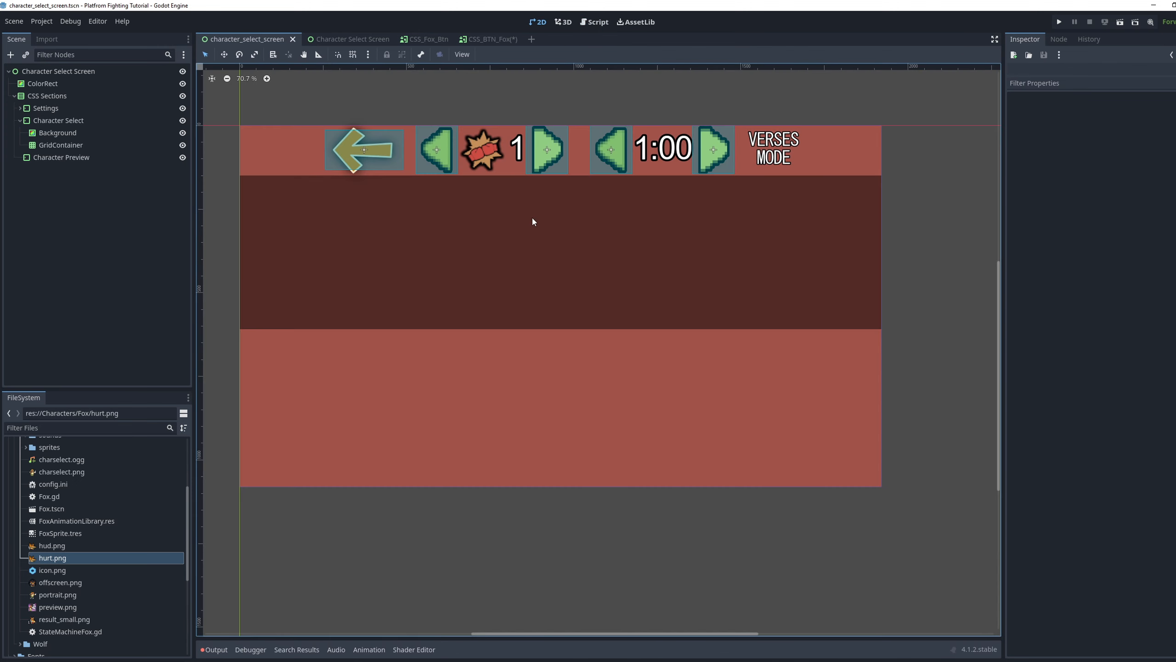
left_click(488, 40)
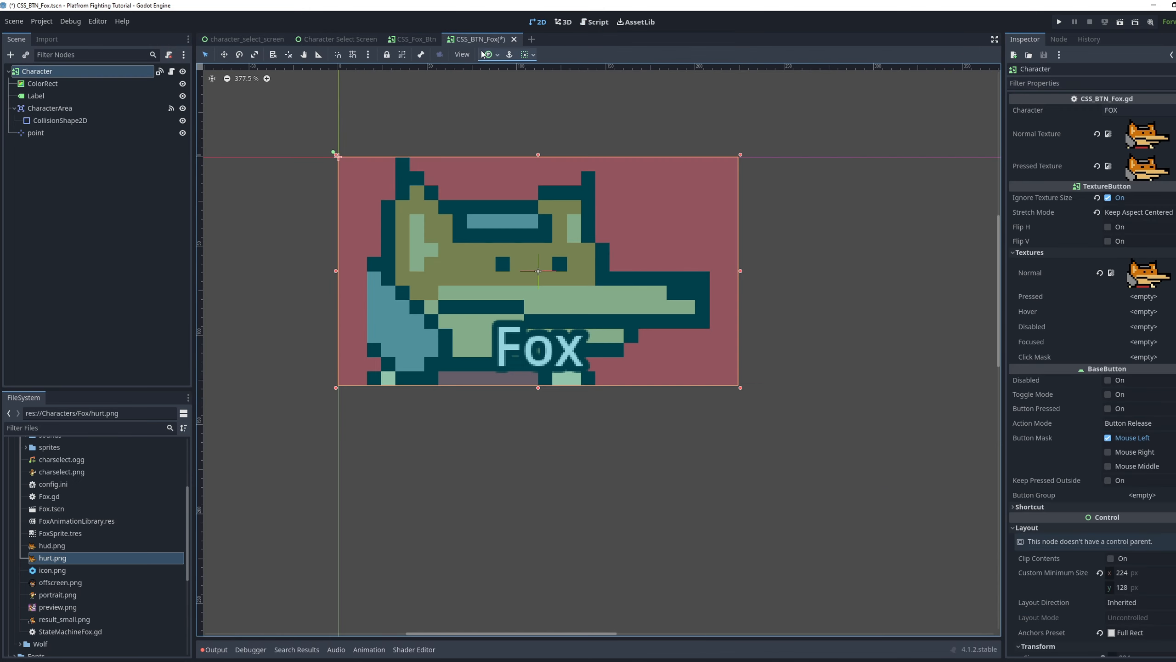
left_click(595, 22)
Examine the button and area handler functions in CSS_BTN_Fox.gd, and view the Fox button's nodes in the 2D editor
left_click_drag(597, 308, 281, 234)
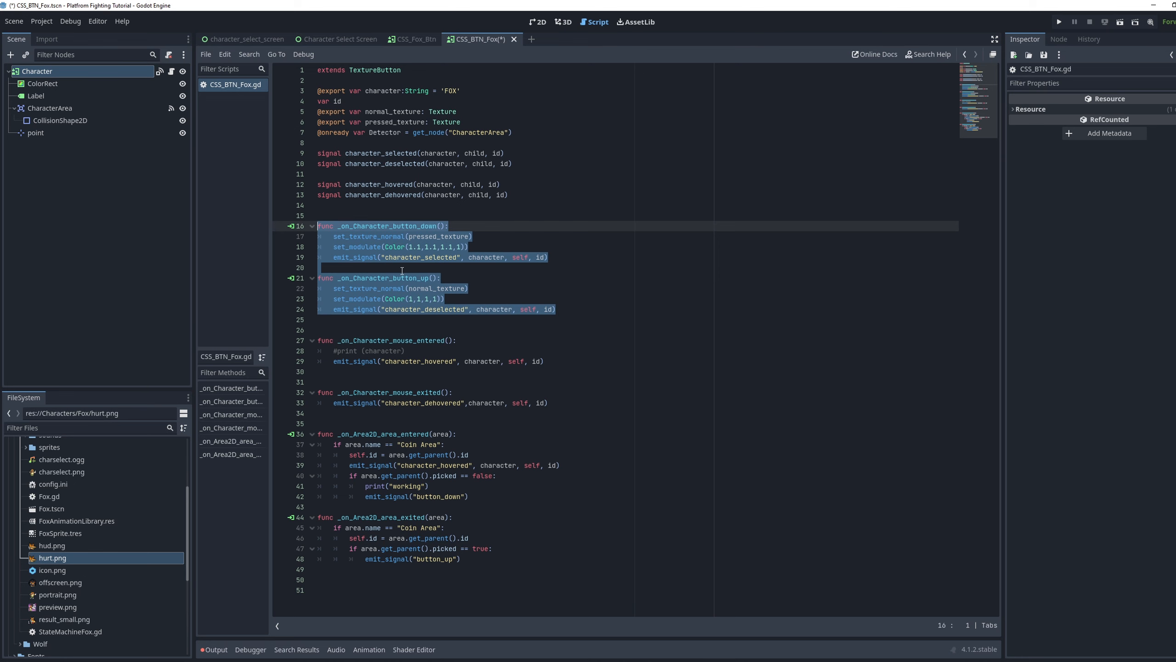
left_click(457, 258)
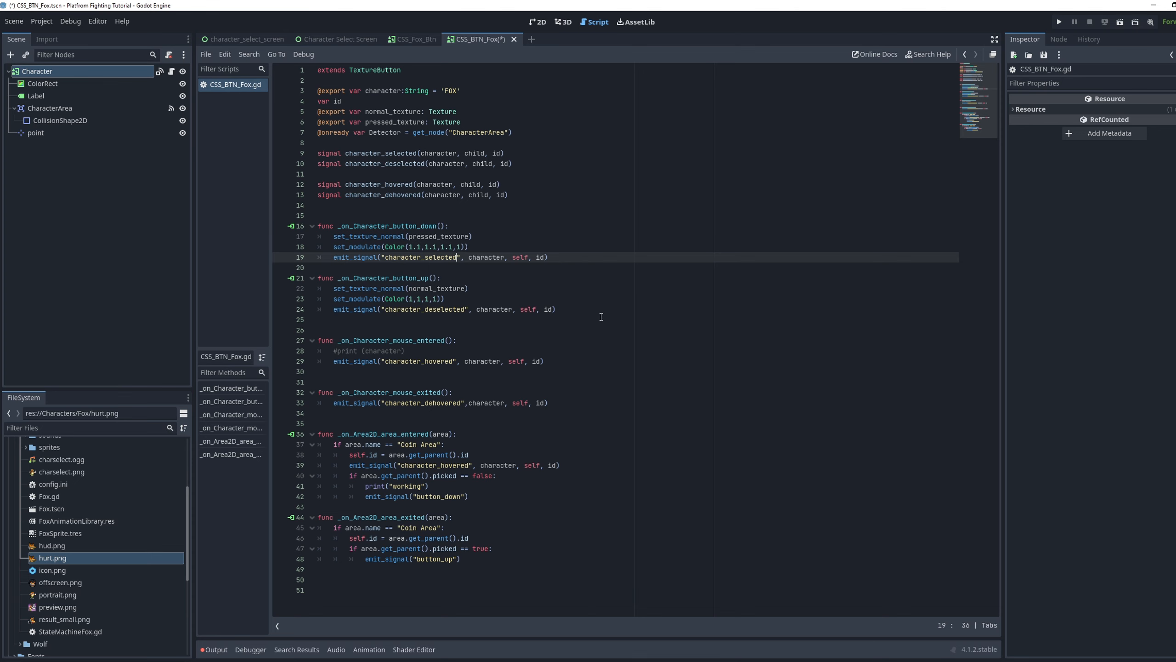
left_click_drag(587, 309, 299, 289)
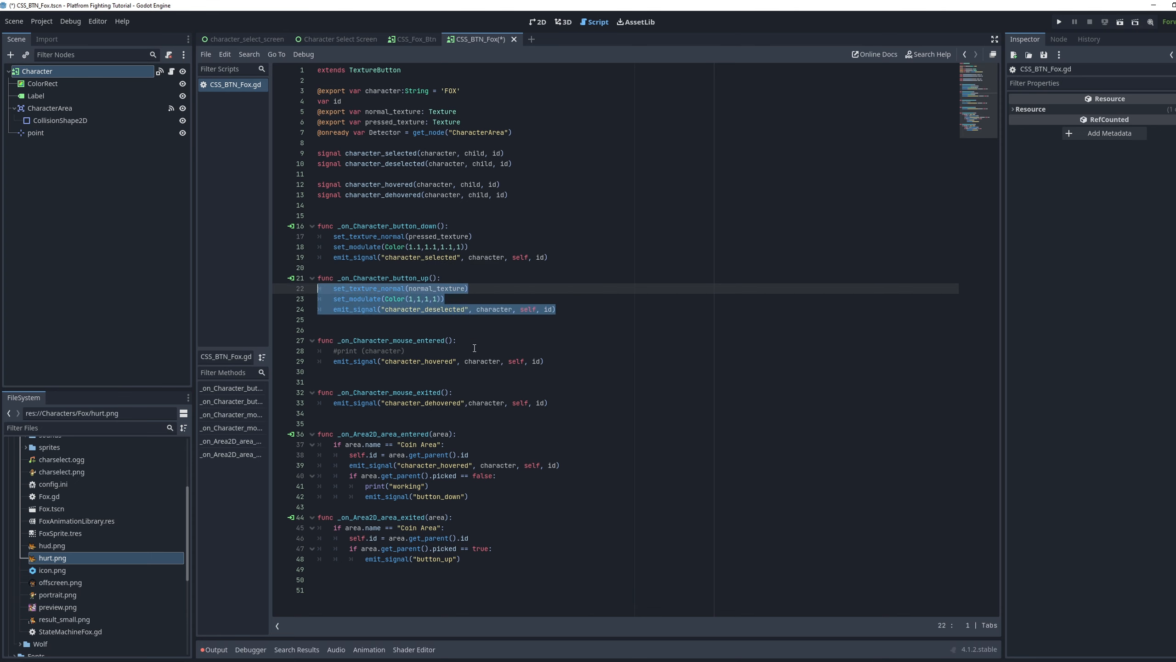
left_click_drag(492, 496, 318, 444)
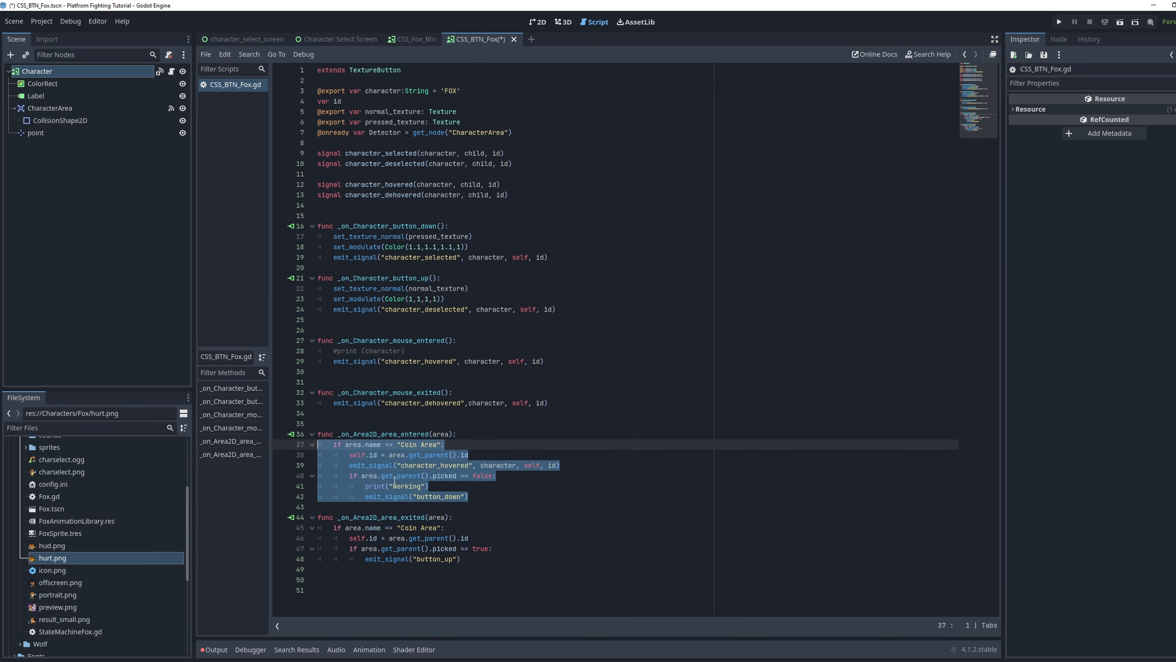
left_click_drag(461, 559, 279, 530)
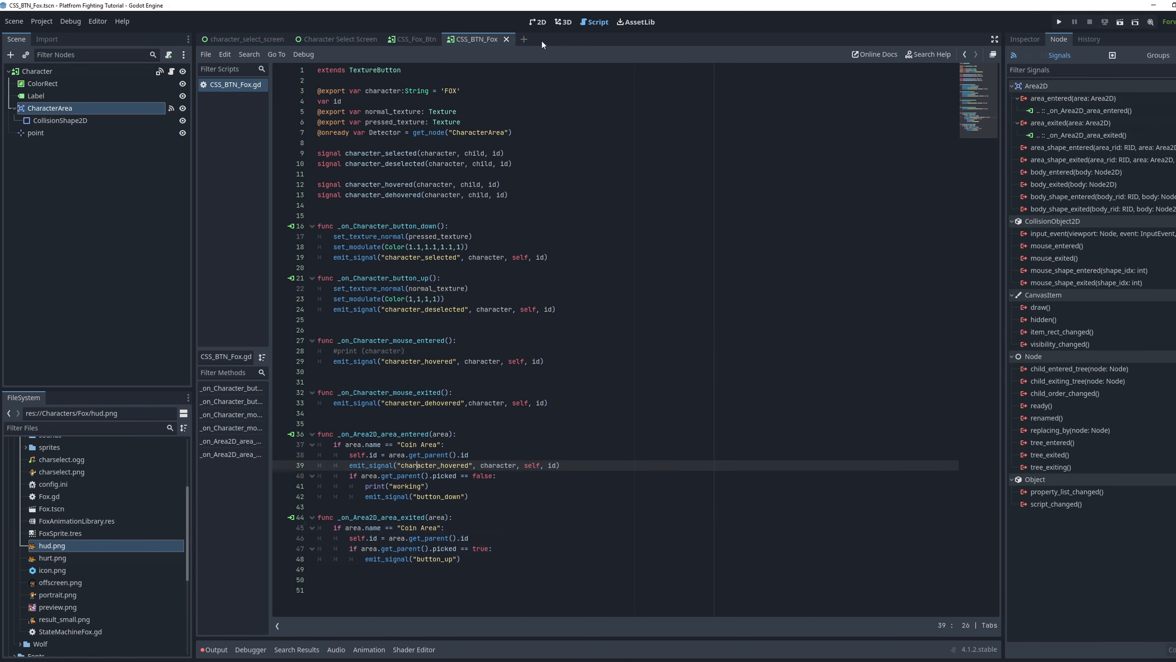
left_click(537, 22)
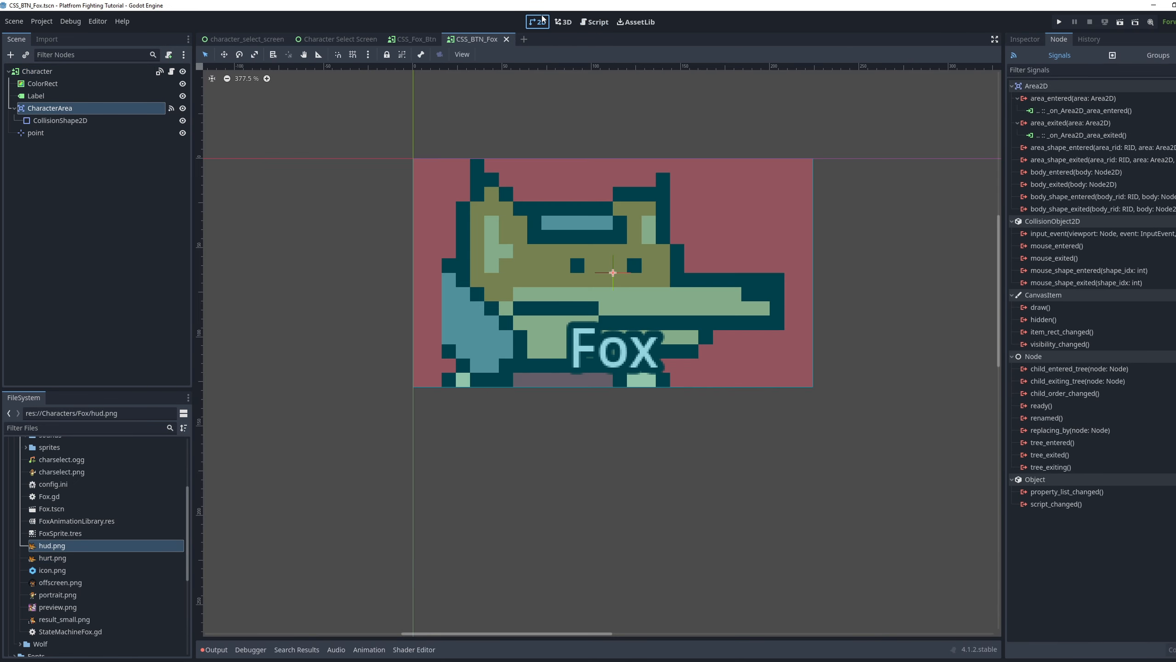
left_click(1022, 42)
middle_click_drag(857, 228, 783, 227)
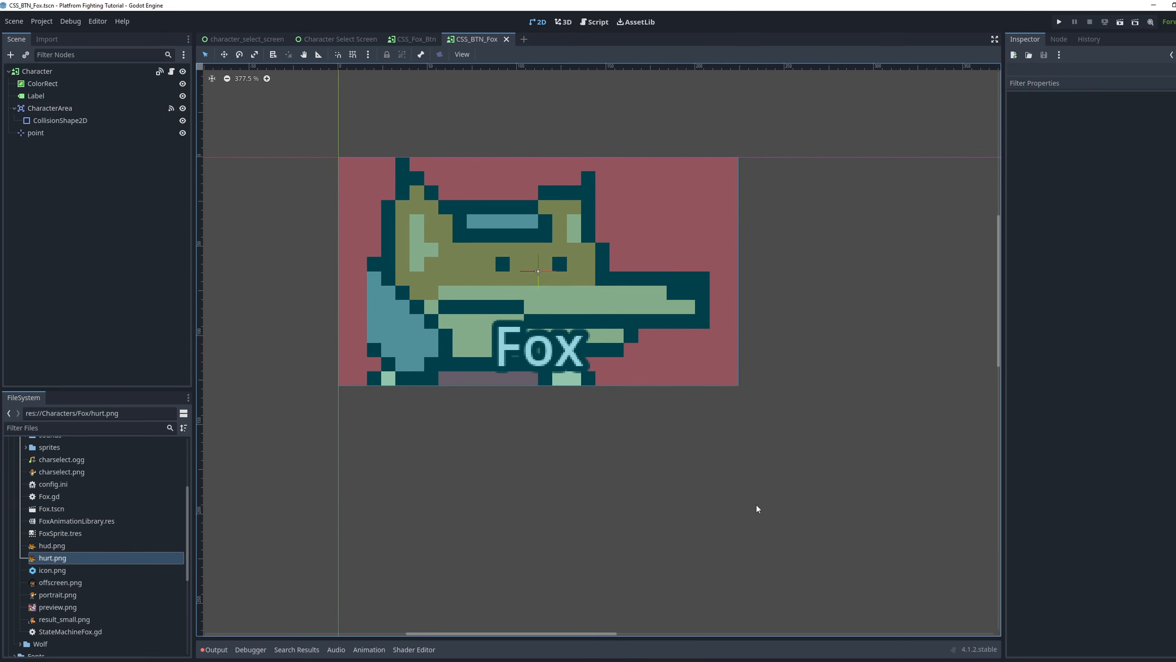
left_click_drag(830, 507, 235, 119)
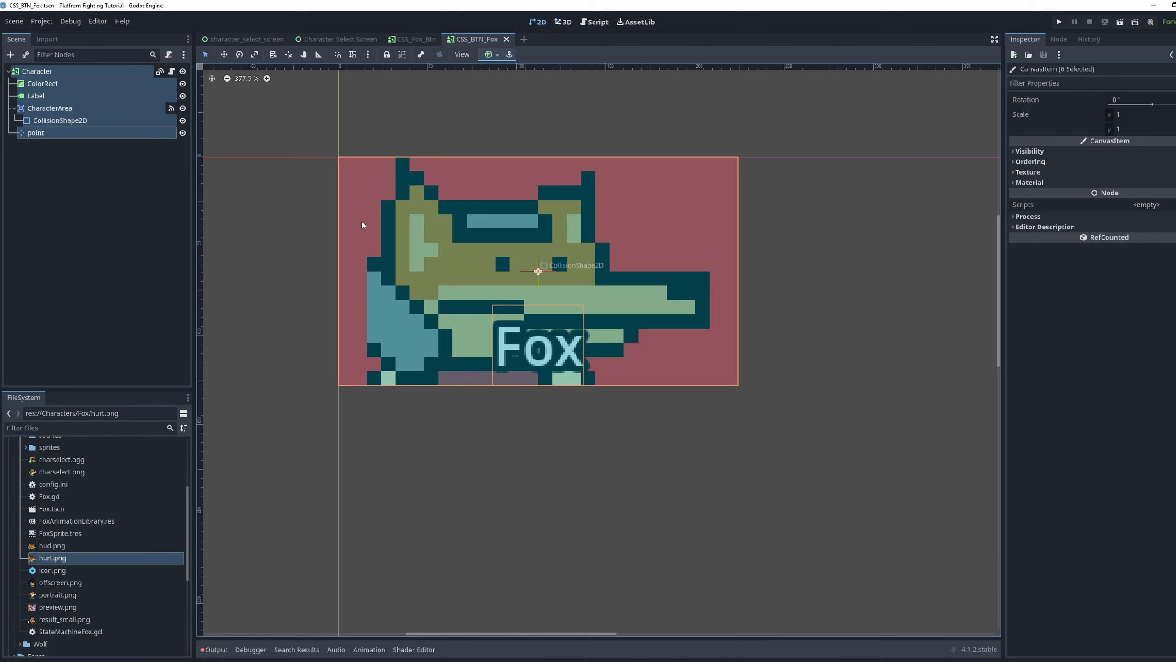
left_click(307, 255)
Instantiate CSS_BTN_Fox.tscn as a child of the GridContainer in the character_select_screen scene
left_click(221, 42)
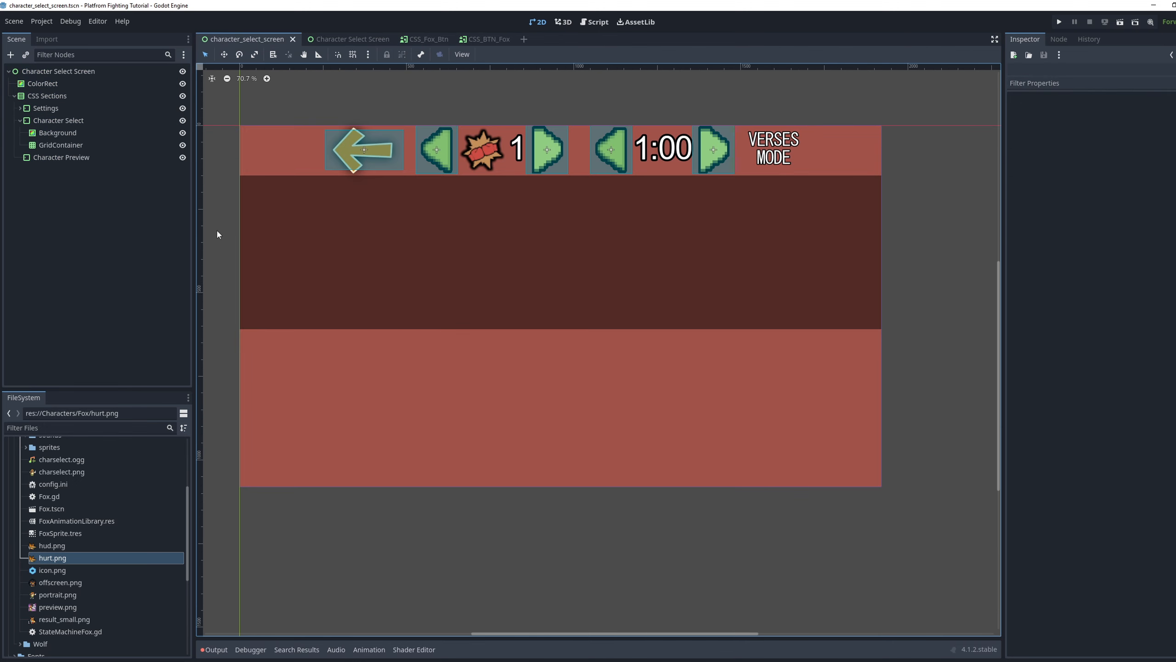
left_click(74, 145)
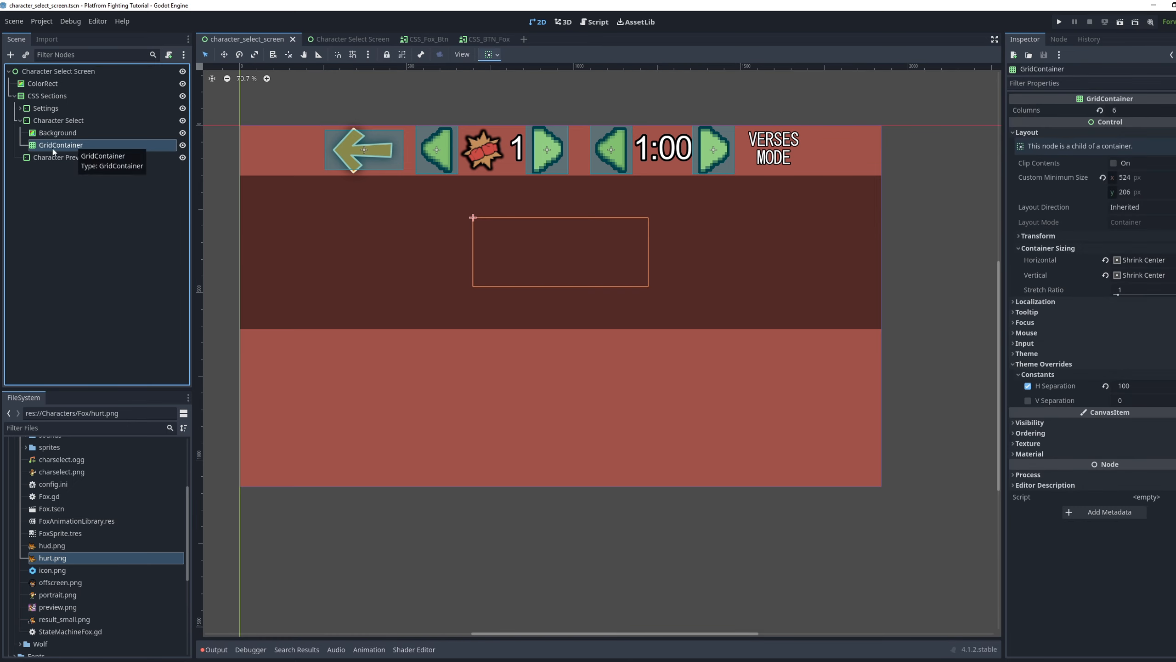
right_click(51, 148)
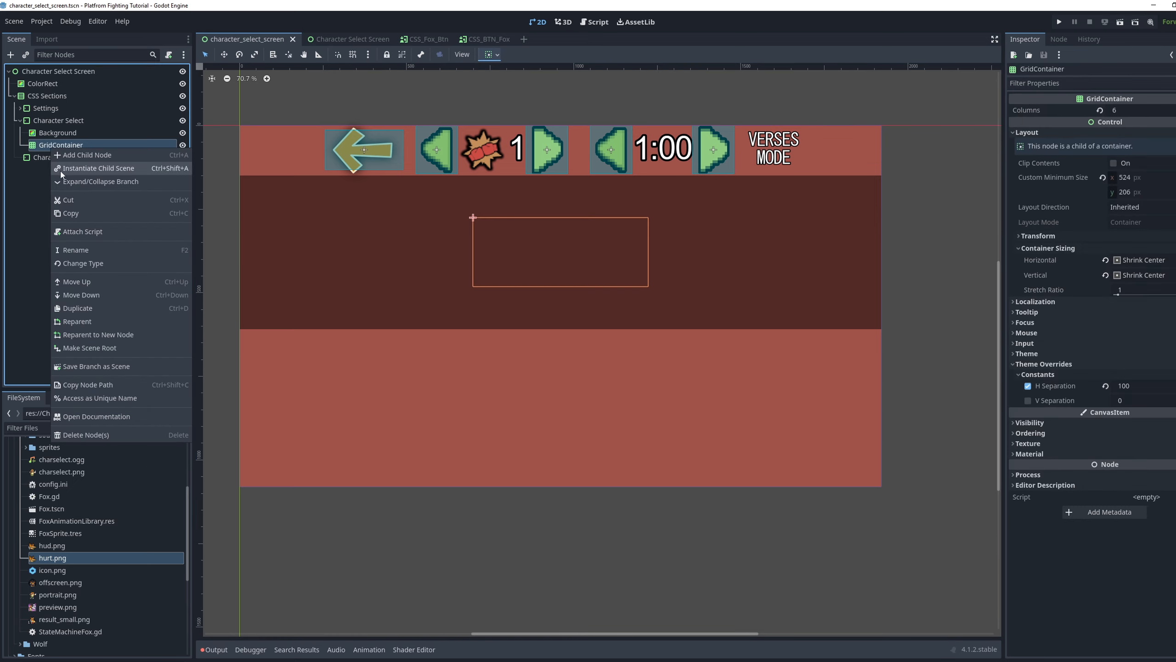
left_click(84, 169)
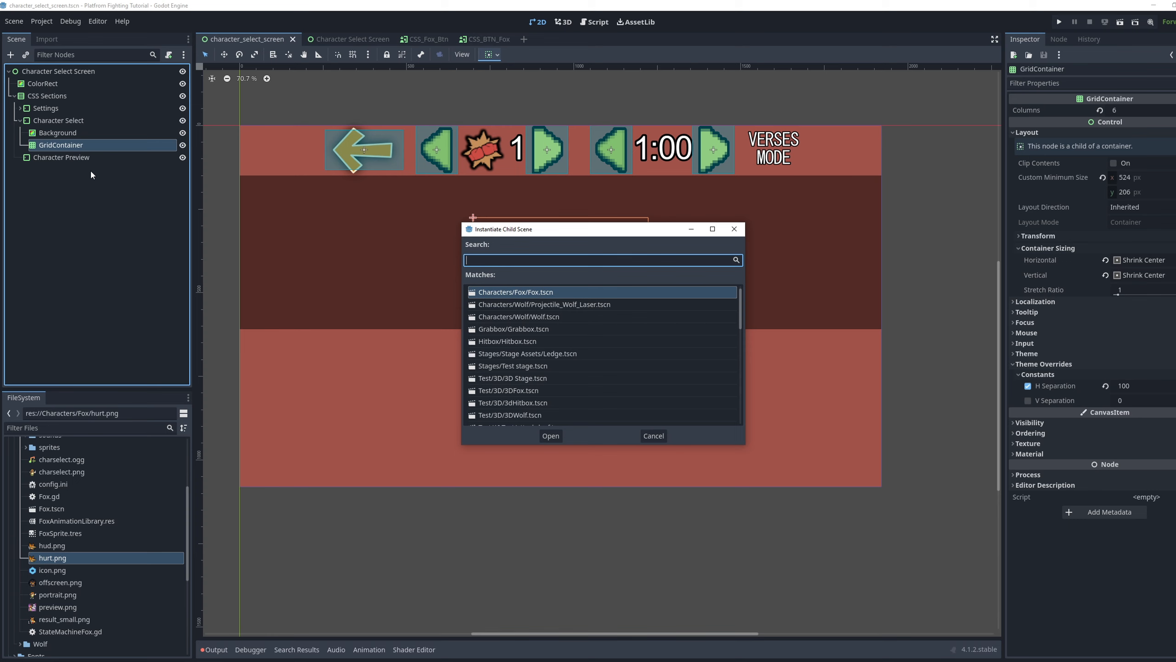
type("CSS")
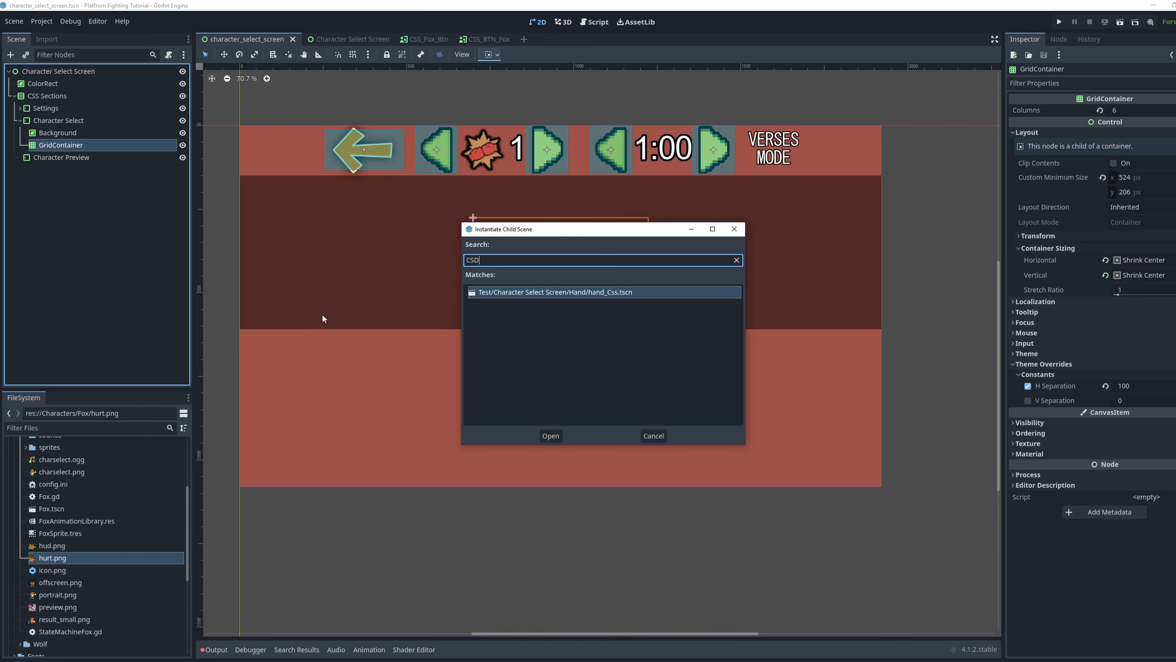
type("_BTN_")
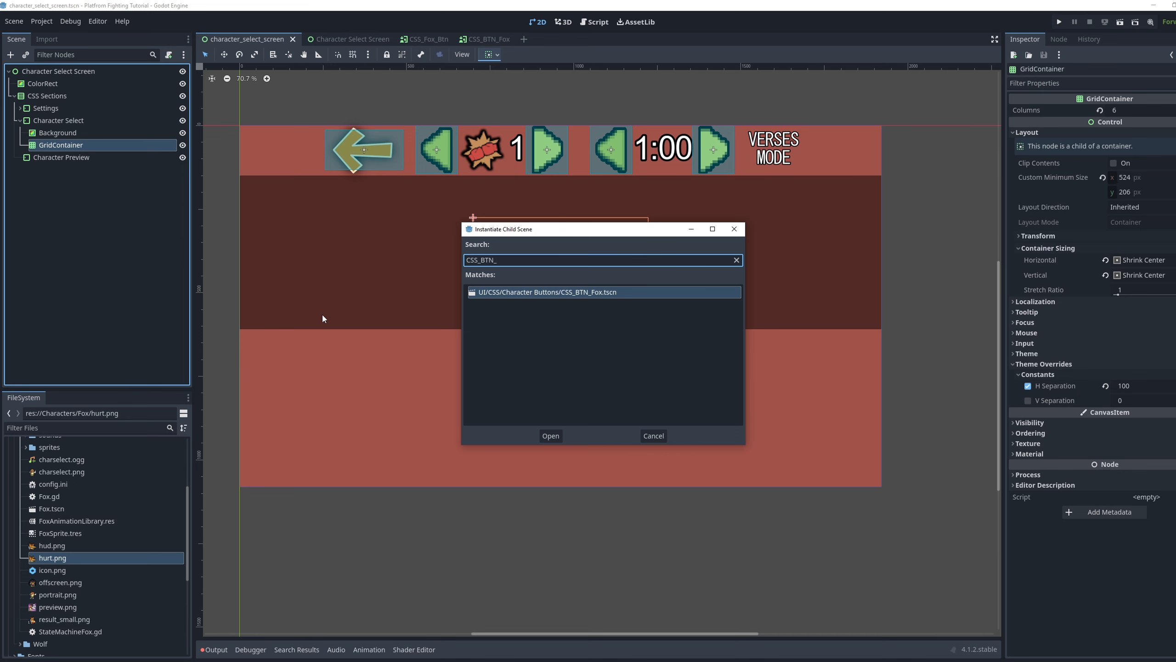
left_click(551, 436)
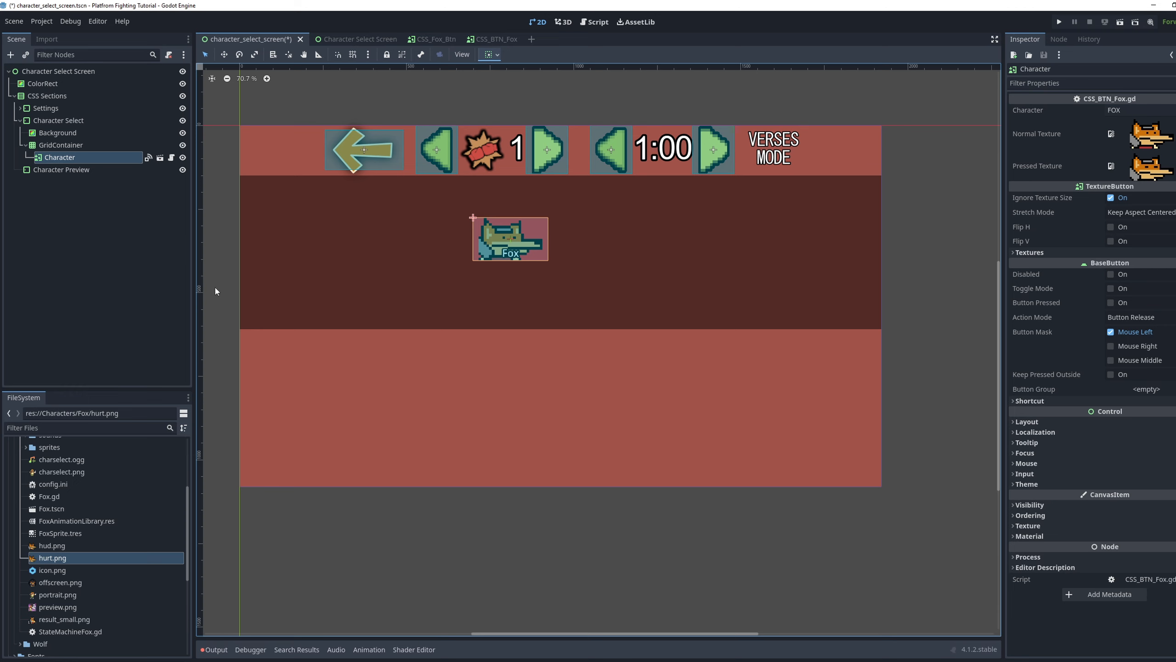
Duplicate the Character button three times inside the GridContainer
left_click(79, 158)
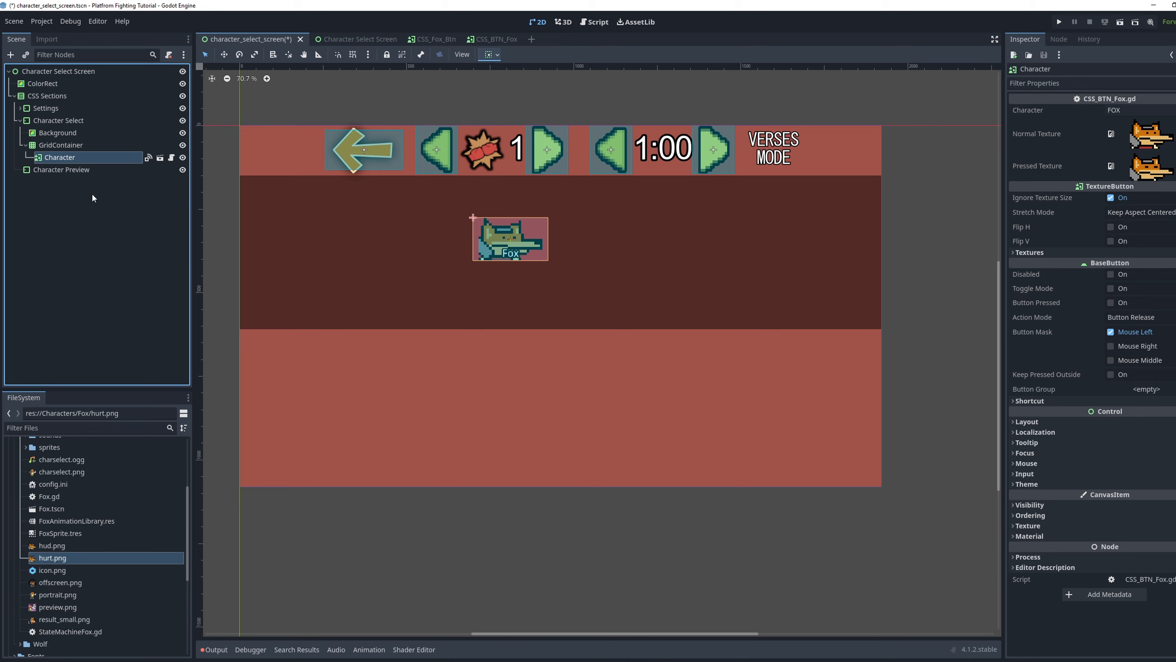
right_click(69, 161)
key("ctrl+d")
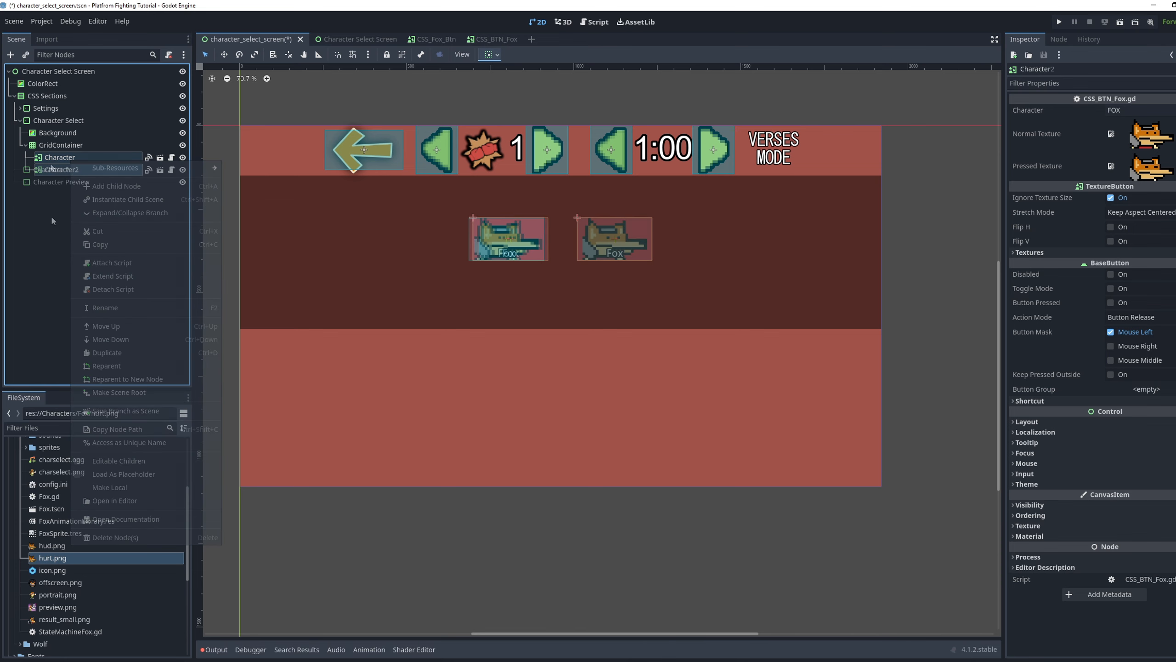
key("ctrl+d")
key("ctrl+d")
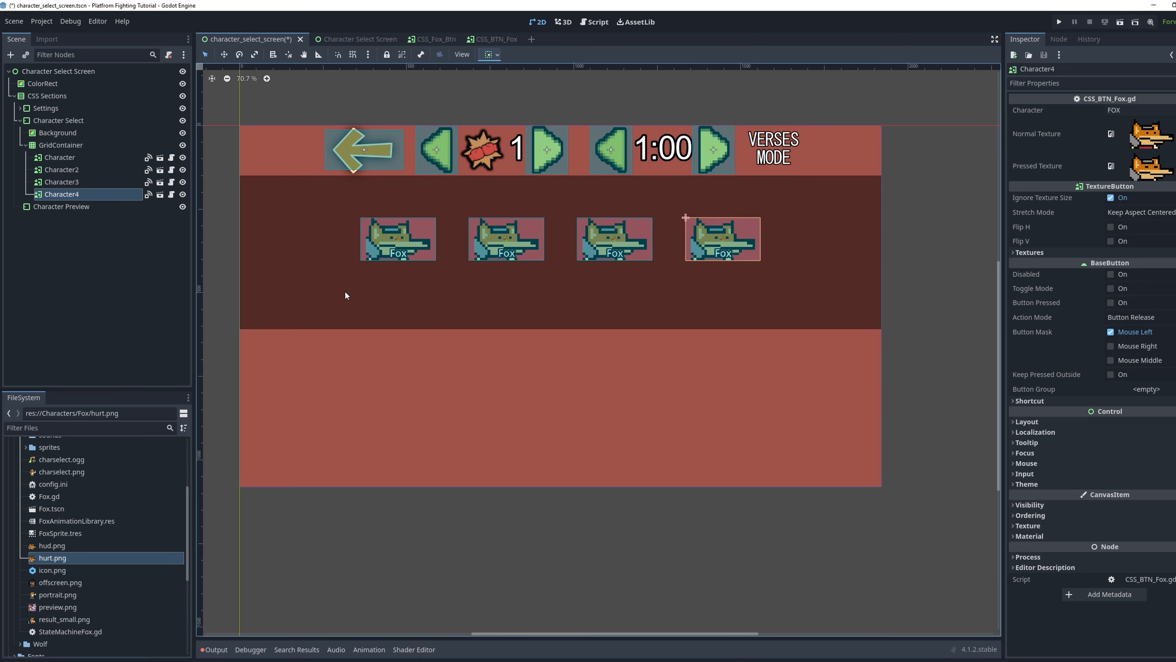
left_click(84, 170)
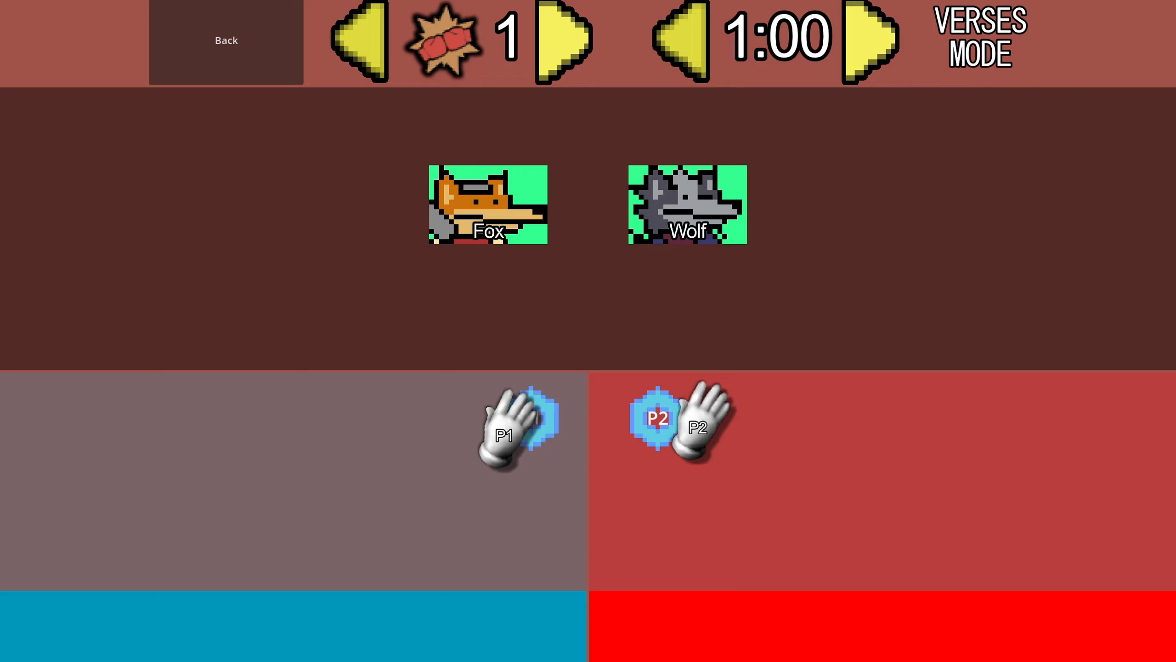
Test the running character select screen by carrying P1's coin over Wolf and dropping it on Fox
left_click_drag(518, 420, 514, 341)
key("Up")
key("Return")
key("Return")
key("Right")
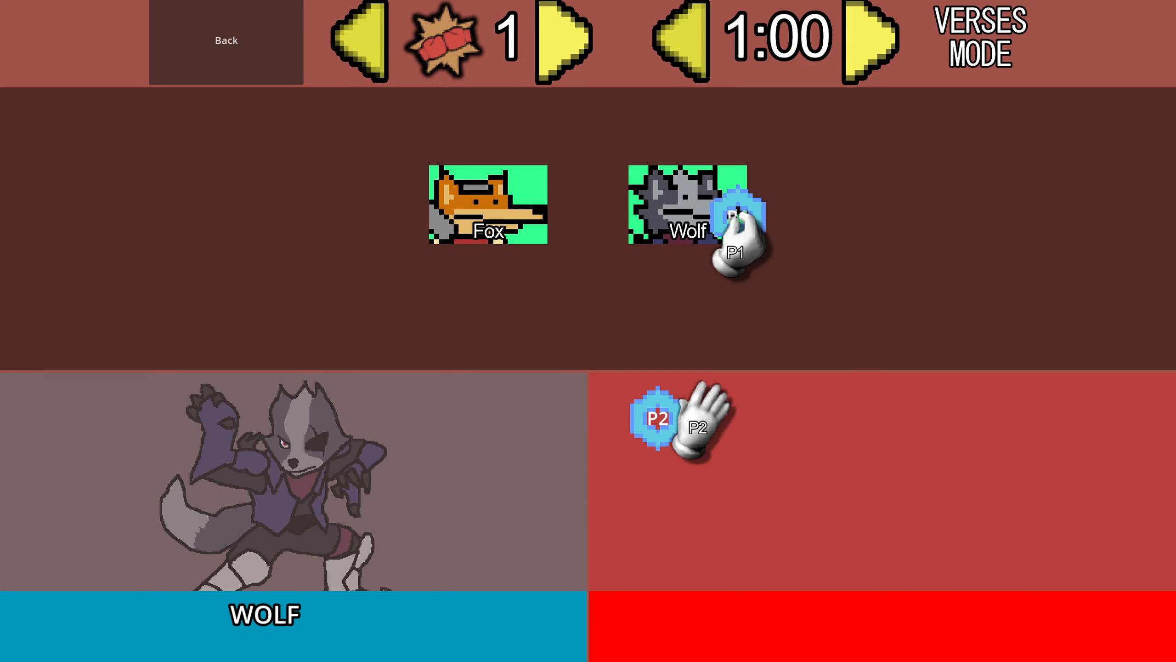
key("Return")
key("Return")
key("Left")
key("Return")
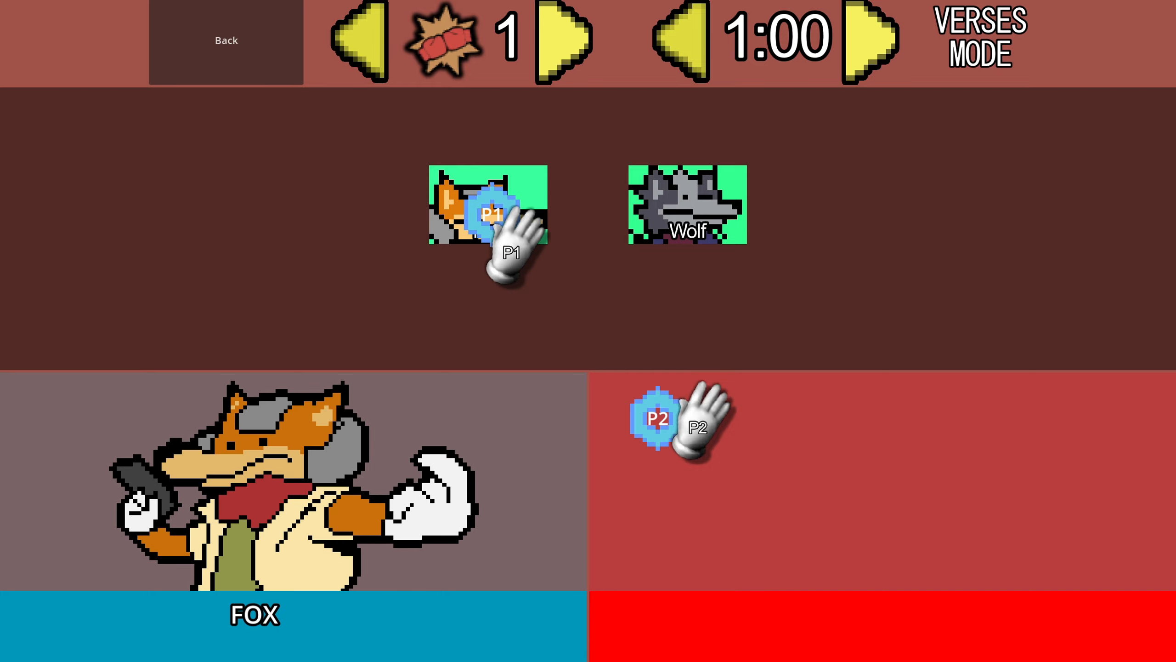
Pick up P1's coin again and move it between the Wolf and Fox buttons to check the preview
key("Down")
key("Up")
key("Return")
key("Right")
key("Left")
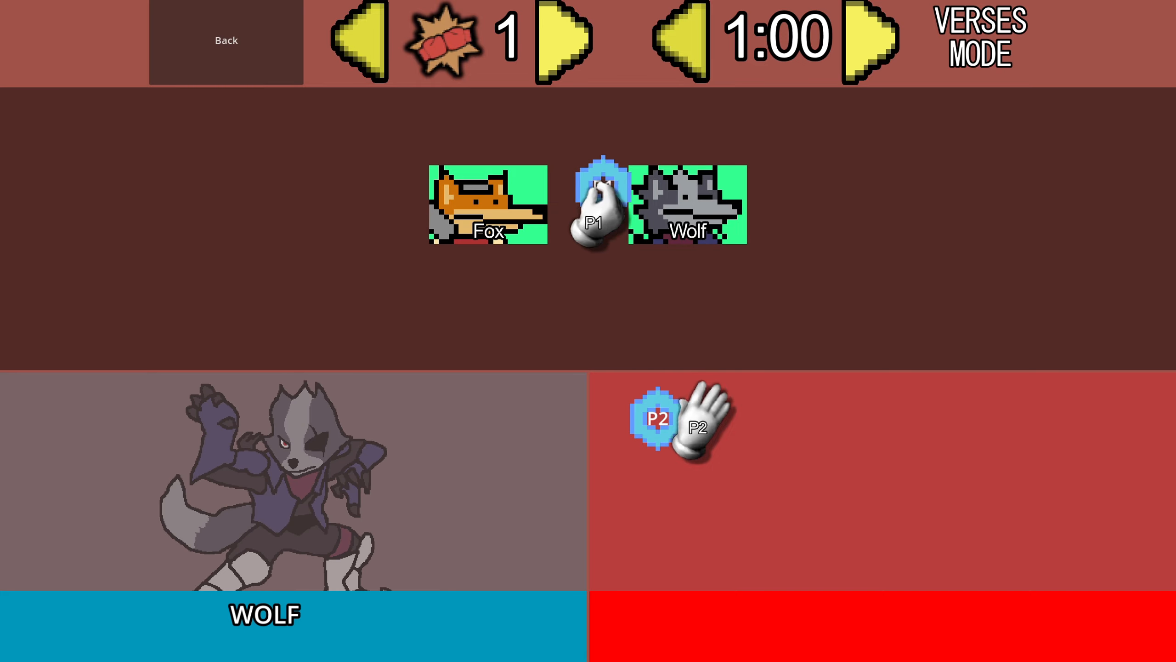
key("Left")
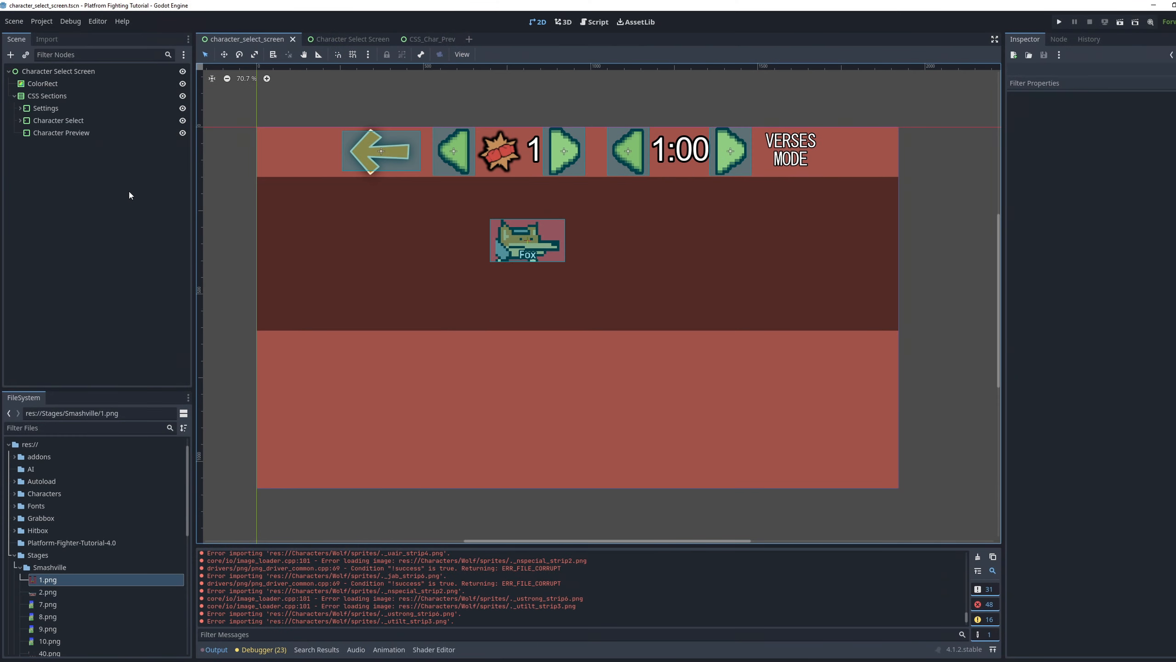
Add an HBoxContainer under Character Preview, rename it Char Prevs, and set its alignment to Center
left_click(45, 133)
right_click(43, 135)
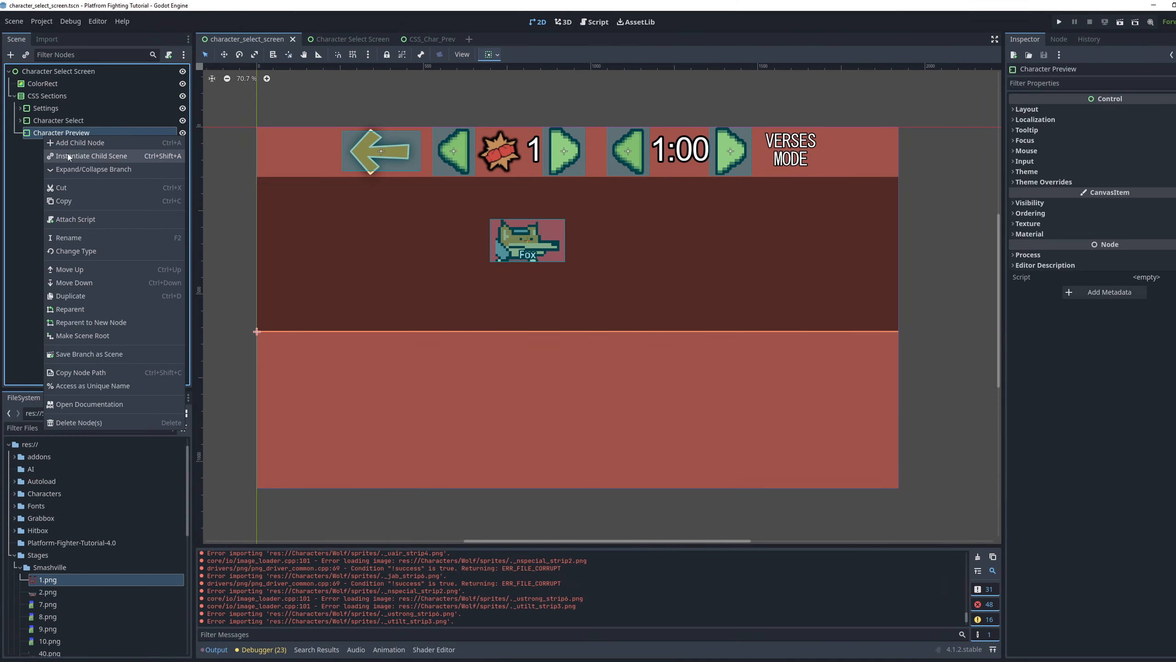
key("Escape")
key("ctrl+a")
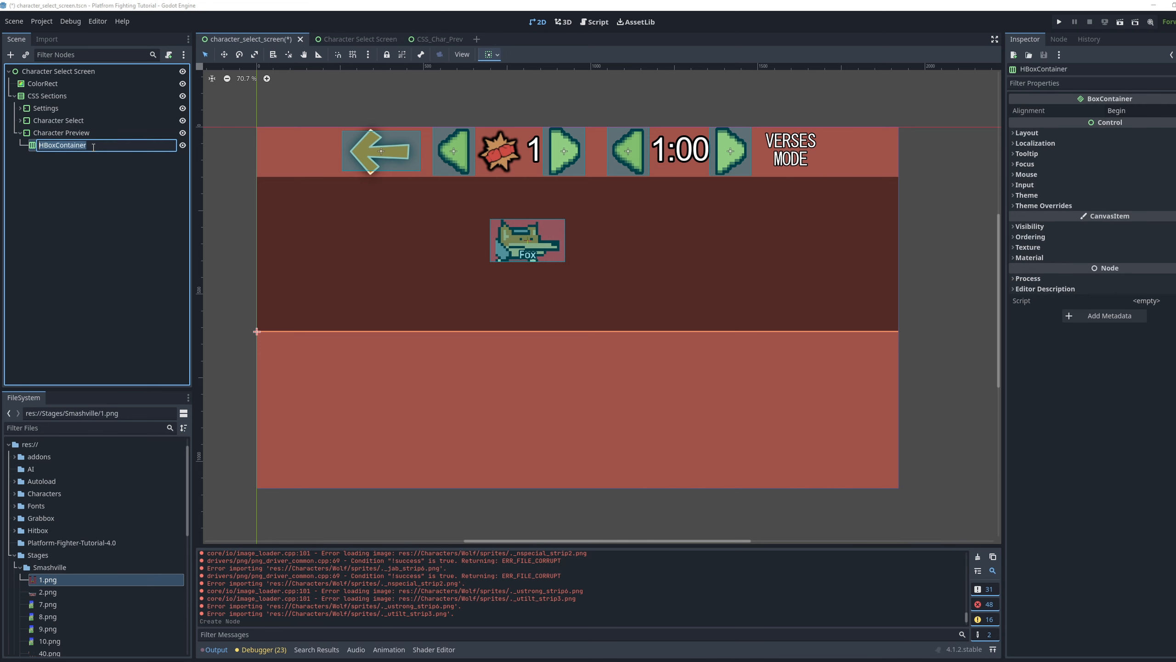
type("Char Prevs")
left_click(1129, 110)
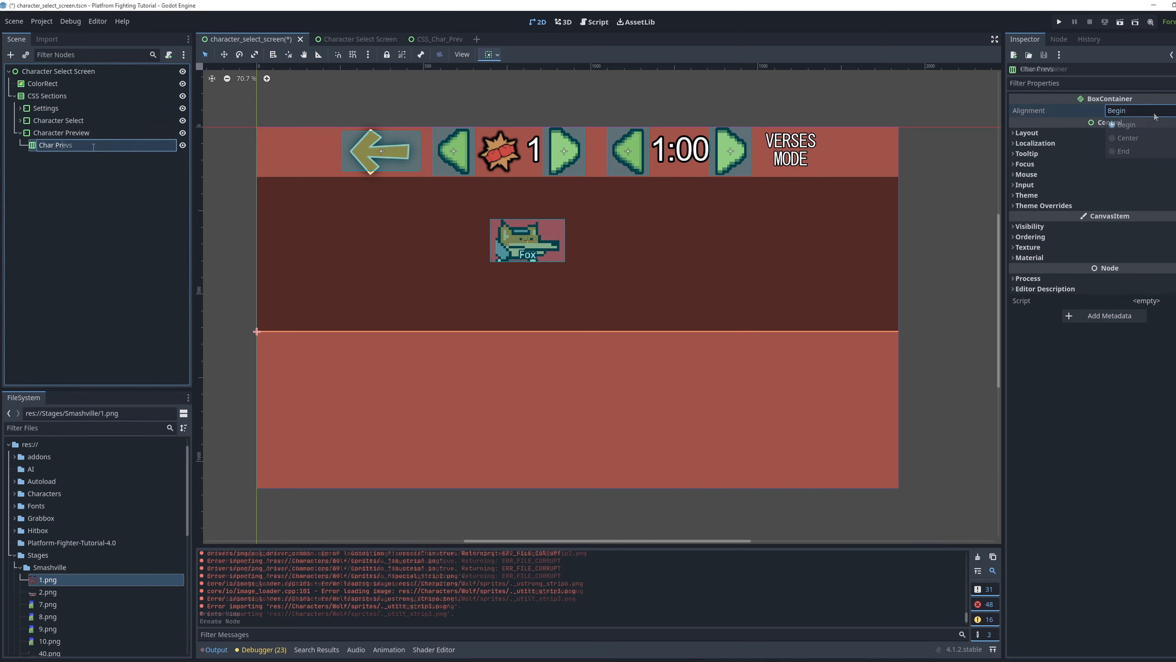
left_click(1138, 136)
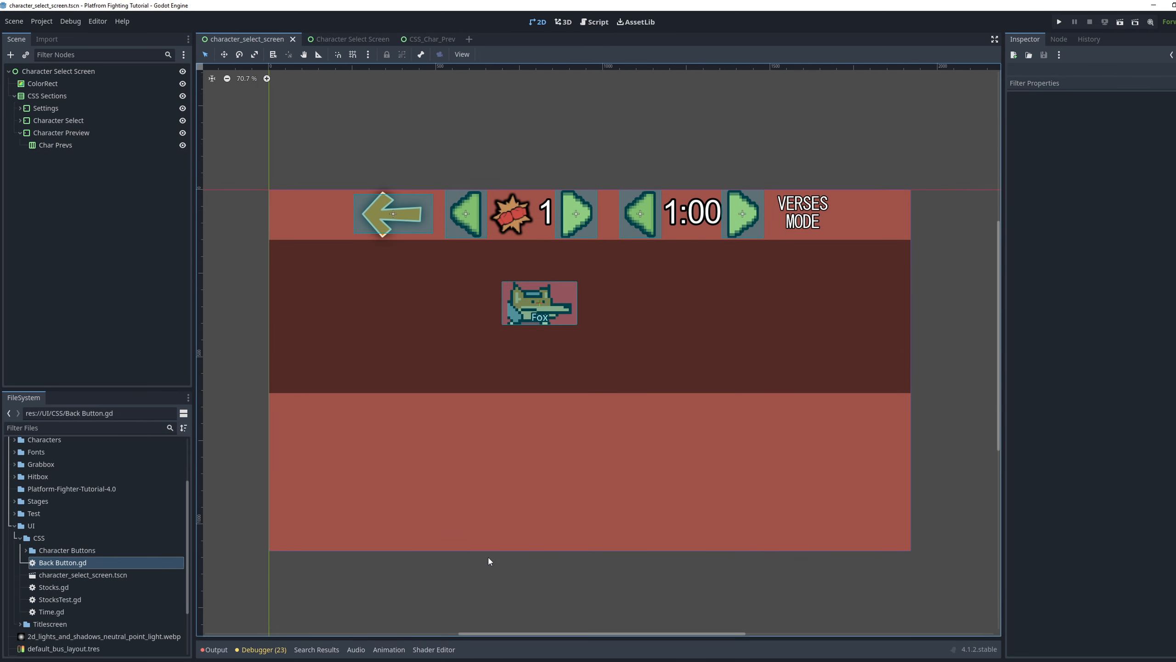
Create a new scene with a User Interface root node
left_click(469, 40)
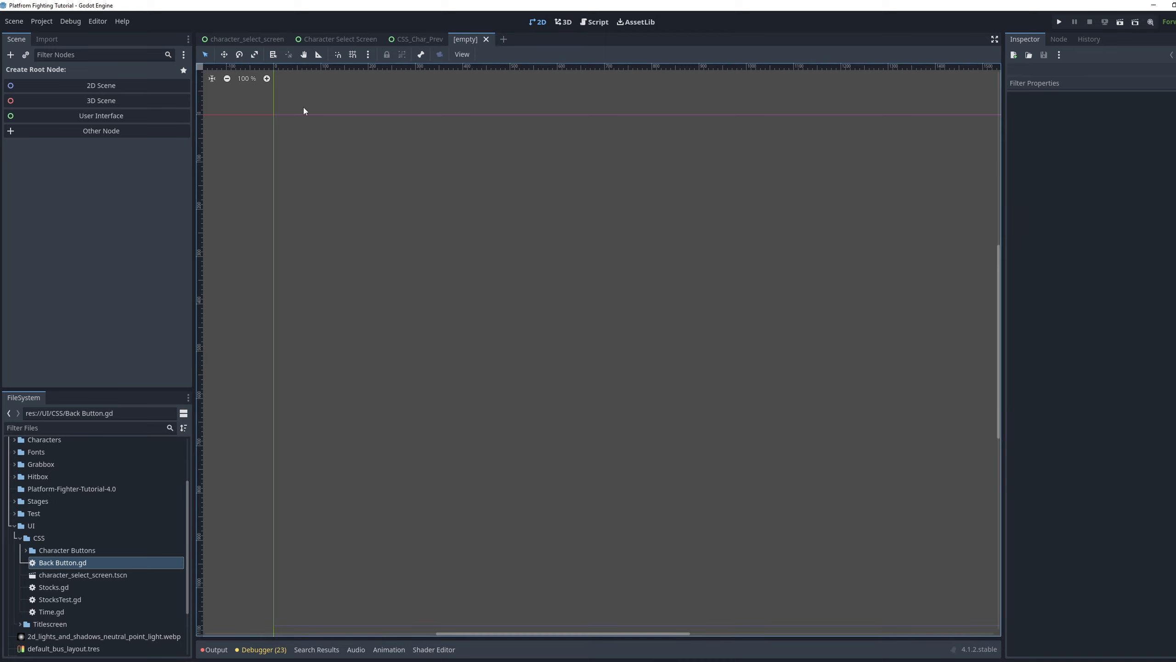
left_click(110, 120)
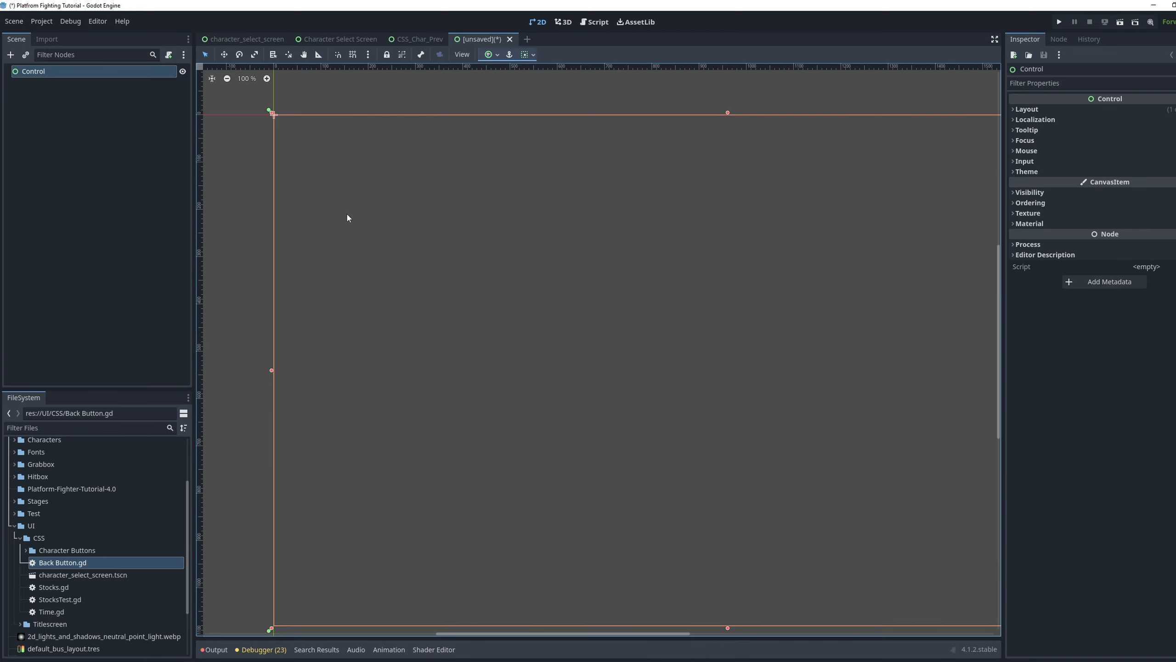
left_click(227, 146)
Save the scene as CSS_Character_Previews.tscn in a new Character Previews folder inside UI/CSS
key("ctrl+s")
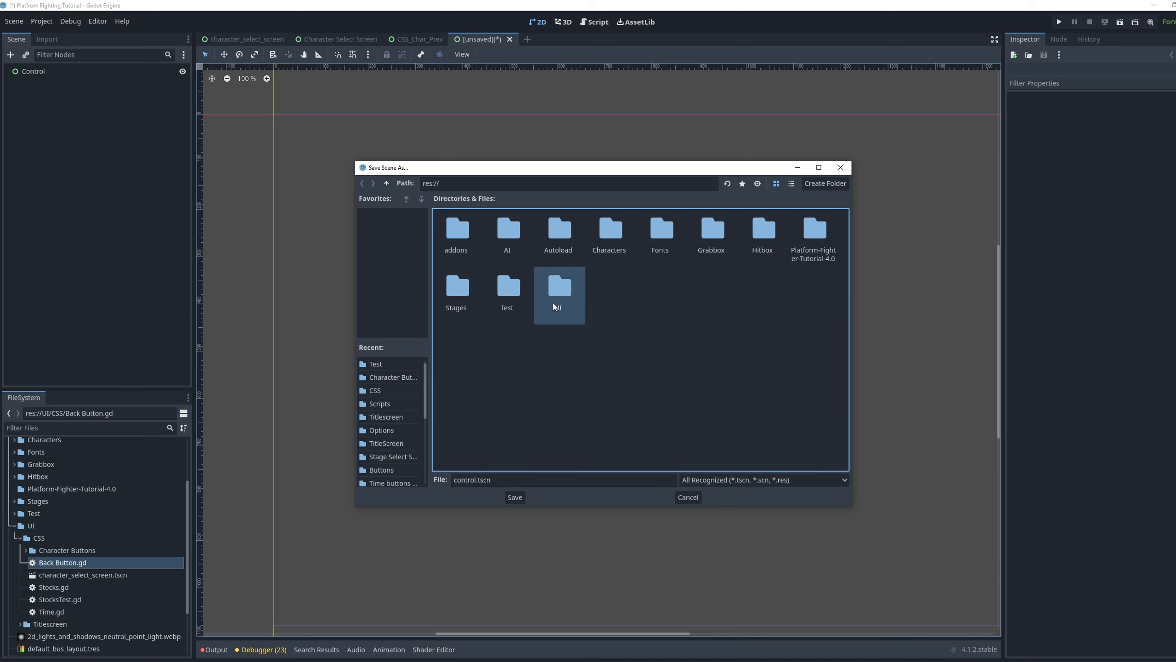
double_click(560, 286)
double_click(478, 242)
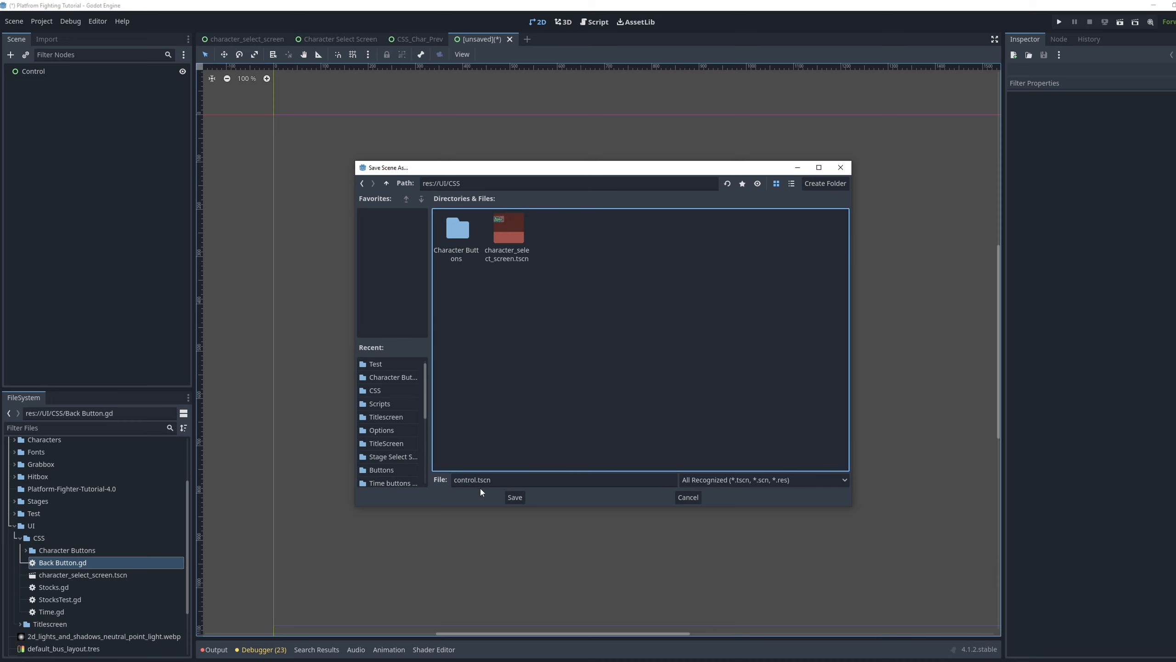
right_click(586, 284)
left_click(600, 295)
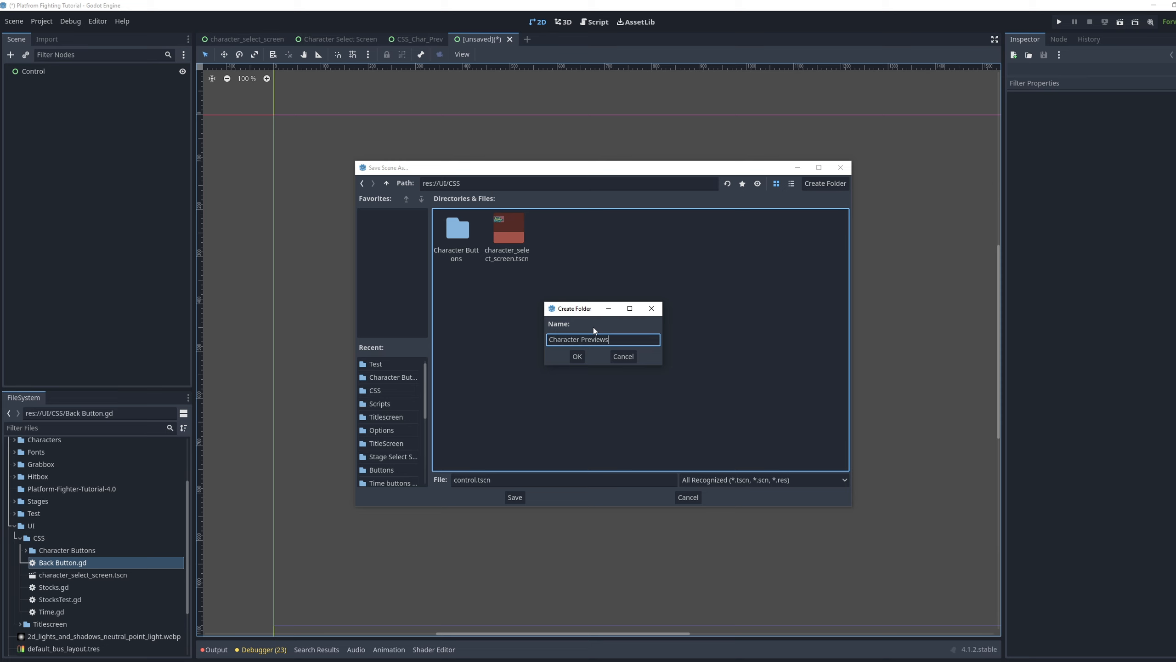
left_click(576, 356)
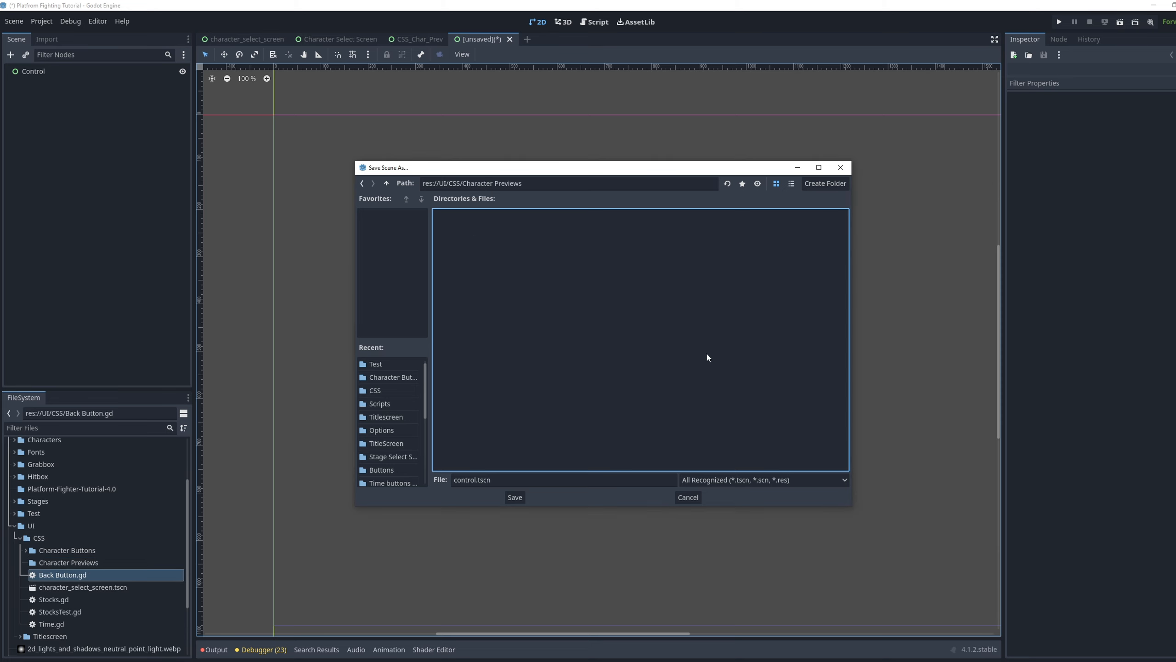
left_click(479, 480)
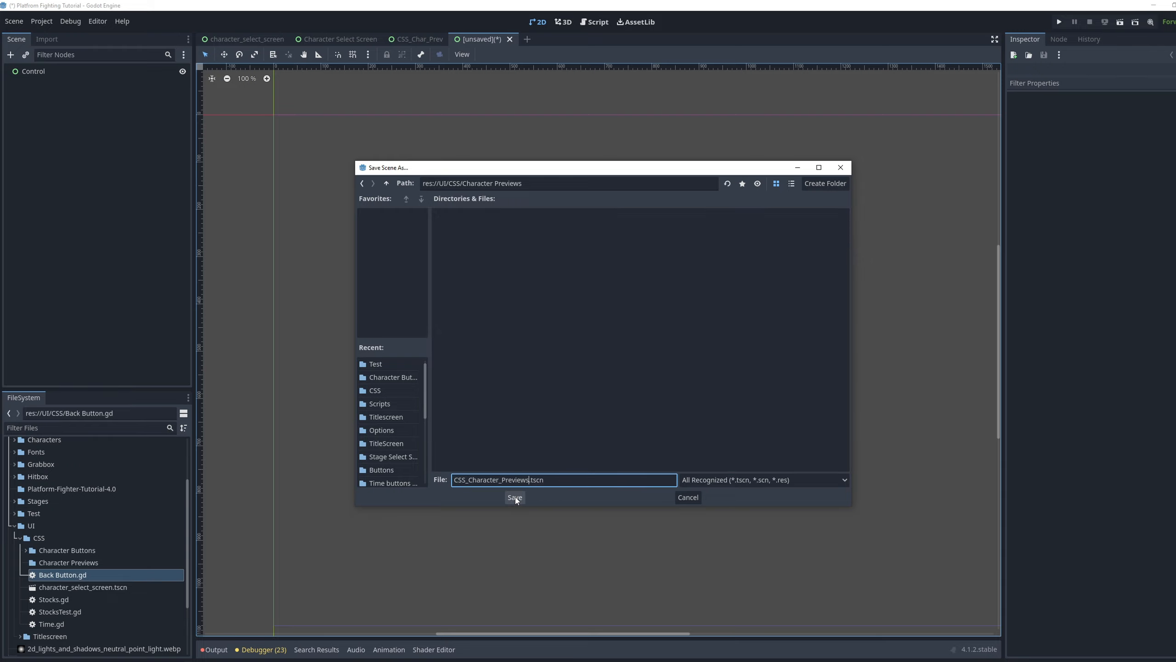
left_click(514, 497)
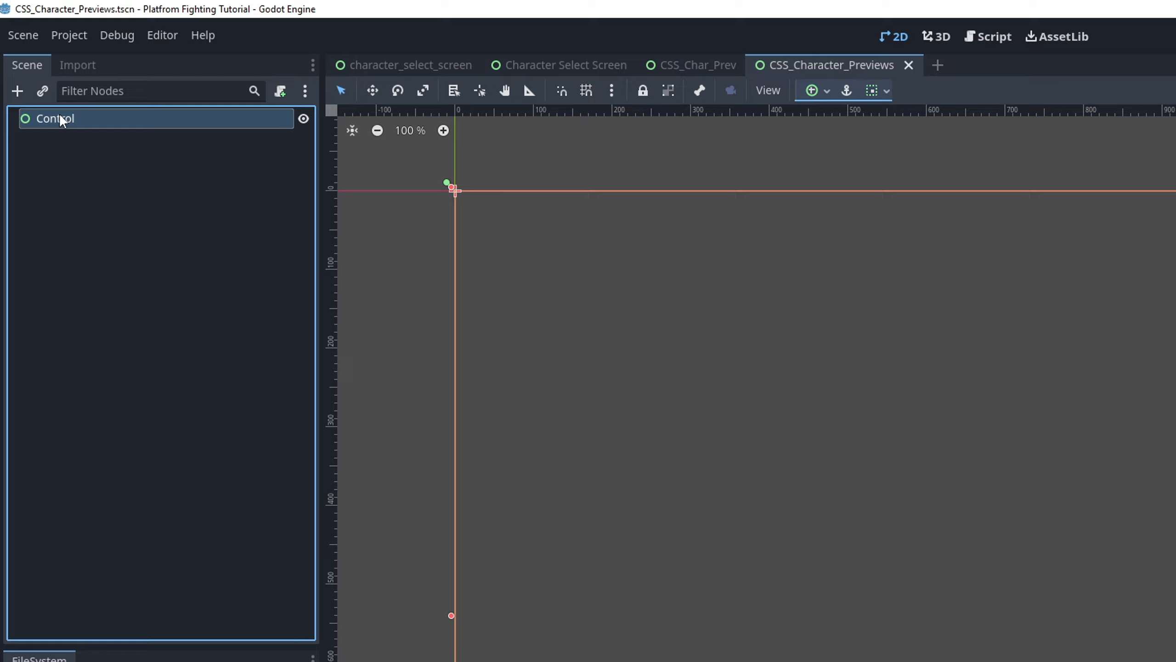
Rename the root Control node Character Preview and reset its anchors preset to Top Left
double_click(34, 71)
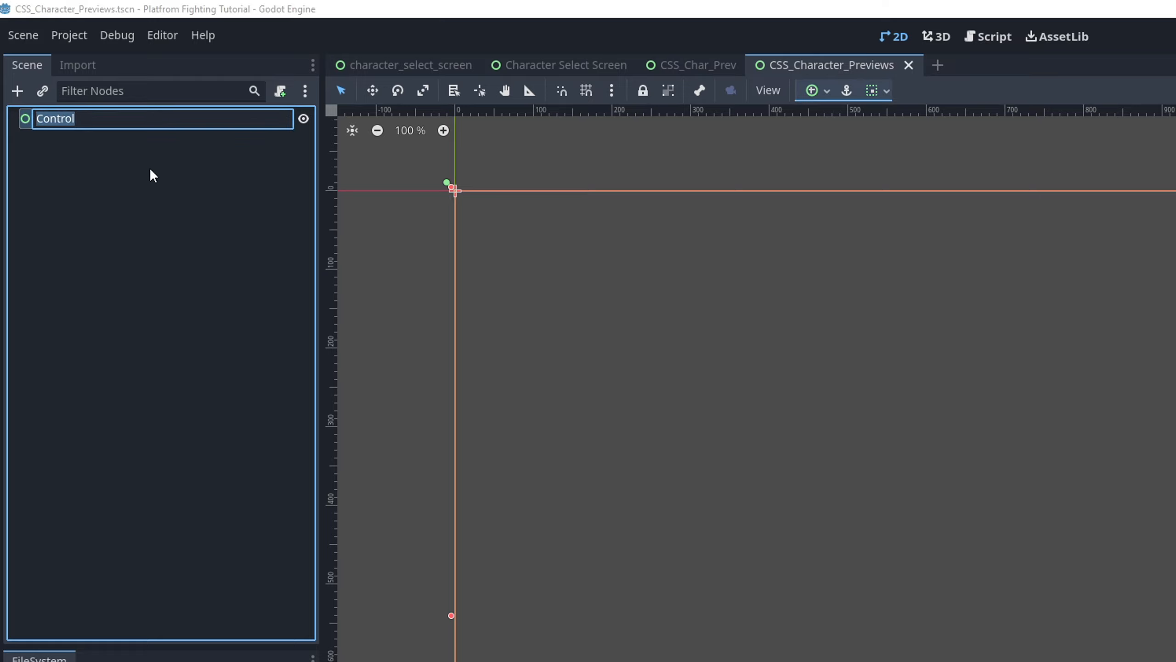
type("Character Preview")
key("Return")
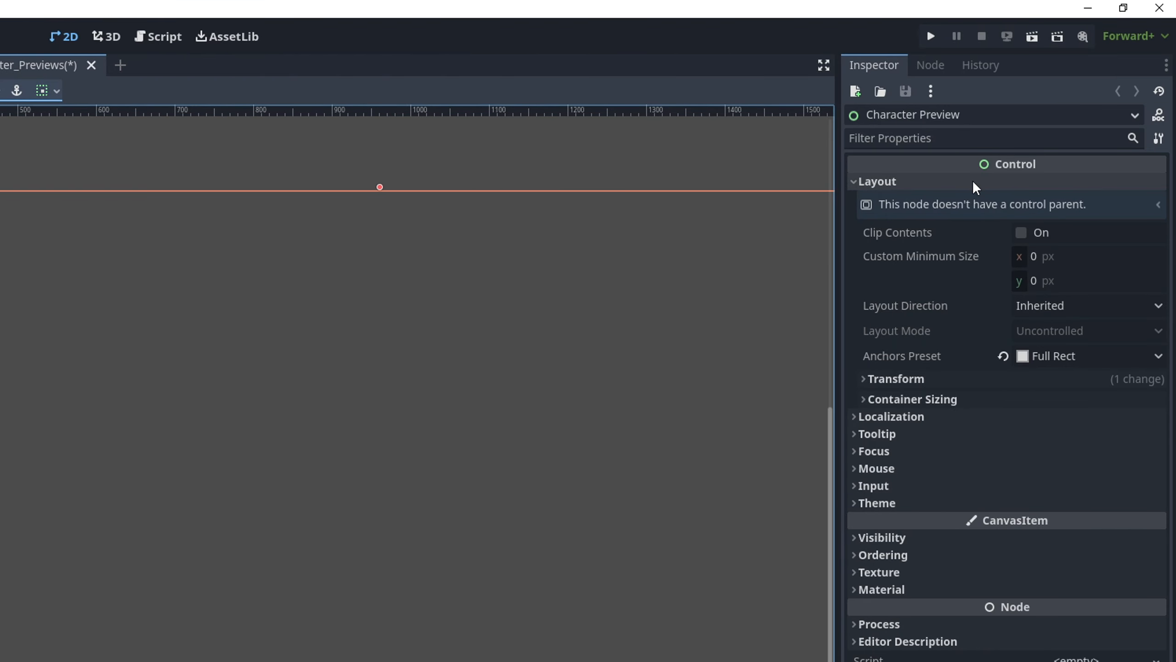
left_click(1003, 355)
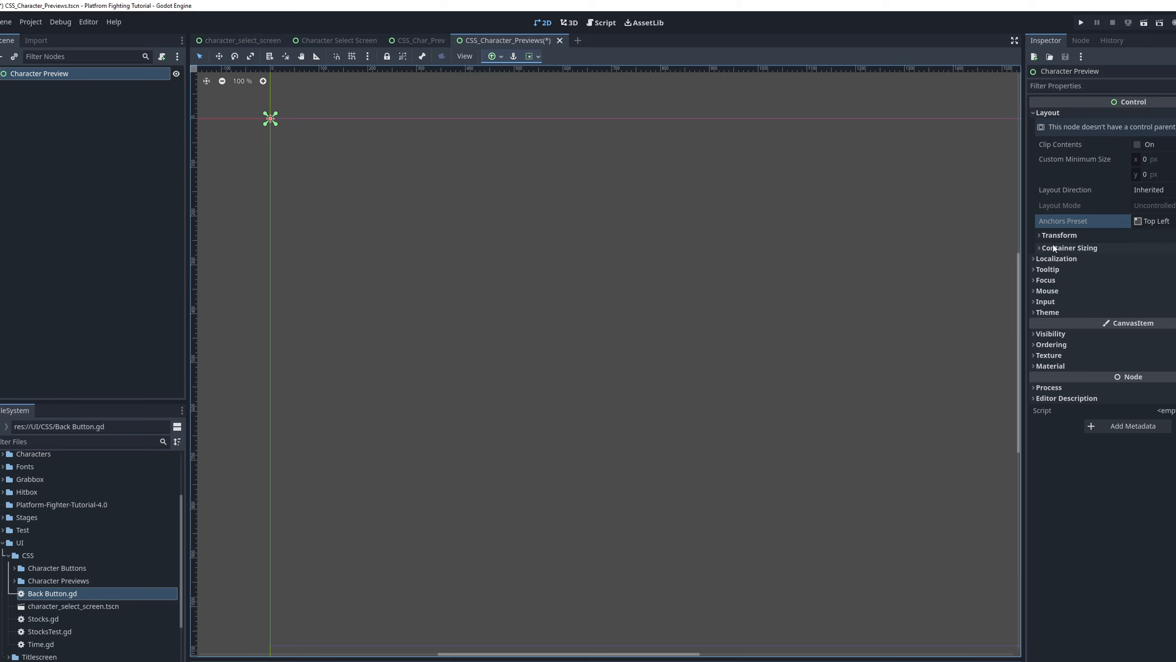
left_click(1053, 249)
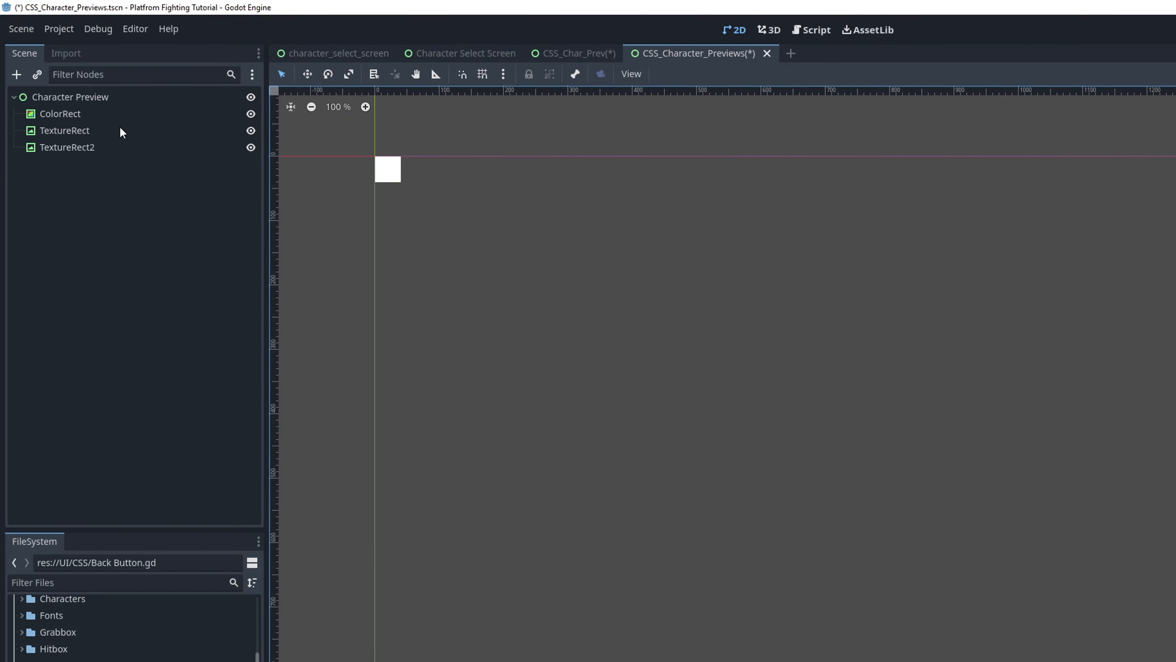
Rename the ColorRect under Character Preview as BG Colour
left_click(115, 114)
left_click(111, 130)
left_click(113, 147)
left_click(389, 399)
double_click(110, 116)
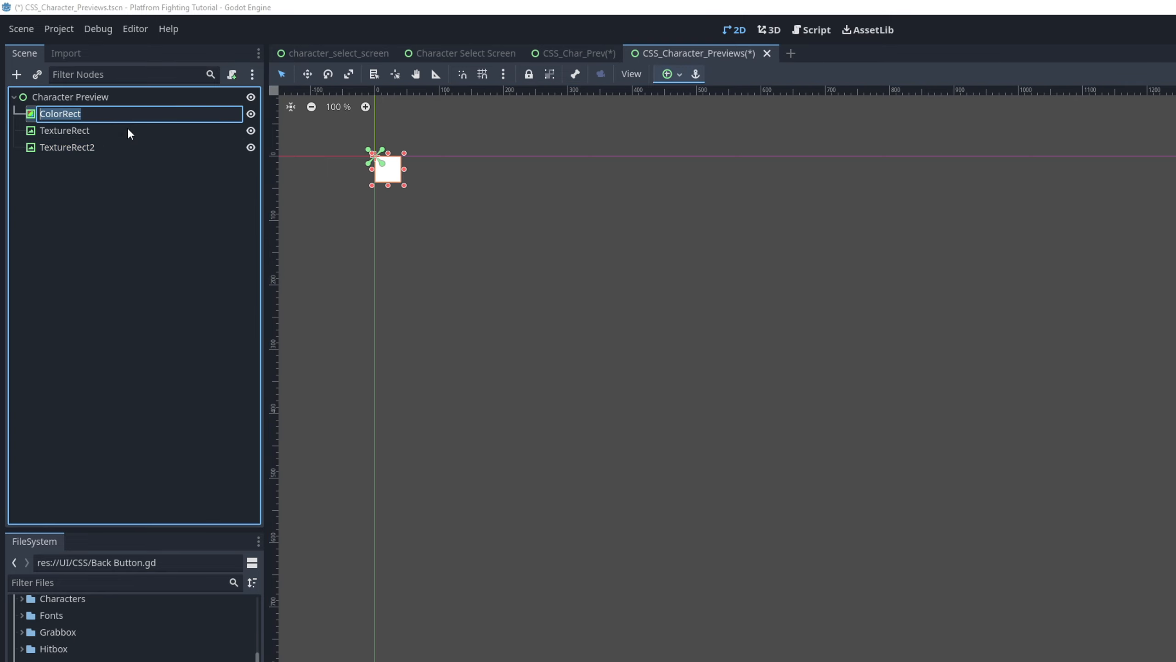
type("BG Colour")
key("Return")
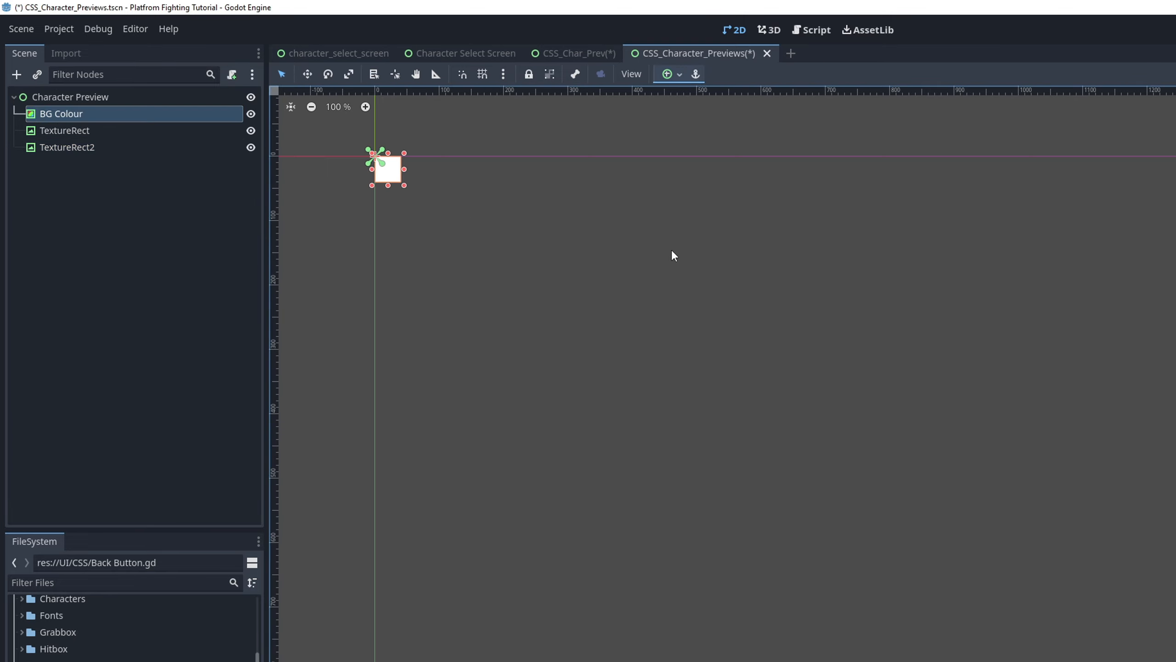
Rename TextureRect as Full Texure and TextureRect2 as Hover Texture
double_click(70, 130)
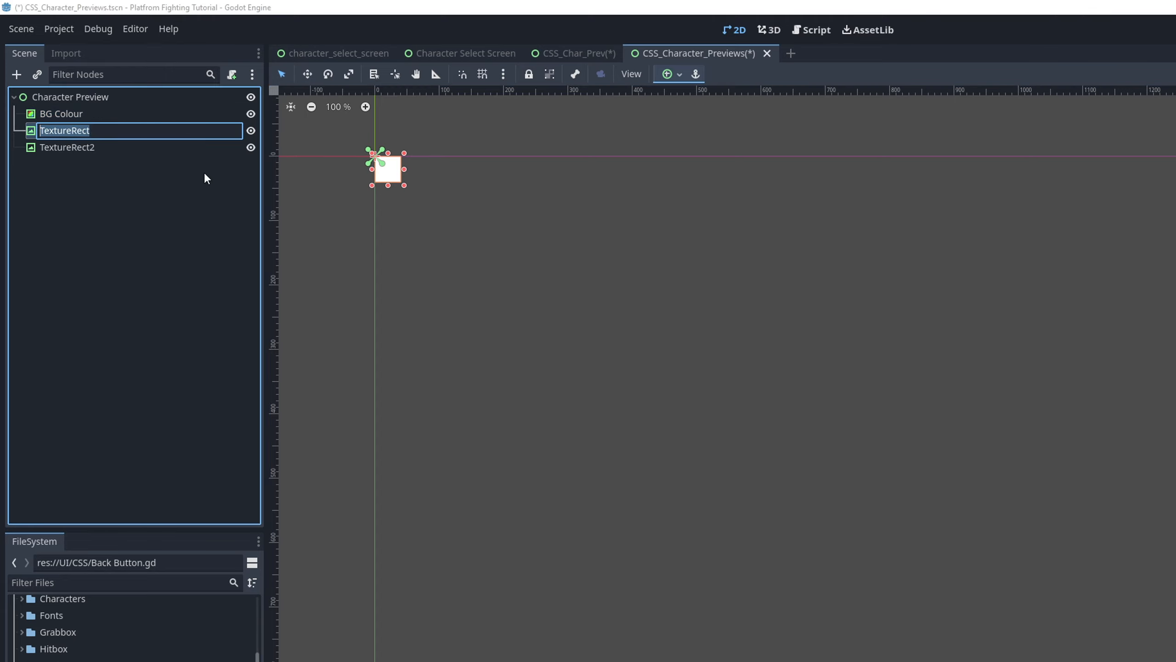
type("Full Texure")
key("Return")
double_click(132, 147)
type("Hover Texture")
key("Return")
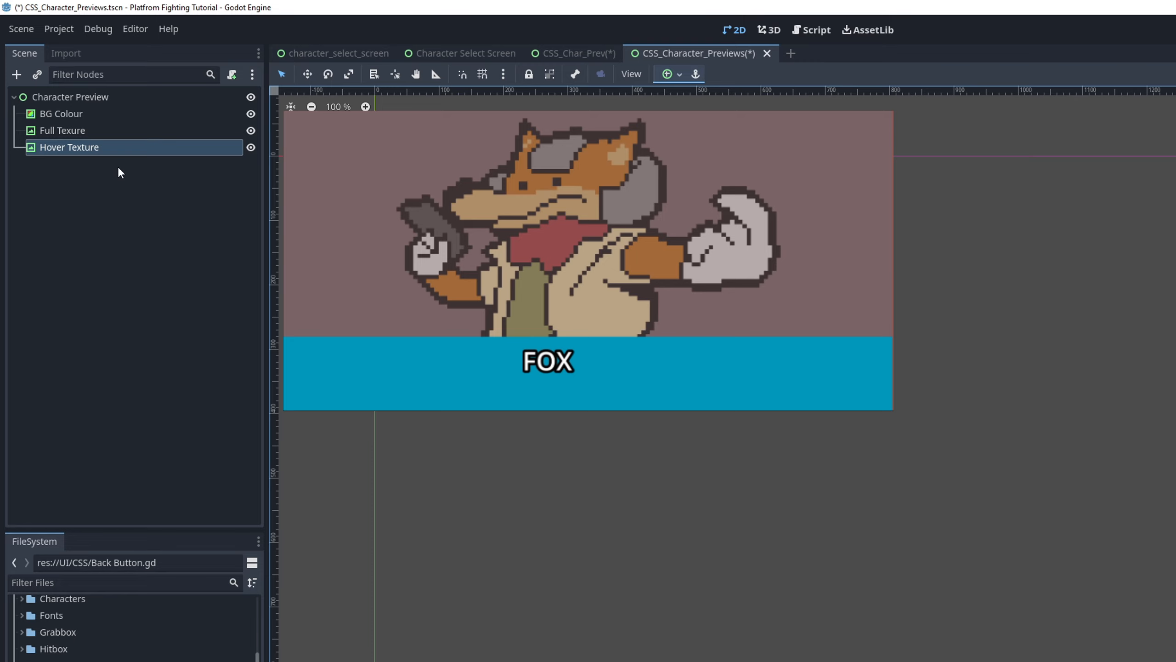
Examine the BG Colour node's Self Modulate and Color settings
left_click(79, 129)
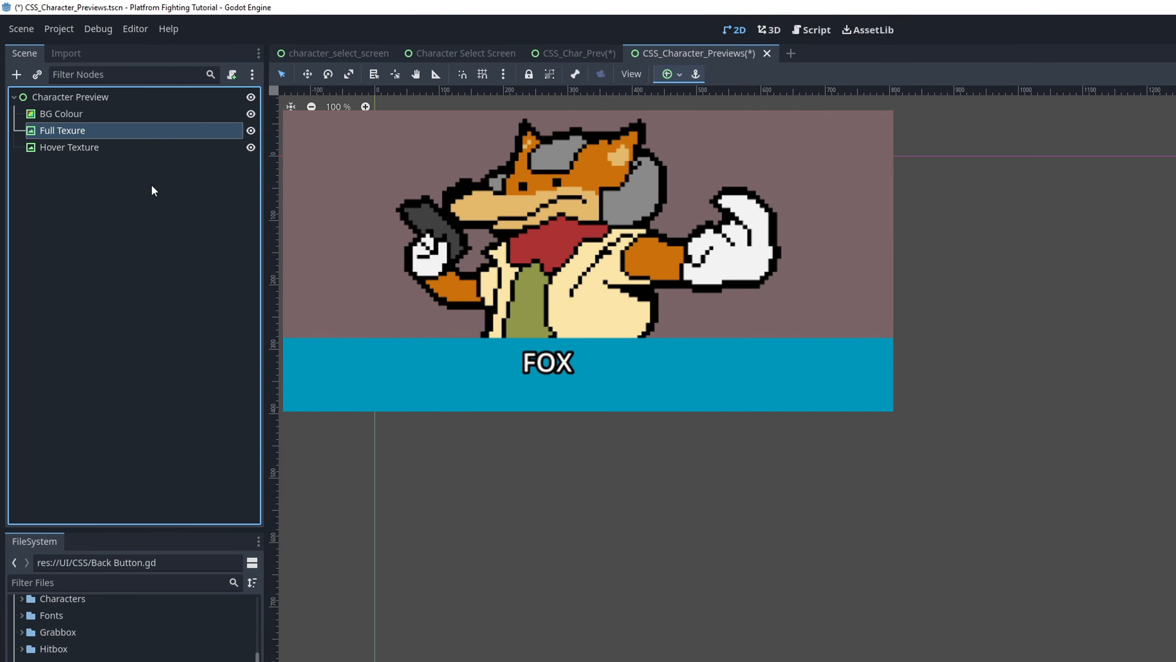
left_click(129, 119)
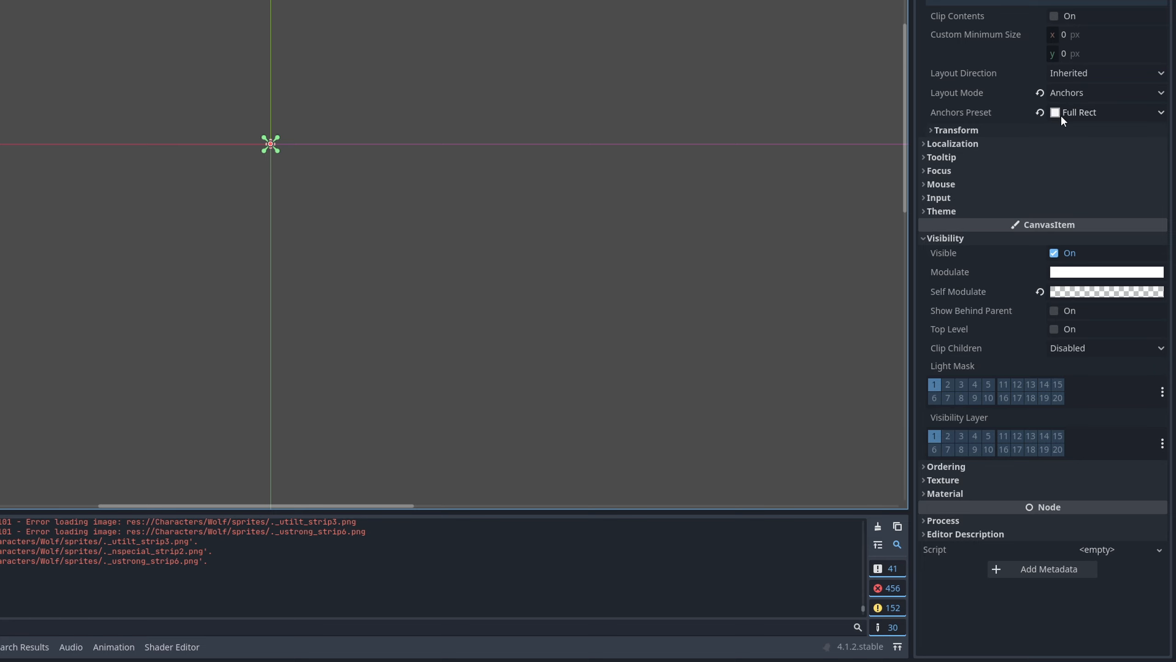
left_click(1083, 293)
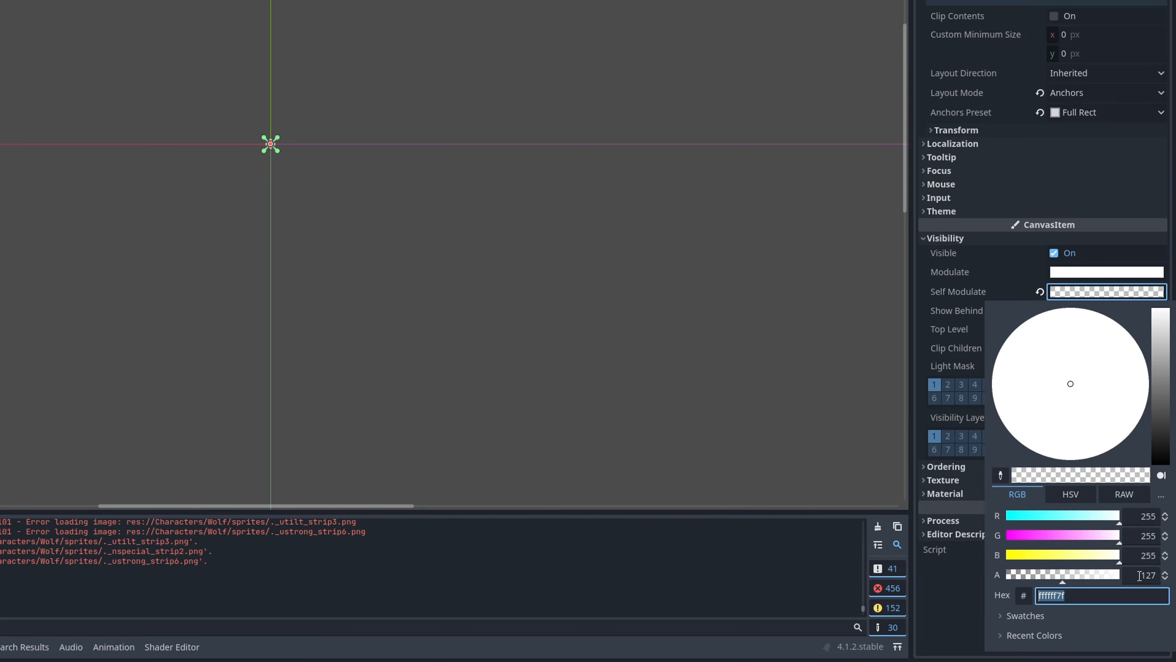
left_click(953, 34)
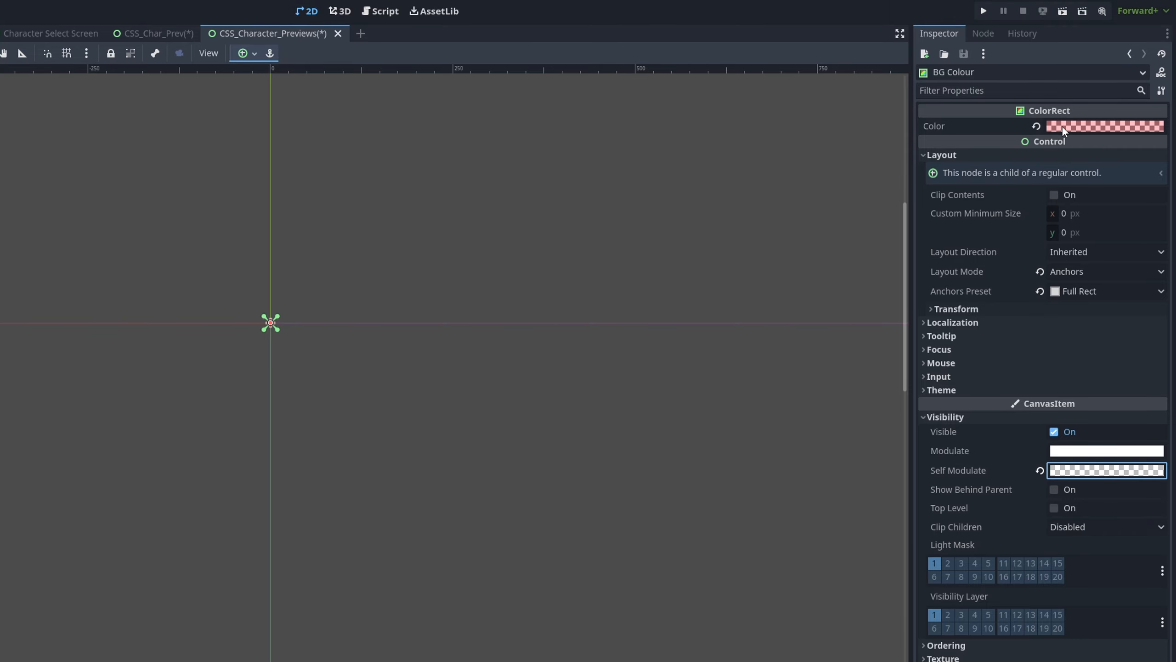
left_click(1062, 127)
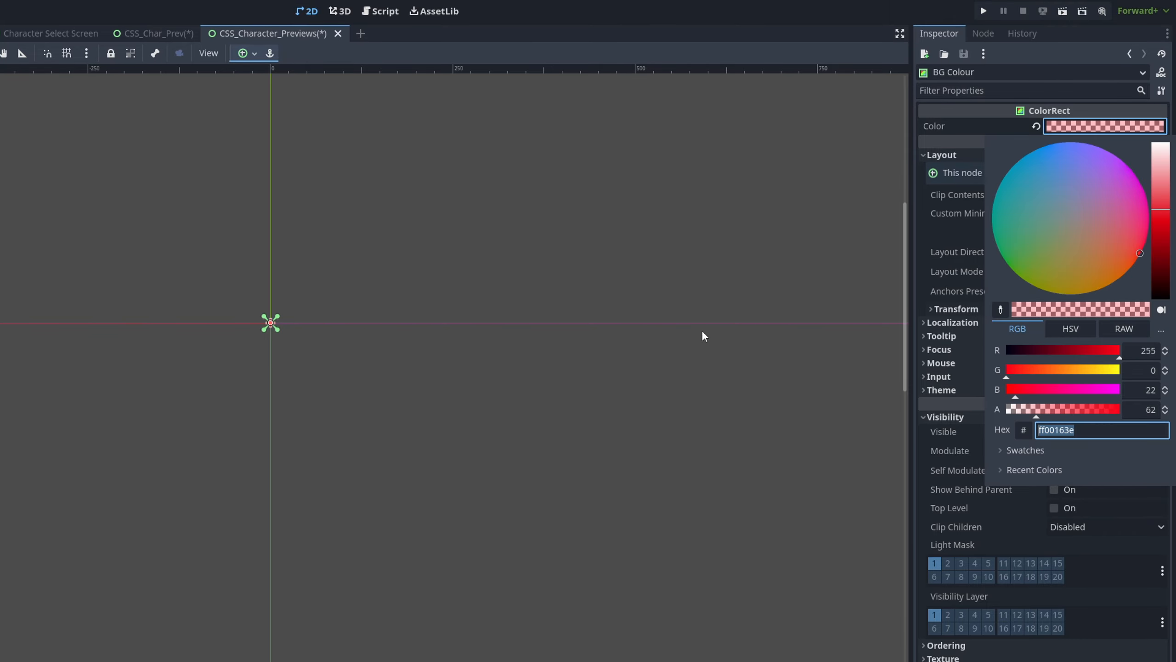
left_click(10, 93)
Examine the Full Texure and Hover Texture nodes, including Hover Texture's Self Modulate colour
left_click(9, 92)
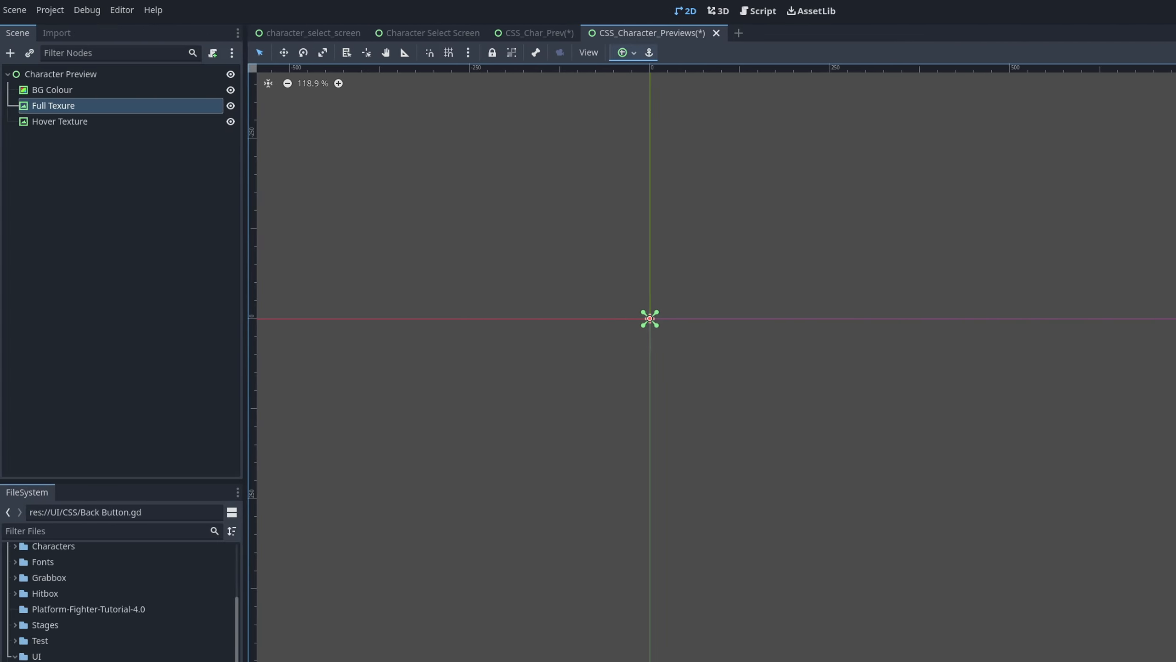
left_click(83, 119)
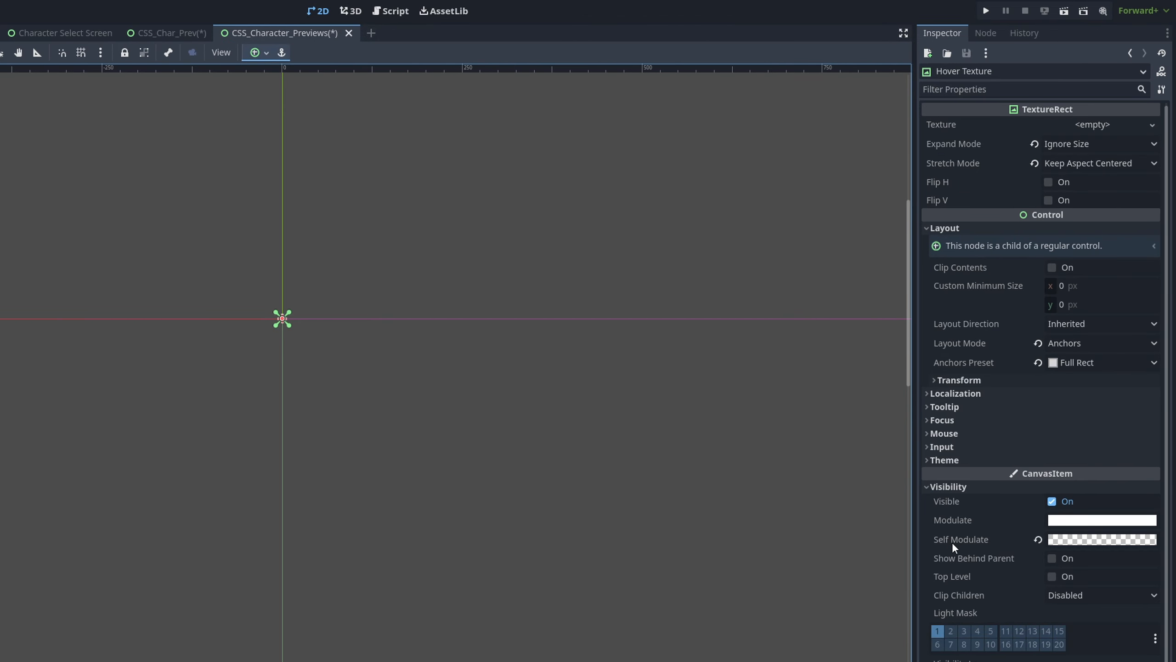
left_click(1102, 539)
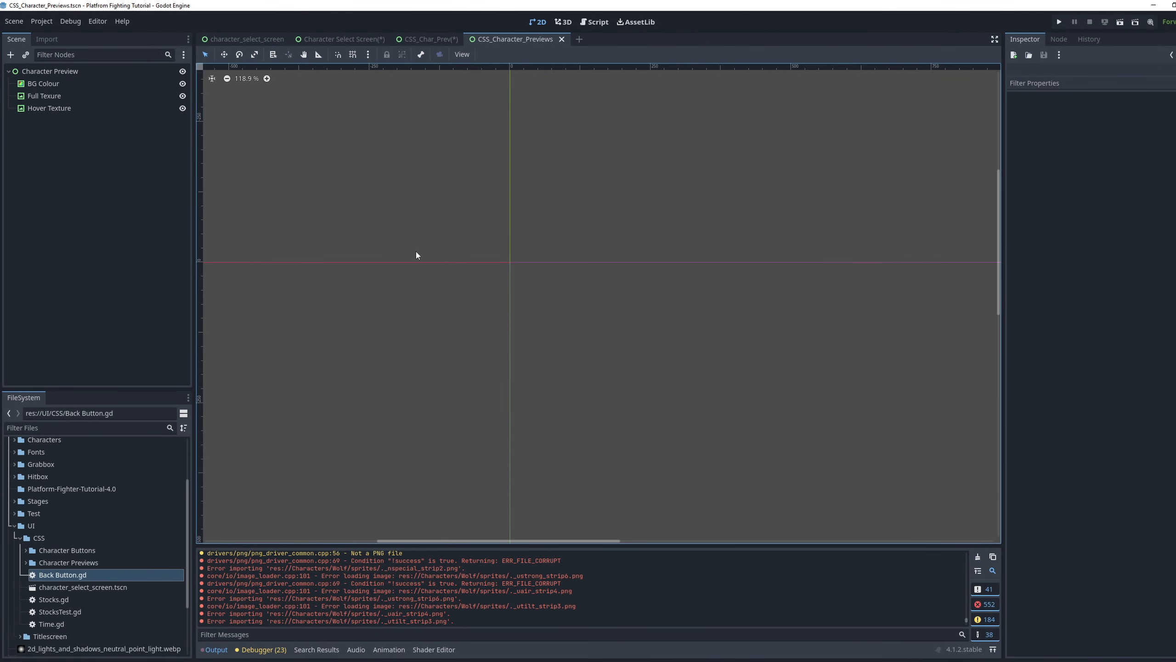
Add a Control node as a child of Character Preview
left_click(111, 185)
right_click(72, 76)
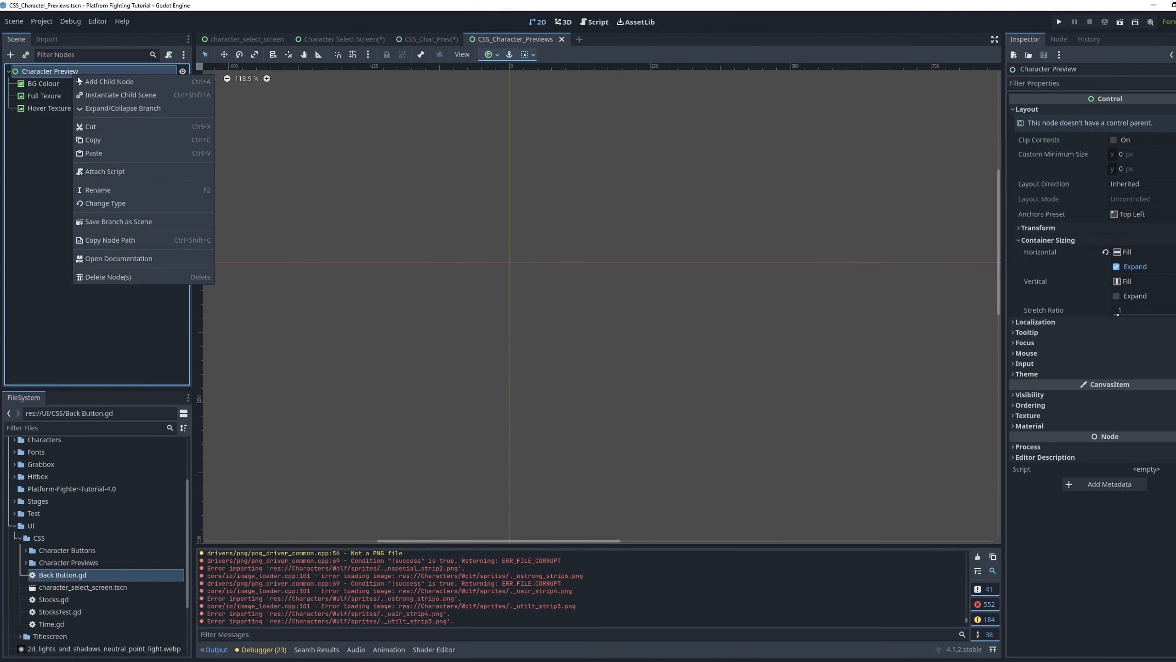
left_click(102, 82)
left_click(535, 258)
double_click(535, 261)
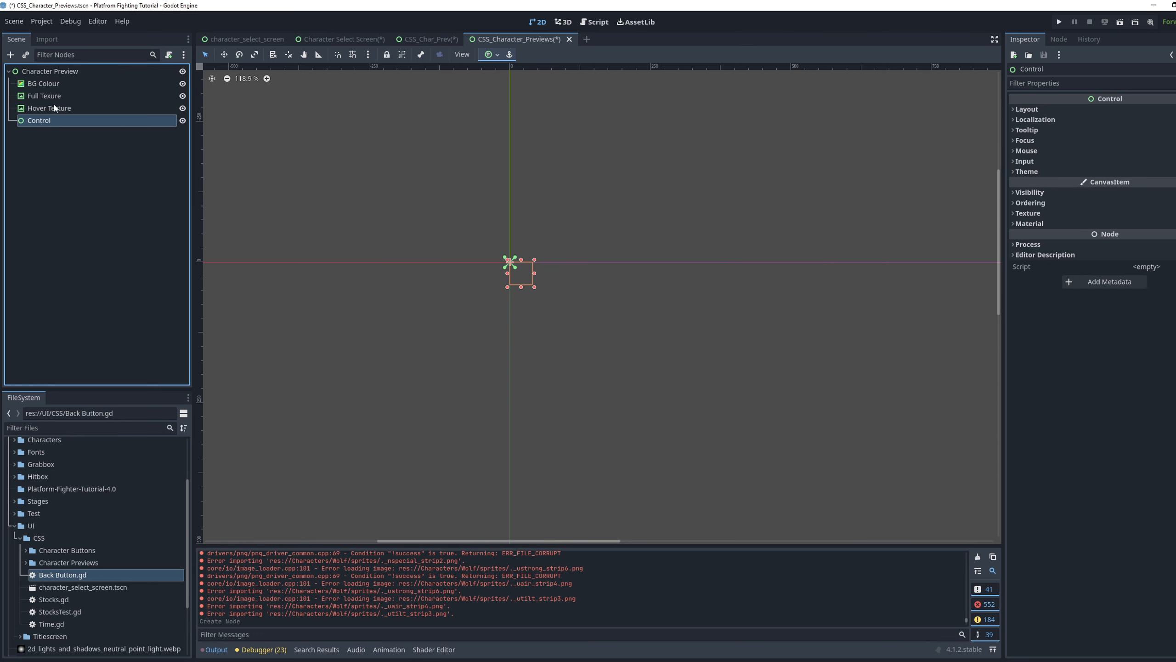
Add a ColorRect and a Label as further children of Character Preview
right_click(71, 75)
left_click(79, 80)
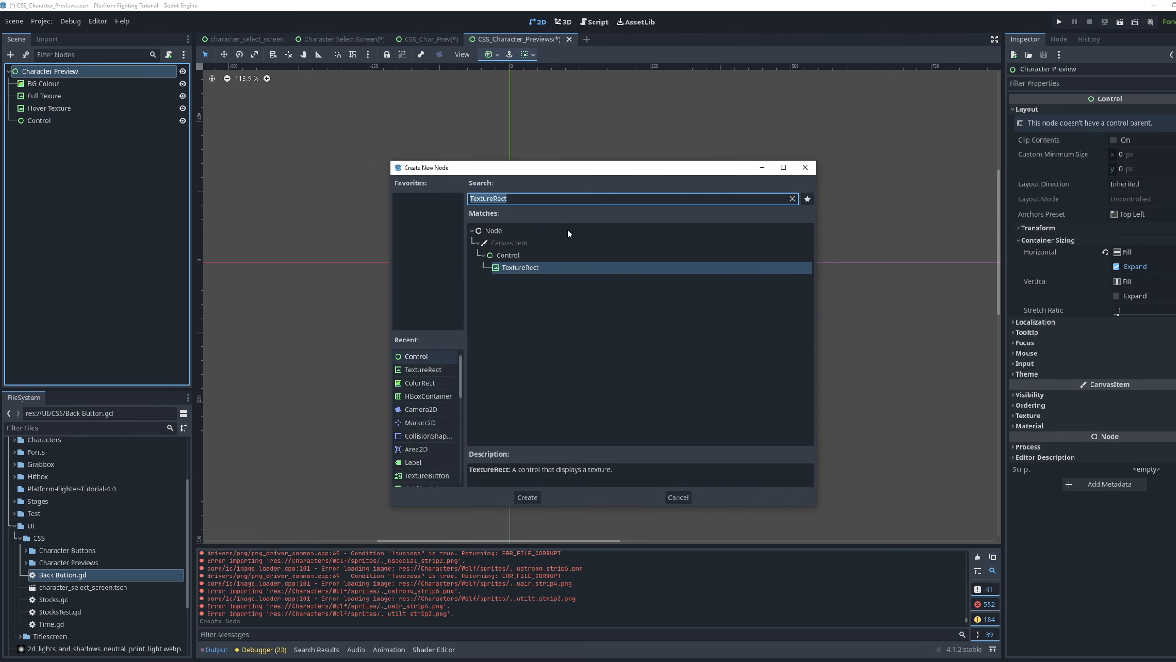
type("ColorRect")
key("Return")
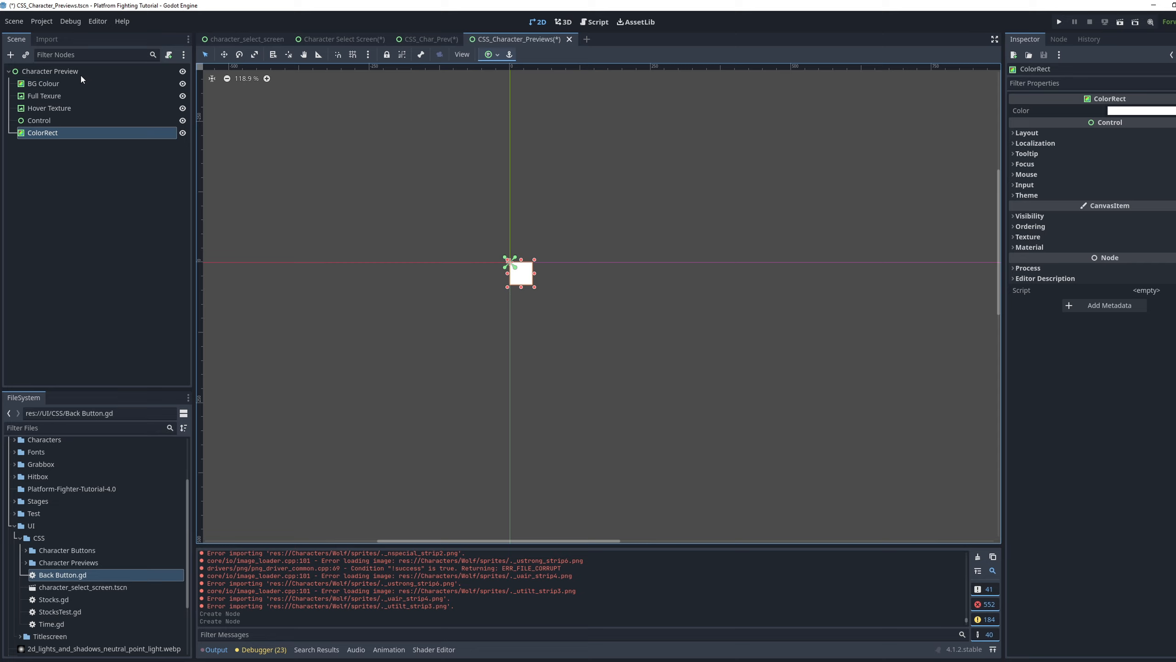
right_click(83, 69)
left_click(112, 78)
type("Label")
key("Return")
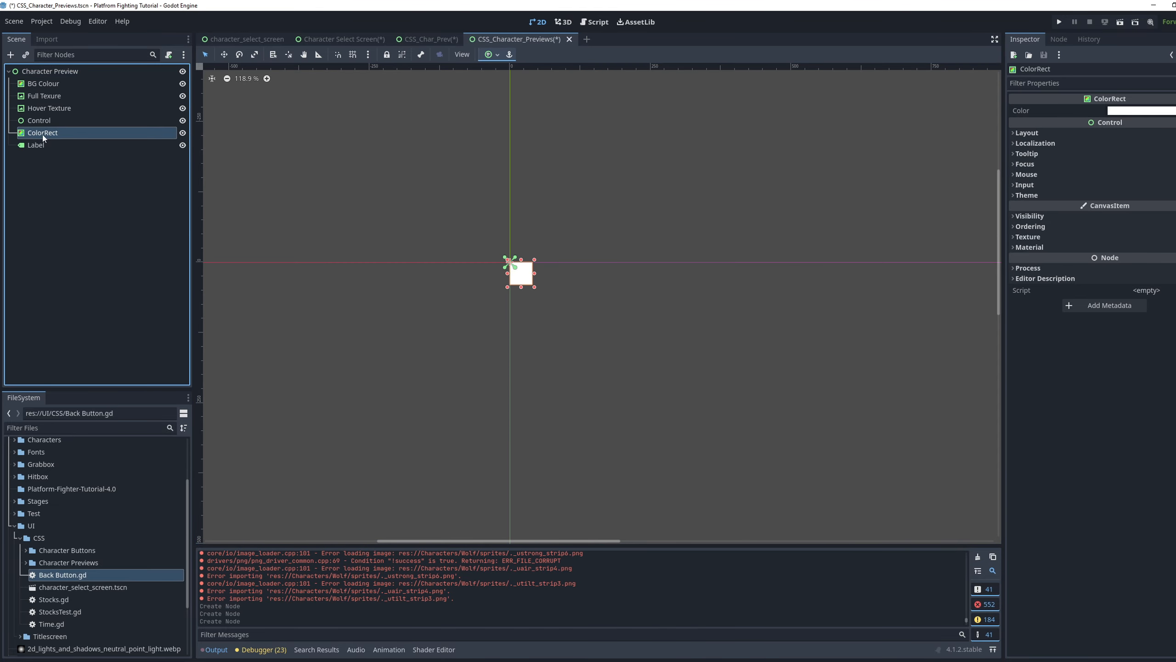
Move the new ColorRect and Label together under the Control node
left_click(42, 144, "shift")
left_click_drag(30, 131, 44, 126)
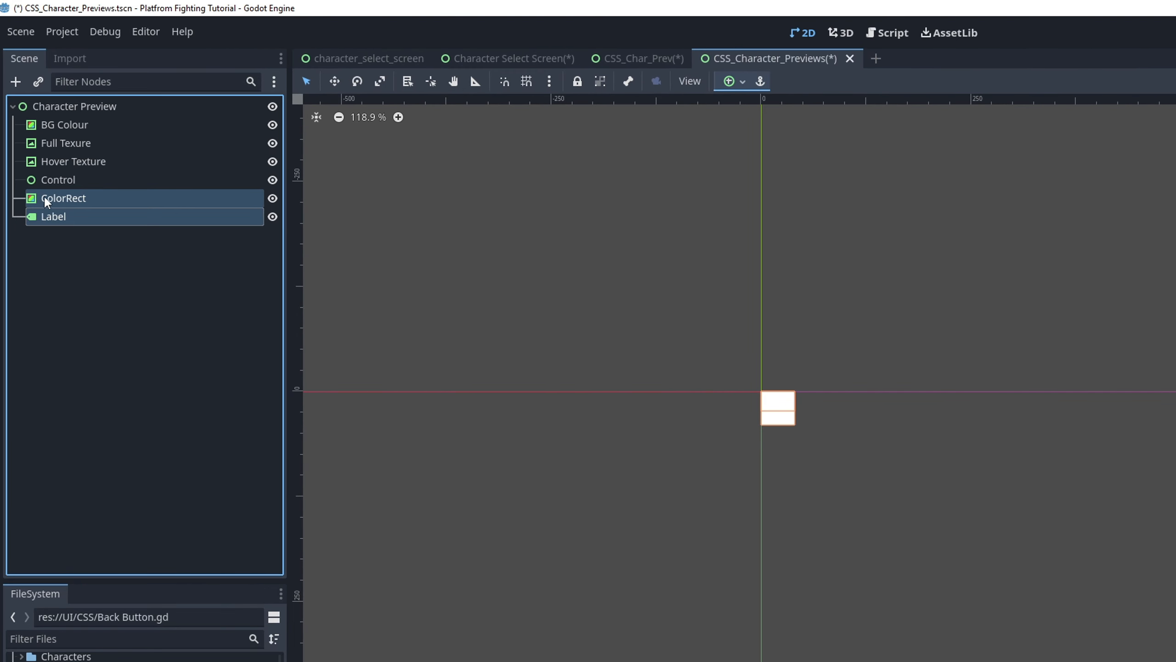
left_click_drag(64, 185, 64, 184)
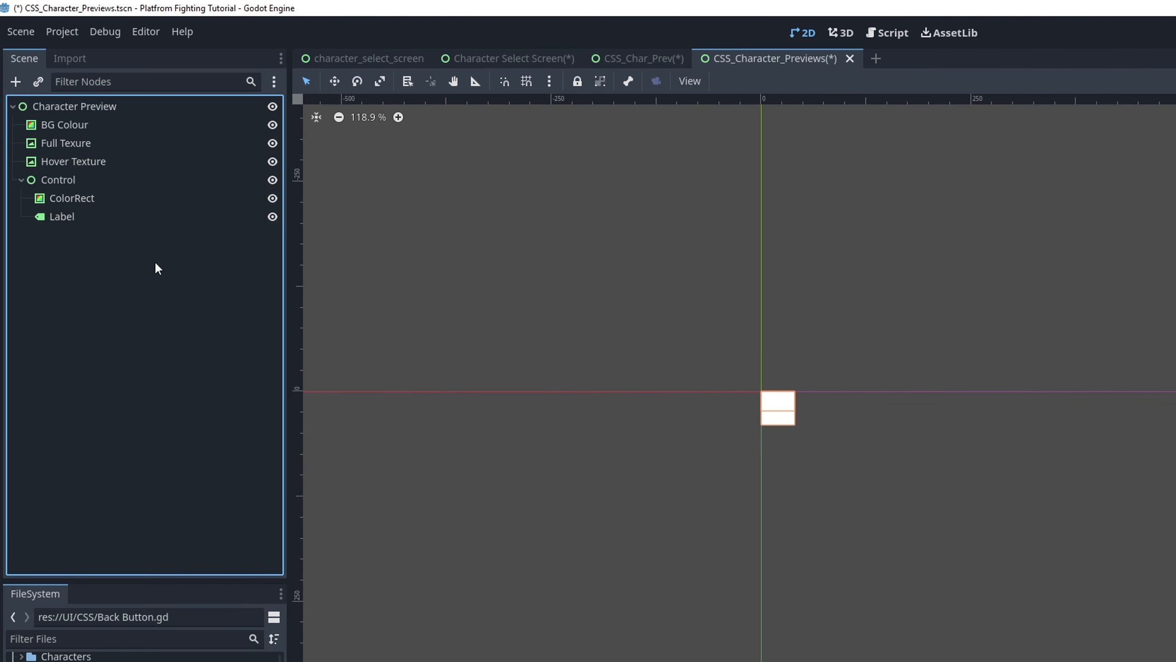
Rename the child Control node Bottom Text and its Label Character Name
double_click(94, 178)
type("Bottom Text")
double_click(73, 220)
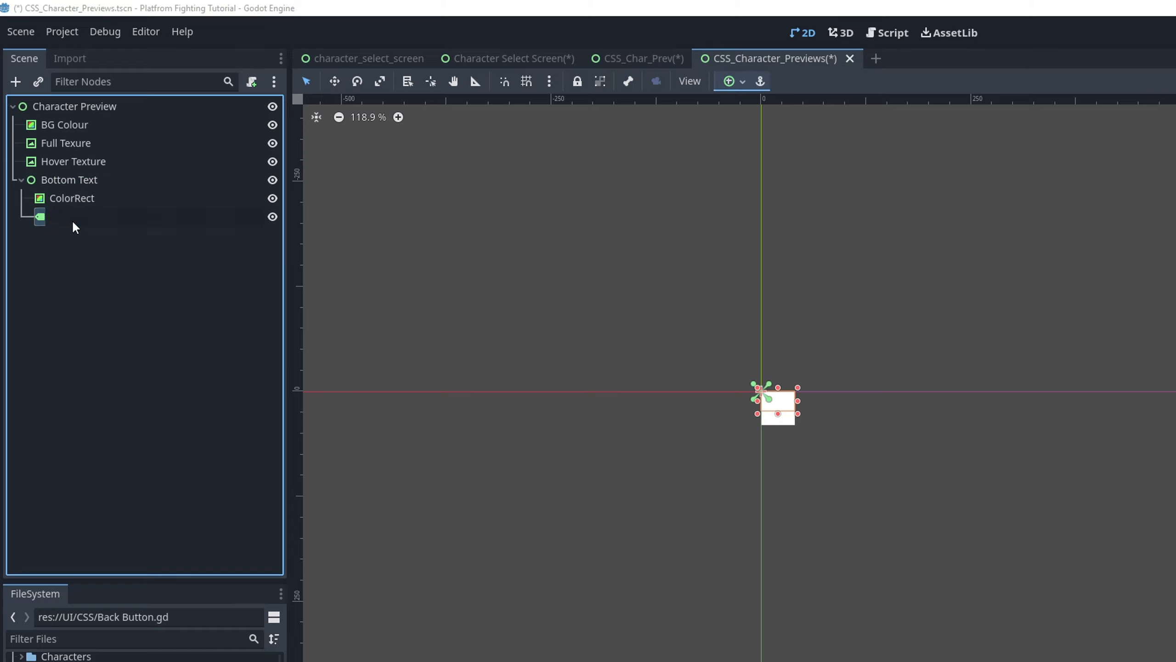
type("Character Name")
key("Return")
Enable access as a unique name for the Character Name label
right_click(203, 223)
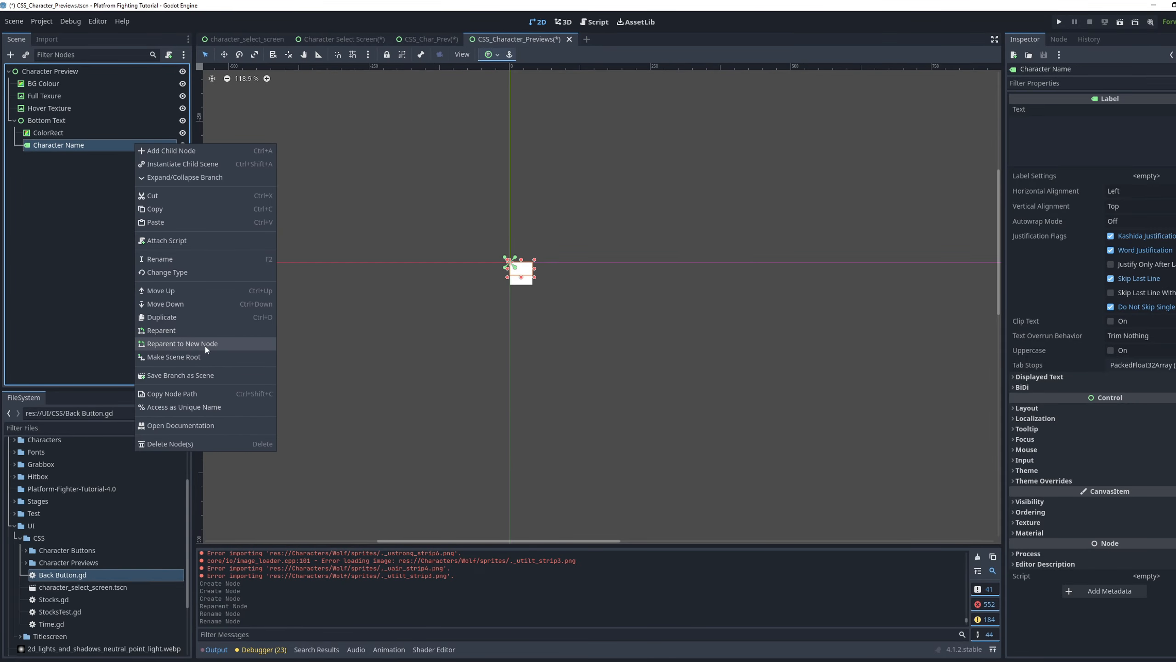
left_click(211, 408)
left_click(328, 249)
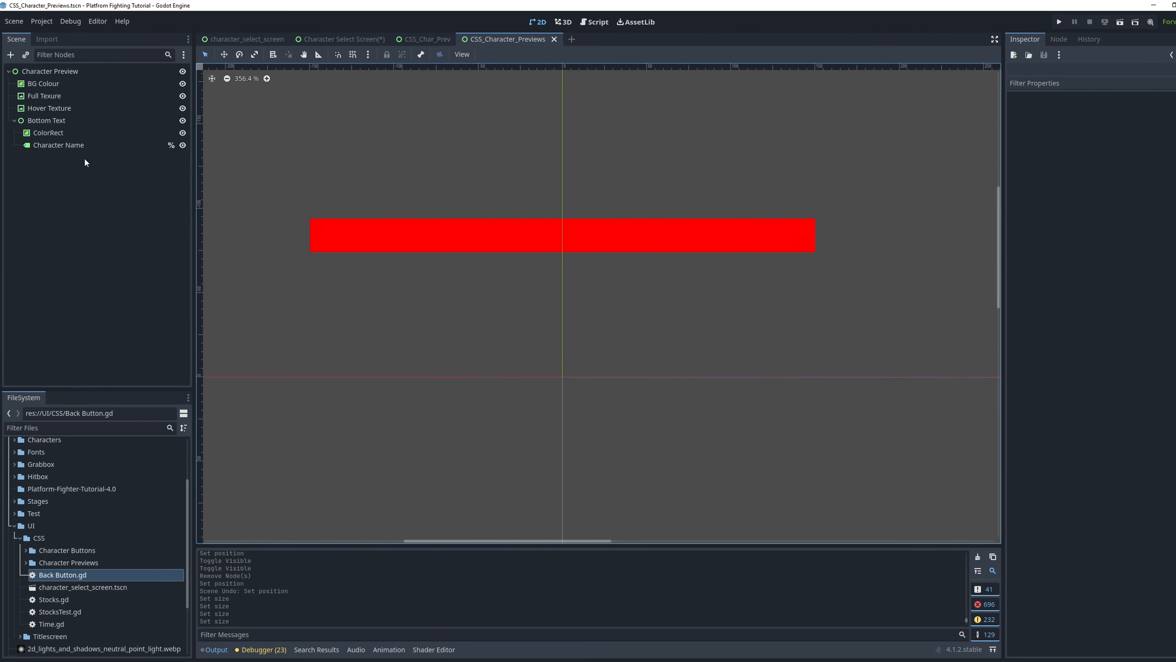
Review the layout and transform settings of Bottom Text, its ColorRect and the Character Name label
left_click(81, 120)
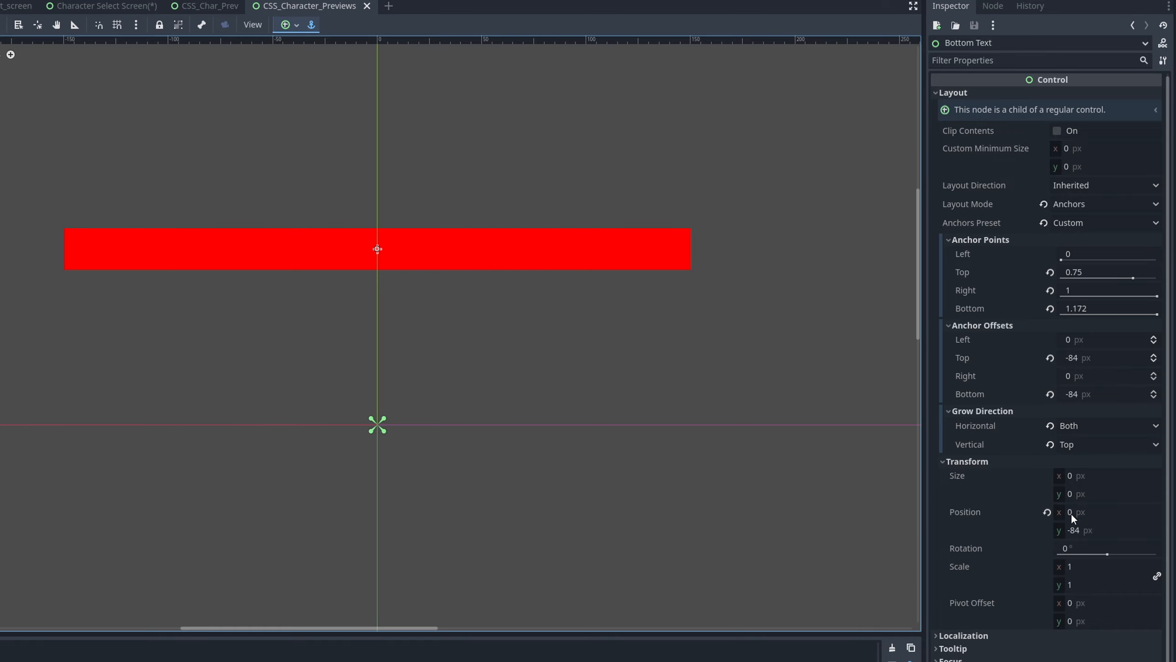
left_click(106, 123)
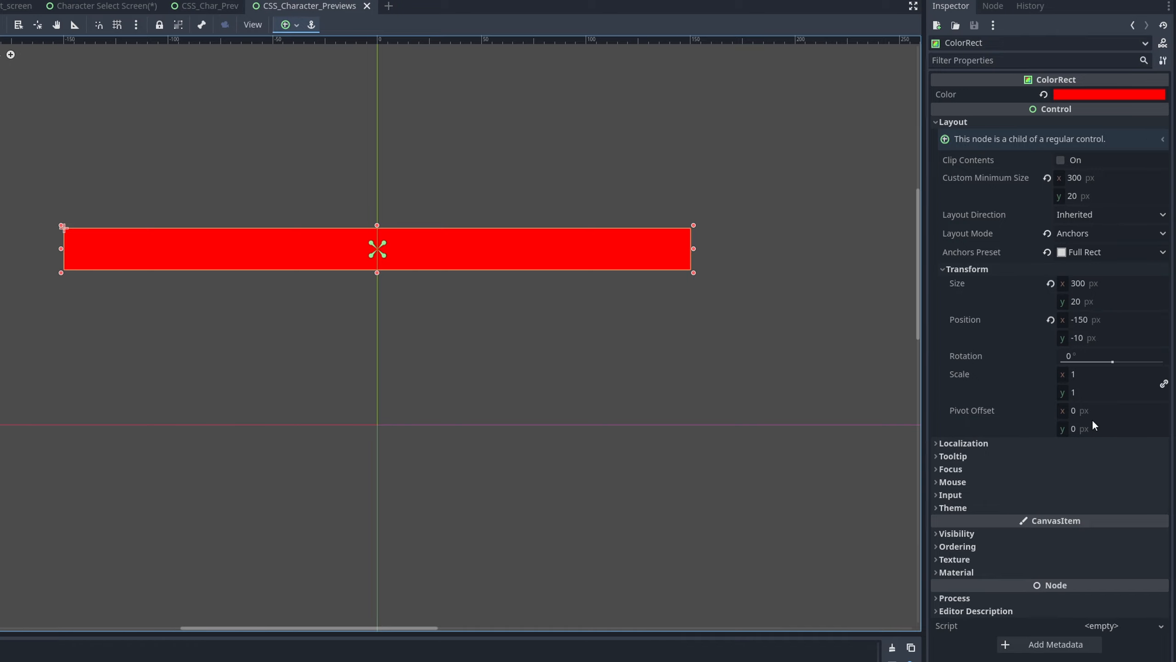
left_click(119, 142)
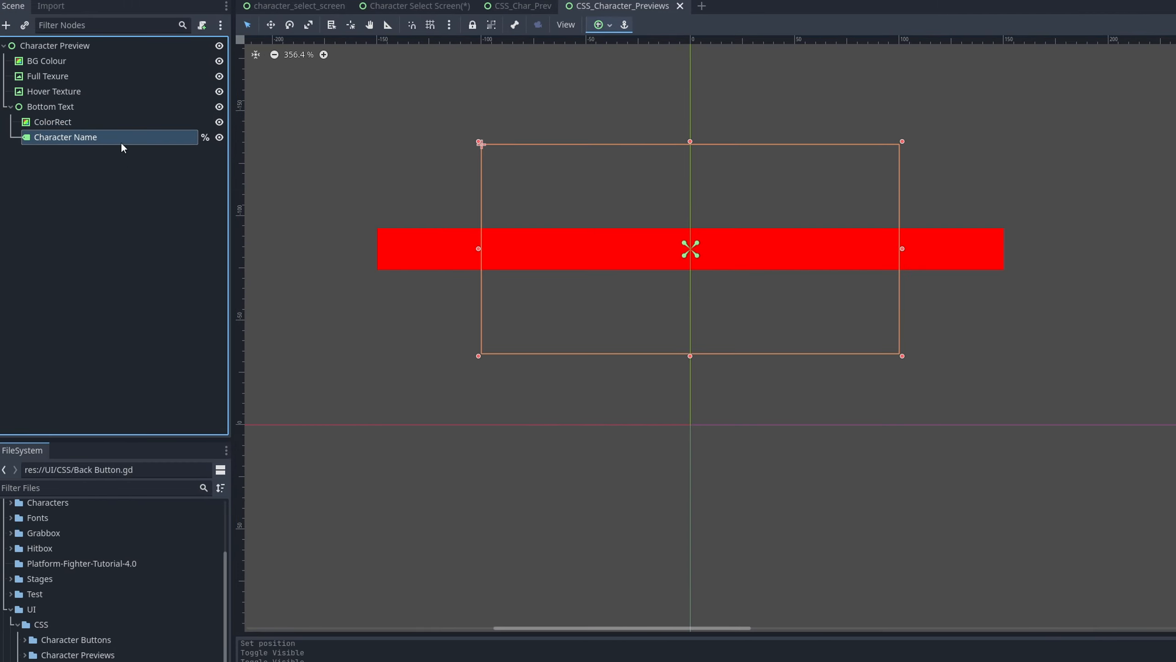
left_click(1106, 463)
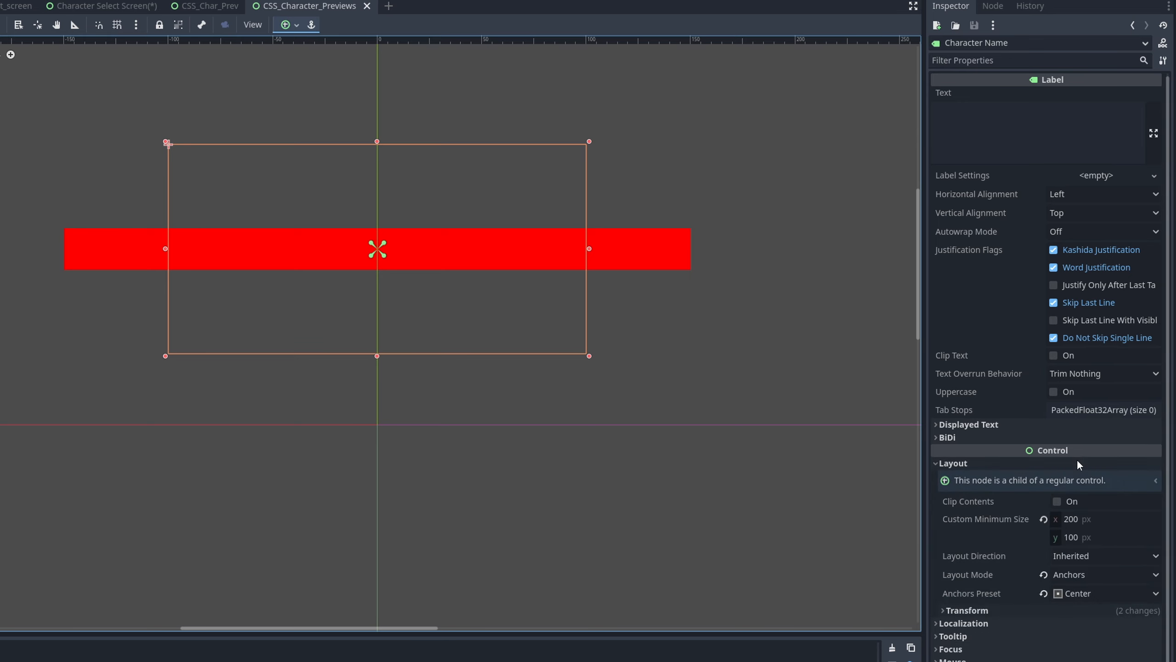
scroll(958, 420, "down", 2)
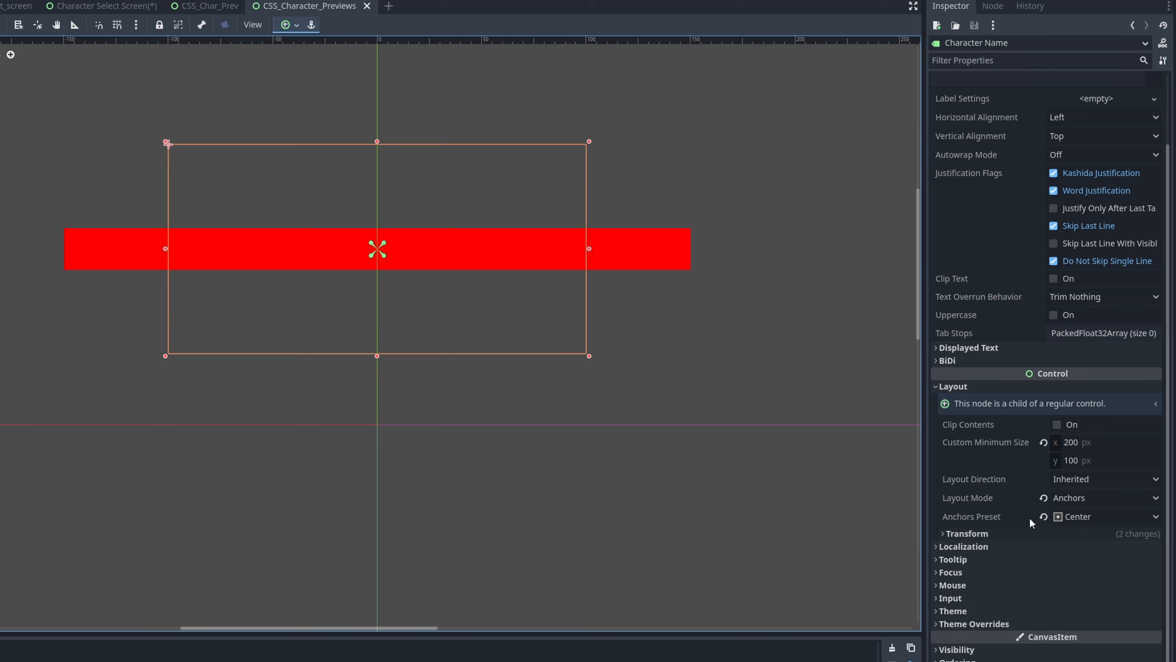
left_click(967, 533)
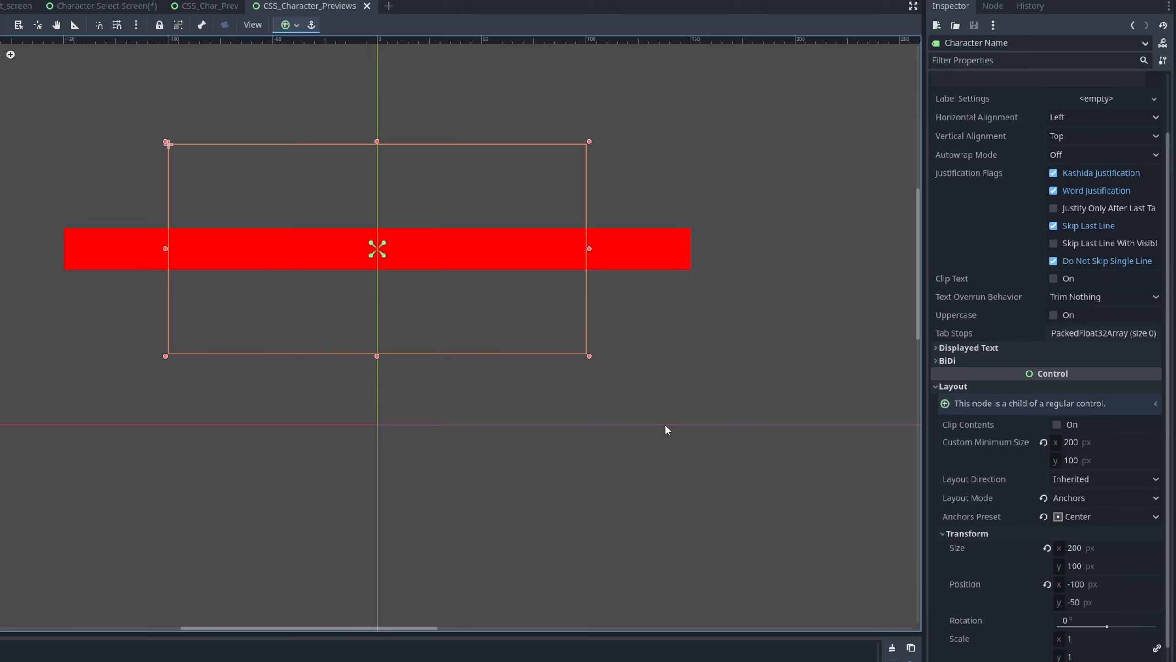
scroll(501, 341, "up", 1)
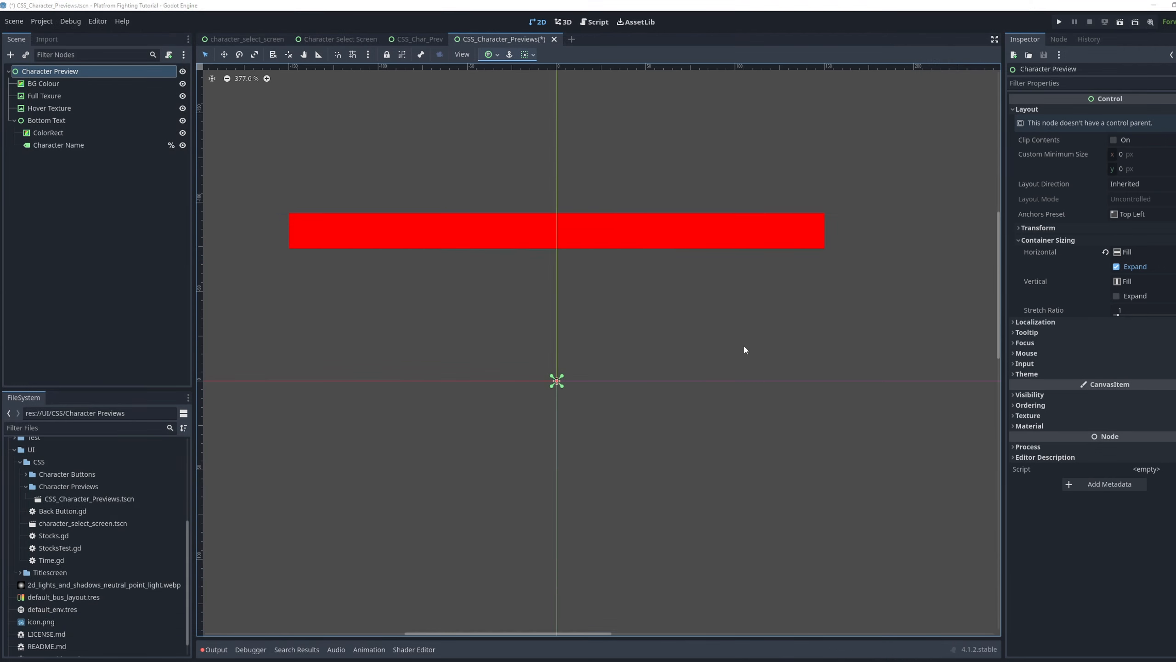
Attach a new script CSS_Character_Previews.gd to Character Preview and replace its template code with the copied character preview script
left_click(168, 59)
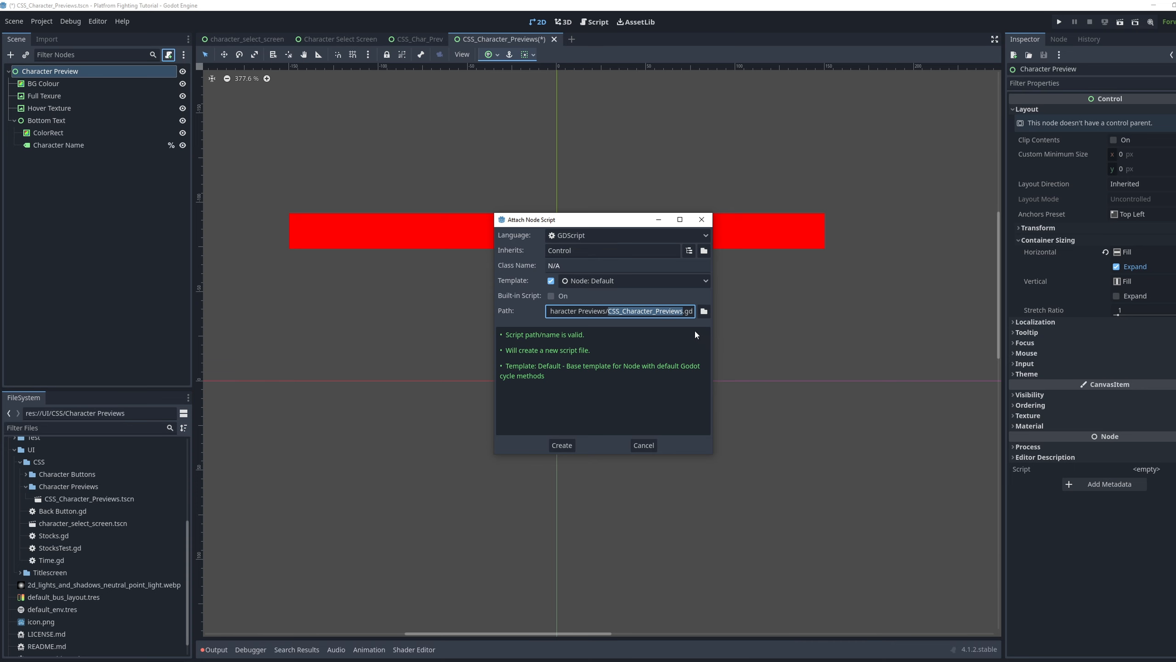
left_click(562, 446)
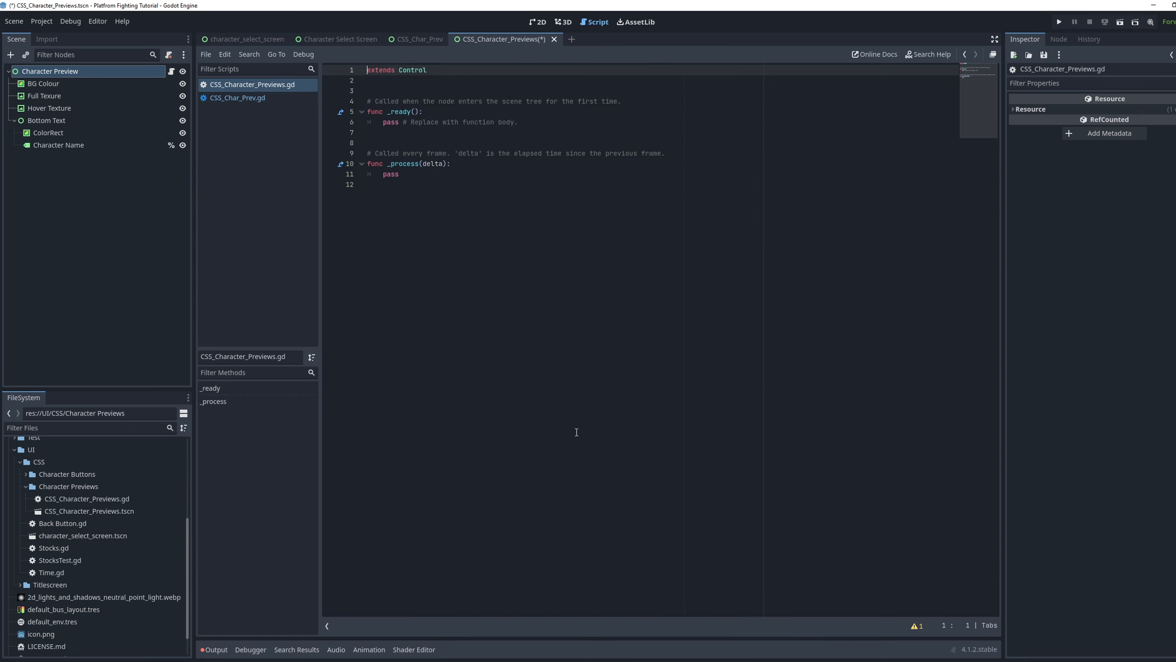
left_click_drag(581, 435, 353, 75)
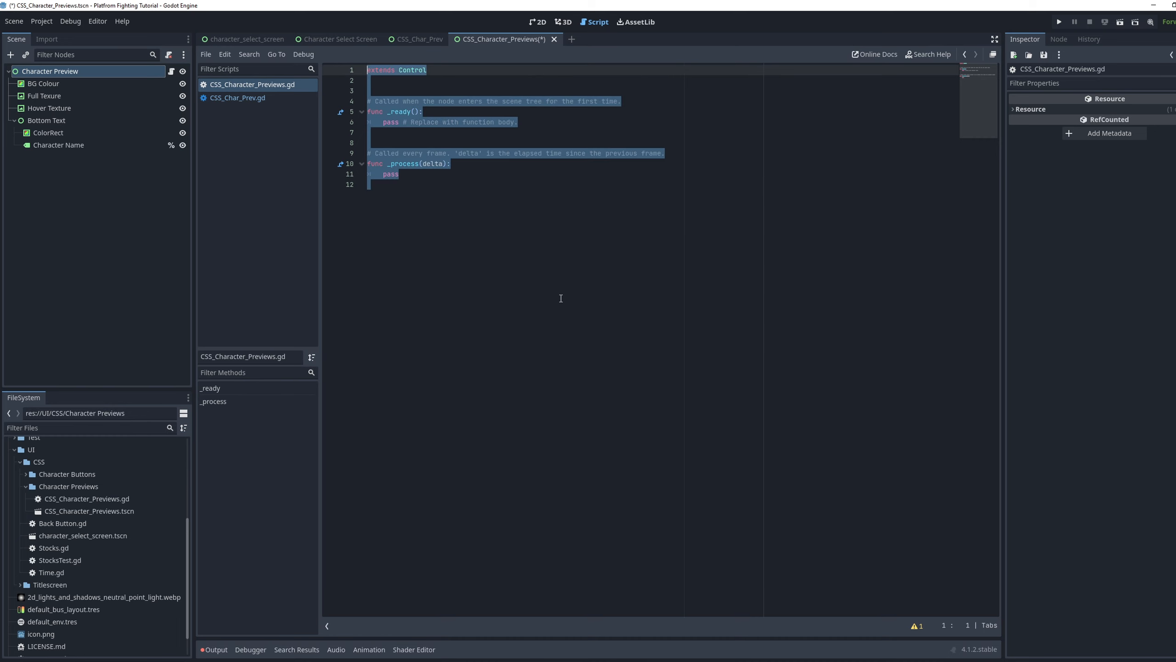
key("ctrl+v")
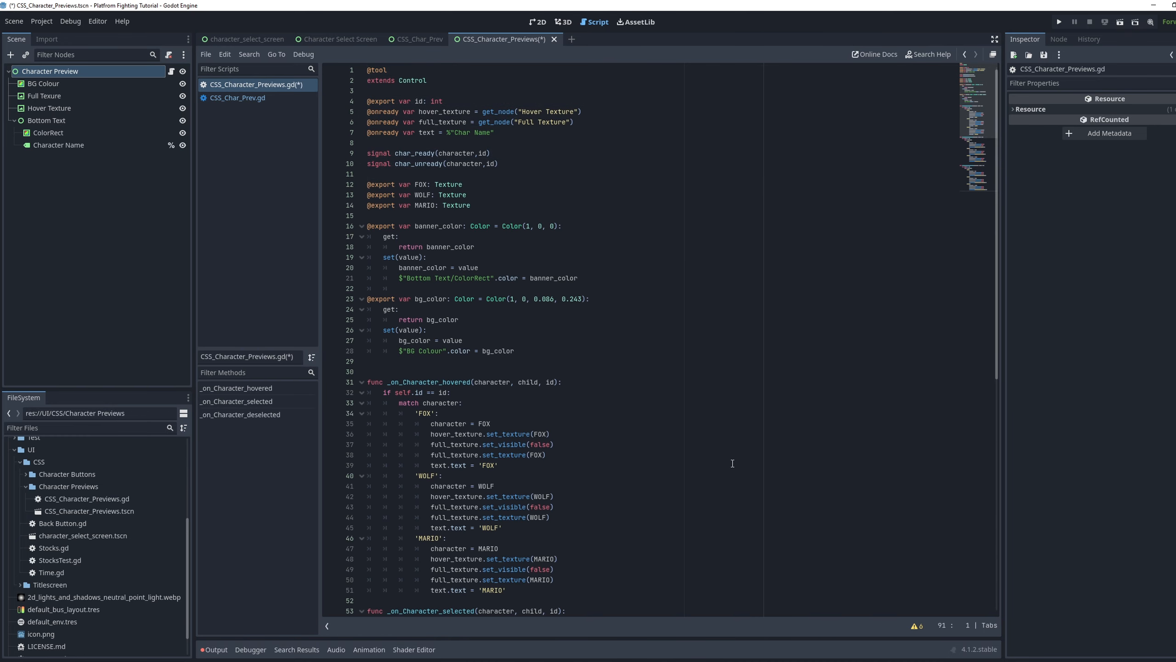
Change the unique-name reference of the text variable on line 7 to "Character Name"
scroll(731, 463, "down", 13)
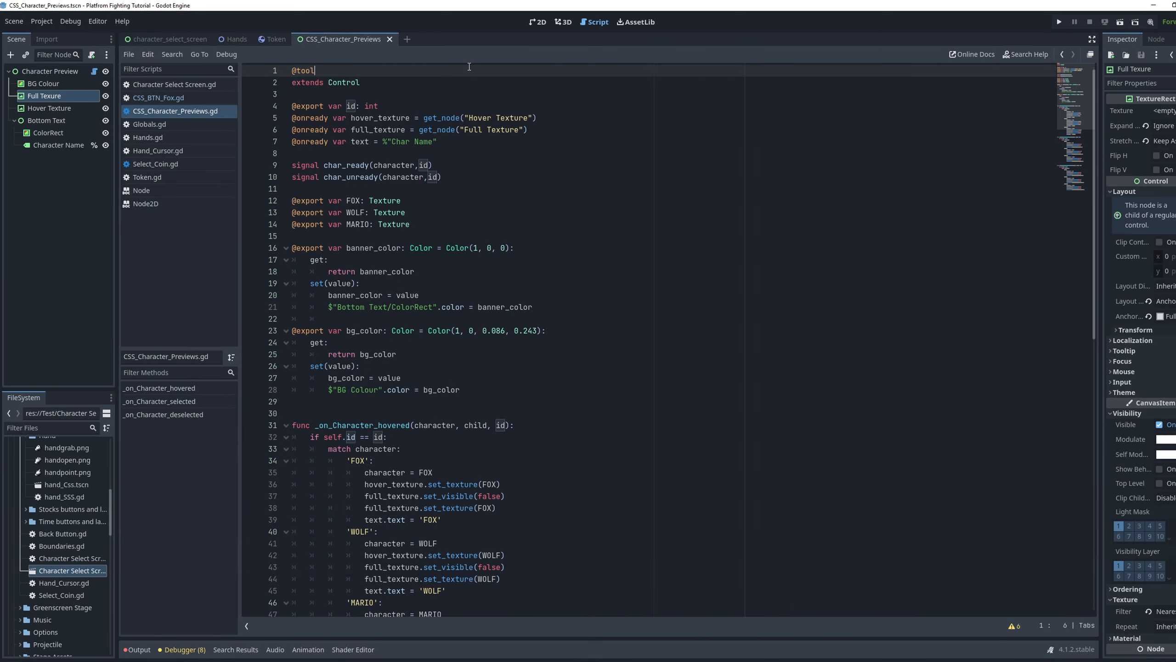
left_click(406, 140)
type("acter")
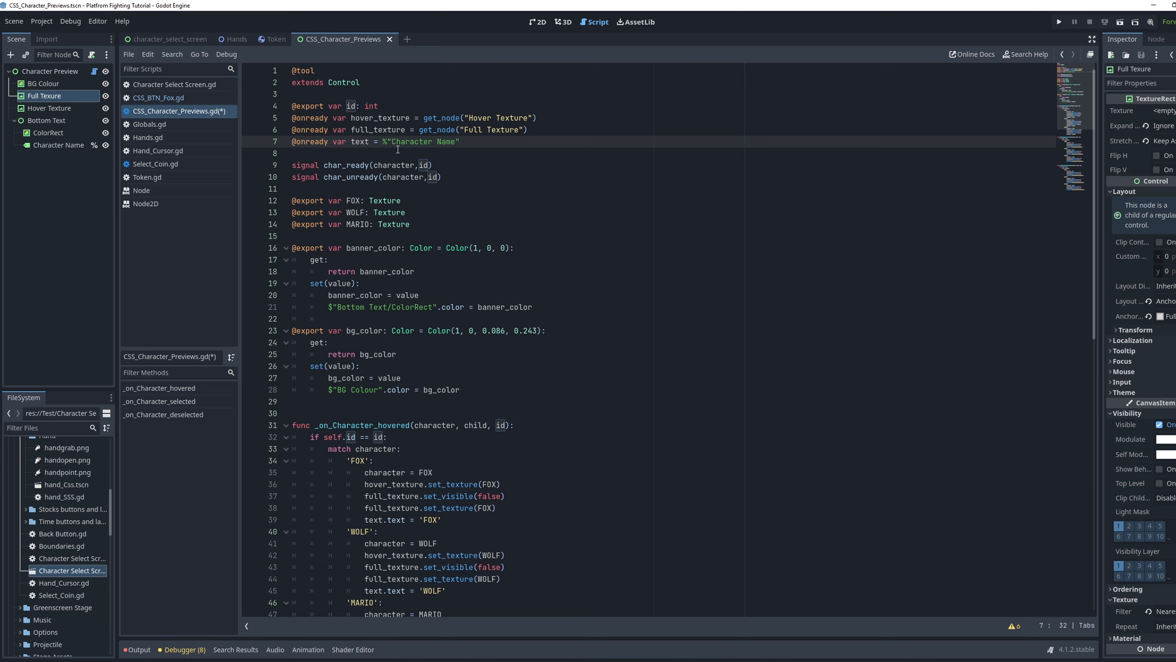
Rename the misspelled Full Texure node Full Texture to match the node path in the script, and save
double_click(502, 130)
double_click(52, 96)
left_click(53, 96)
type("t")
key("Return")
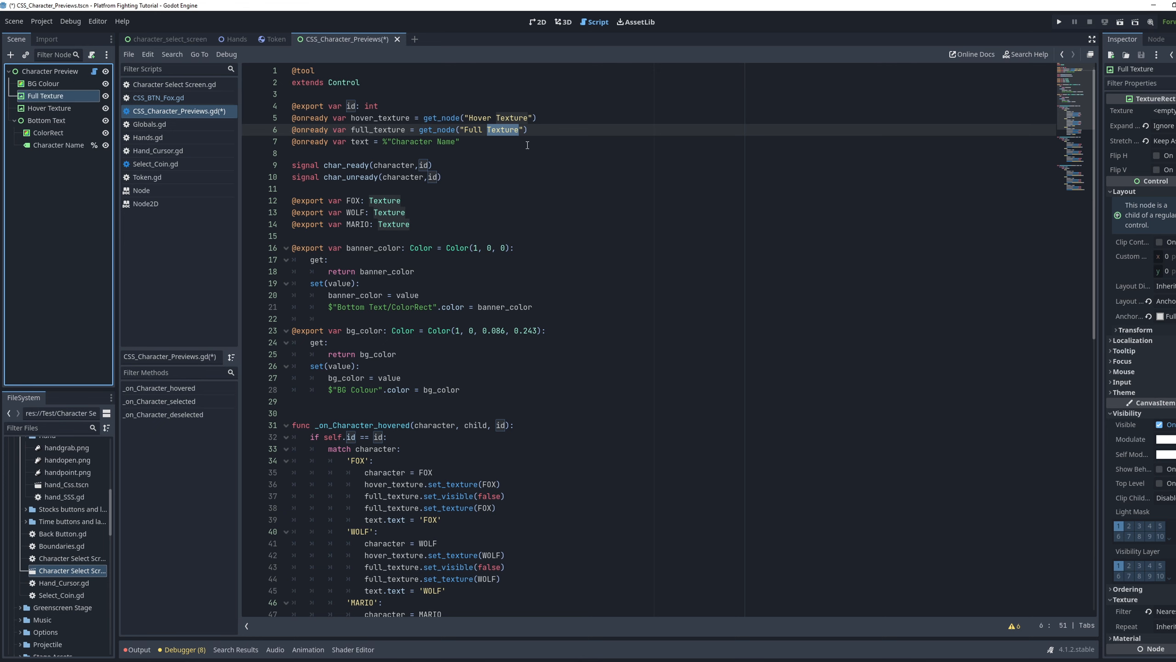
left_click(486, 148)
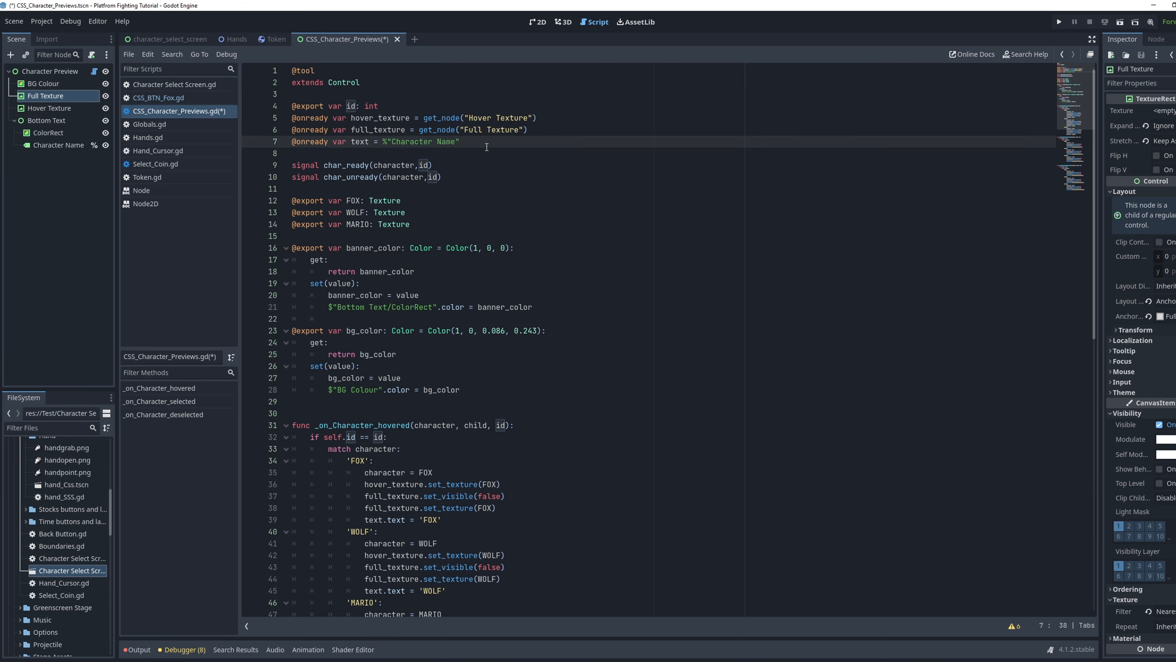
key("ctrl+s")
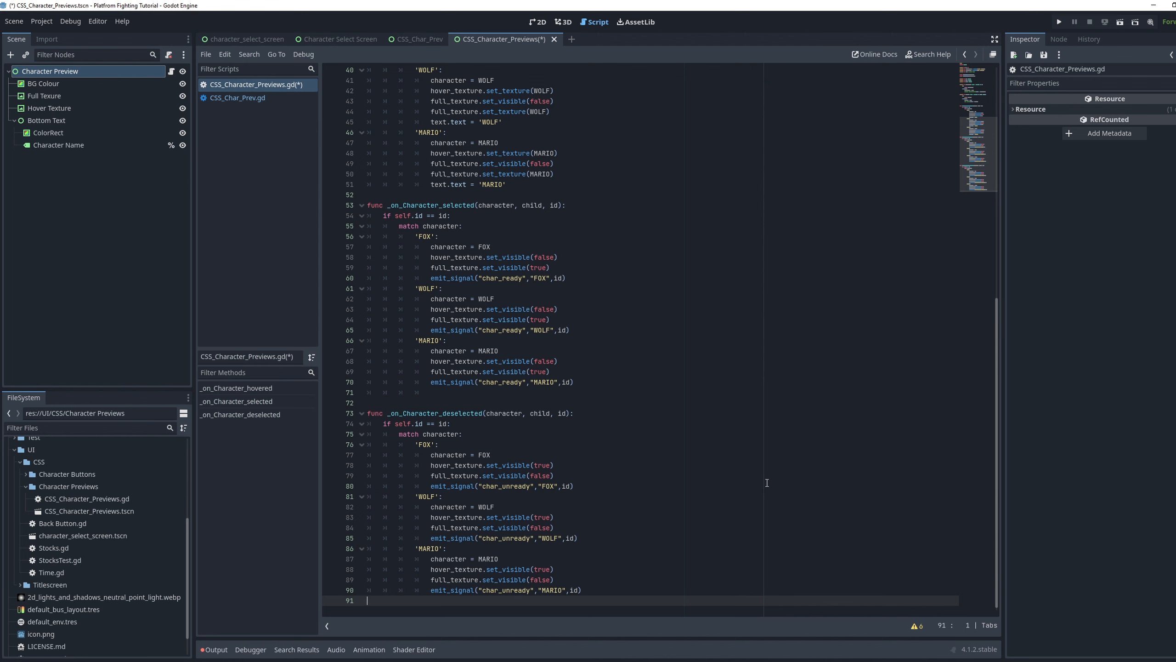
Examine the script's FOX, WOLF and MARIO texture exports and its character hovered, selected and deselected functions
scroll(767, 482, "up", 8)
scroll(764, 482, "up", 5)
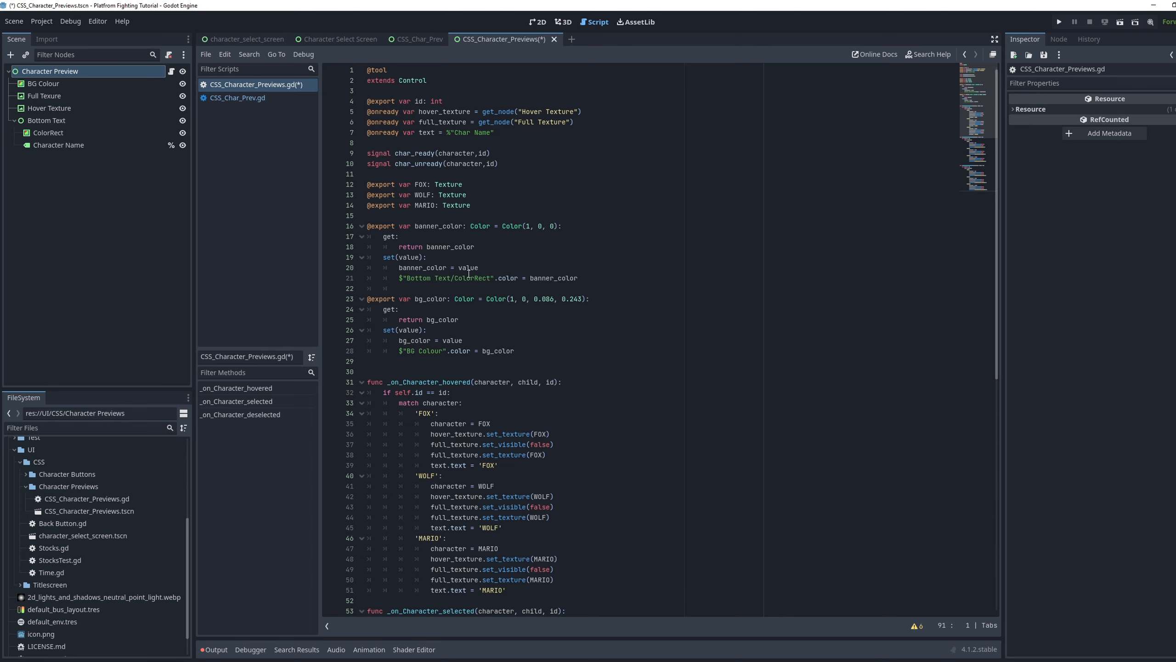
left_click_drag(514, 209, 353, 189)
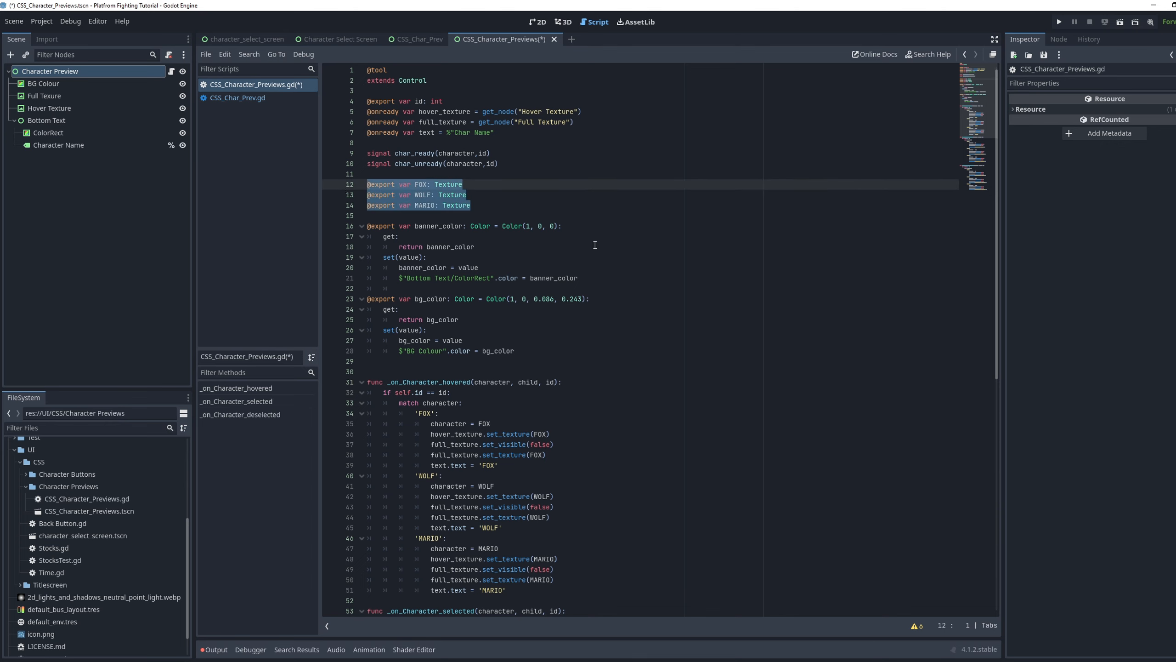
scroll(597, 268, "down", 7)
left_click_drag(560, 371, 306, 160)
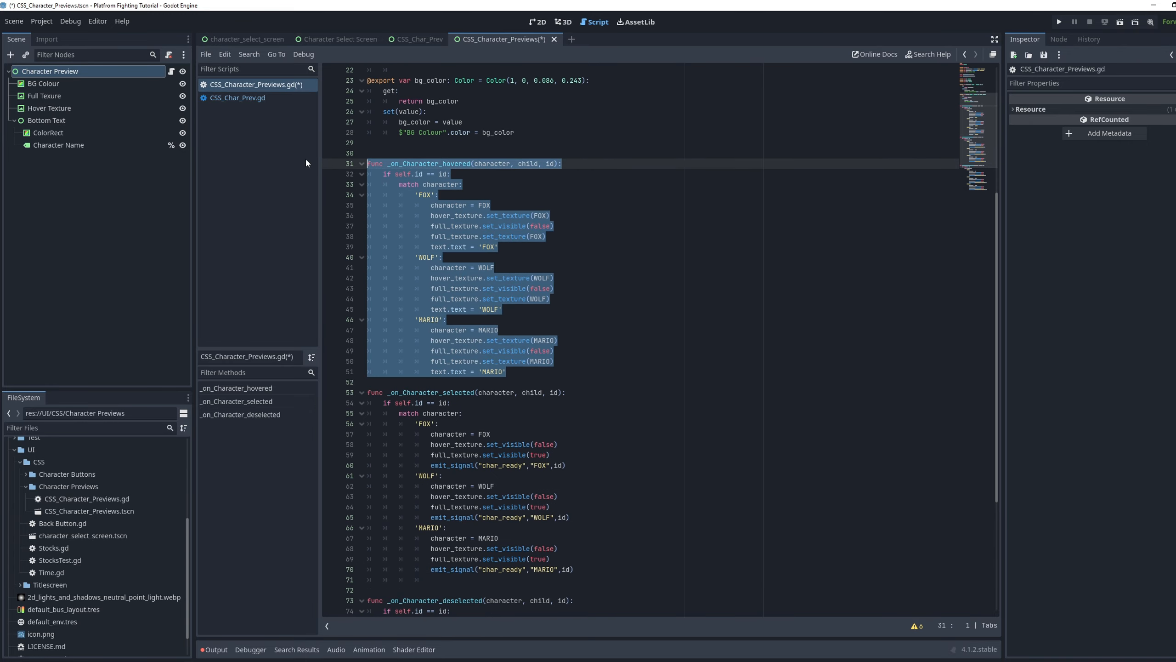
left_click_drag(627, 574, 342, 396)
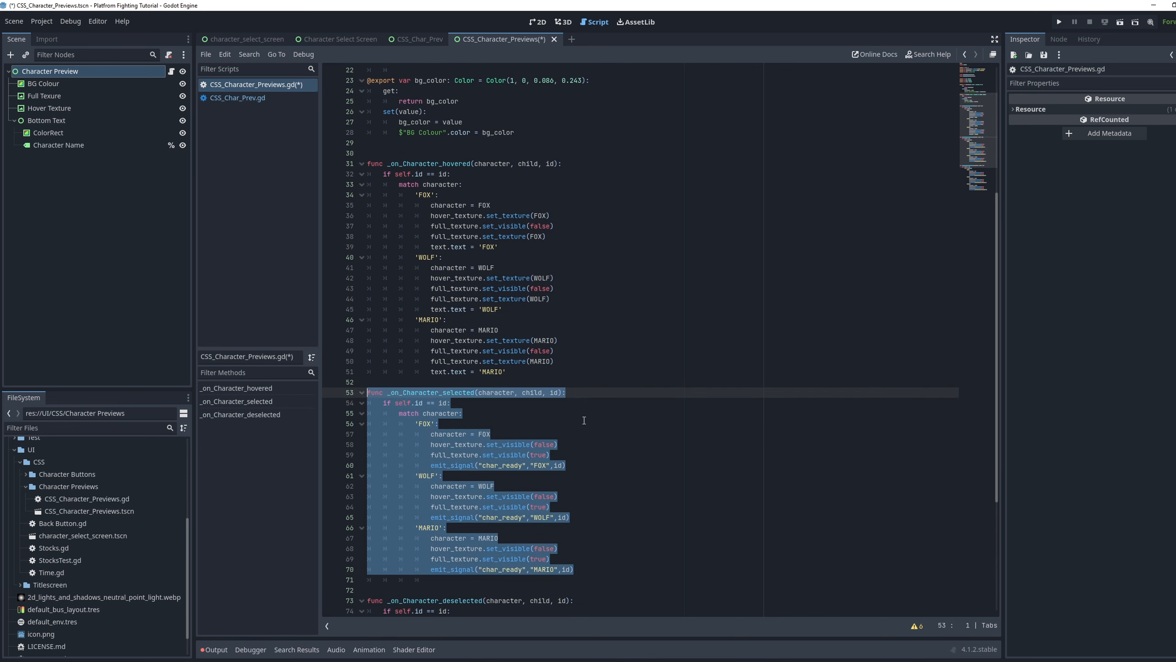
scroll(584, 420, "down", 6)
left_click_drag(604, 595, 369, 402)
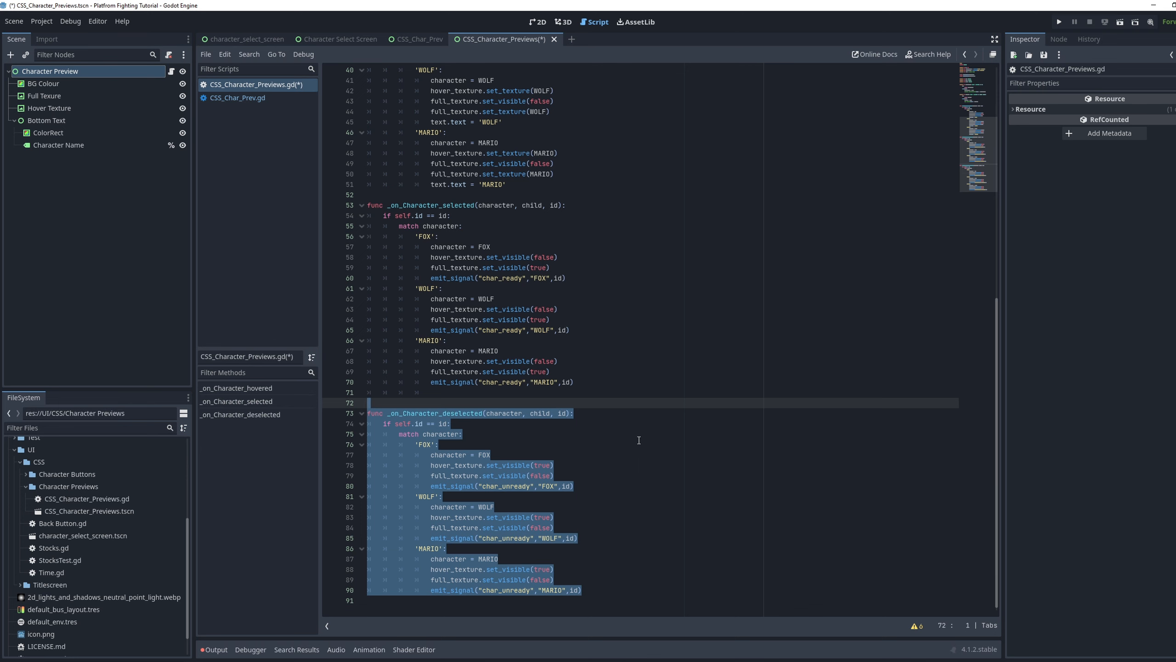
scroll(630, 444, "up", 13)
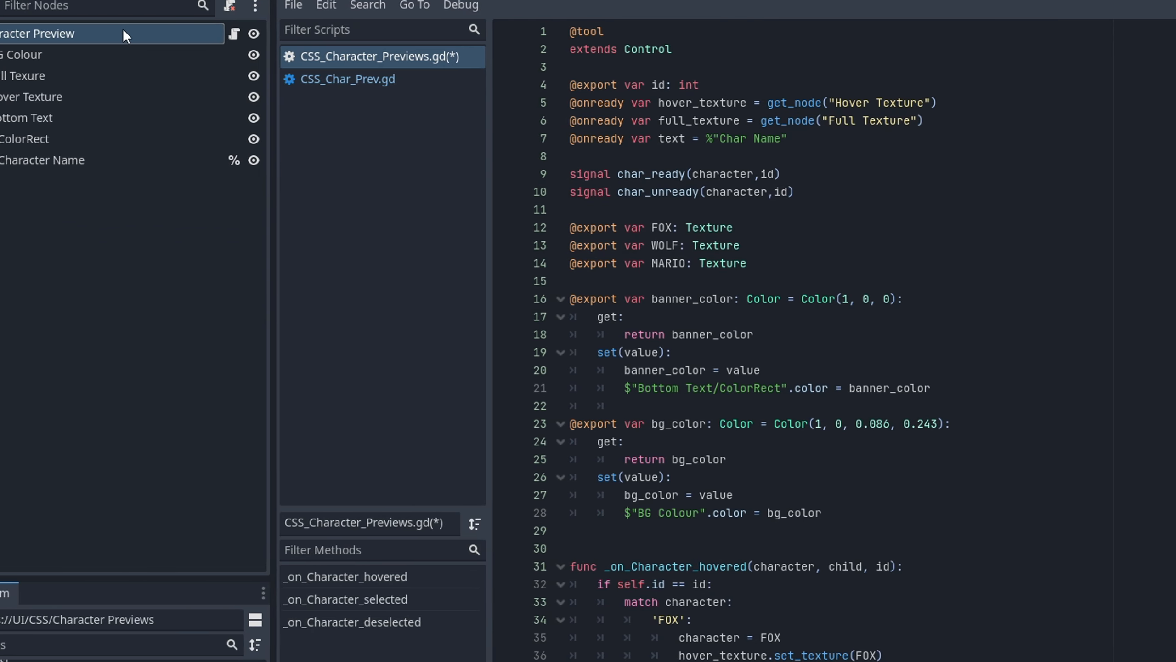
Assign the Fox and Wolf character select images to Character Preview's matching textures, and view the character_select_screen scene in 2D
left_click(128, 34)
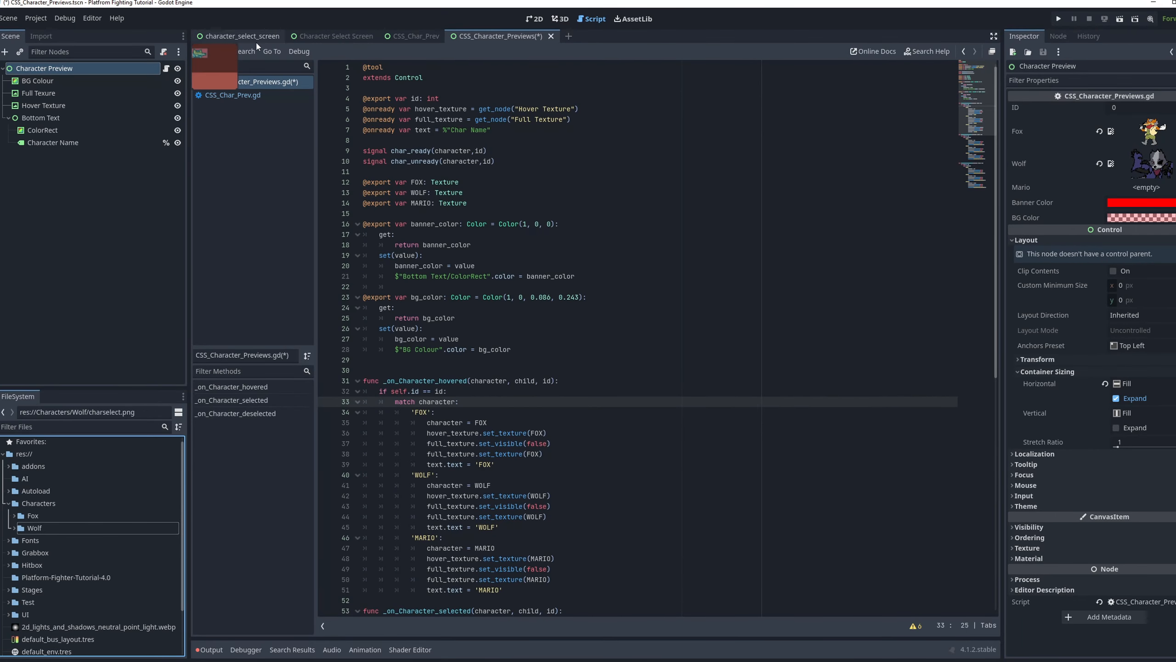
left_click(213, 34)
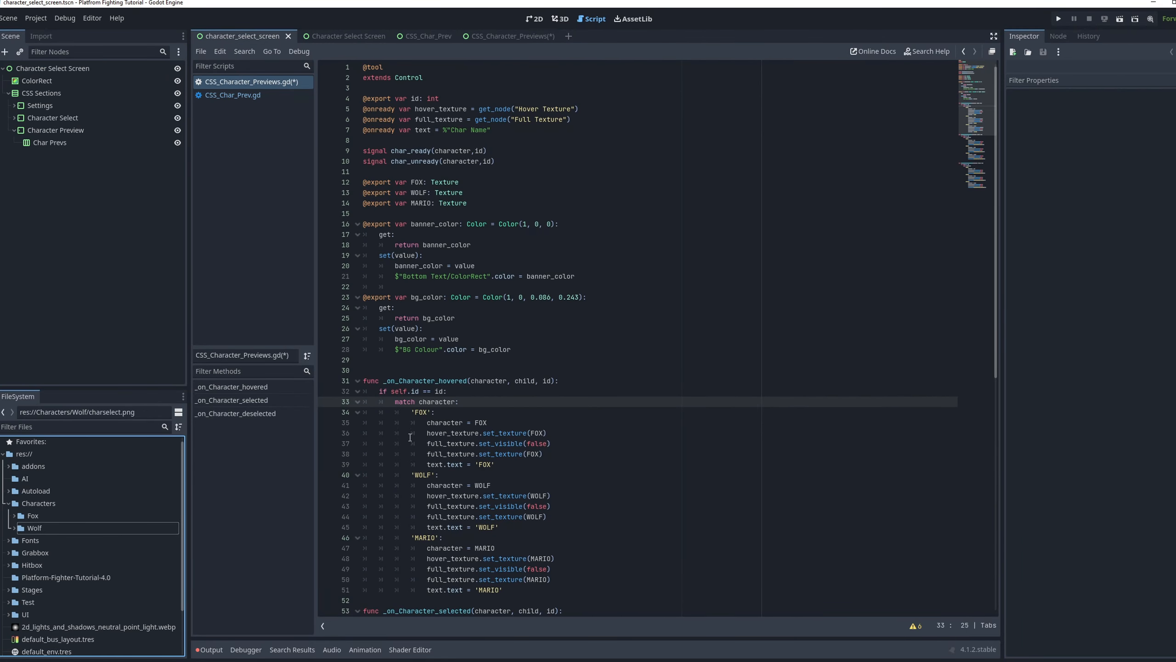
left_click(537, 20)
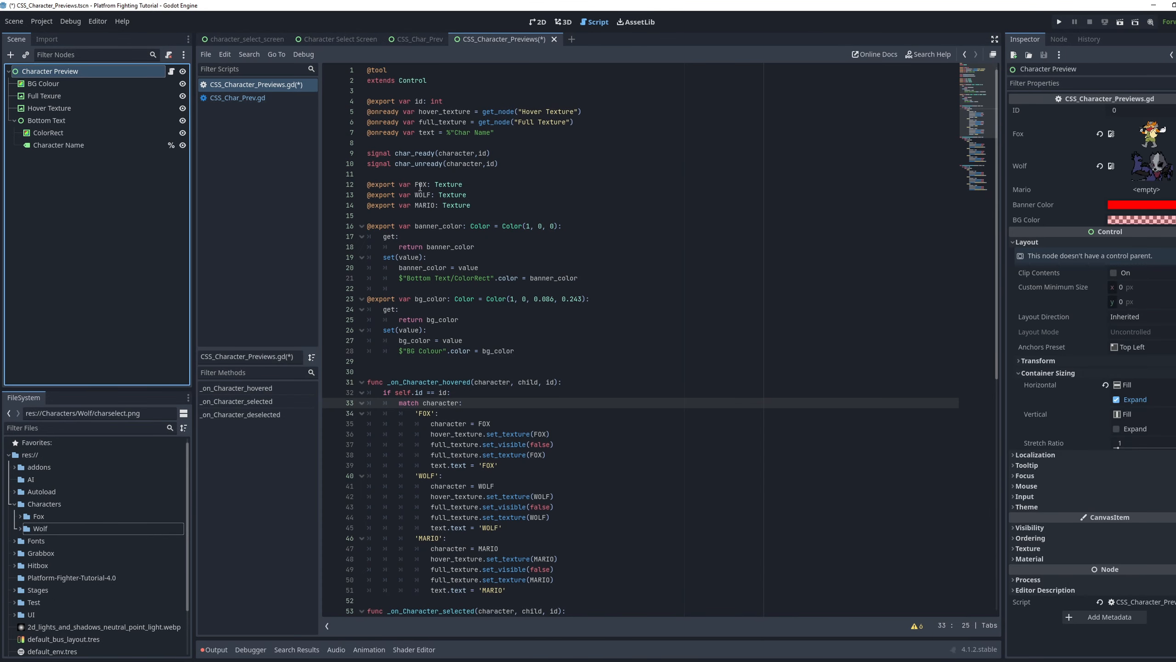
Examine the FOX branches of the hovered, selected and deselected functions in the character preview script
scroll(419, 187, "down", 3)
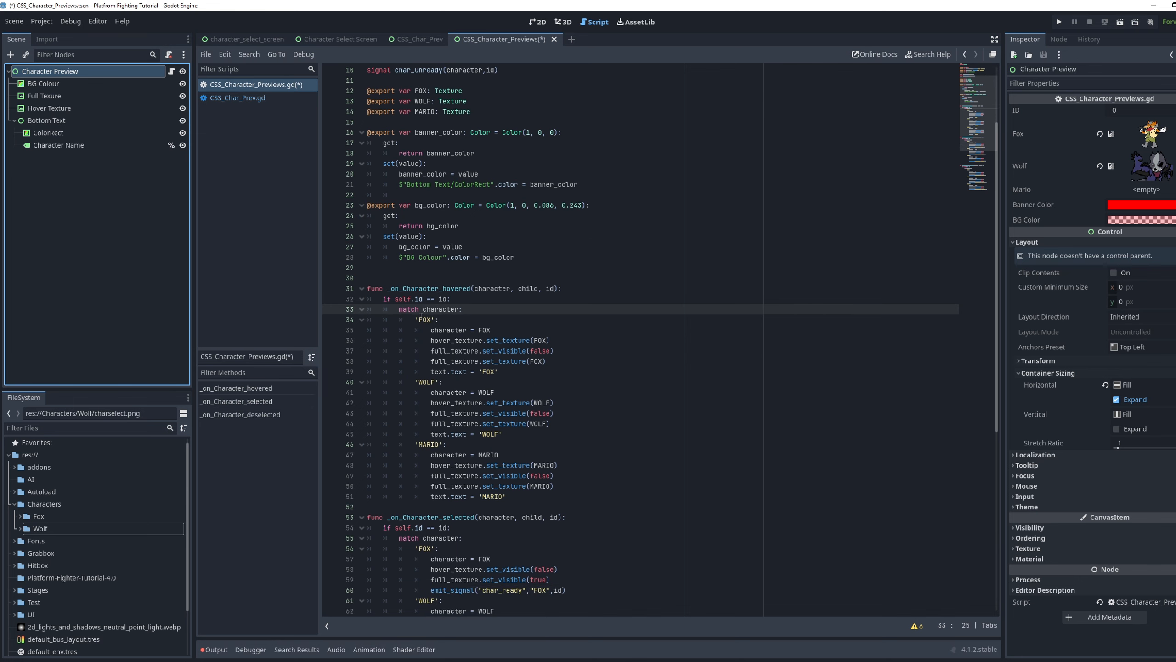
left_click_drag(568, 362, 399, 310)
scroll(580, 376, "down", 7)
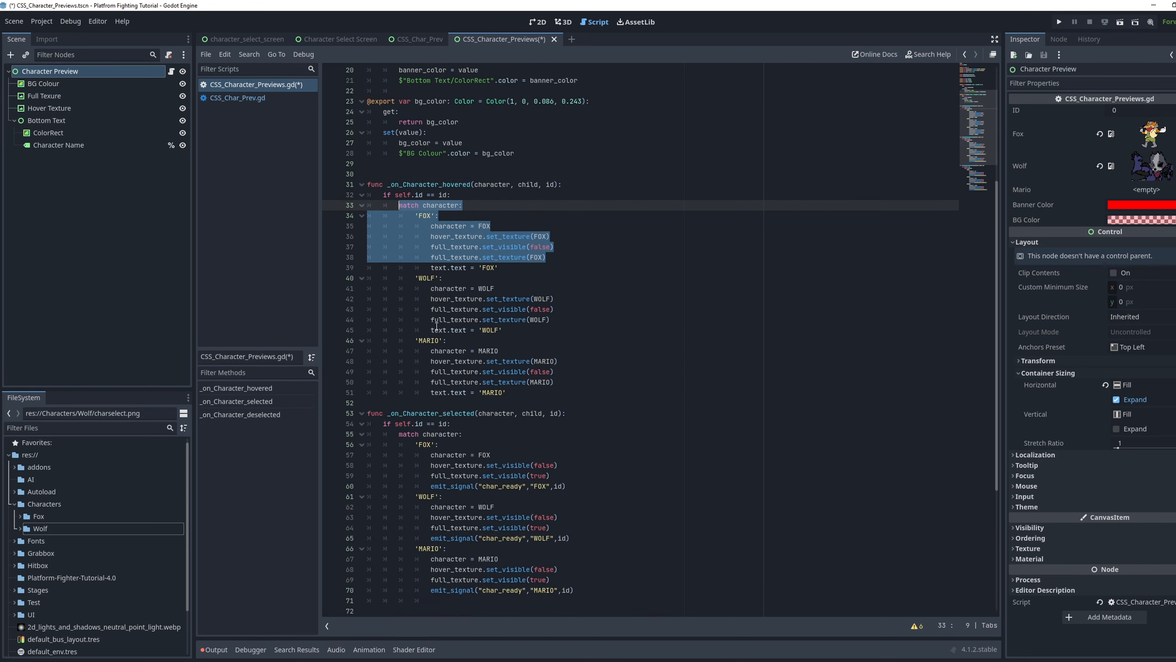
left_click_drag(580, 376, 368, 309)
scroll(489, 357, "down", 3)
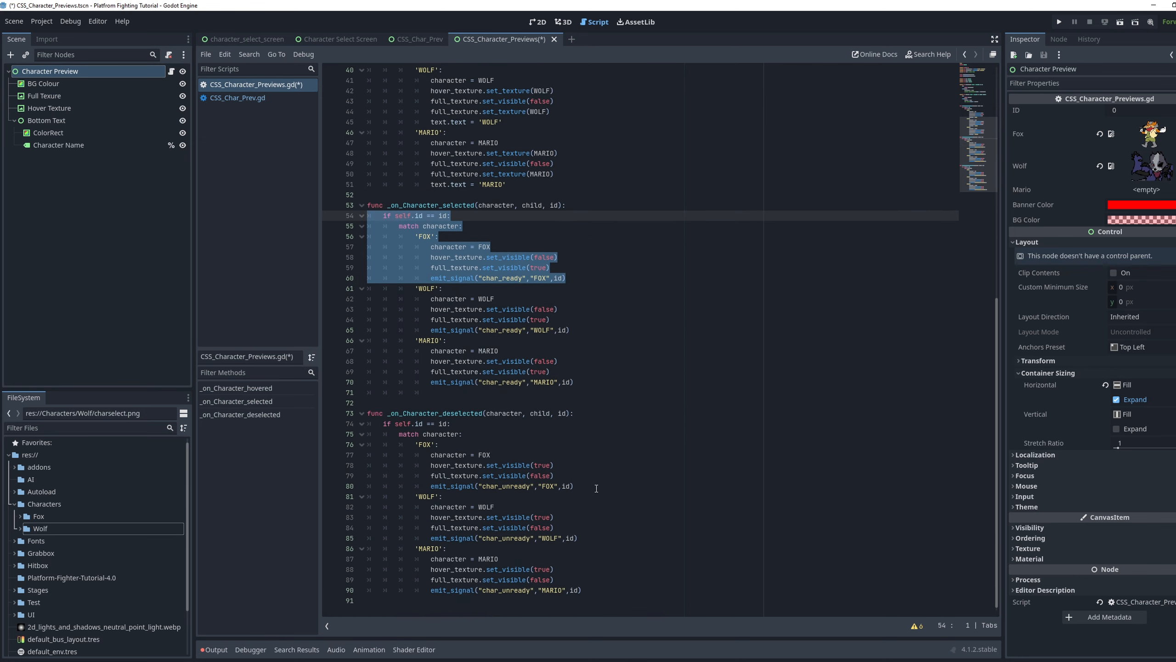
left_click_drag(597, 488, 330, 437)
scroll(529, 364, "up", 13)
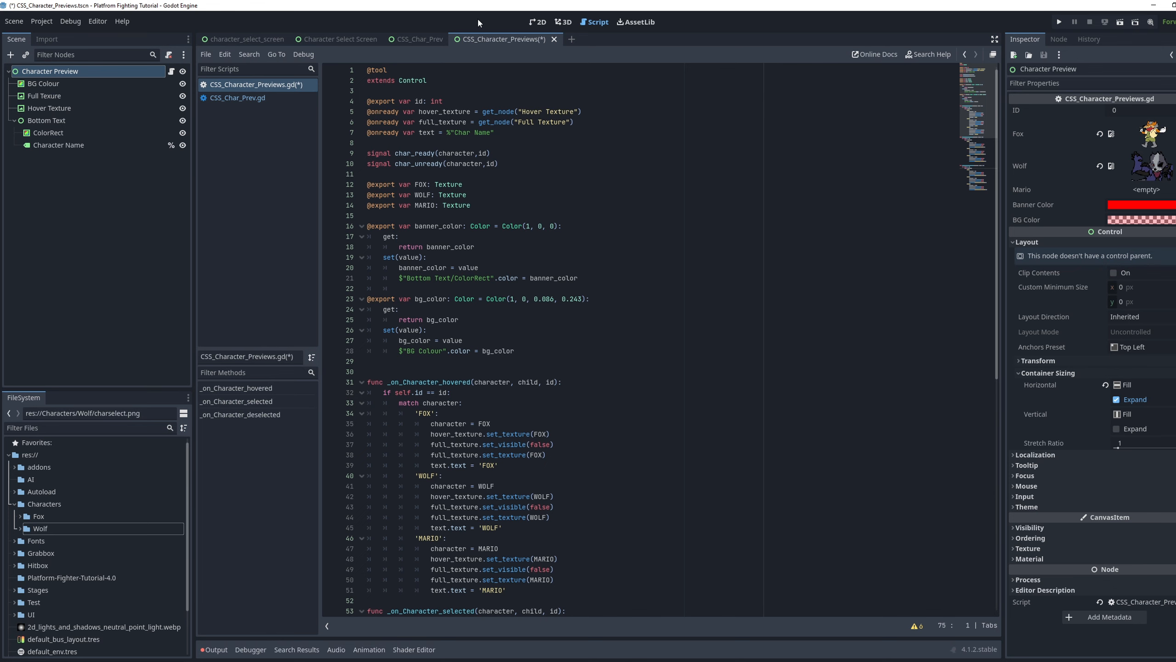
Set Character Preview's Banner Color to blue and its BG Color to a semi-transparent blue
left_click(537, 21)
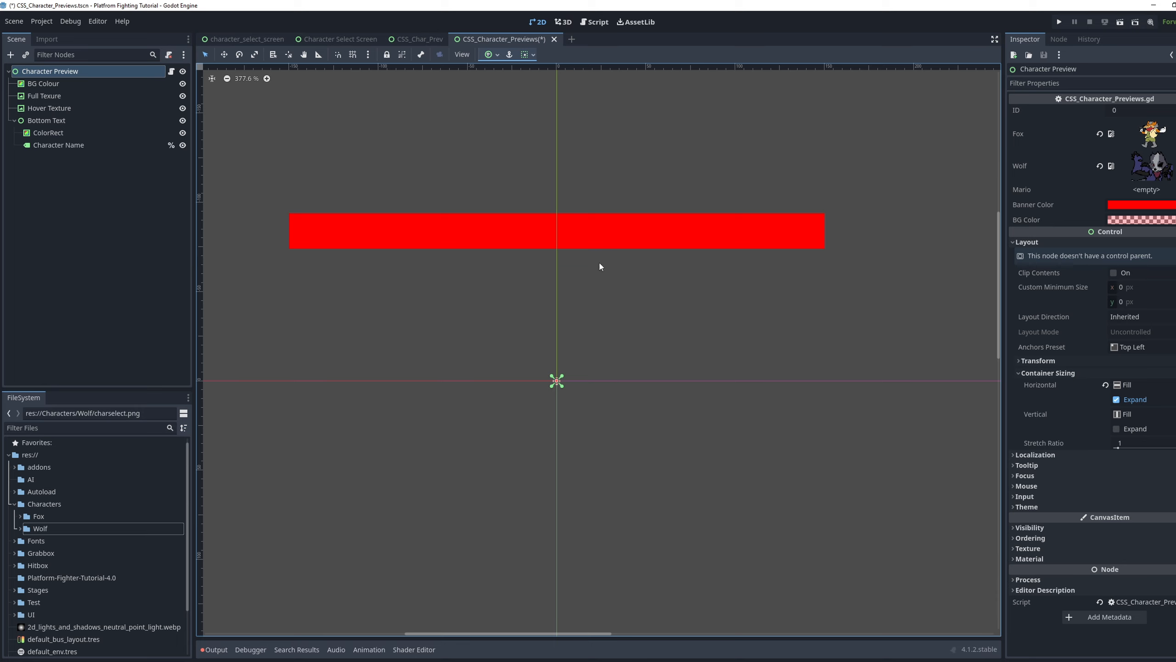
left_click(1121, 204)
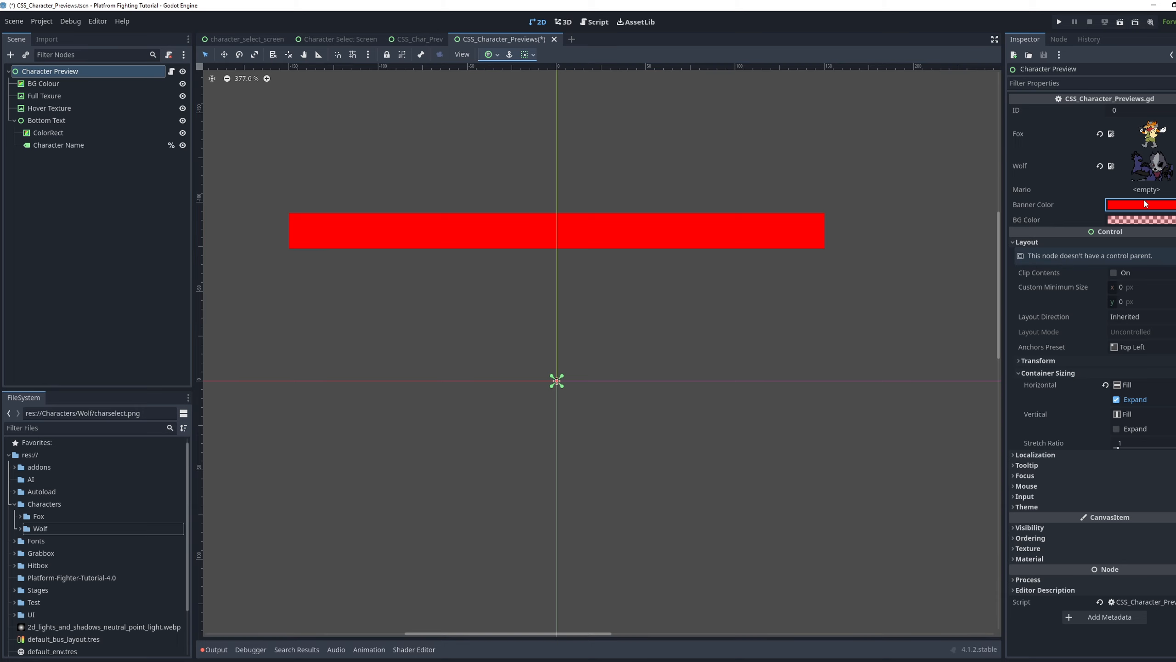
left_click(1100, 221)
left_click(1084, 209)
left_click(1138, 219)
left_click(1101, 237)
left_click(1064, 208)
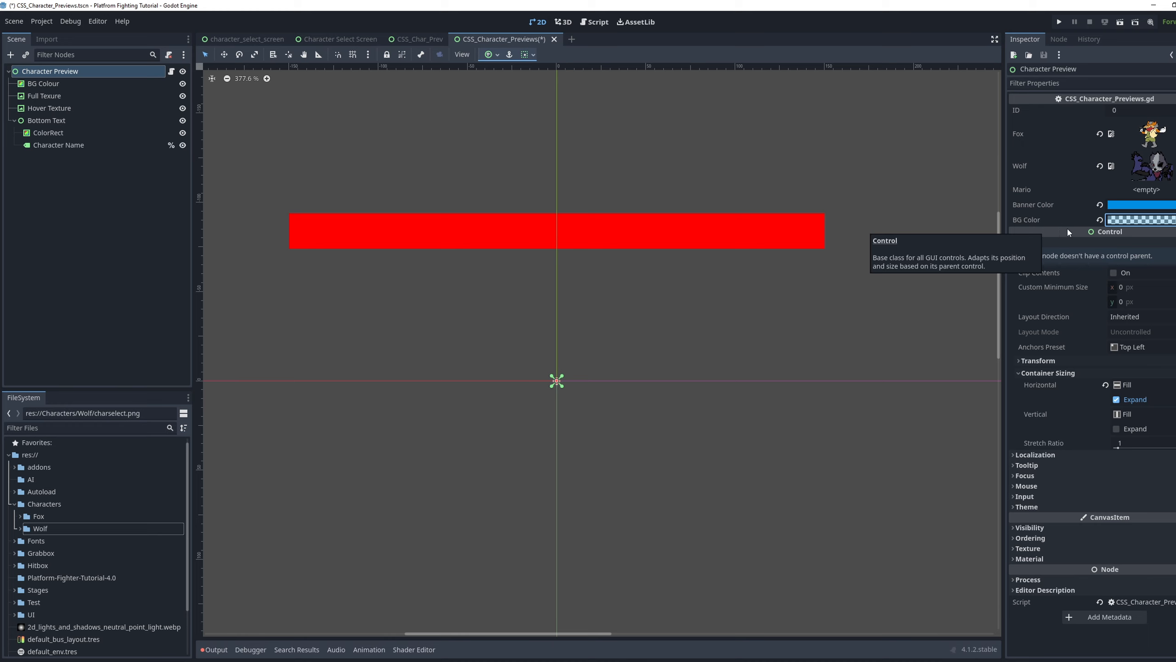
Save the CSS_Character_Previews scene, close it and reopen it to refresh its colours
left_click(983, 203)
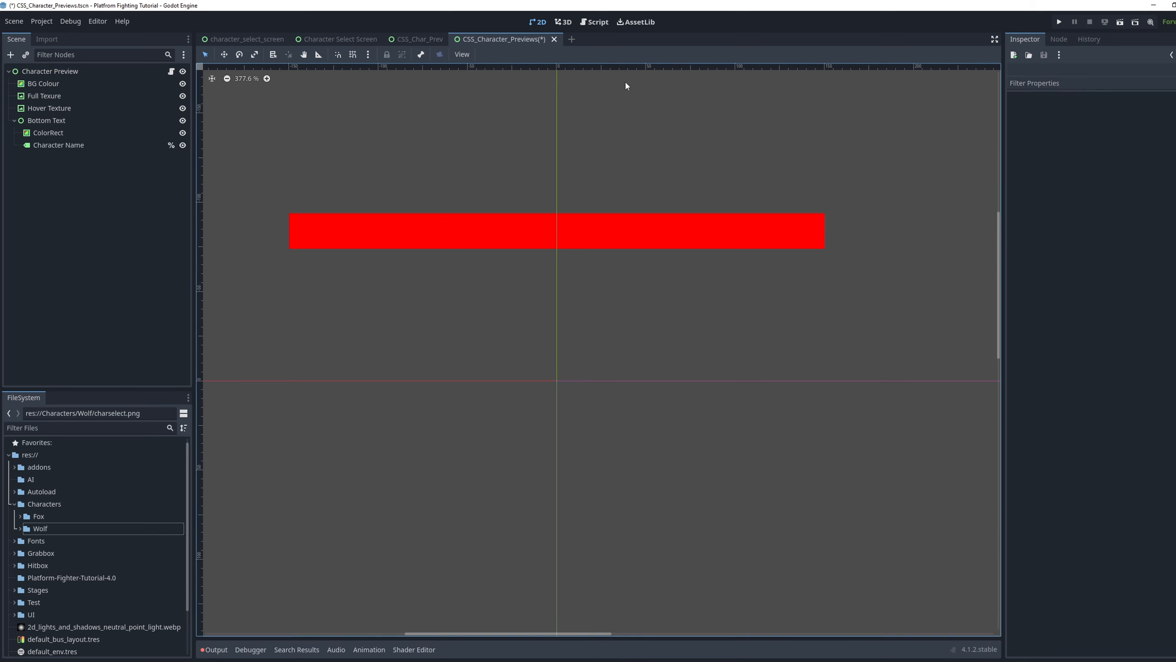
key("ctrl+s")
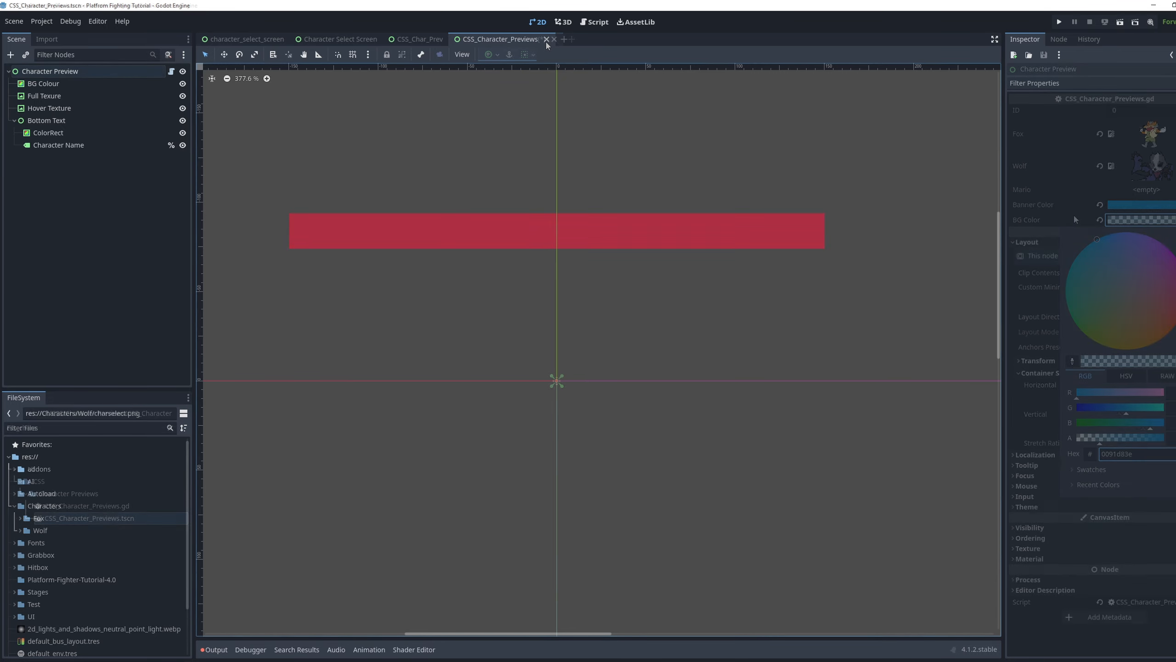
left_click(836, 167)
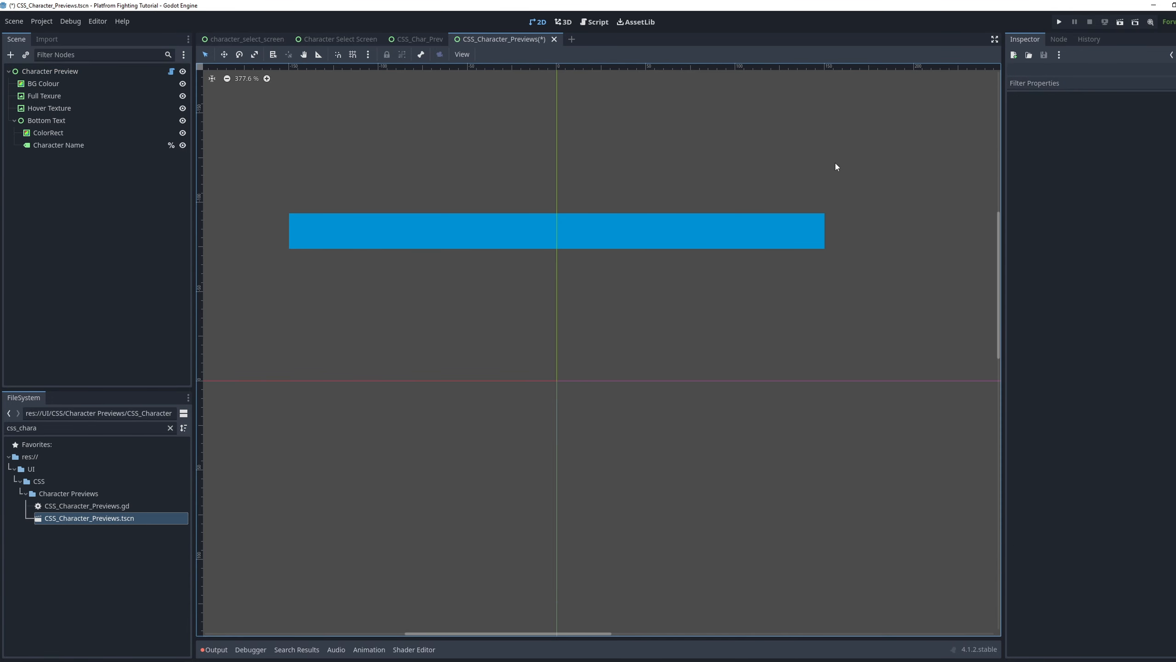
Try purple for Character Preview's Banner Color and a semi-transparent purple for its BG Color
left_click(132, 73)
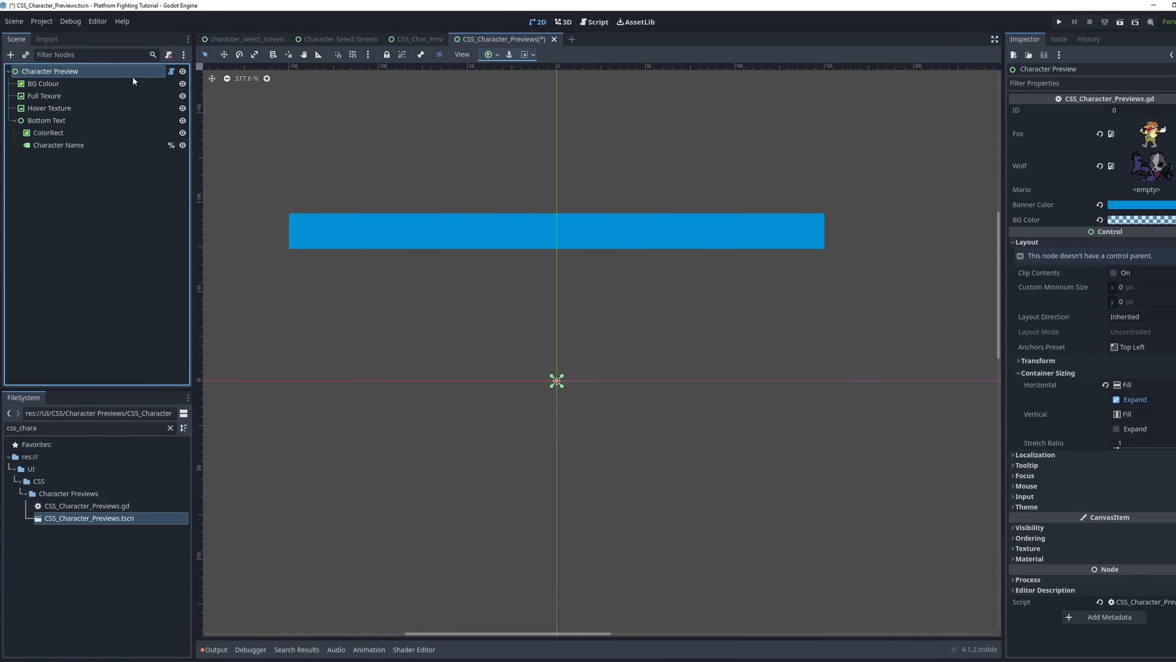
left_click(1142, 206)
left_click_drag(1137, 260, 1147, 203)
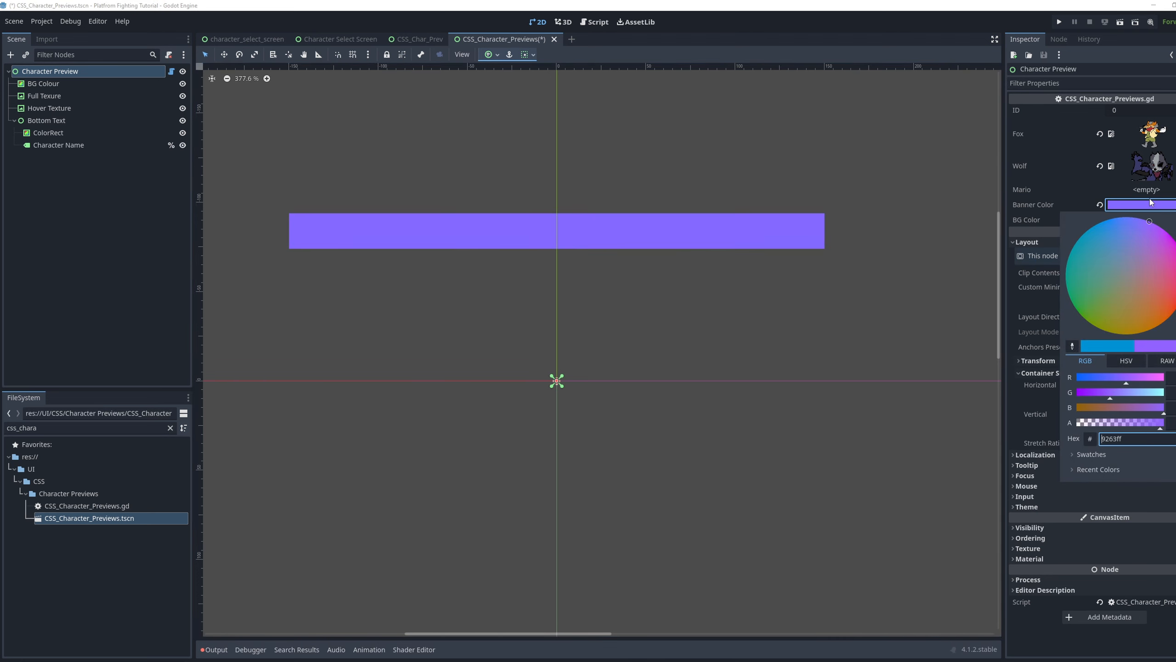
left_click(1072, 190)
left_click(1107, 220)
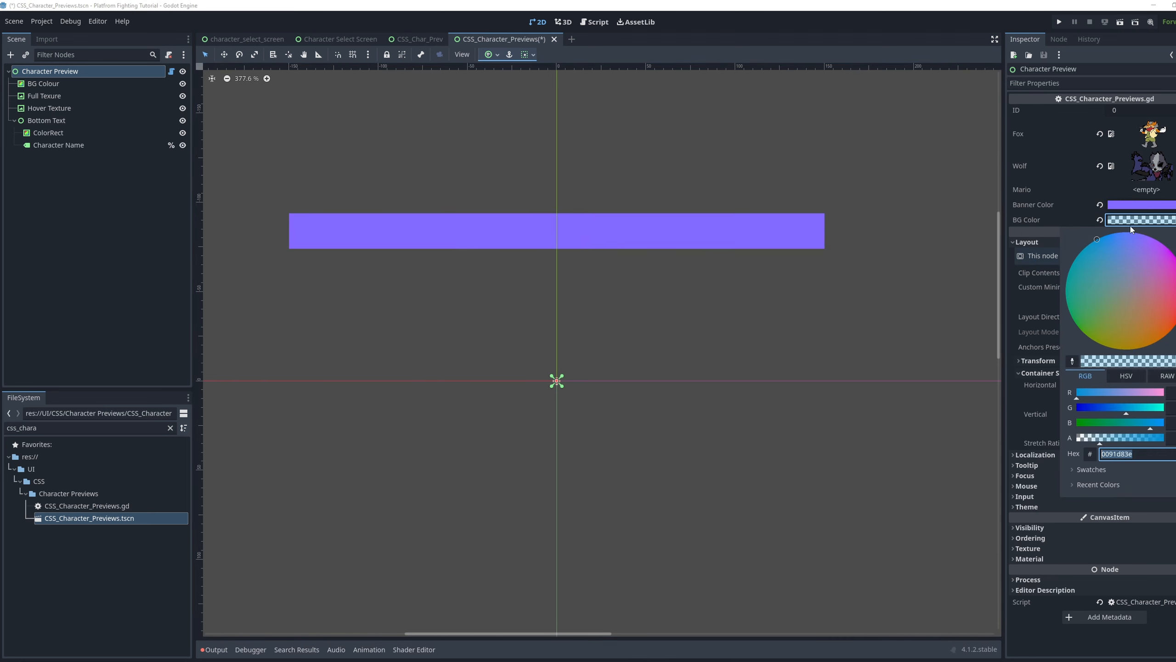
left_click(1026, 200)
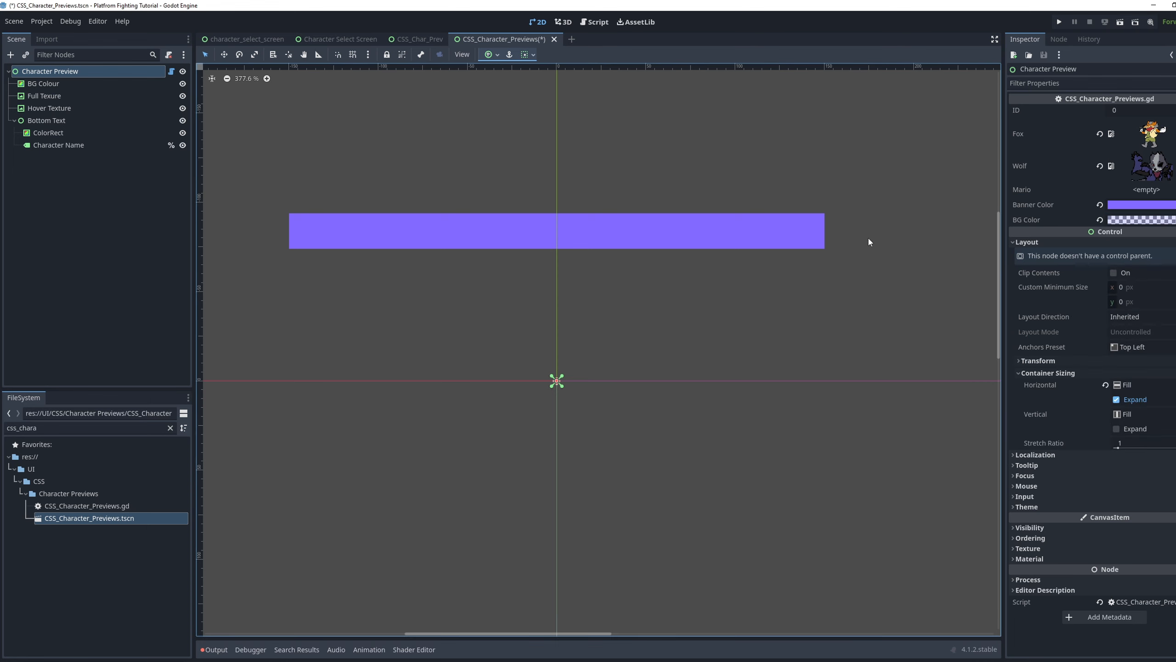
Reset Character Preview's Banner Color and BG Color to their default values
left_click(1100, 204)
left_click(1100, 220)
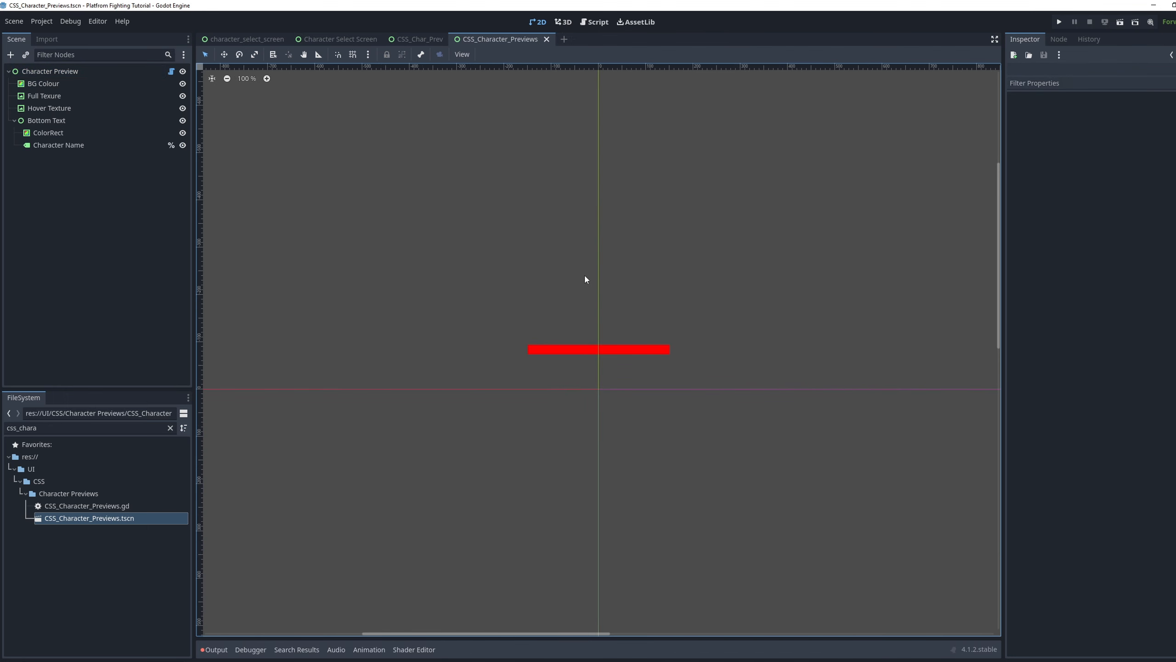
In the character_select_screen scene, instantiate the CSS_Character_Previews scene as a child of Char Prevs
left_click(234, 40)
left_click(61, 133)
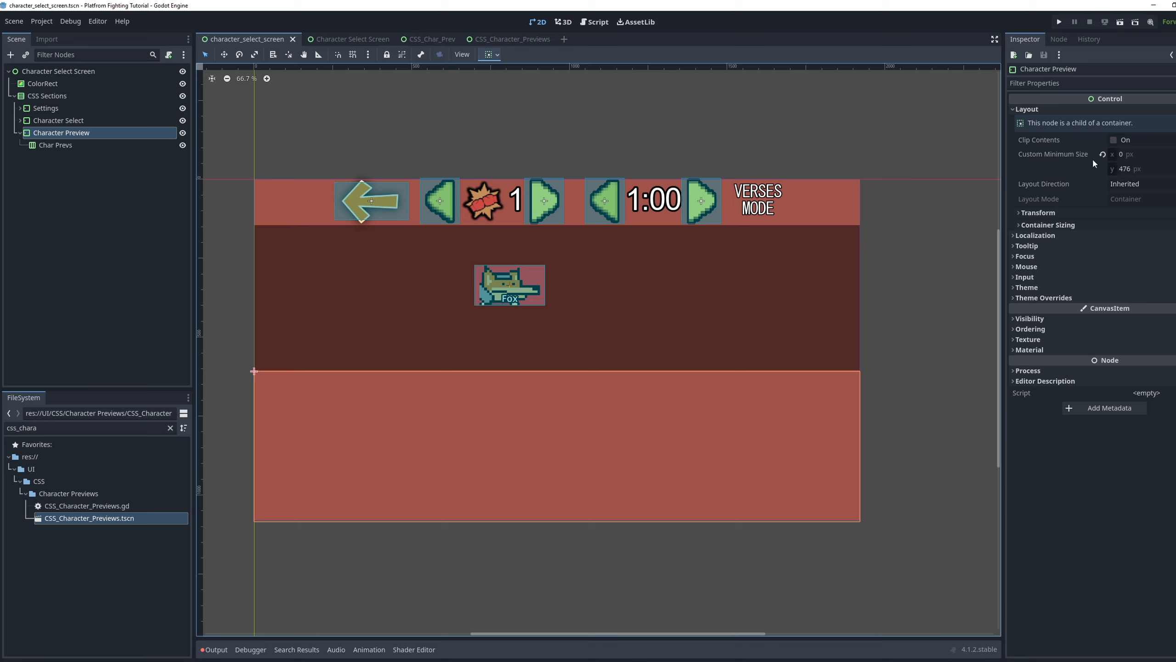
left_click(96, 165)
right_click(71, 145)
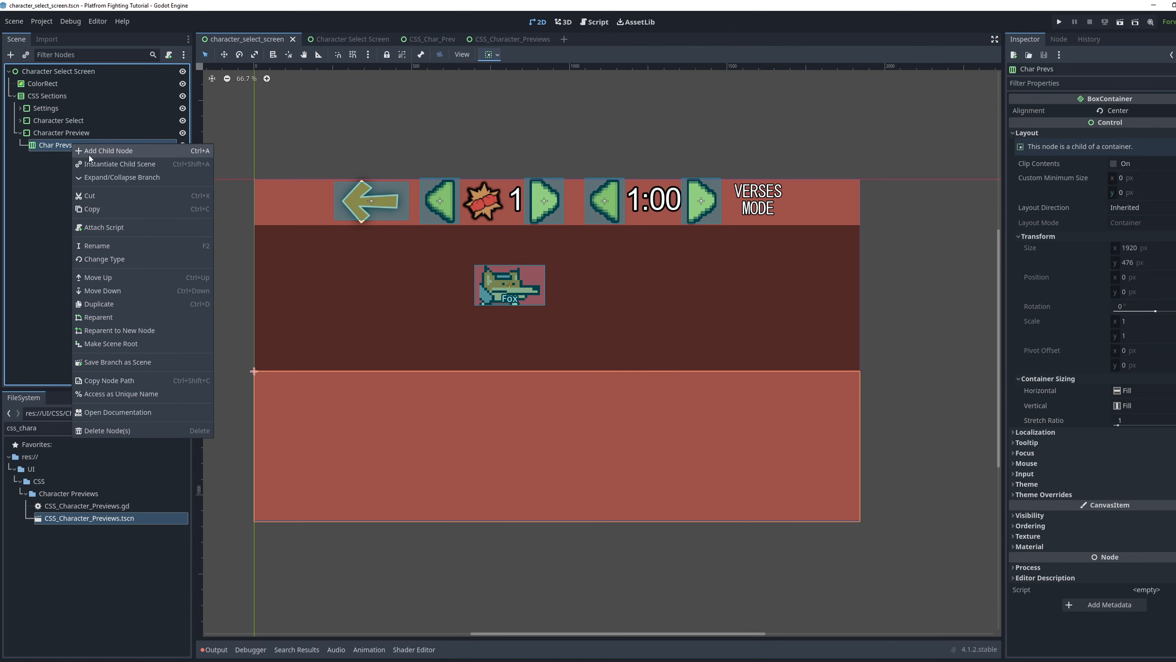
left_click(97, 165)
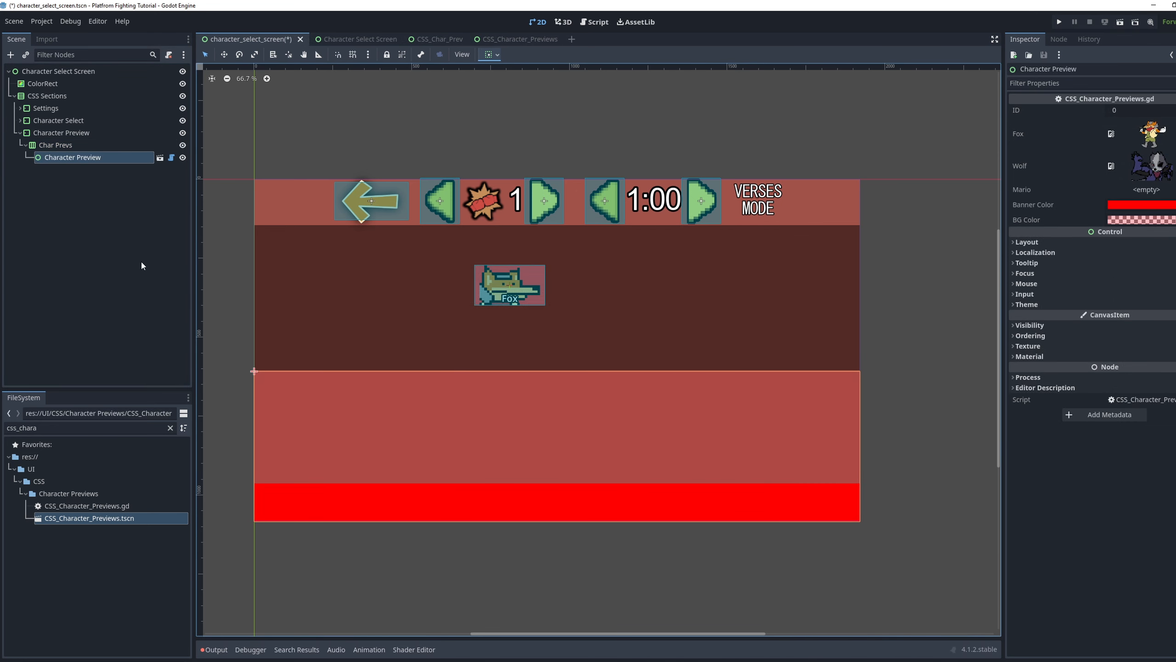
Duplicate the Character Preview instance under Char Prevs so two previews share the lower section
left_click(103, 208)
left_click(93, 159)
key("ctrl+d")
left_click(629, 401)
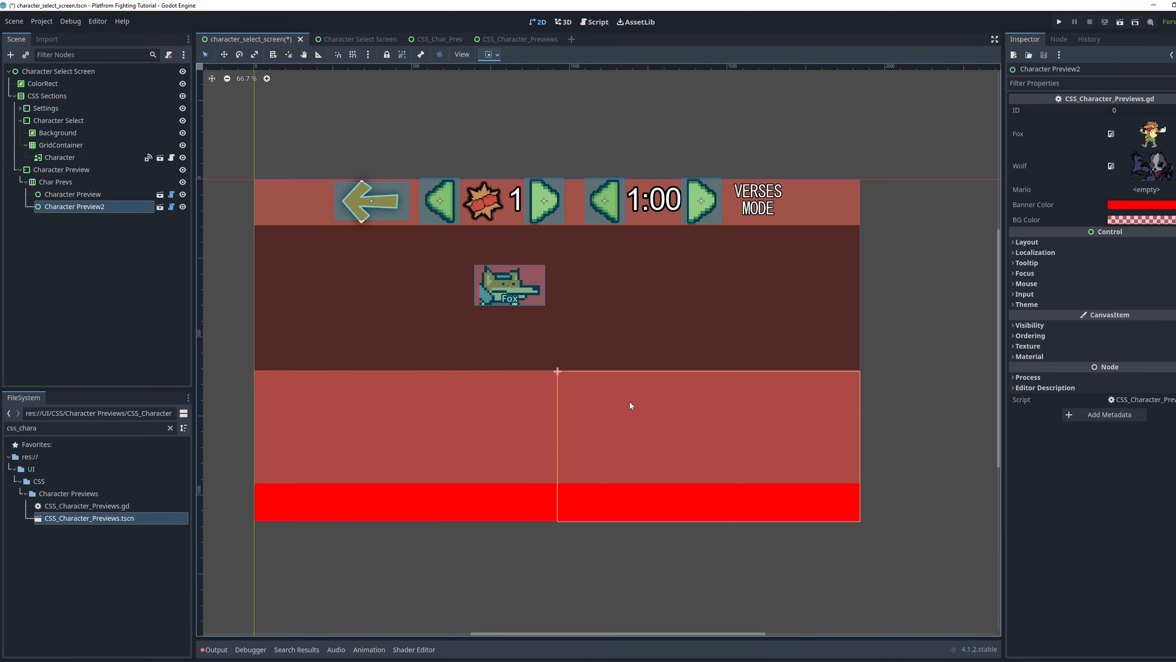
Set Character Preview's ID to 1 and Character Preview2's ID to 2, and save the scene
left_click(78, 195)
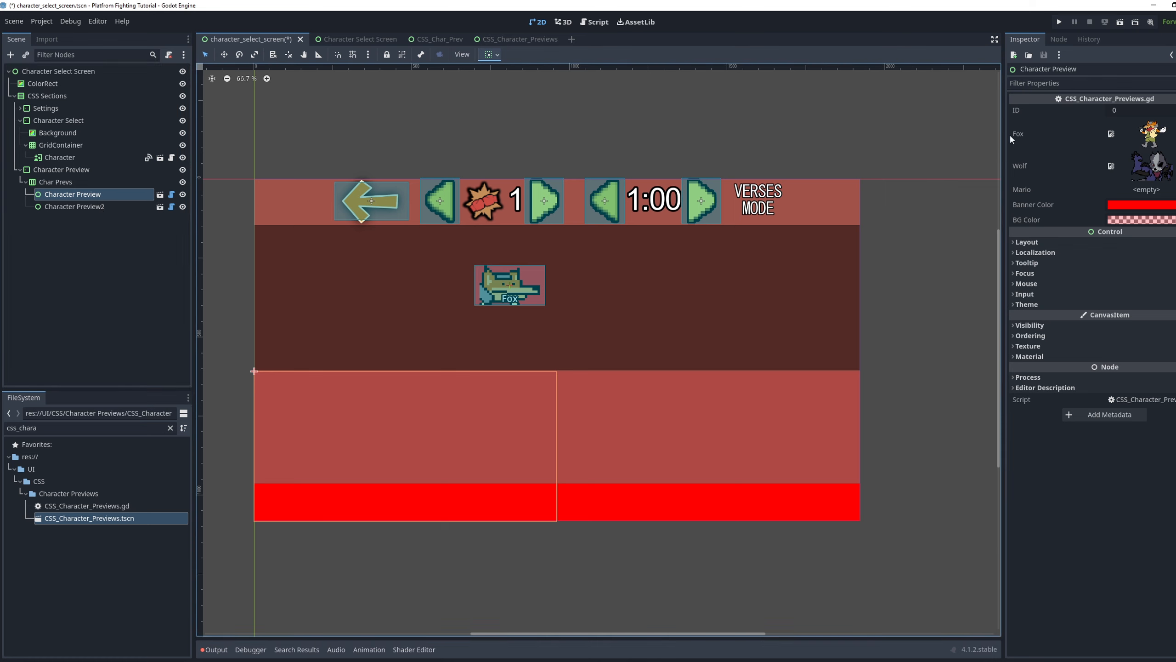
left_click(1175, 108)
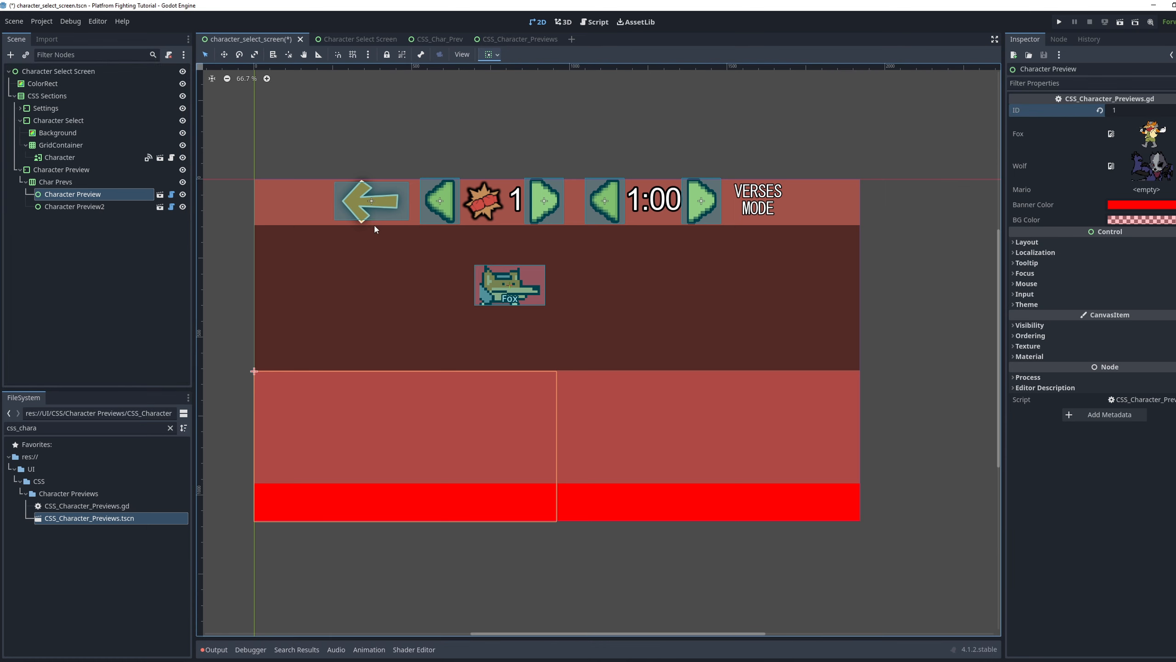
left_click(72, 206)
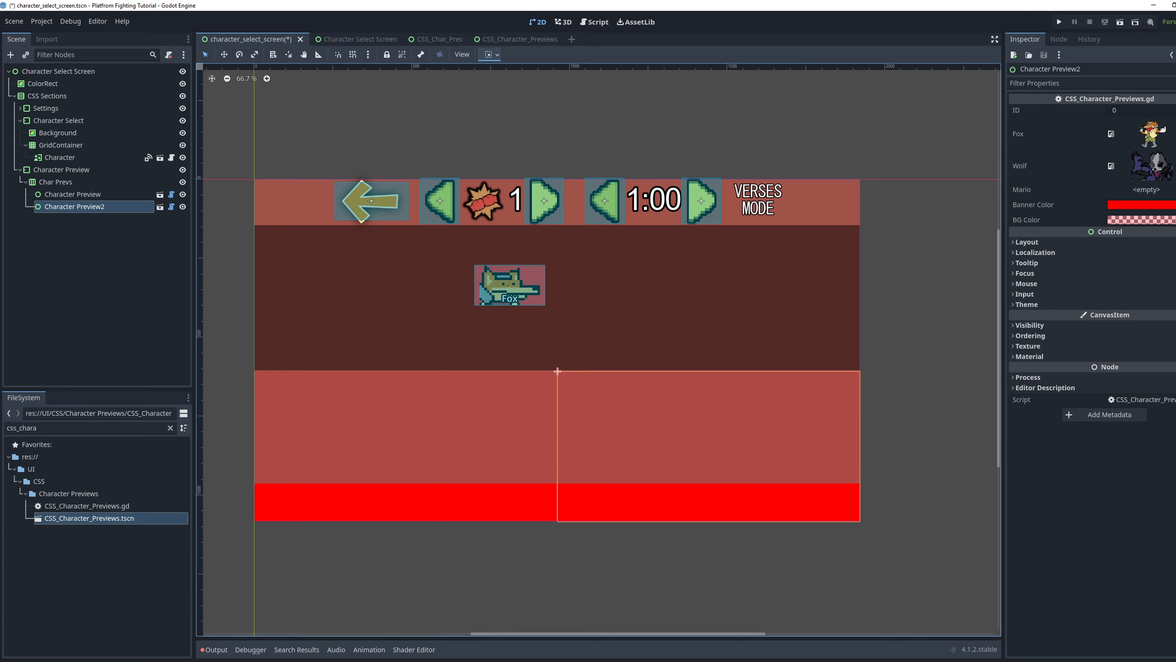
left_click(1175, 110)
key("ctrl+s")
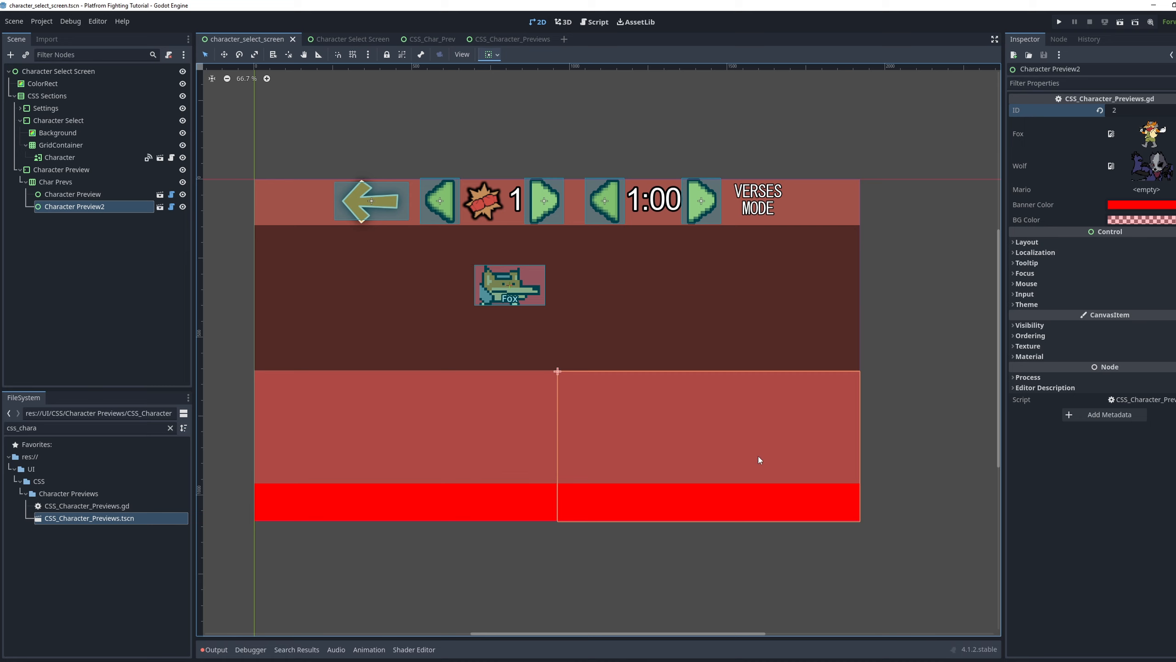
Set Character Preview2's Banner Color to blue (0092d2)
left_click(1121, 207)
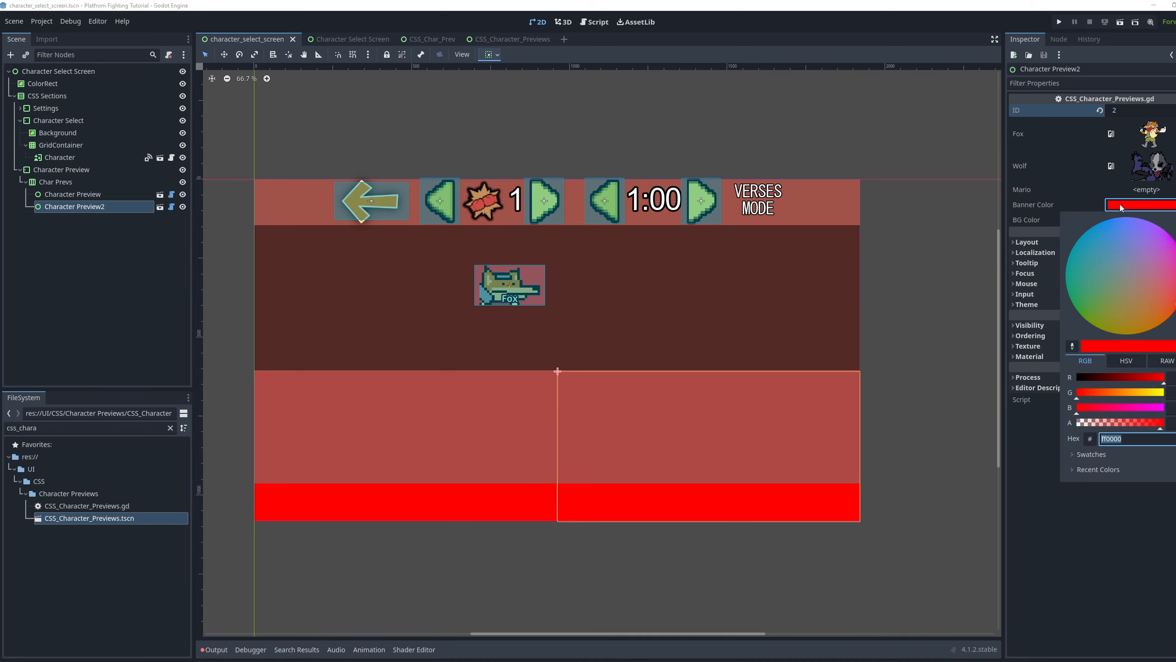
left_click_drag(1130, 249, 1086, 216)
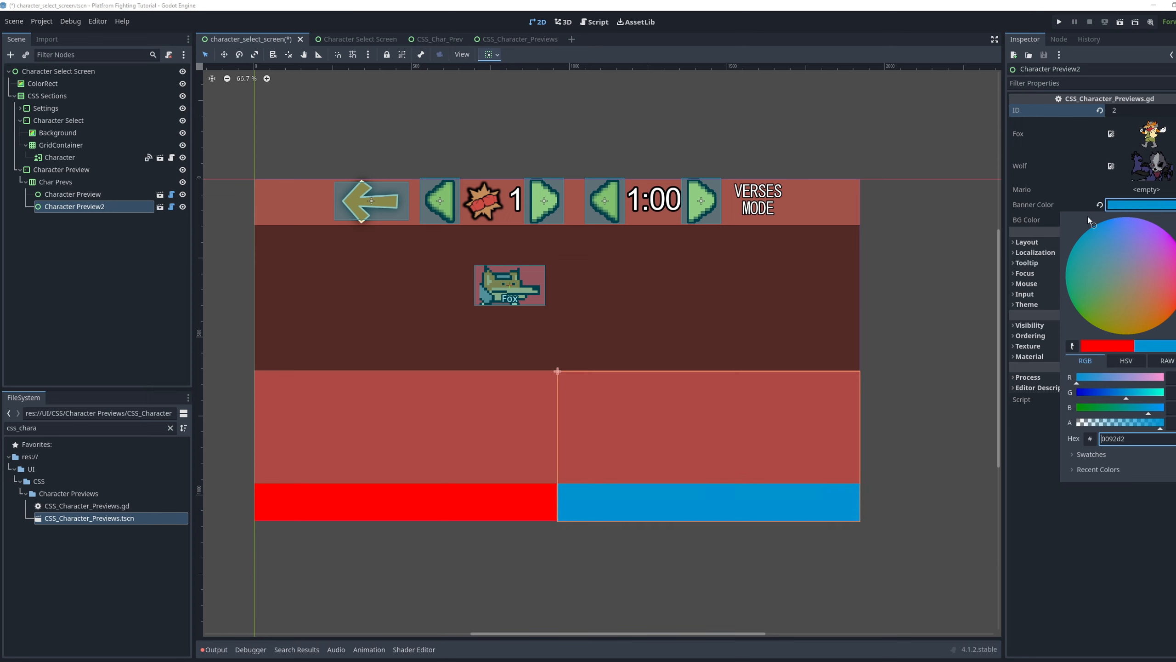
left_click(685, 568)
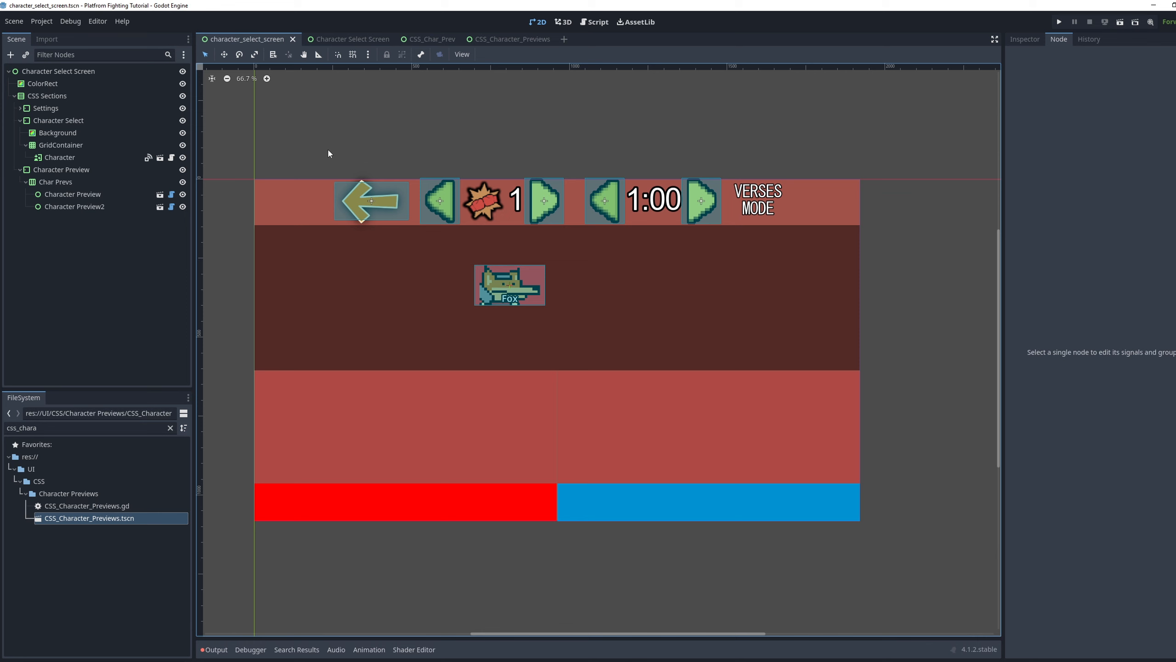
Examine the Fox Character button's signals and the handler functions in the character preview script
left_click(510, 279)
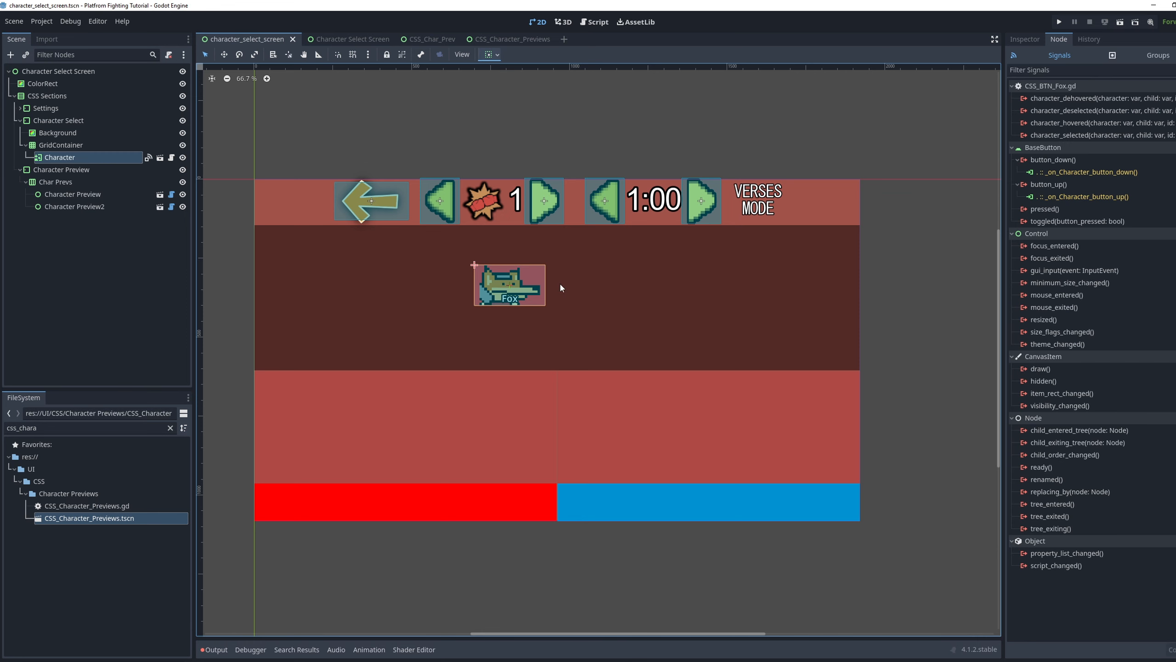
left_click(1013, 42)
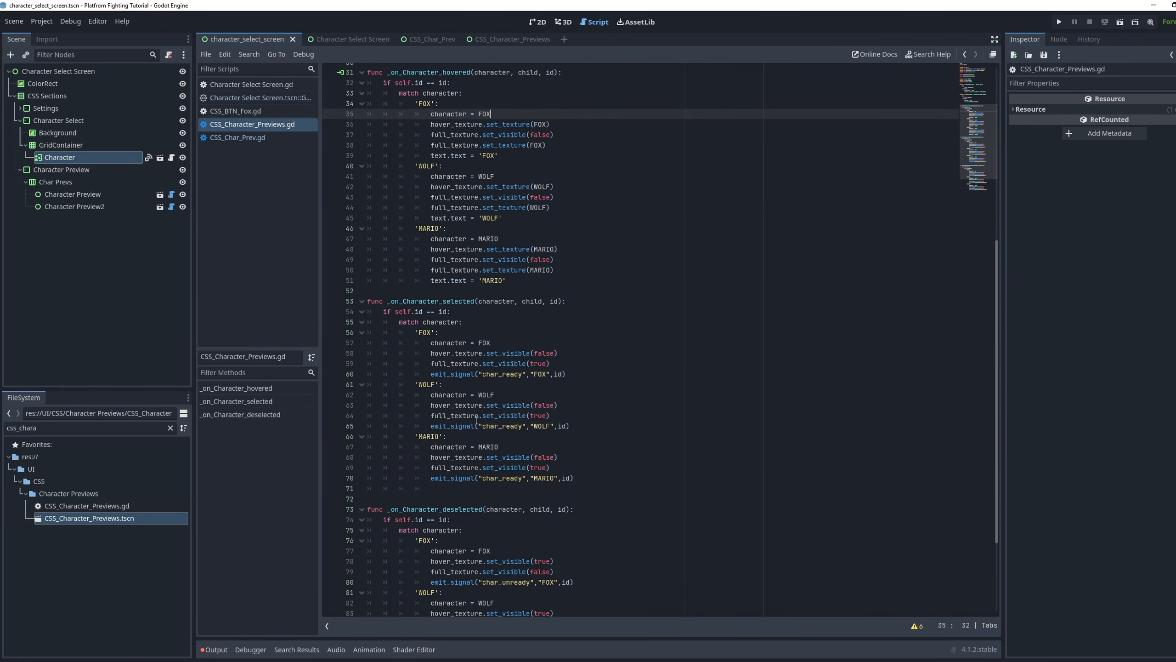
scroll(477, 419, "up", 8)
scroll(414, 260, "down", 8)
scroll(417, 294, "up", 7)
left_click(542, 22)
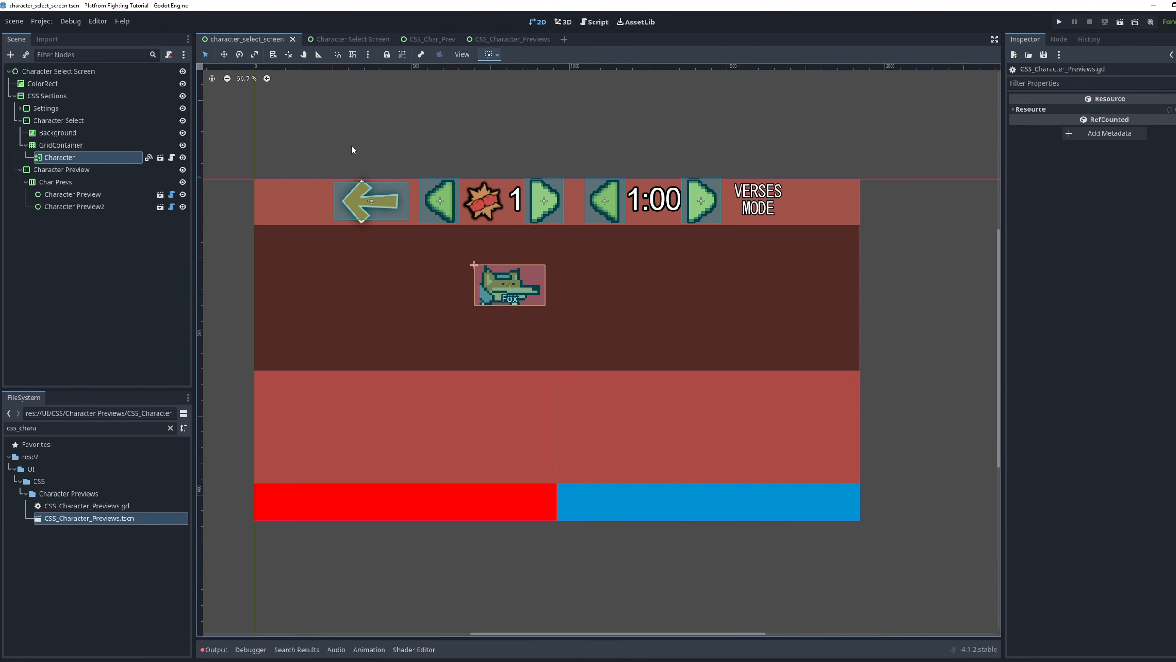
left_click(70, 160)
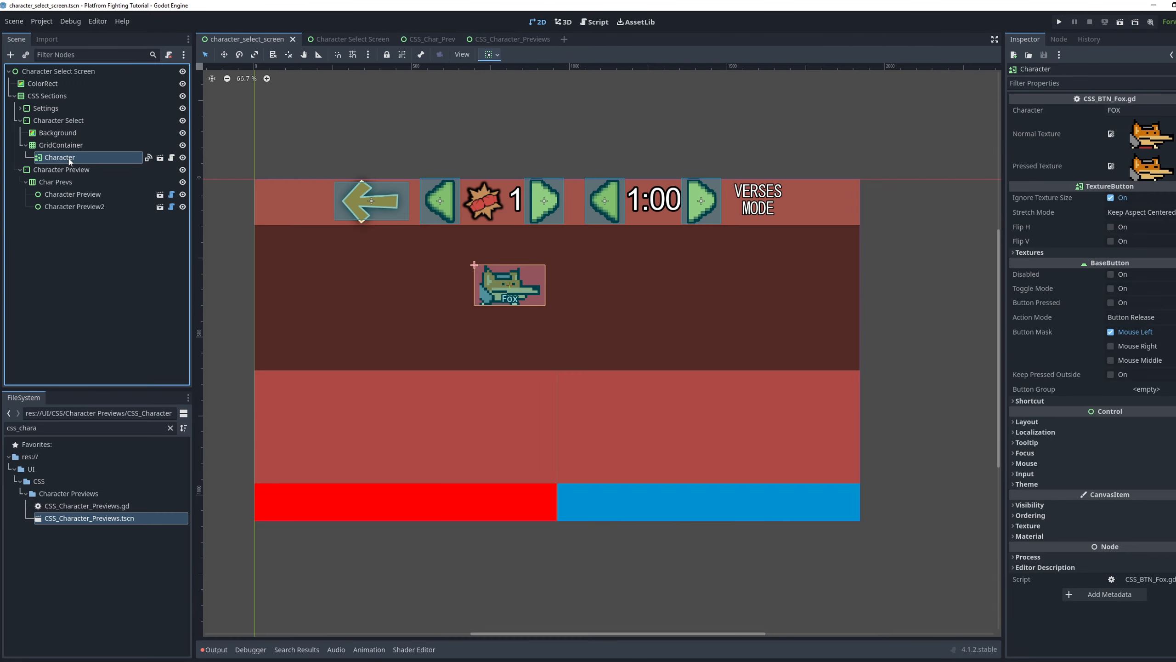
left_click(1056, 40)
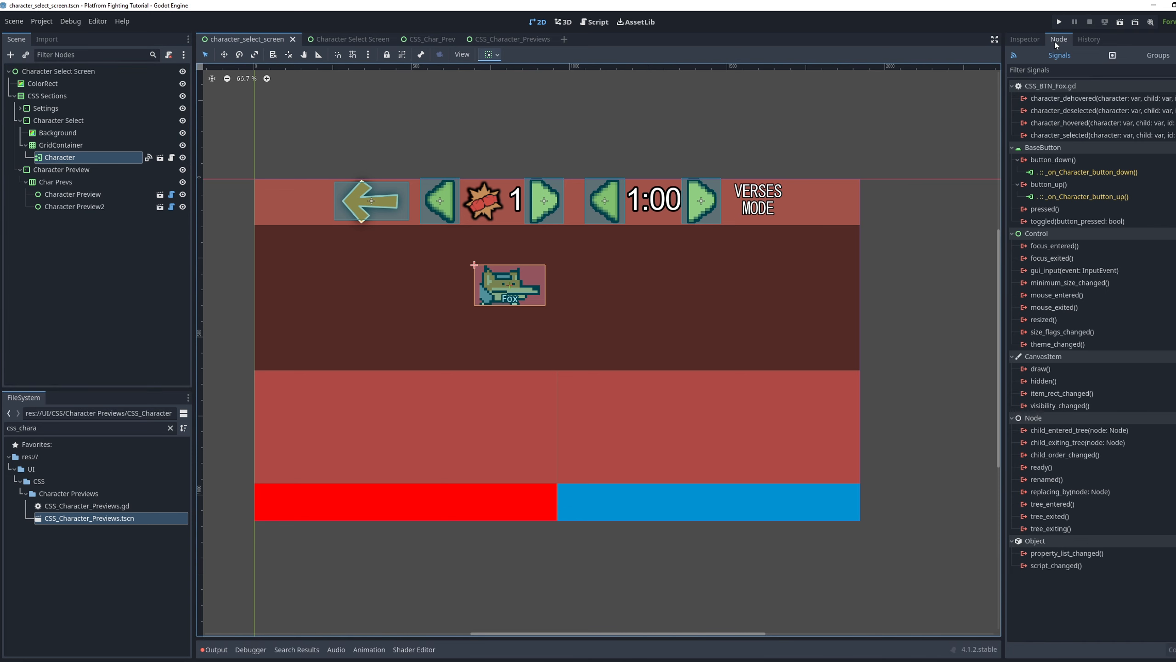
Copy the function name _on_Character_hovered from Character Preview's script
left_click(63, 195)
left_click(172, 195)
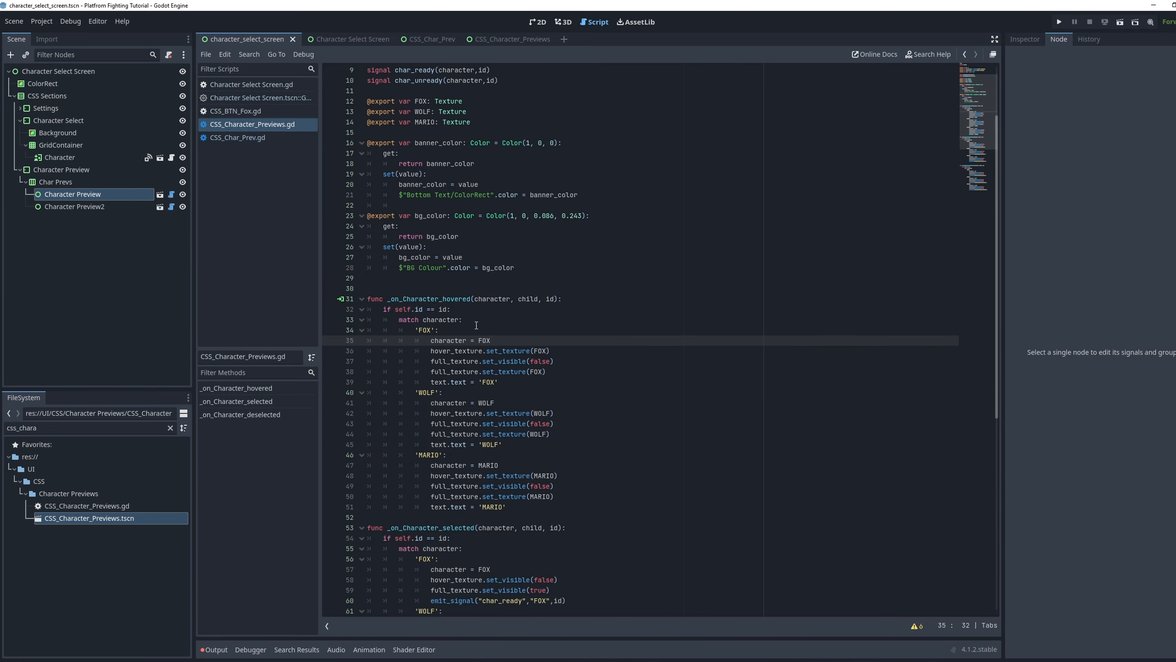
left_click_drag(388, 298, 471, 301)
key("ctrl+c")
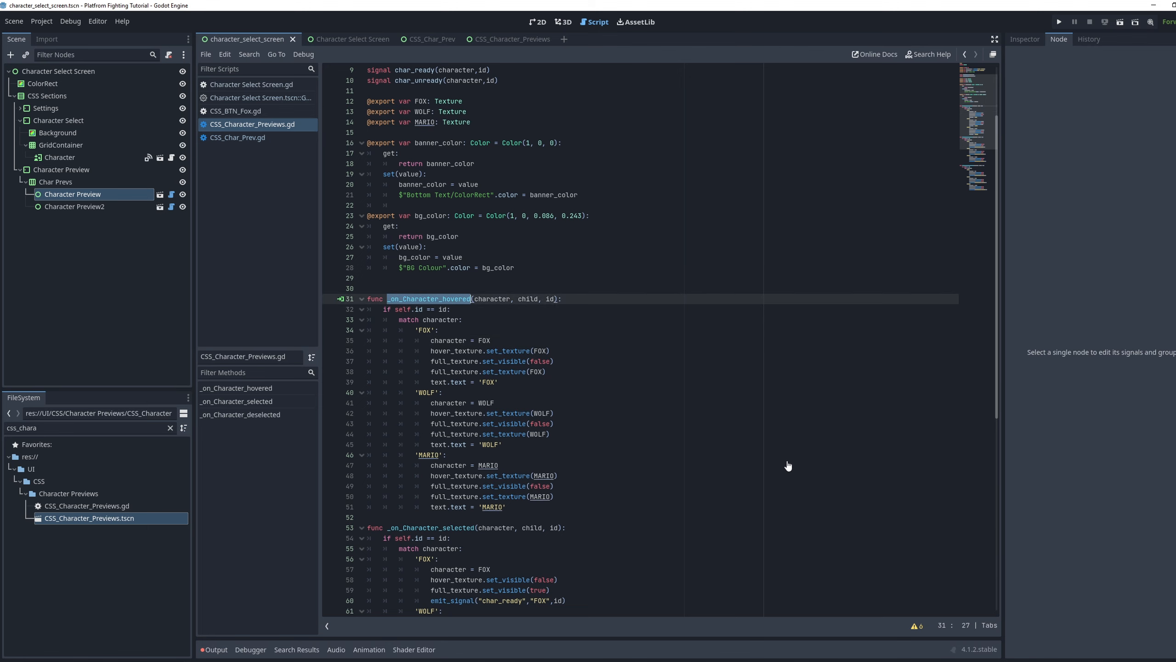
Connect the Character button's character_hovered signal to Character Preview with the receiver method _on_Character_hovered
left_click(536, 21)
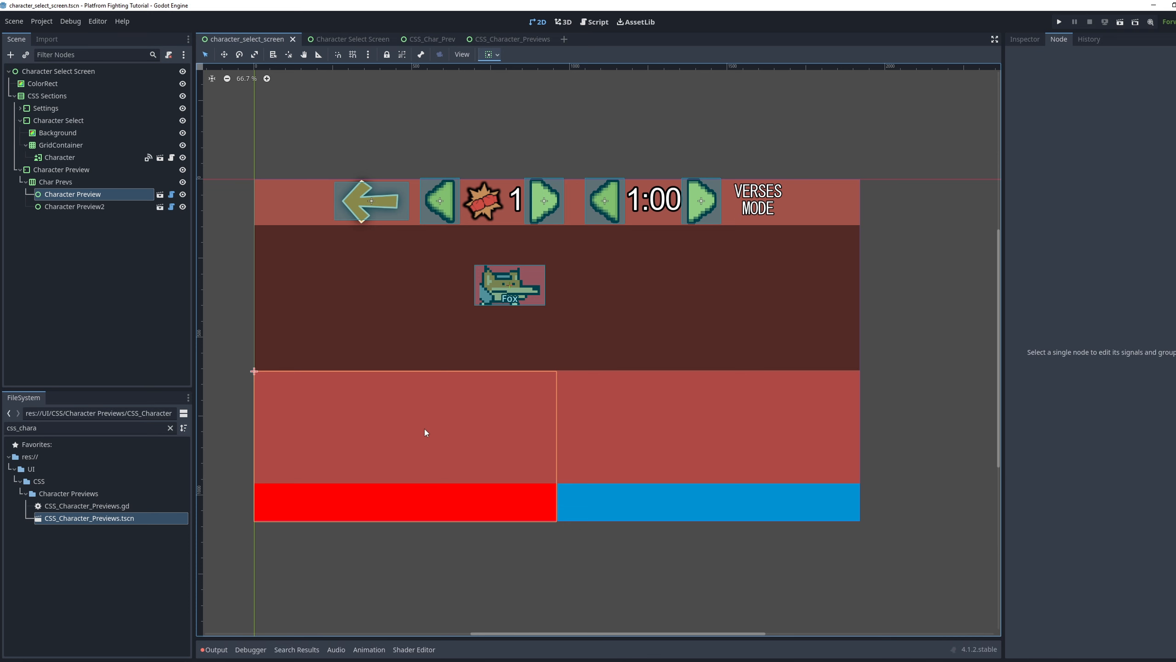
left_click(83, 158)
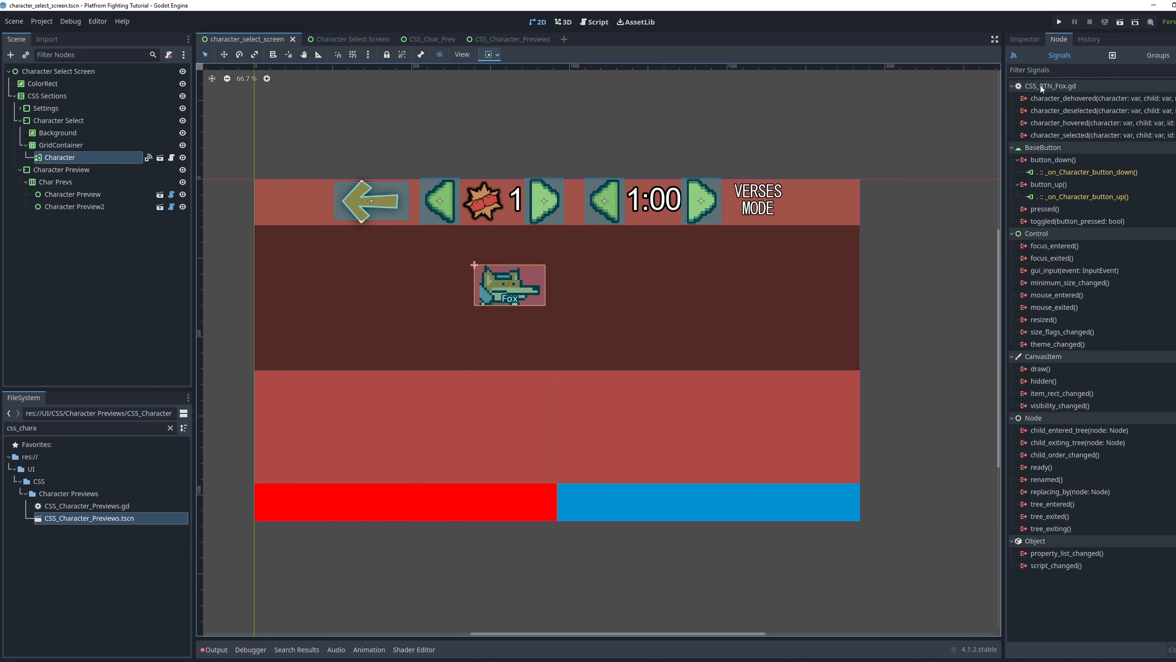
double_click(1042, 123)
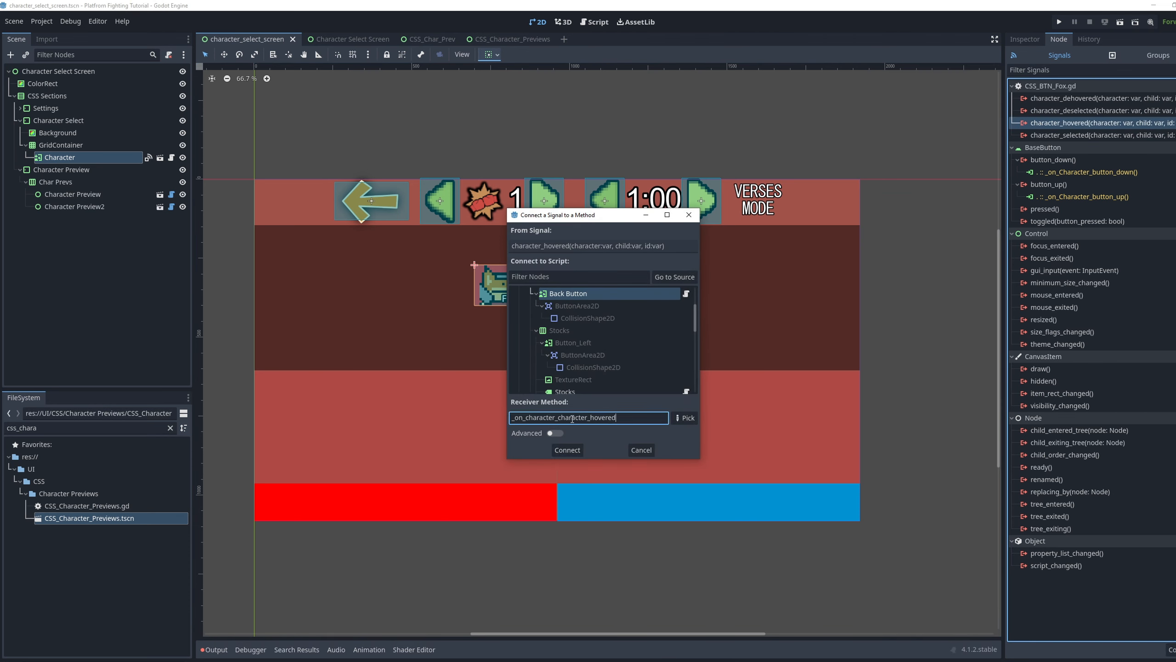
key("ctrl+v")
scroll(584, 343, "down", 10)
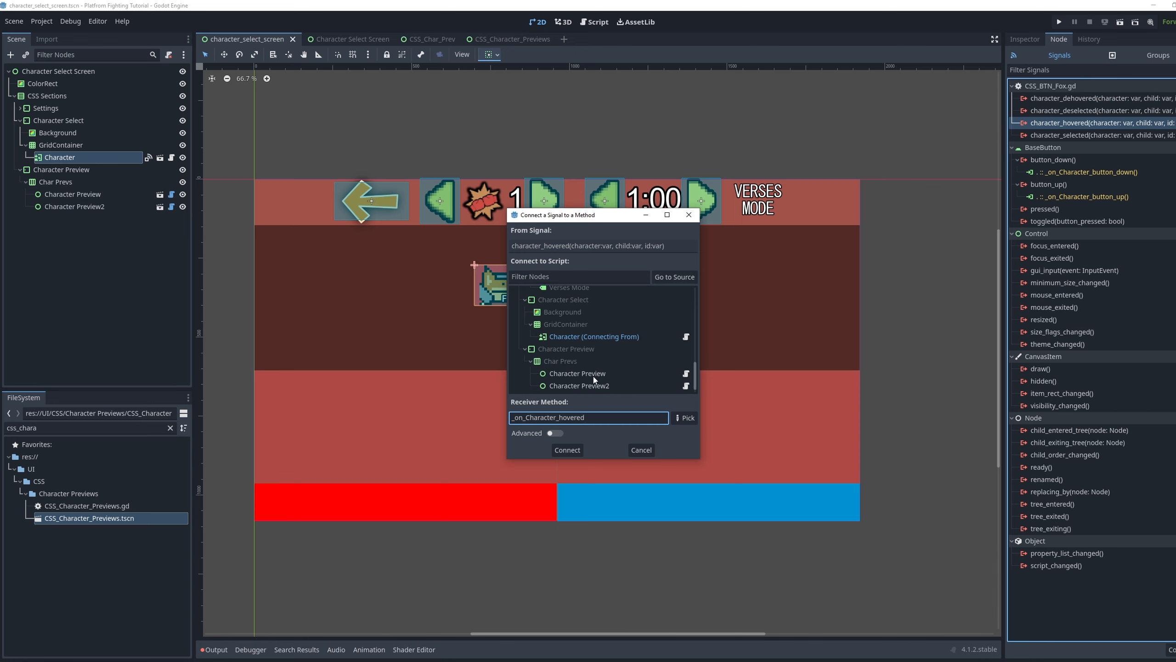
left_click(594, 375)
double_click(636, 419)
key("ctrl+v")
left_click(567, 449)
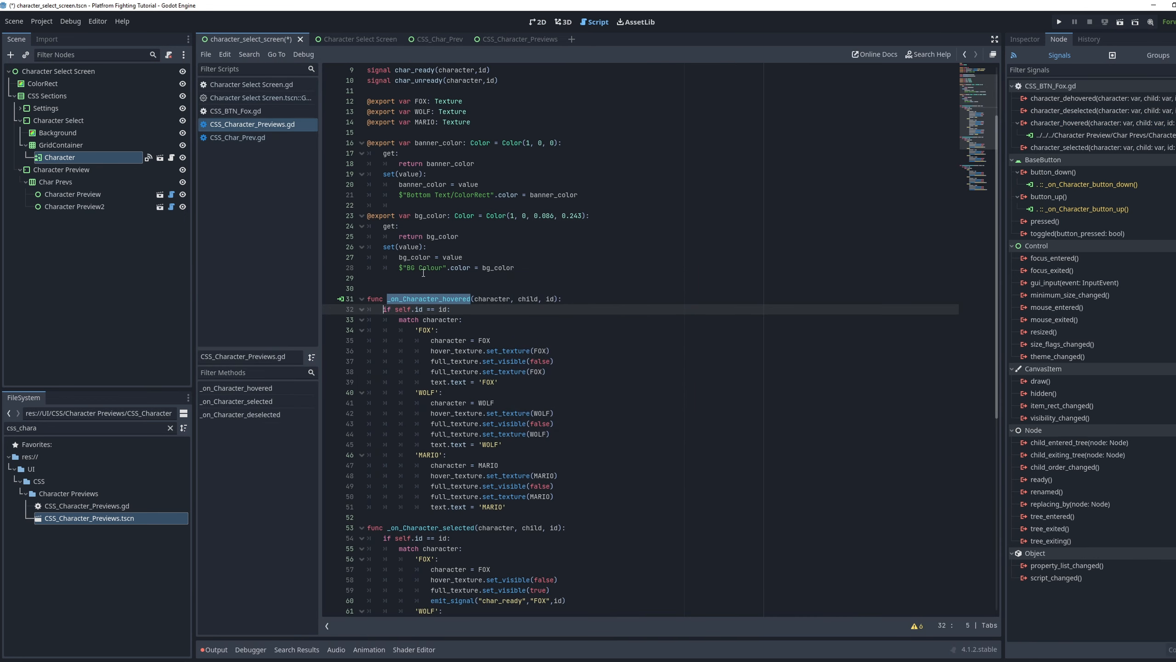
Connect the Character button's character_hovered signal to Character Preview2 with the receiver method _on_Character_hovered
double_click(1044, 124)
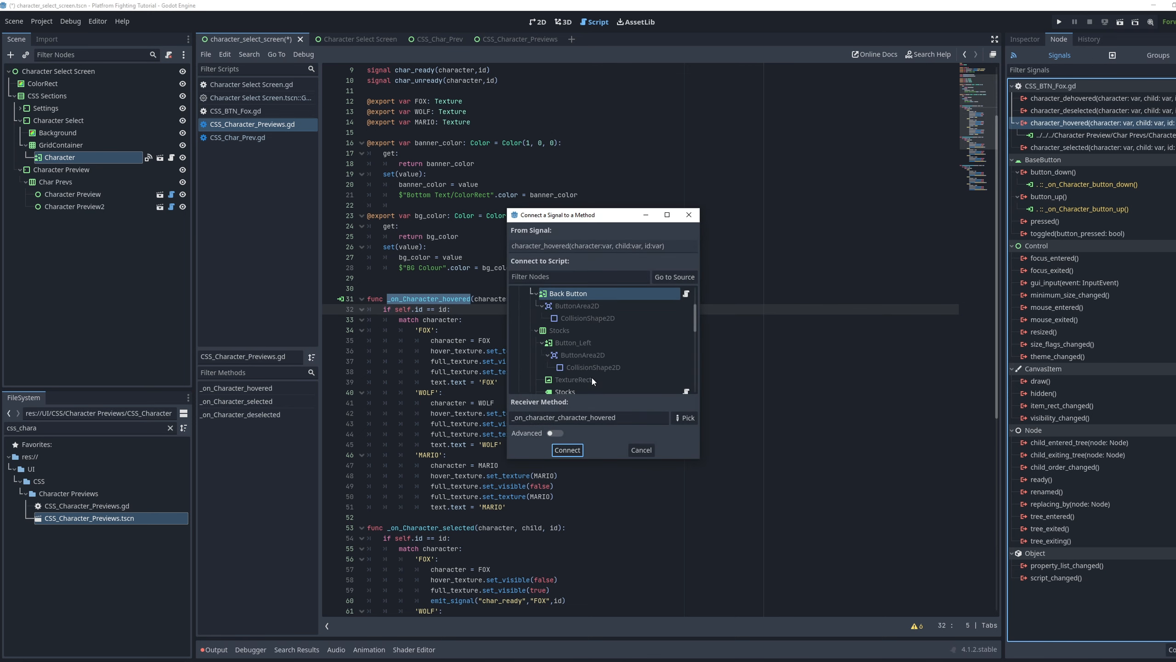
scroll(592, 378, "down", 5)
left_click(594, 386)
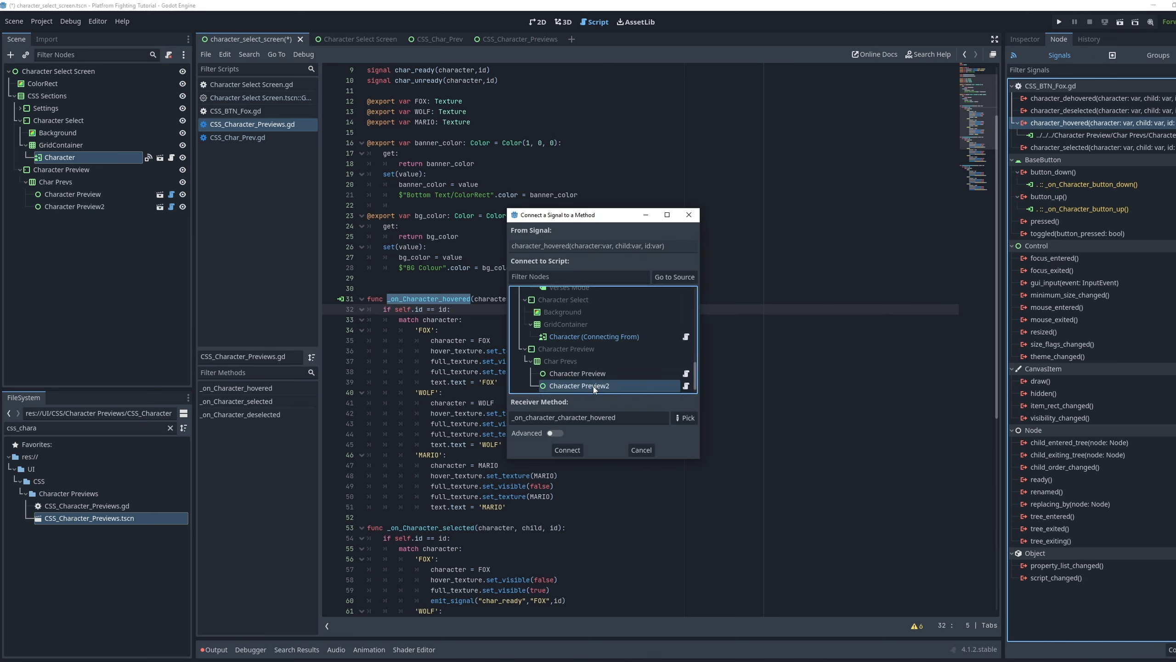
left_click(639, 419)
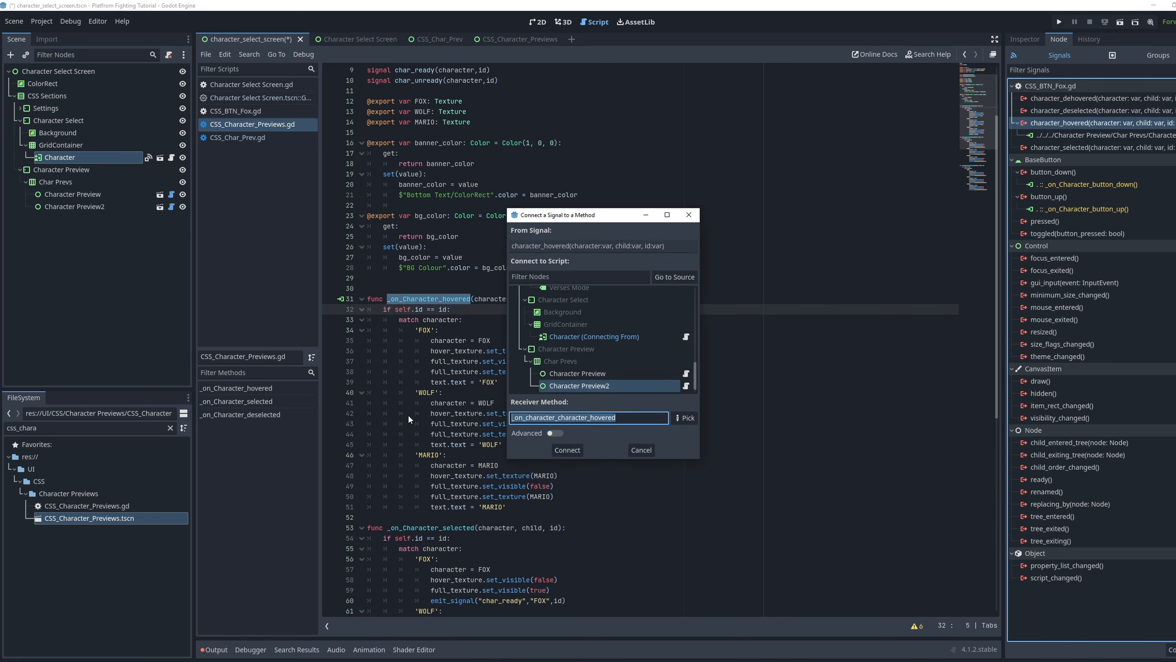
left_click(567, 449)
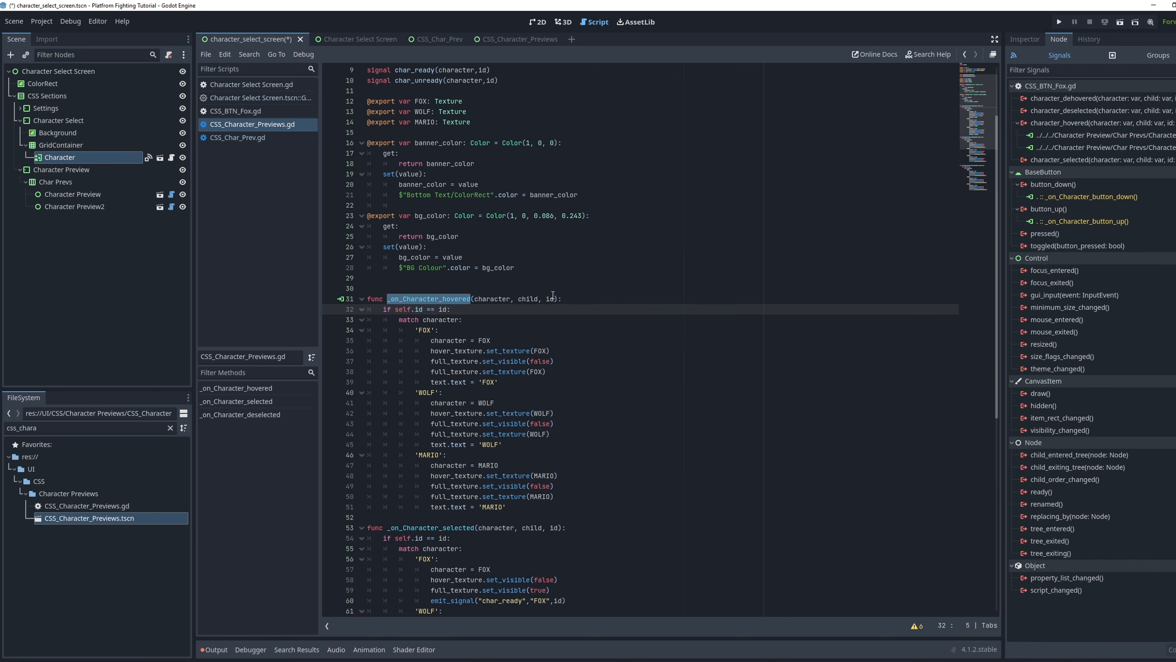
Copy the function name _on_Character_selected from Character Preview's script
scroll(473, 197, "down", 6)
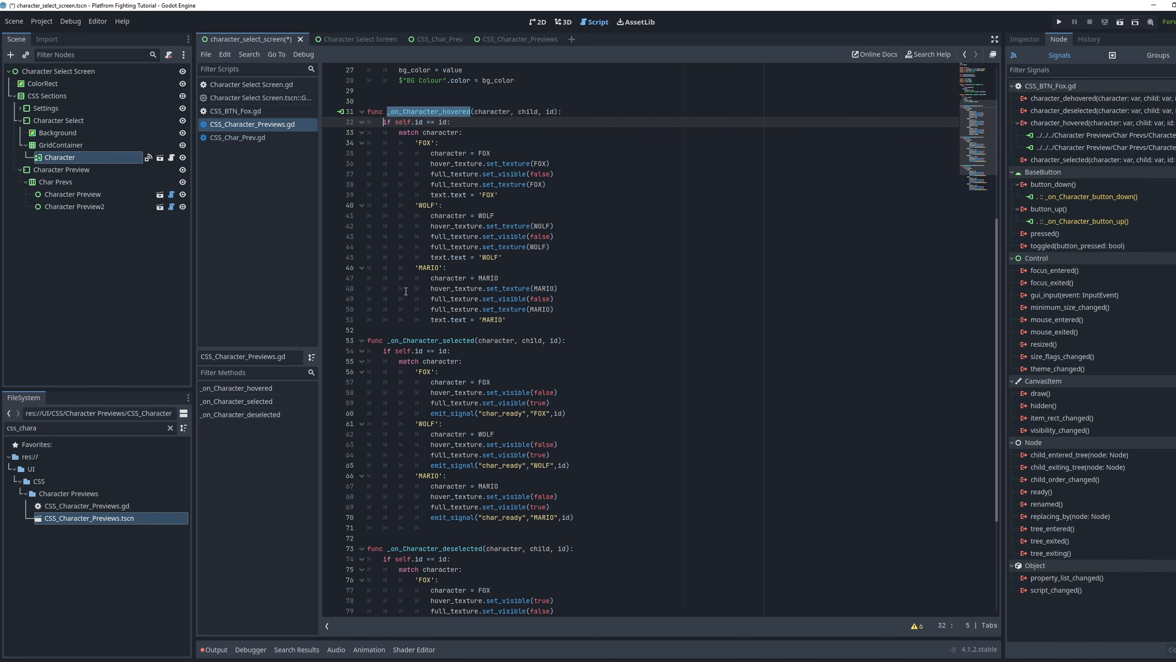
left_click_drag(387, 340, 474, 337)
key("ctrl+c")
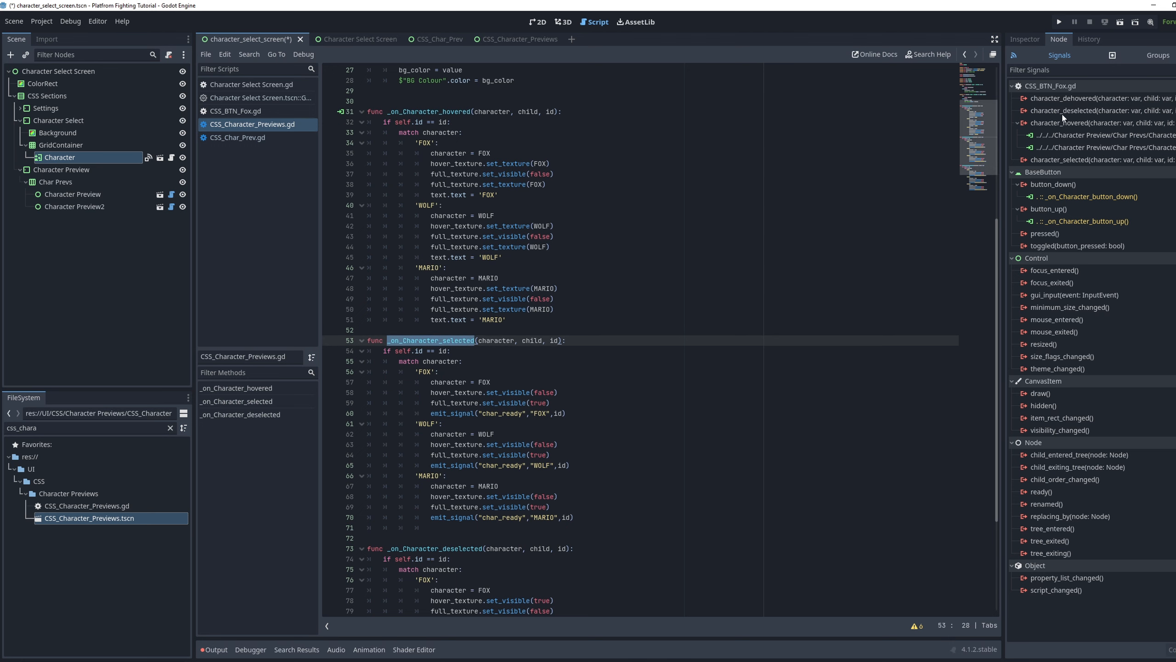
Connect the Character button's character_selected signal to Character Preview with the receiver method _on_Character_selected
double_click(1058, 158)
scroll(639, 363, "up", 2)
left_click(640, 372)
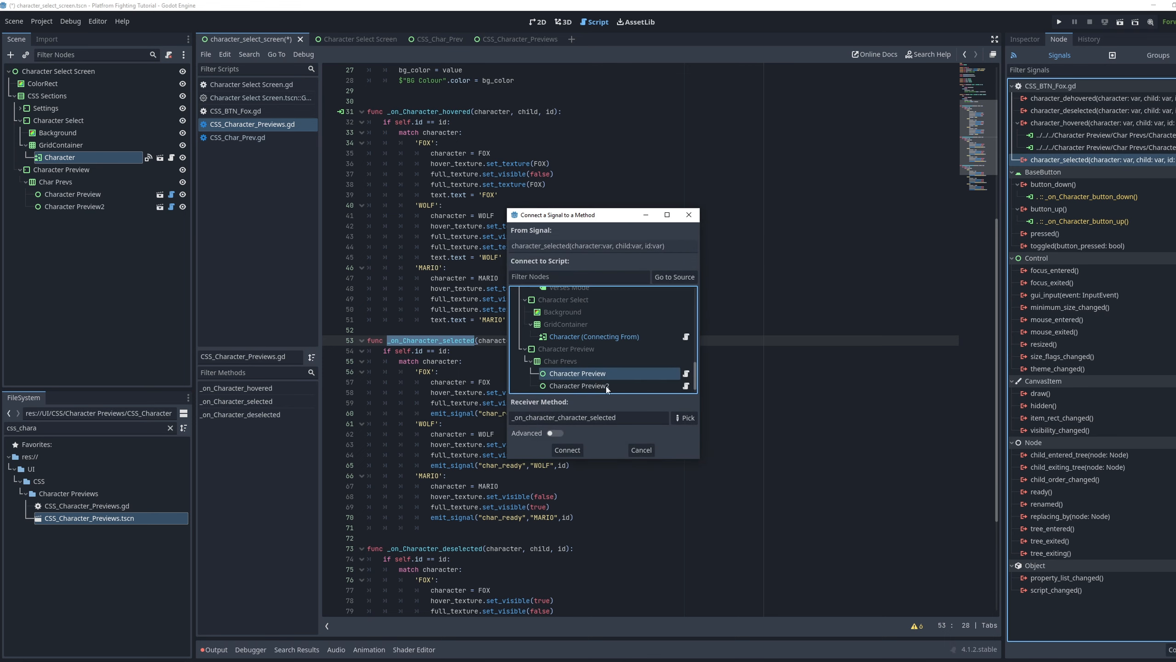
left_click_drag(634, 419, 479, 416)
key("ctrl+v")
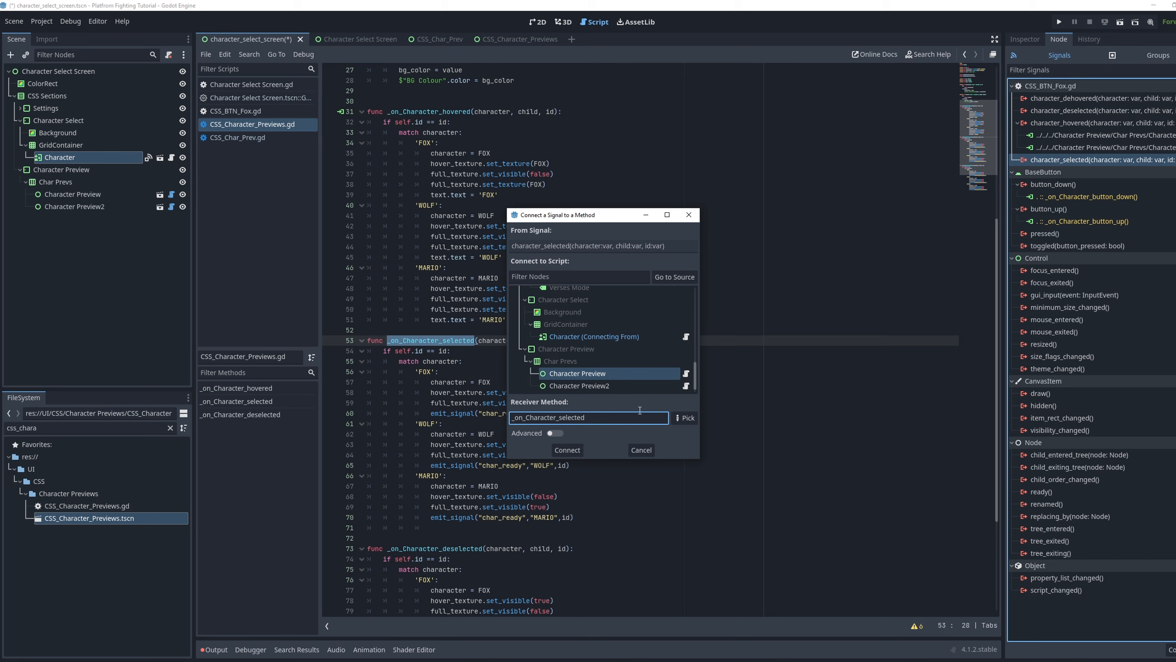
left_click(567, 450)
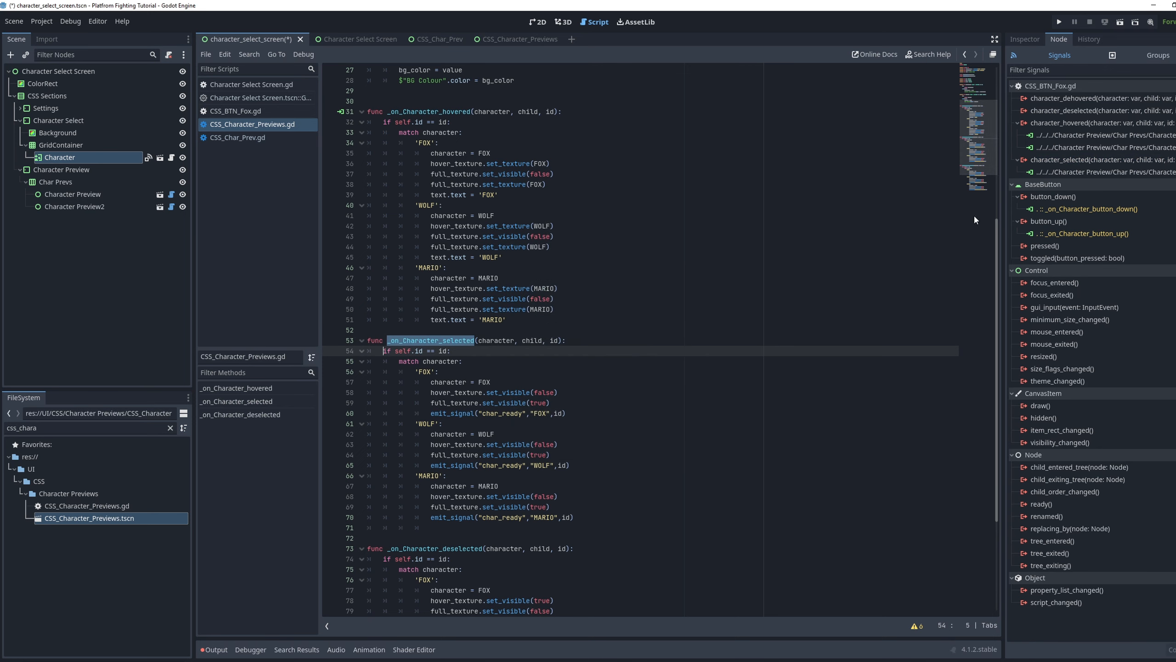
Connect the Character button's character_selected signal to Character Preview2 with the receiver method _on_Character_selected
double_click(1078, 159)
scroll(564, 374, "up", 2)
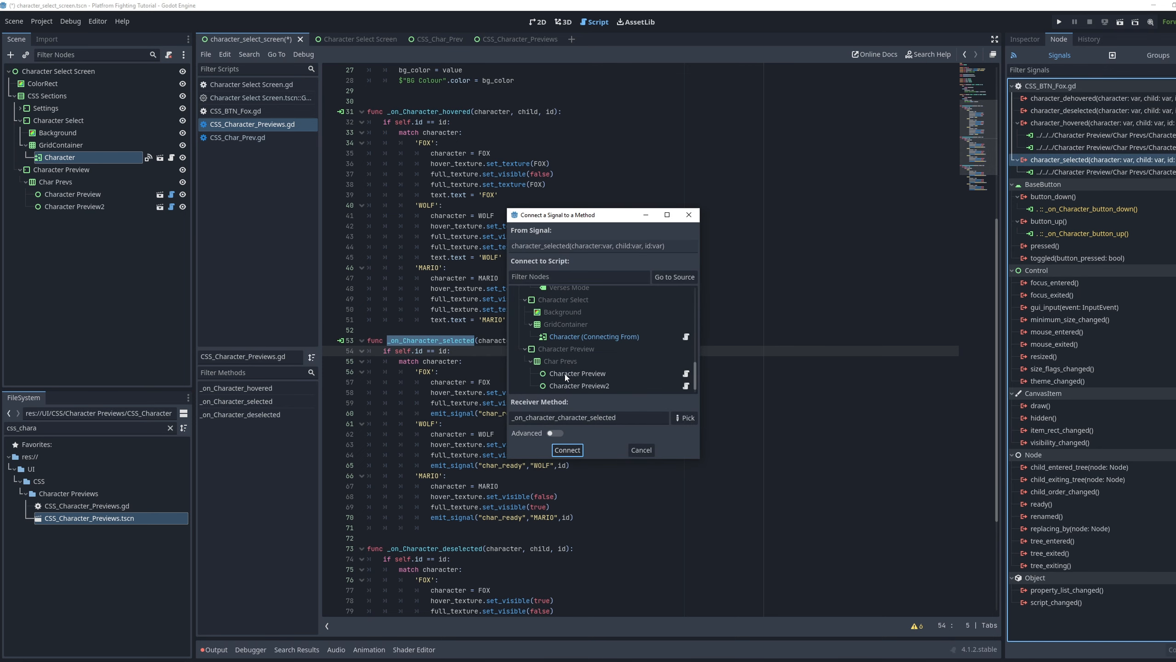
left_click(579, 386)
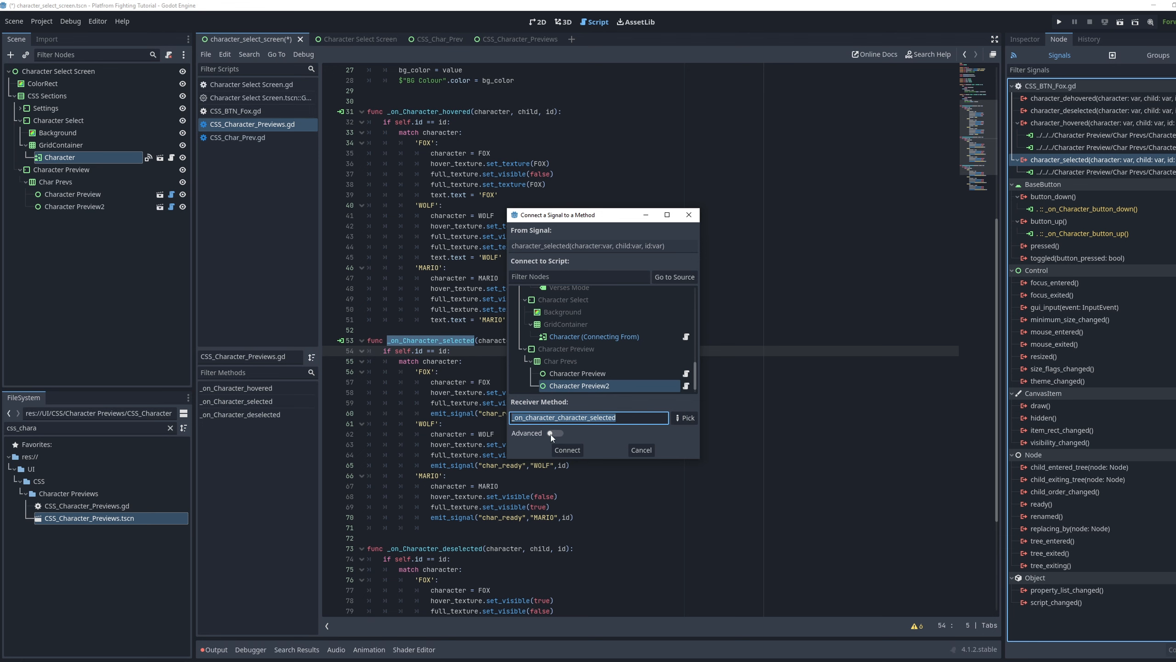
left_click(567, 450)
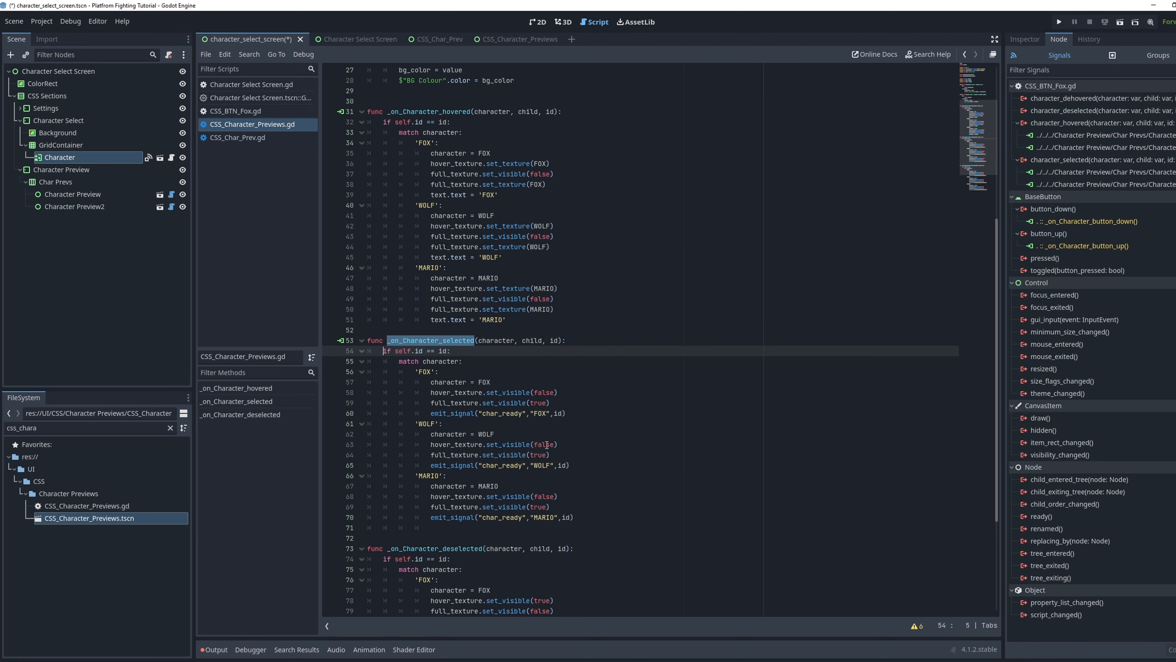
Copy the function name _on_Character_deselected from Character Preview's script
scroll(491, 437, "down", 2)
left_click_drag(388, 486, 483, 486)
key("ctrl+c")
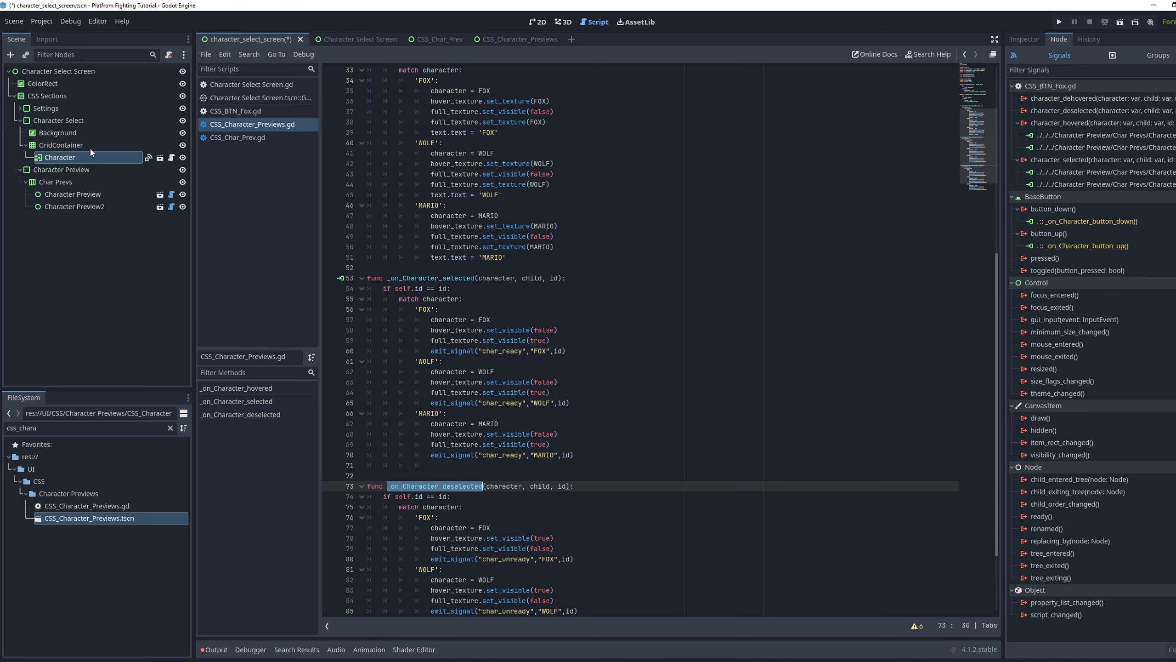
Connect the Character button's character_deselected signal to Character Preview with the receiver method _on_Character_deselected
double_click(1083, 111)
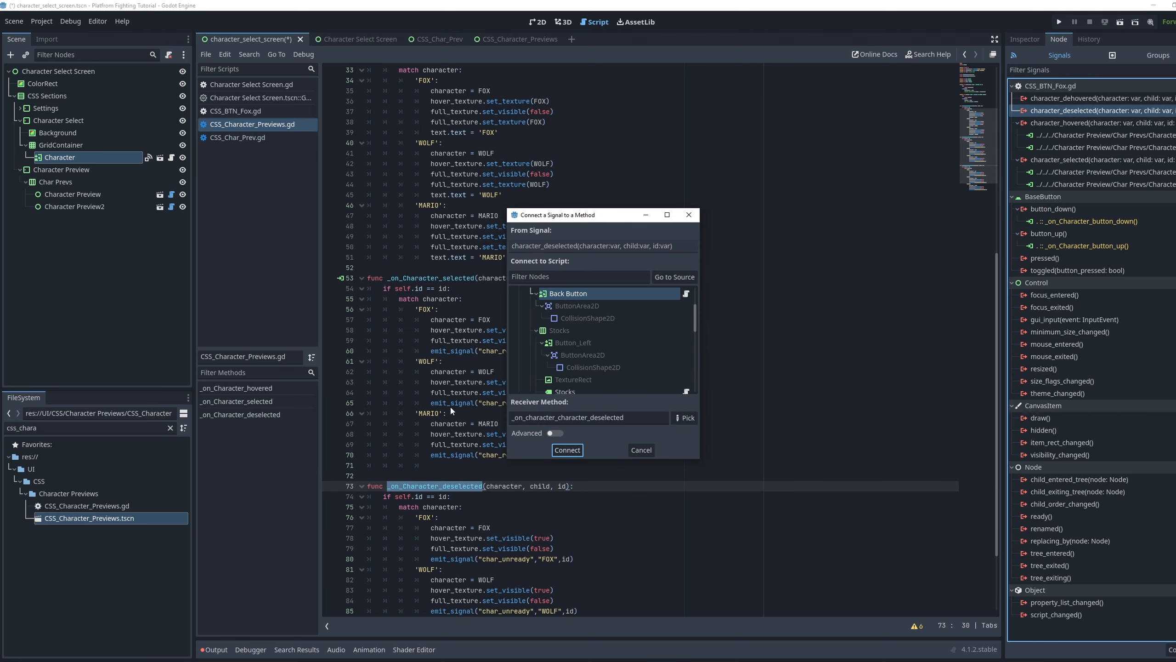
scroll(583, 356, "down", 5)
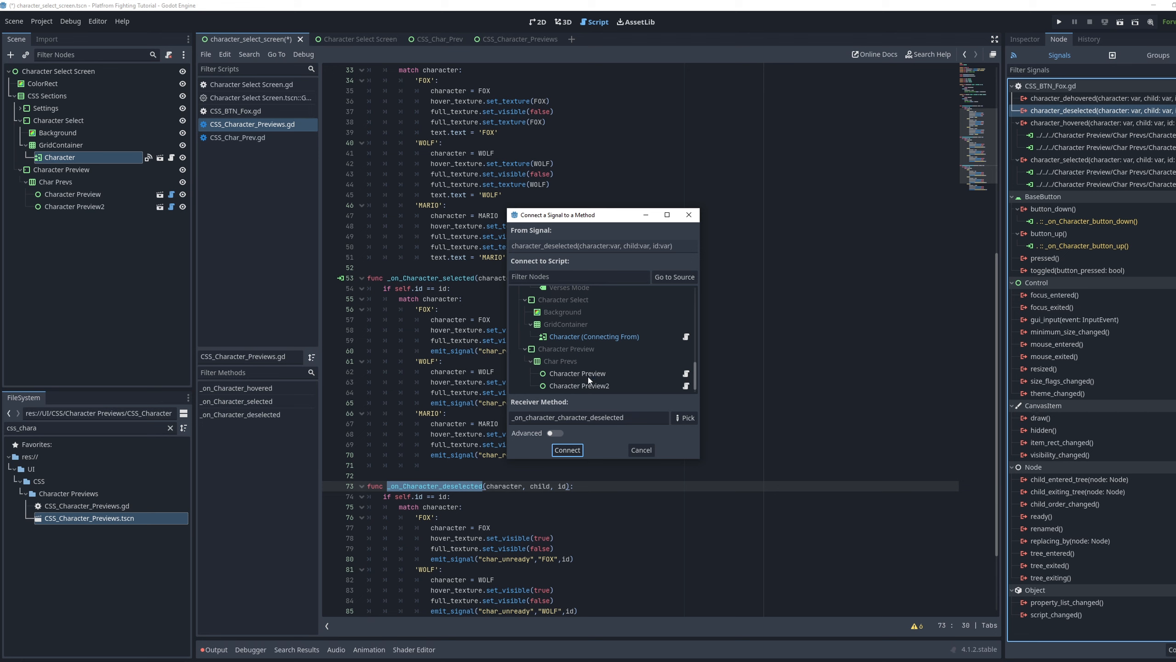
left_click(578, 373)
double_click(639, 419)
key("ctrl+v")
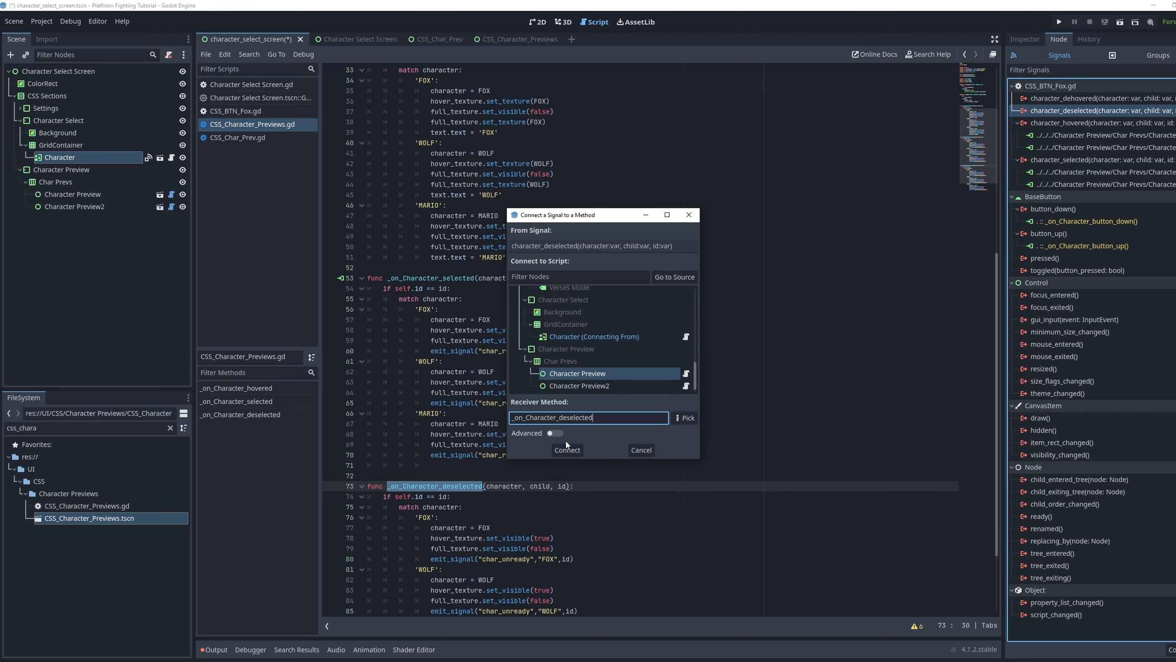
left_click(567, 450)
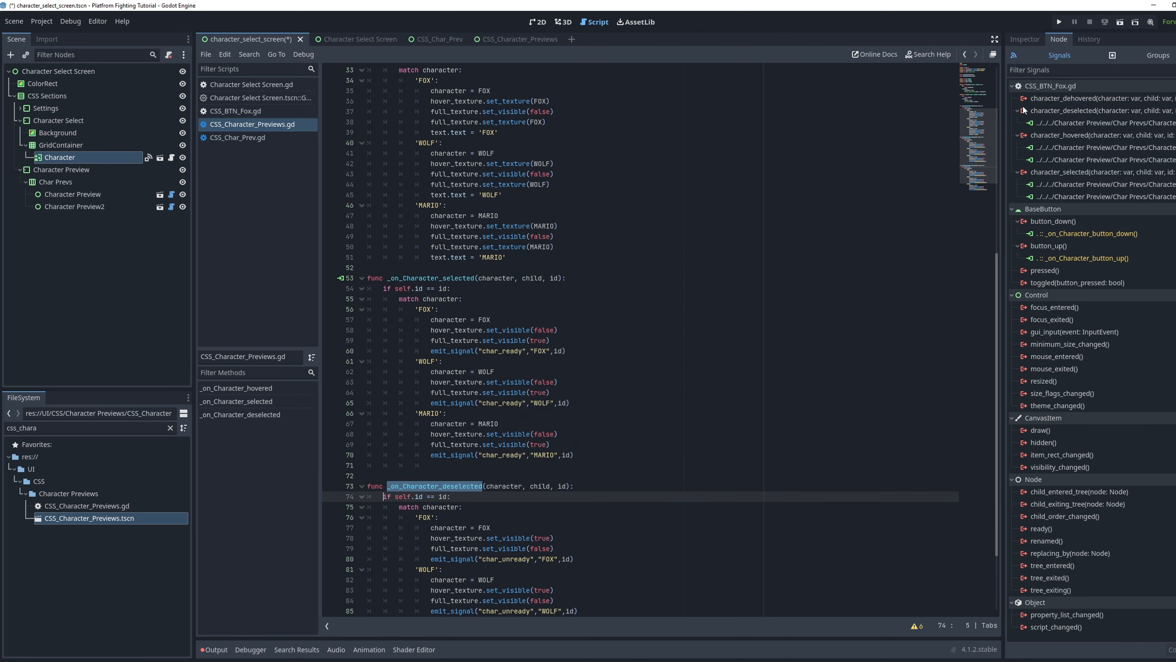
Connect the Character button's character_deselected signal to Character Preview2 with the receiver method _on_Character_deselected
double_click(1055, 110)
scroll(608, 388, "down", 5)
left_click(608, 386)
left_click_drag(651, 421, 510, 418)
key("ctrl+v")
left_click(568, 450)
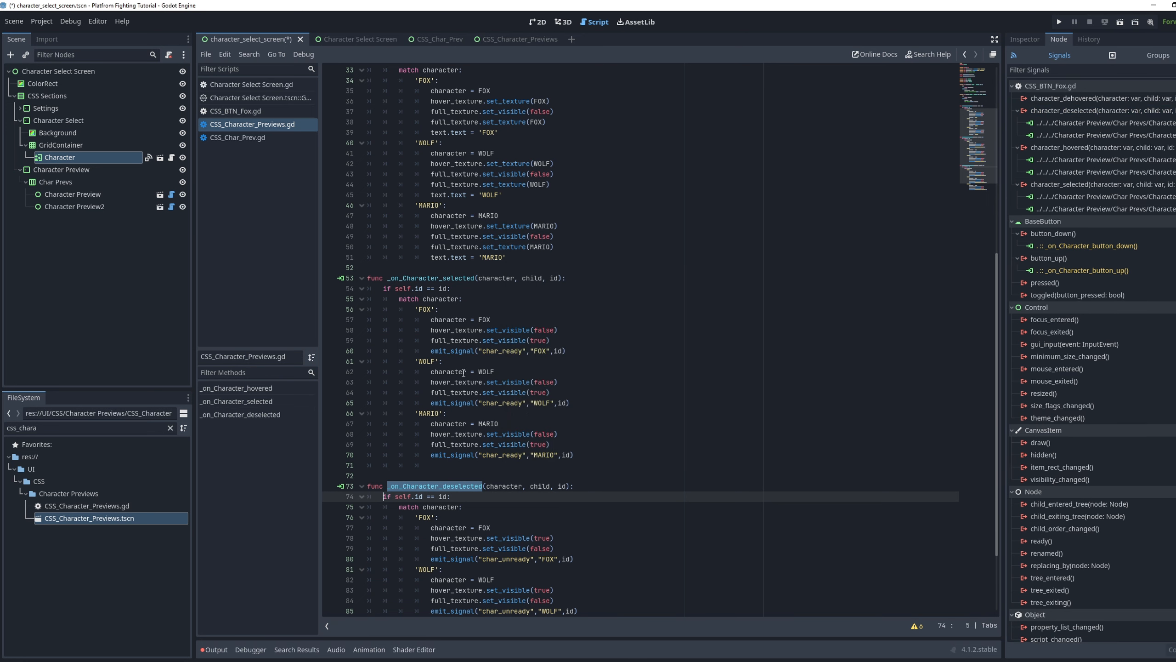
Examine the exported properties of Character Preview and the Character button, plus the button's script and its Character property
key("ctrl+F1")
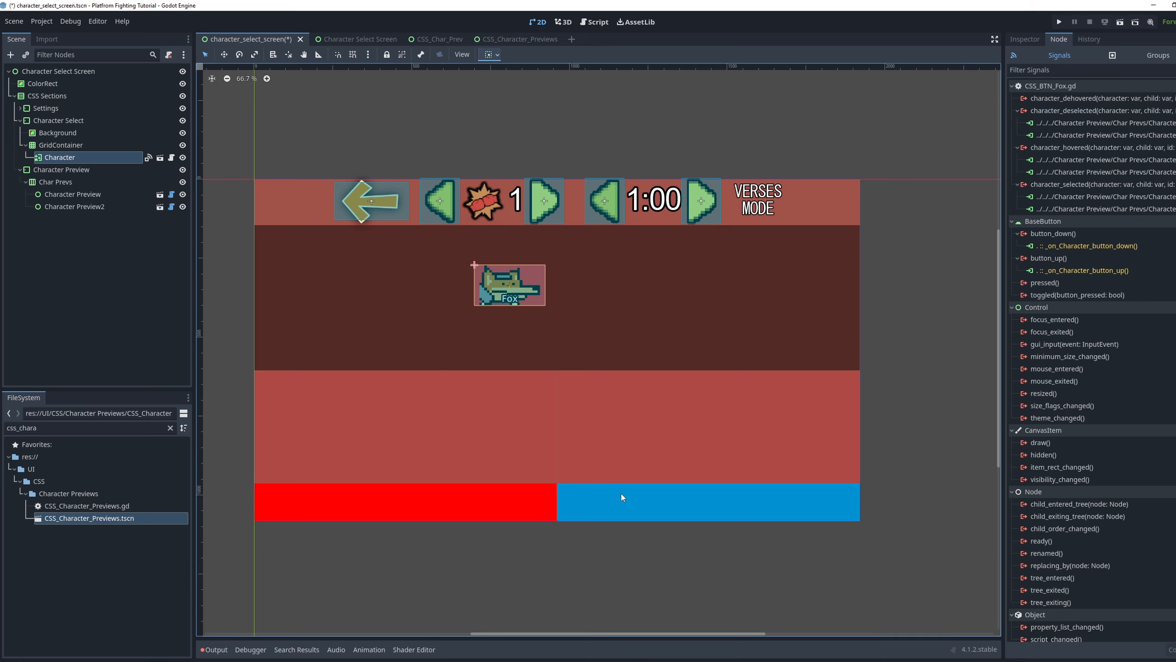
left_click(1025, 40)
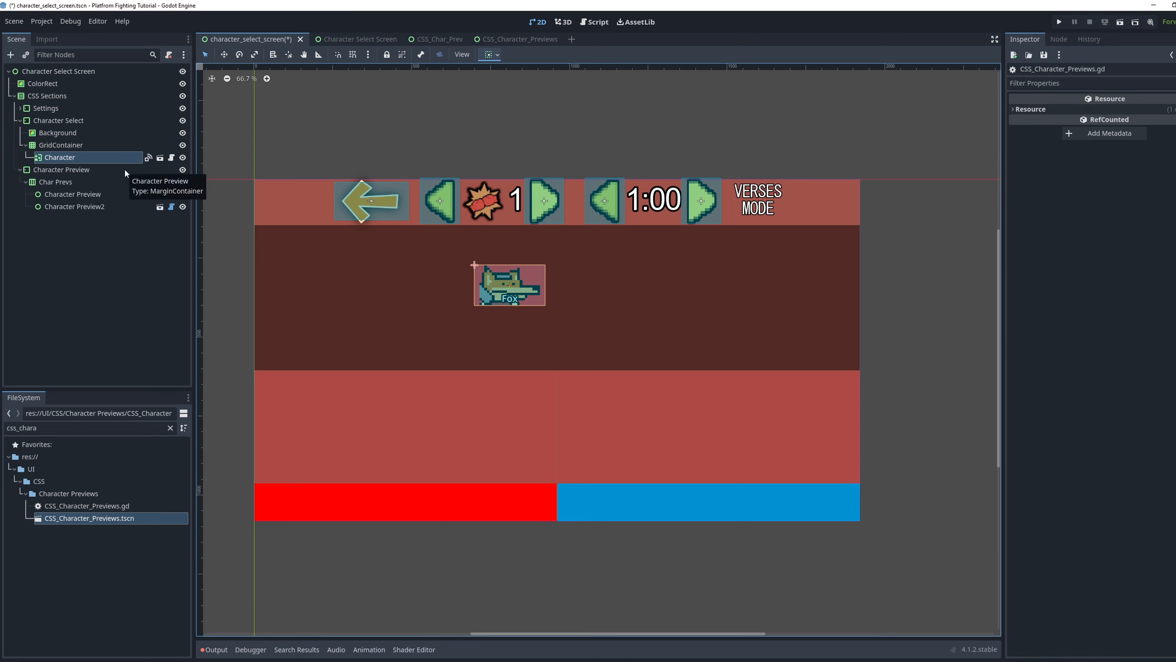
left_click(114, 194)
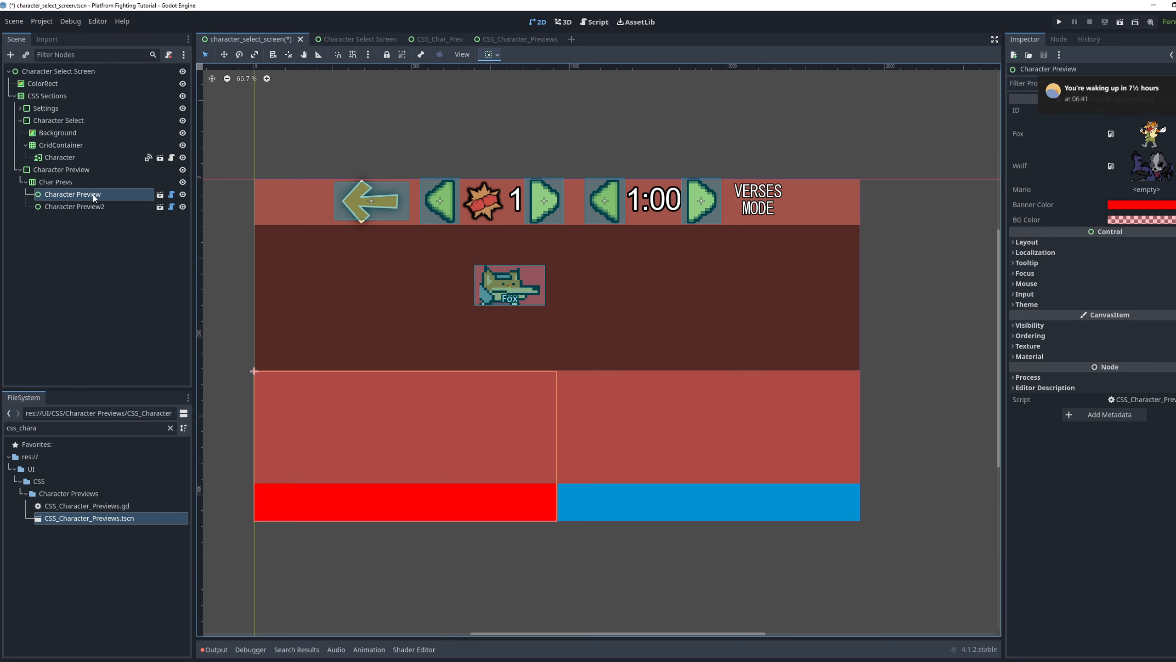
left_click(172, 157)
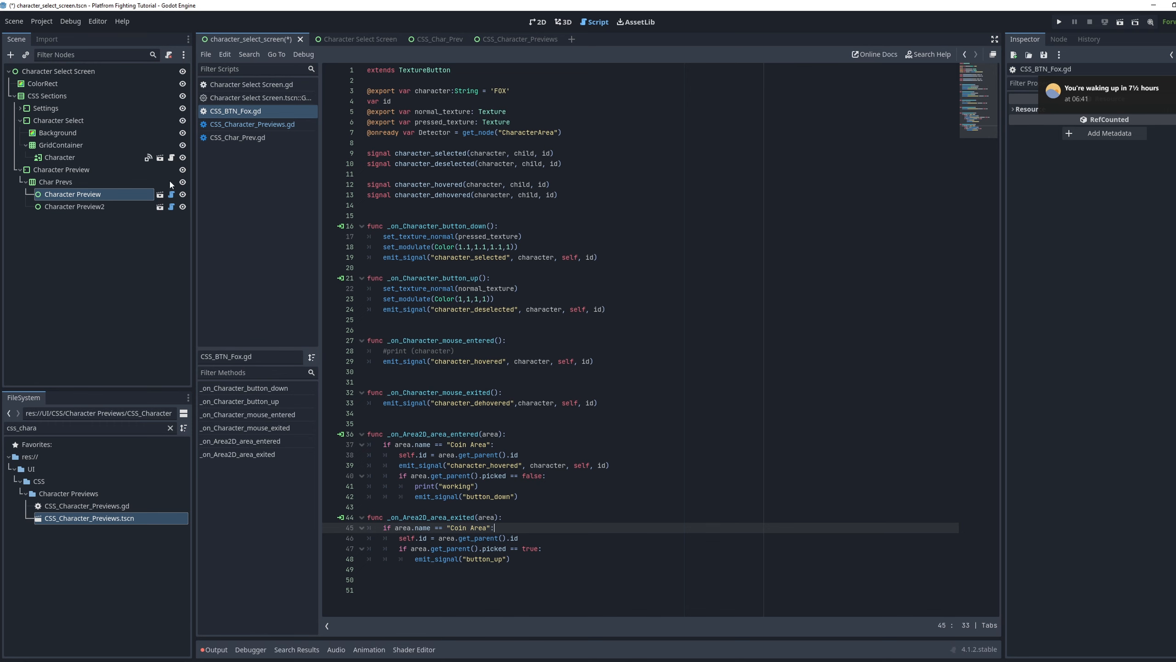
left_click(60, 157)
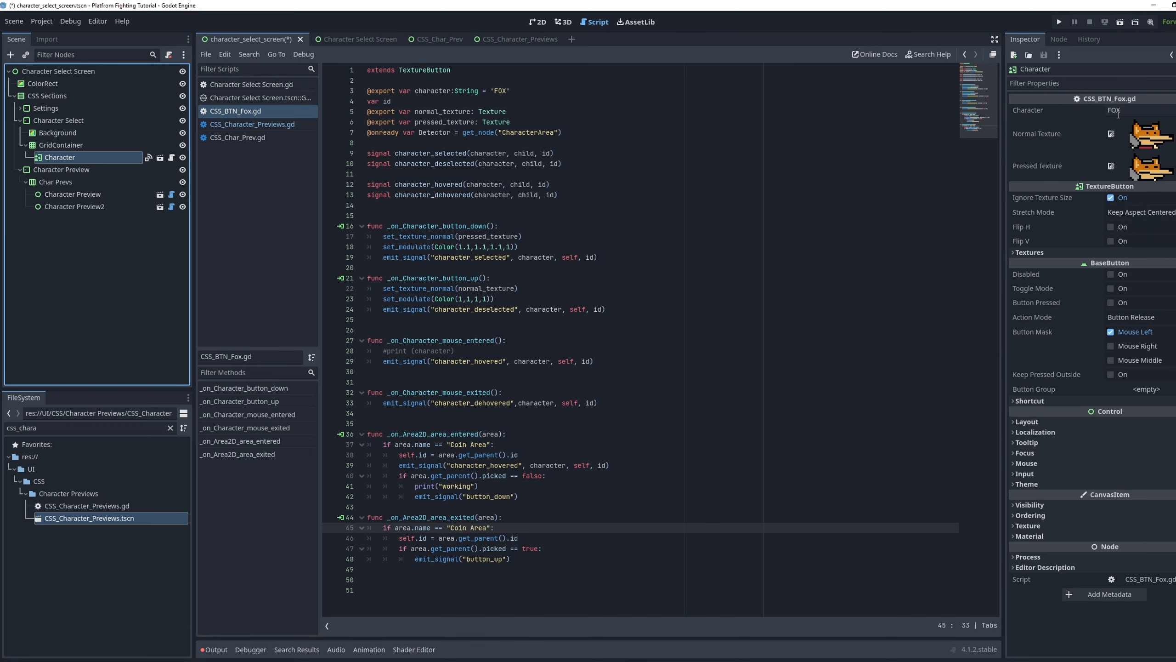
left_click(537, 22)
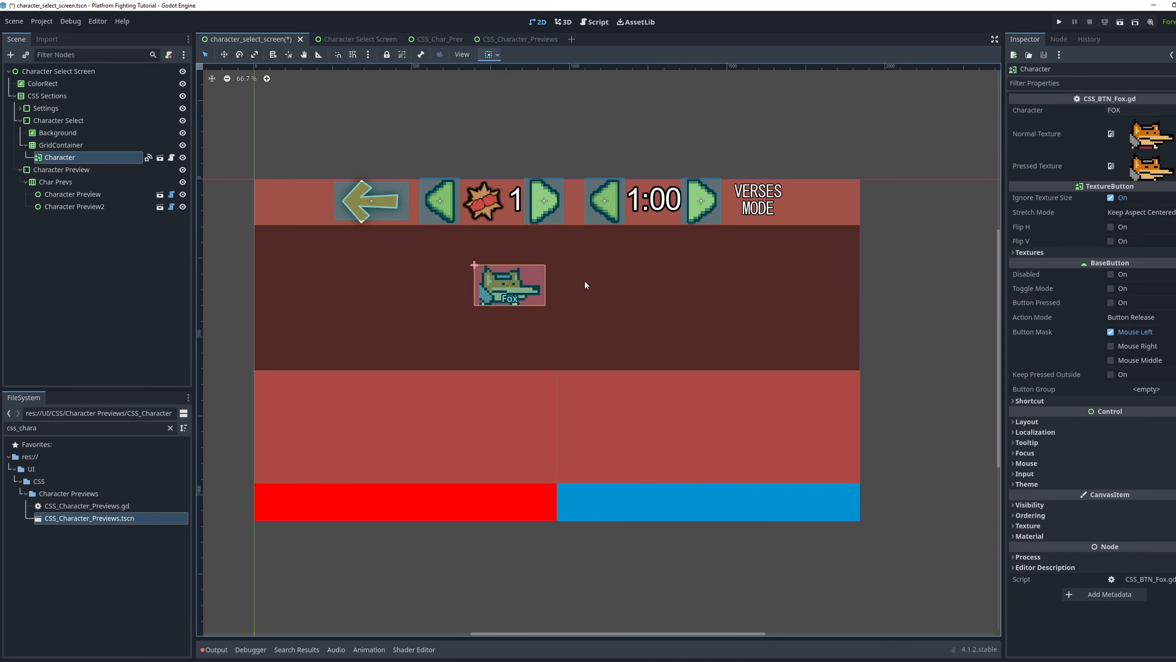
left_click(1127, 111)
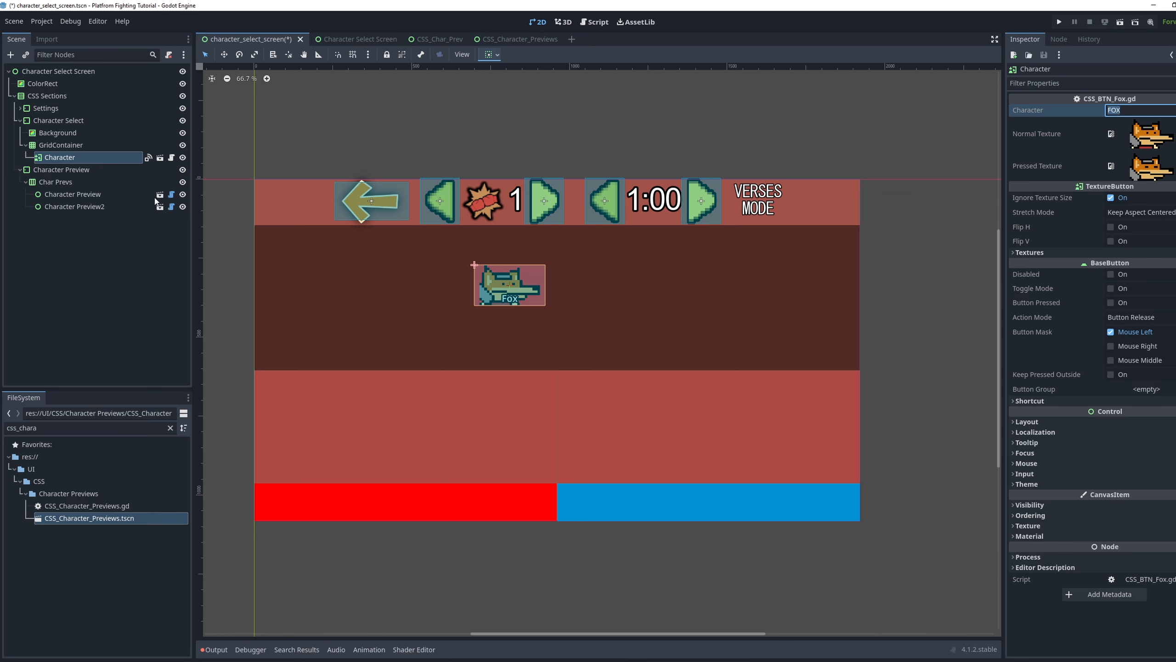
Examine how the 'FOX' match branch in _on_Character_hovered relates to the Character button's exported Character property
left_click(171, 197)
scroll(483, 356, "up", 15)
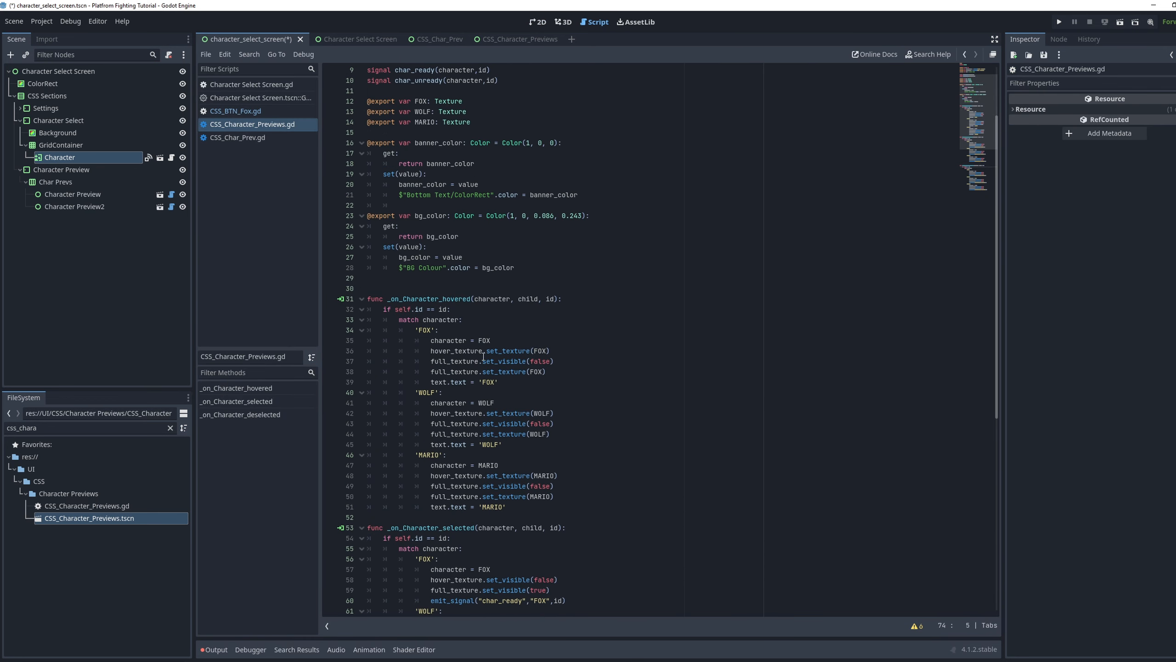
left_click_drag(415, 329, 439, 330)
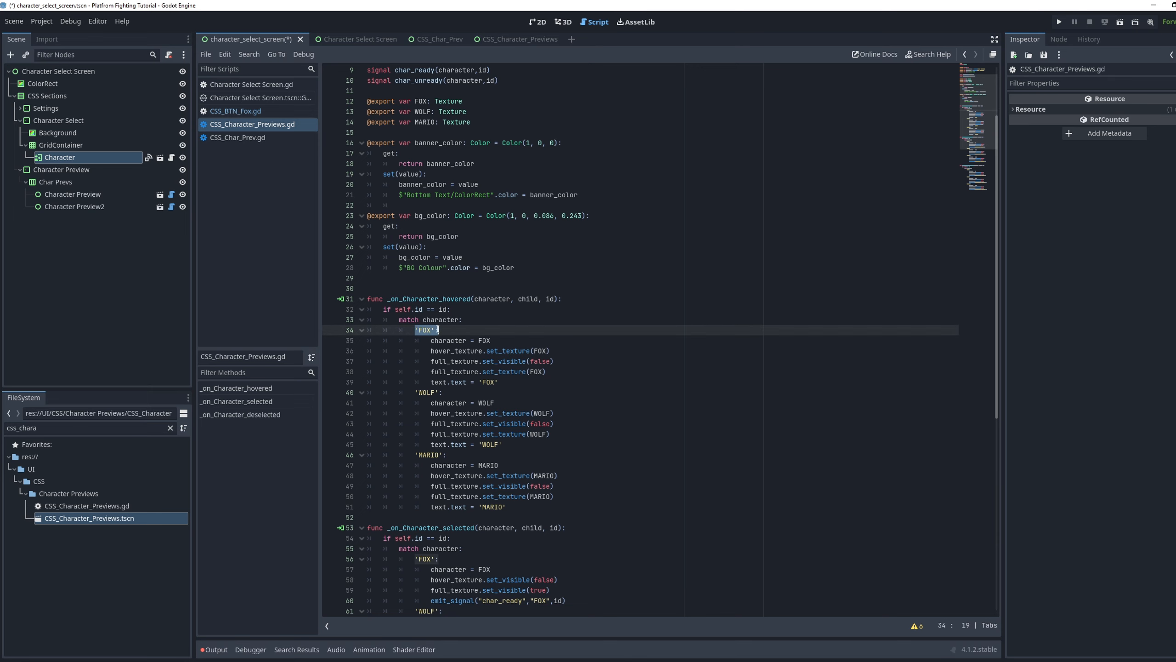
left_click_drag(415, 329, 432, 328)
left_click_drag(540, 374, 332, 322)
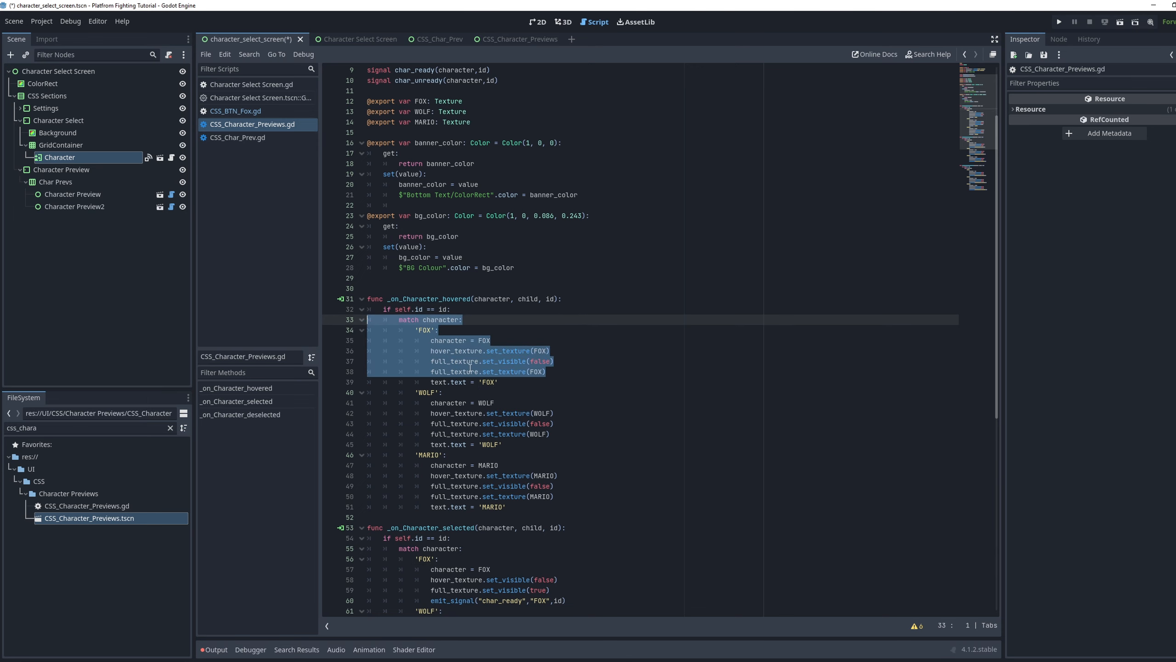
left_click(537, 21)
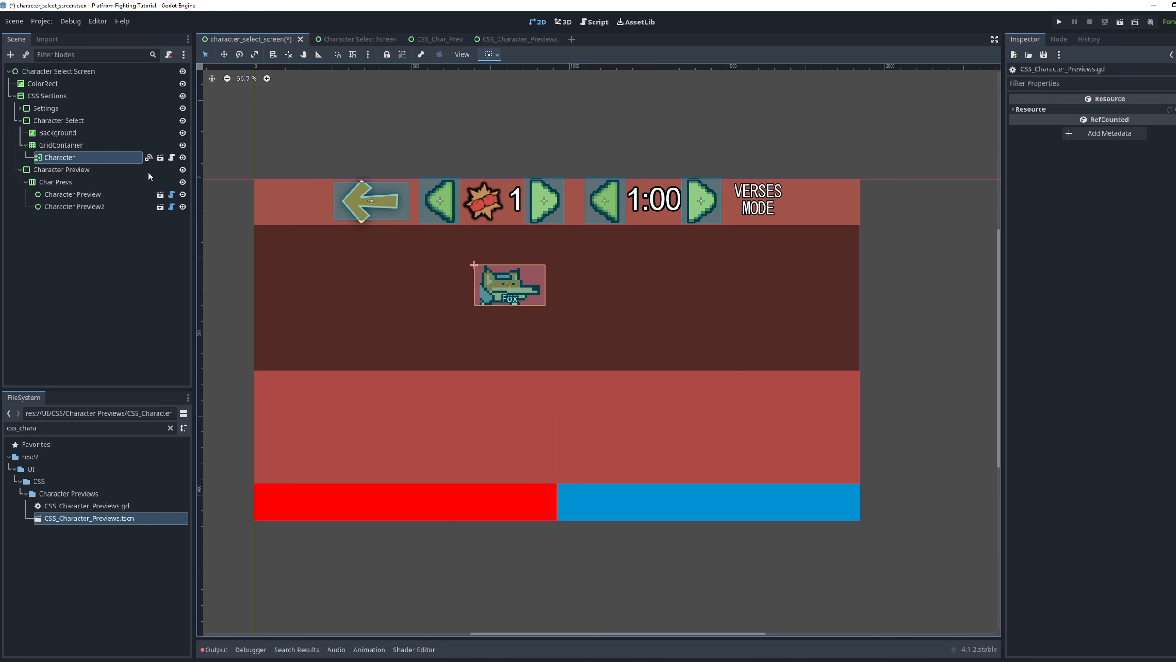
left_click(87, 158)
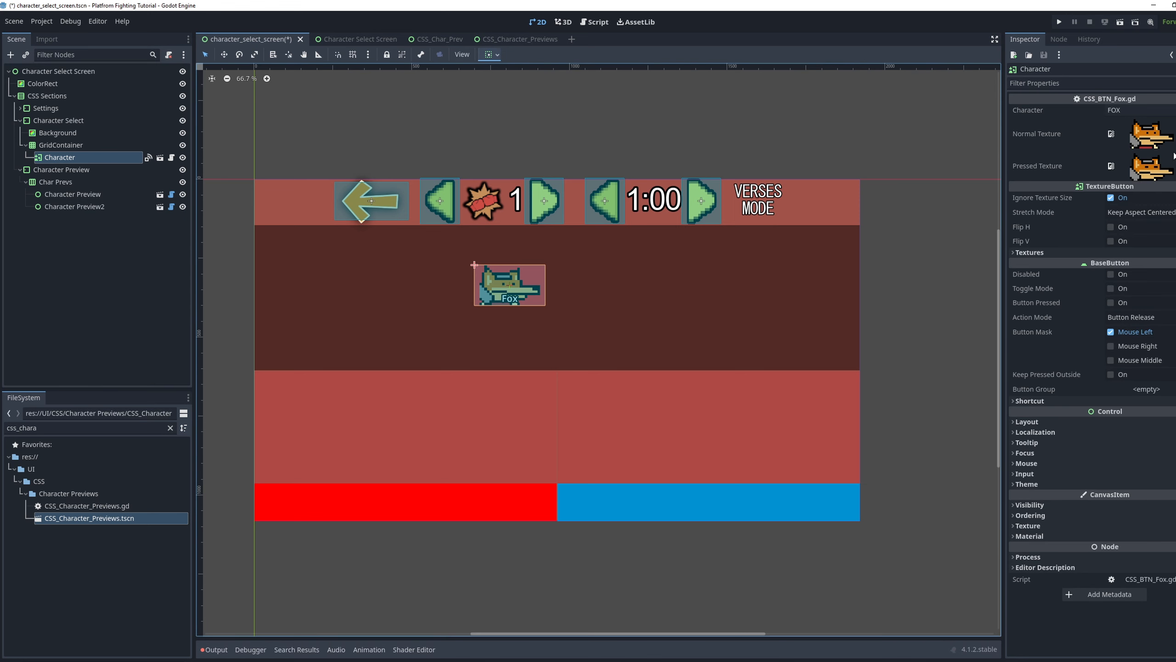
Examine the Fox button's Character value and the matching FOX texture variable and match cases in the Character Preview script
left_click(1157, 110)
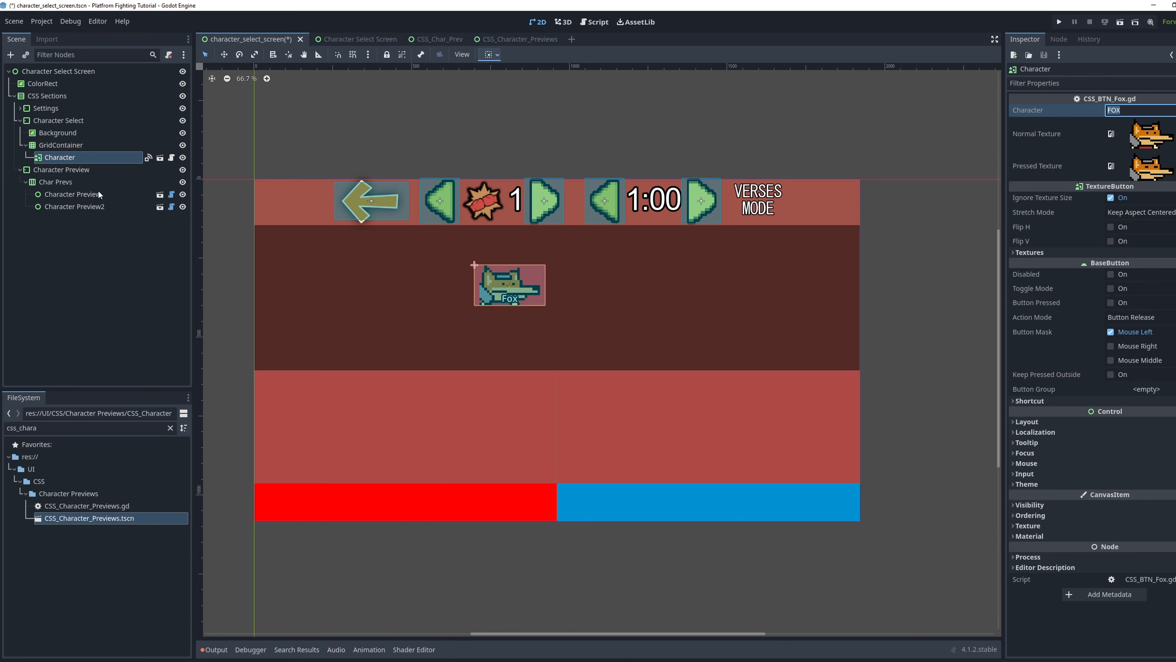
left_click(124, 194)
left_click(171, 195)
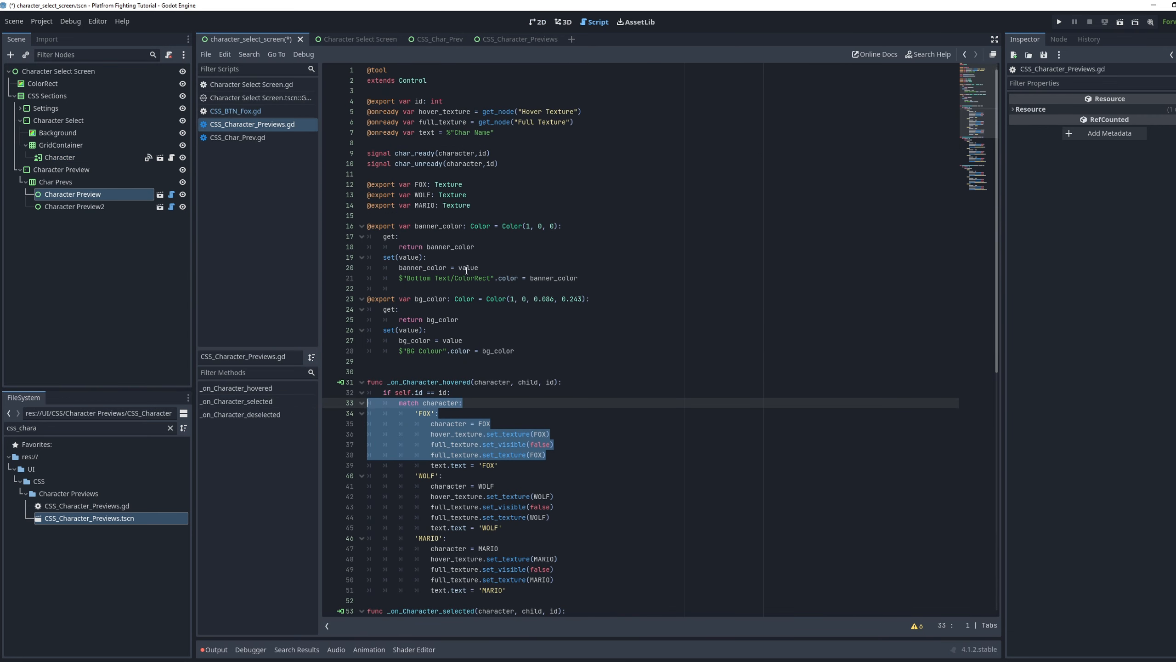
double_click(422, 185)
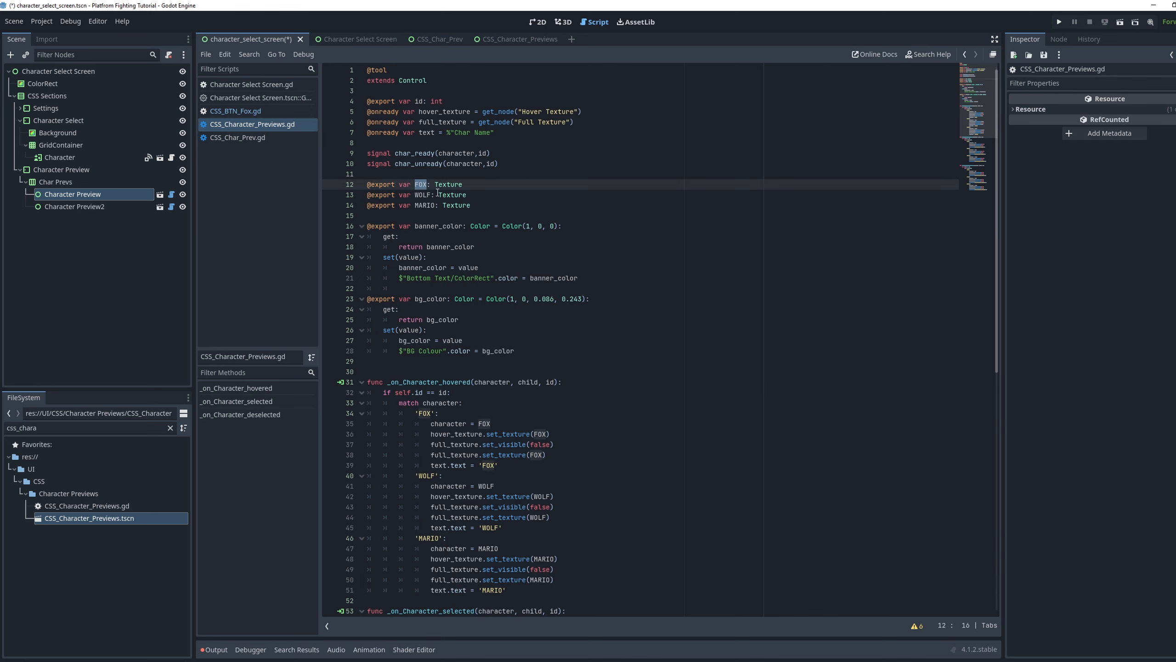
left_click(112, 197)
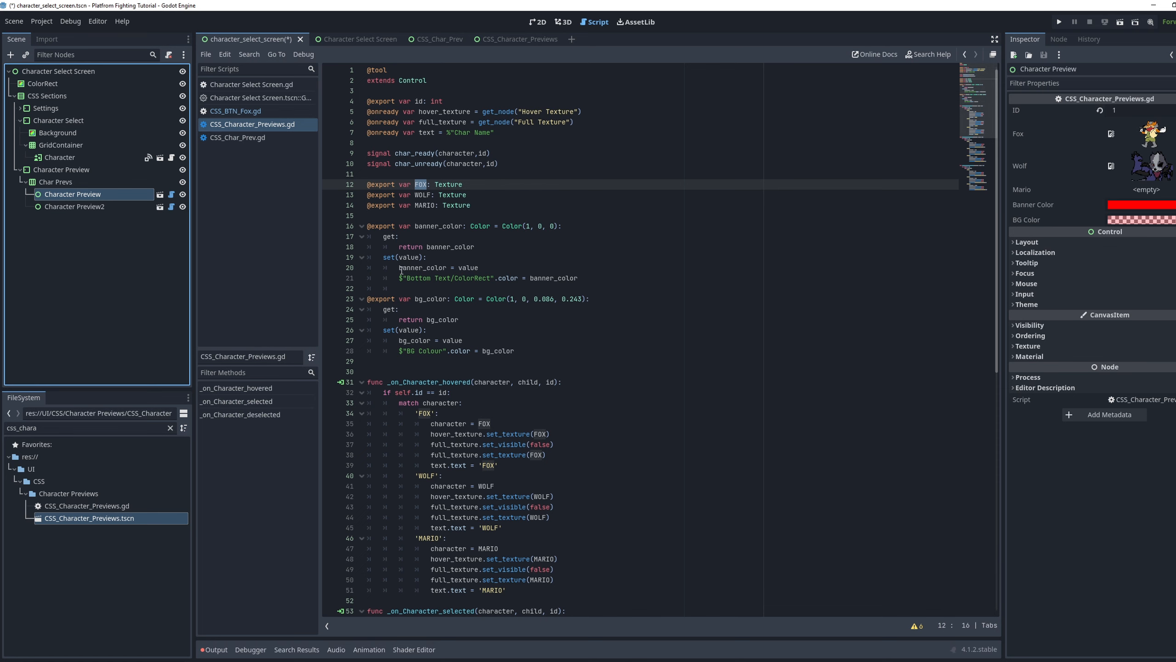
scroll(598, 365, "down", 3)
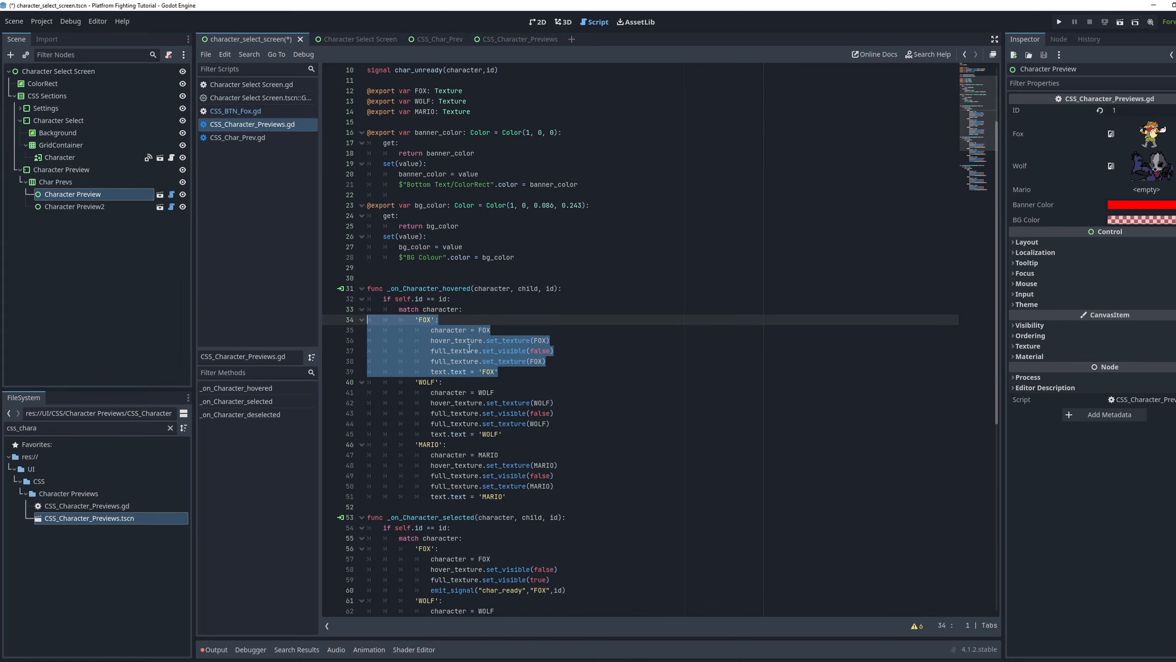
scroll(390, 340, "down", 8)
left_click(538, 22)
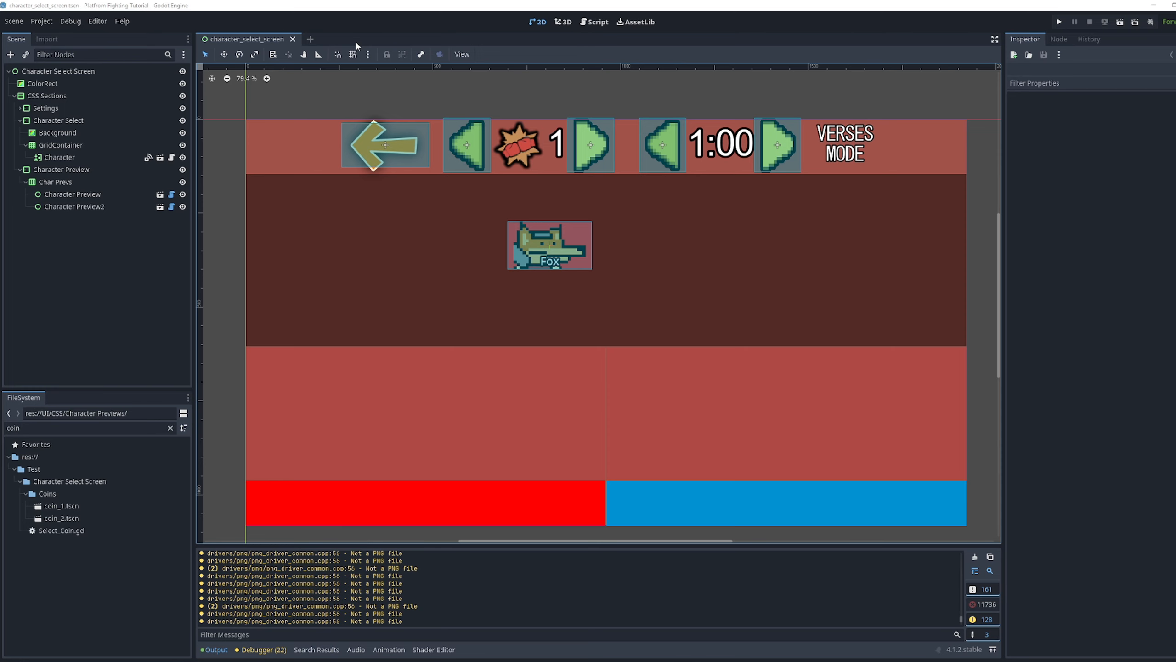
Create a new scene with a Node2D root and save it as Token.tscn in res://UI/CSS
left_click(310, 39)
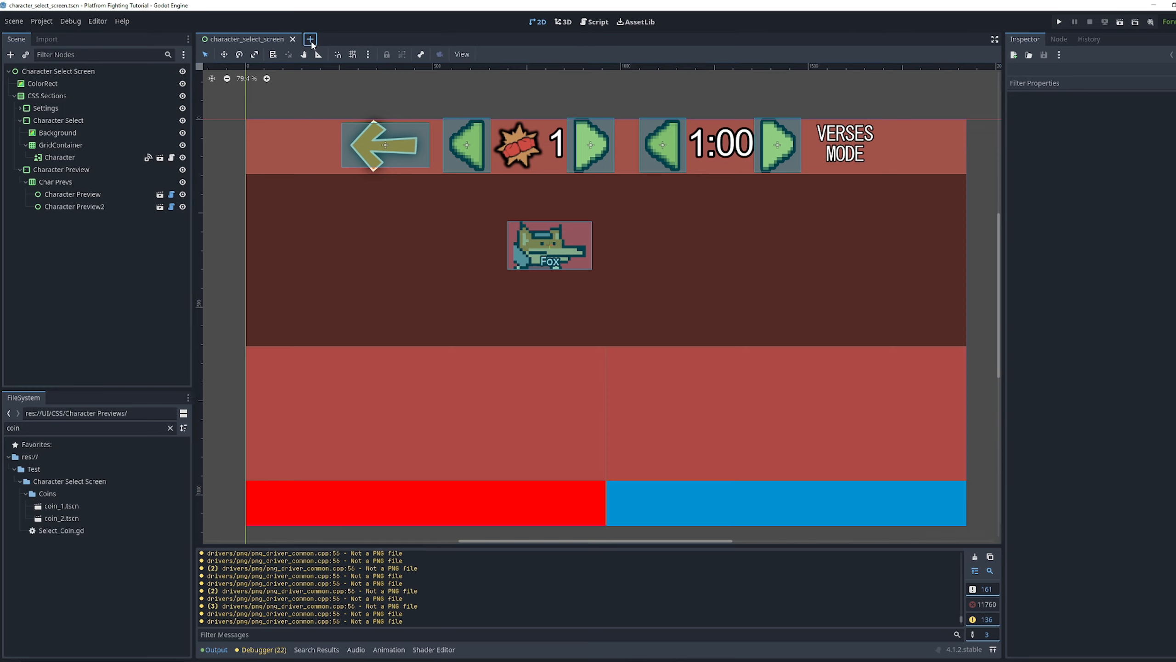
left_click(103, 88)
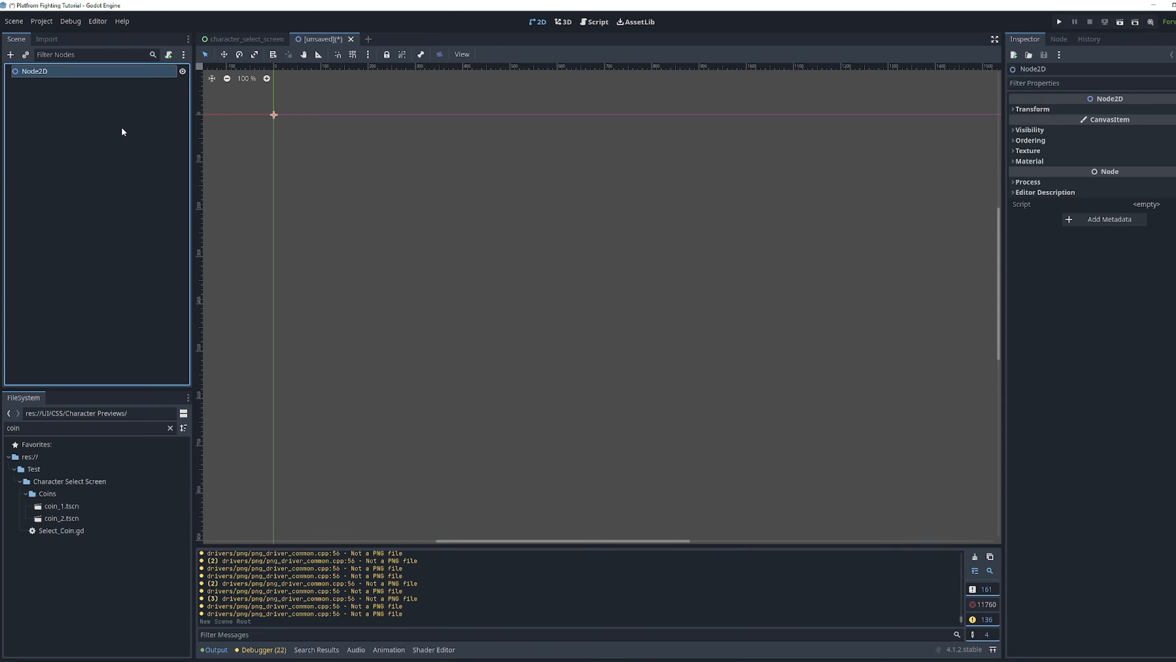
key("ctrl+s")
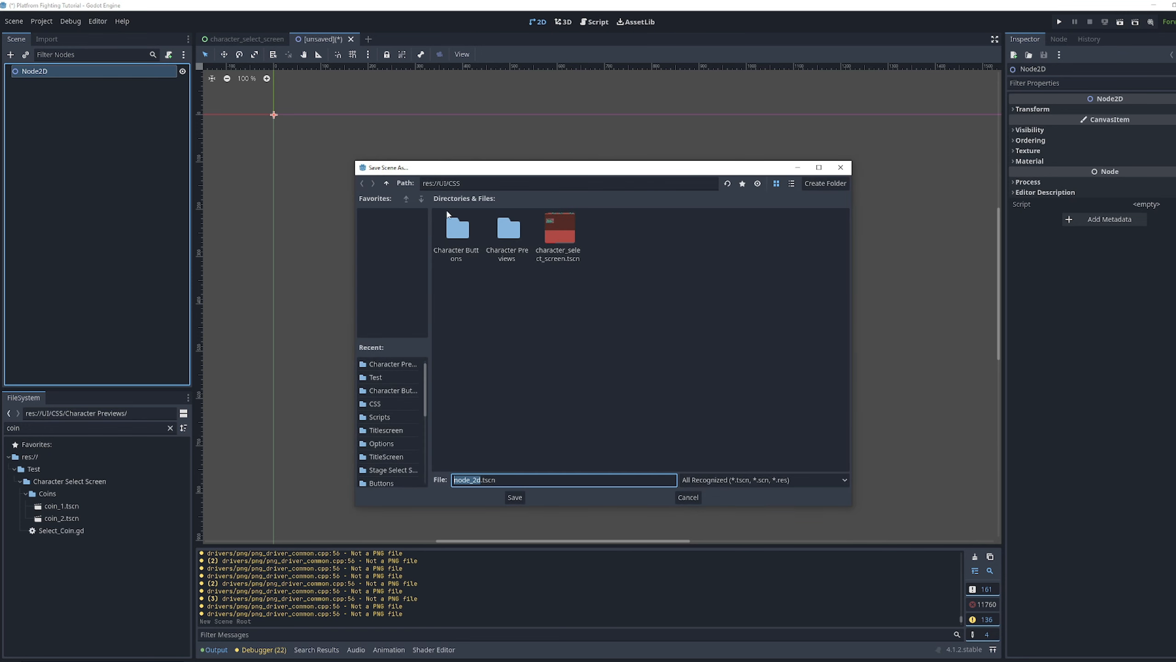
left_click(387, 183)
left_click(386, 184)
left_click(558, 306)
double_click(557, 306)
double_click(463, 236)
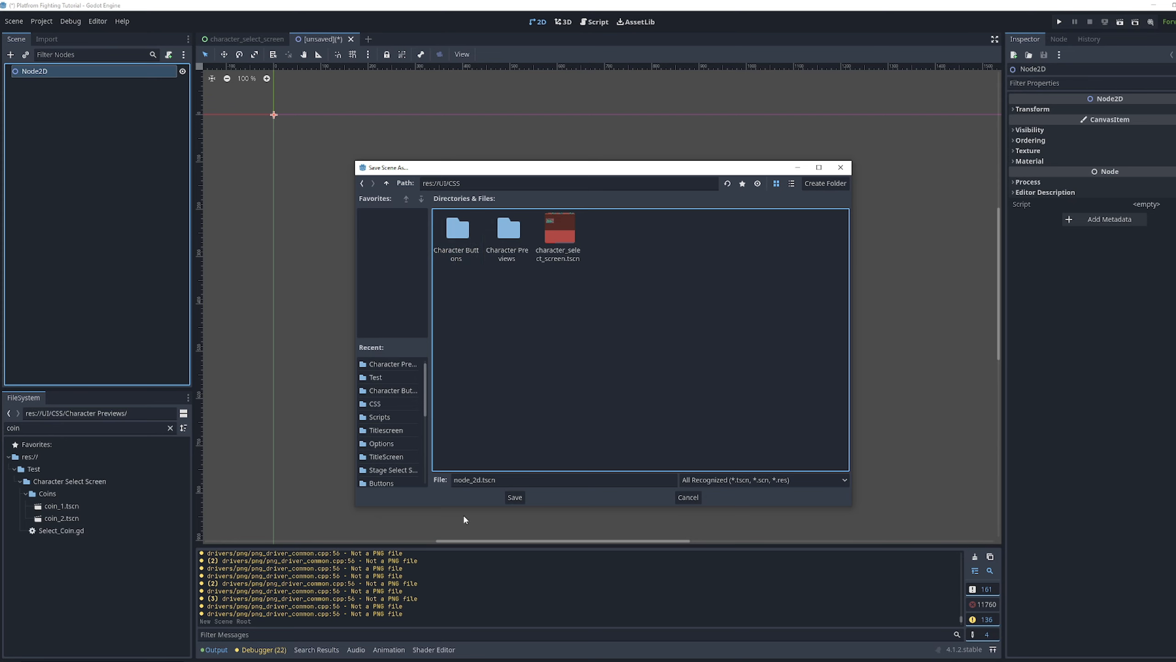
double_click(479, 480)
type("Token")
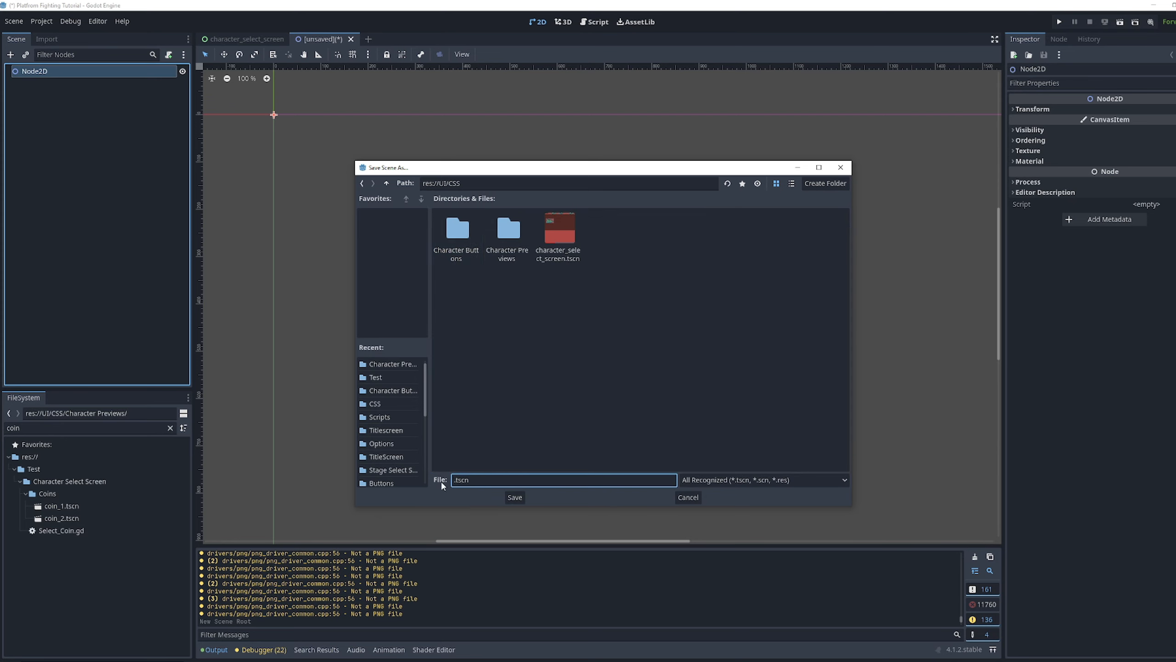
left_click(515, 497)
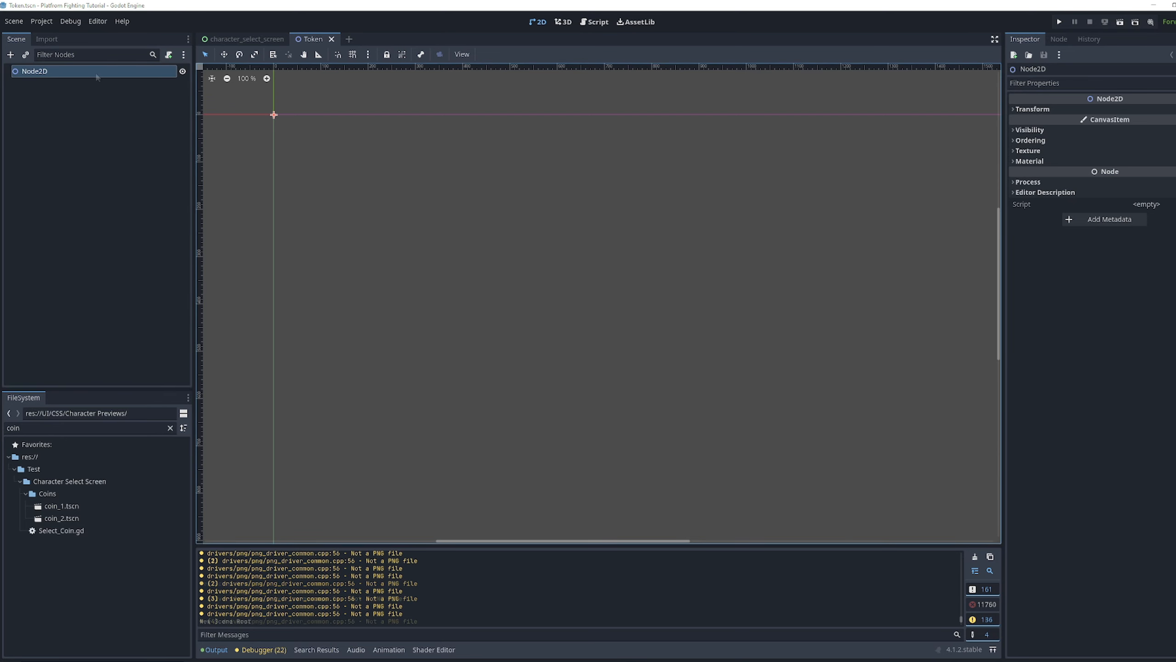
Change the type of the root Node2D to RigidBody2D
right_click(81, 73)
left_click(136, 201)
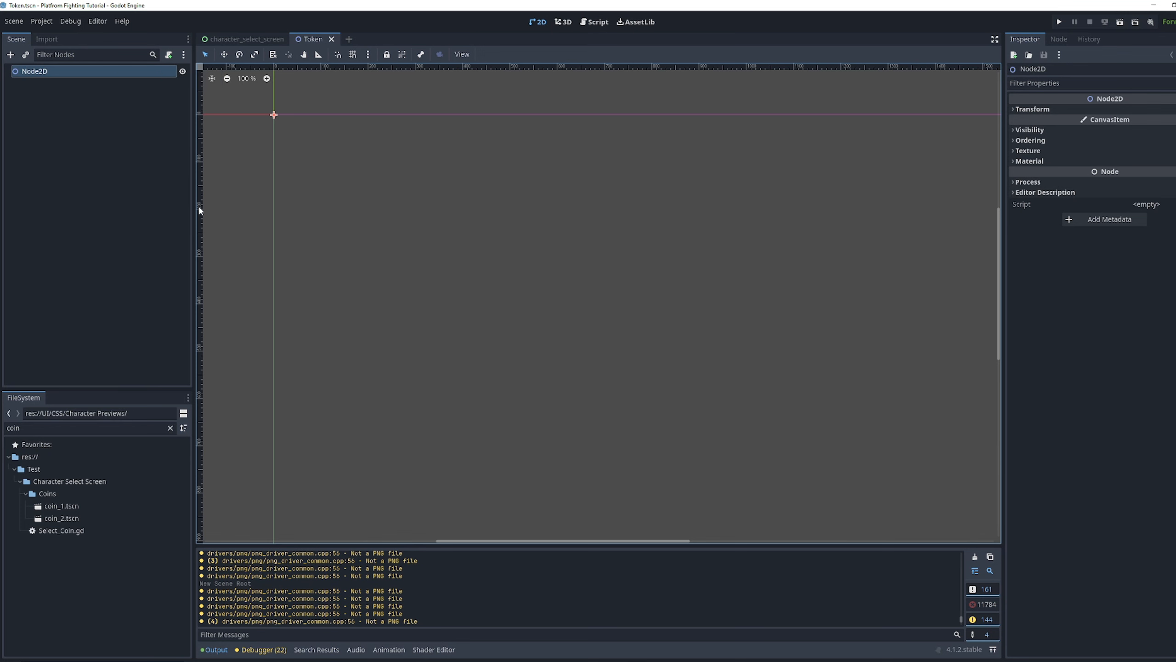
type("R")
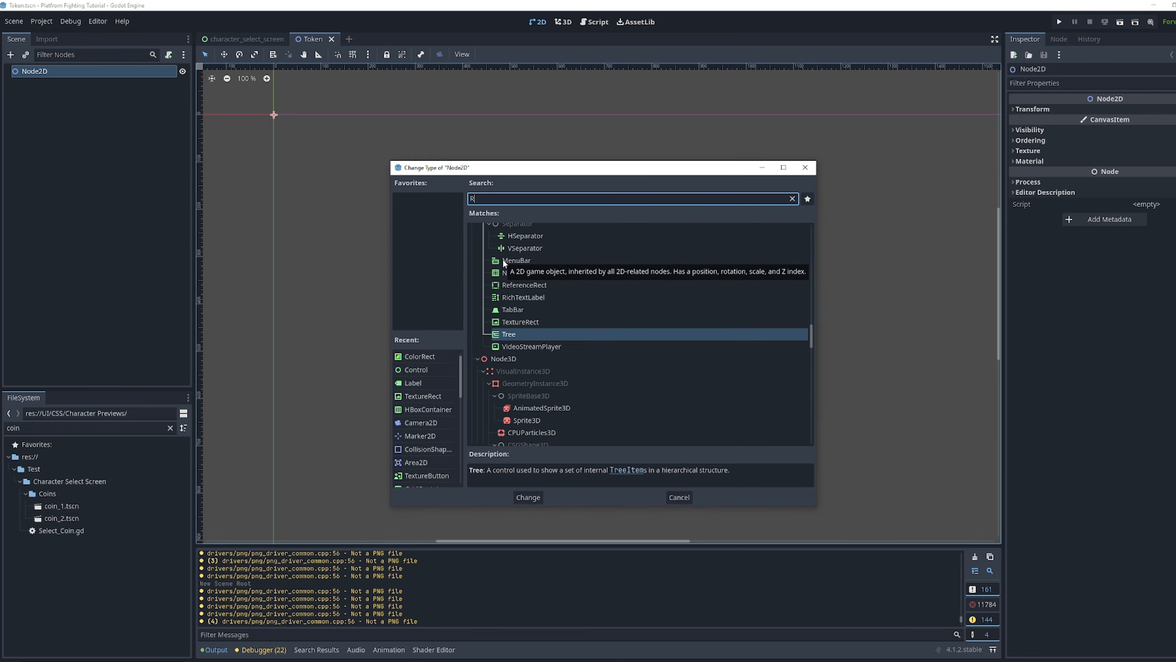
type("ig")
double_click(509, 319)
Rename the rigid body root node as Token
left_click(70, 72)
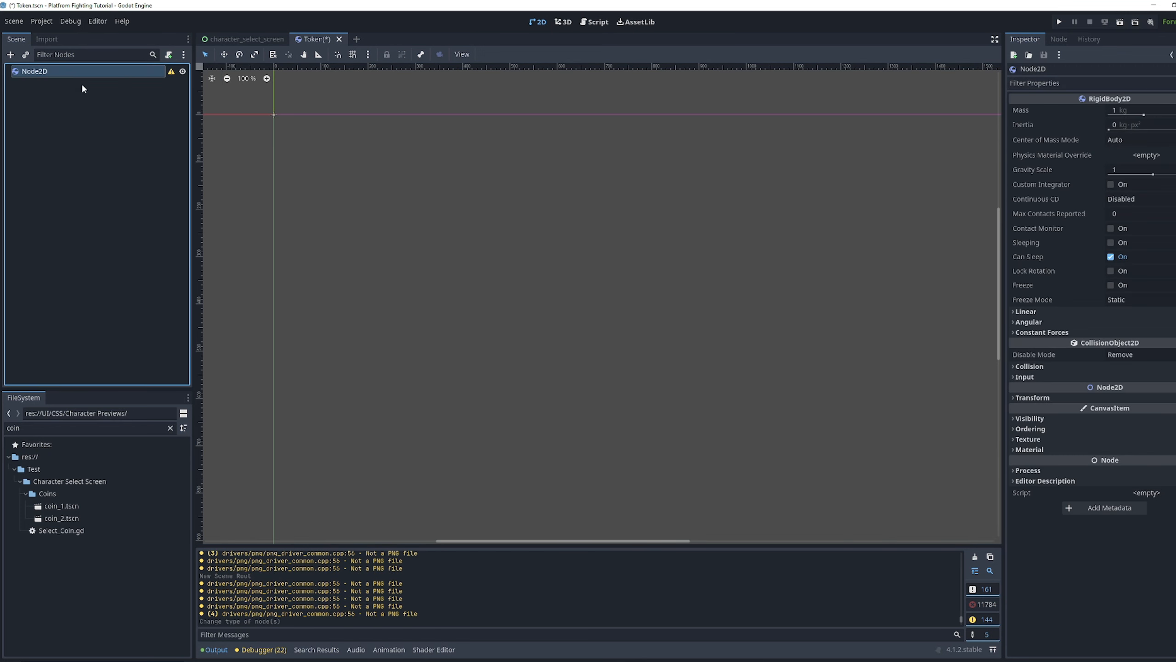
double_click(60, 73)
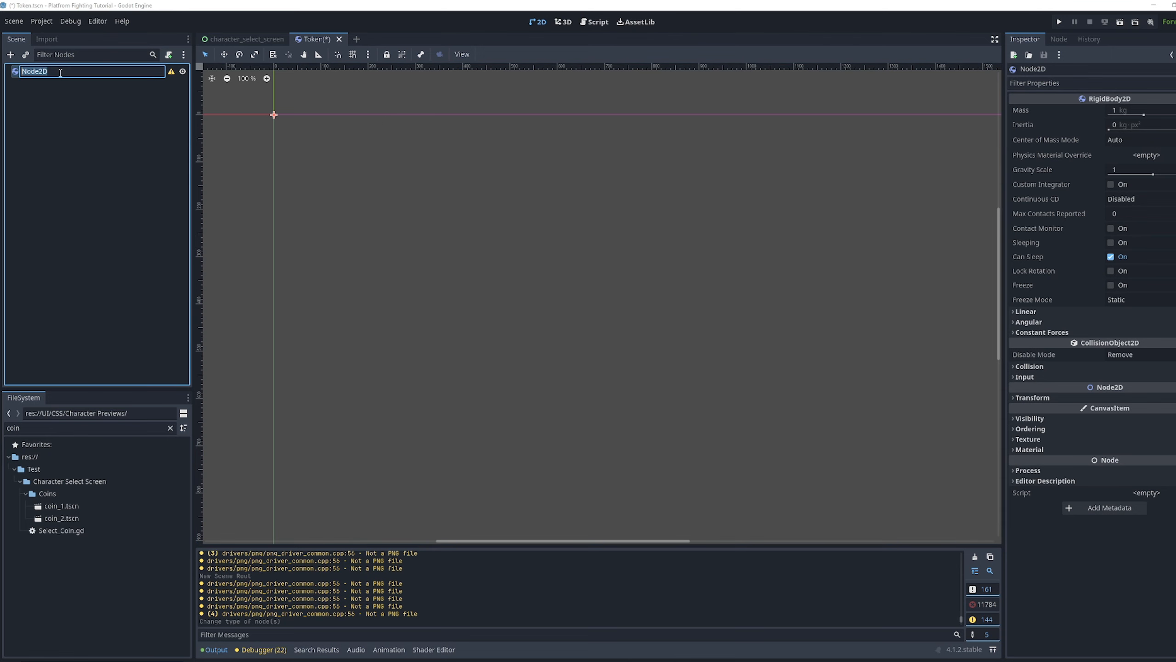
type("Token")
key("Return")
key("f")
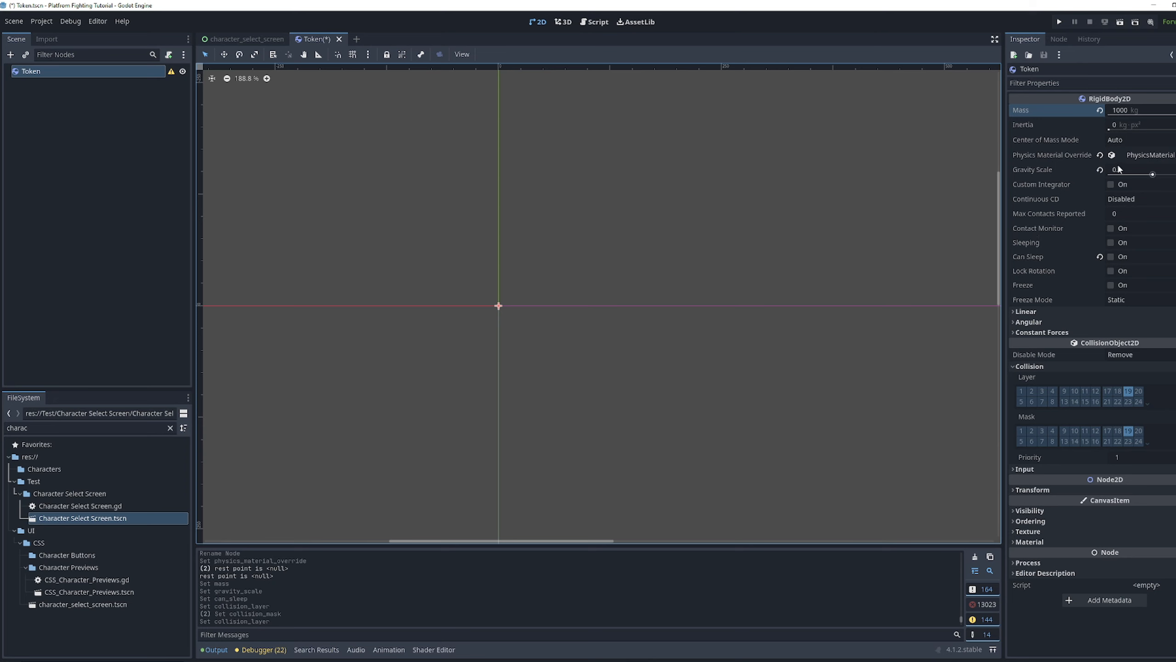
left_click(1142, 153)
left_click(1145, 154)
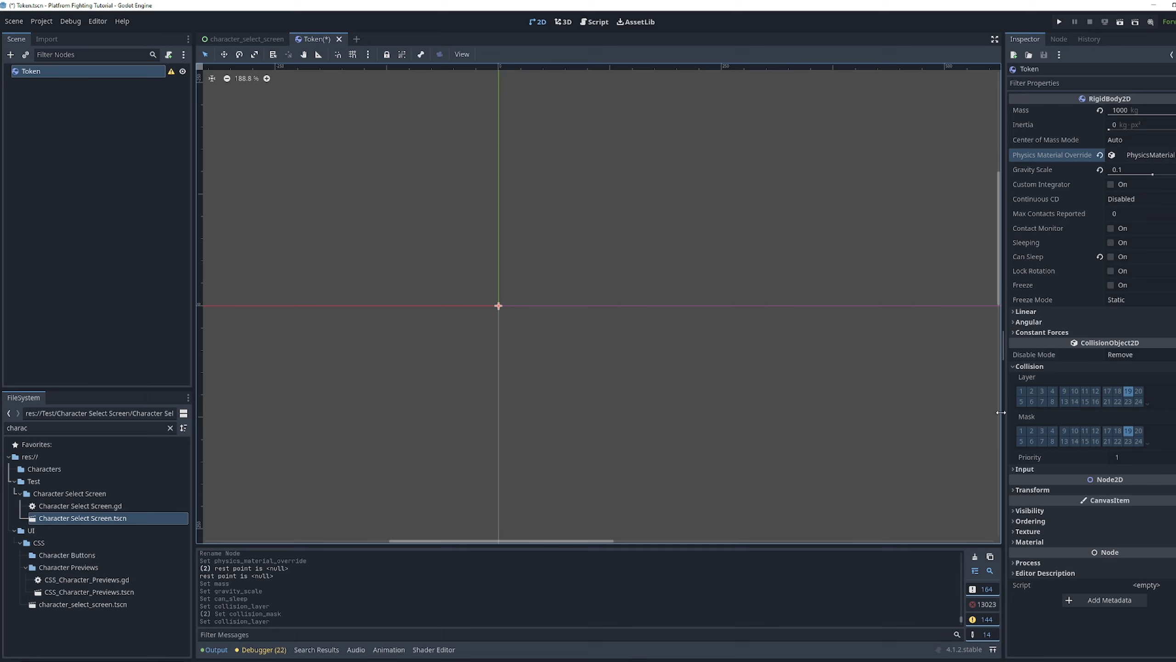
left_click(173, 178)
Add a Sprite2D as a child node of Token
left_click(92, 70)
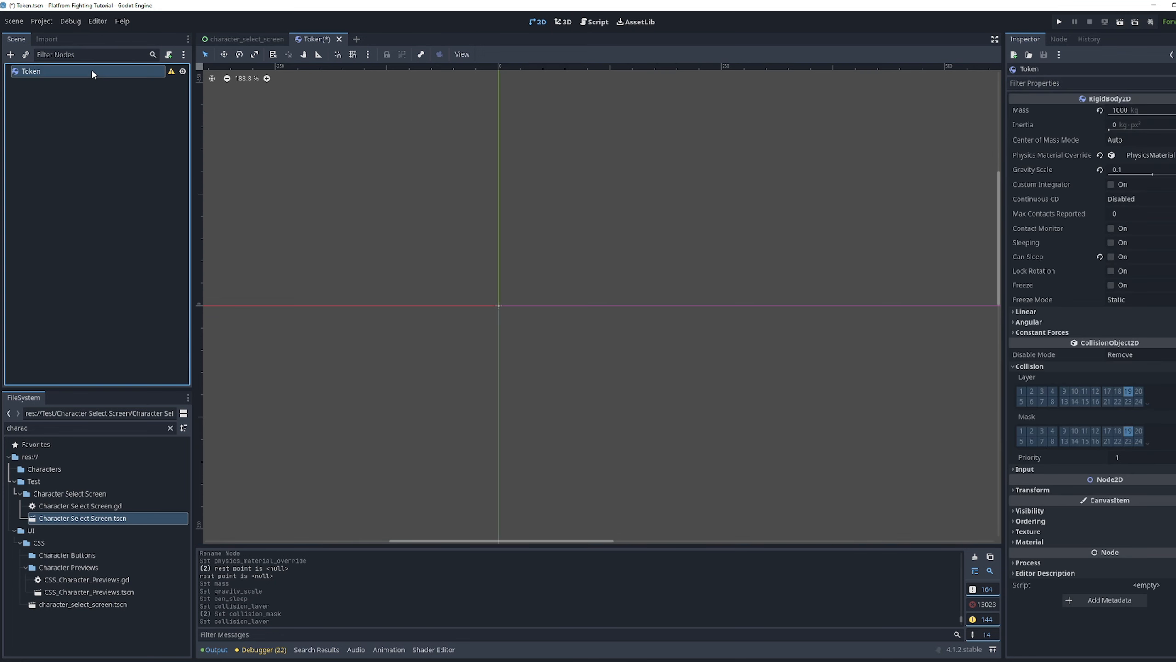
right_click(91, 70)
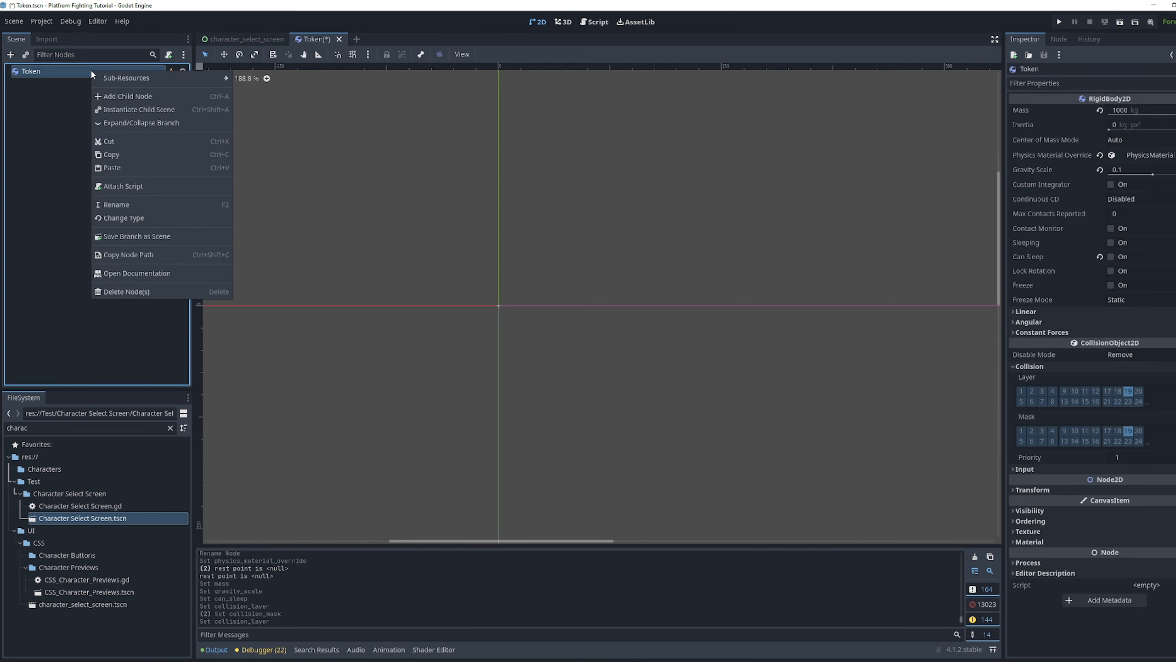
left_click(112, 97)
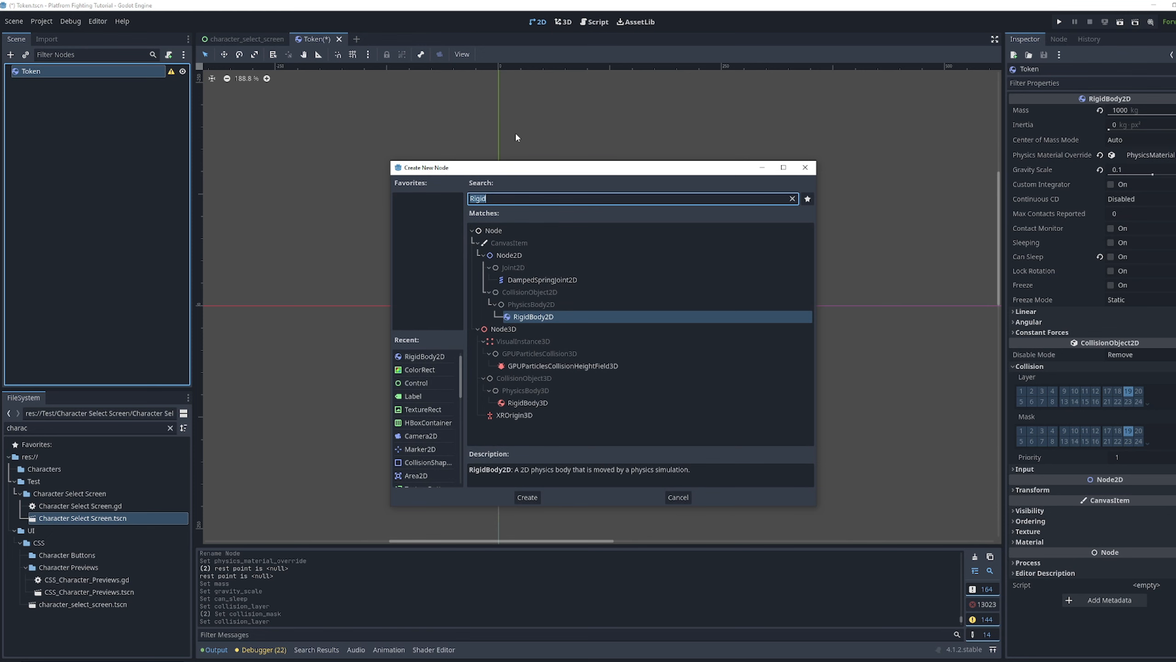
type("Sprite")
key("Return")
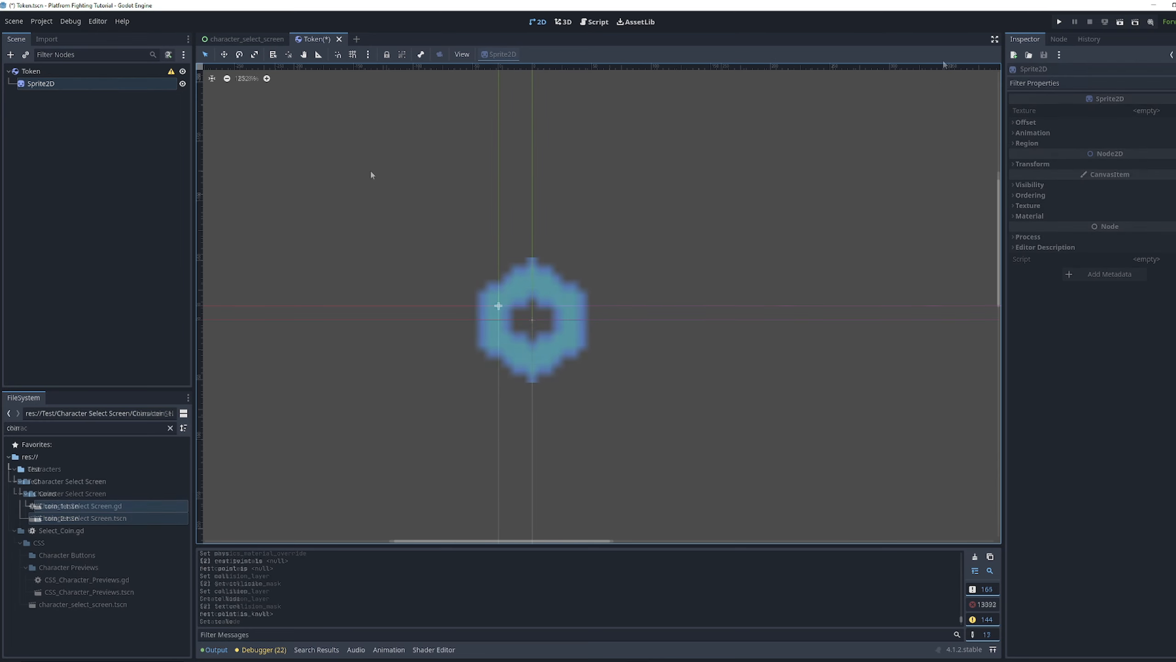
Set the Sprite2D's texture filter to Nearest so the token image renders with crisp pixels
left_click(84, 85)
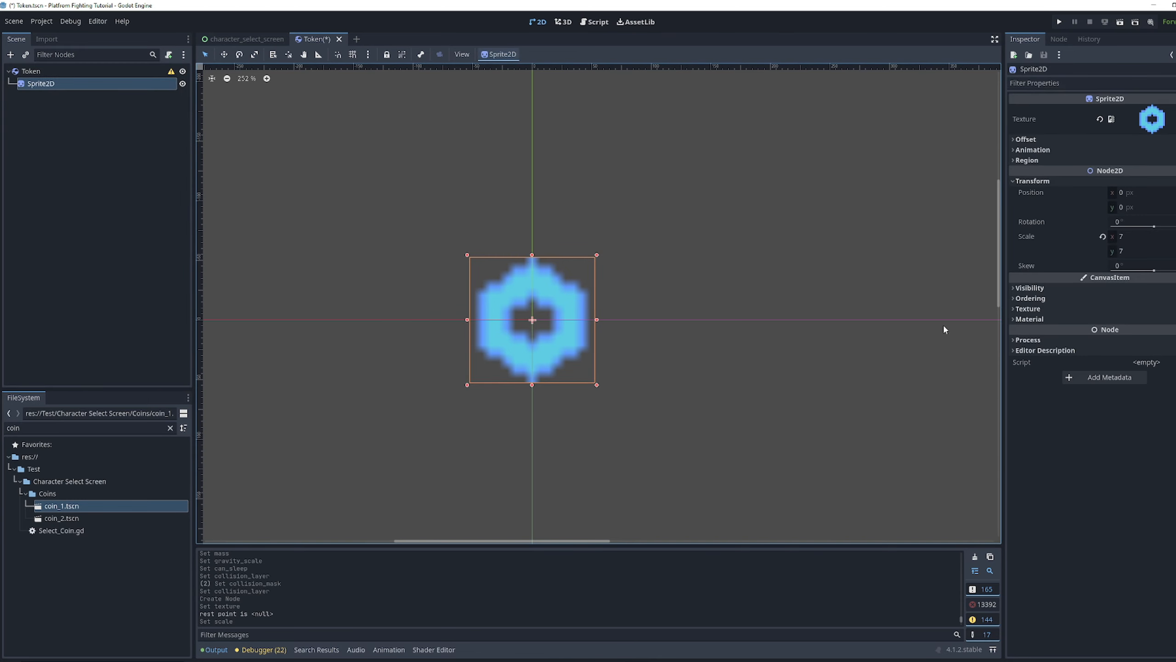
left_click(1029, 287)
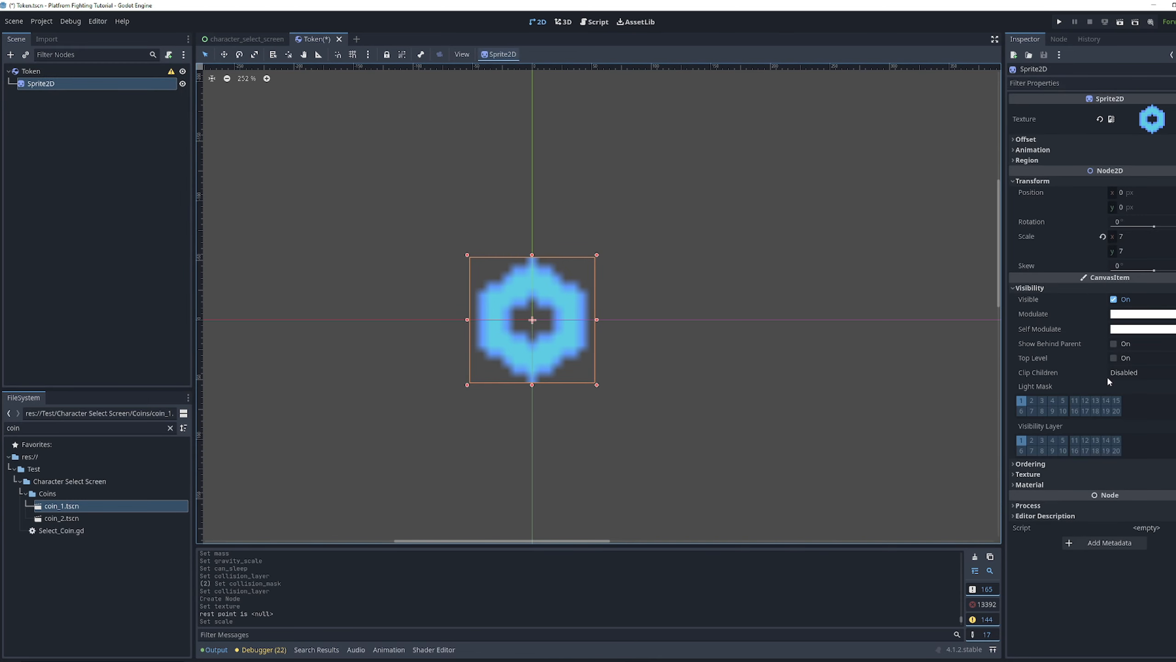
left_click(1028, 475)
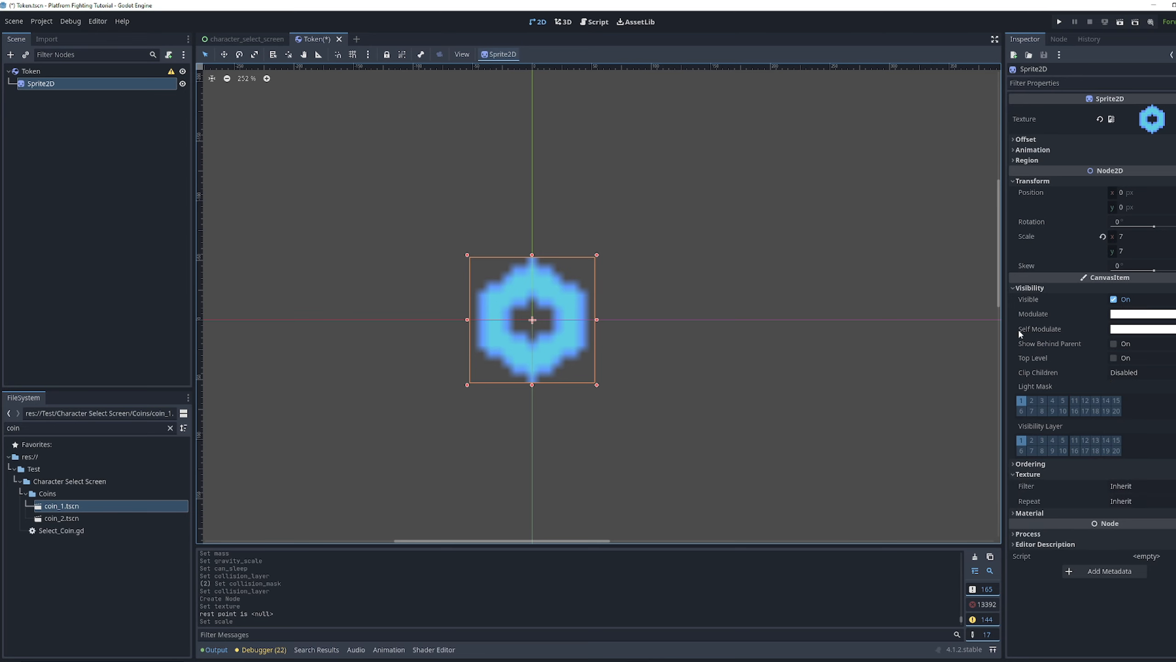
left_click(1029, 288)
left_click(1123, 320)
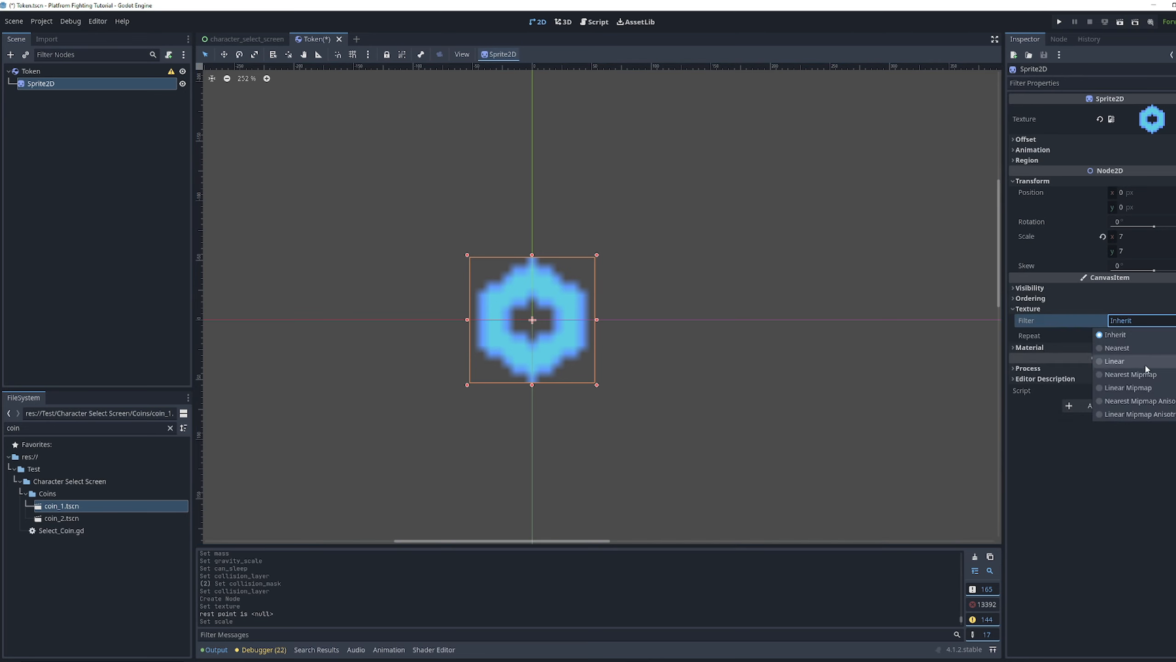
left_click(1134, 349)
left_click(667, 289)
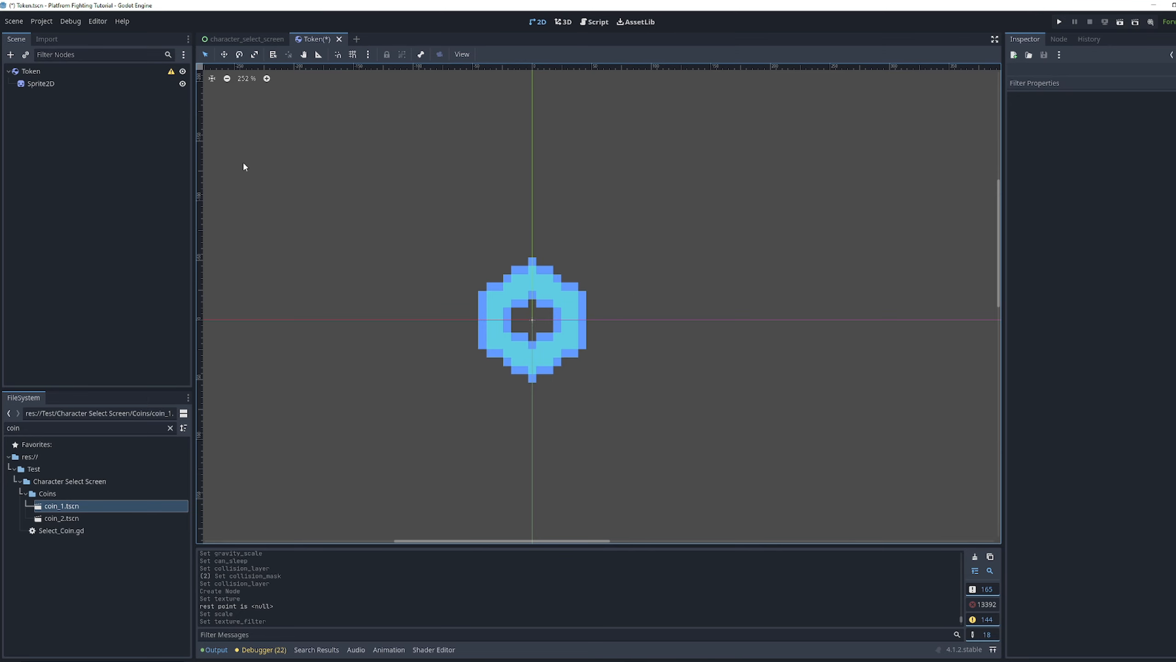
Rename the Sprite2D node under Token as Icon
left_click(116, 85)
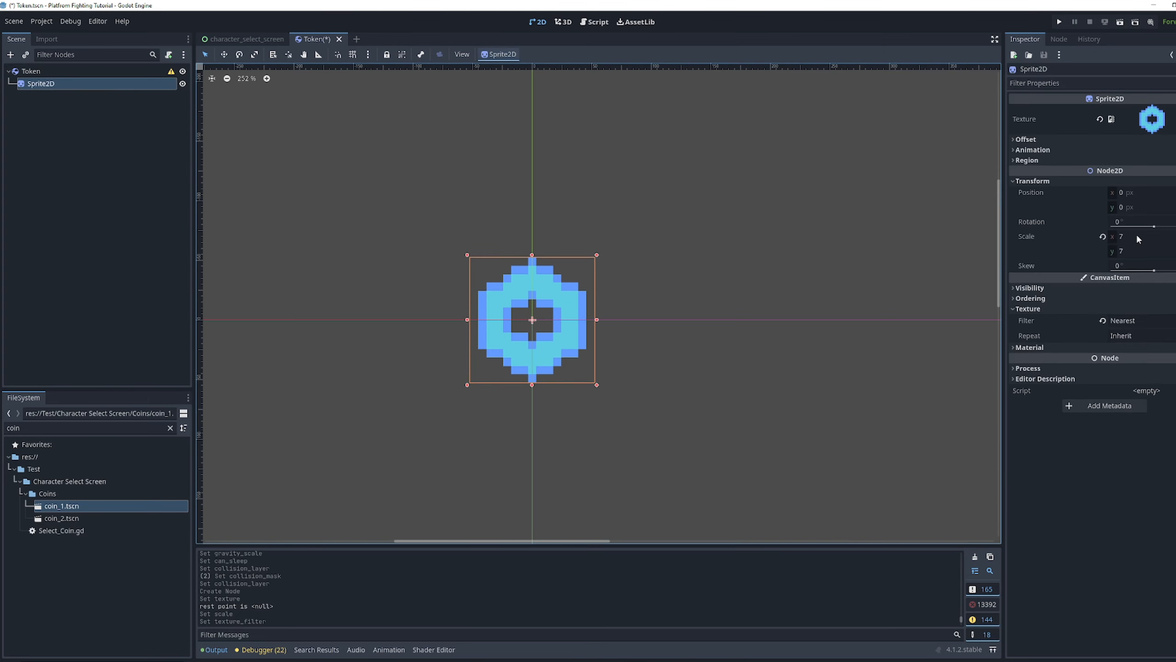
middle_click_drag(661, 230, 679, 242)
double_click(54, 84)
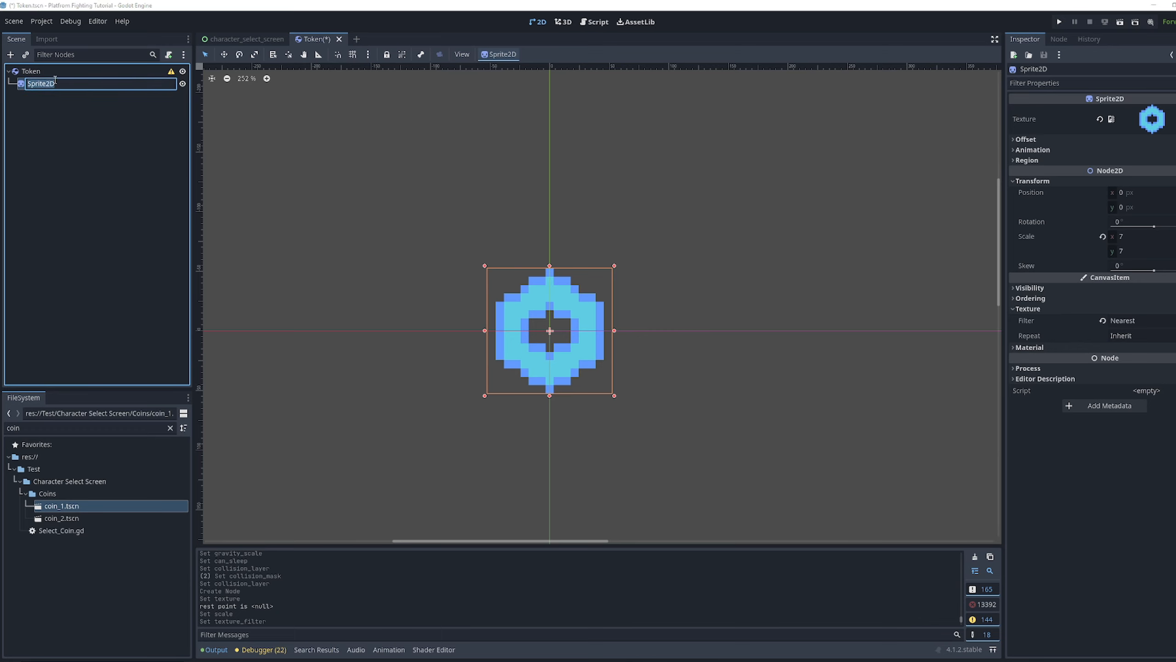
type("Icon")
key("Return")
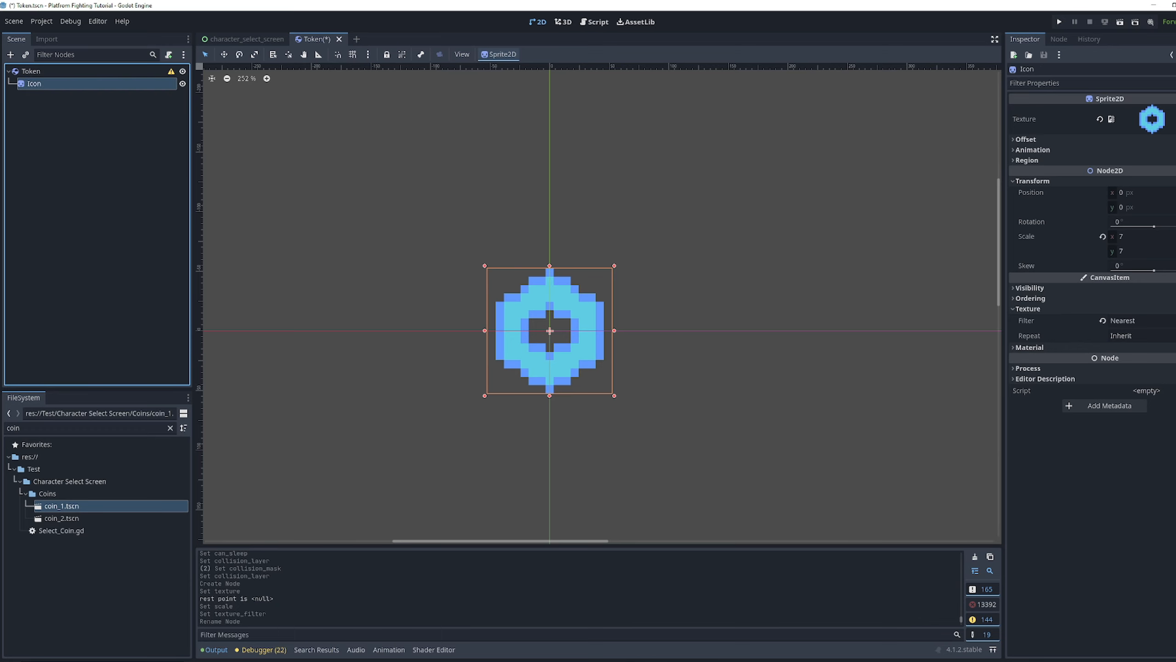
Add an Area2D as a child of the Token root and rename it as Token Area
left_click(123, 106)
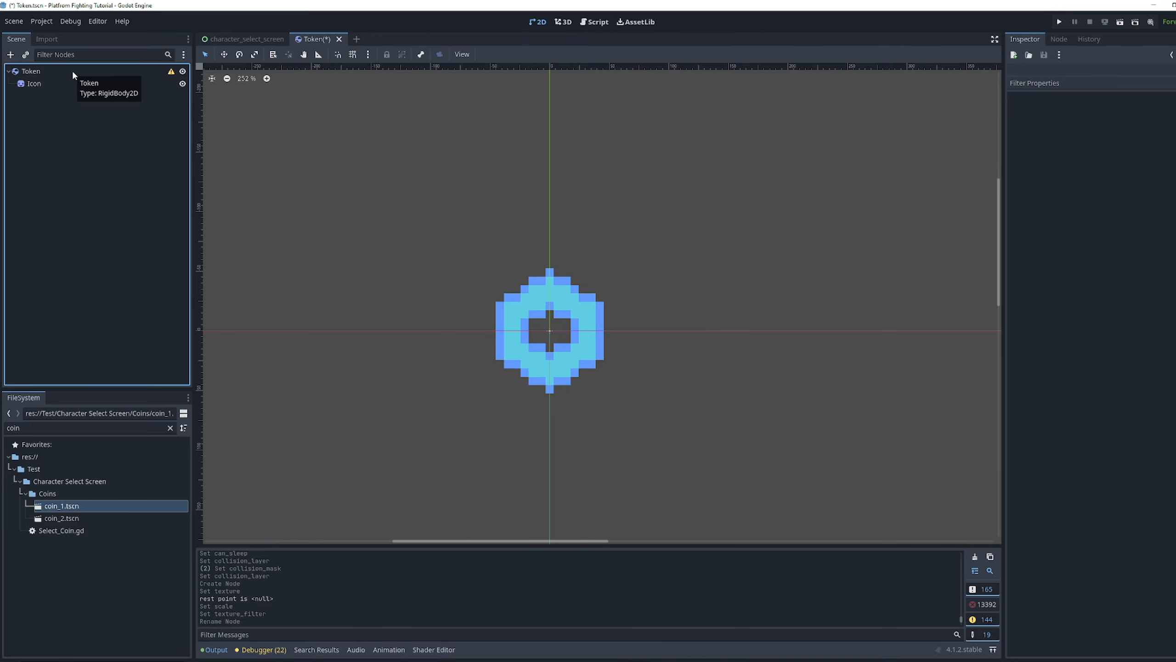
left_click(72, 73)
right_click(73, 72)
left_click(109, 97)
type("area")
key("Return")
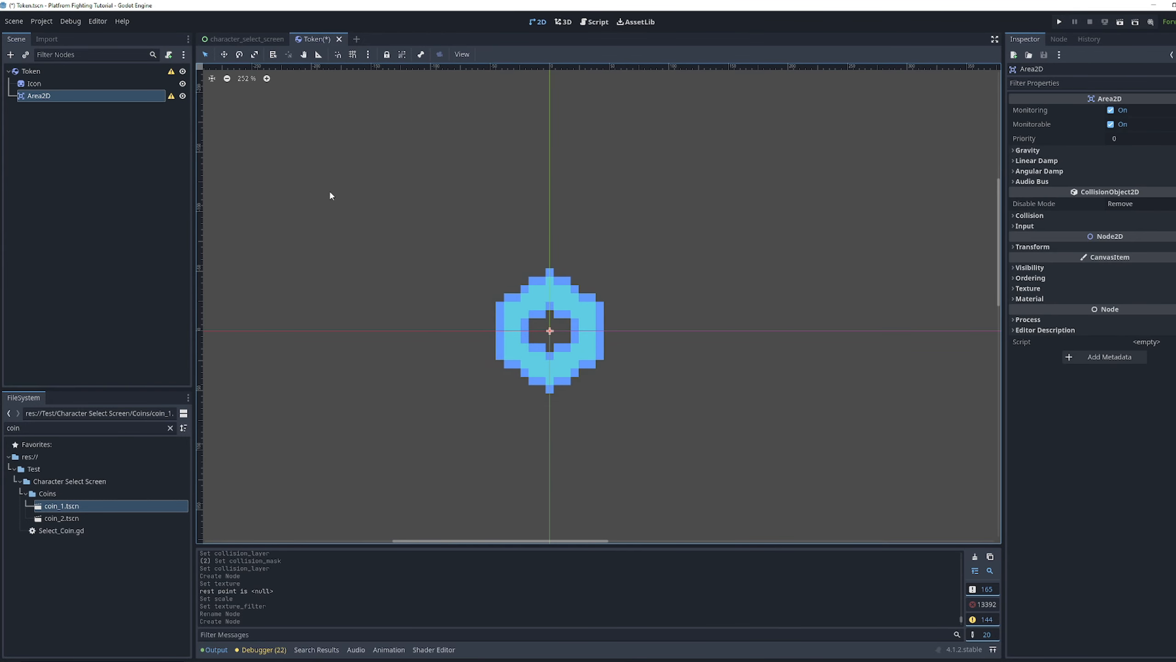
double_click(101, 95)
type("Token Area")
key("Return")
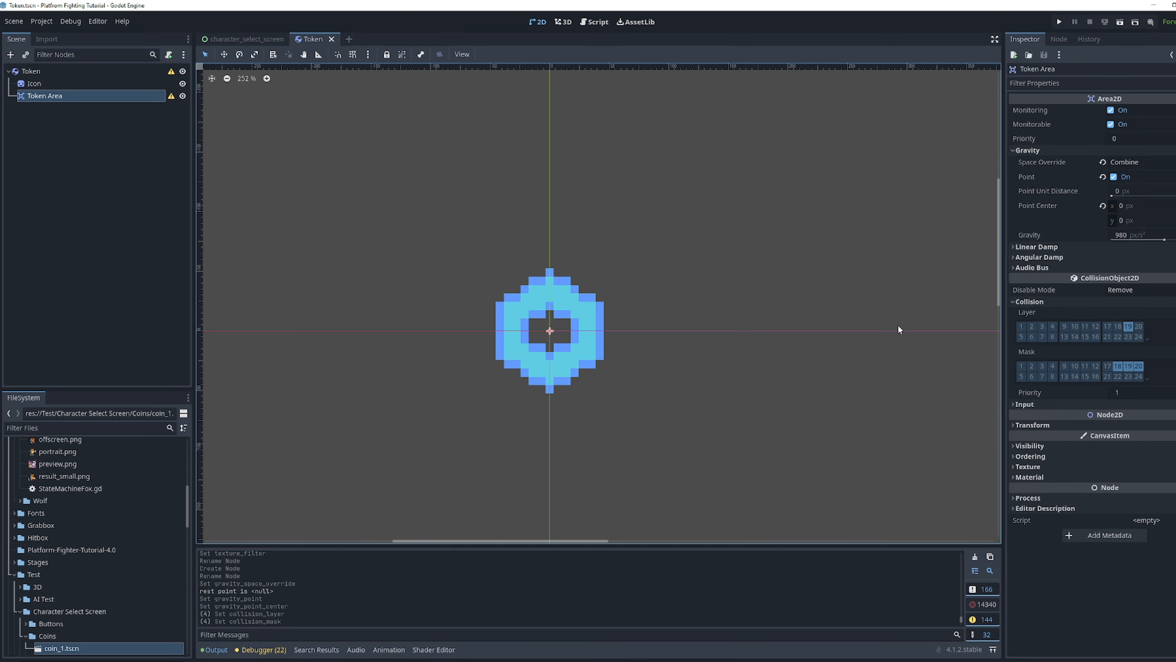
left_click(1126, 163)
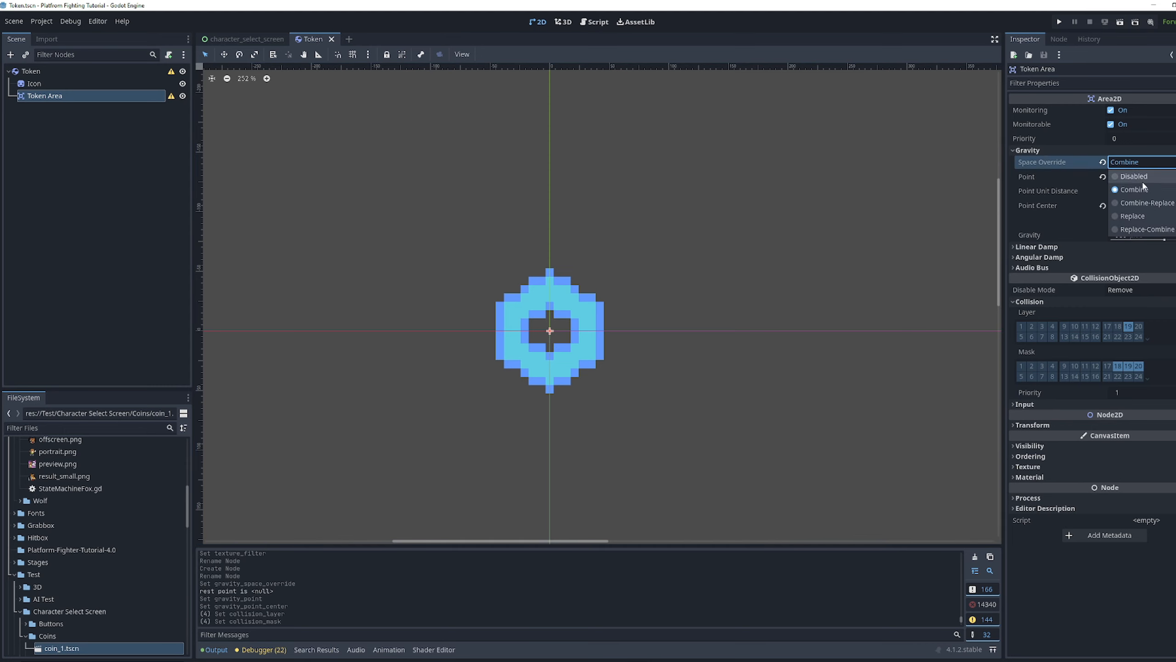
left_click(1058, 186)
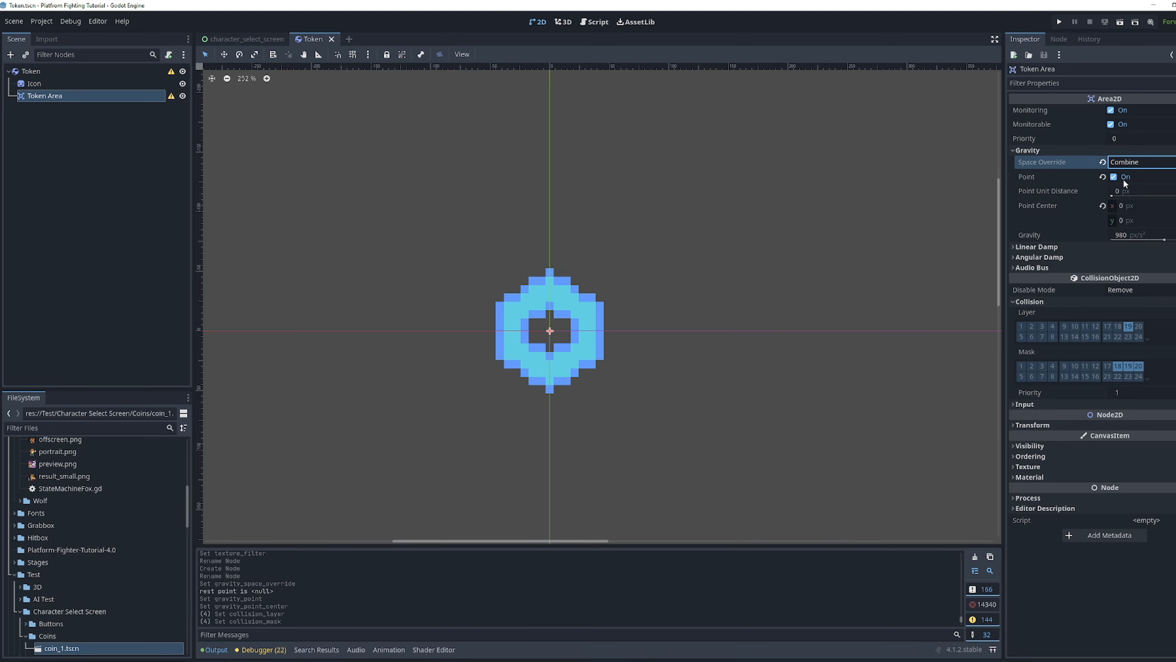
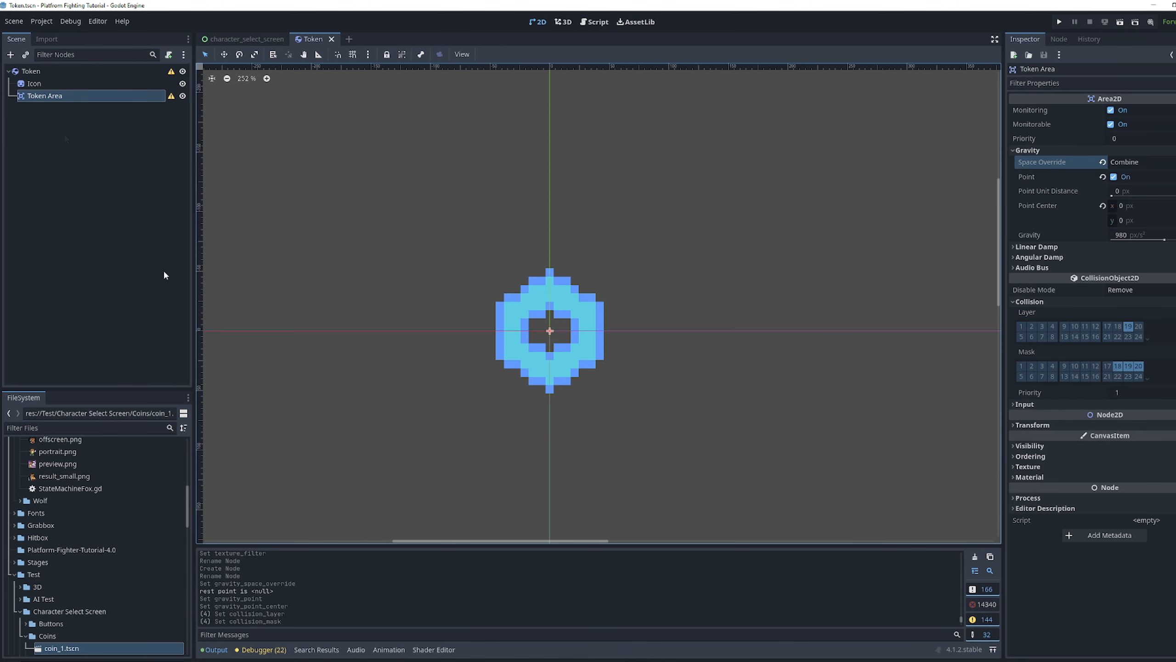
Add a CollisionShape2D under Token Area and give it a CircleShape2D with a 50 px radius
right_click(74, 98)
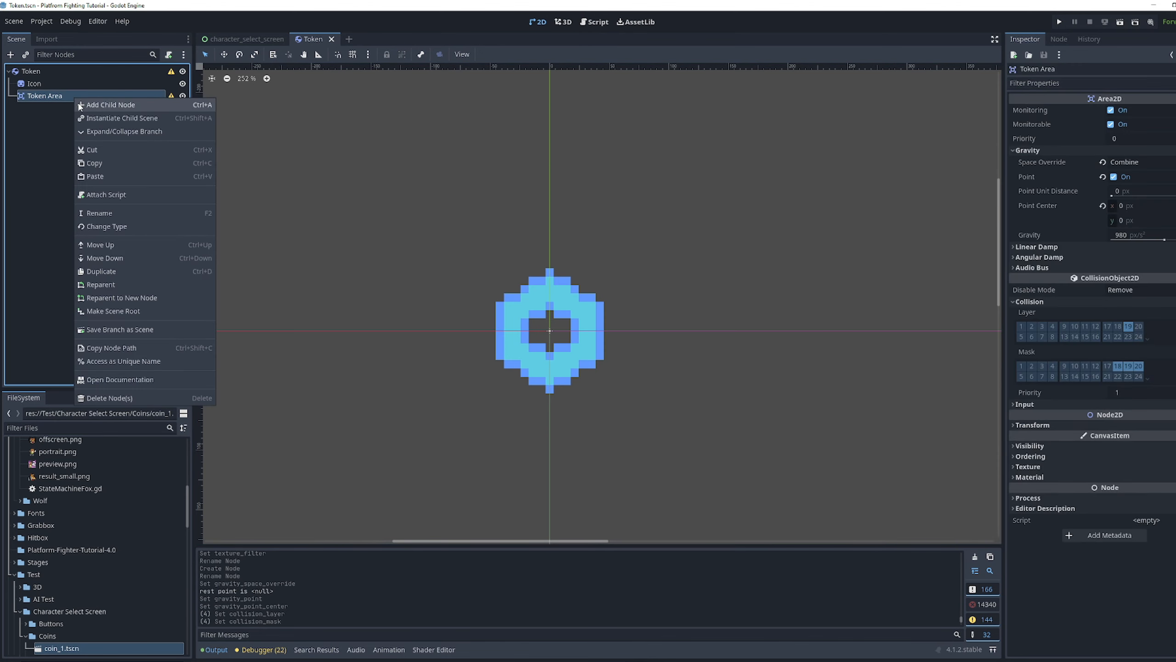
left_click(93, 105)
type("Collision")
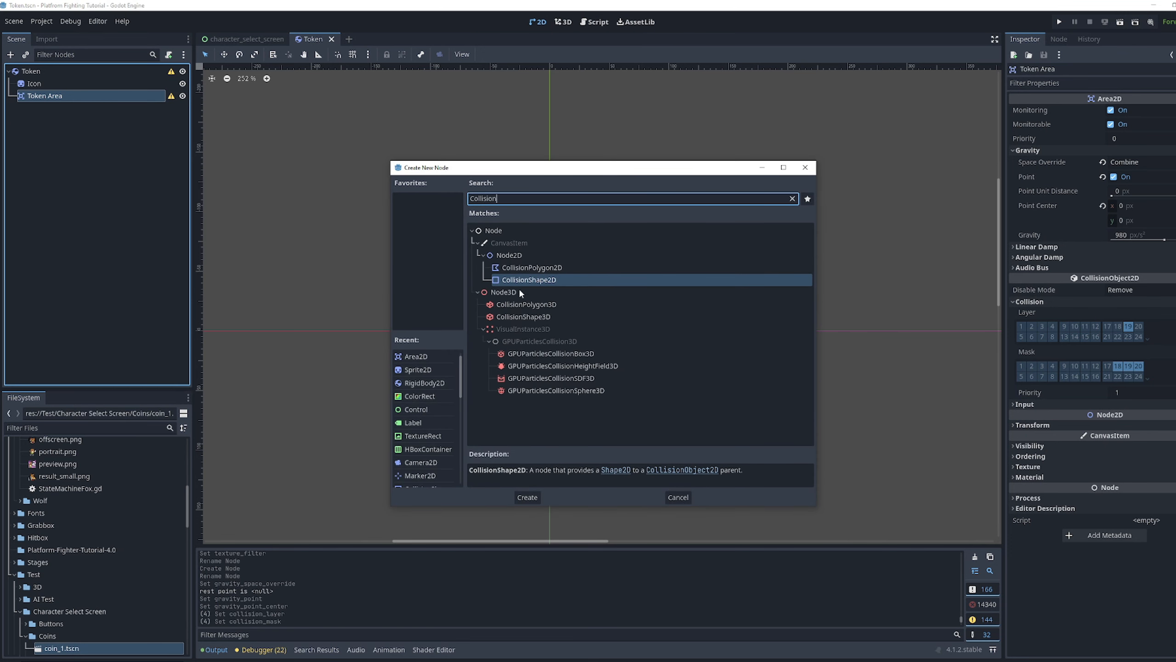
key("Return")
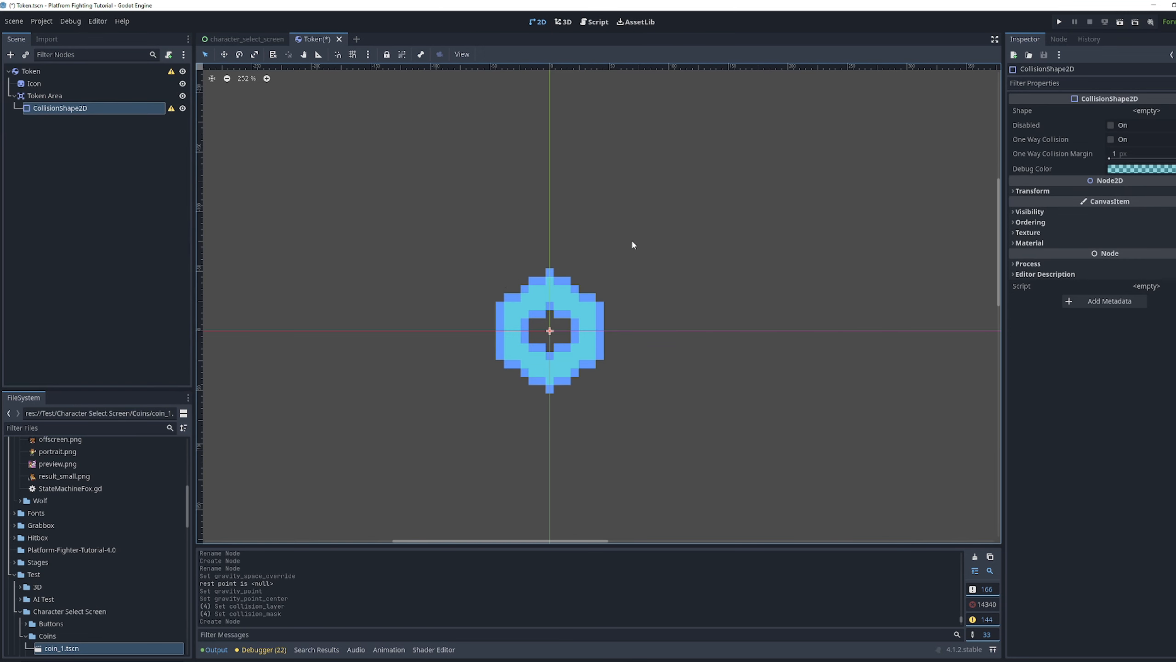
left_click(1149, 110)
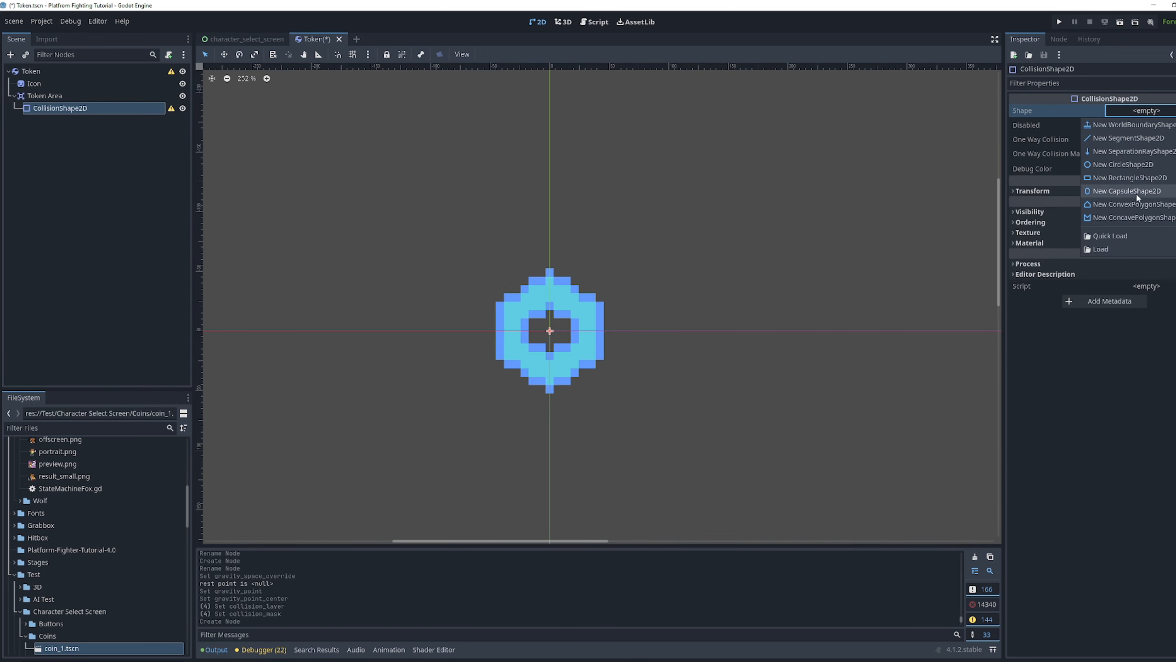
left_click(1134, 165)
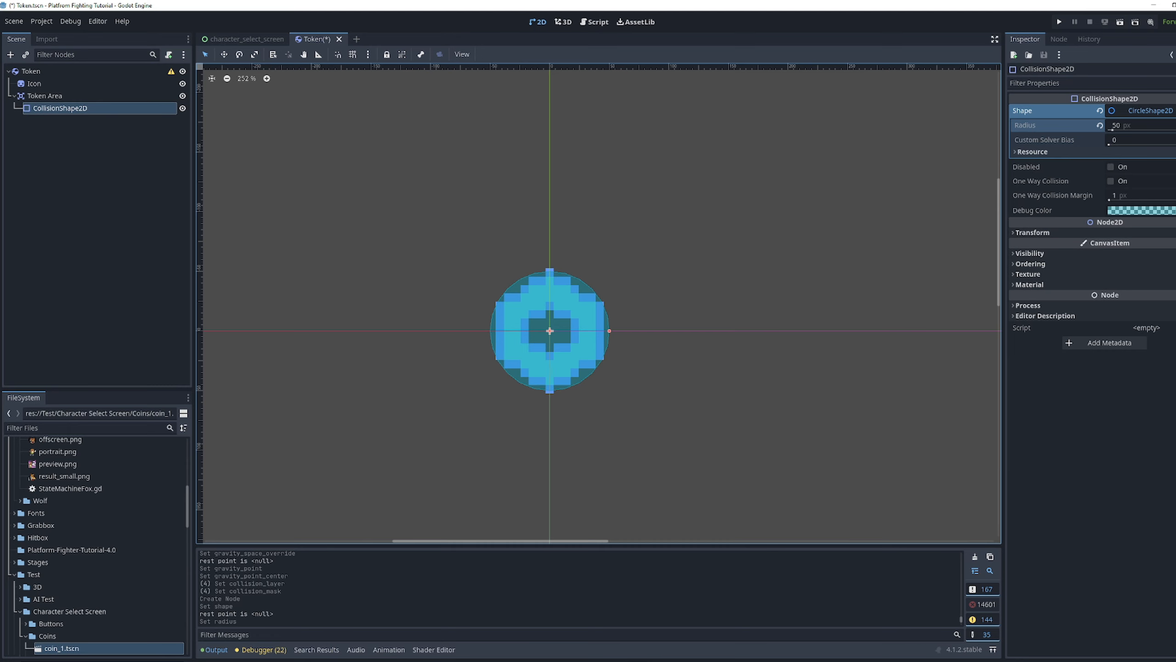
left_click(149, 153)
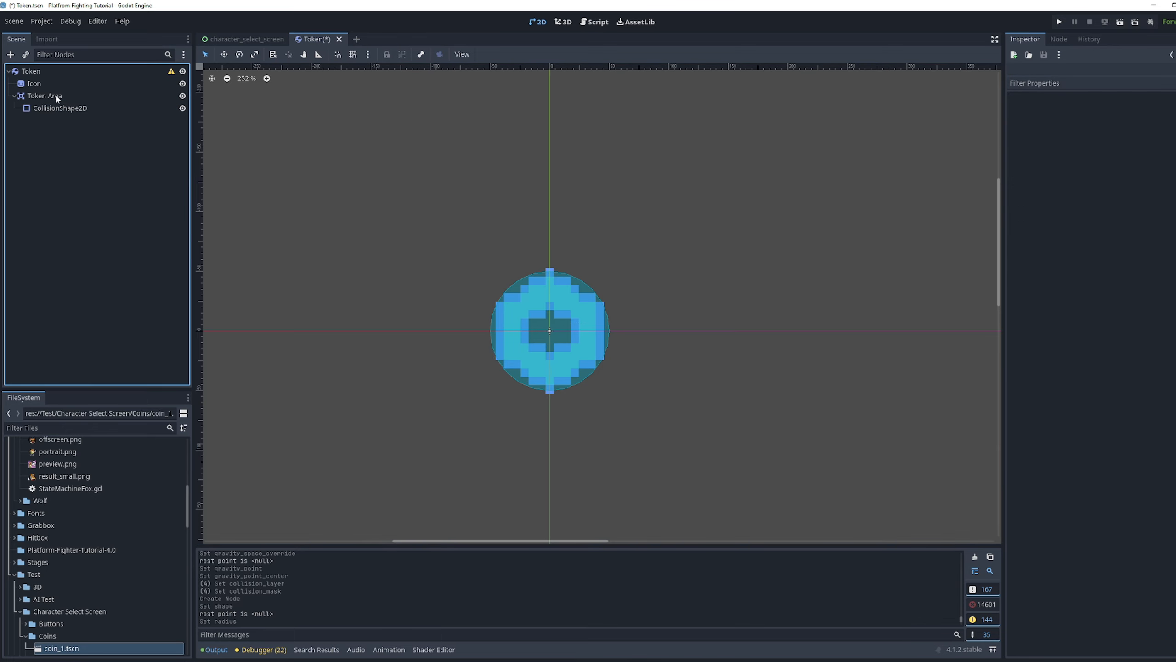
Add a Label under Token Area reading P1, in uppercase, centred horizontally and vertically, with the Center anchors preset
right_click(58, 95)
left_click(91, 99)
type("label")
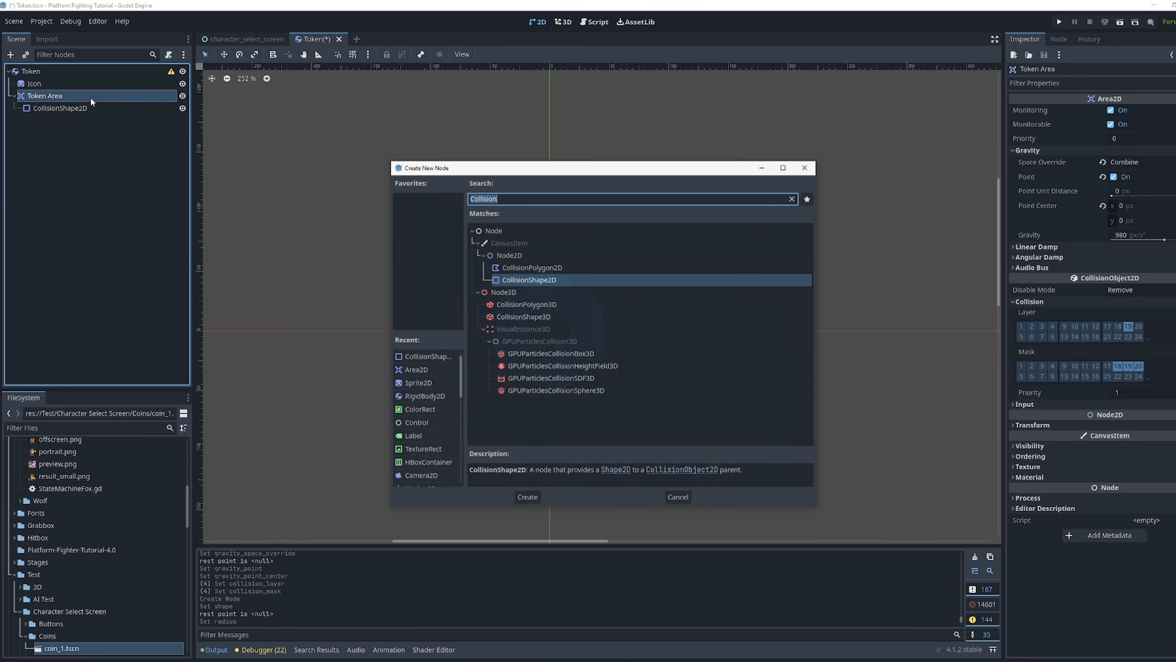
key("Return")
left_click(1052, 149)
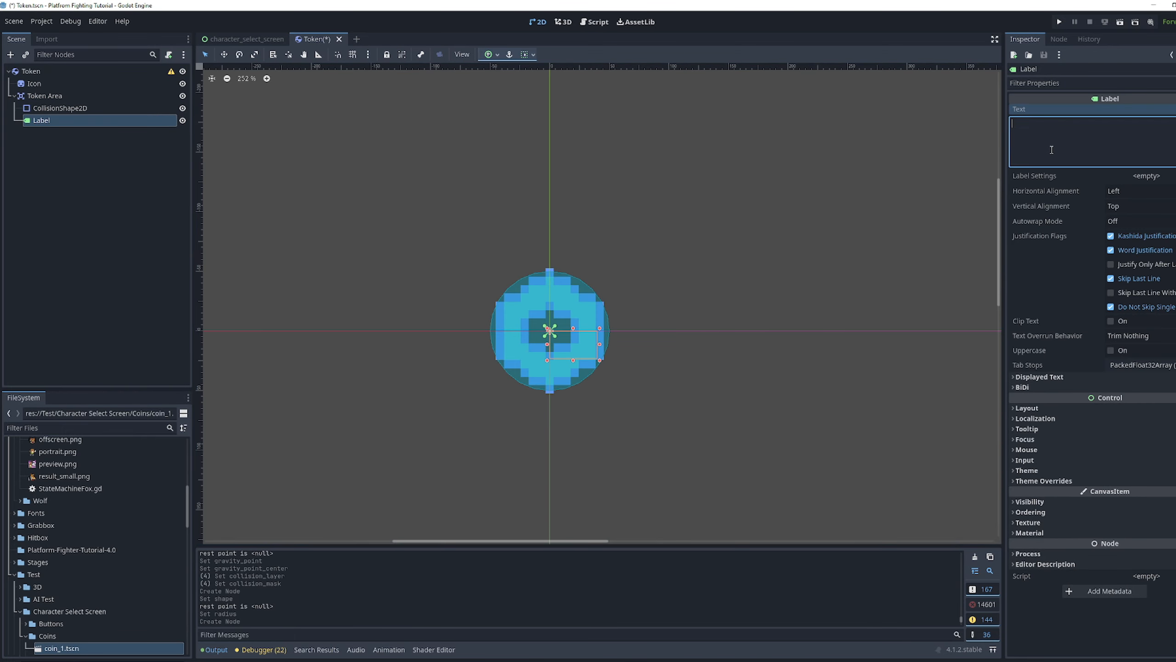
type("P1")
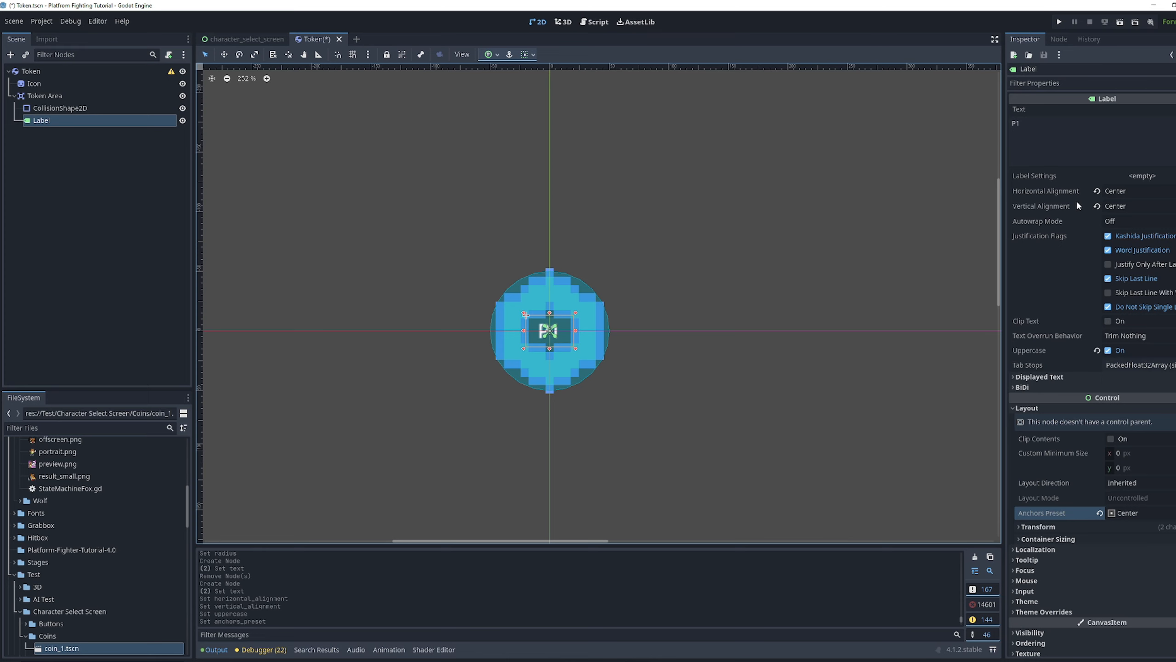
mouse_move(1062, 204)
scroll(1013, 432, "down", 3)
left_click(1041, 543)
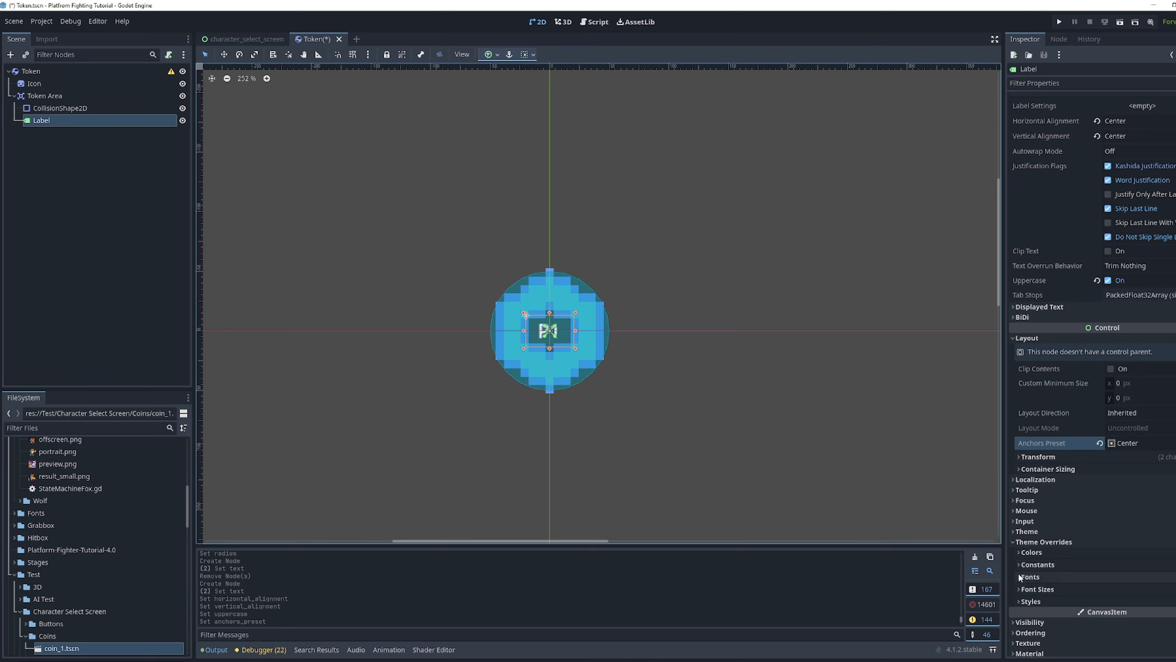
left_click(88, 175)
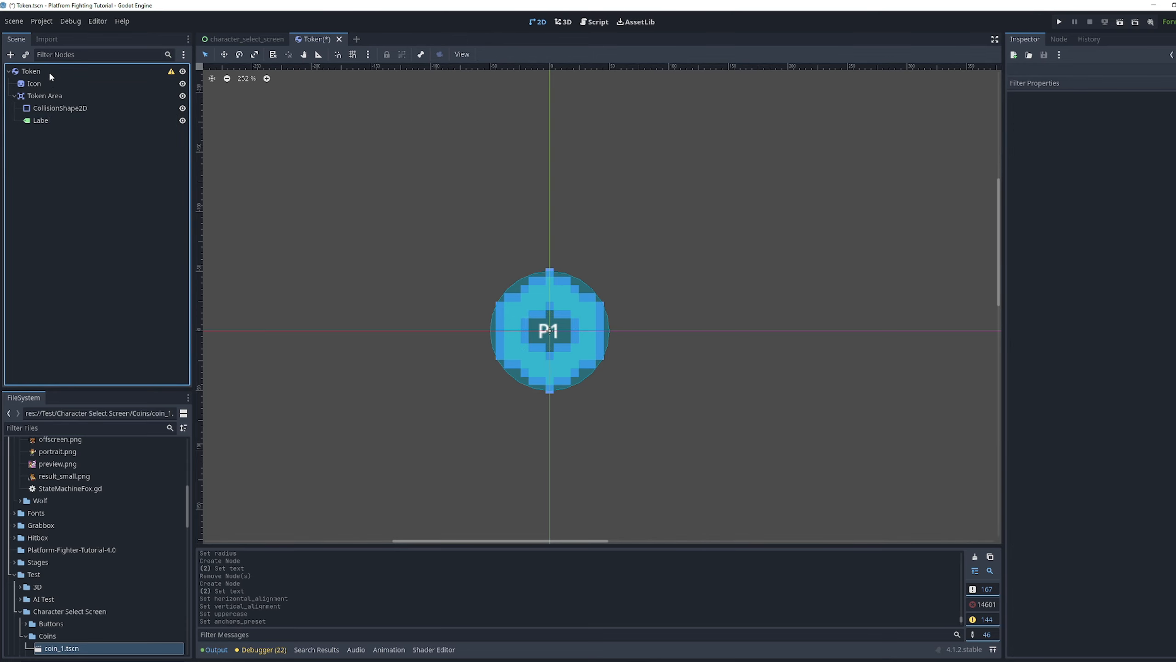
Add a CollisionShape2D directly under the Token root and rename it as Token Collision
left_click(50, 68)
right_click(57, 66)
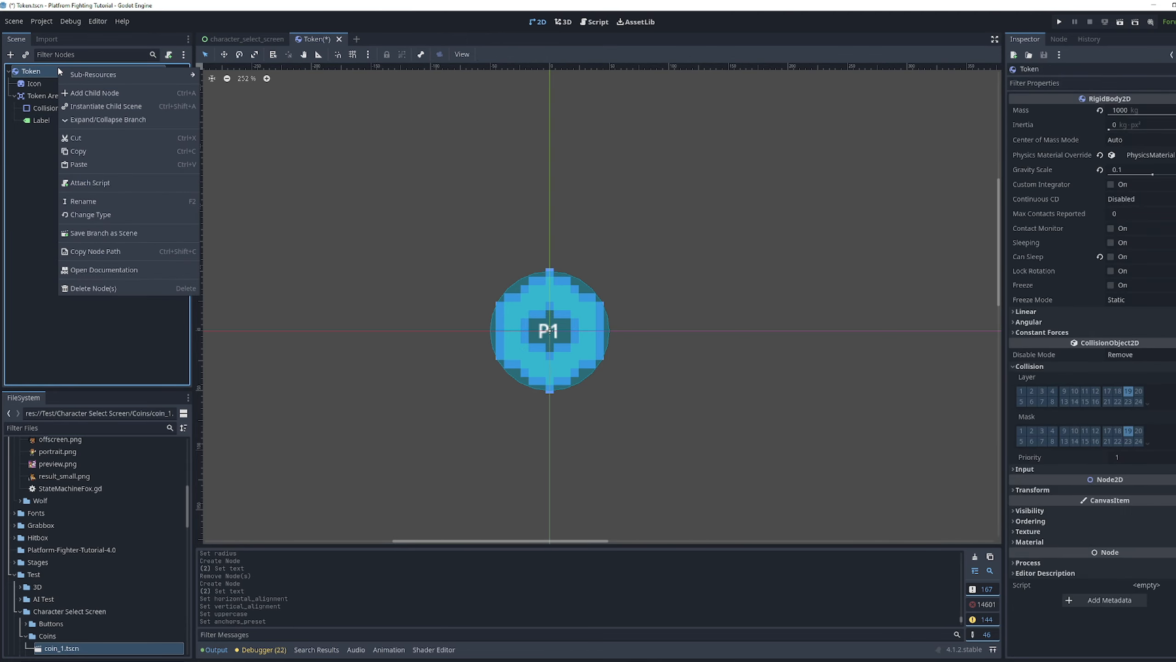
left_click(89, 77)
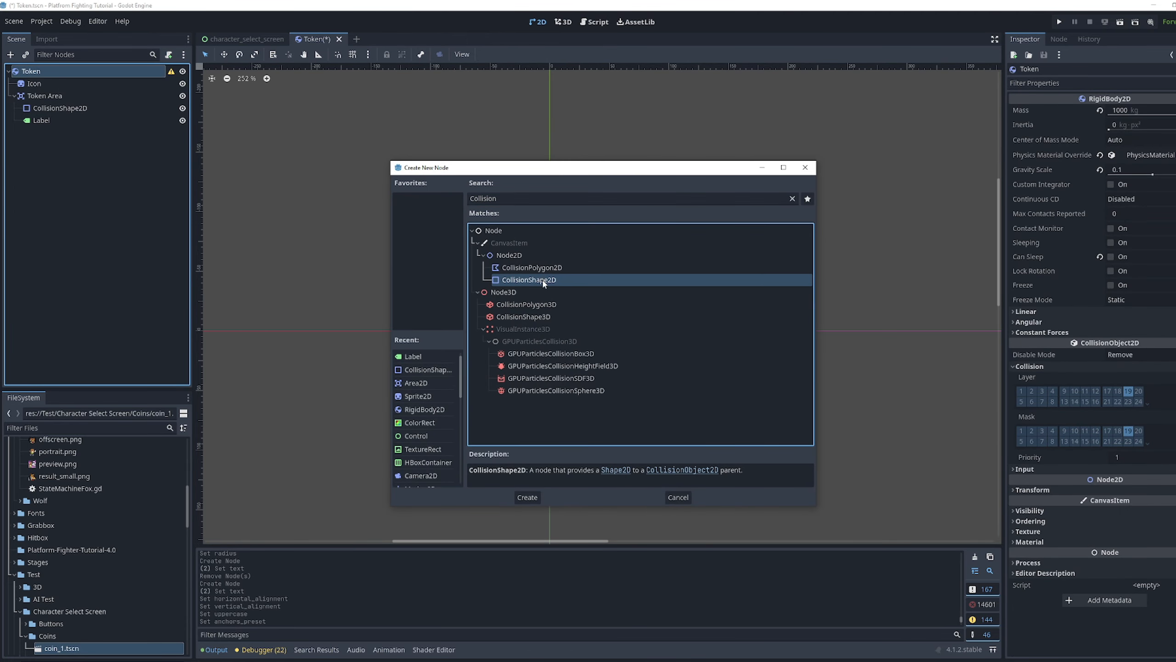
key("Return")
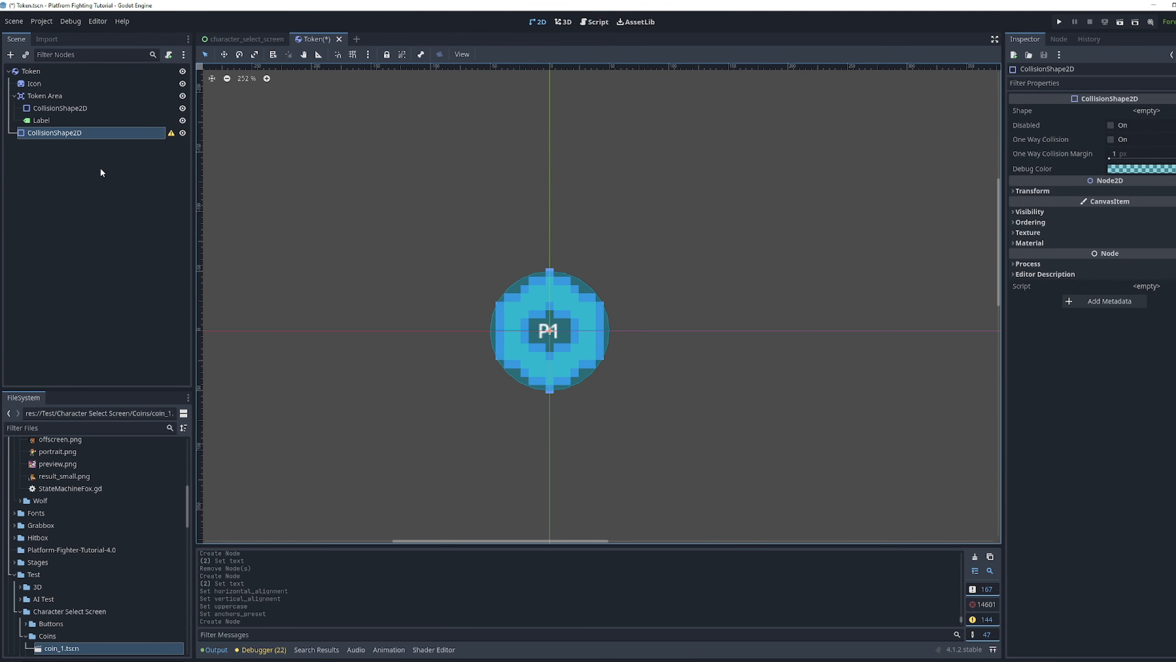
double_click(96, 132)
type("Token Collision")
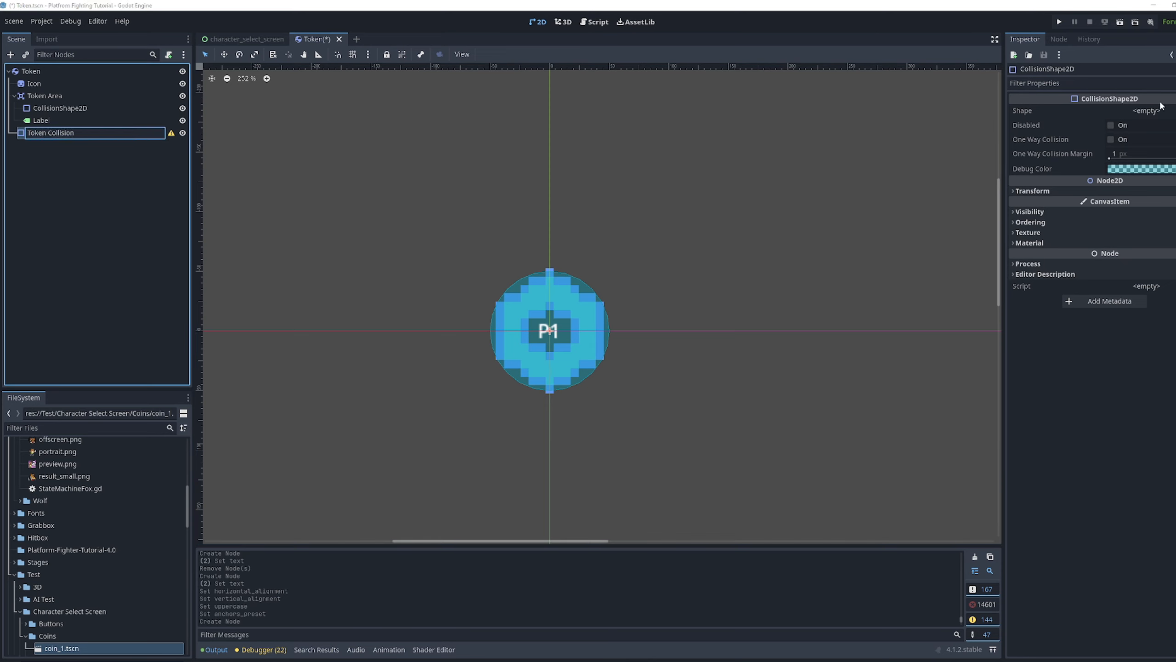
Give Token Collision a CircleShape2D and set its radius to 50 px
left_click(1153, 111)
left_click(1123, 164)
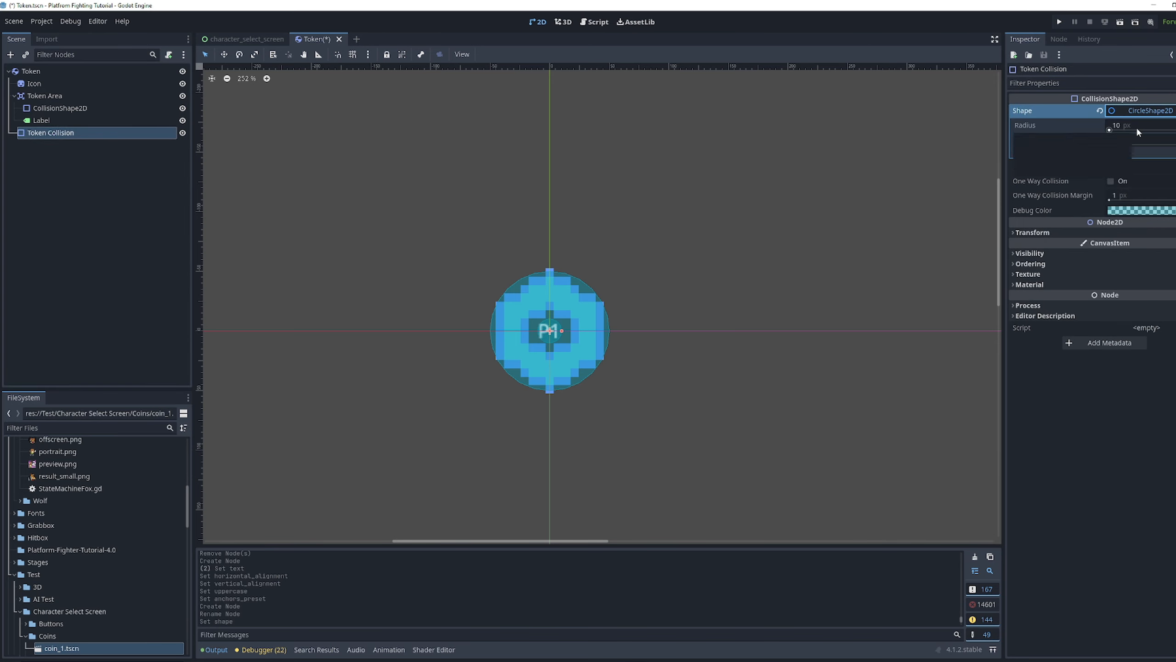
left_click(1138, 129)
type("50")
key("Return")
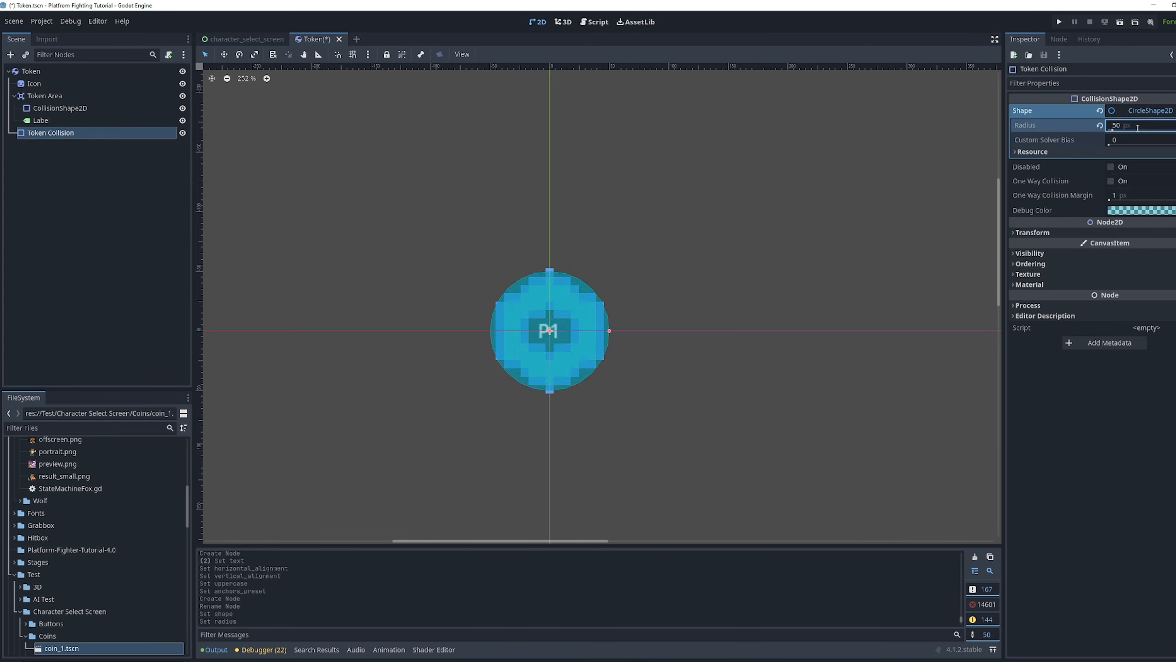
left_click(635, 292)
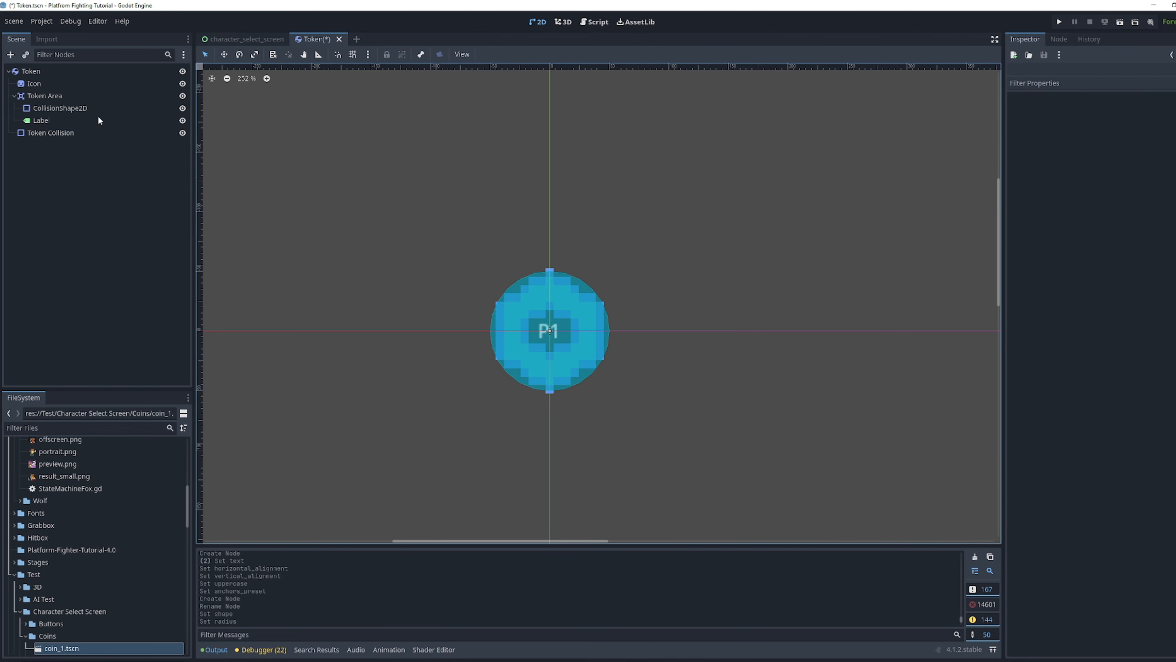
Group the Token root node with its children so they can be selected and moved as one object
left_click(98, 71)
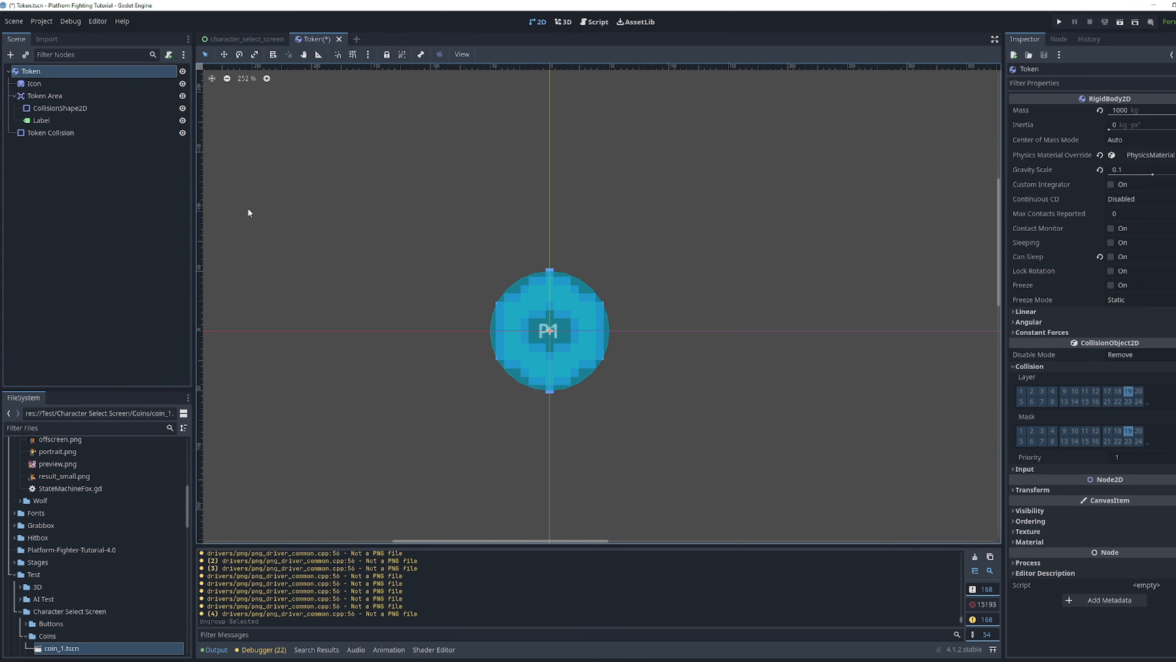
left_click(54, 70)
left_click(403, 54)
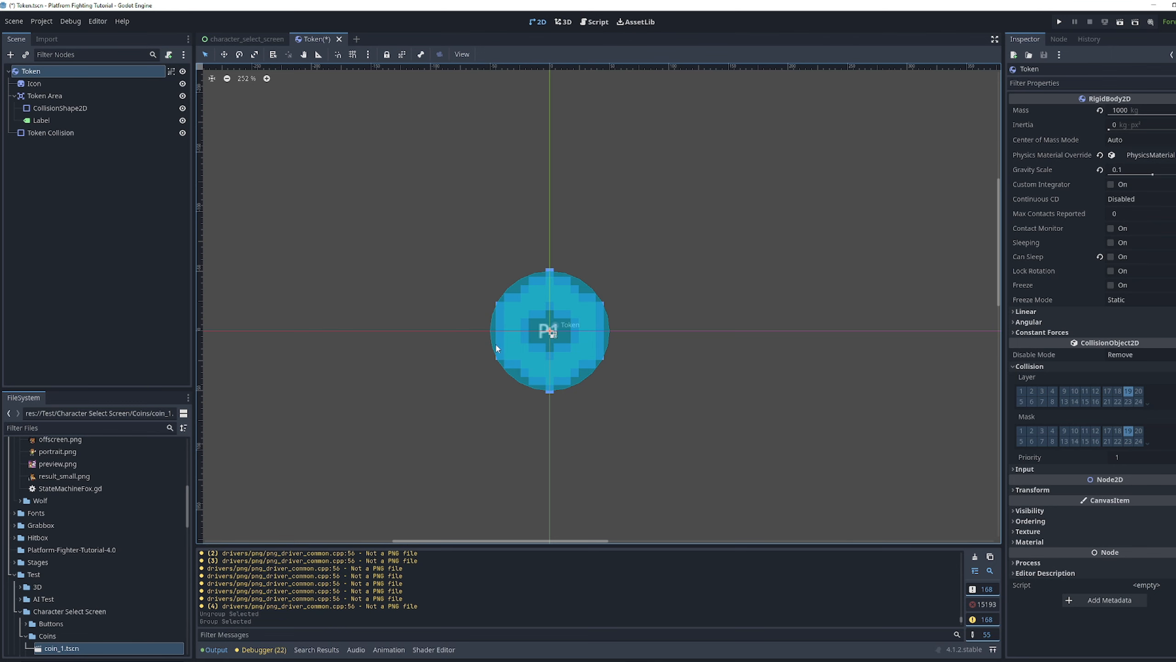
Test moving the grouped token on the canvas and undo the last move
mouse_move(514, 361)
left_mouse_down()
mouse_move(557, 380)
mouse_move(557, 351)
mouse_move(503, 351)
mouse_move(573, 398)
mouse_move(629, 304)
mouse_move(523, 299)
mouse_move(526, 381)
left_mouse_up()
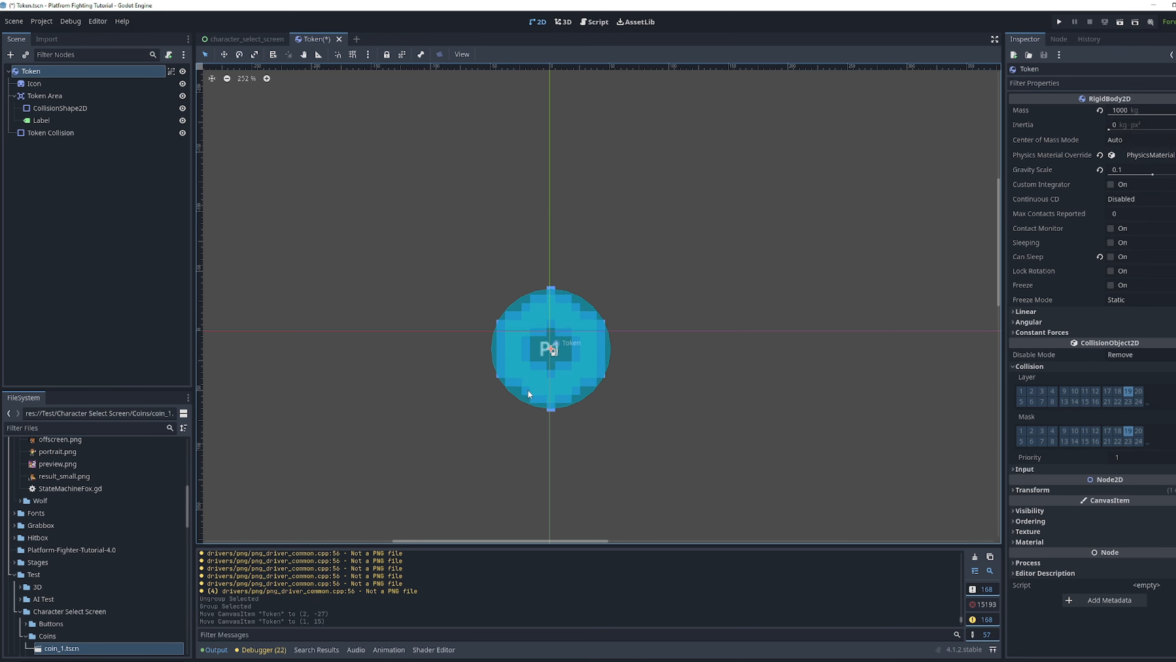
key("ctrl+z")
left_click(164, 167)
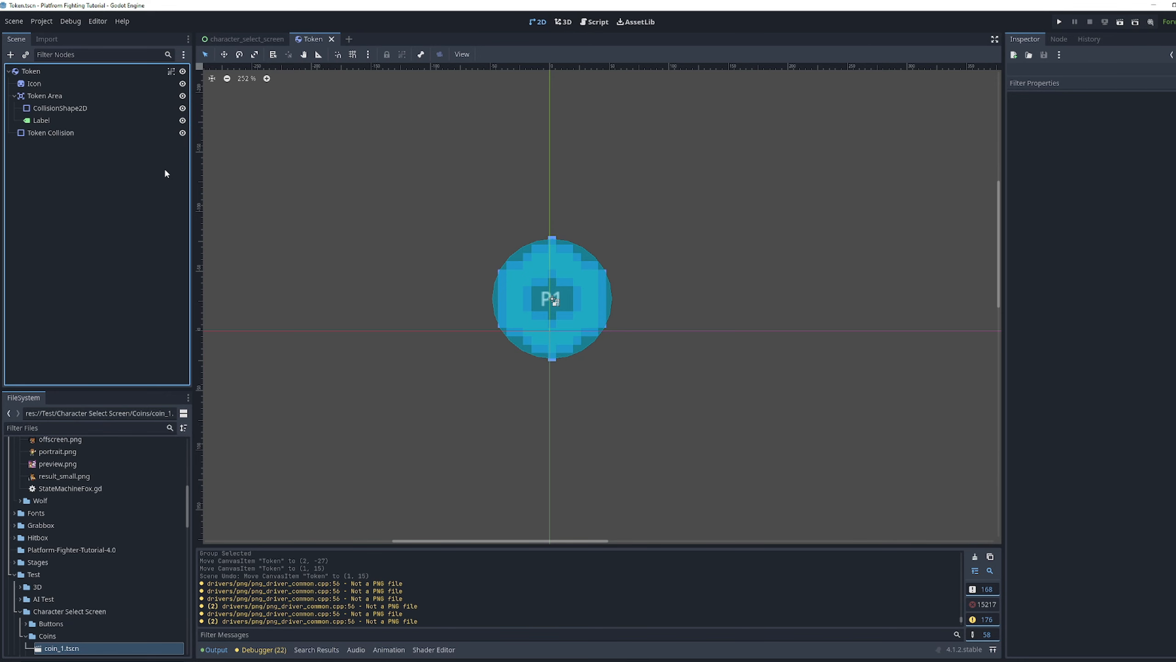
Attach a new GDScript at res://UI/CSS/Token.gd to the Token root, using the Node: Default template
left_click(68, 71)
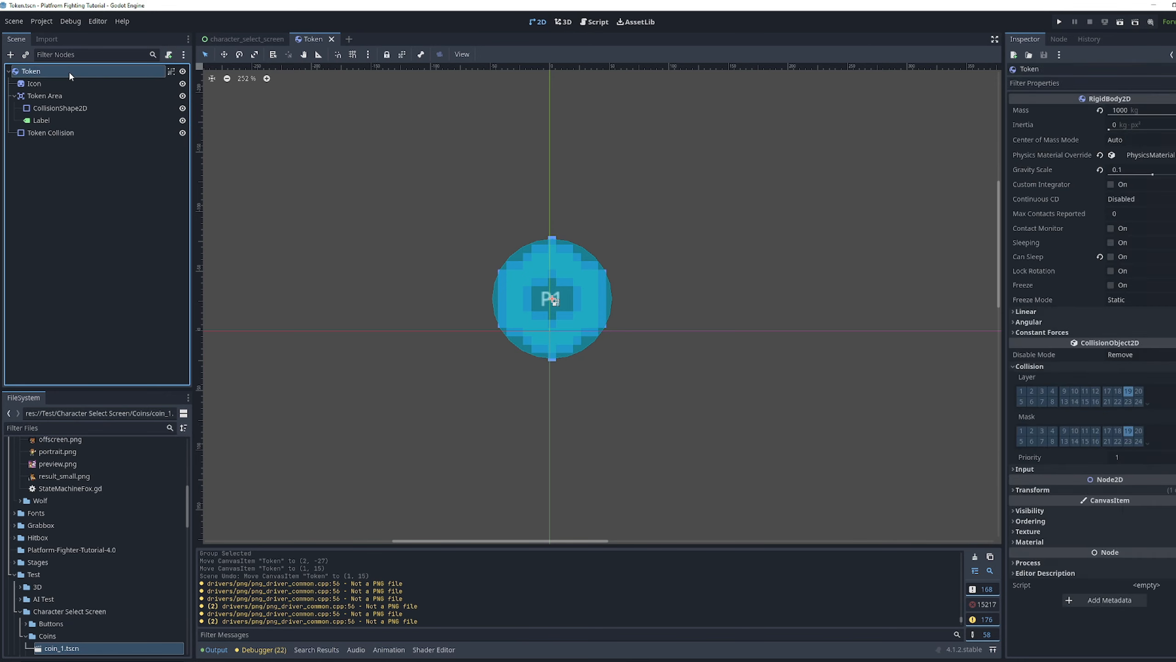
left_click(168, 54)
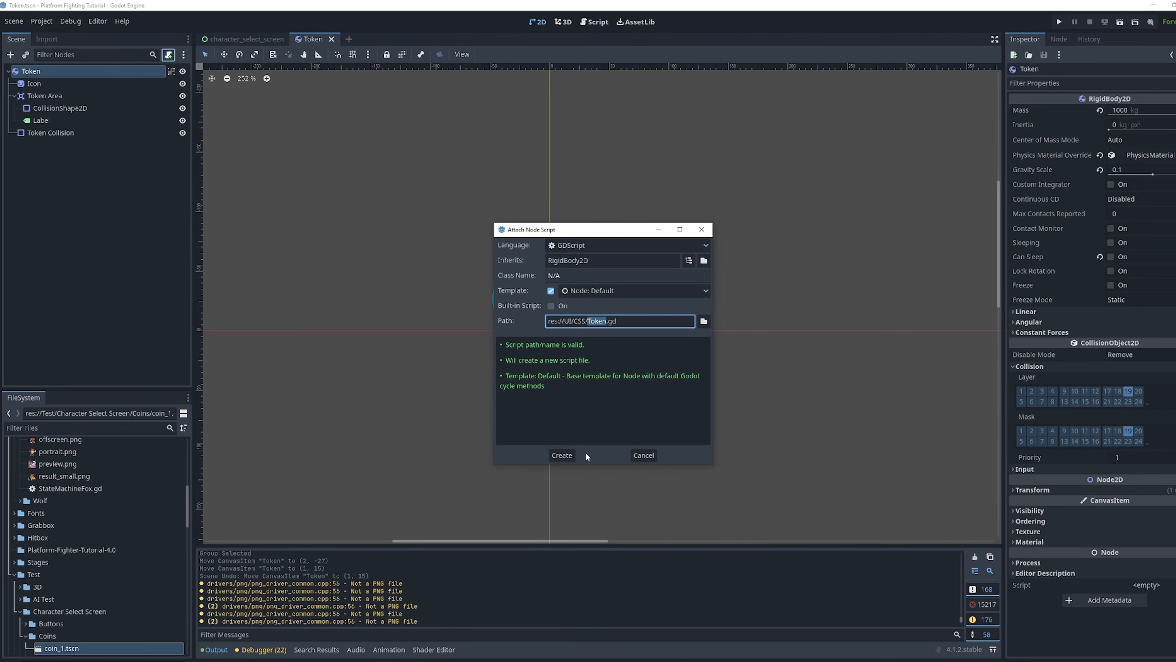
left_click(562, 455)
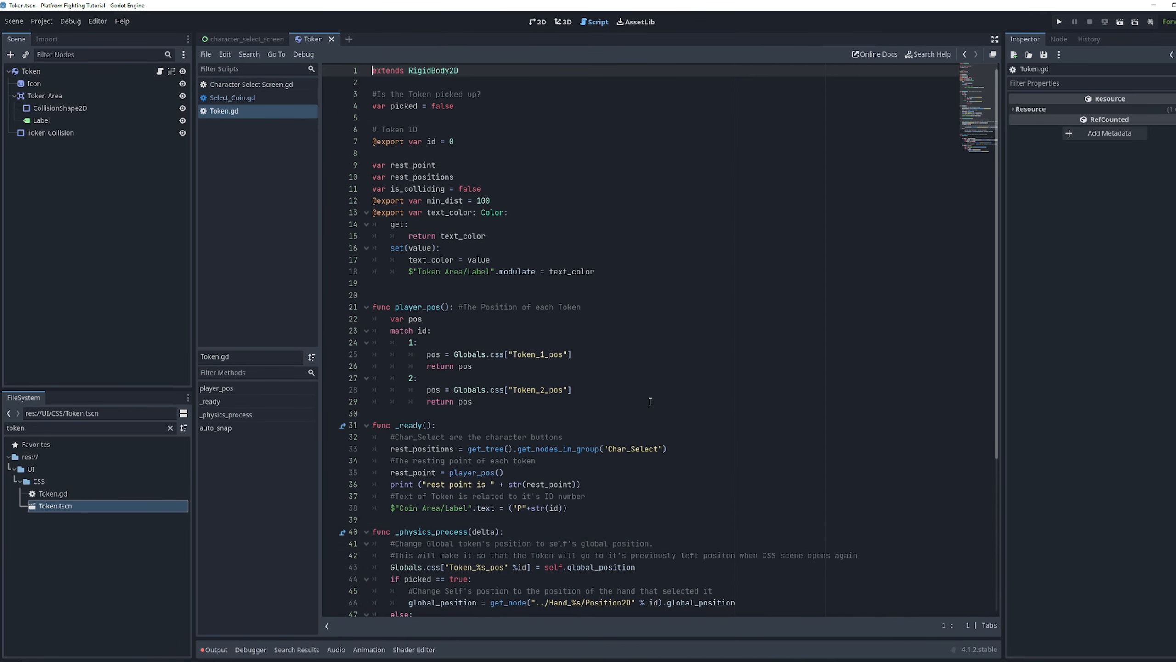
Examine the Token.gd script from its variables to auto_snap, including the exported id and the text_color getter and setter
scroll(549, 374, "down", 6)
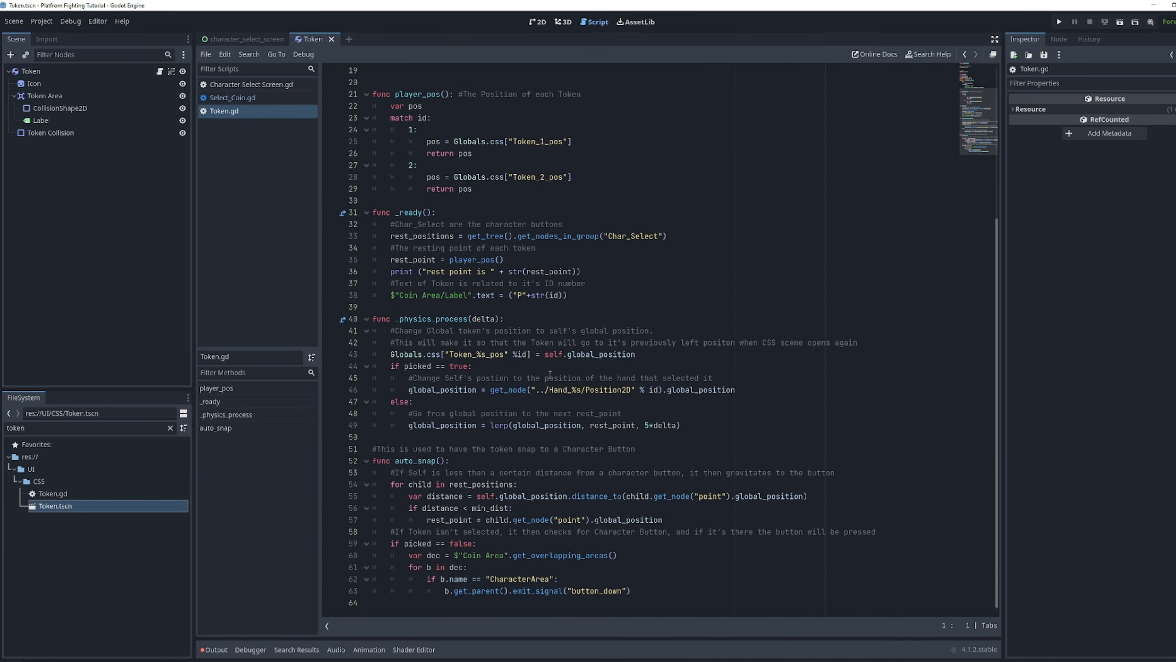
scroll(549, 375, "up", 6)
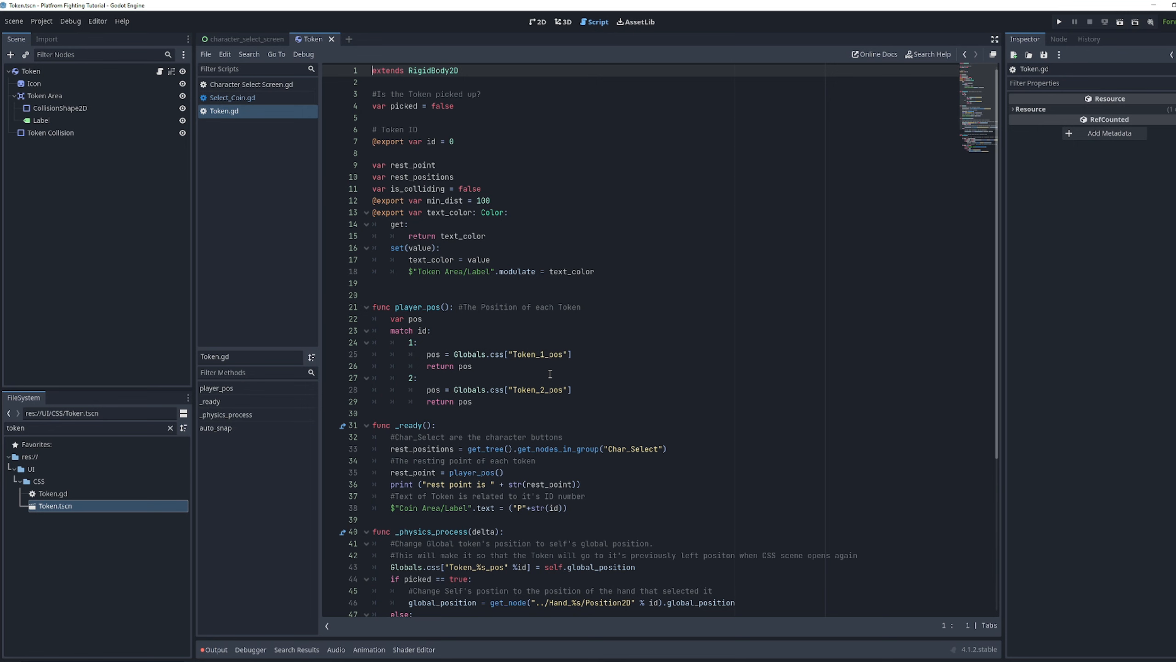
scroll(550, 374, "down", 1)
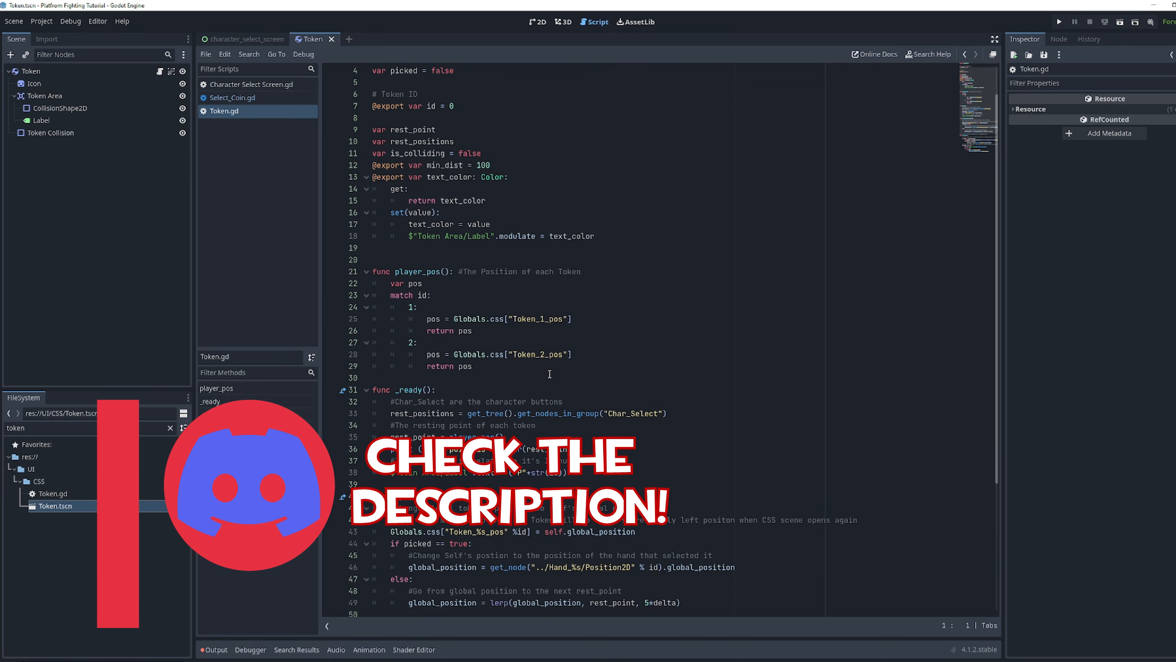
scroll(550, 374, "down", 5)
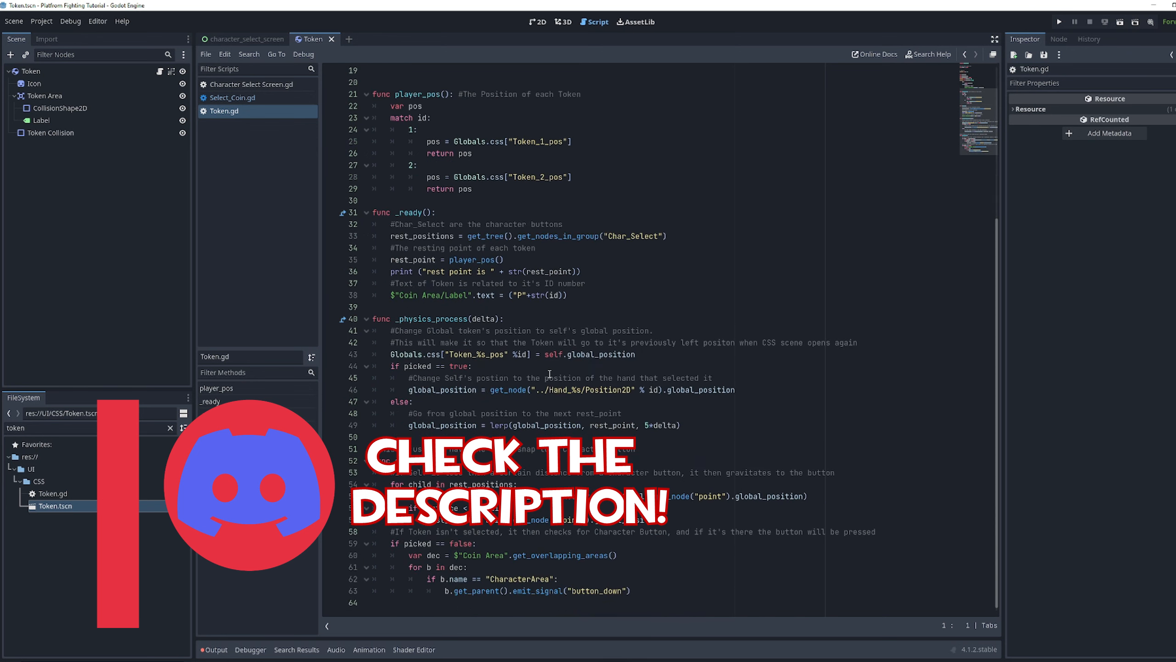
scroll(679, 576, "up", 6)
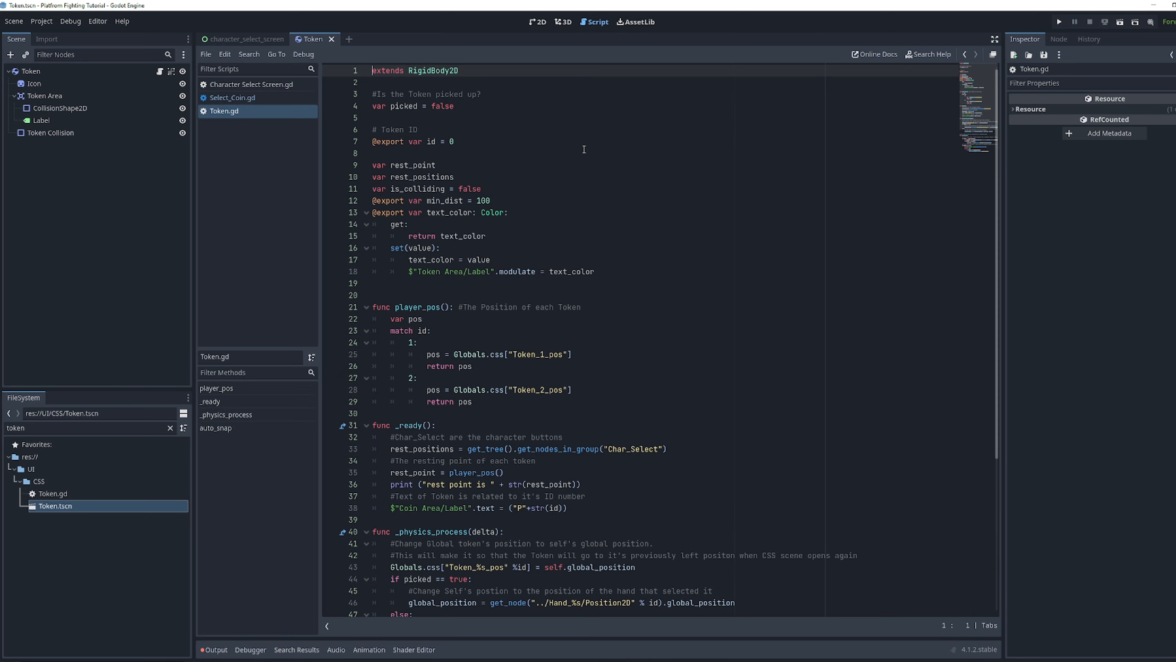
left_click_drag(555, 141, 351, 130)
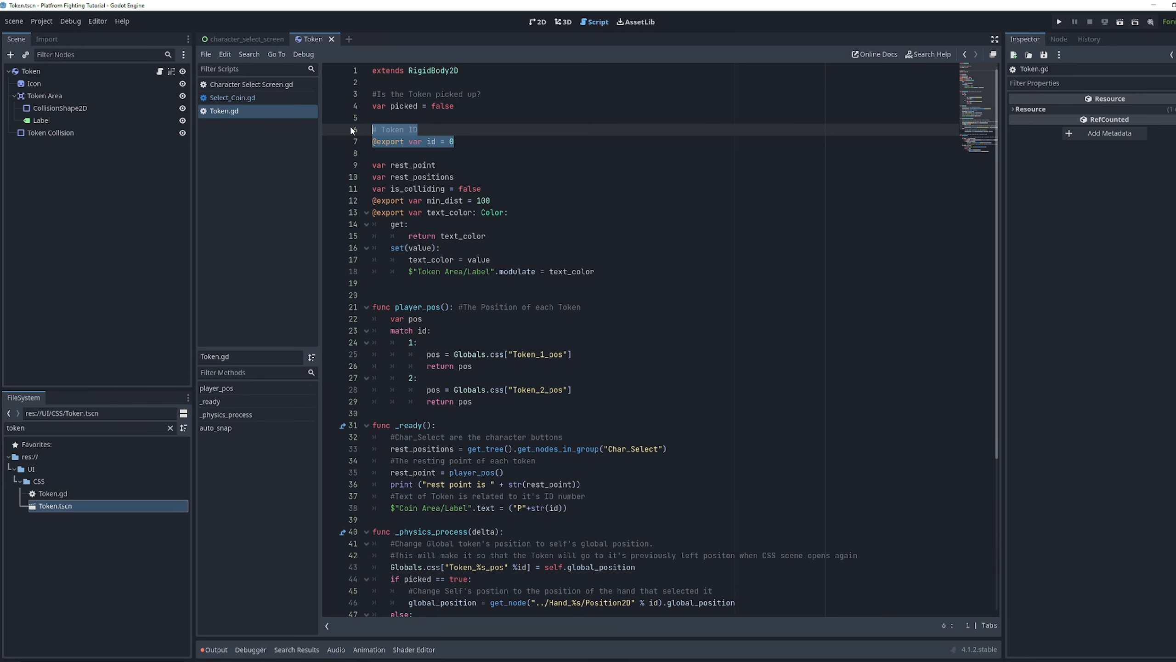
right_click(351, 127)
left_click(534, 22)
left_click(537, 22)
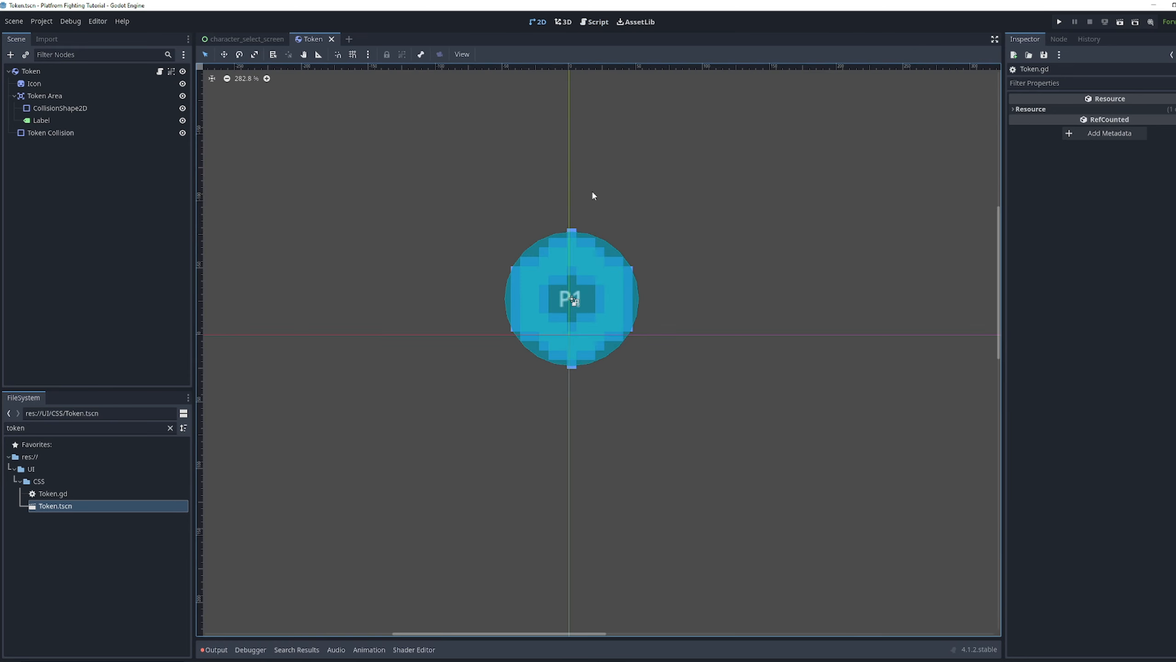
left_click(160, 72)
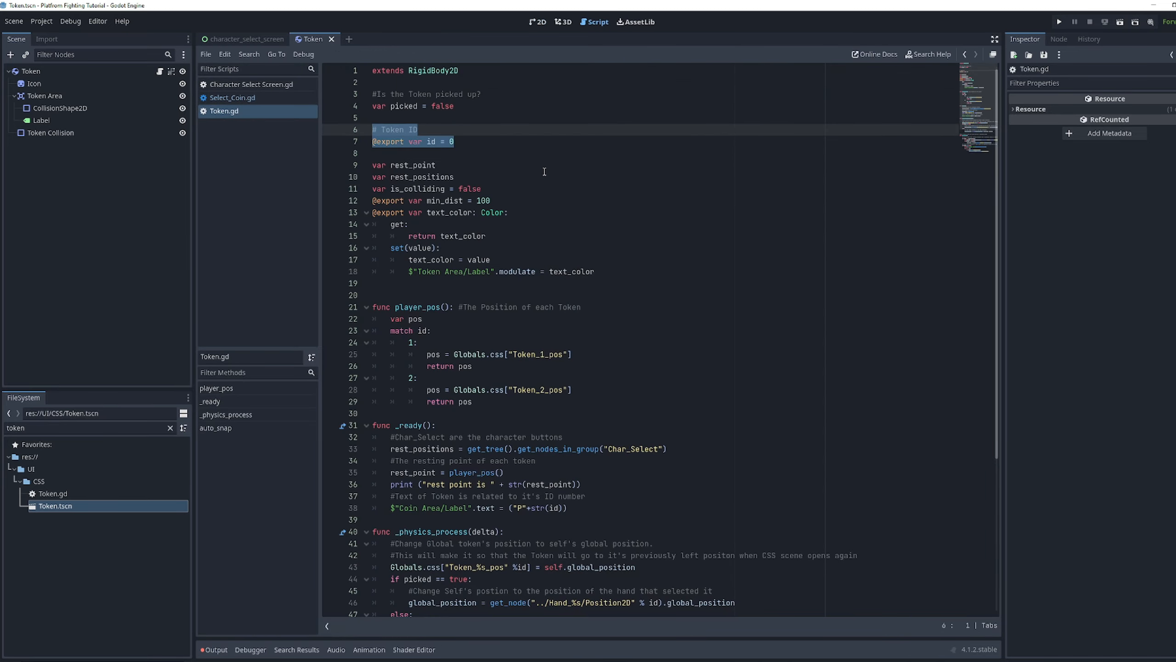
left_click_drag(663, 274, 437, 211)
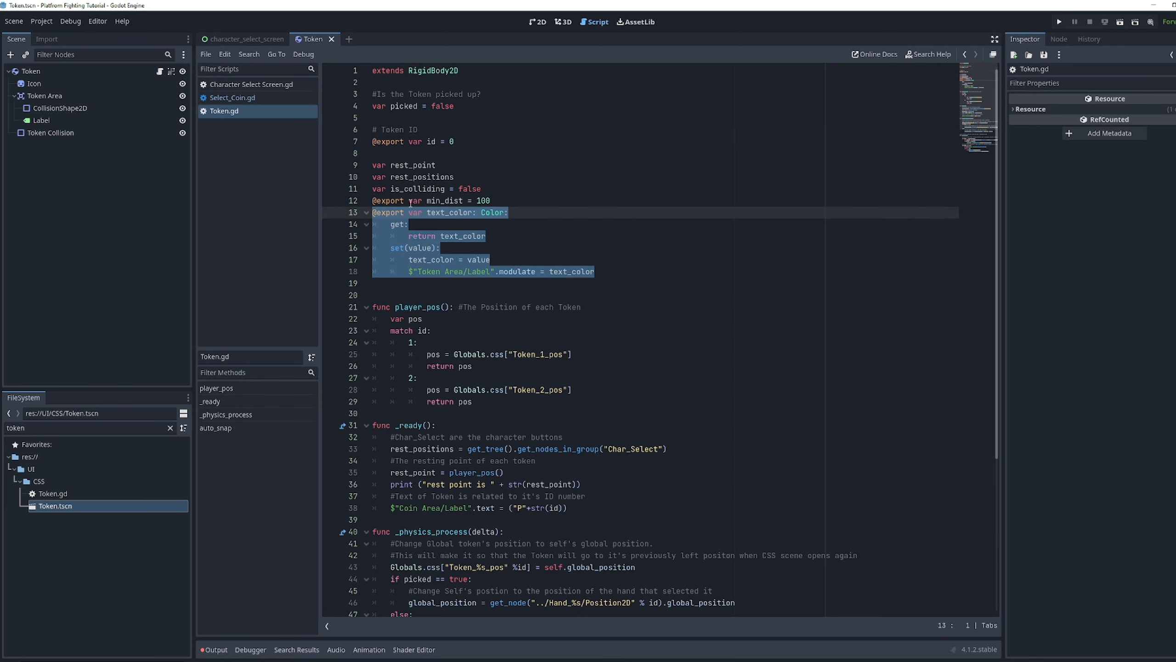
left_click(89, 73)
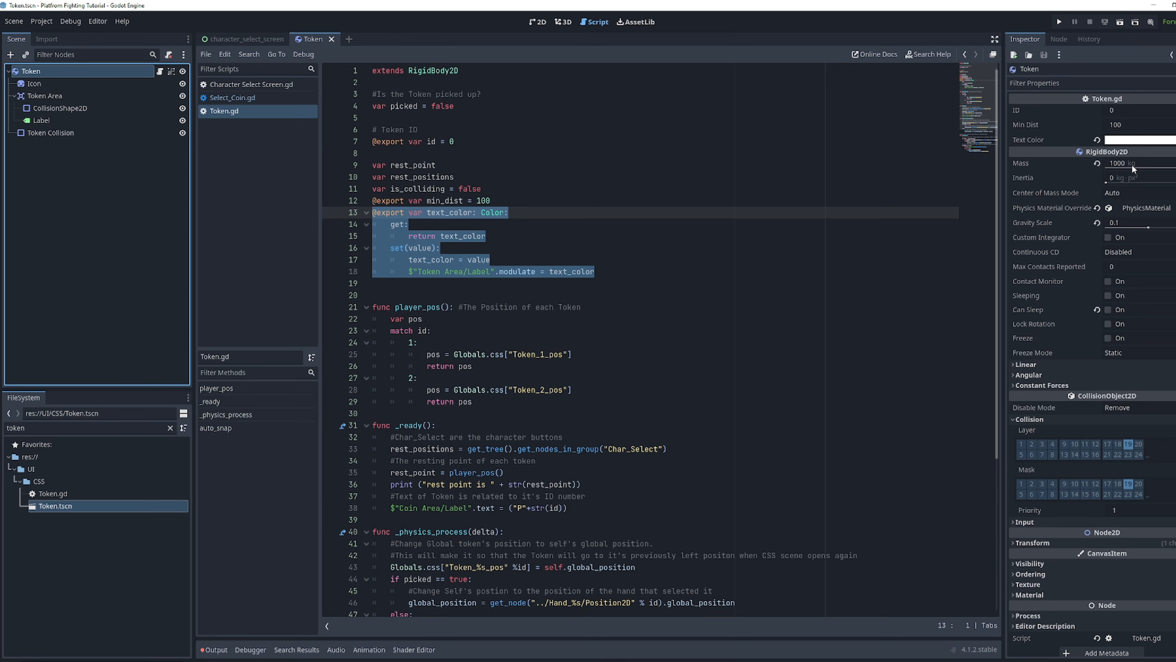
left_click(371, 71)
key("Return")
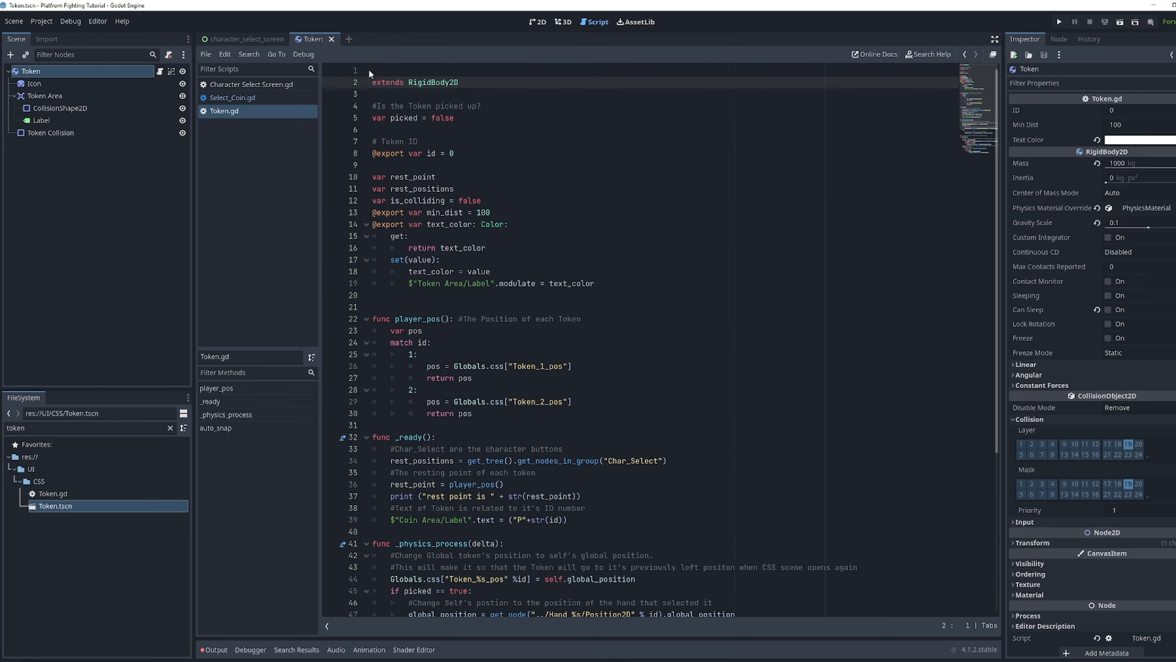
key("Up")
type("@t")
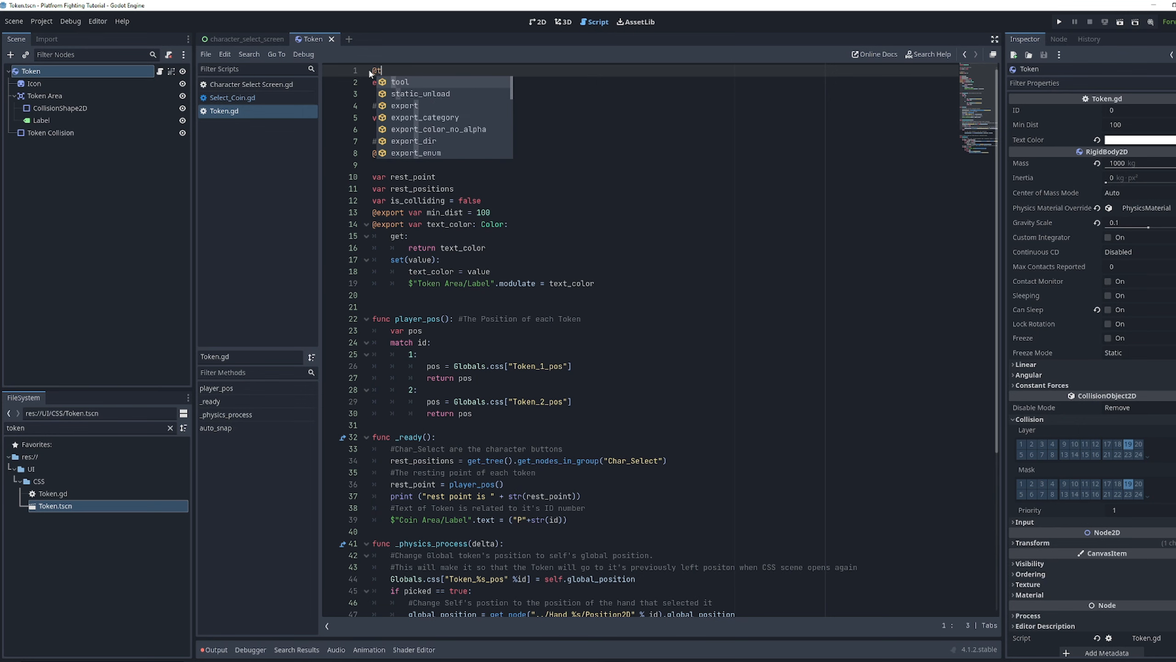
key("Return")
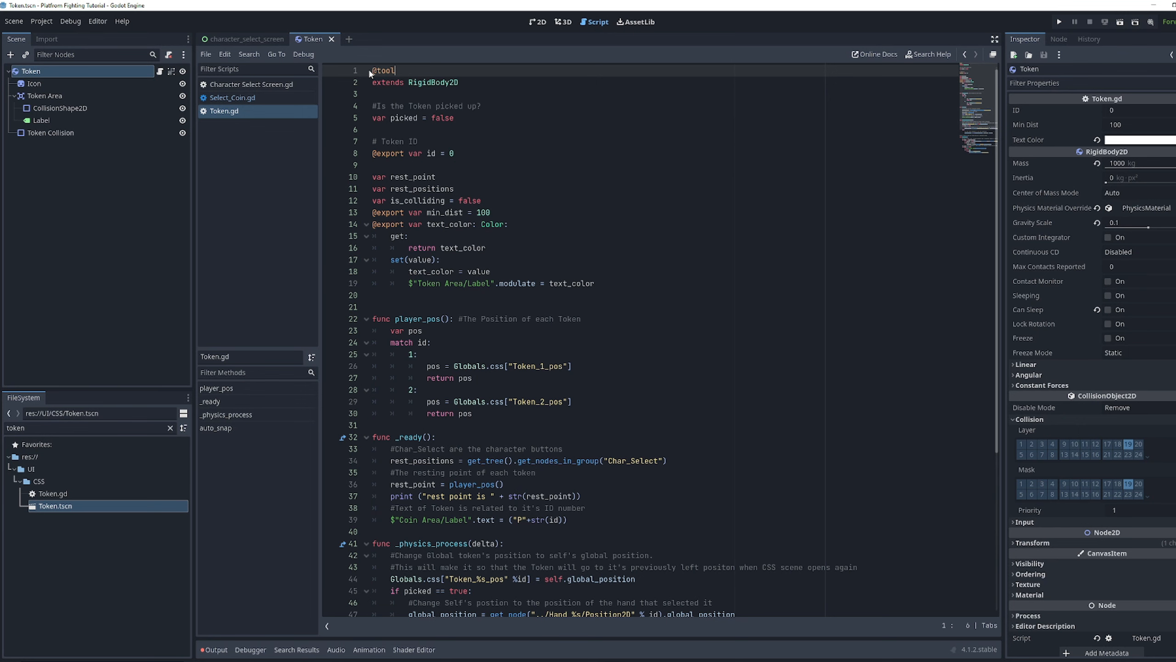
Close and reopen Token.tscn, switch to the 2D view and select the Token root node
left_click(331, 39)
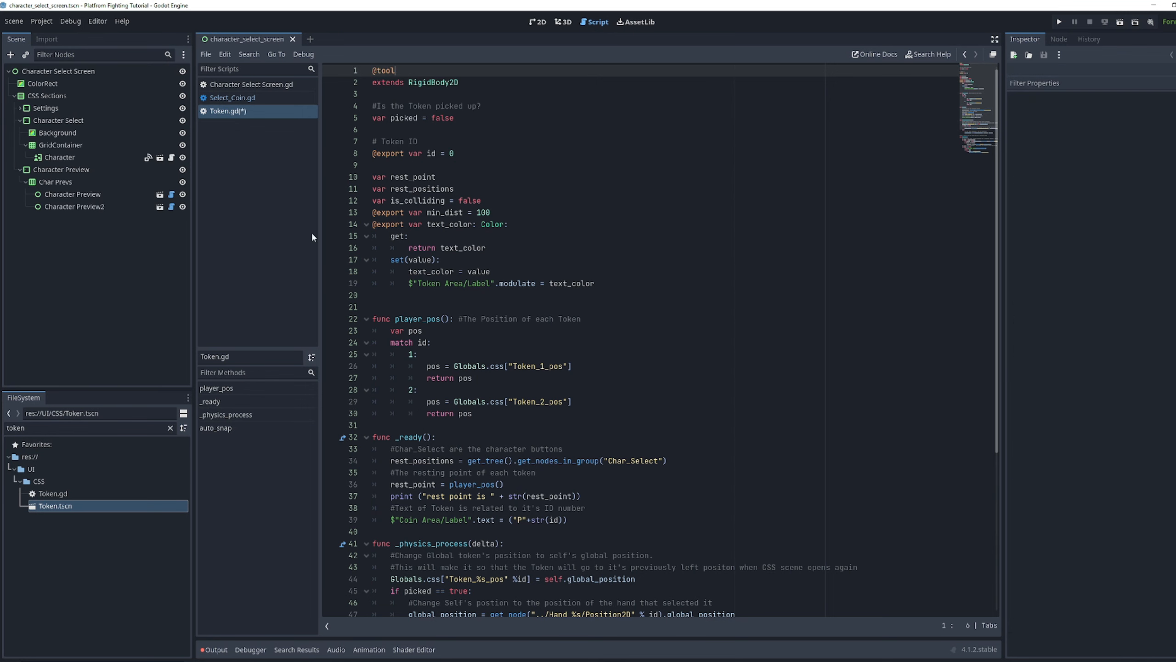
double_click(87, 503)
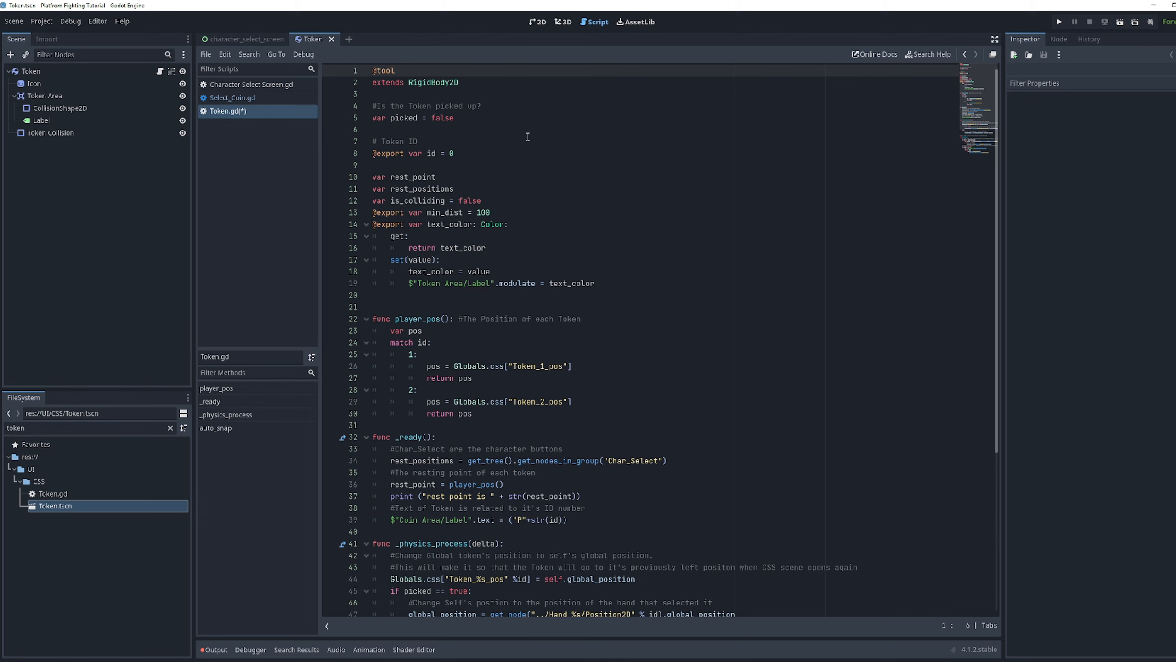
left_click(534, 22)
left_click(70, 70)
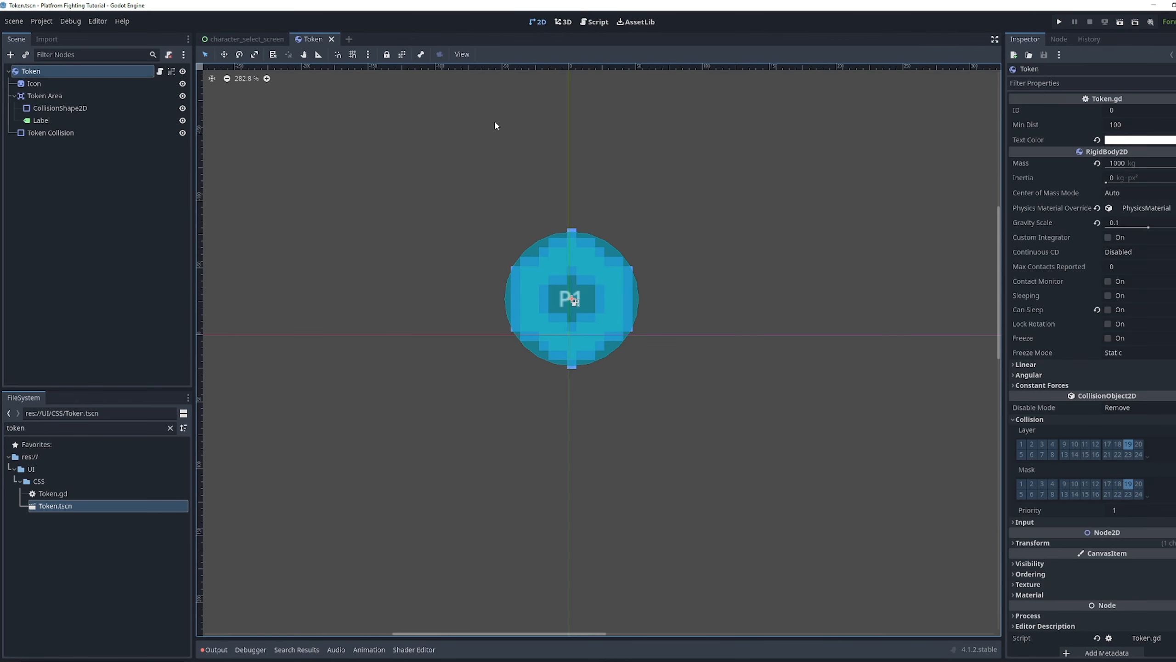
Set the Token root's Text Color to gray 838383 and save the scene
left_click(1142, 144)
left_click_drag(1165, 191, 1172, 209)
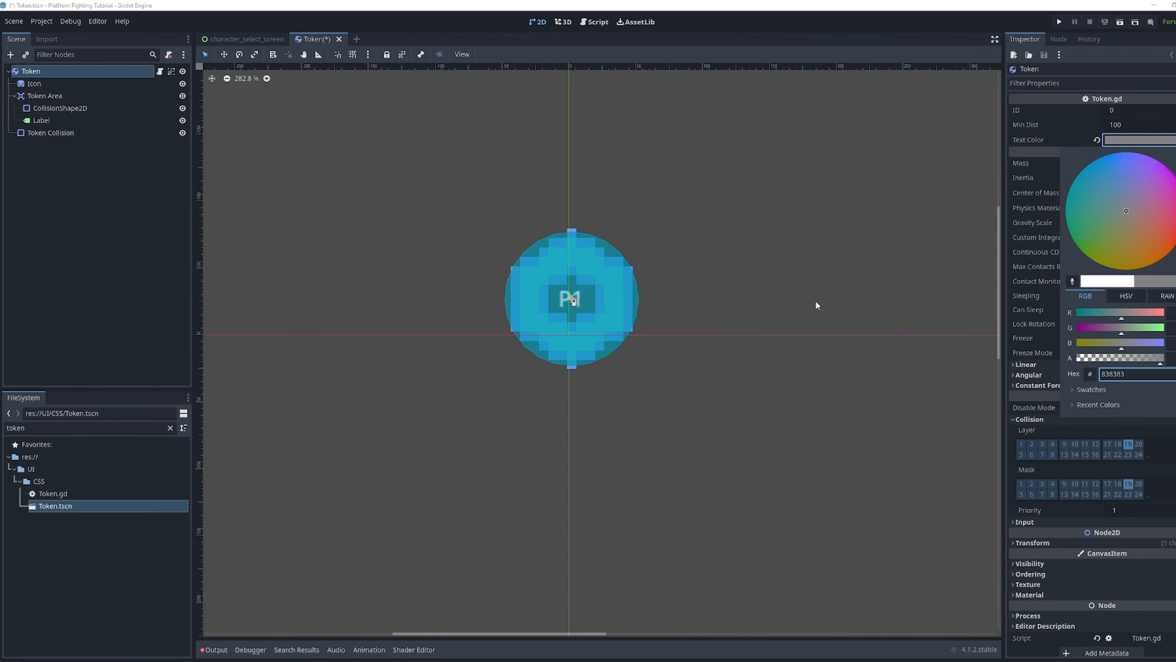
left_click(354, 125)
key("ctrl+s")
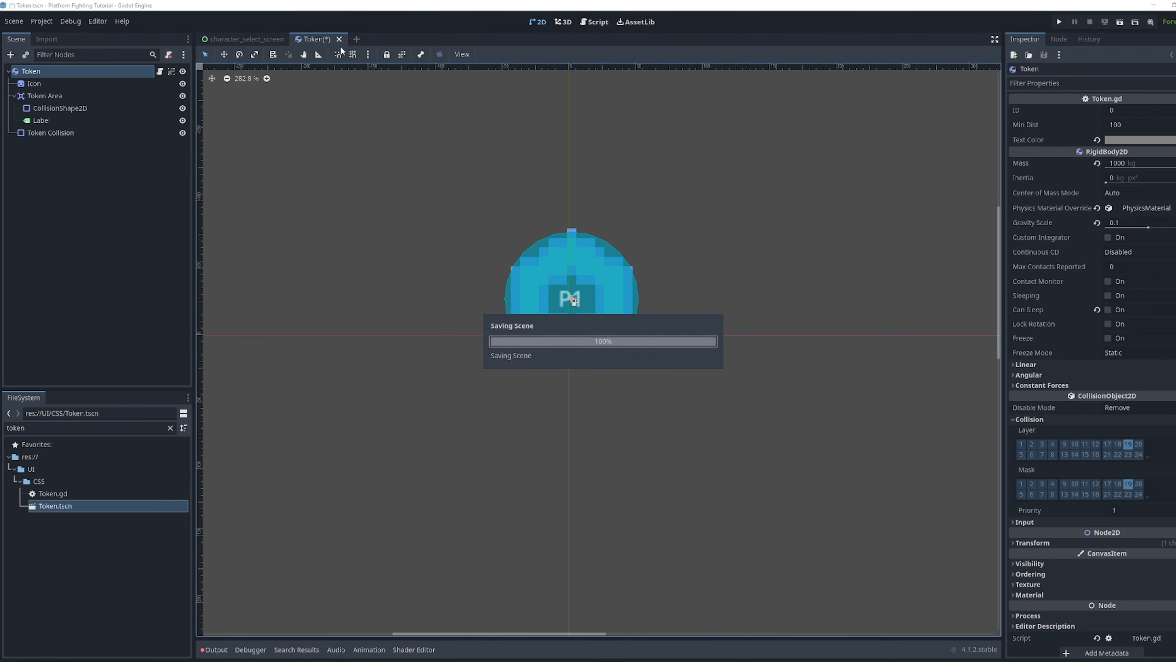
Reopen Token.tscn and test purple, blue and green values for the root's Text Color, ending on white
left_click(333, 39)
double_click(76, 504)
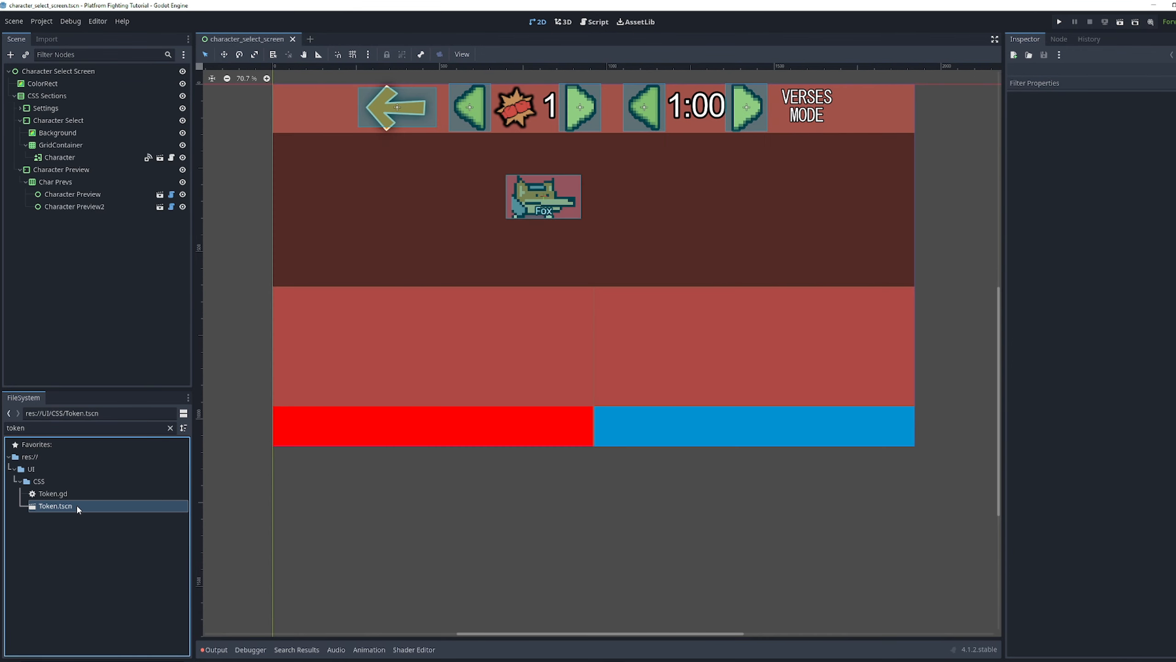
left_click(1139, 140)
left_click(1104, 179)
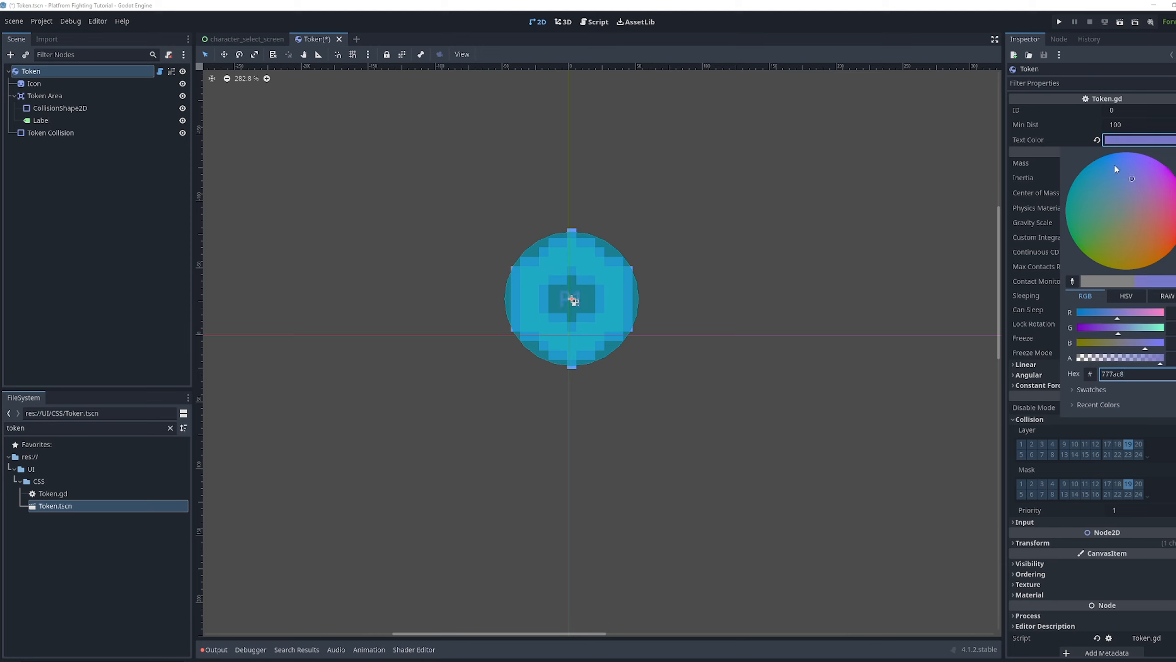
mouse_move(1106, 170)
left_mouse_down()
mouse_move(1096, 115)
mouse_move(1131, 139)
left_mouse_up()
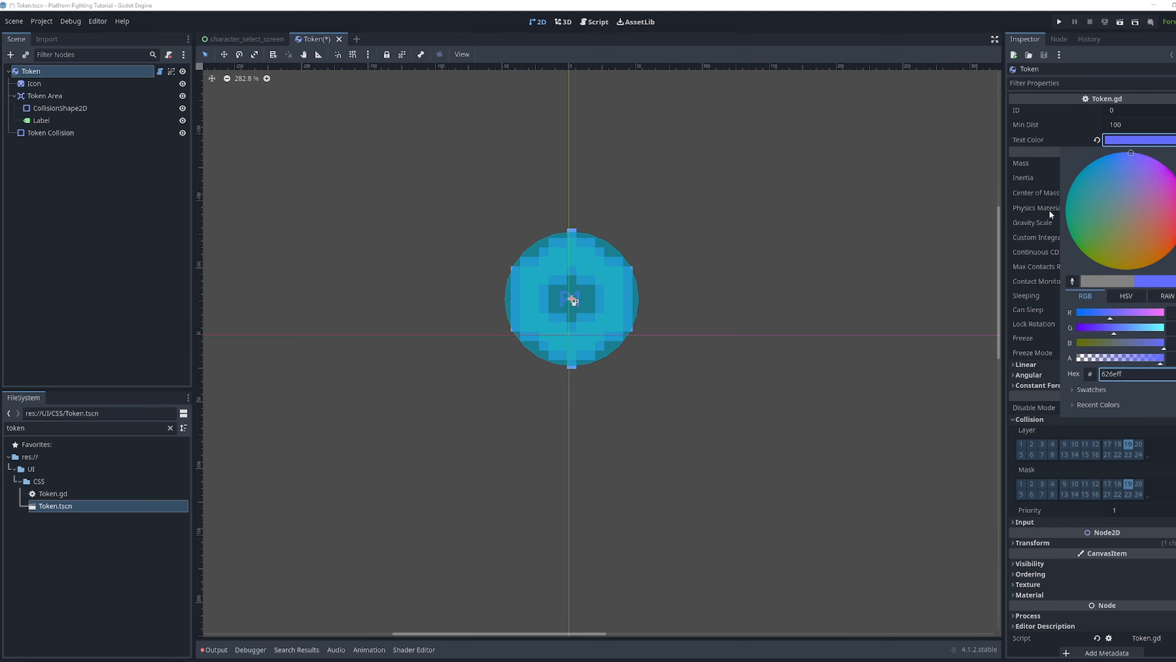
mouse_move(1050, 211)
left_mouse_down()
mouse_move(1055, 264)
mouse_move(1070, 263)
left_mouse_up()
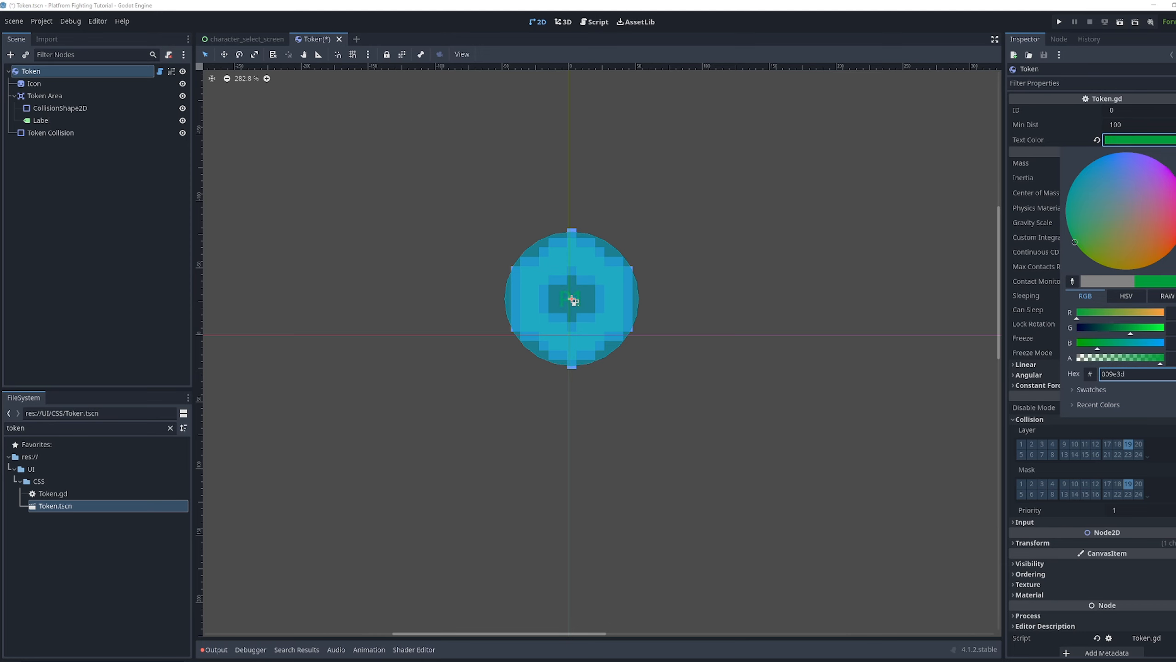
left_click_drag(1175, 207, 1175, 152)
left_click(555, 134)
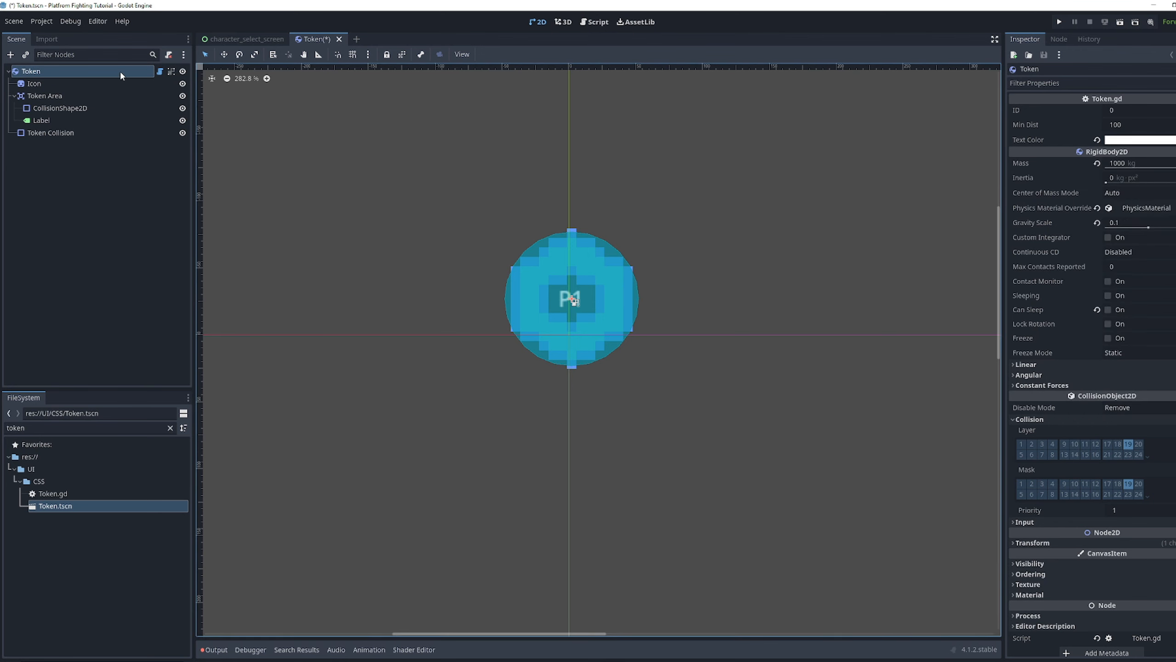
left_click(160, 71)
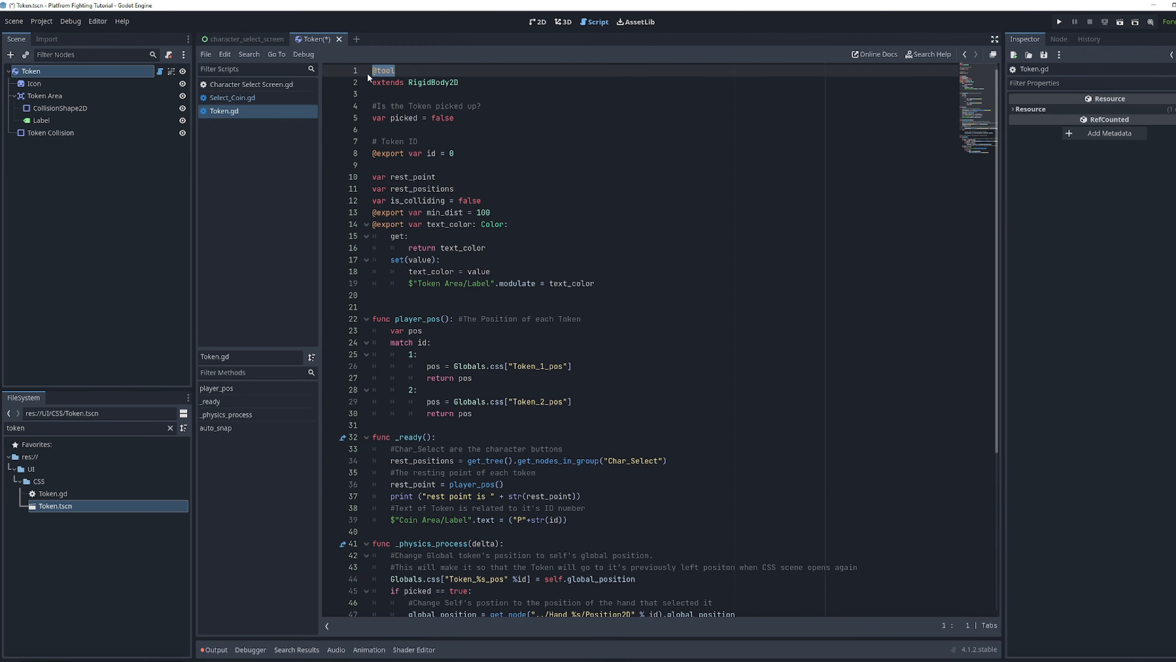
key("BackSpace")
left_click(377, 87)
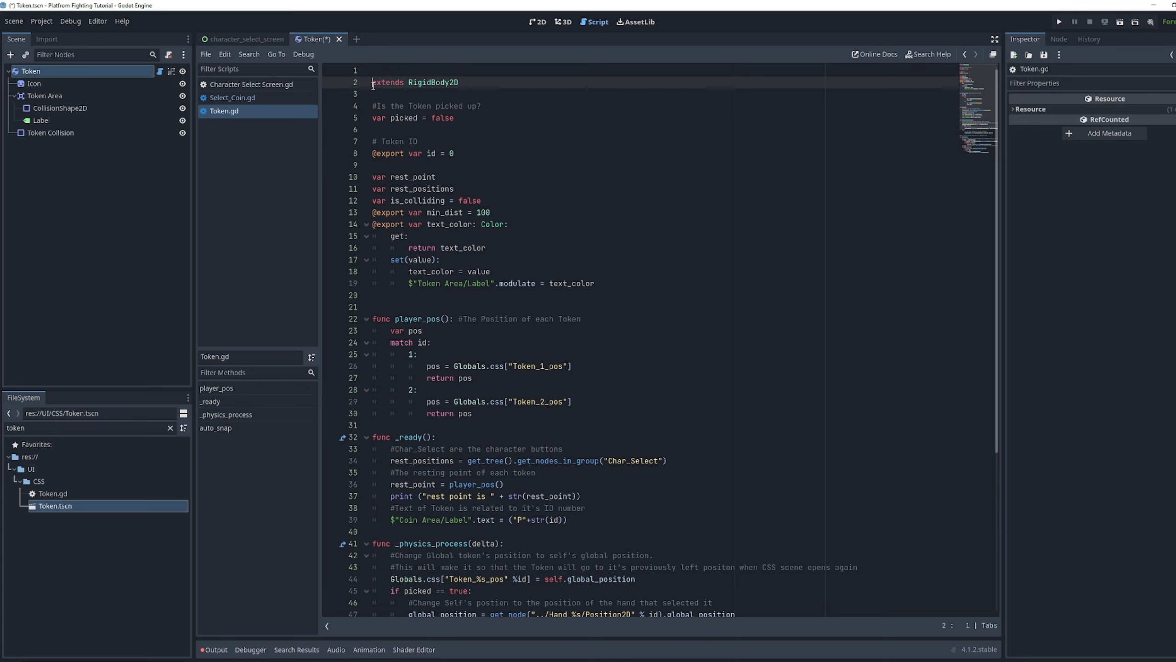
key("BackSpace")
scroll(537, 195, "down", 4)
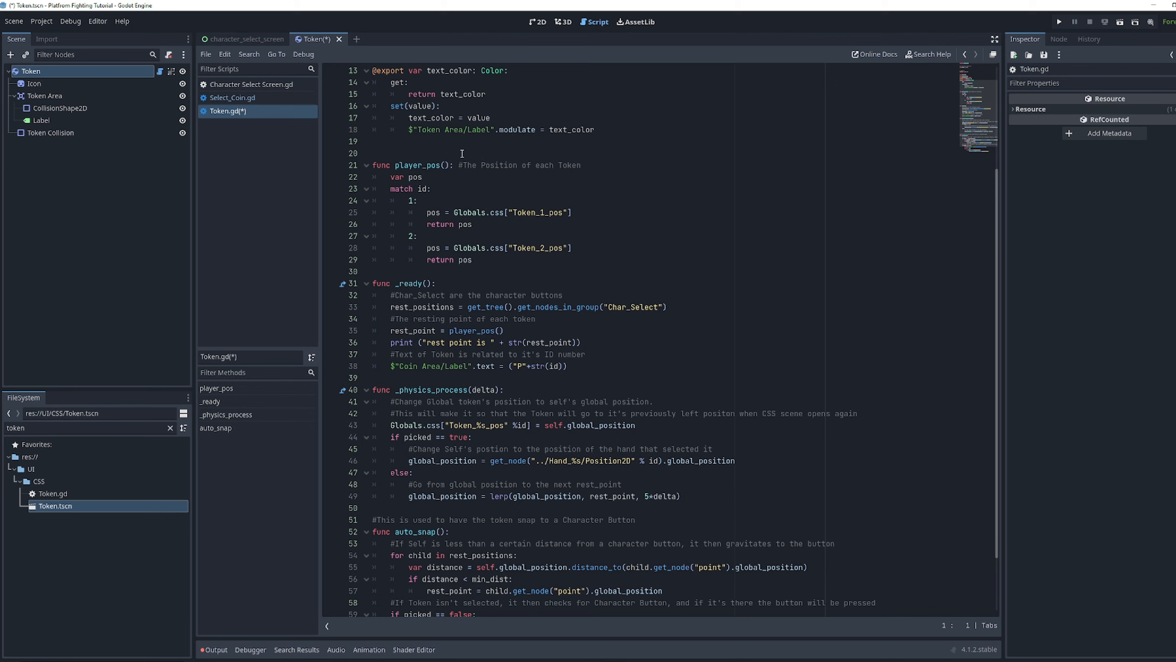
Examine the character select screen layout and the css dictionary in Globals.gd that player_pos reads the token positions from
left_click(244, 40)
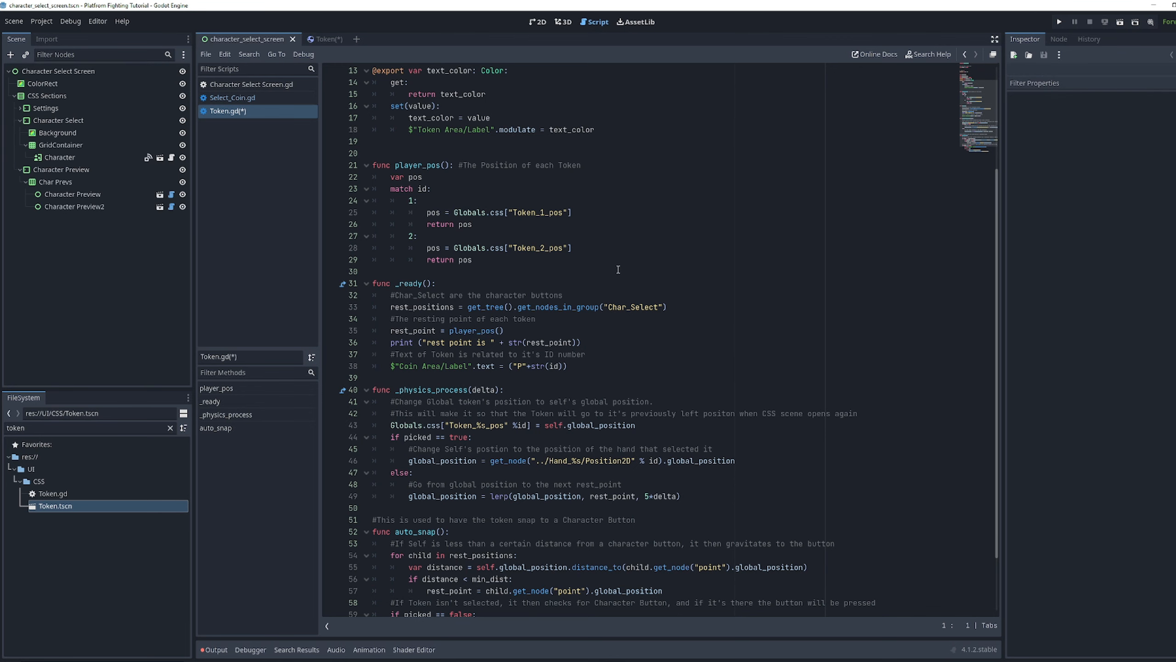
left_click(537, 22)
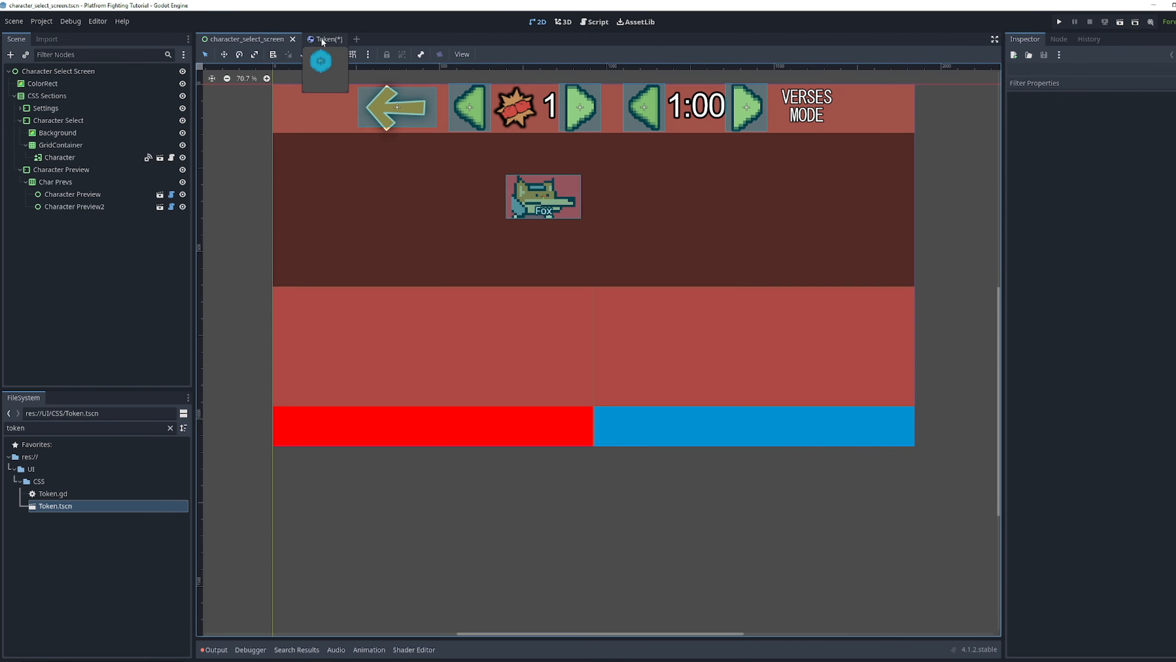
left_click(325, 40)
left_click(162, 71)
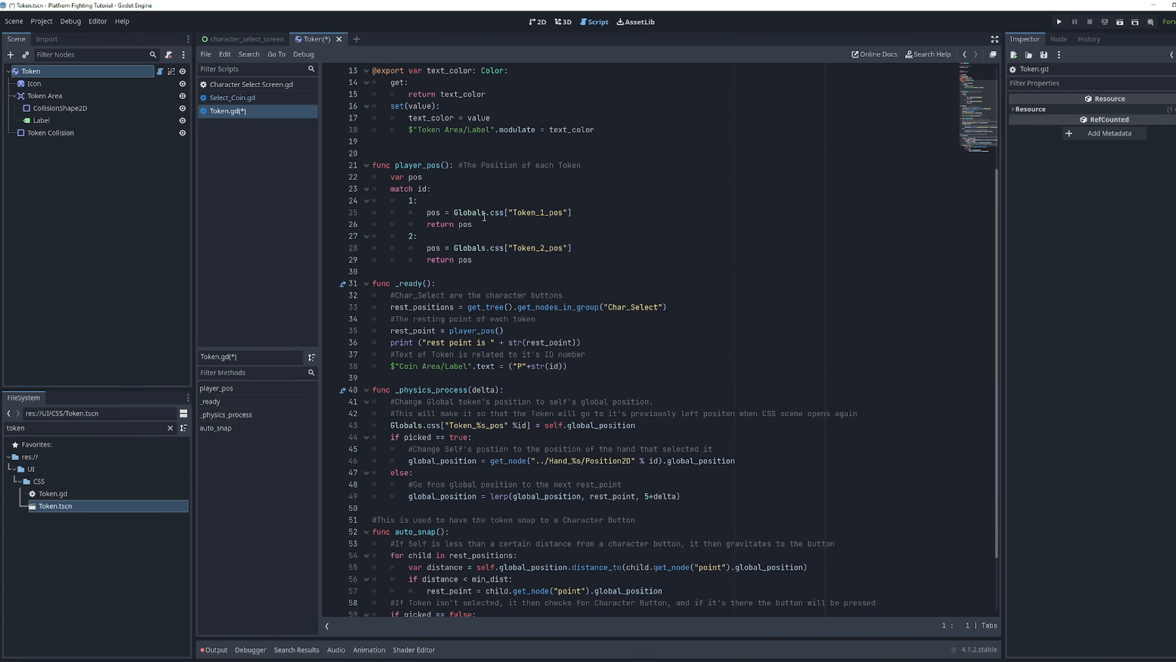
left_click(499, 212, "ctrl")
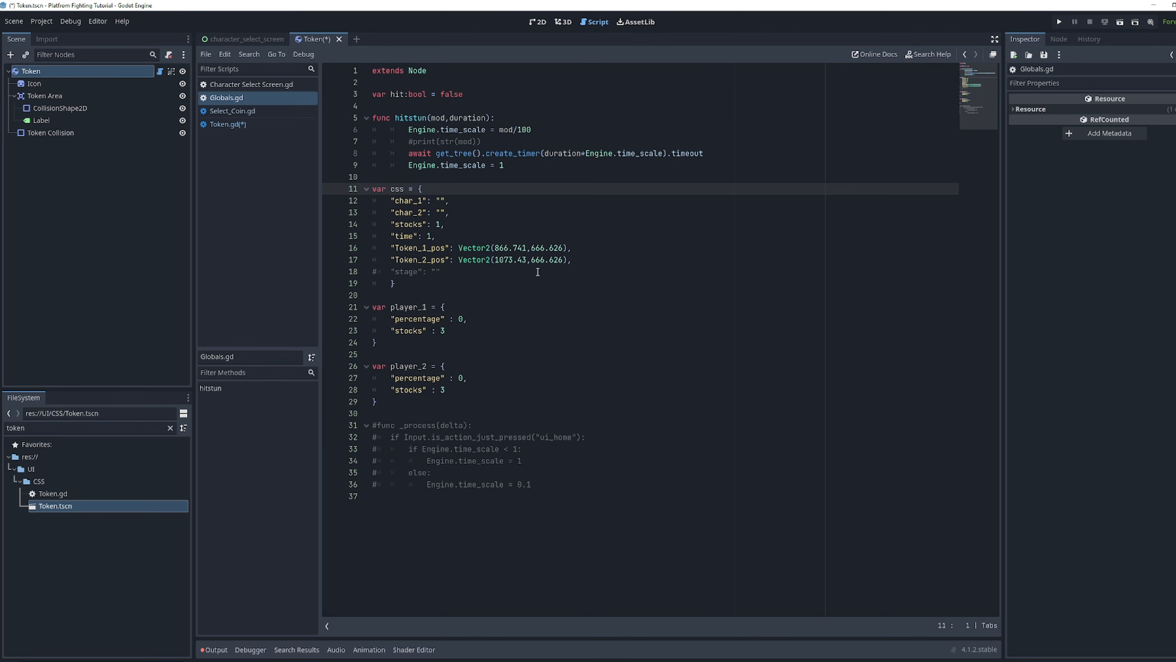
key("alt+Left")
key("alt+Left")
scroll(496, 350, "down", 1)
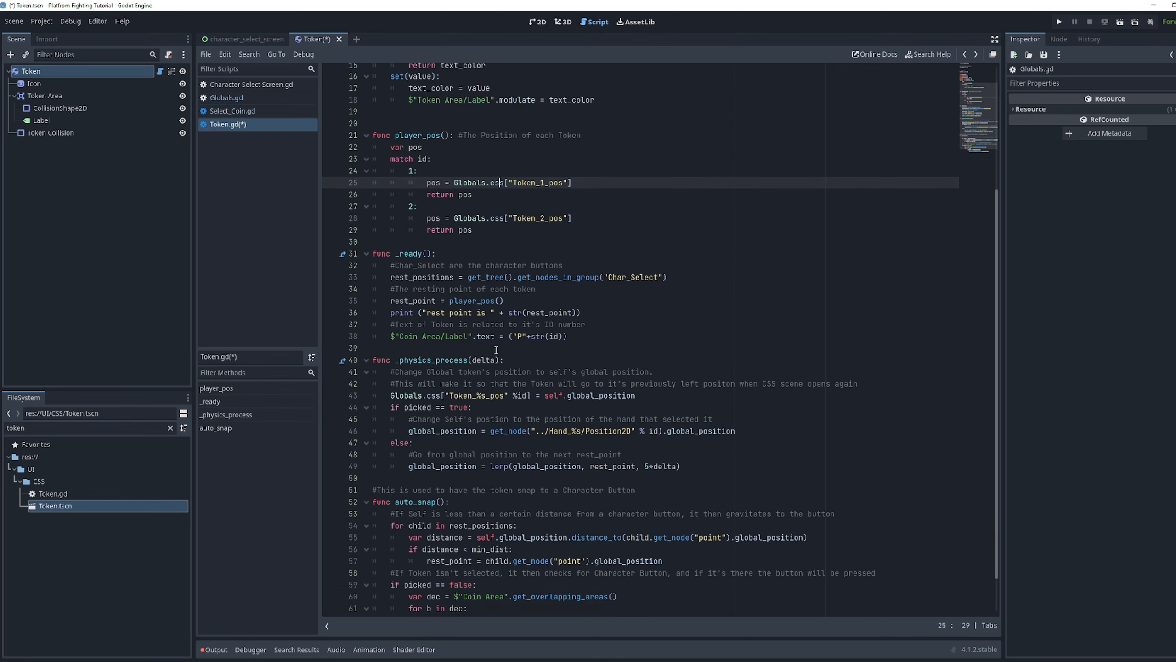
scroll(495, 350, "down", 2)
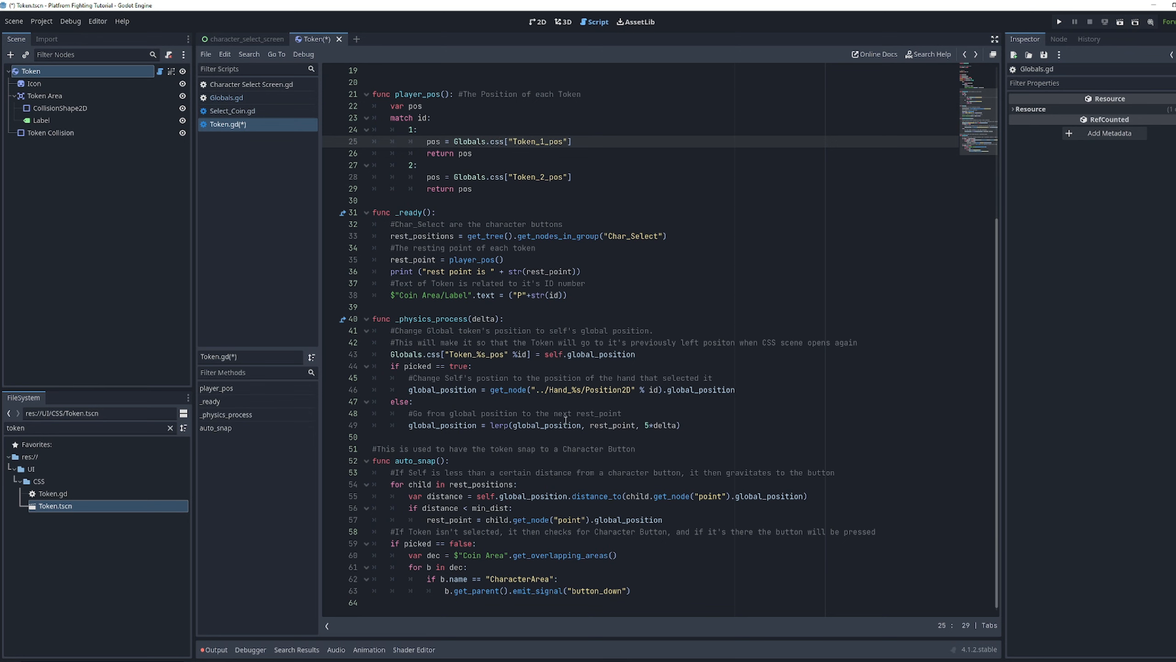
Examine the _physics_process and auto_snap functions in Token.gd alongside the character select screen and token in the 2D view
left_click_drag(695, 425, 357, 323)
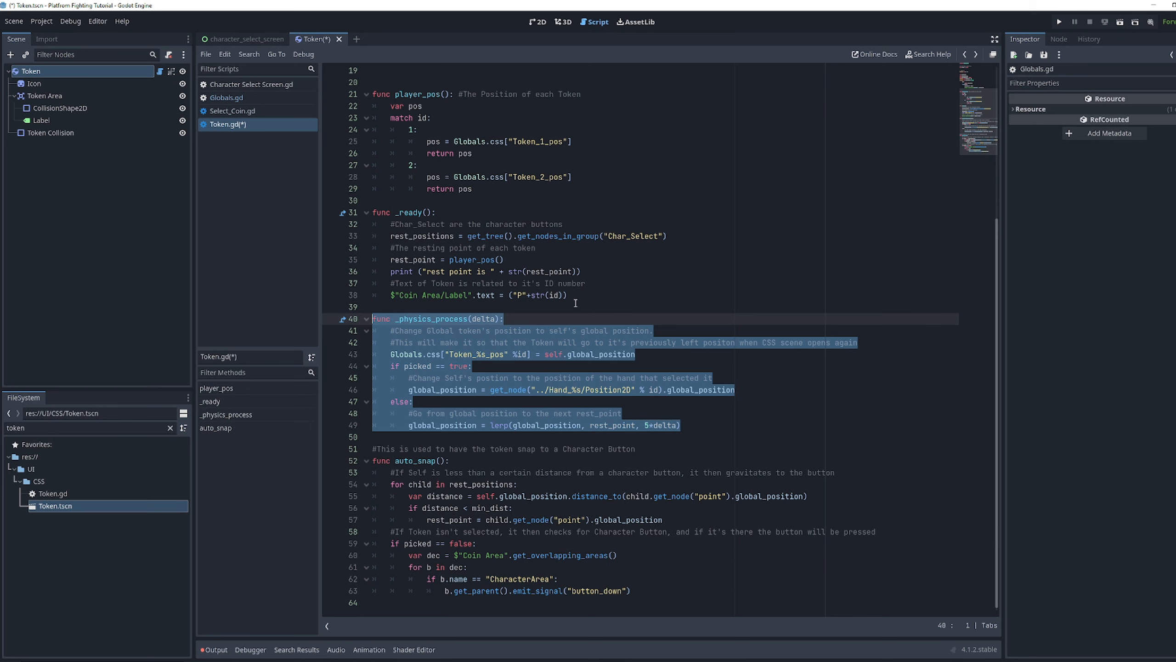
left_click_drag(597, 289, 485, 274)
left_click_drag(631, 591, 372, 448)
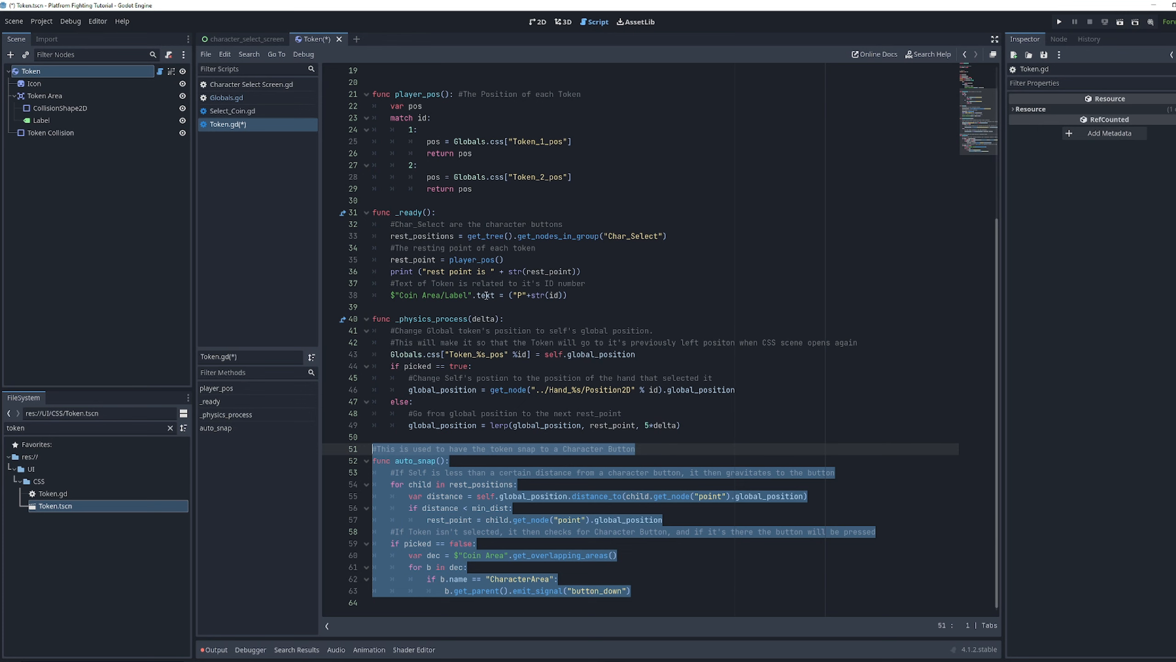
left_click(261, 39)
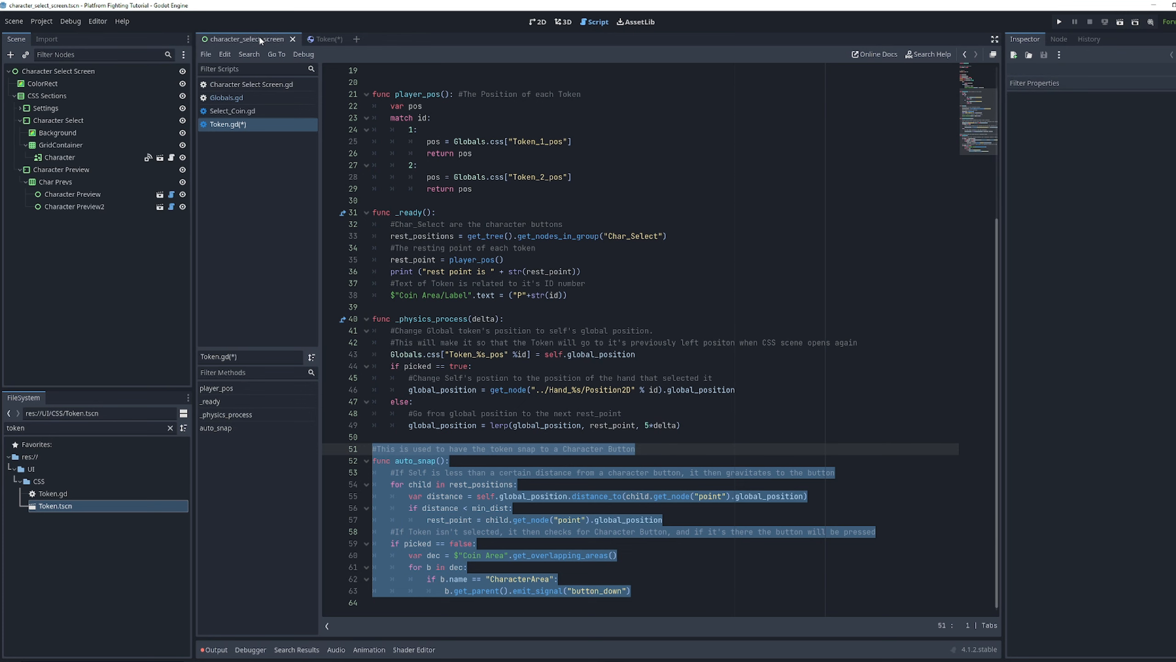
left_click(537, 21)
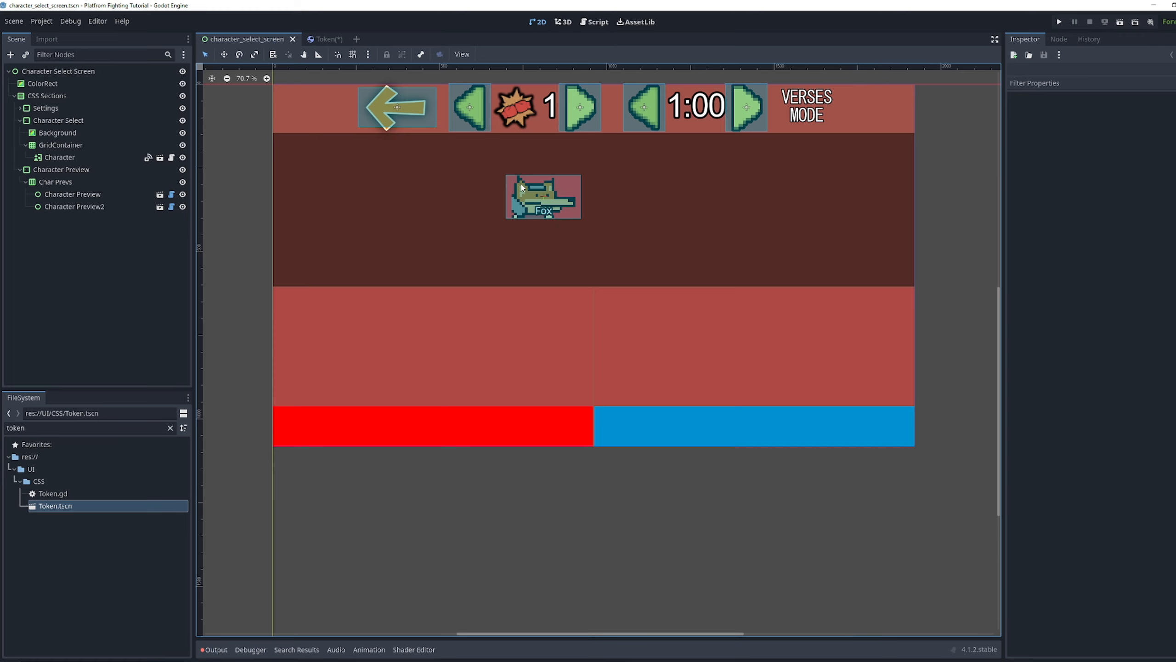
left_click(325, 39)
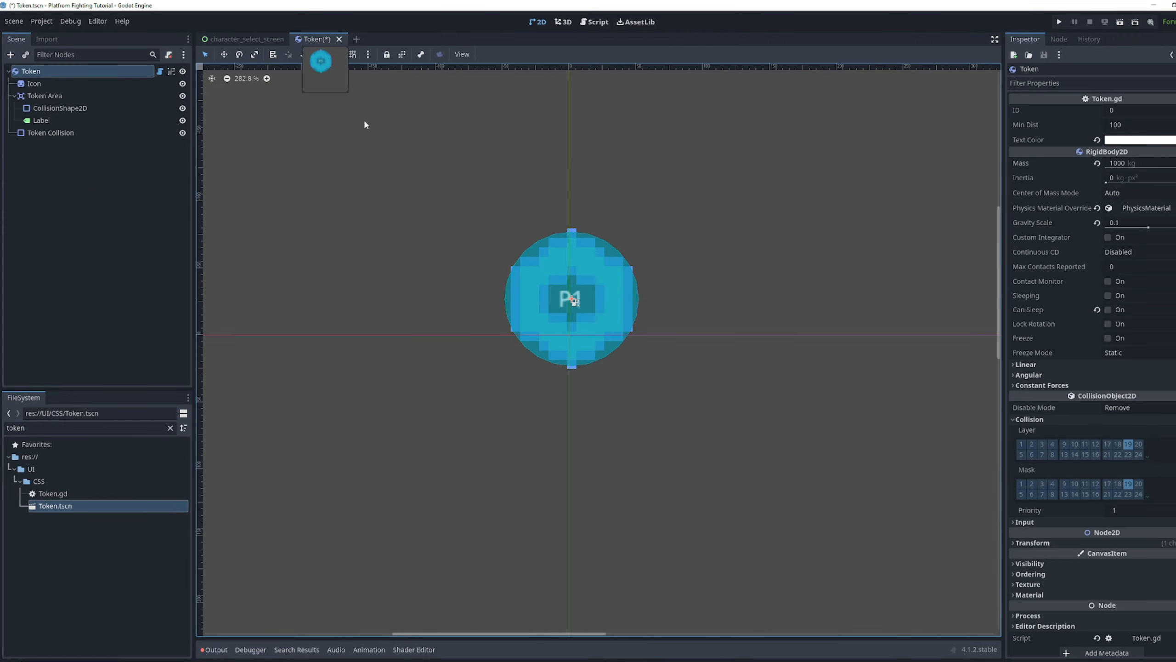
left_click(160, 71)
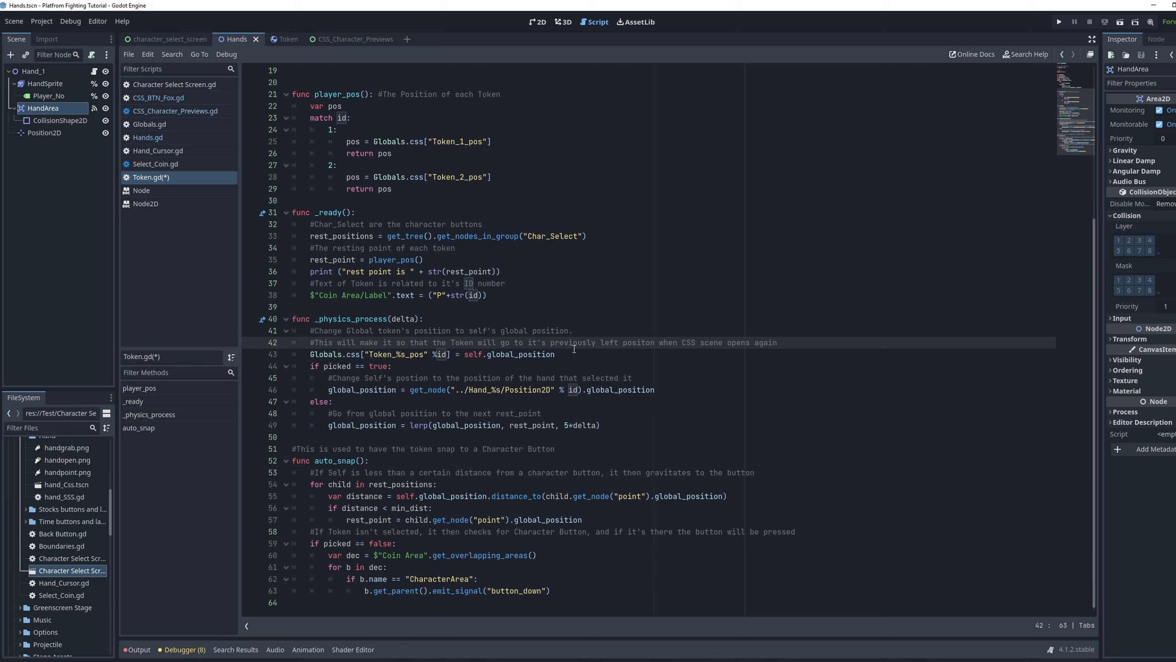
Replace "Coin Area" with "Token Area" in the label path in _ready and the overlapping-areas call in auto_snap
double_click(328, 295)
left_click_drag(361, 295, 320, 298)
key("ctrl+v")
left_click_drag(423, 558, 384, 559)
key("ctrl+v")
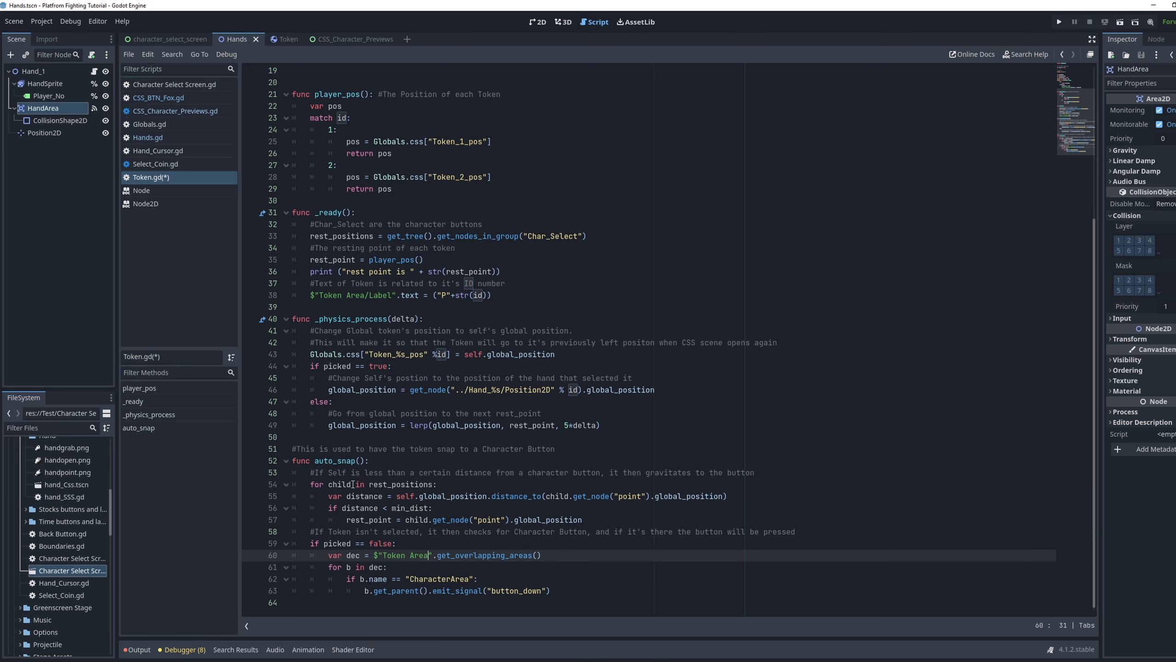
left_click_drag(320, 295, 364, 295)
left_click(433, 343)
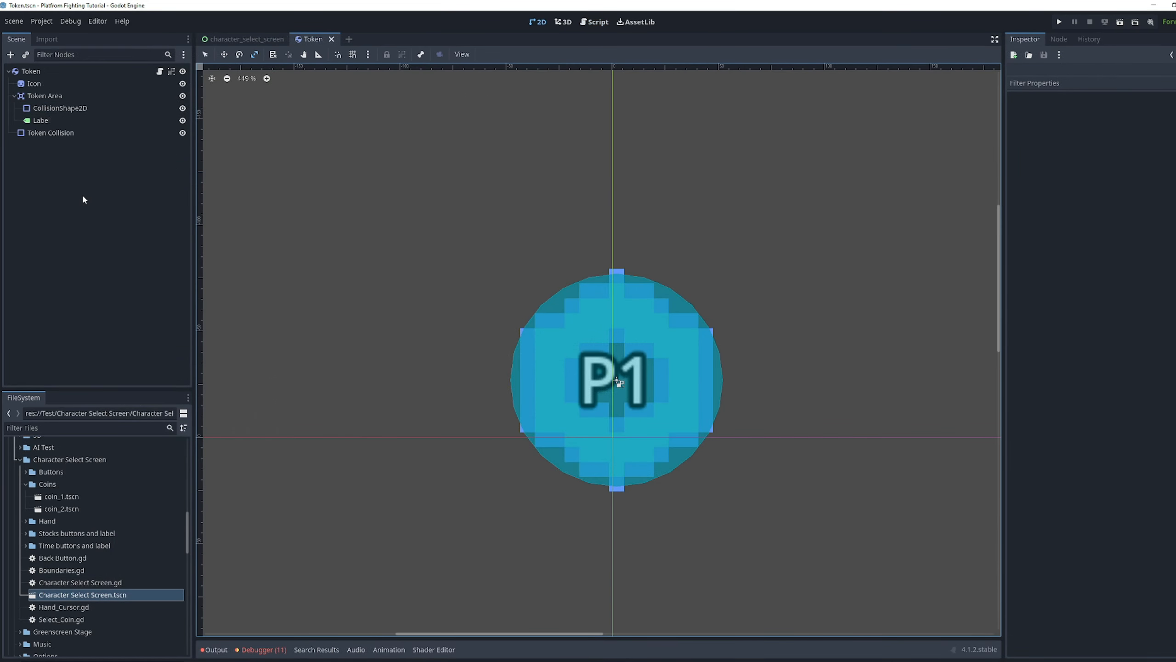
Set the Gravity Scale of the Token root's rigid body to 0.01
left_click(74, 72)
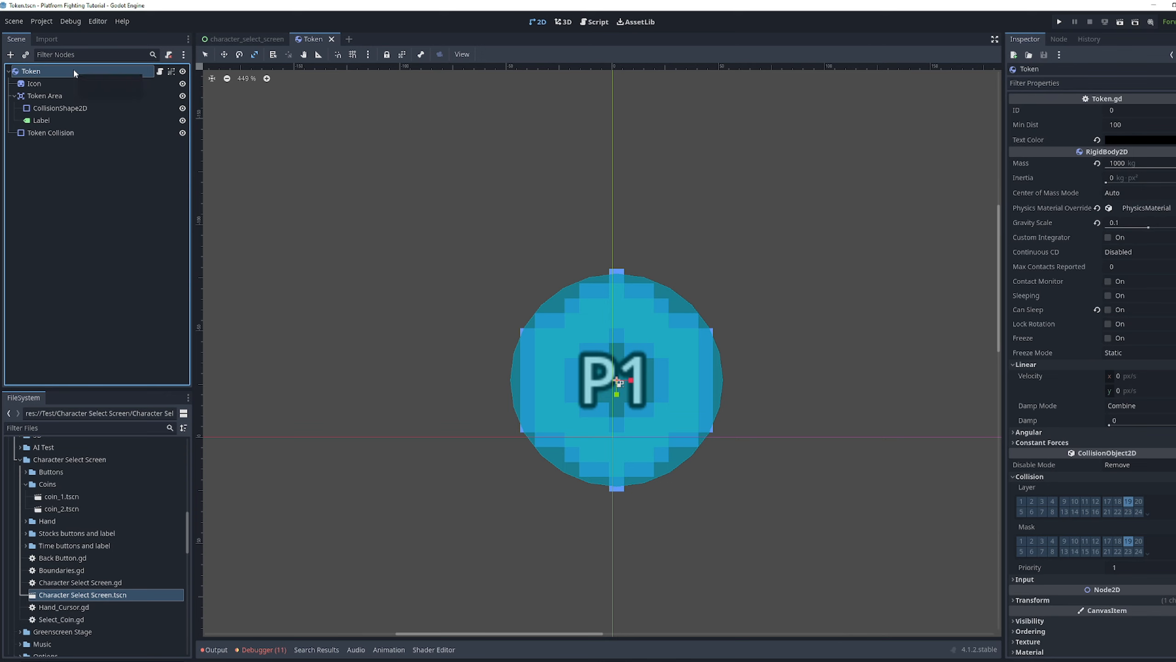
left_click(1121, 223)
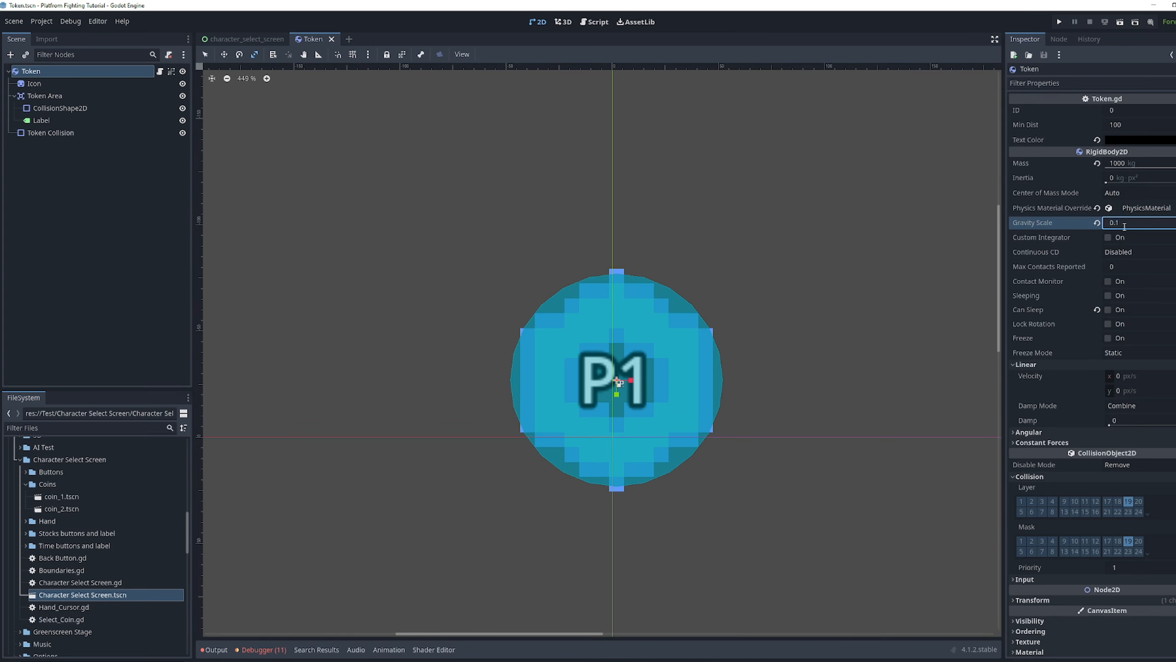
type("0")
key("Return")
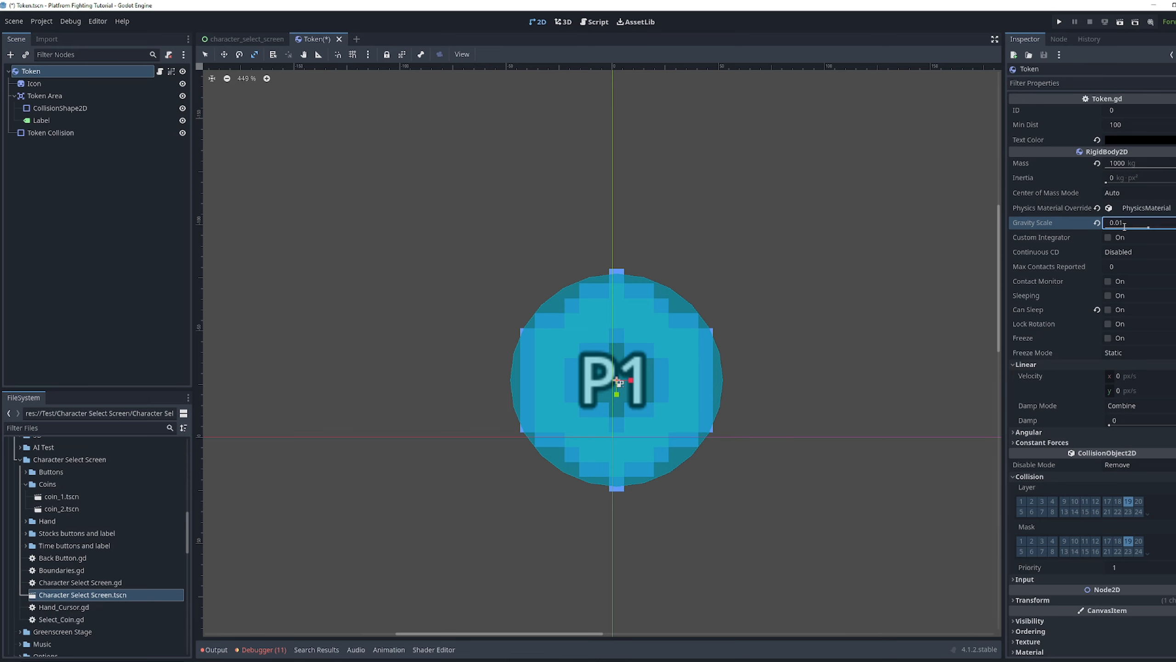
Set the Angular Damp of the Token root's rigid body to 0.01 and save the Token scene
left_click(1074, 432)
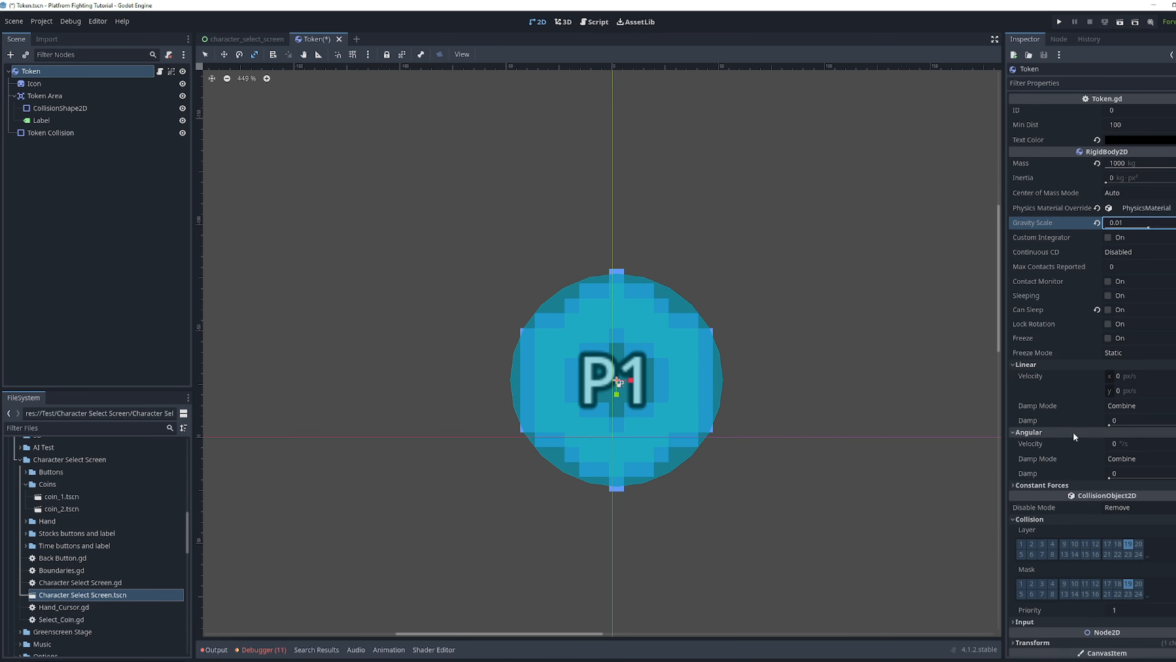
left_click(1140, 473)
type("0.0")
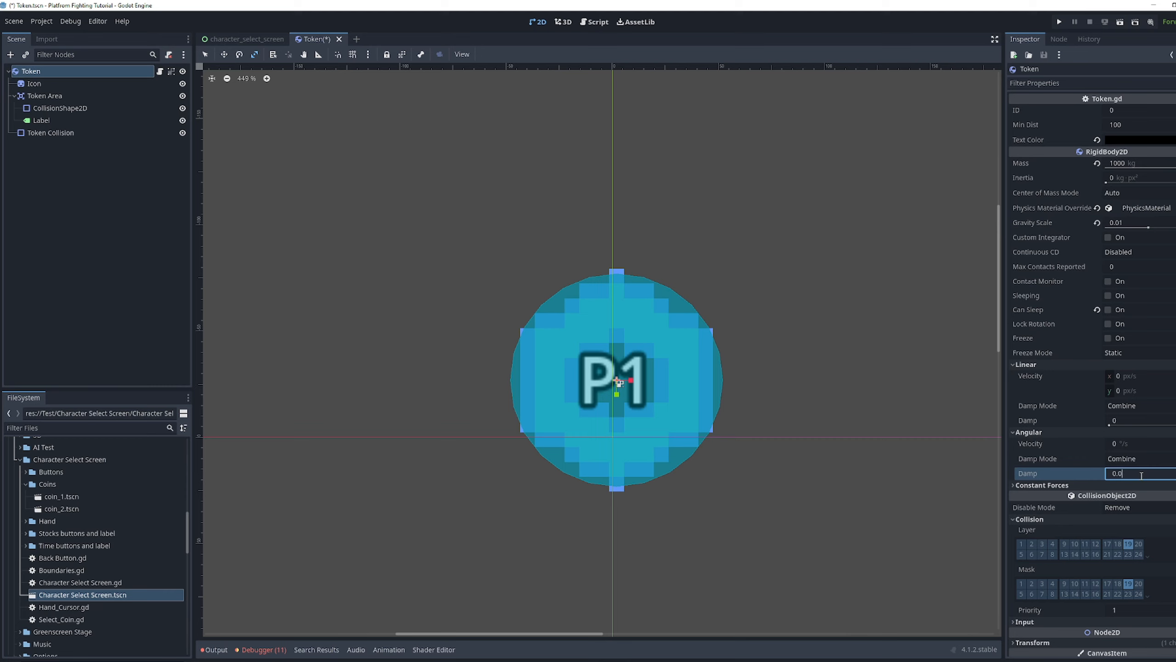
type("1")
key("Return")
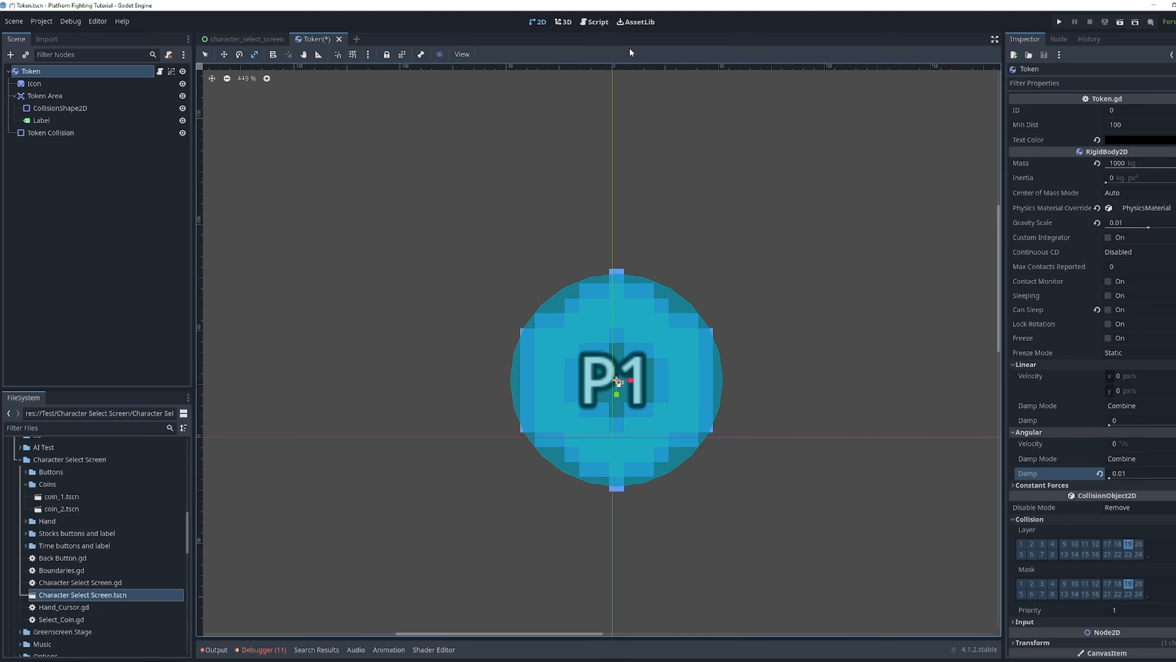
key("ctrl+s")
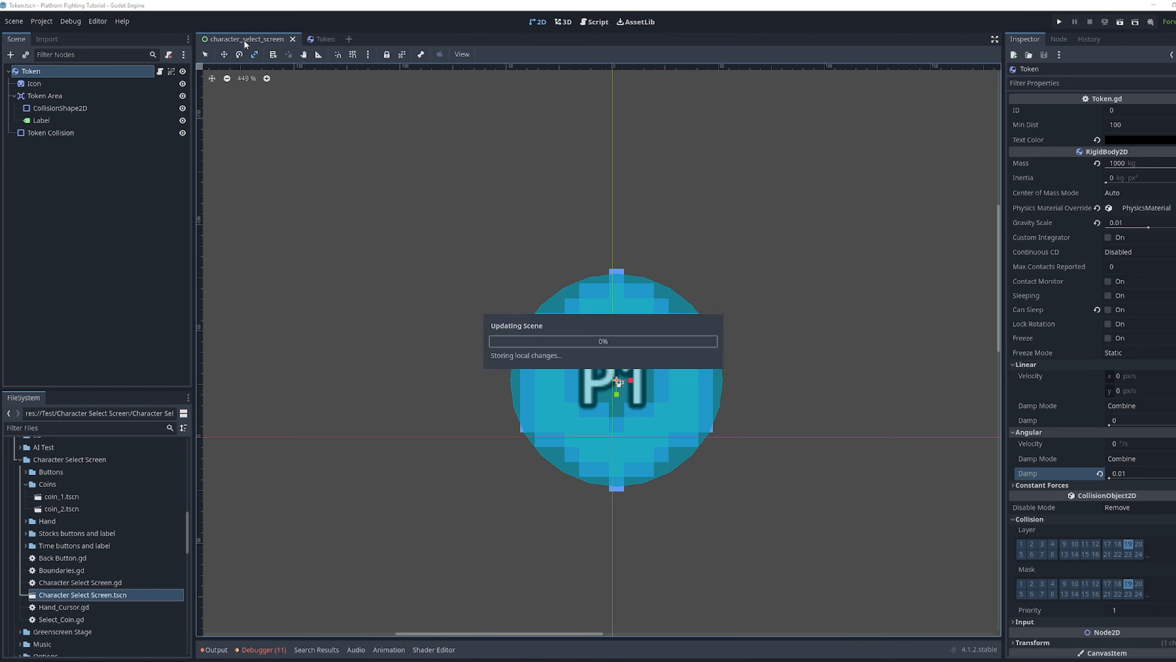
Delete the existing Token instance from the character_select_screen scene
left_click(243, 38)
left_click(83, 224)
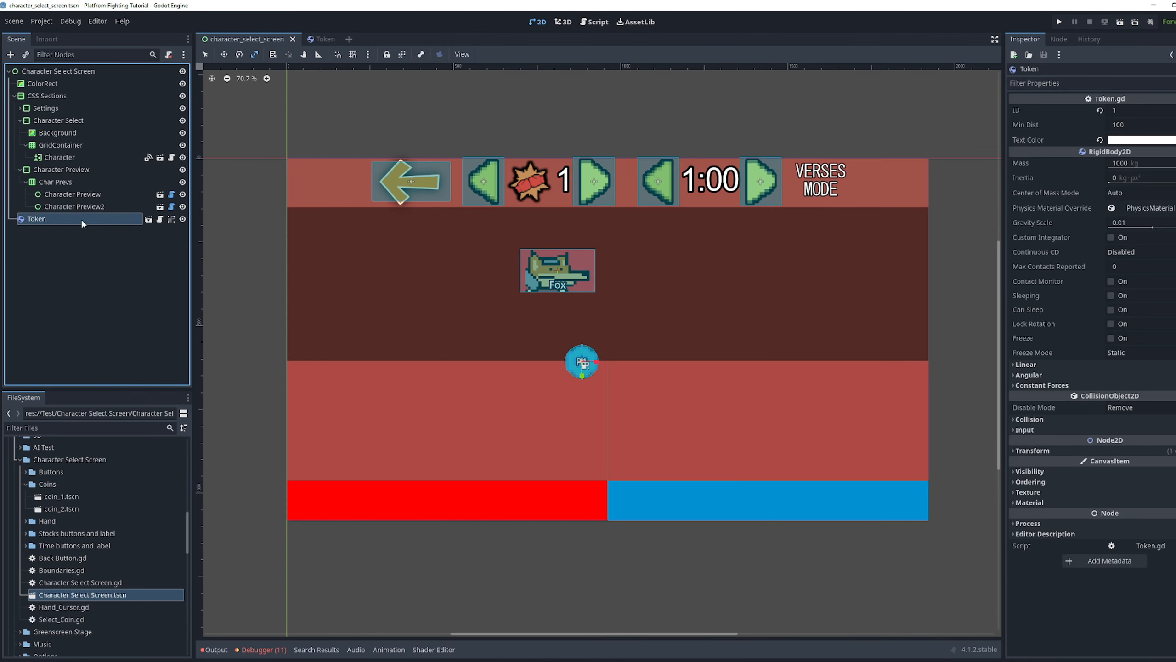
key("Delete")
key("Return")
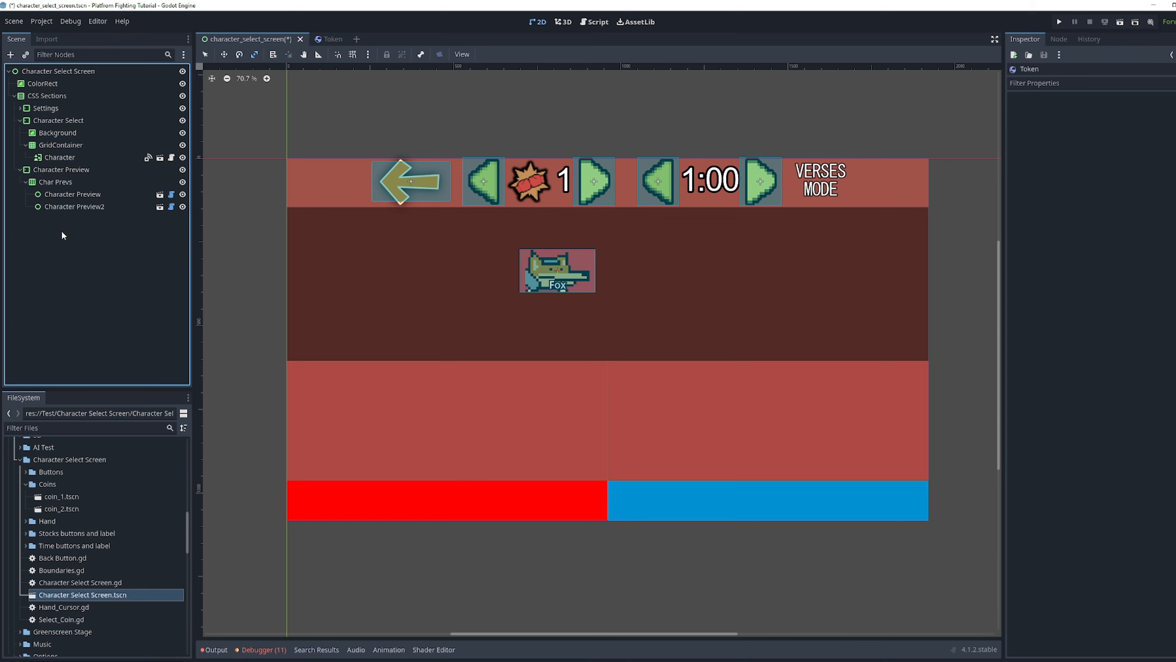
Instantiate UI/CSS/Token.tscn as a child of the Character Select Screen root node
left_click(59, 70)
right_click(62, 71)
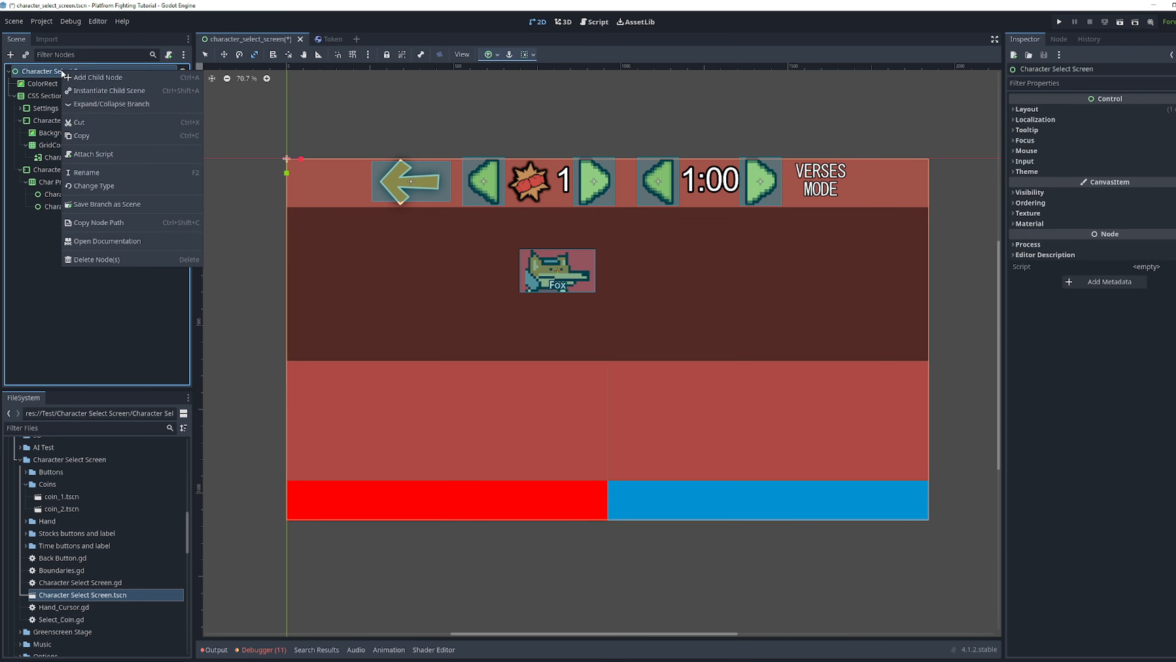
left_click(91, 92)
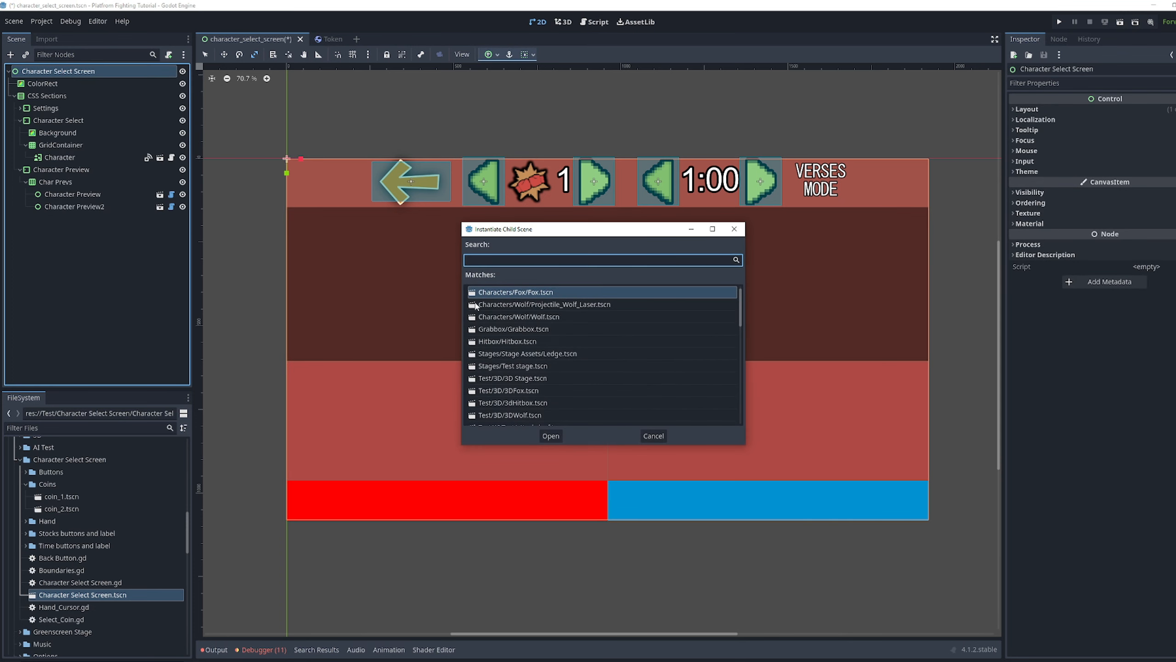
type("token")
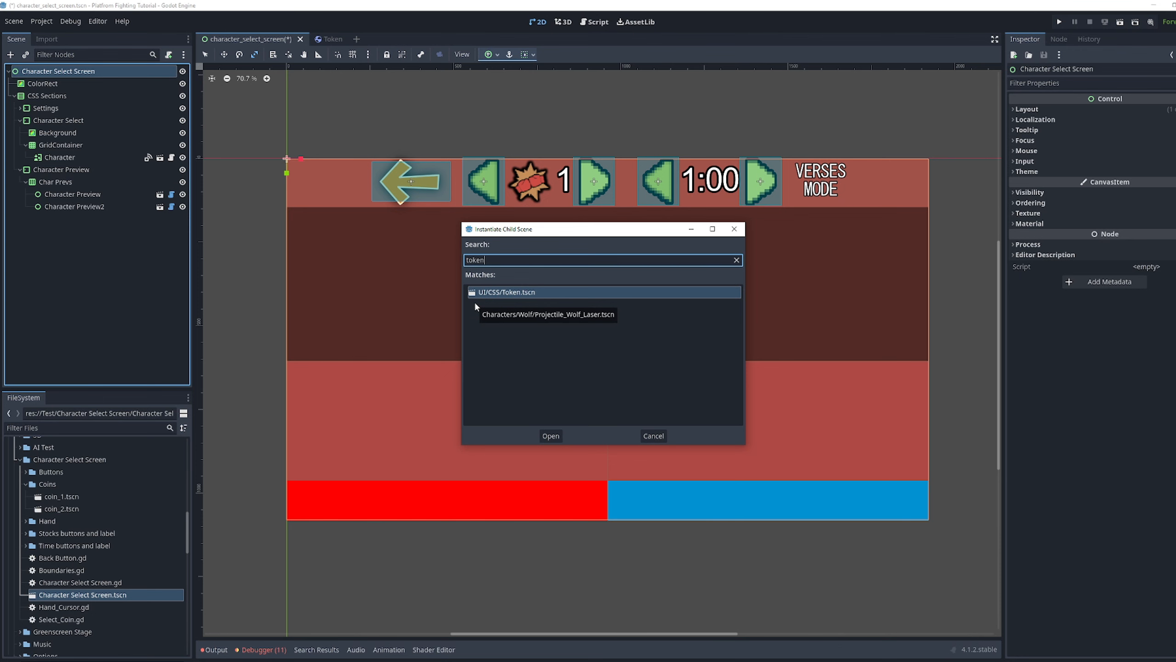
double_click(496, 292)
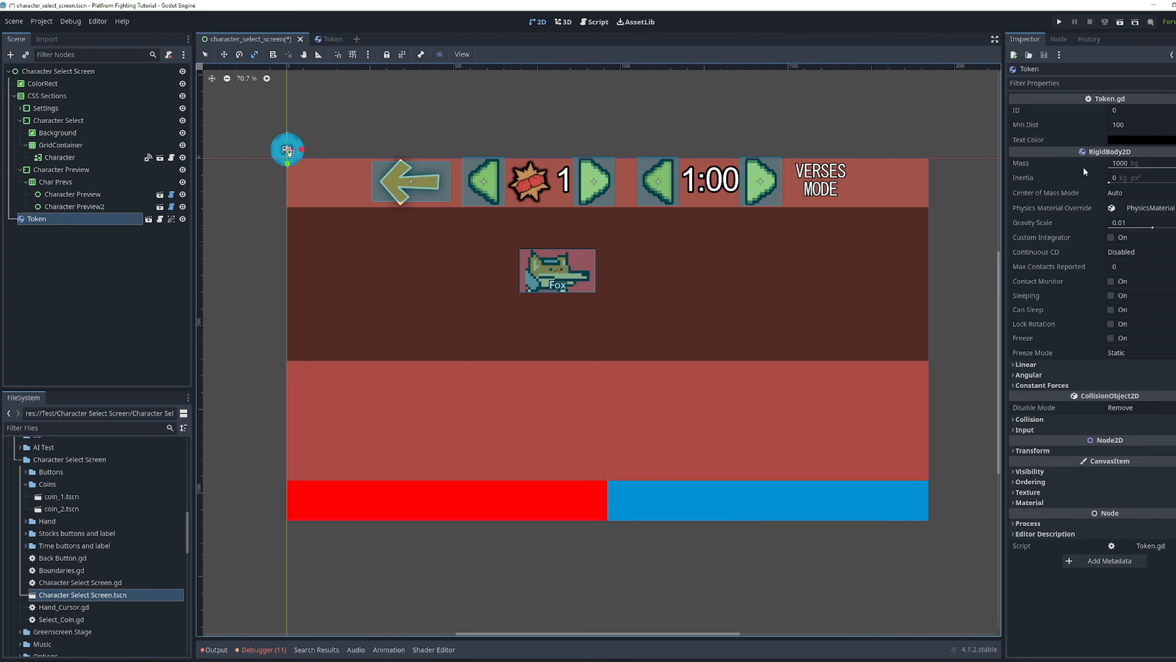
Set the new Token's ID to 1 and place it below the Fox tile, just left of the boundary between the red and blue bars
left_click(1174, 108)
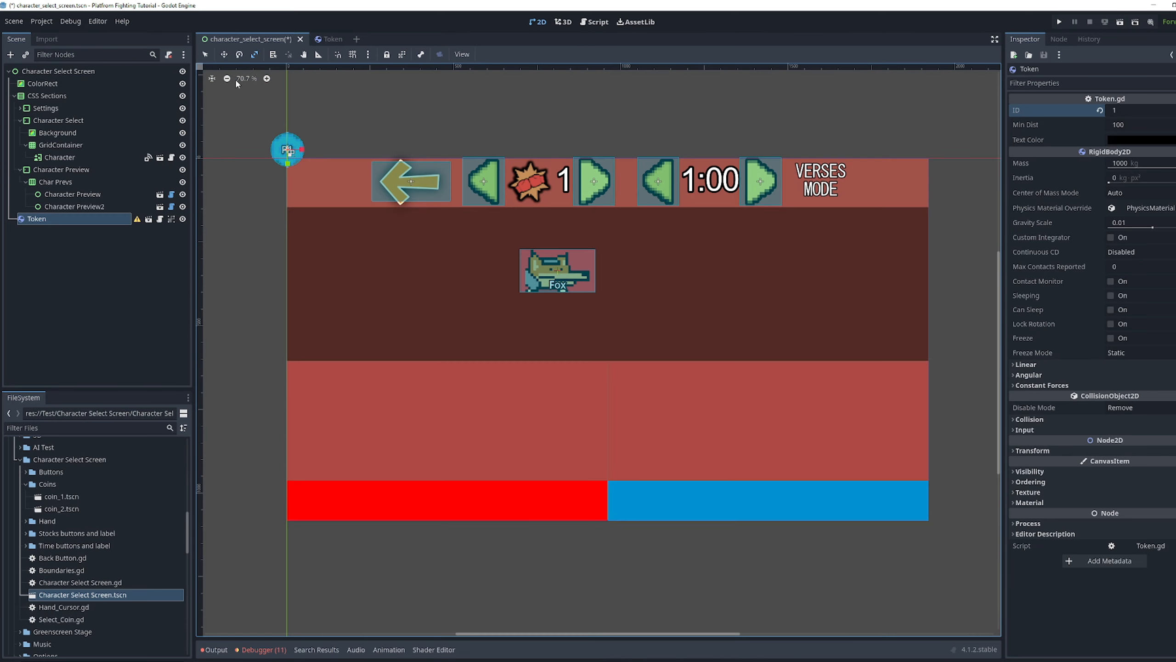
left_click_drag(289, 151, 580, 384)
left_click(71, 243)
left_click(68, 216)
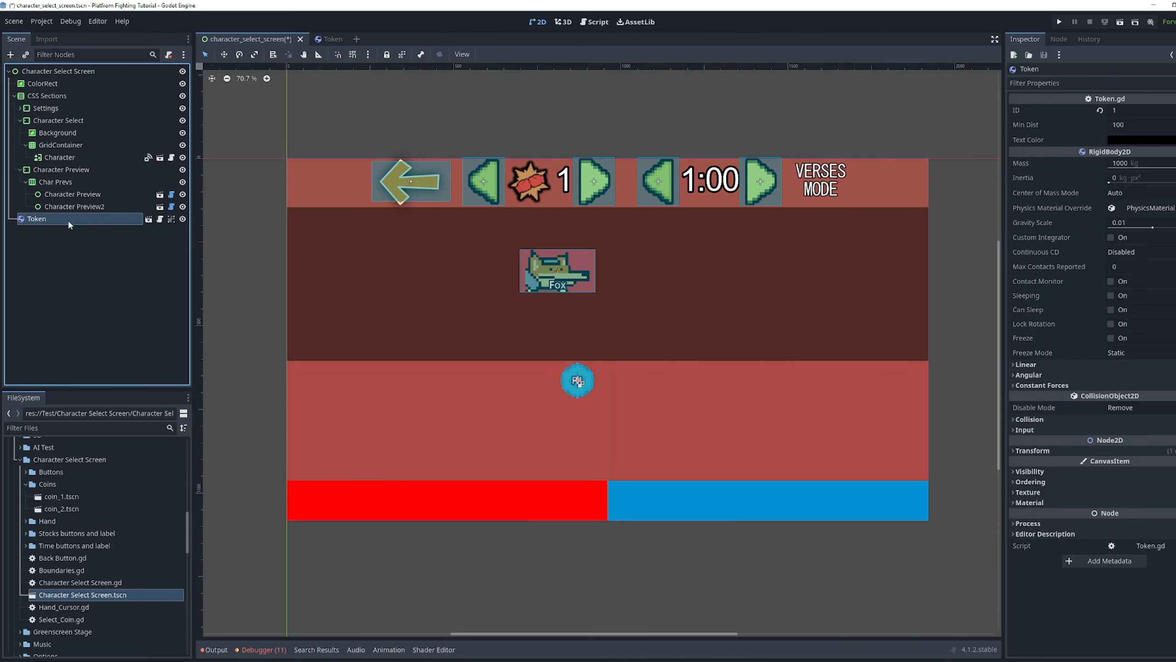
Instantiate a second UI/CSS/Token.tscn under the Character Select Screen root and place it right of the first token, moved about (1039, 696) px
right_click(61, 71)
left_click(115, 88)
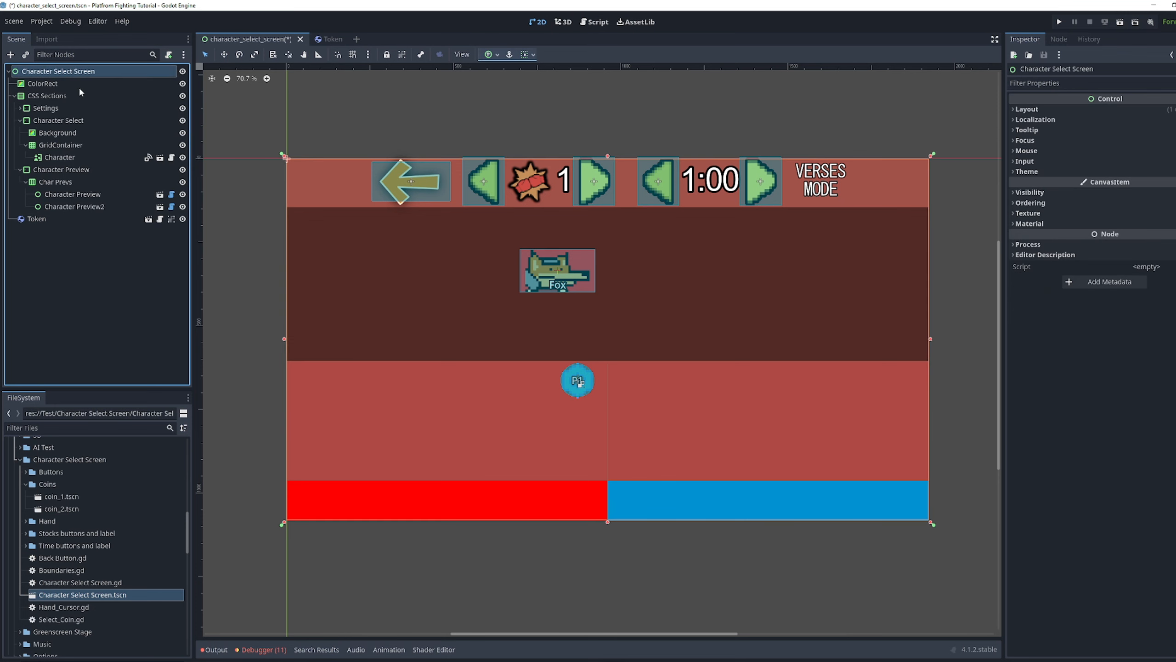
type("token")
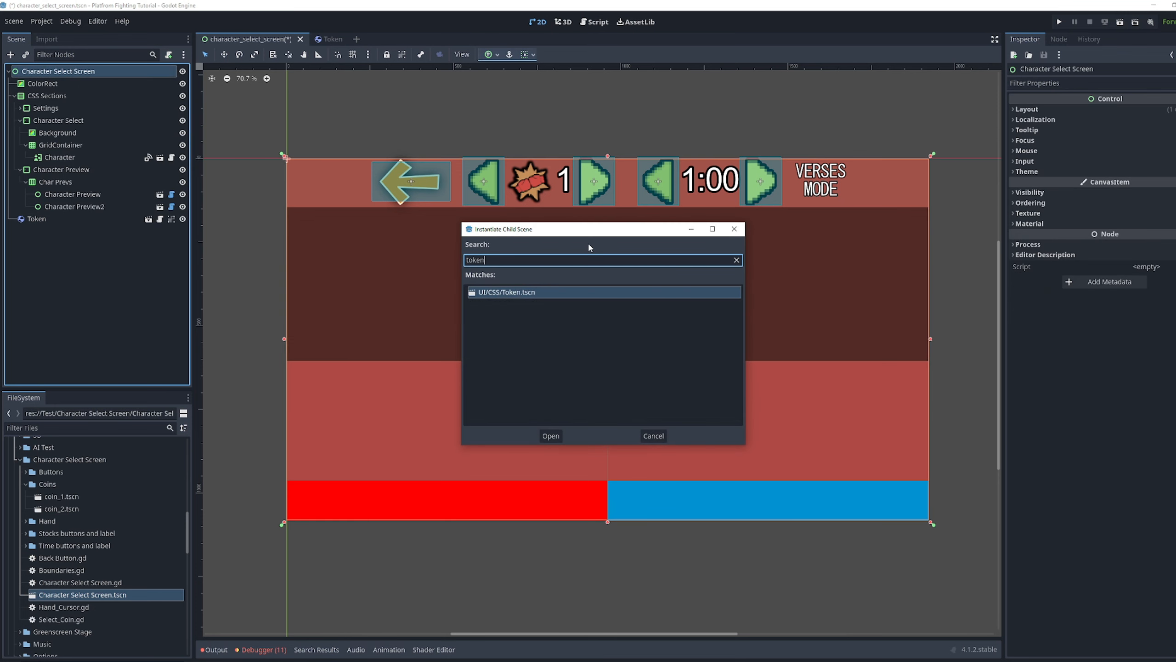
double_click(590, 292)
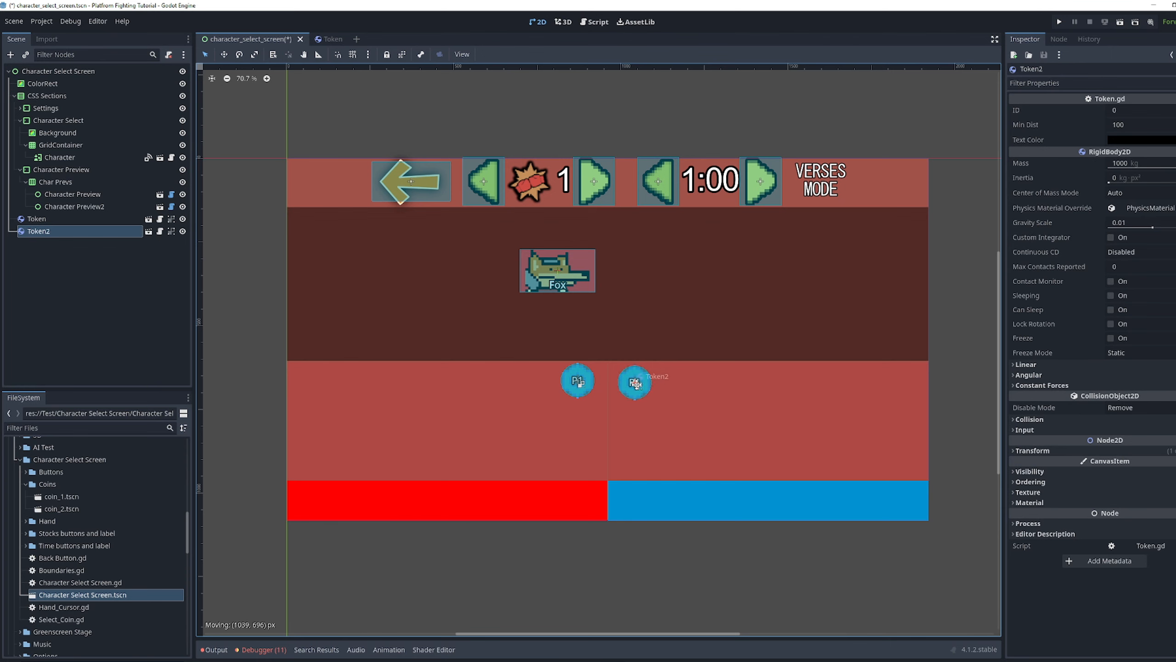
Set Token2's ID to 2 and its Text Color to blue, 0000ff
left_click(1139, 109)
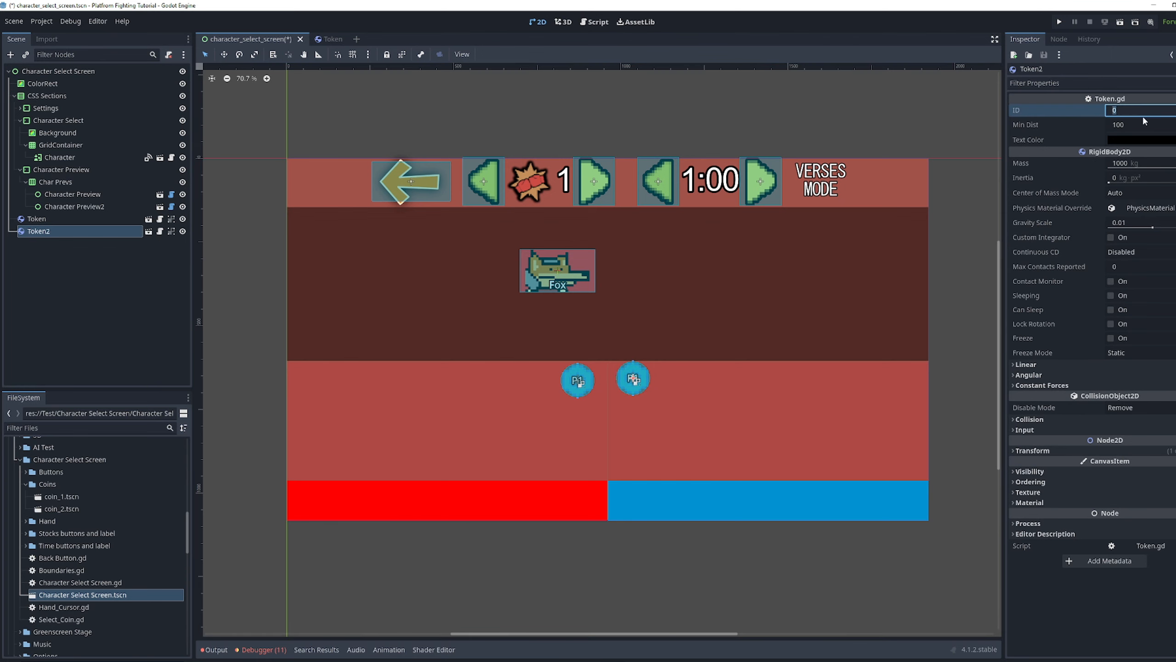
key("Return")
left_click(1139, 140)
left_click_drag(1129, 342, 1169, 341)
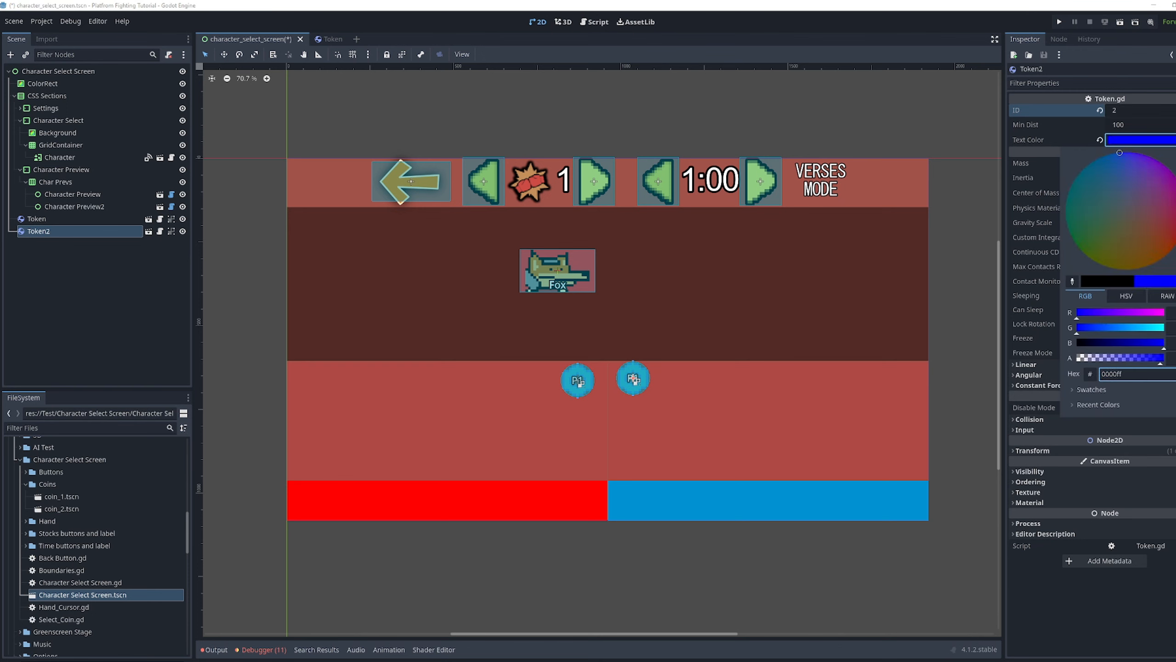
Set the first Token's Text Color to red, ff0000, and run the current scene
left_click(65, 219)
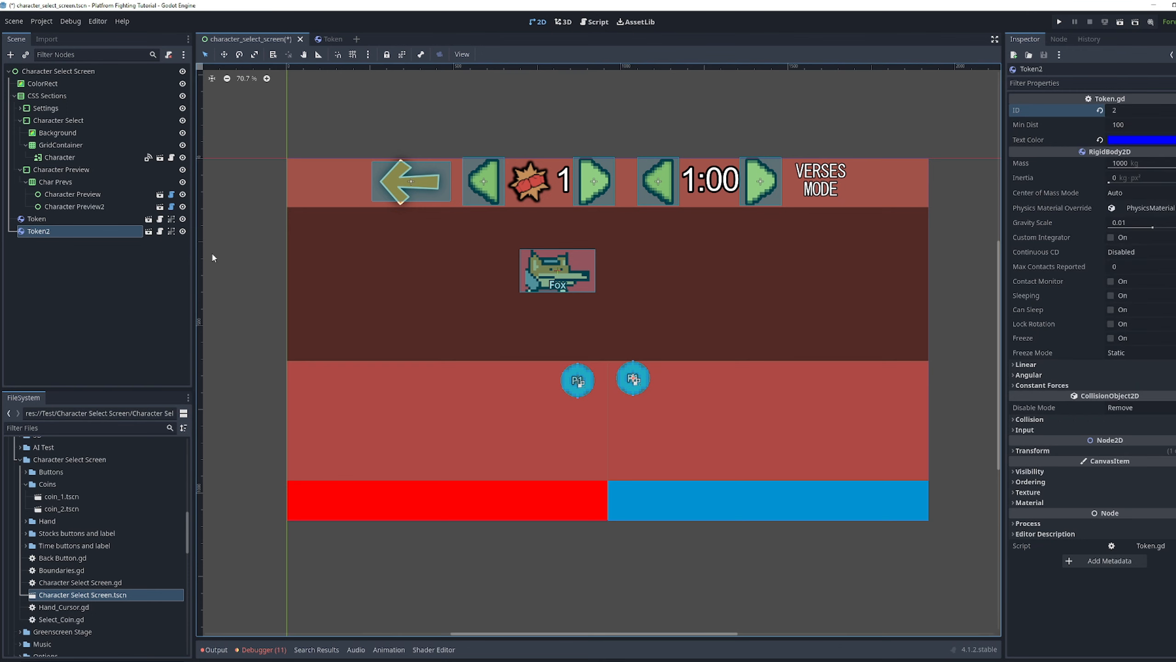
left_click(87, 221)
left_click(1141, 139)
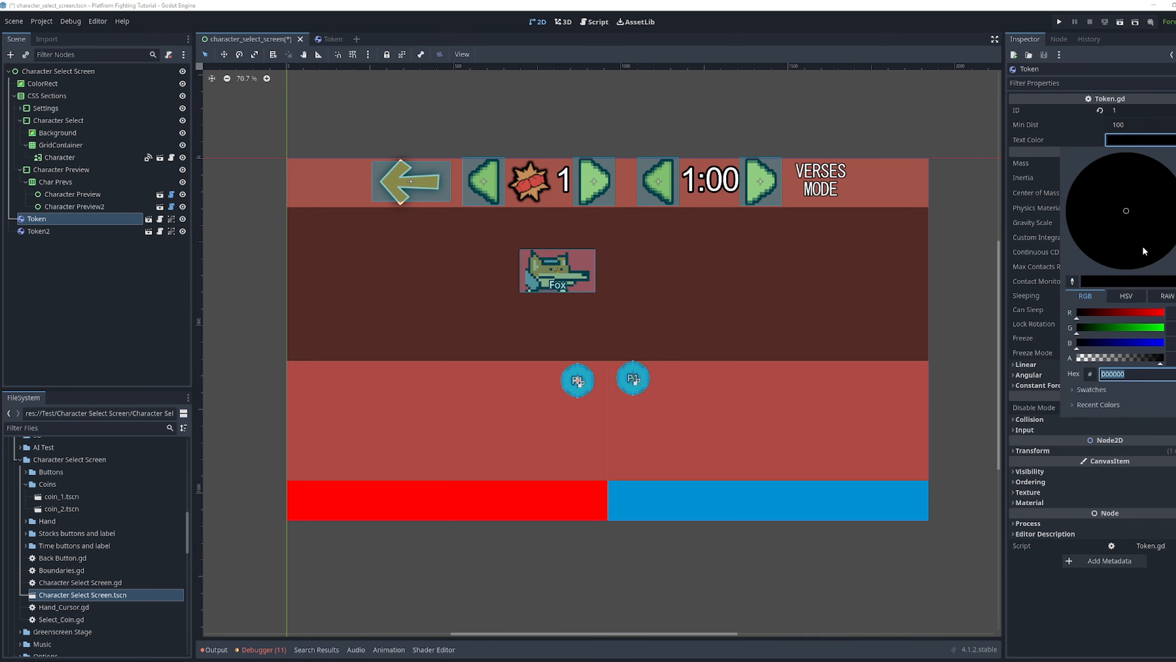
left_click_drag(1152, 314, 1165, 314)
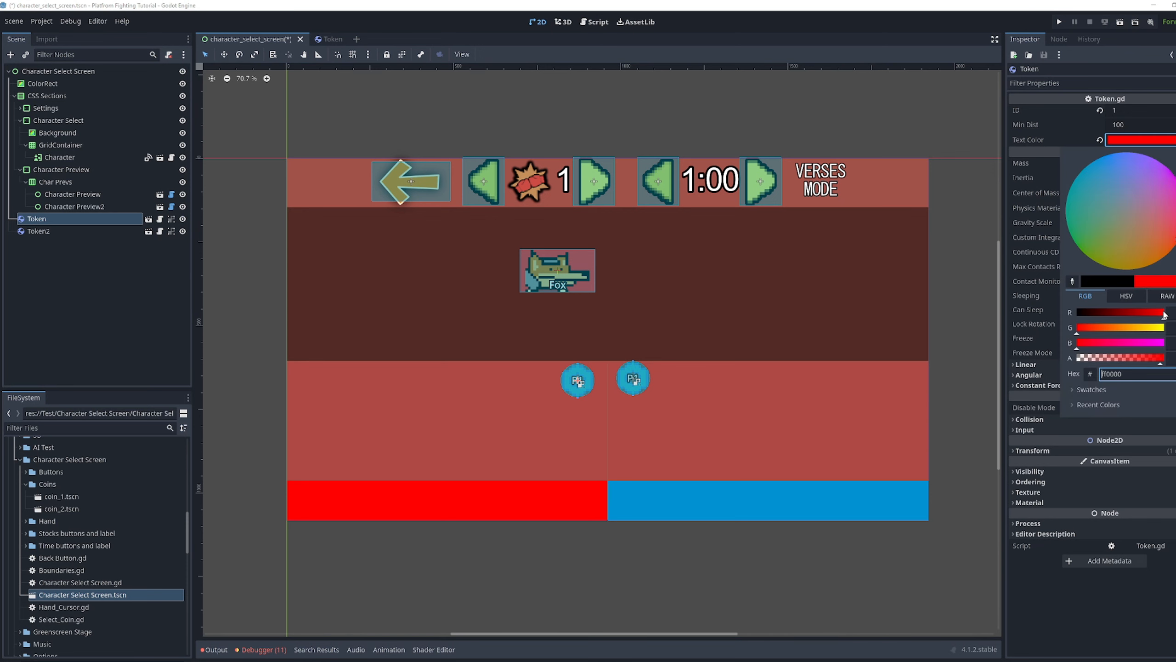
left_click(923, 149)
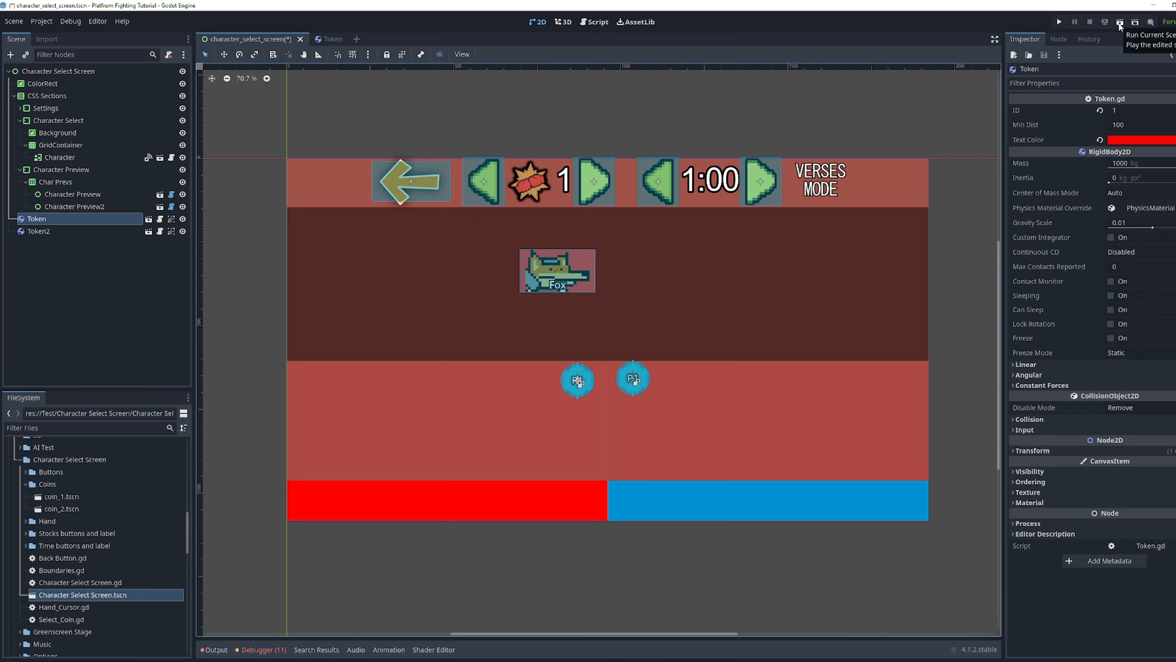
left_click(1119, 23)
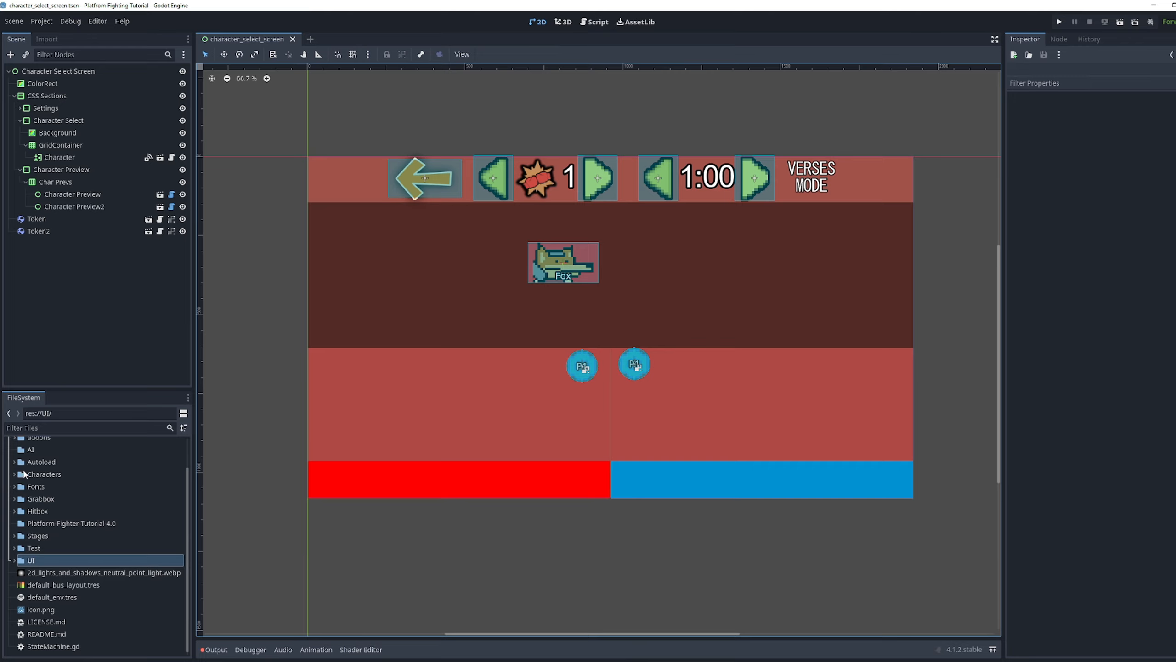
Create a folder named Hands inside res://UI/CSS
left_click(15, 559)
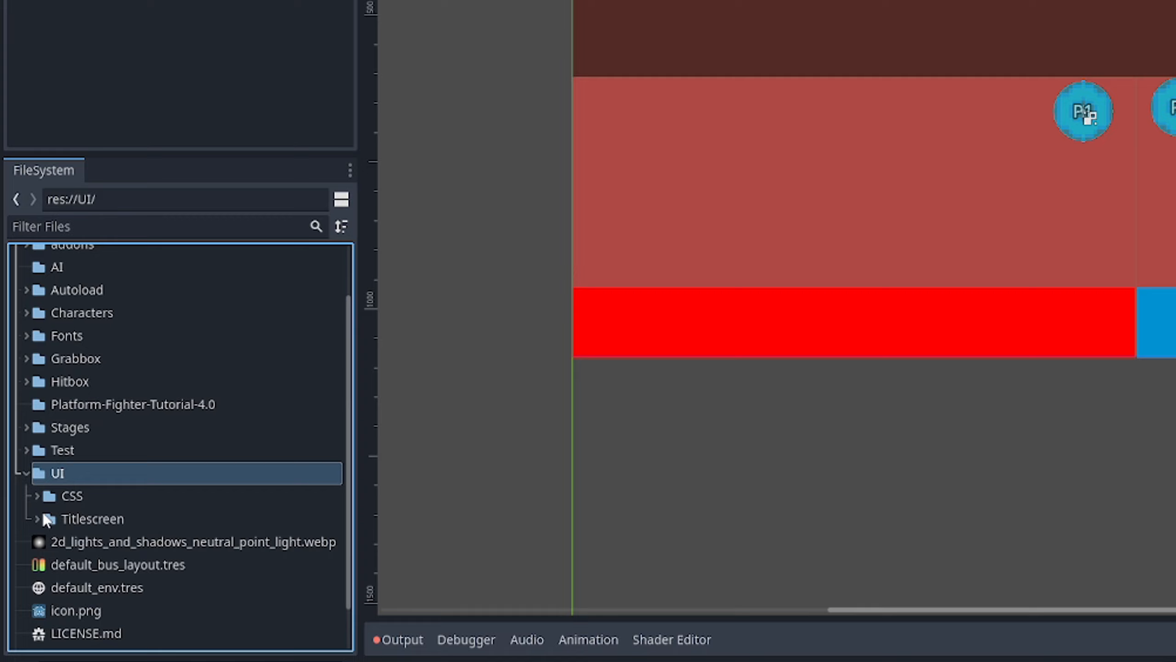
left_click(36, 495)
left_click(74, 496)
right_click(91, 493)
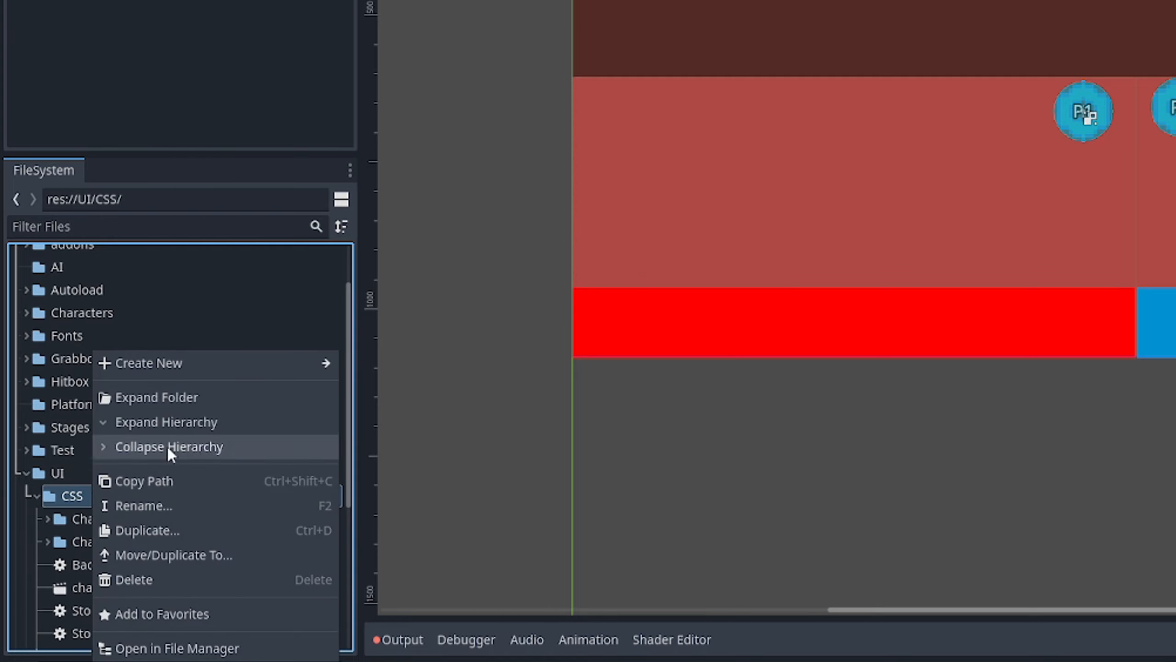
mouse_move(294, 358)
left_click(365, 360)
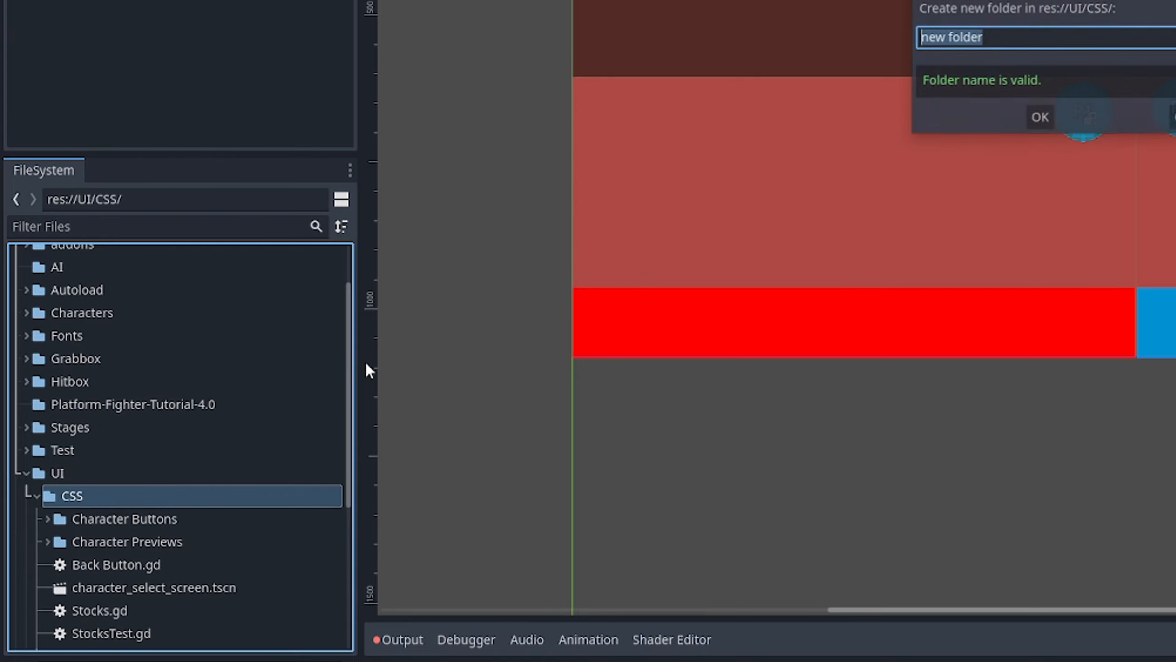
type("Hands")
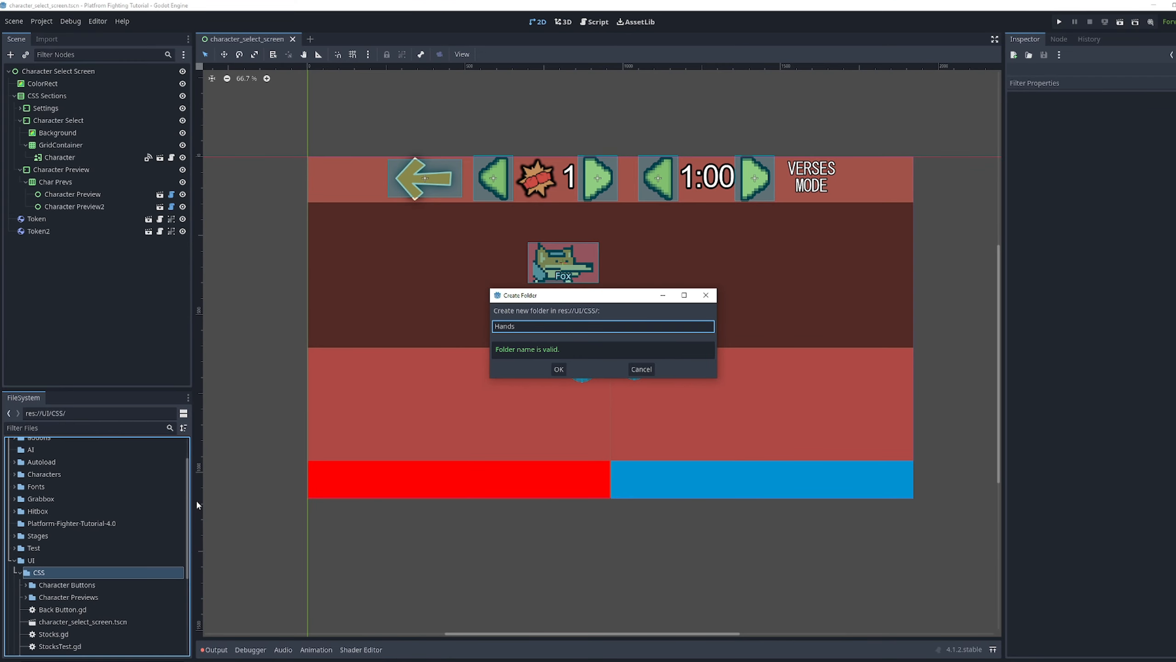
key("Return")
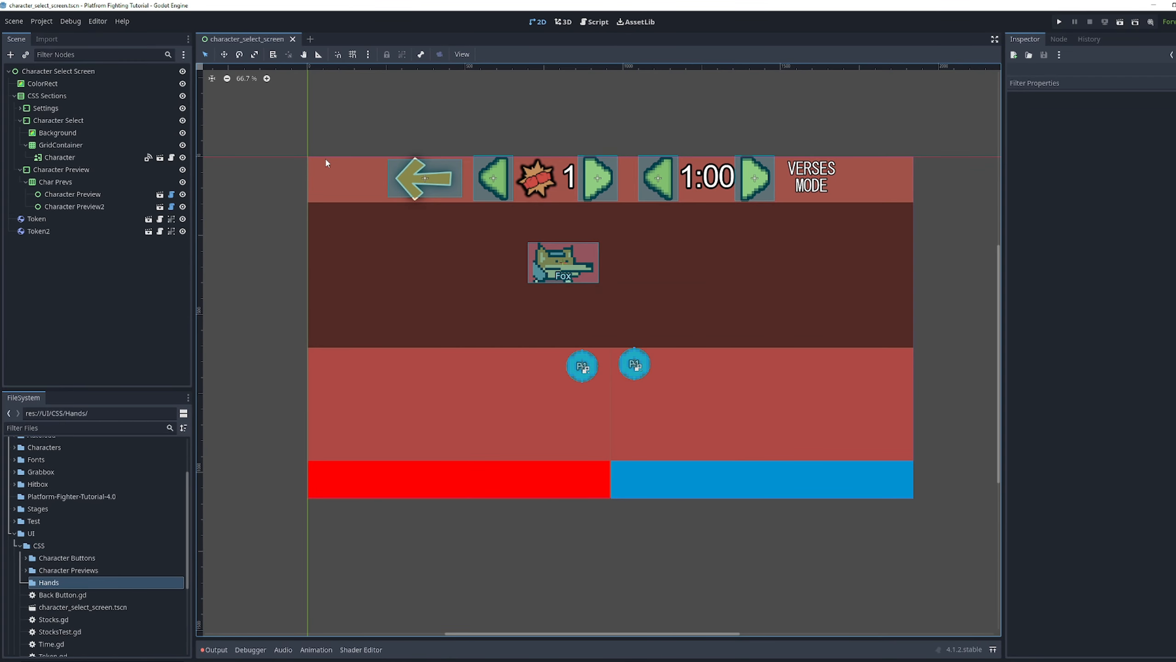
Filter the project files by "hand" and create a new scene with a Node2D root
type("hand")
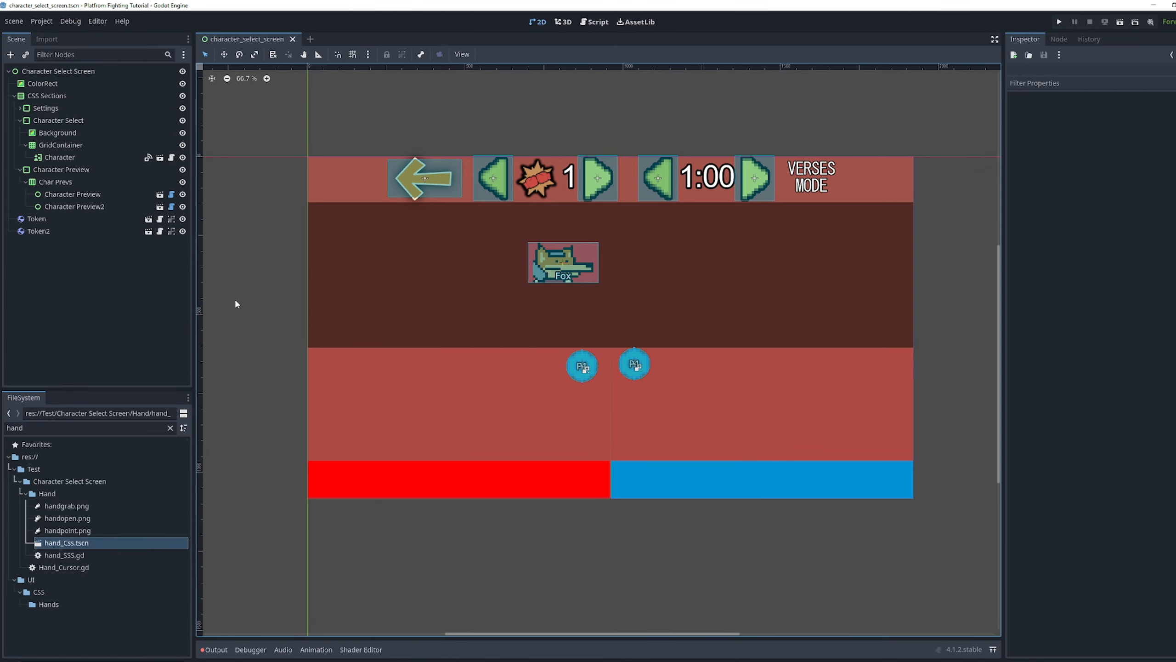
left_click(310, 39)
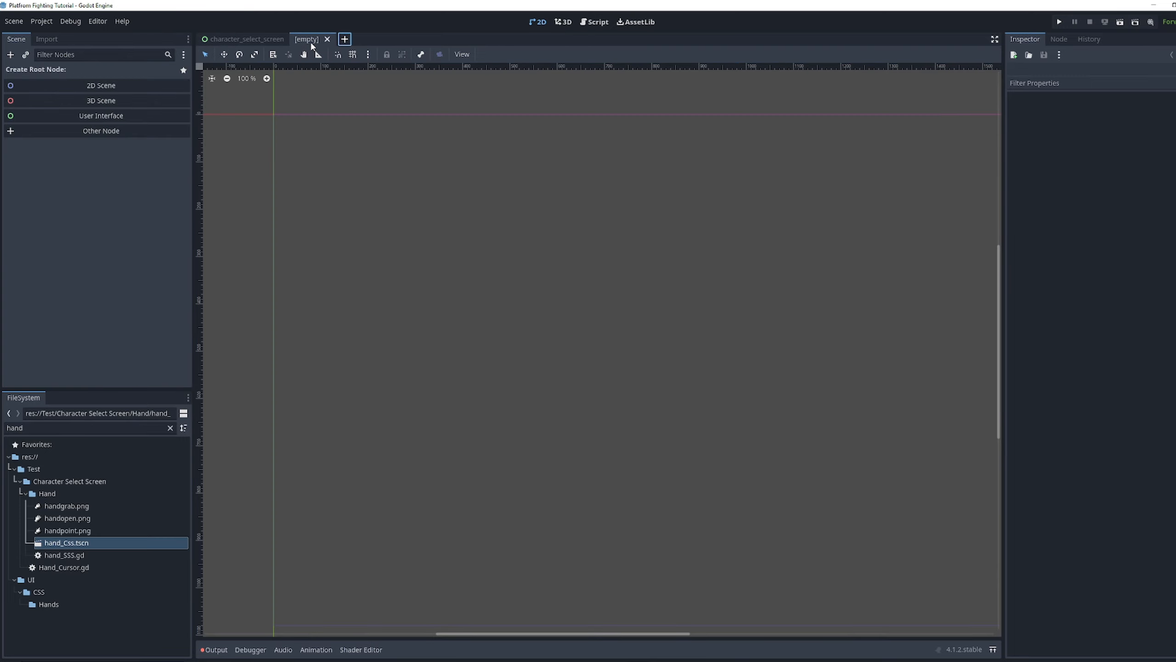
left_click(98, 91)
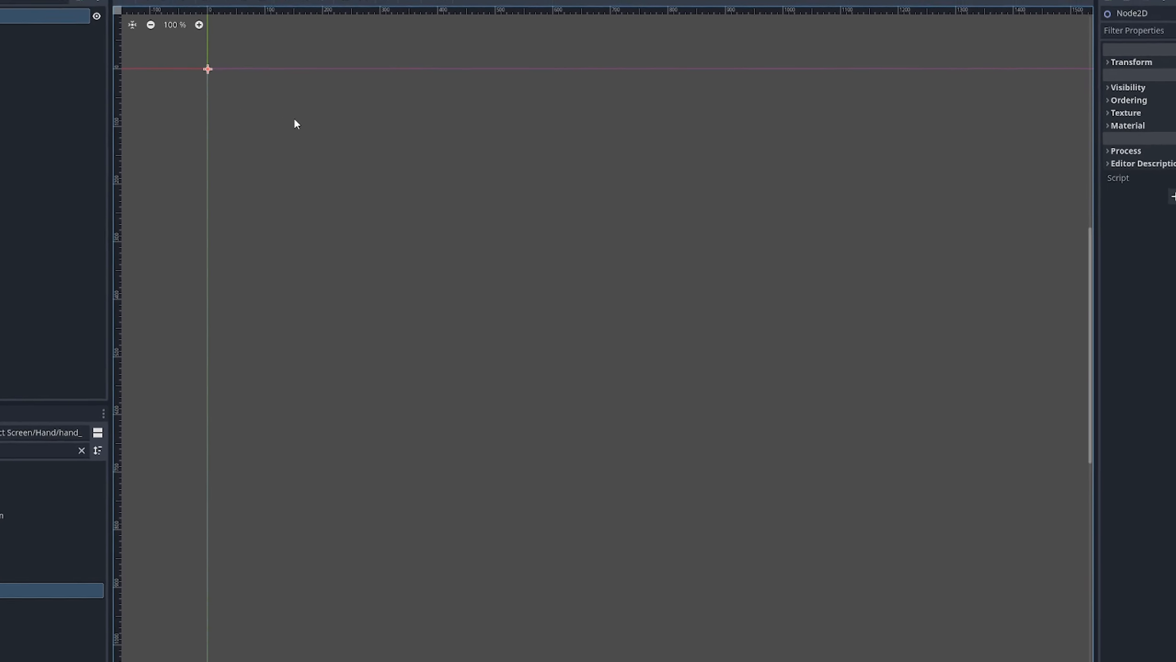
Save the new scene as Hands.tscn in the res://UI/CSS/Hands folder
key("ctrl+s")
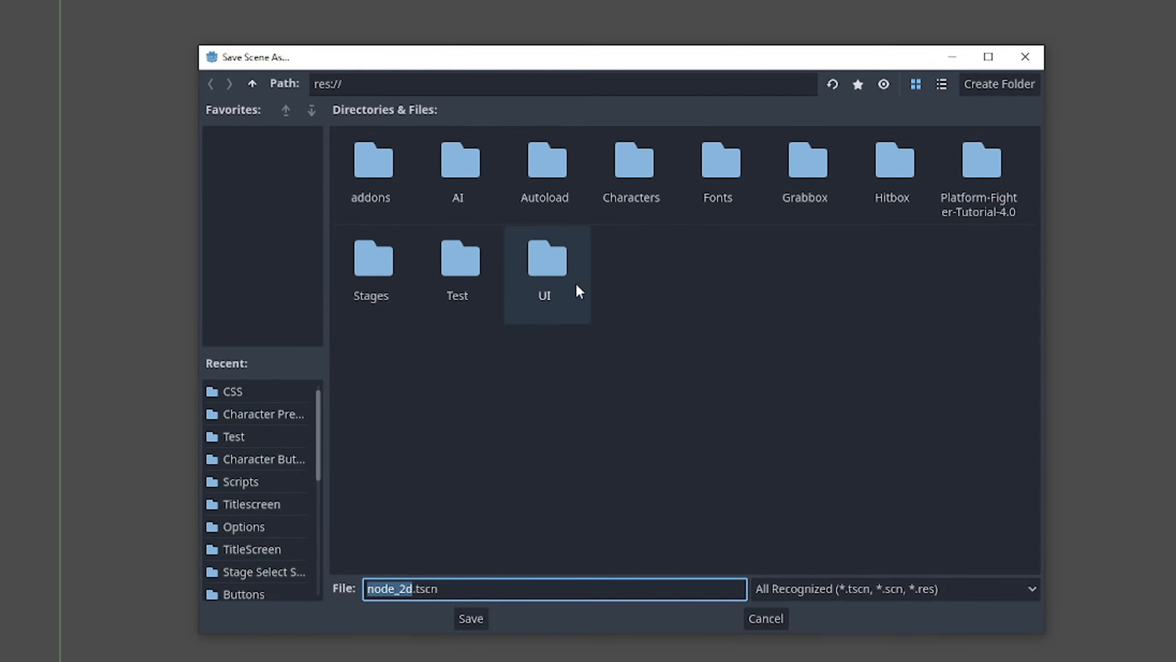
double_click(577, 286)
double_click(386, 174)
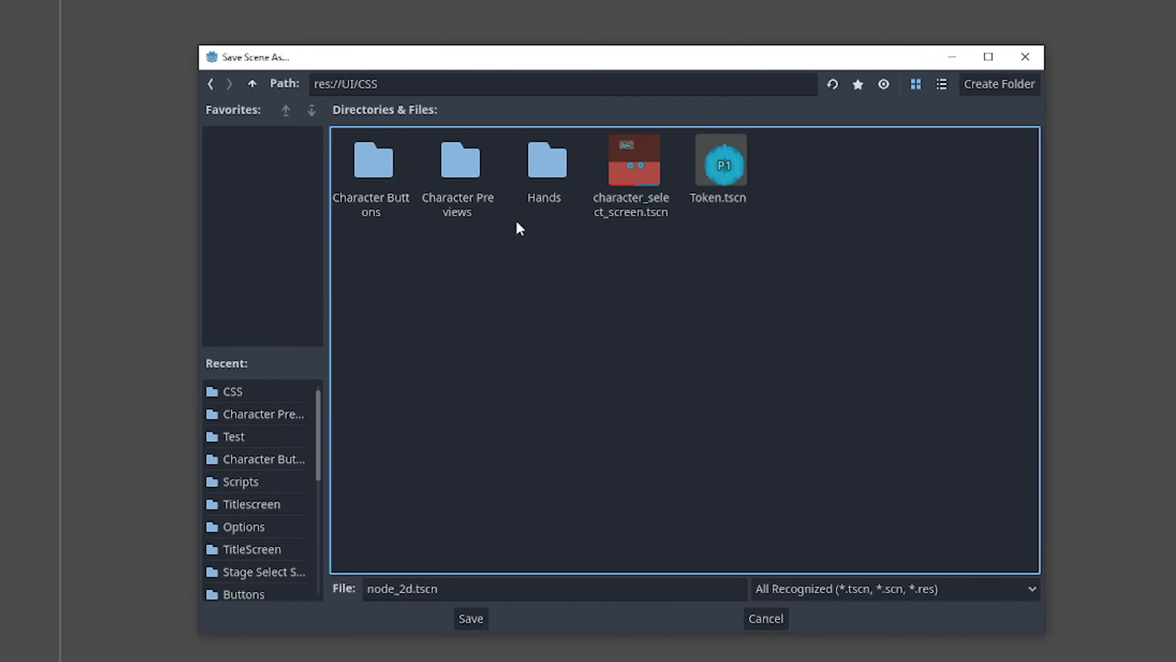
double_click(532, 190)
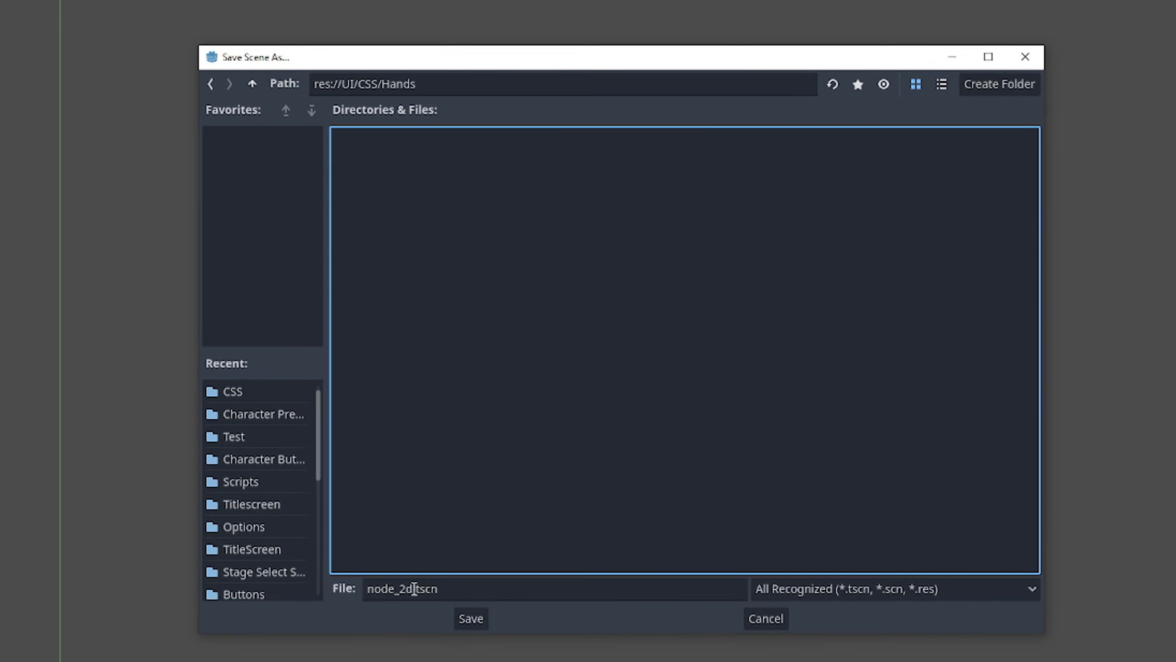
double_click(391, 589)
type("Hands_C")
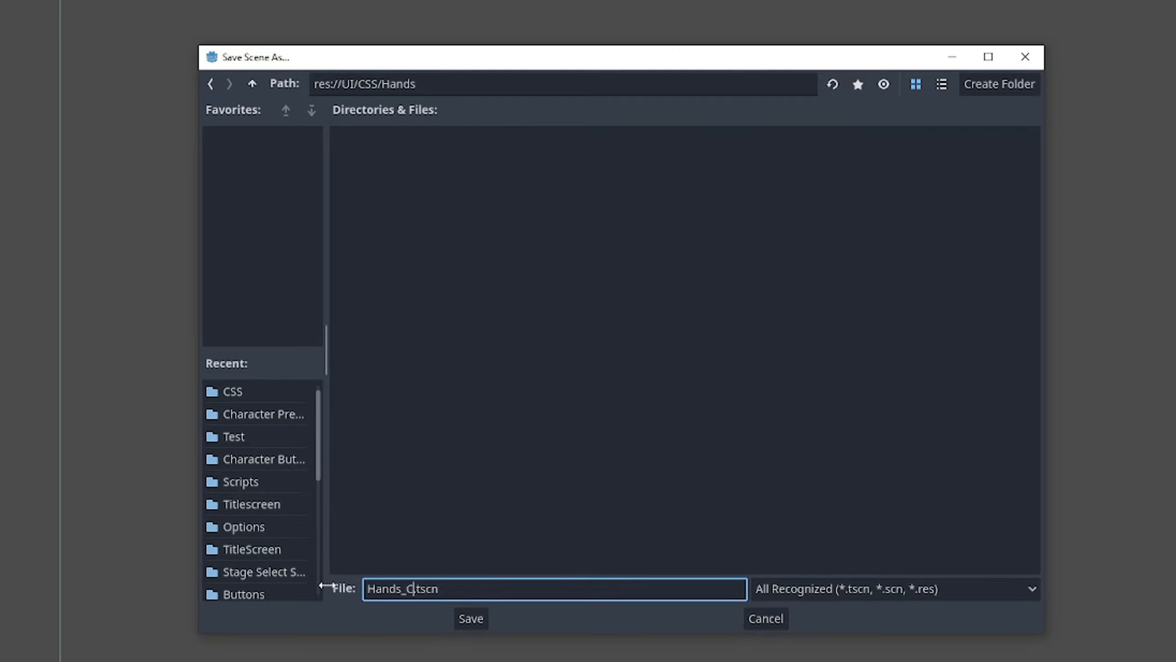
type("SS")
key("BackSpace")
key("BackSpace")
key("BackSpace")
key("BackSpace")
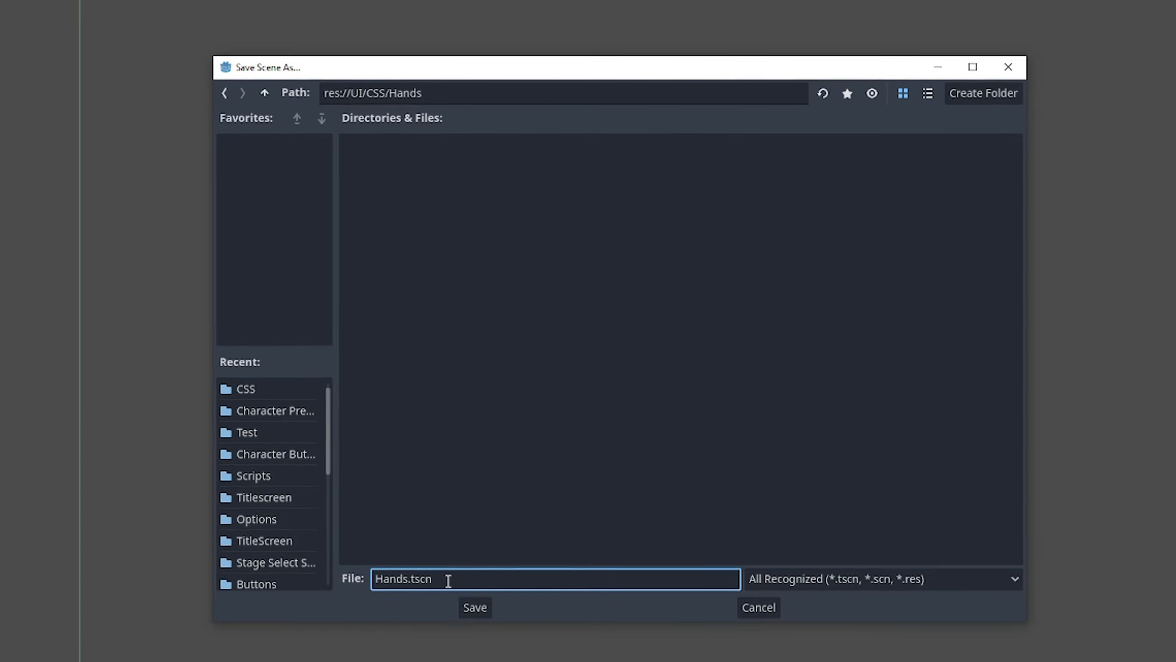
left_click(474, 609)
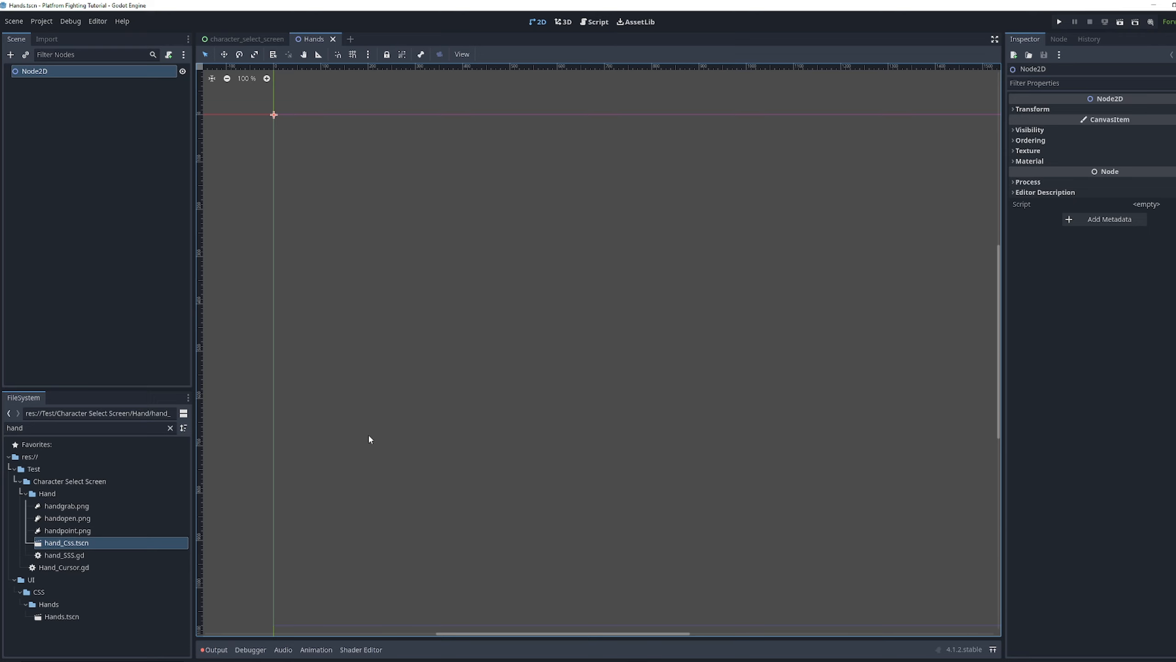
Rename the scene's root Node2D to Hand
double_click(47, 71)
type("Hand")
key("Return")
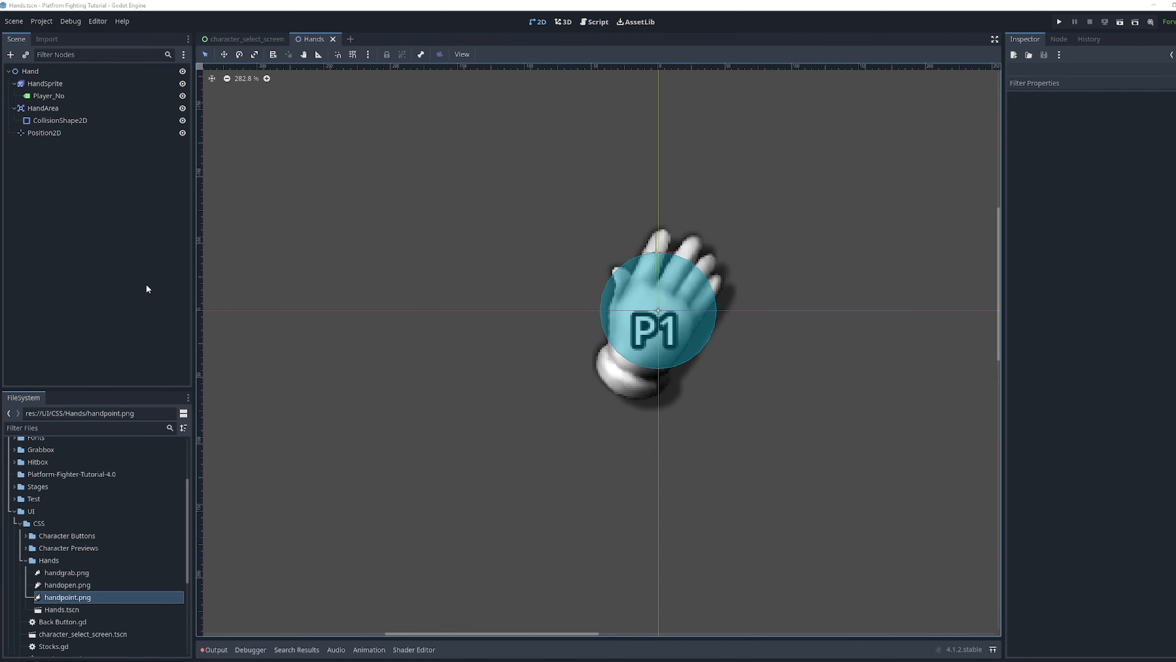
Examine the properties of HandSprite, Player_No, HandArea, CollisionShape2D, Position2D and the Hand root node
left_click(69, 84)
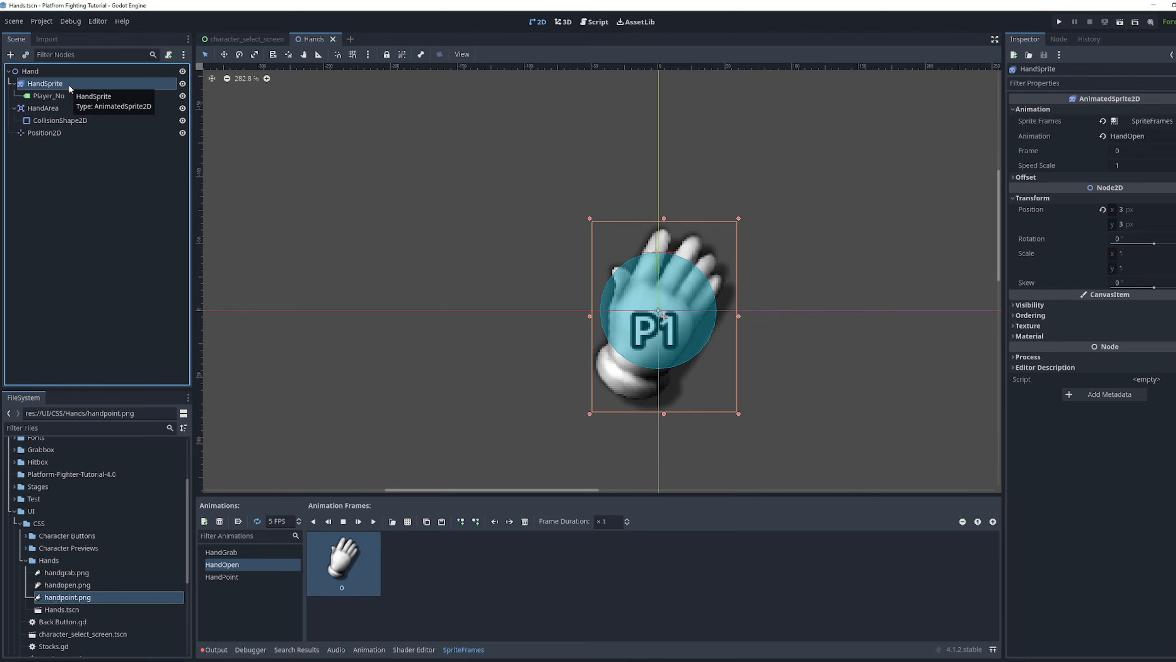
left_click(76, 97)
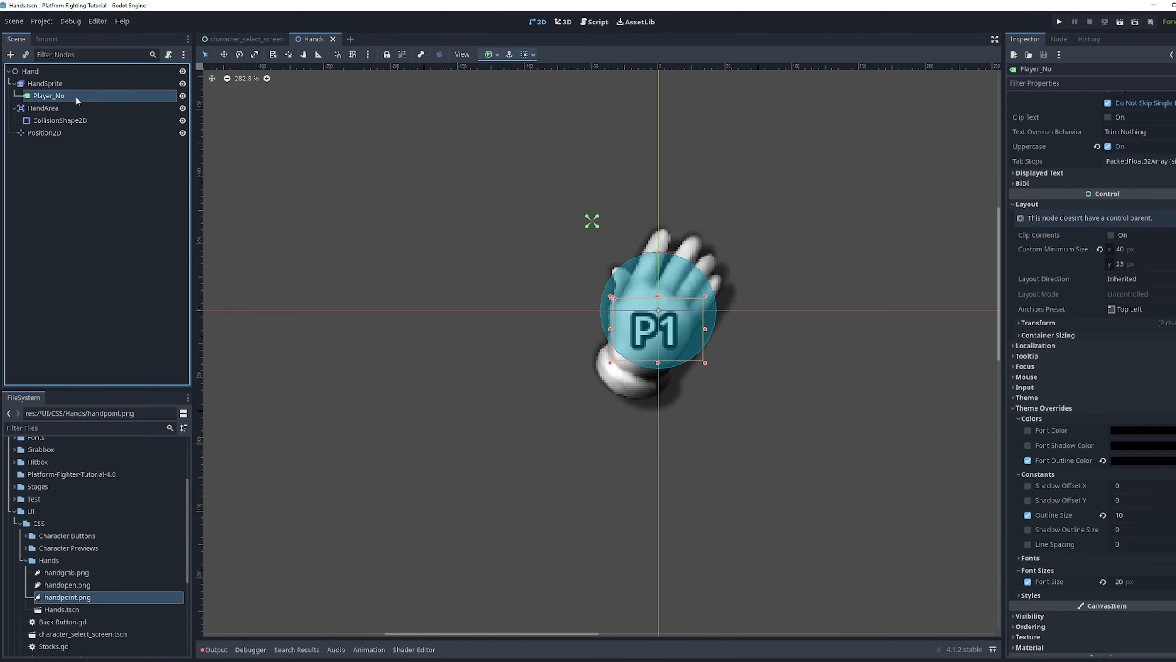
left_click(59, 109)
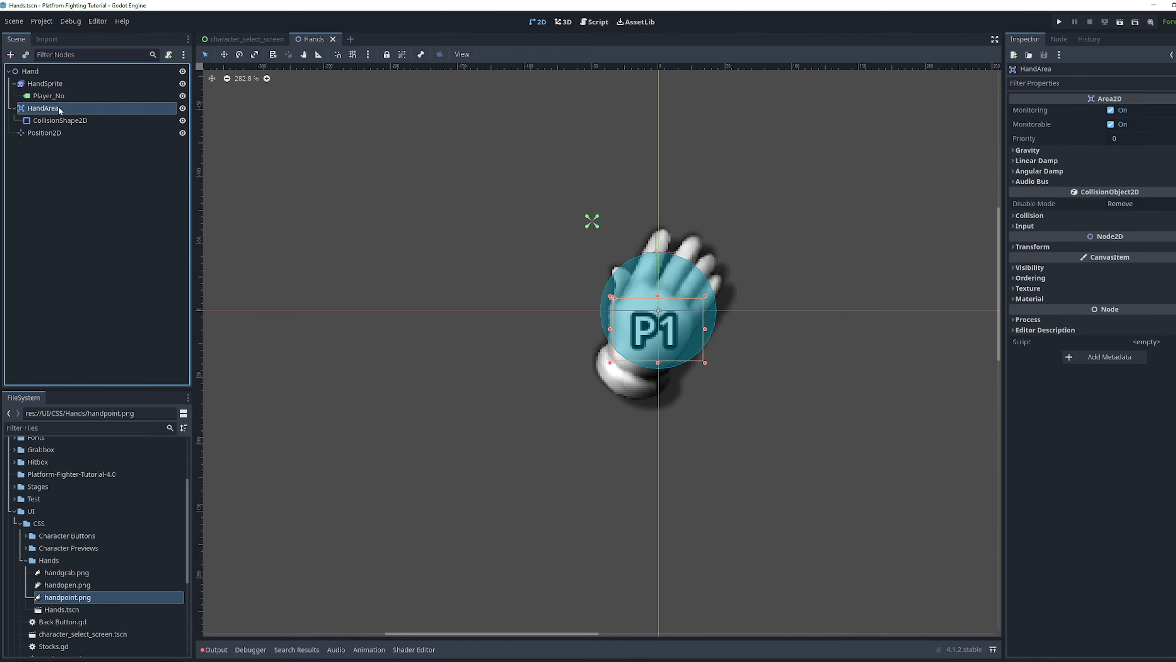
left_click(93, 120)
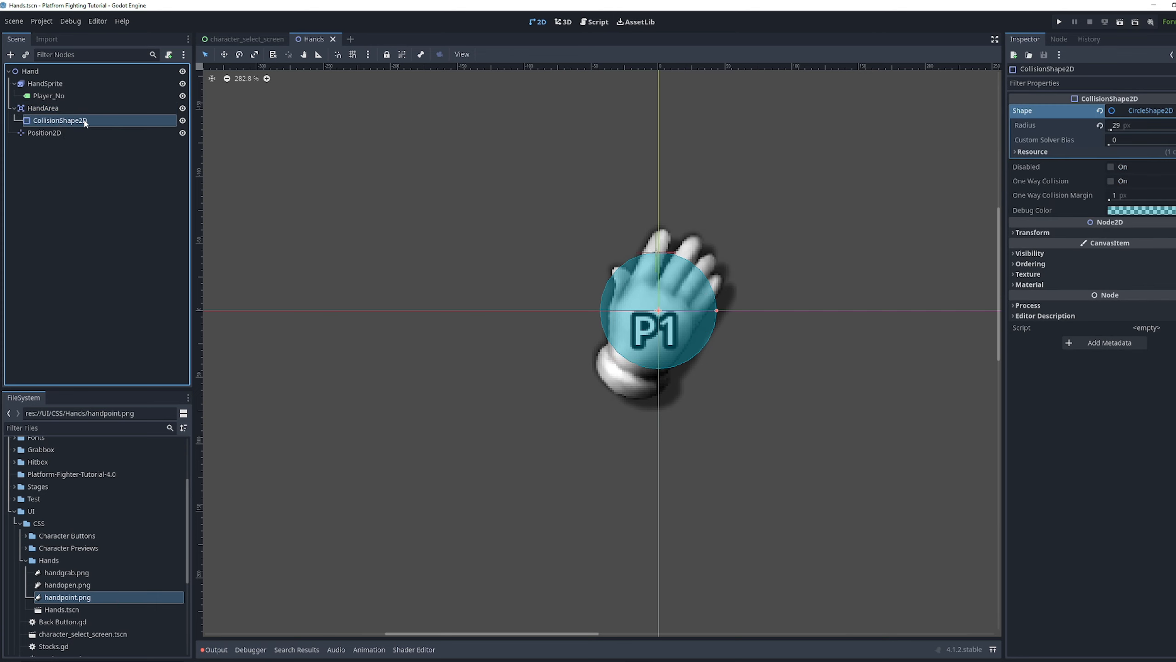
left_click(100, 119)
key("Return")
left_click(64, 133)
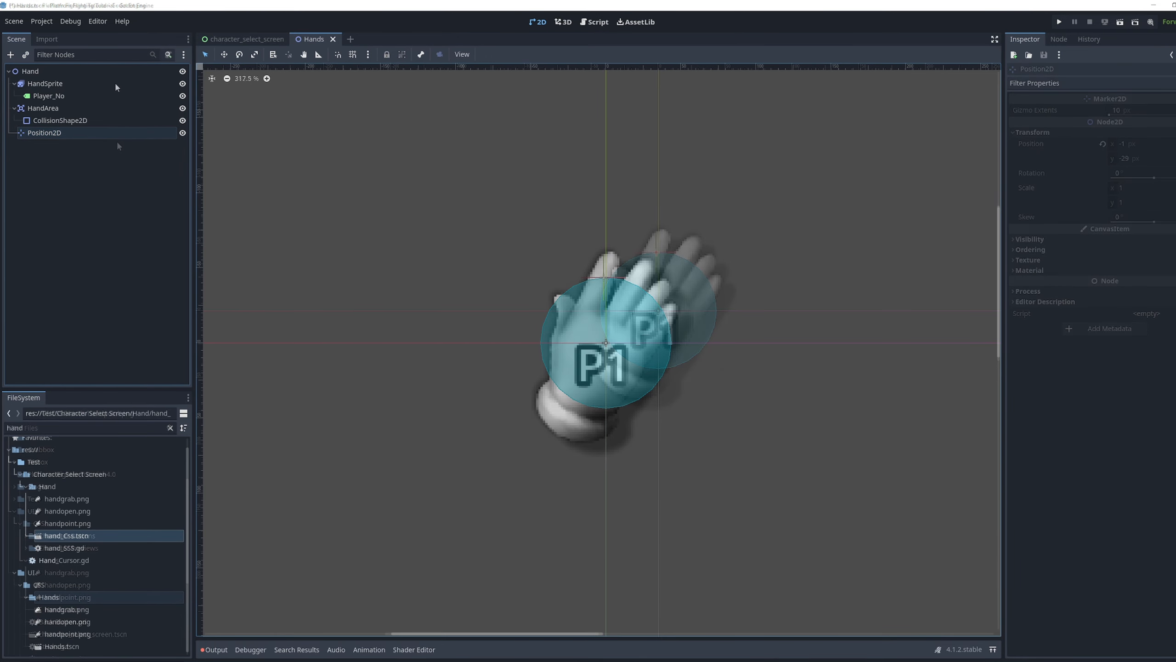
left_click(64, 72)
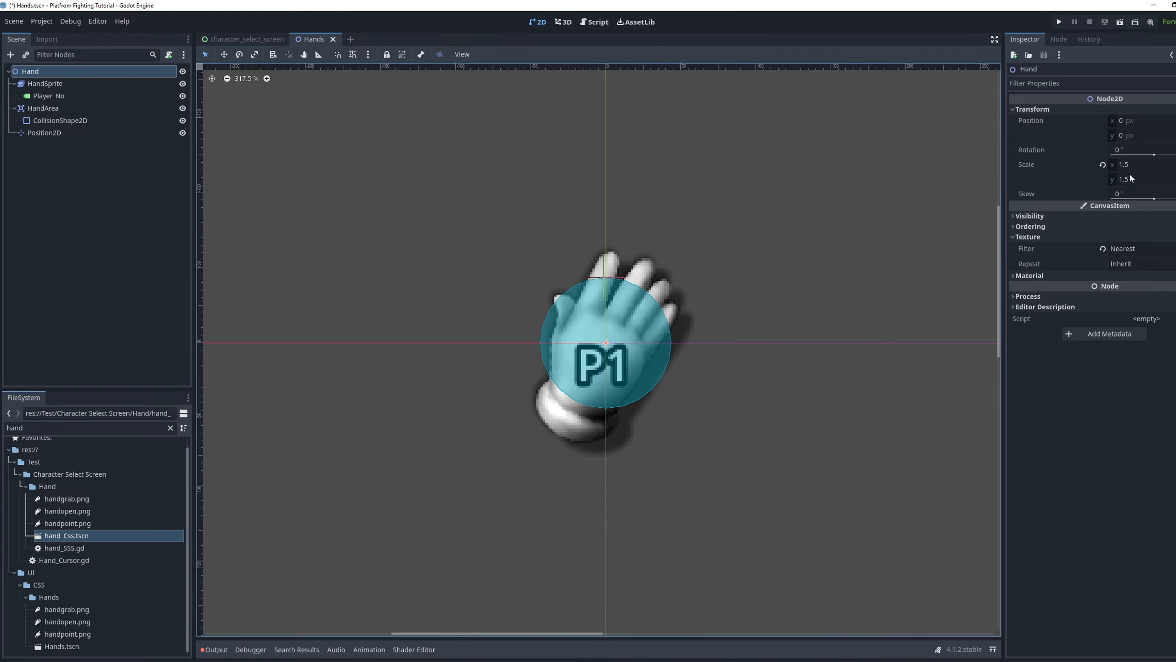
left_click(56, 84)
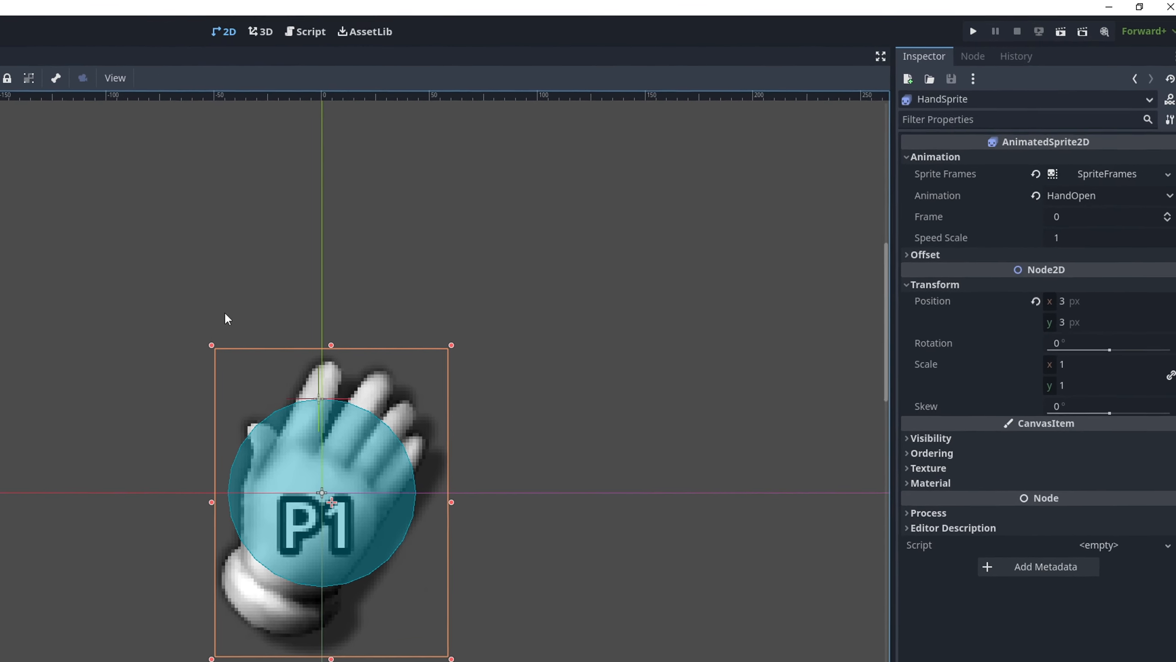
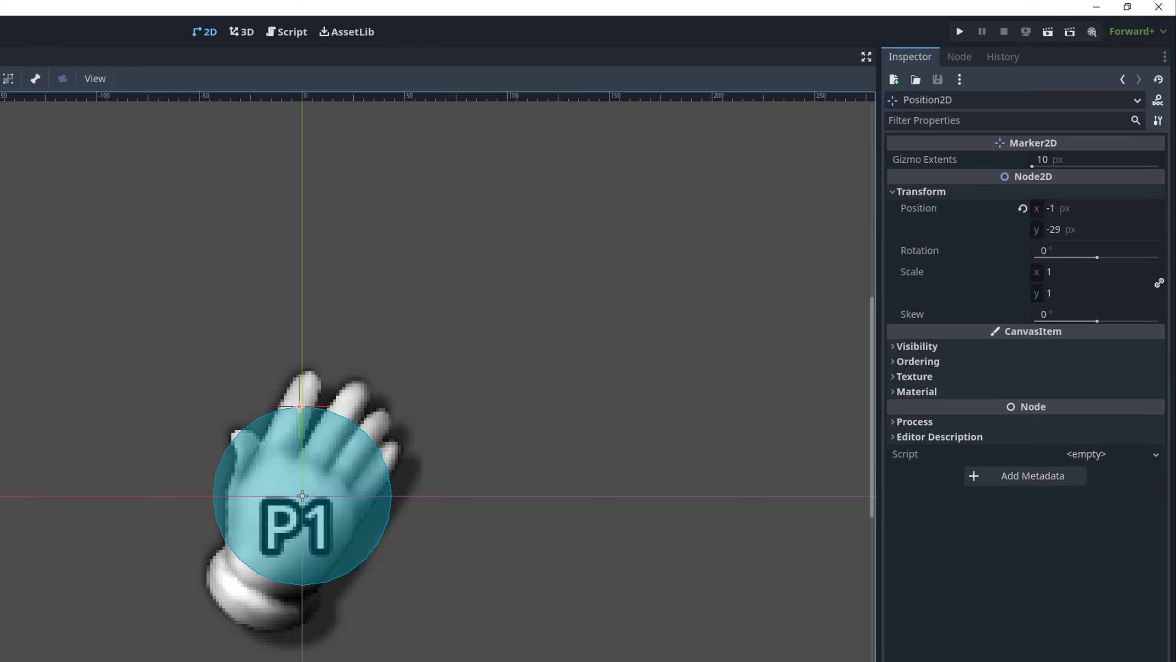
left_click(311, 504)
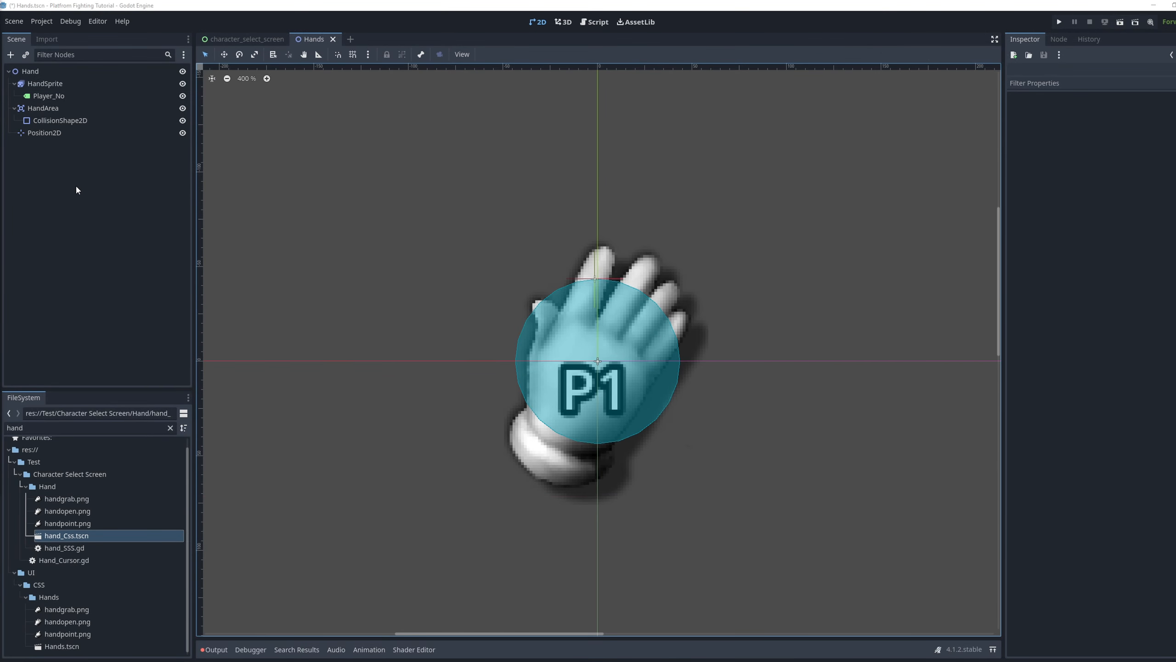
left_click(76, 167)
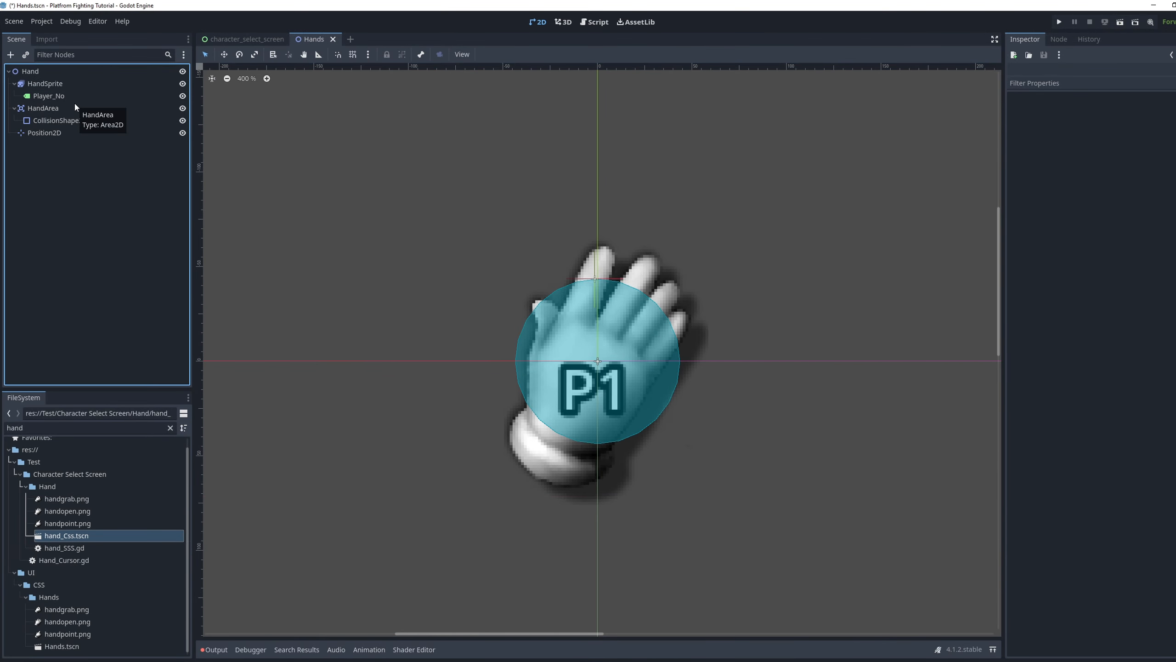
Make the HandSprite and Player_No nodes accessible as unique names in the Hands scene
right_click(77, 82)
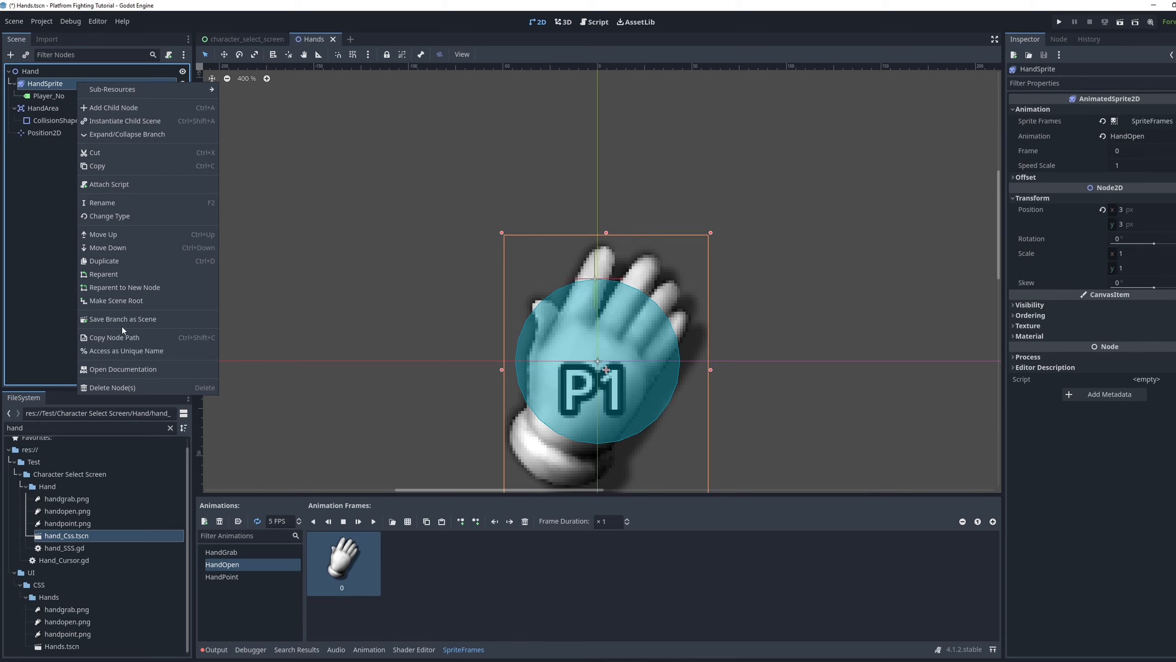
left_click(153, 351)
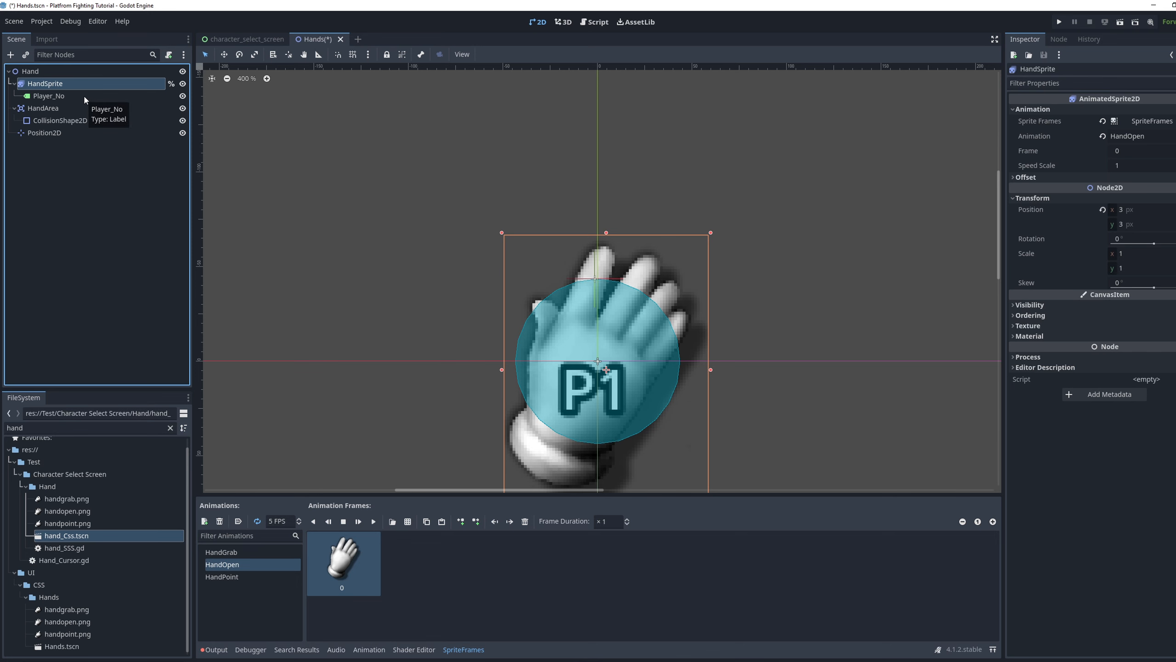
left_click(84, 96)
right_click(85, 98)
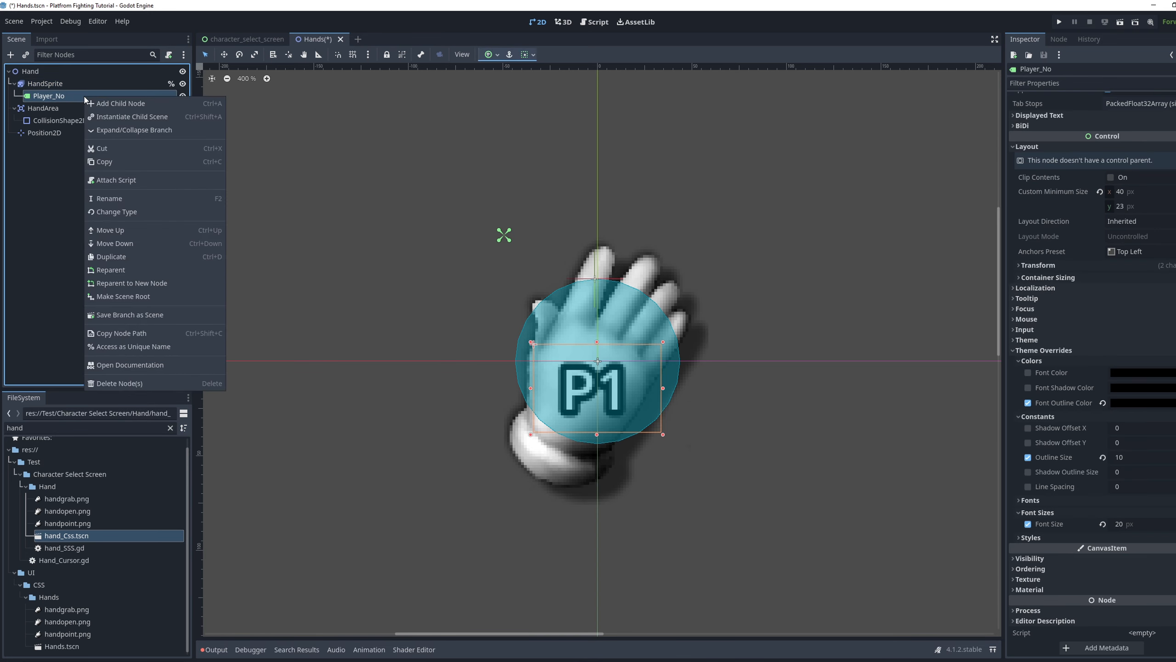
left_click(146, 346)
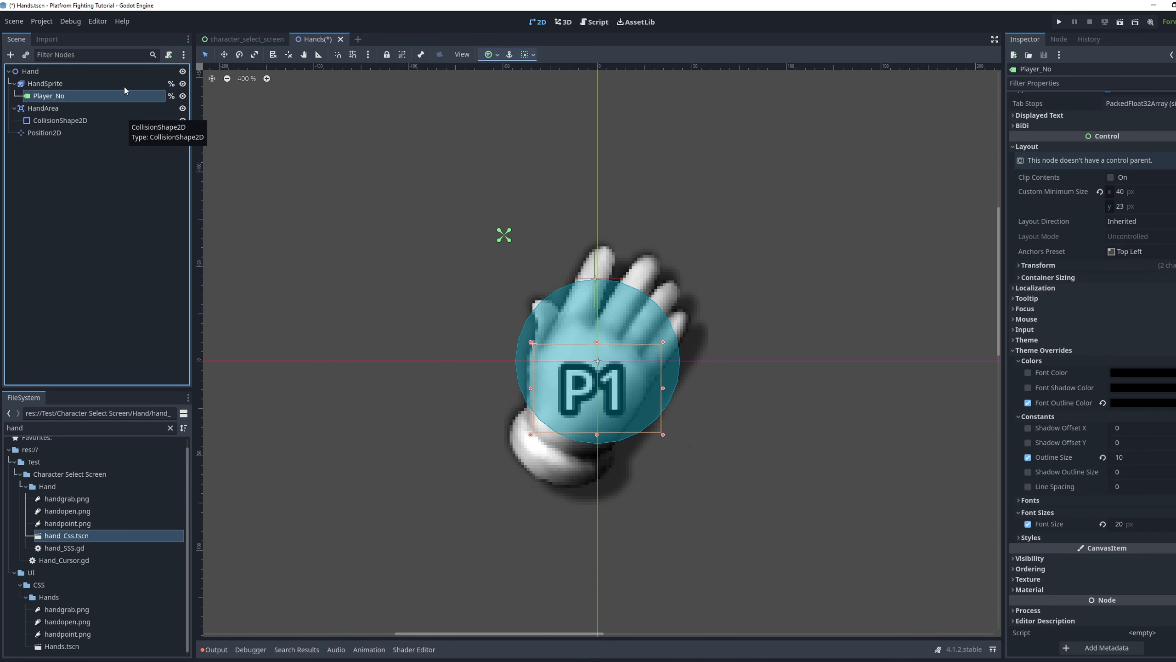
Attach a new script, res://UI/CSS/Hands/Hands.gd, to the Hand root node and select all of its template code
left_click(131, 71)
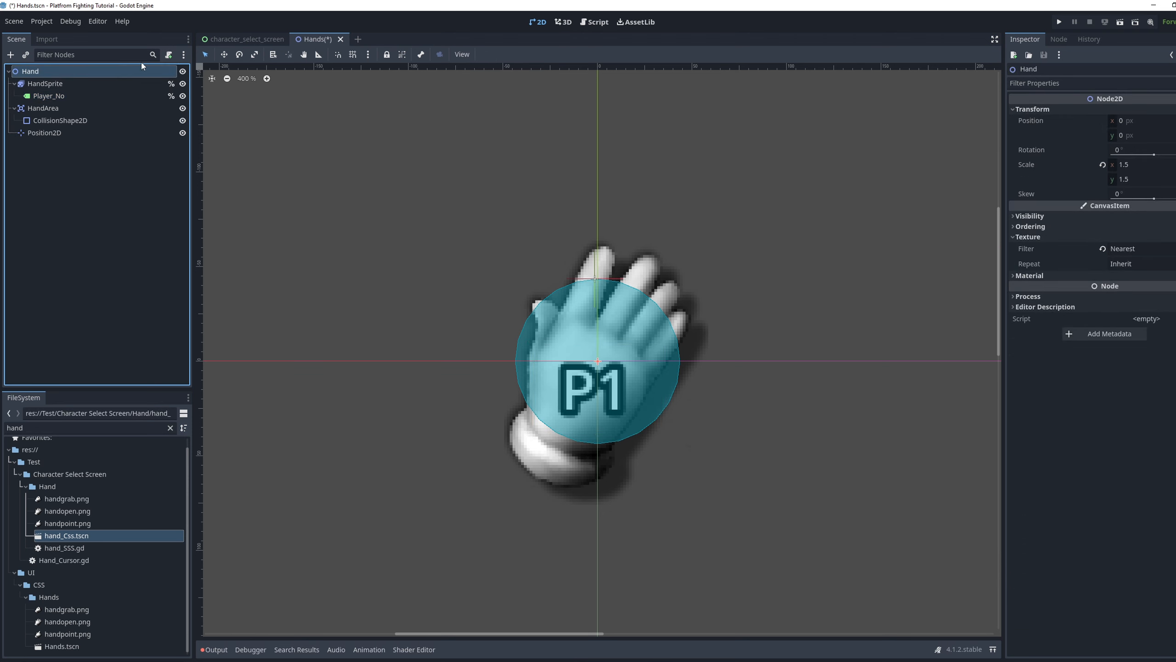
left_click(168, 56)
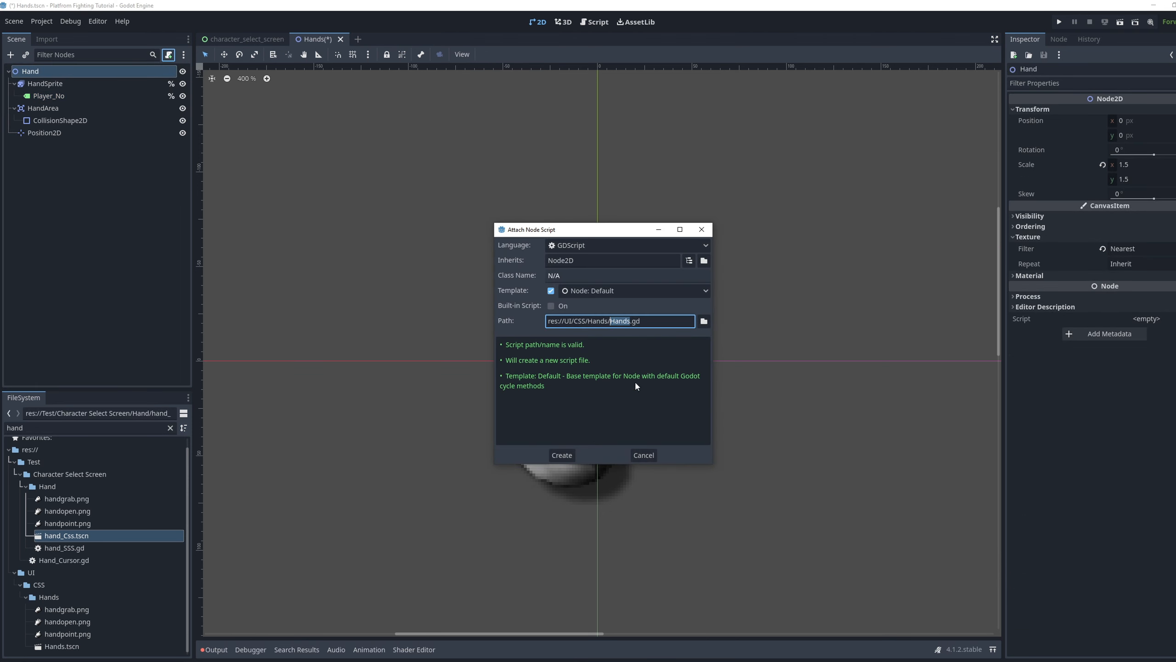
left_click(566, 453)
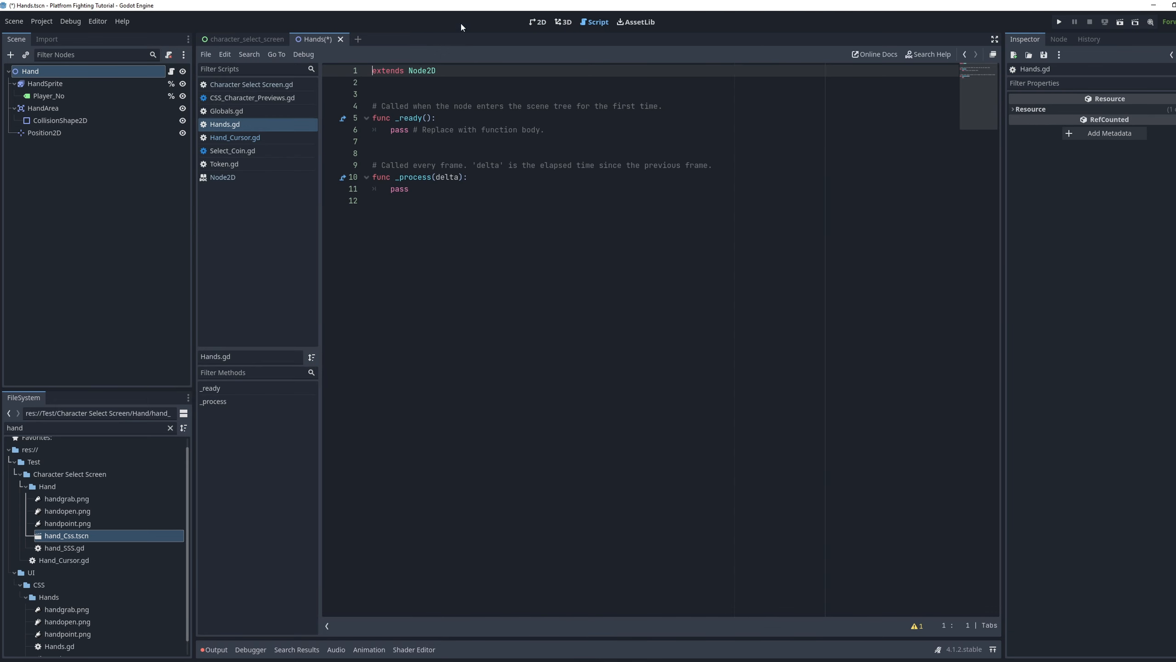
left_click(487, 237)
key("ctrl+a")
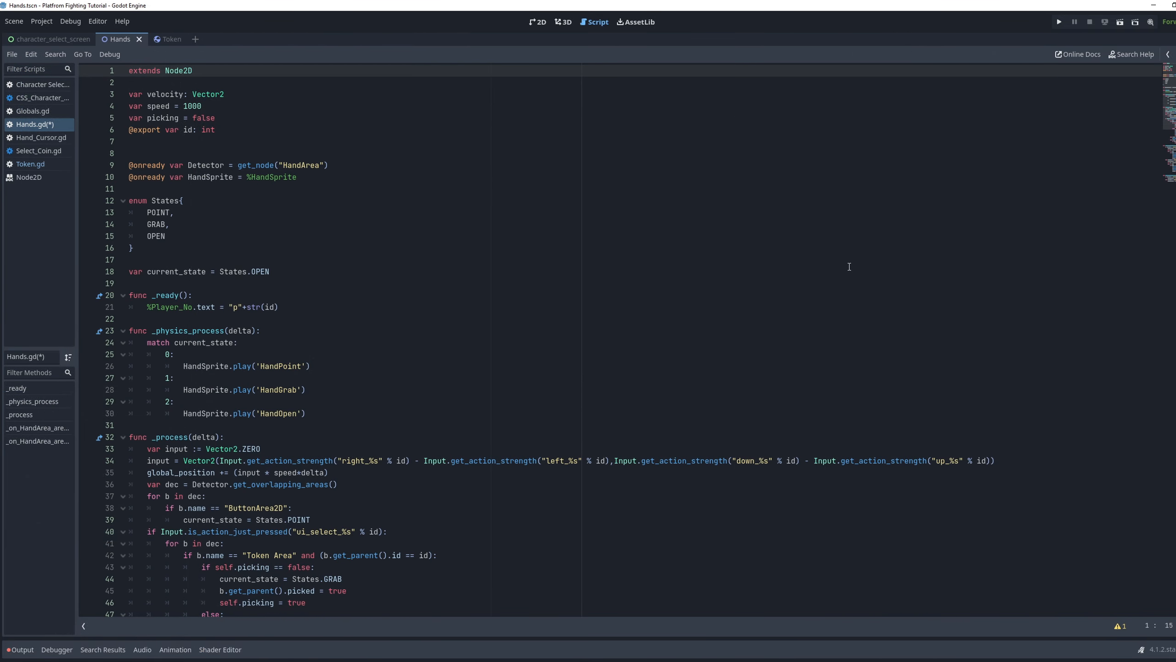
Review the Hands.gd code, covering its states, input movement, token picking and the HandArea enter and exit handlers
scroll(849, 266, "down", 8)
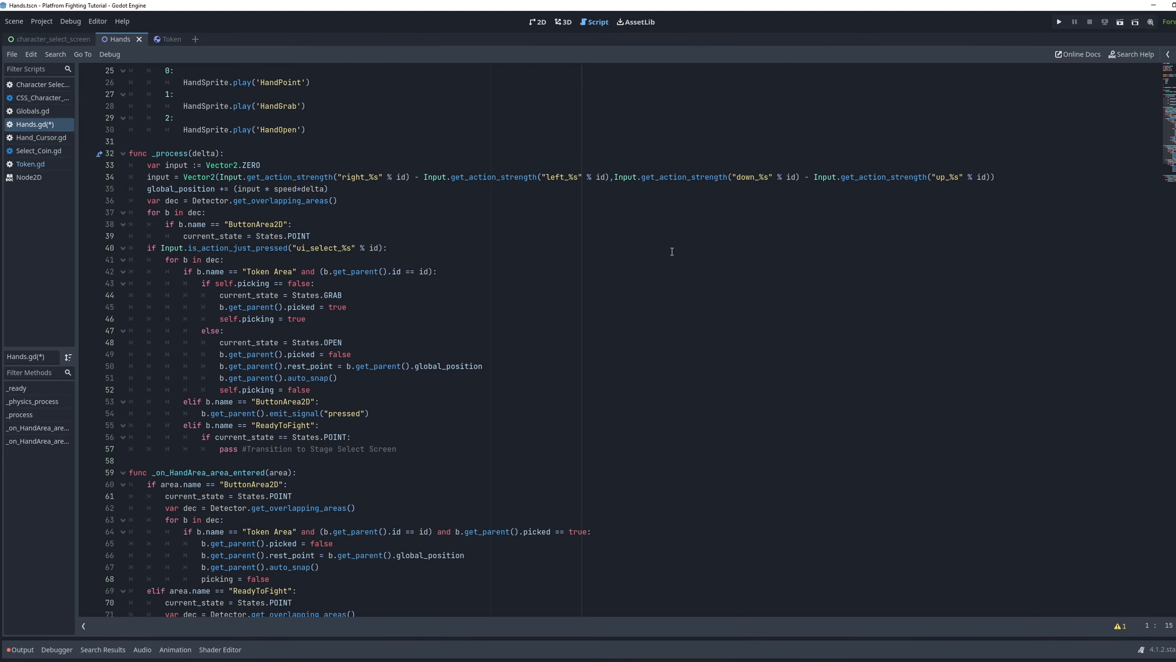
scroll(672, 251, "down", 6)
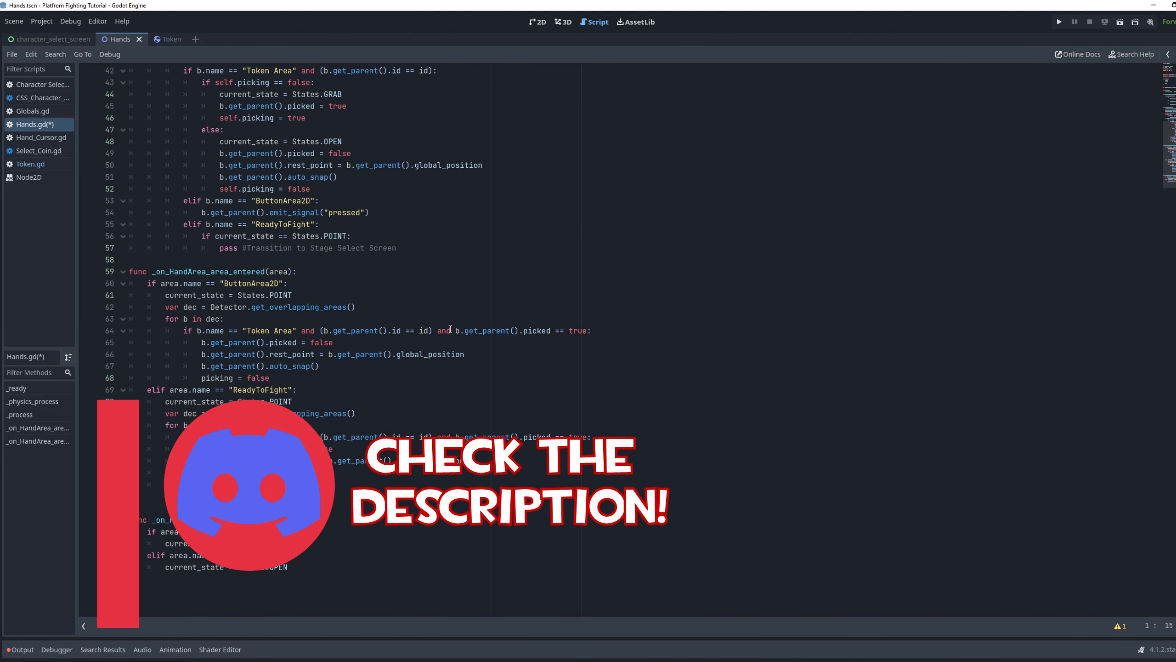
scroll(450, 329, "up", 14)
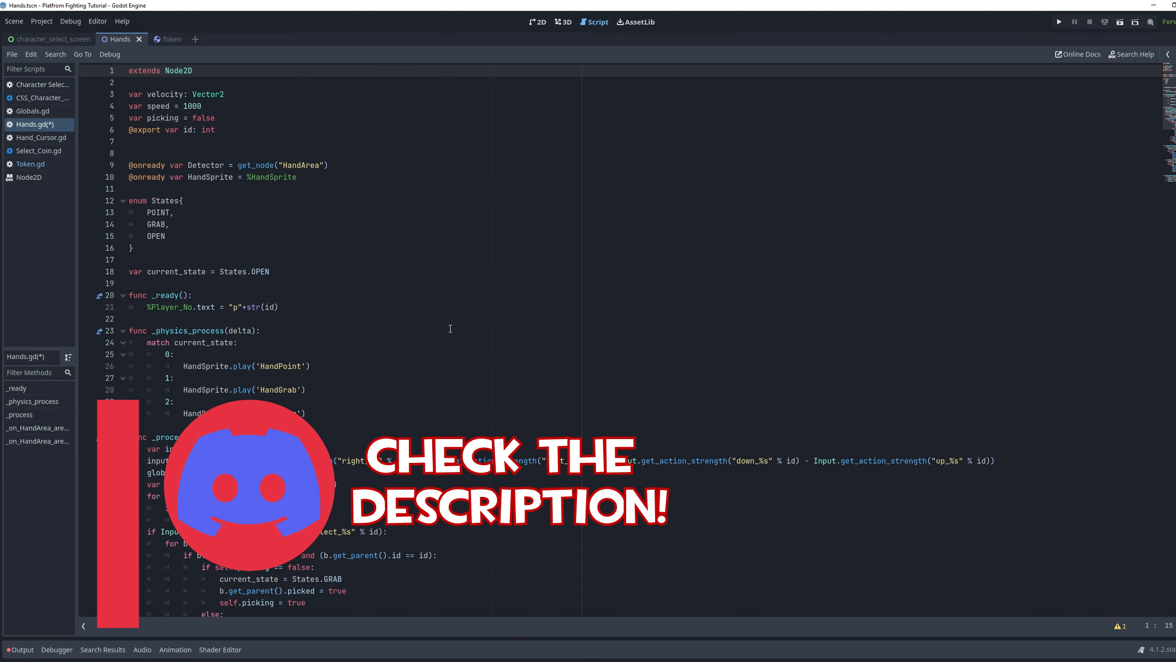
scroll(346, 269, "down", 8)
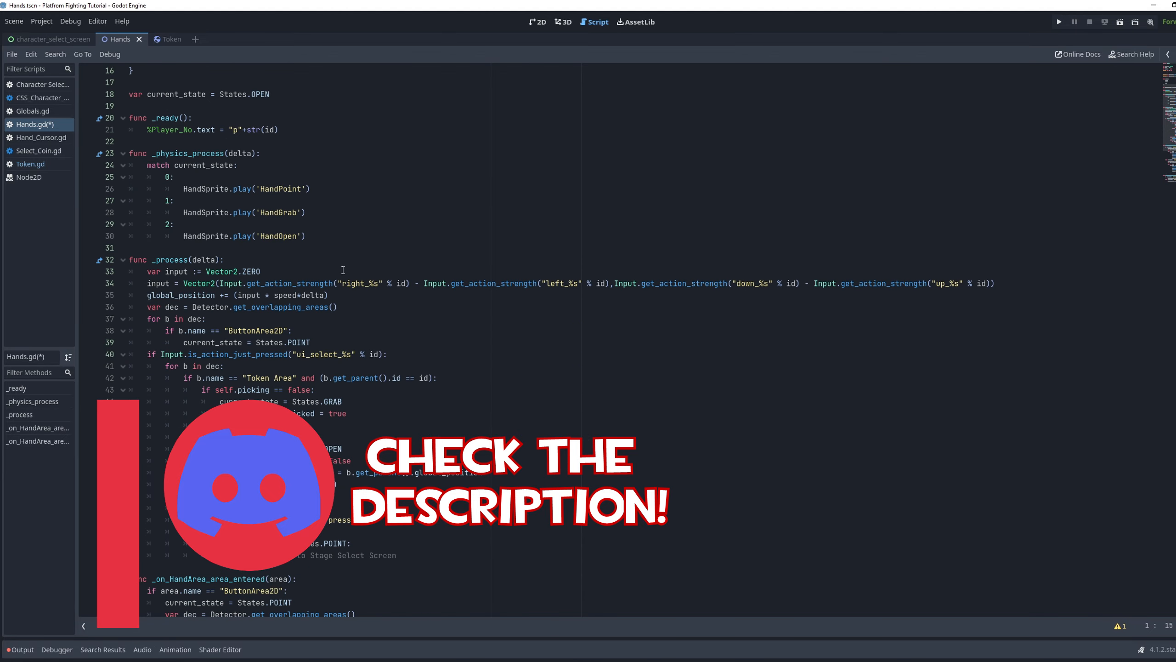
scroll(344, 270, "down", 6)
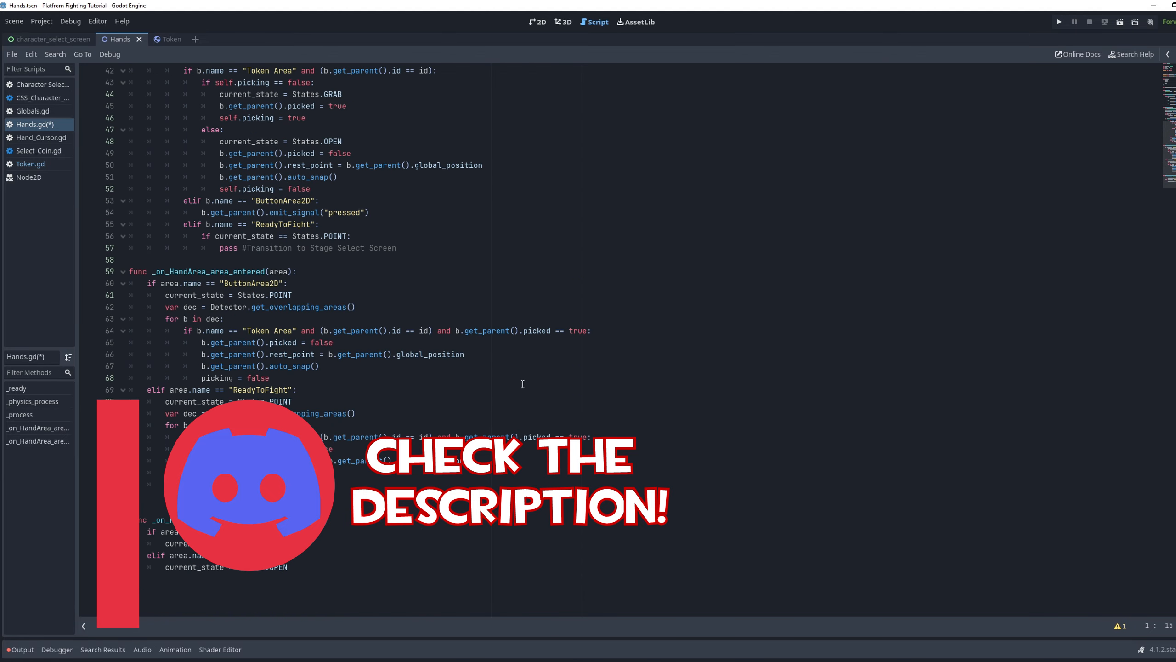
scroll(696, 381, "up", 11)
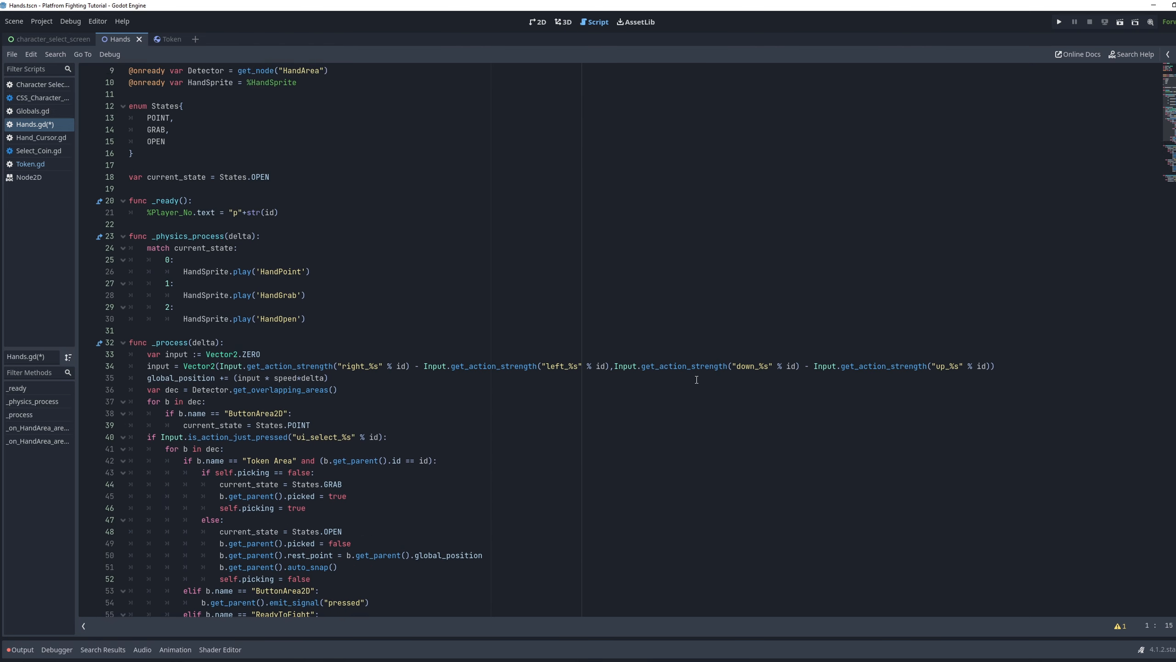
scroll(696, 380, "up", 3)
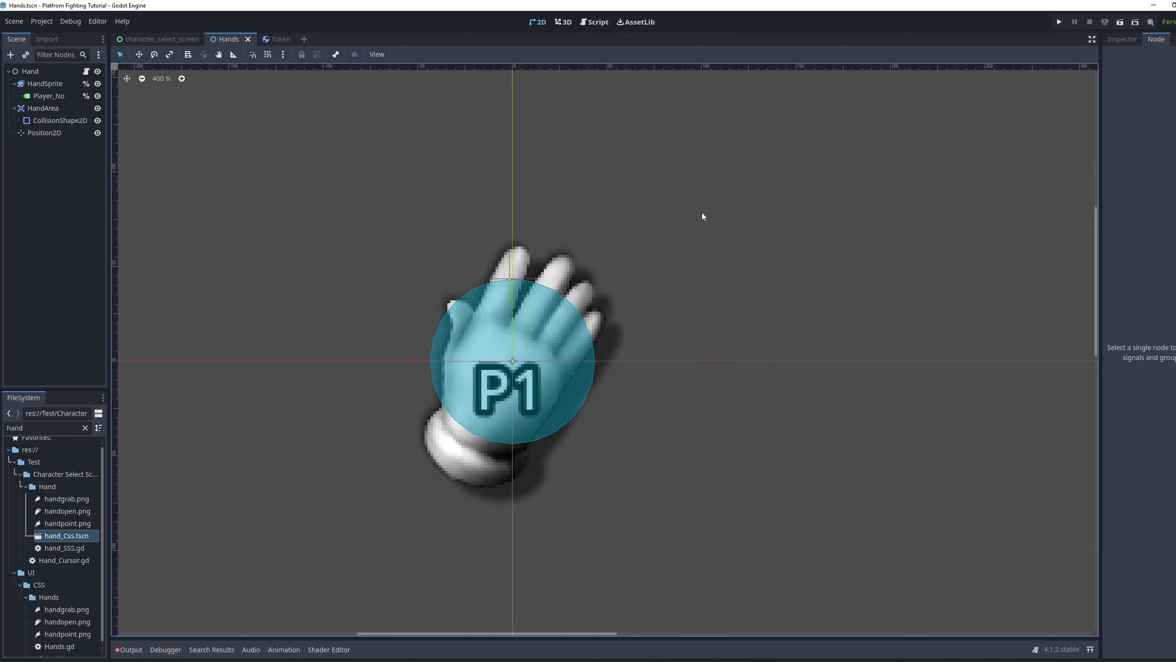
Connect HandArea's area_entered signal to the Hand root node with the receiver method _on_HandArea_area_entered
left_click(81, 109)
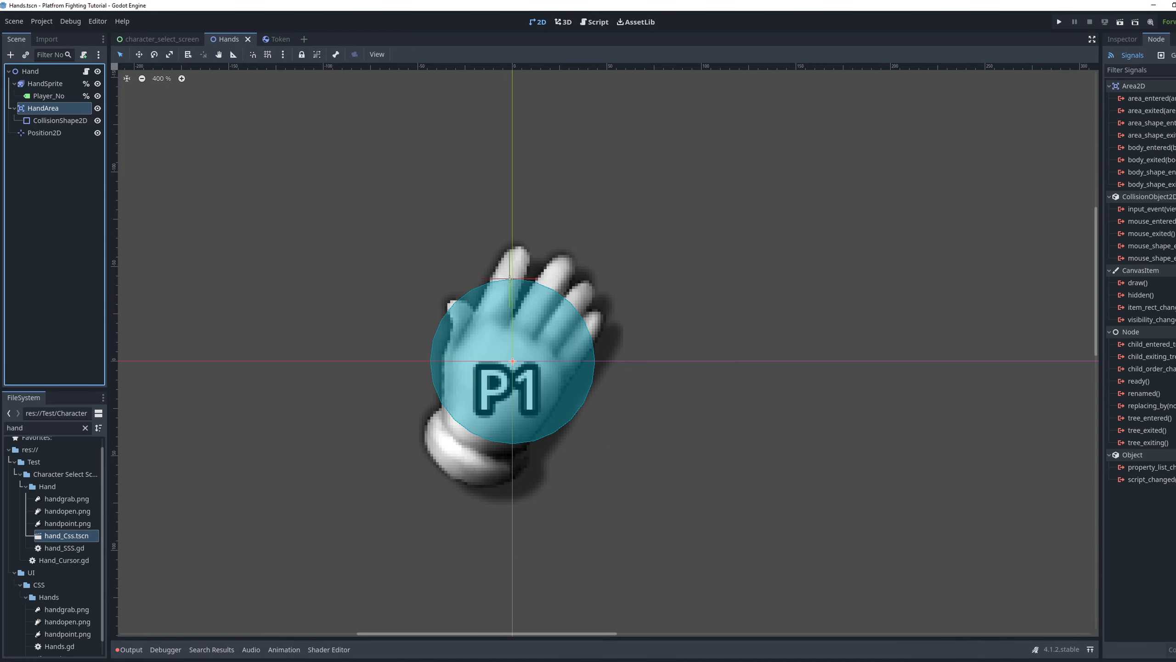
left_click_drag(1104, 92, 875, 106)
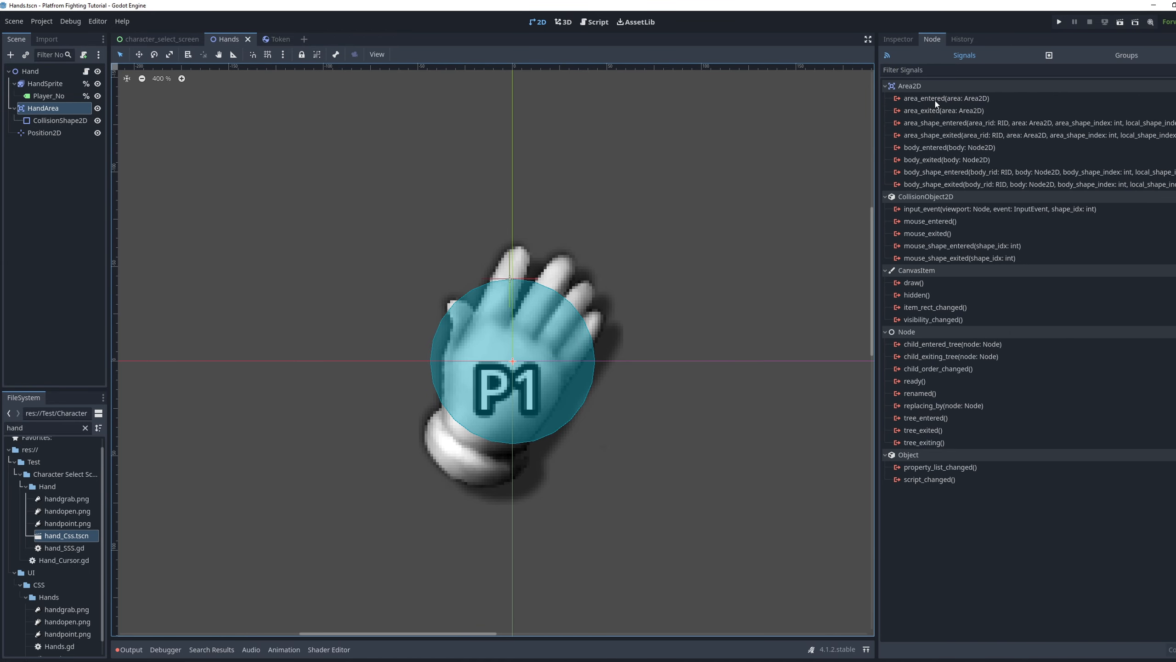
double_click(936, 99)
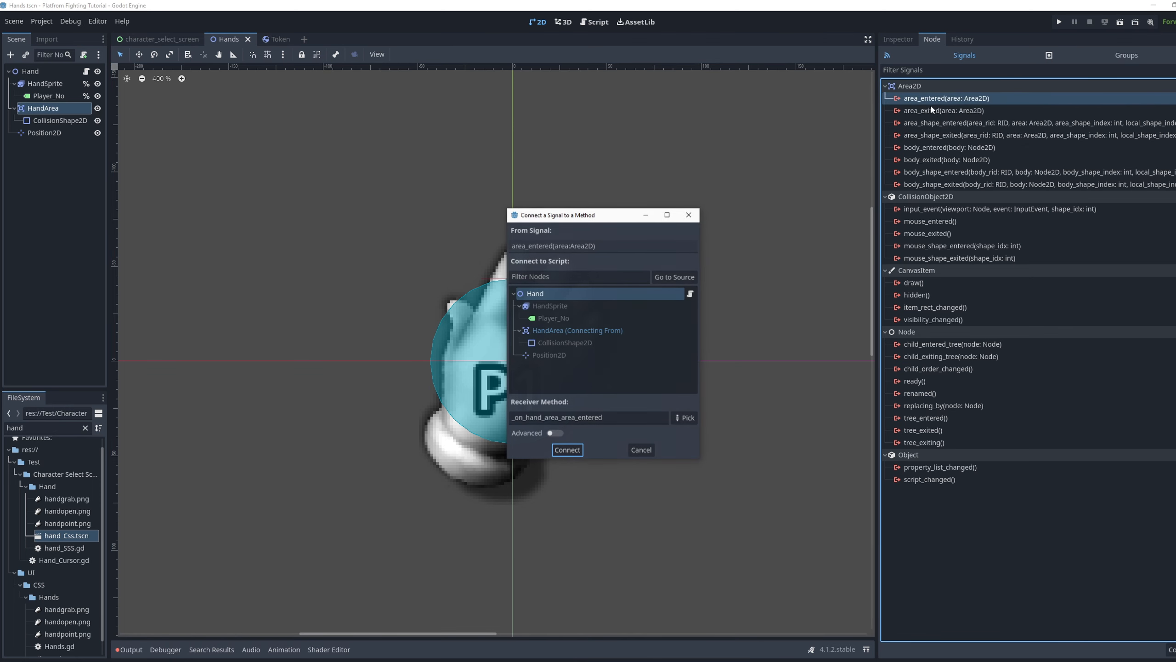
left_click(627, 420)
type("_on_HandArea_area_entered")
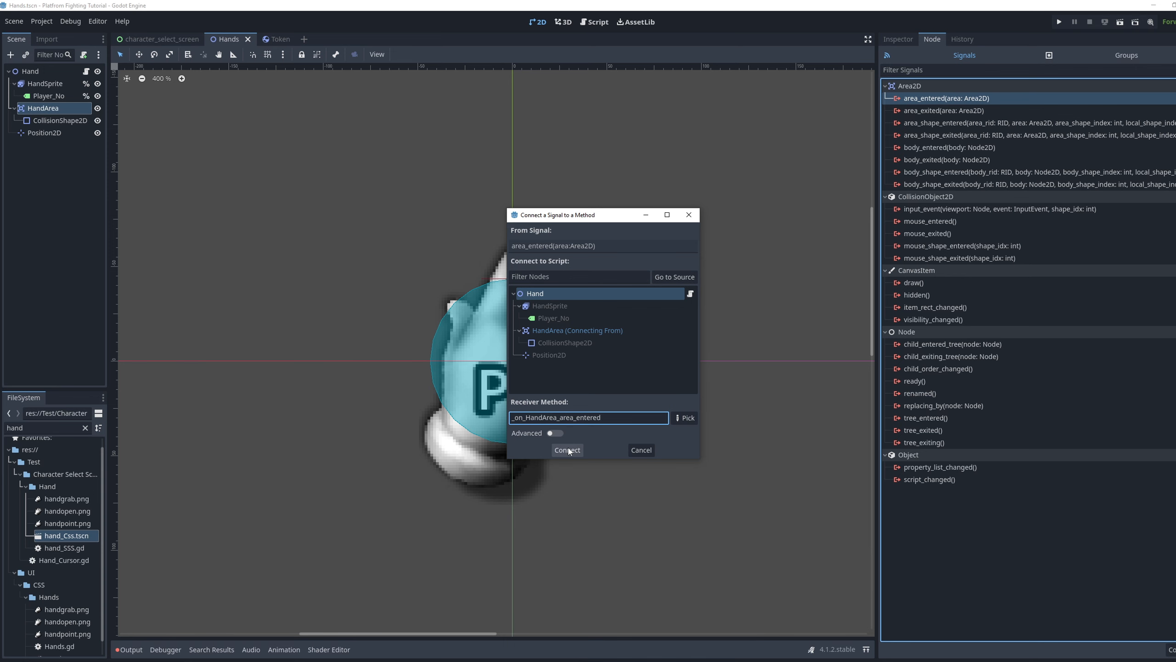
left_click(567, 449)
scroll(430, 332, "down", 8)
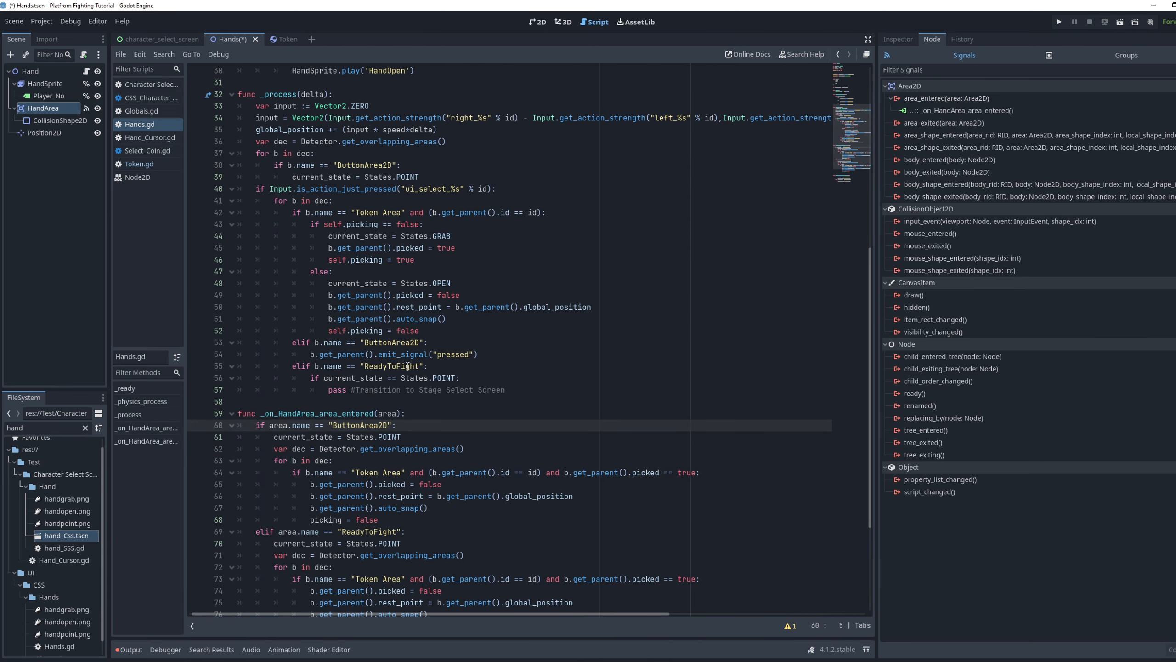
left_click(279, 307)
scroll(325, 361, "down", 2)
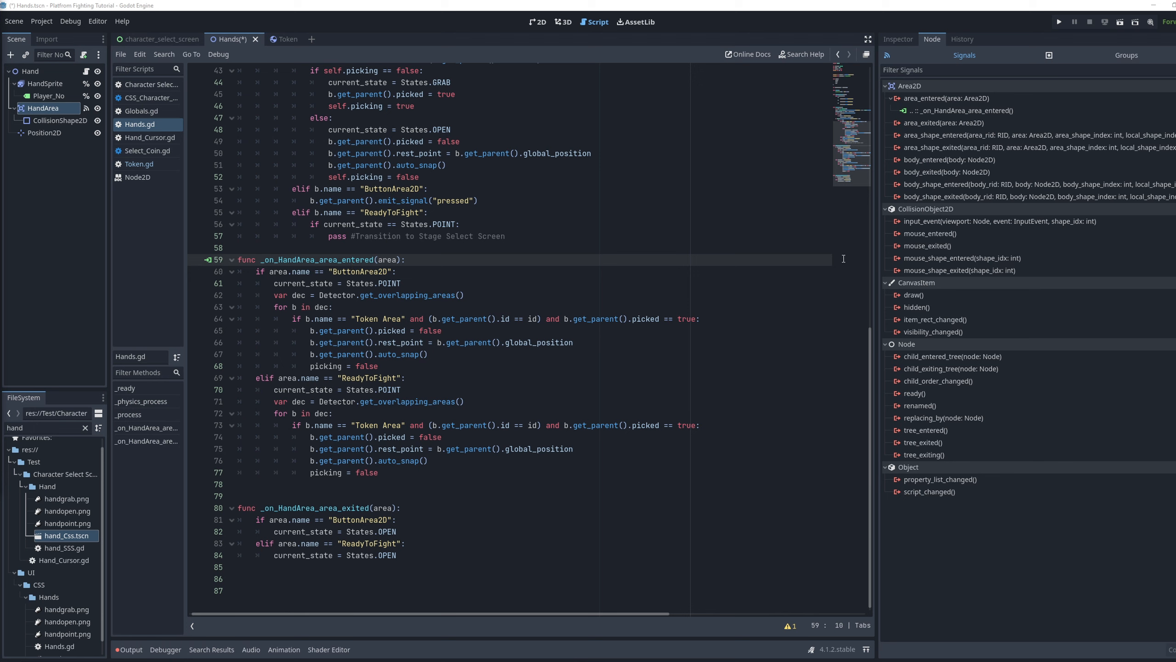
Connect HandArea's area_exited signal to the Hand root node with the receiver method _on_HandArea_area_exited
double_click(939, 122)
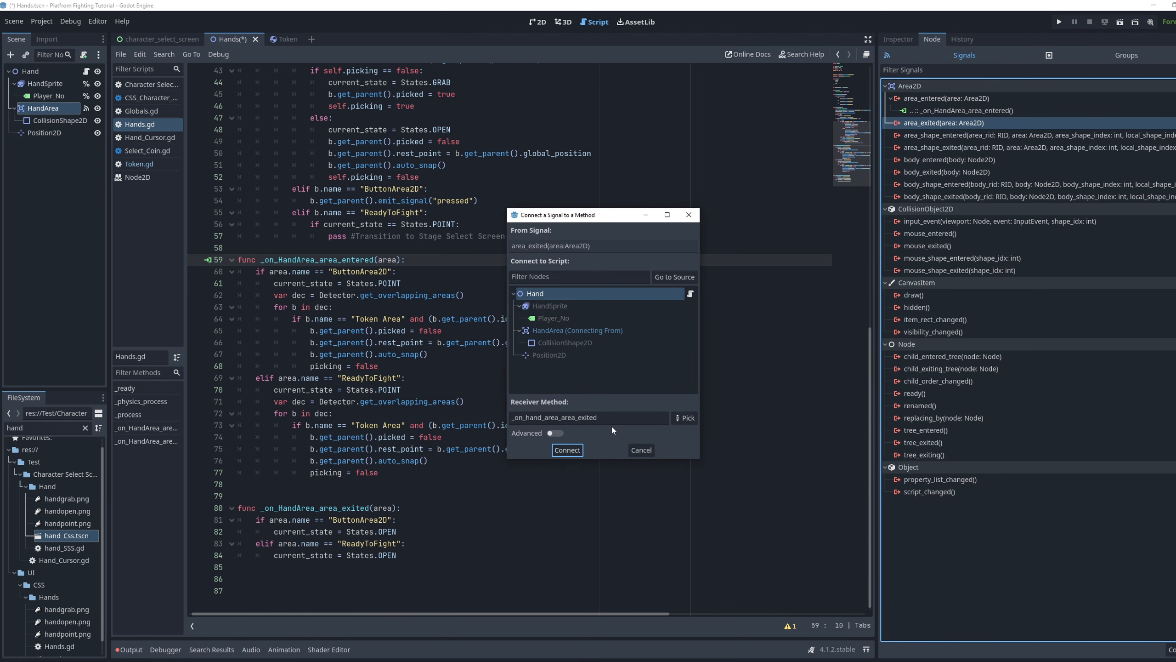
double_click(602, 418)
type("_on_HandArea_area_exited")
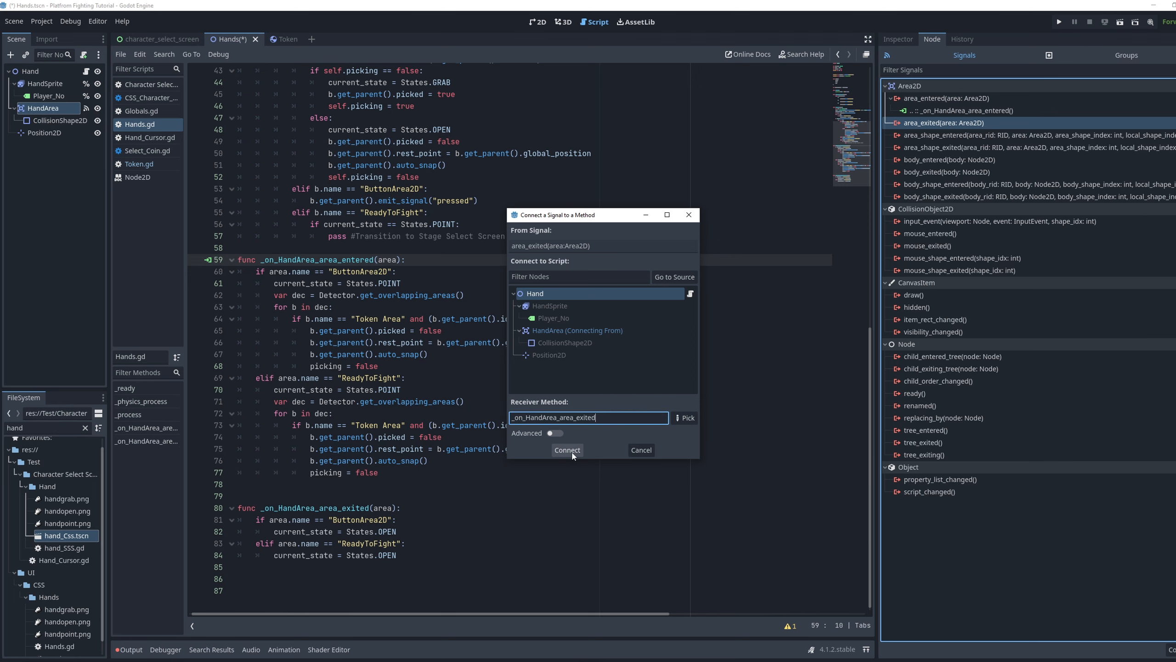
left_click(568, 450)
left_click(333, 507)
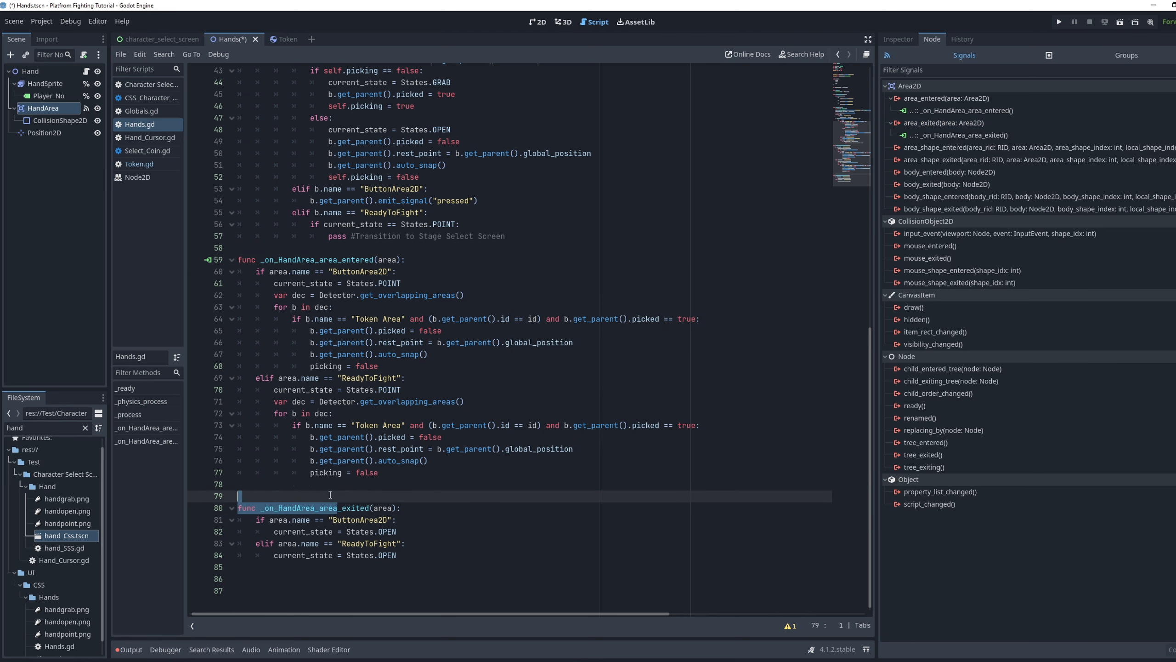
left_click_drag(332, 506, 292, 330)
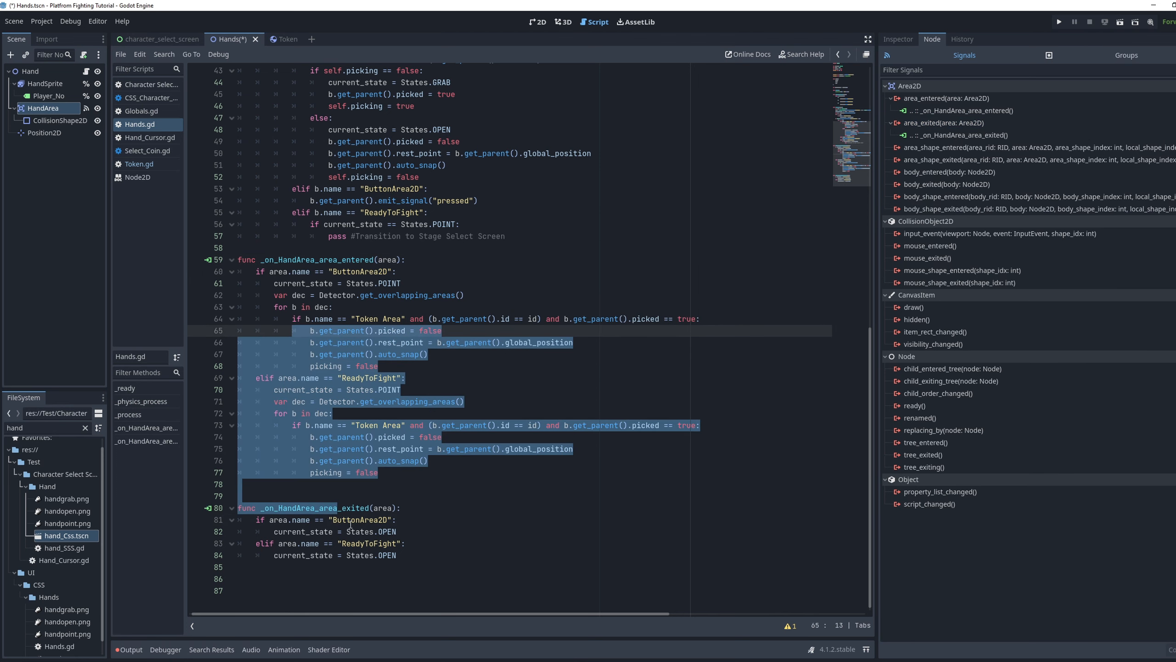
left_click(353, 500)
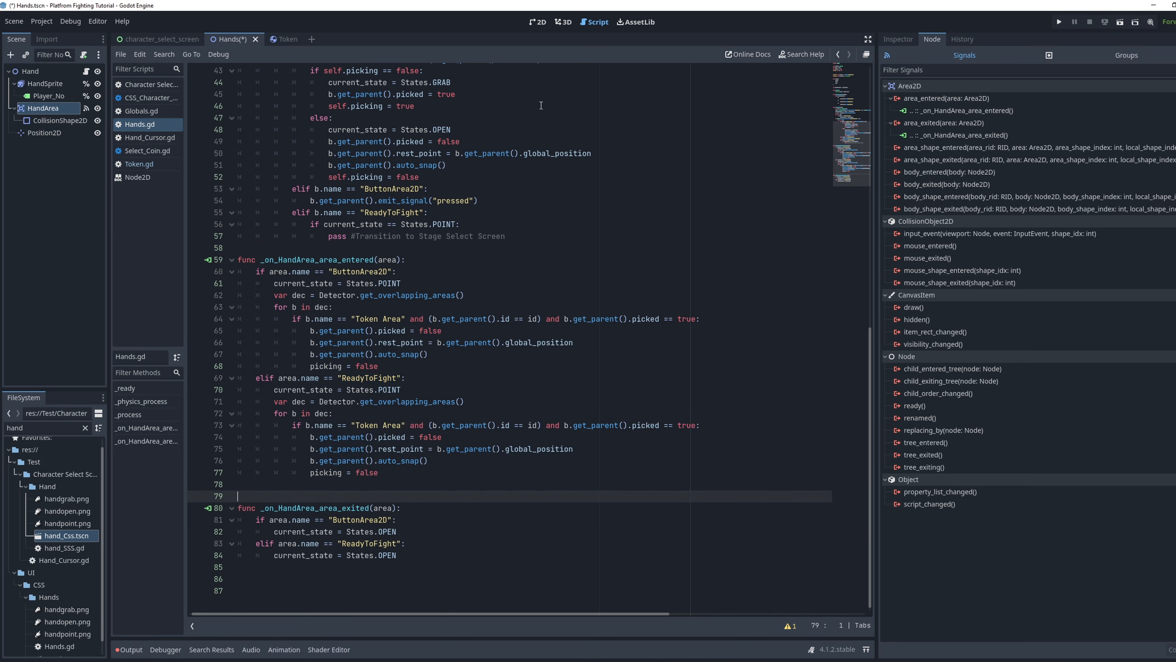
Set HandArea's collision layer to 20 only and its mask to 17, 18 and 19, and save the Hands scene
left_click(538, 22)
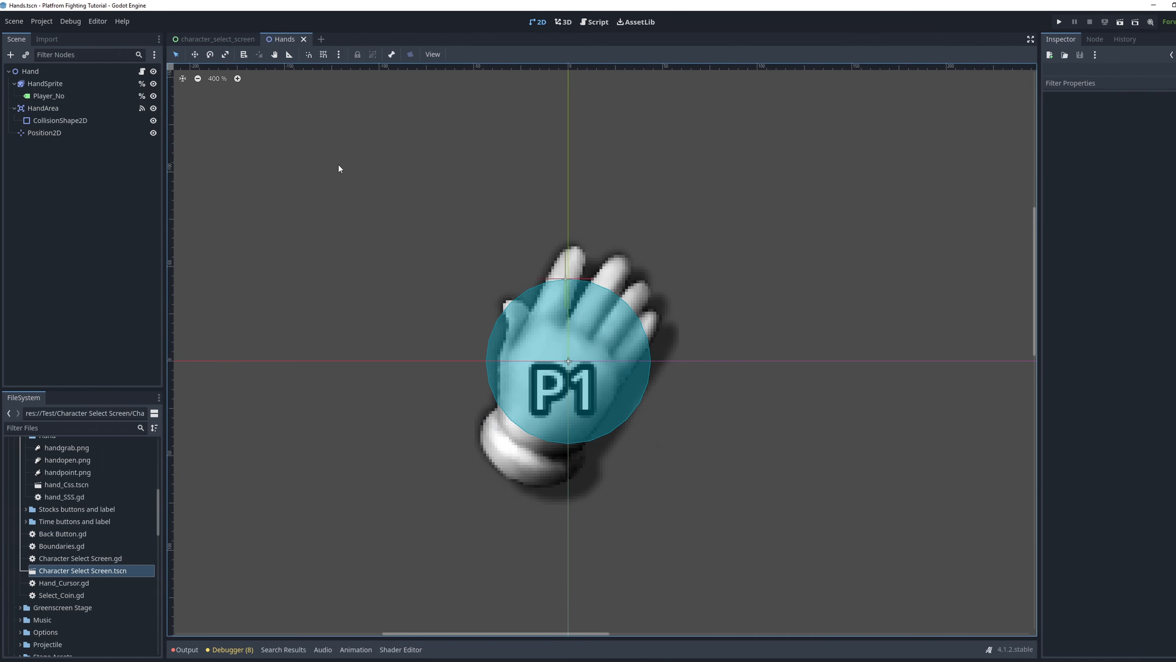
left_click(80, 110)
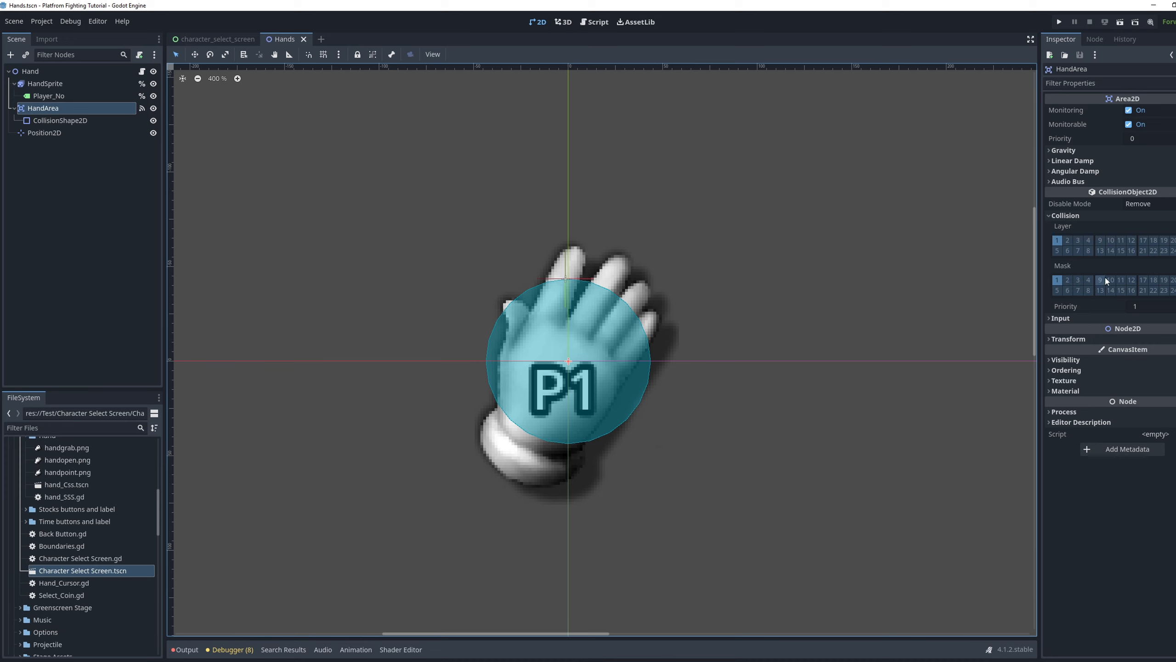
left_click(1057, 281)
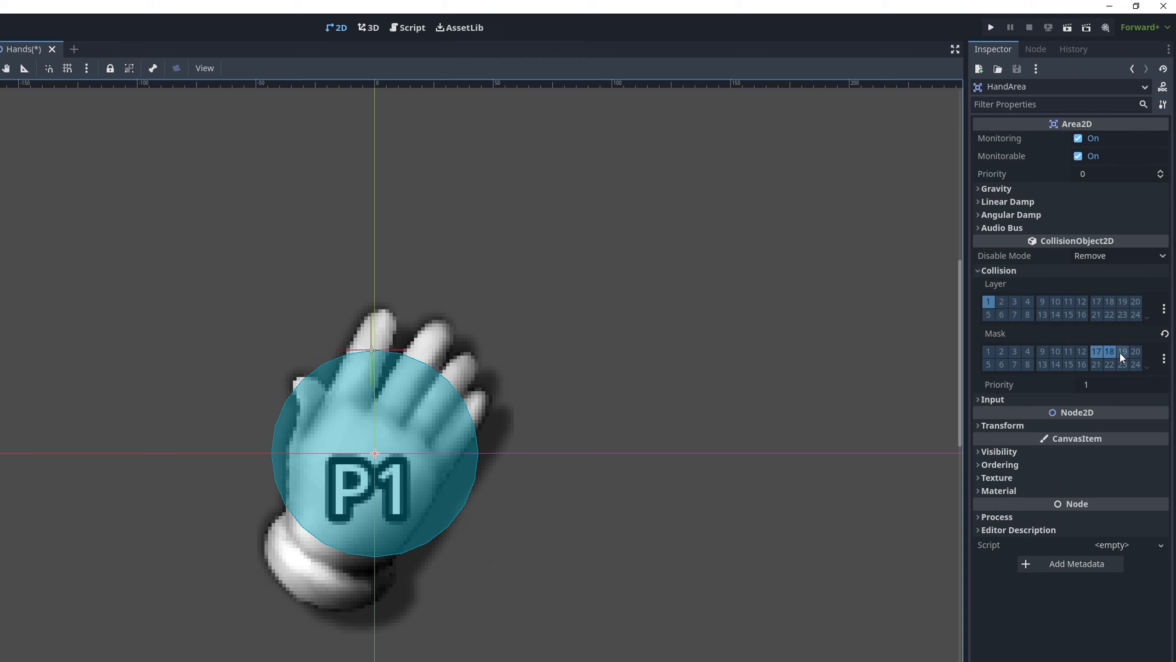
left_click(989, 303)
left_click(1138, 301)
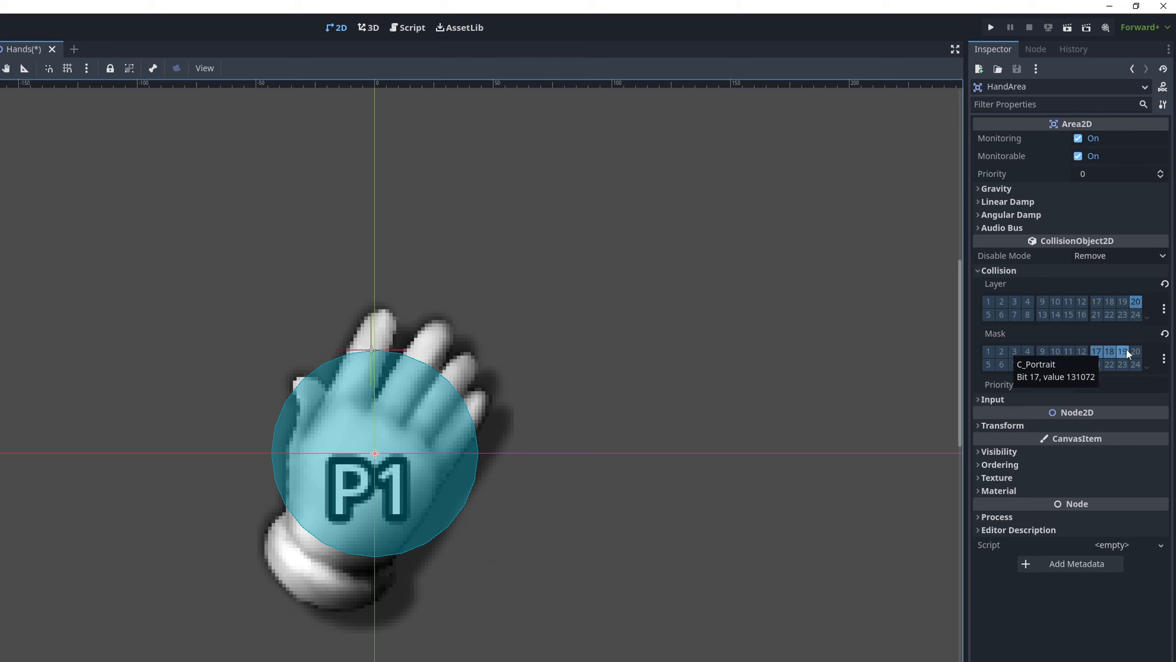
left_click(875, 236)
key("ctrl+s")
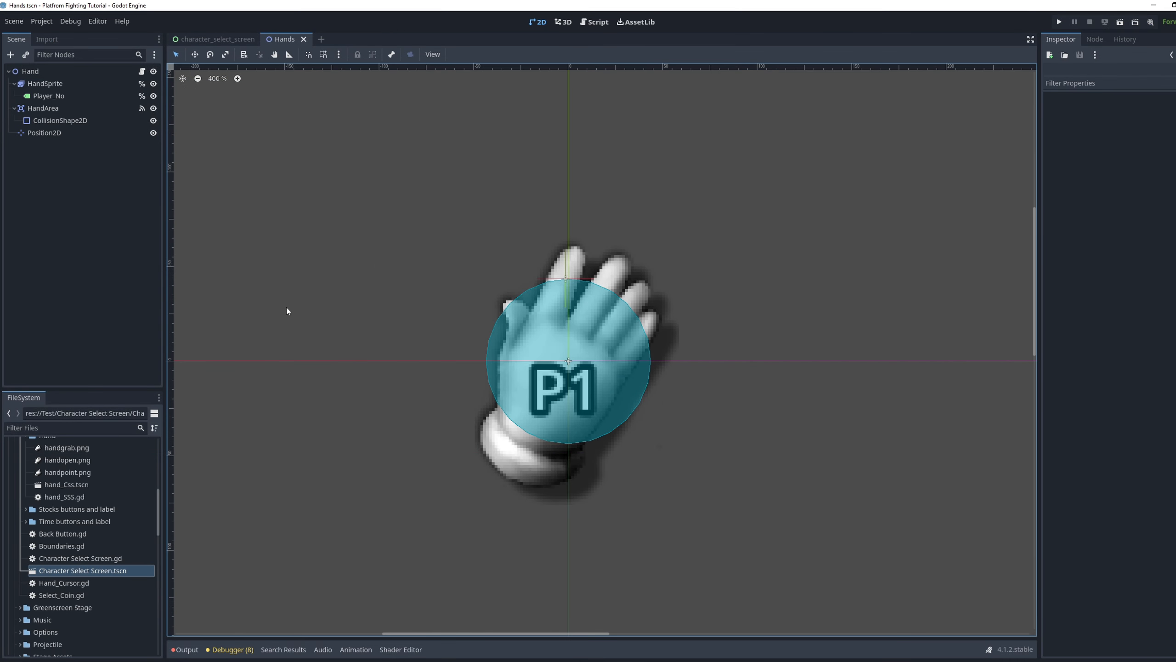
left_click_drag(350, 193, 750, 623)
left_click(769, 552)
Instantiate UI/CSS/Hands/Hands.tscn under the Character Select Screen root, placed below the first token with ID 1
left_click(217, 39)
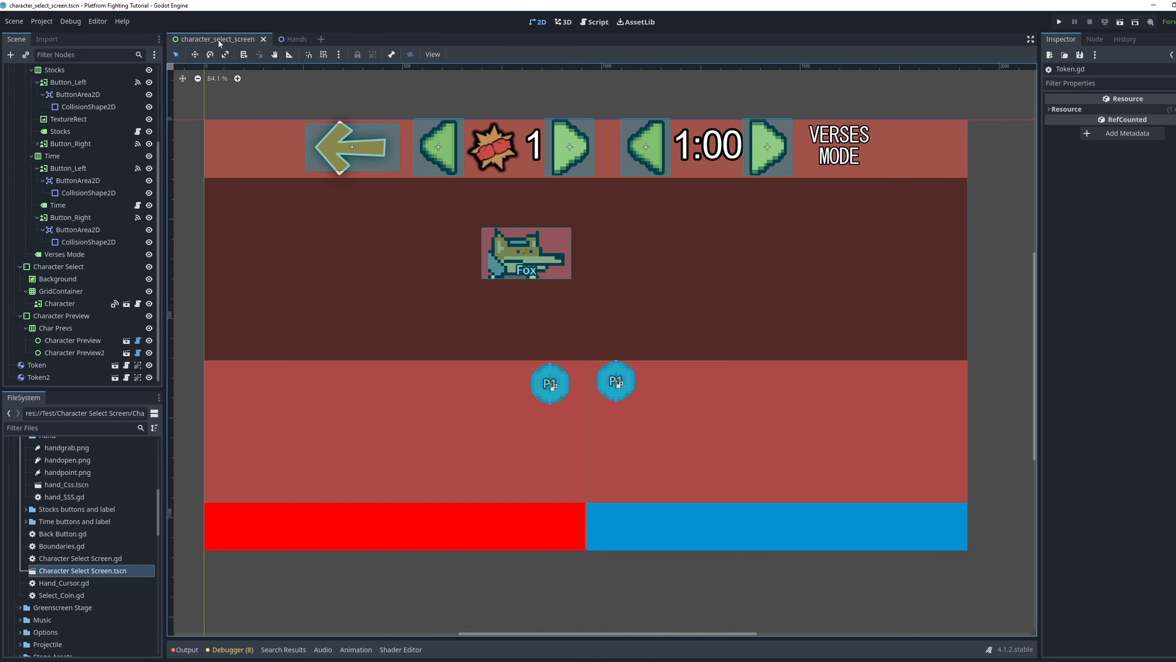
scroll(88, 116, "up", 4)
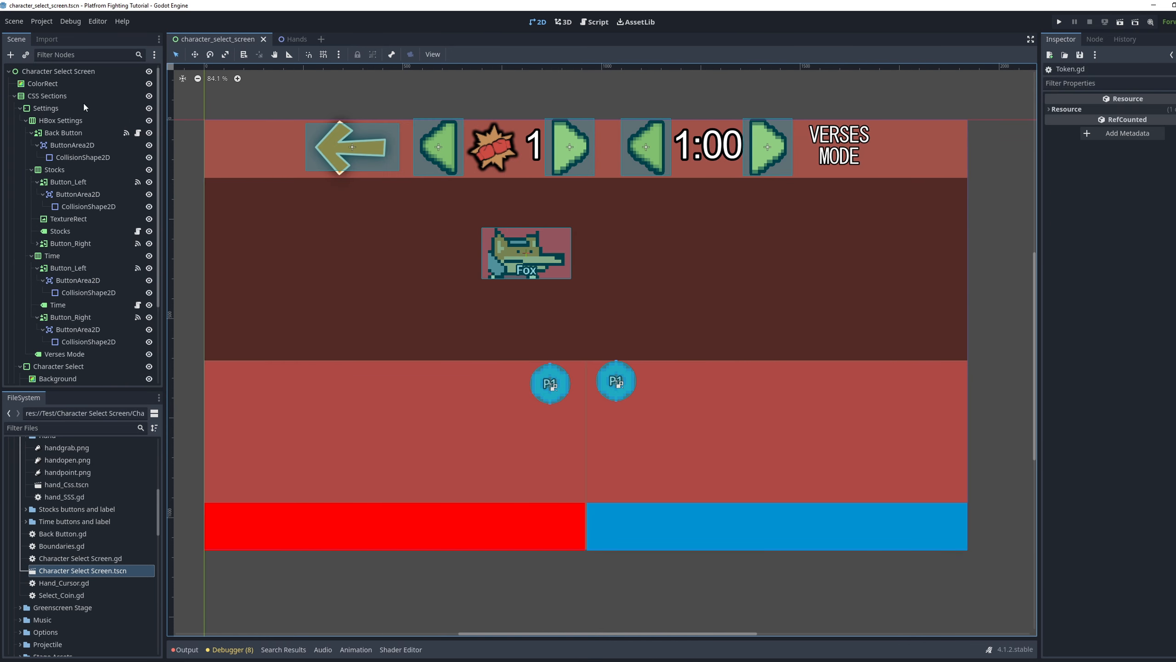
left_click(71, 74)
right_click(70, 74)
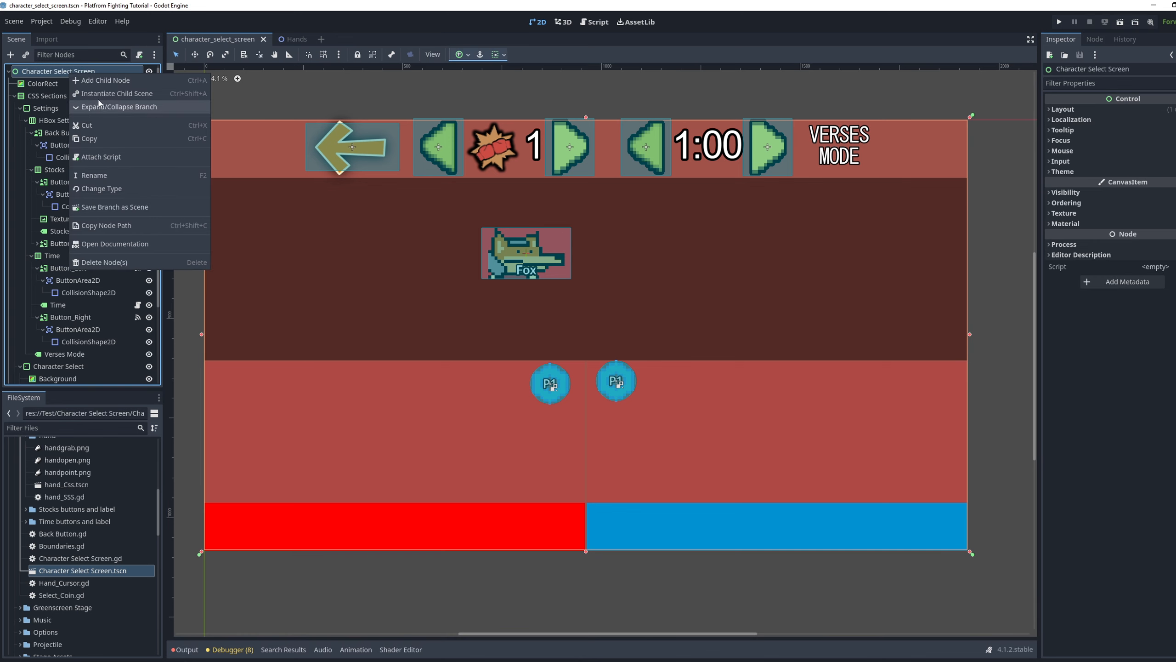
left_click(99, 94)
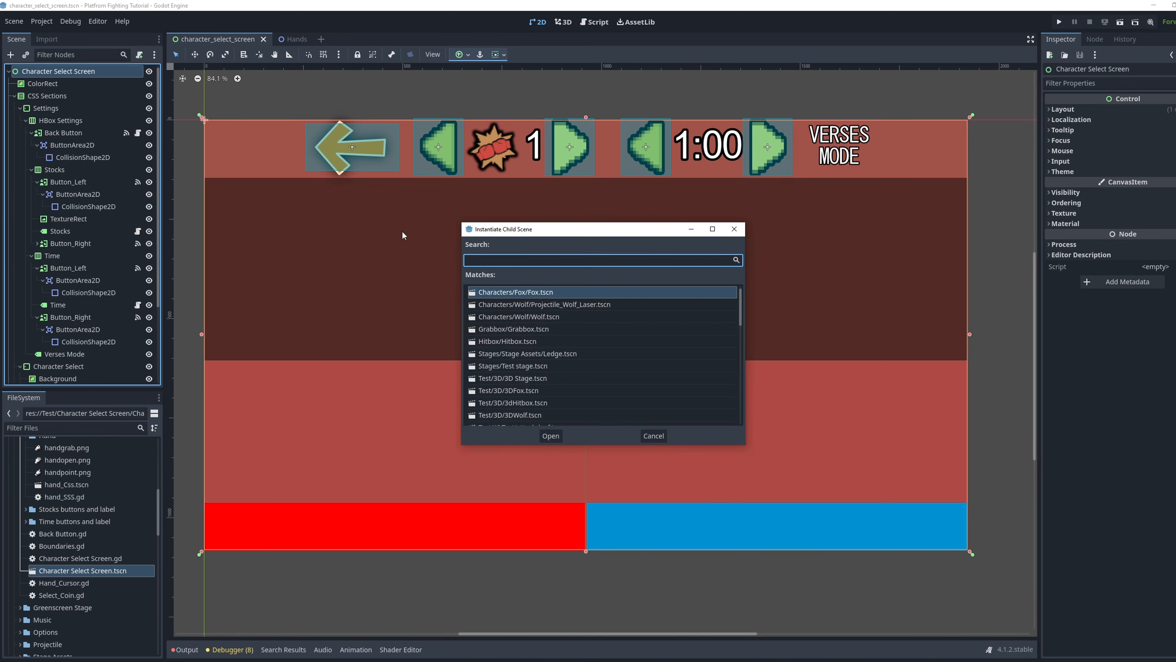
type("hands")
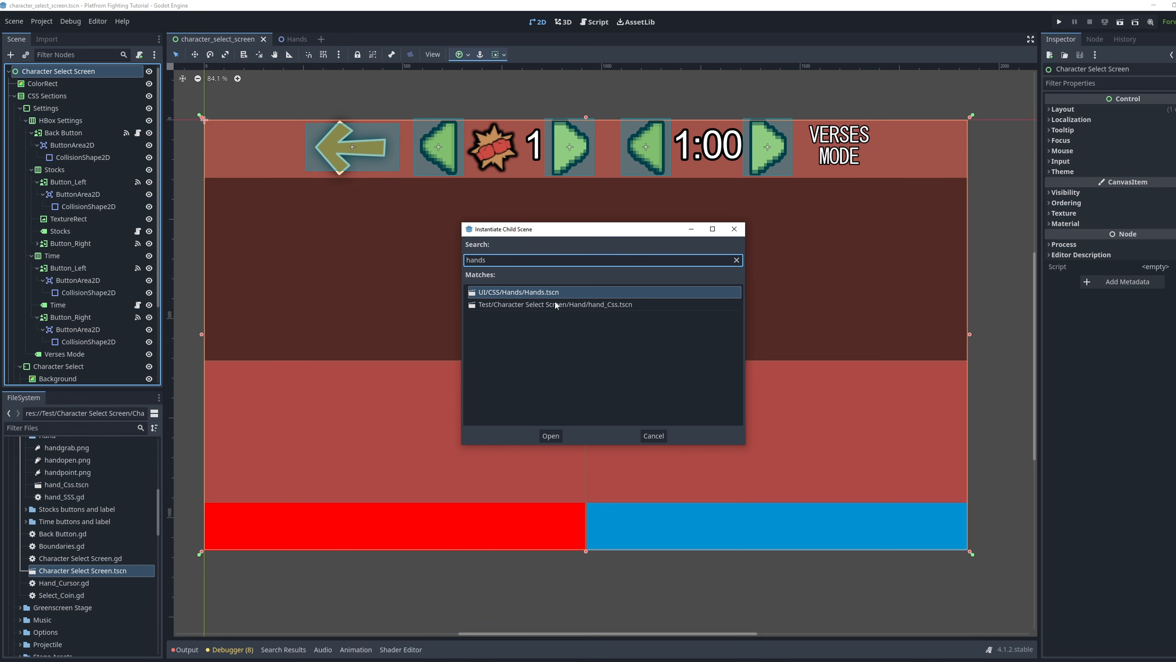
double_click(557, 290)
left_click_drag(201, 131, 520, 445)
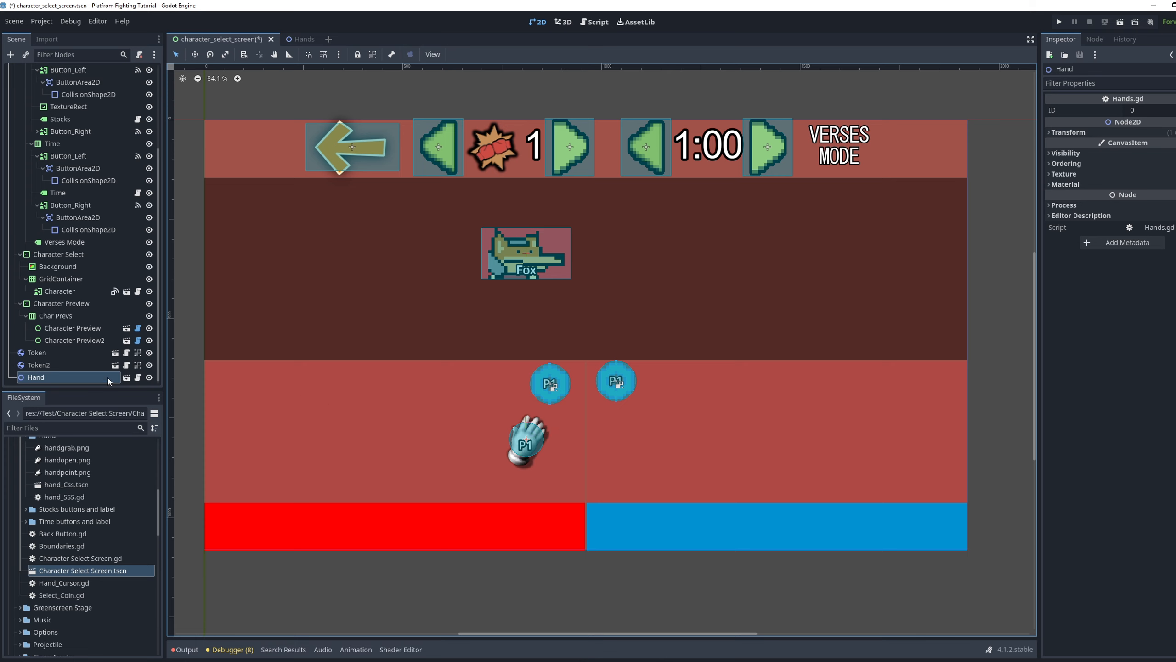
left_click(1175, 108)
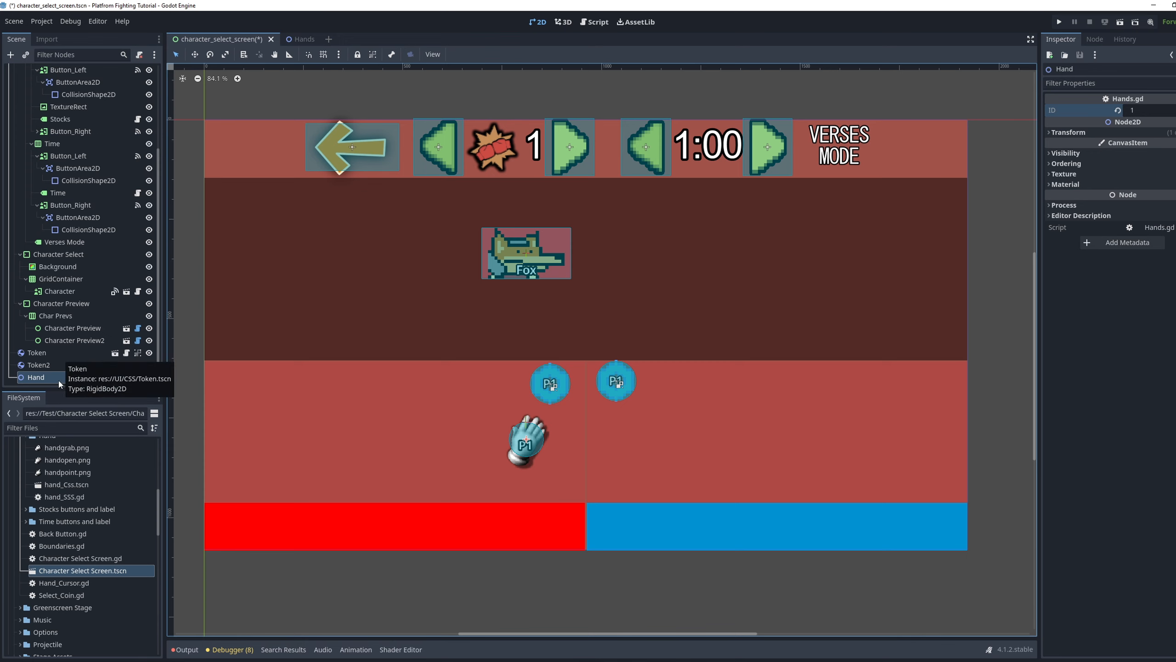
Duplicate the Hand instance and place the copy below the second token with ID 2
key("ctrl+d")
left_click_drag(535, 448, 629, 446)
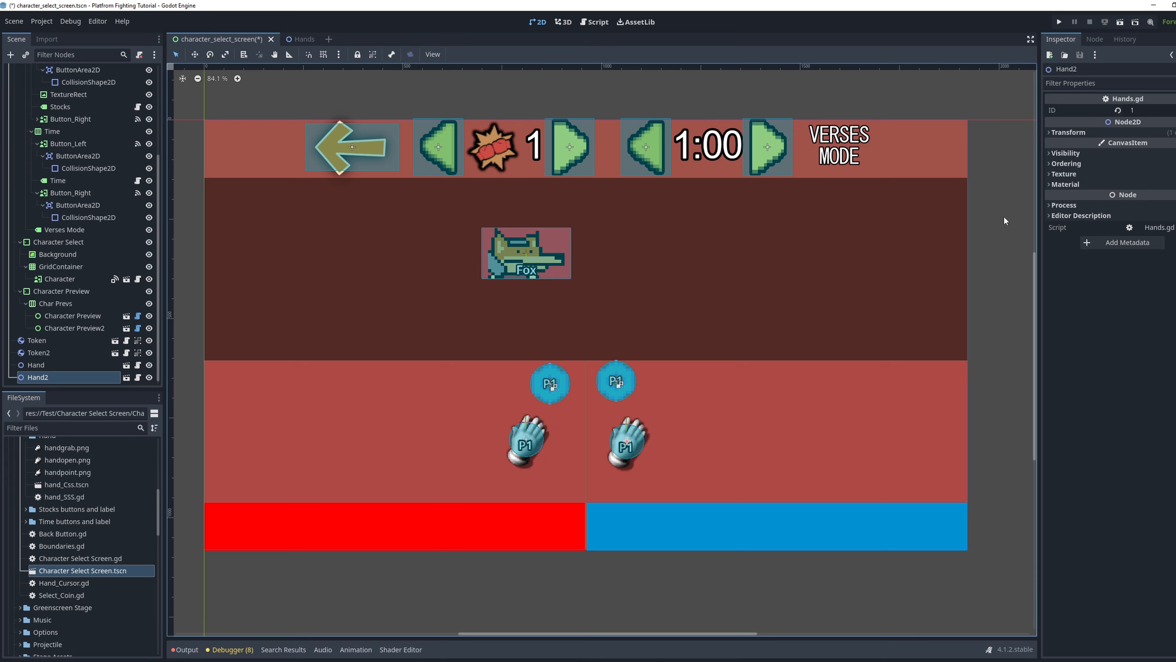
left_click(1142, 110)
type("2")
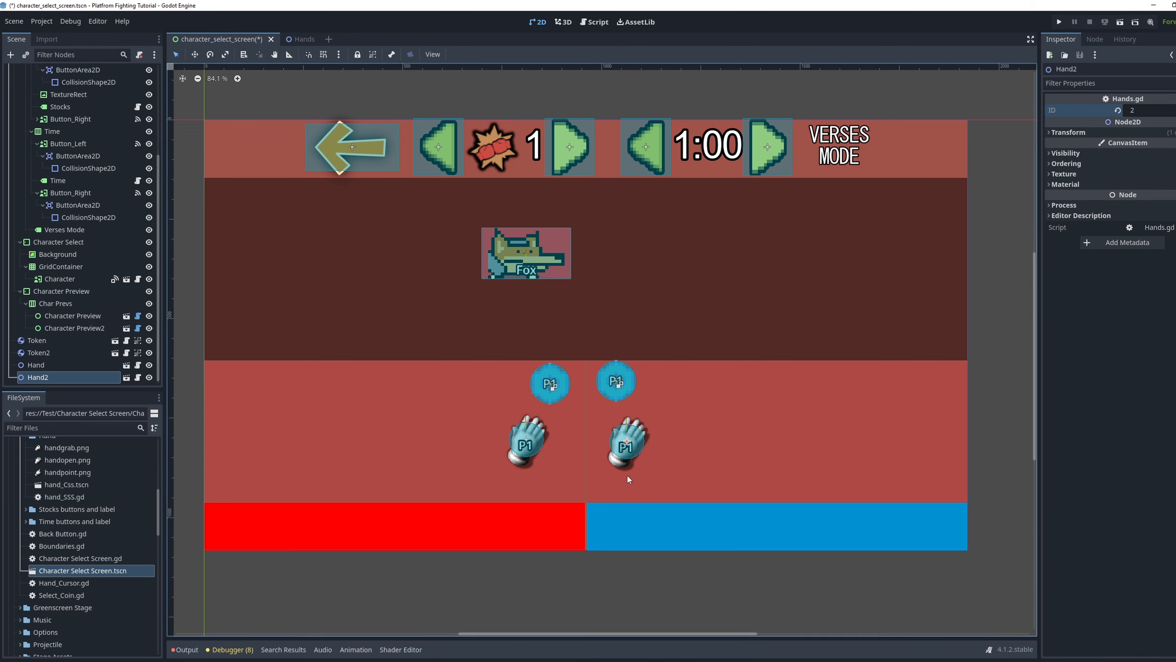
left_click_drag(625, 445, 618, 444)
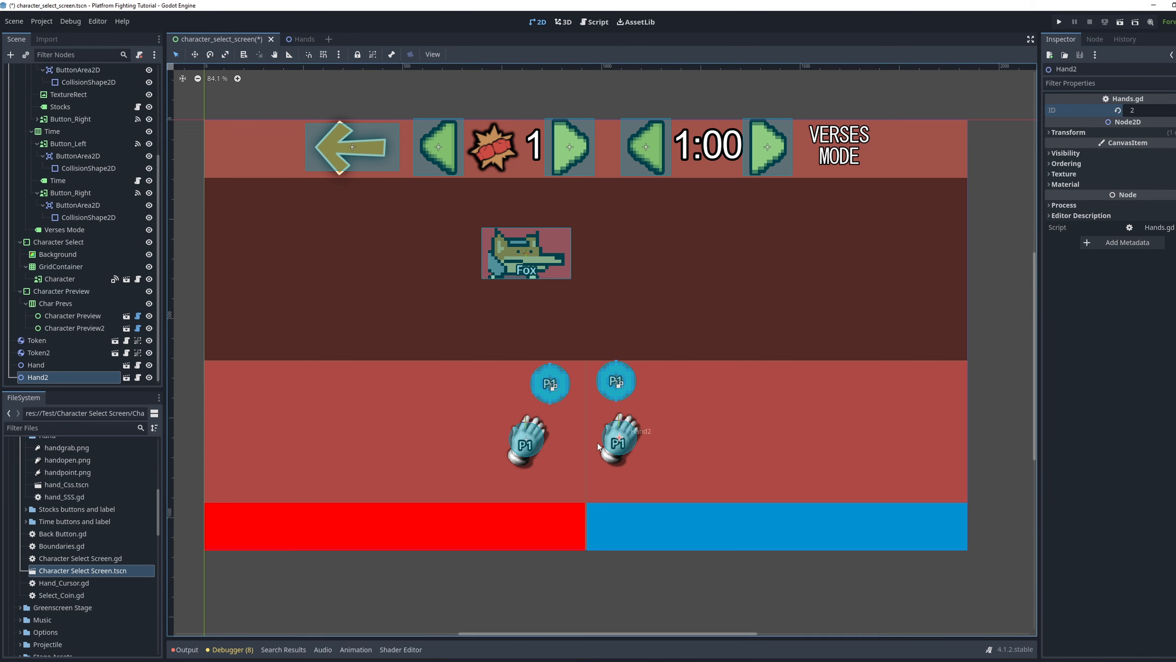
Rename the two hand instances in the character select scene as Hand_1 and Hand_2
left_click(90, 366)
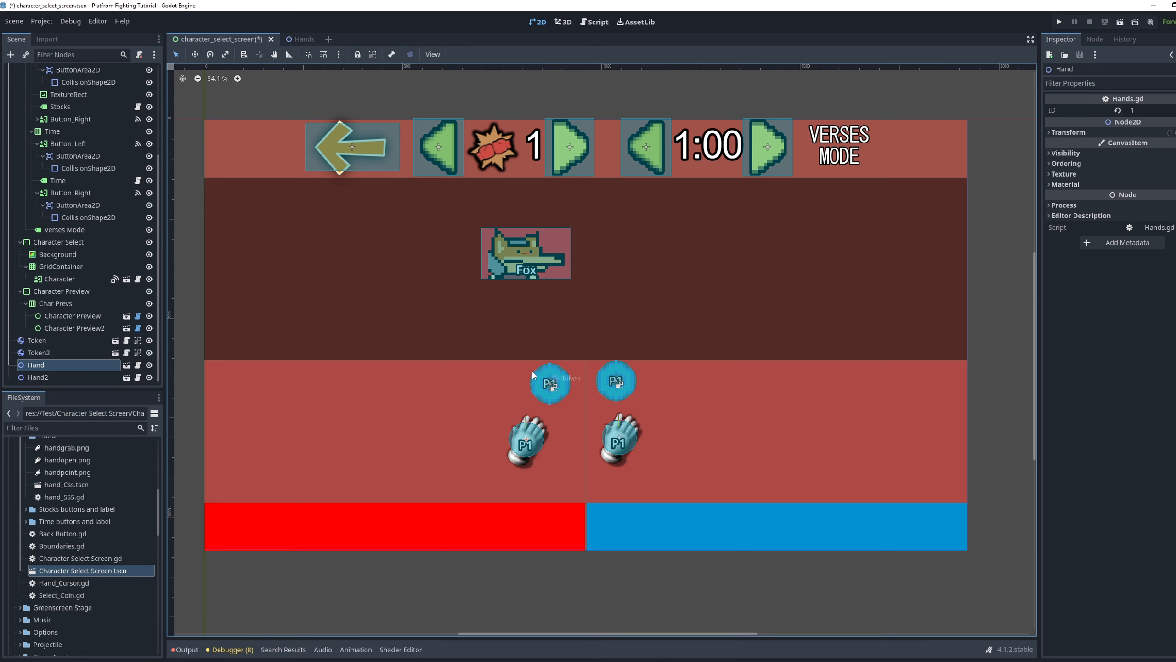
left_click(87, 363)
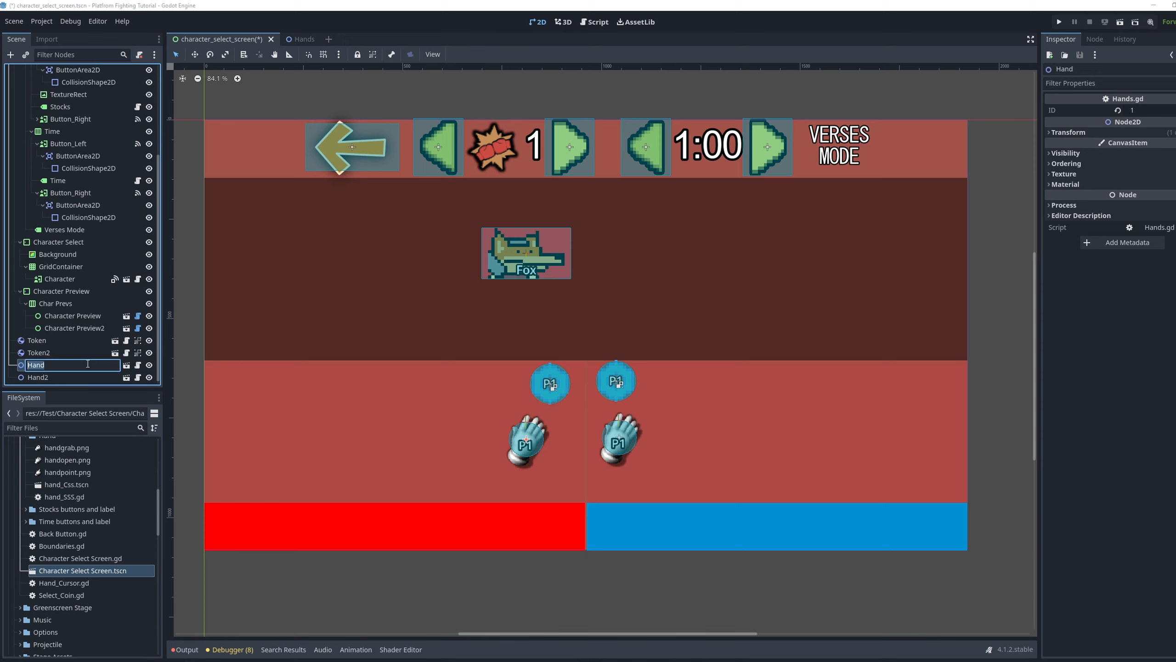
left_click(87, 364)
type("1")
key("Return")
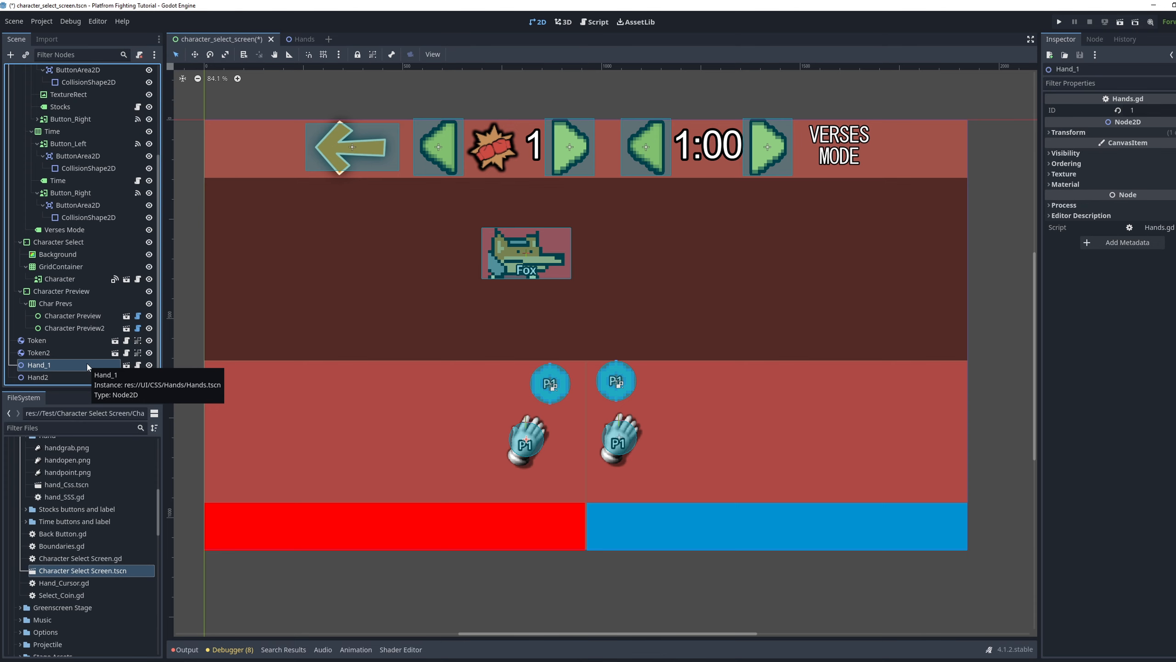
left_click(76, 378)
double_click(76, 378)
key("BackSpace")
type("_2")
key("Return")
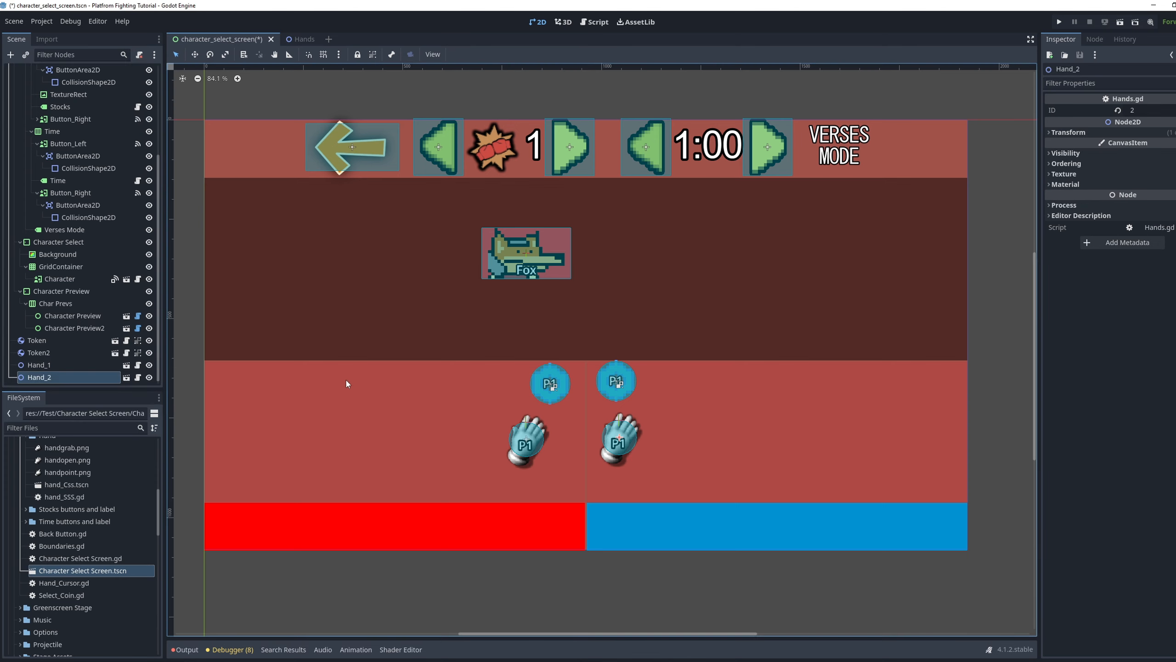
left_click(190, 355)
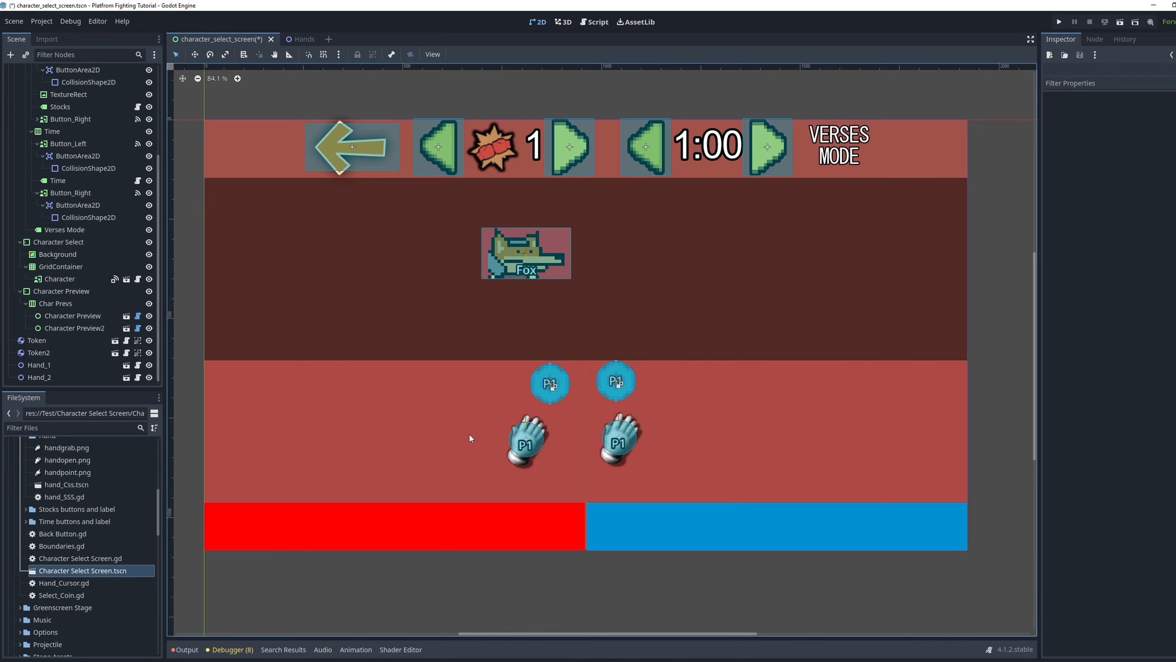
Examine how Token.gd's _physics_process builds the Hand_%s/Position2D node path from the token's id
left_click(555, 386)
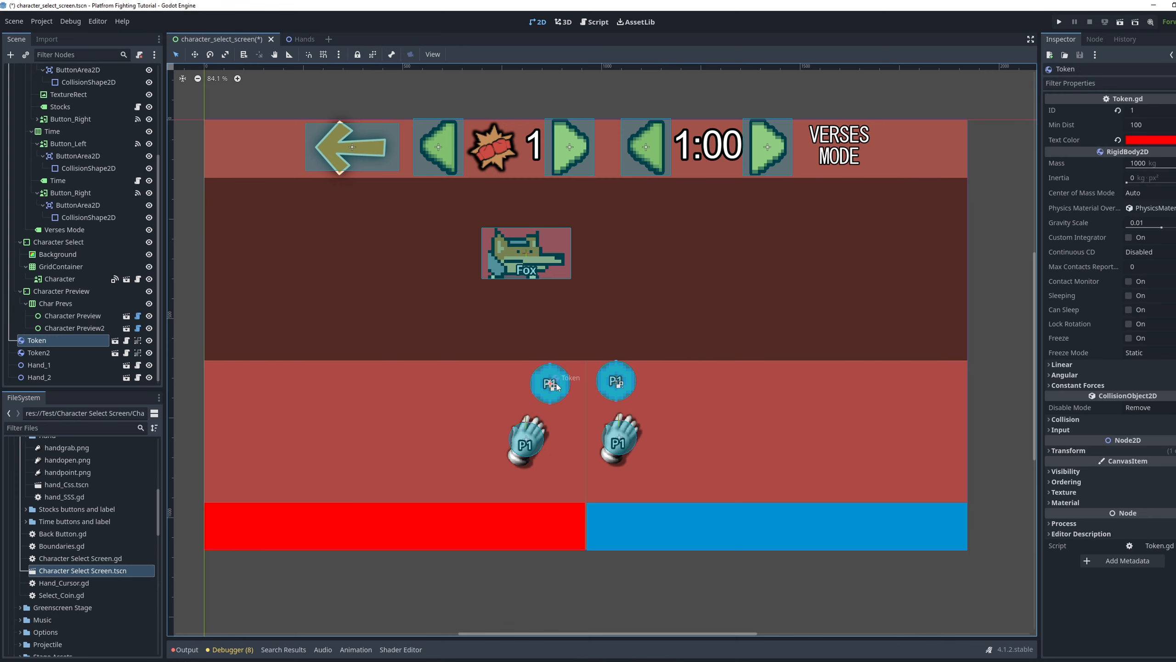
left_click(126, 341)
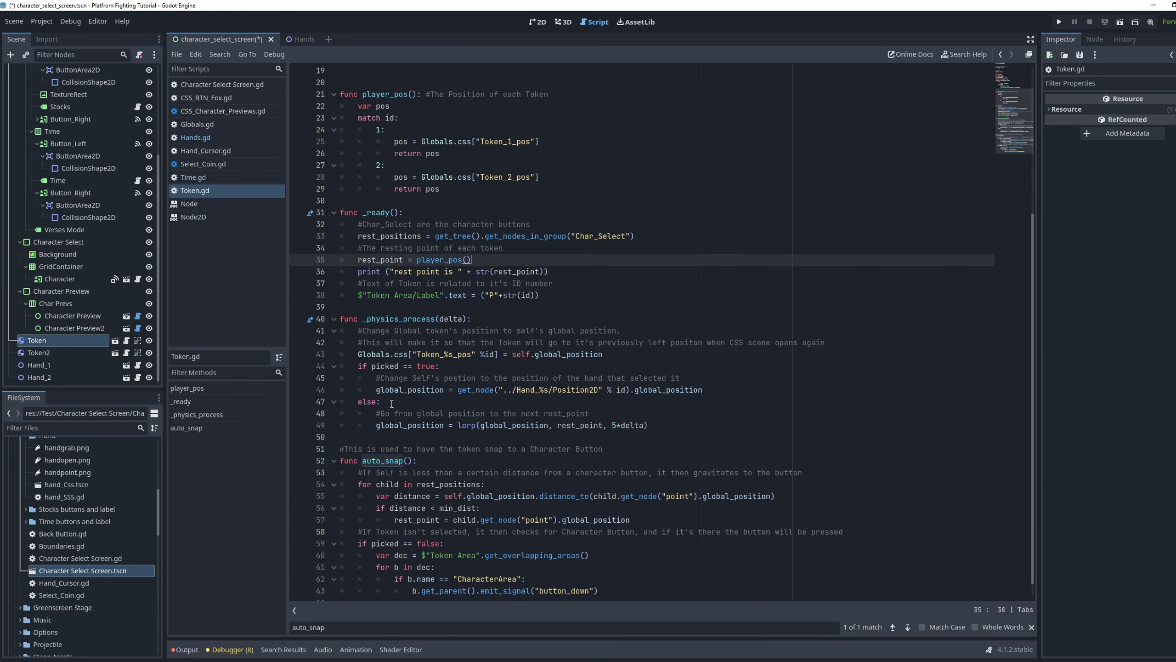
scroll(391, 403, "up", 3)
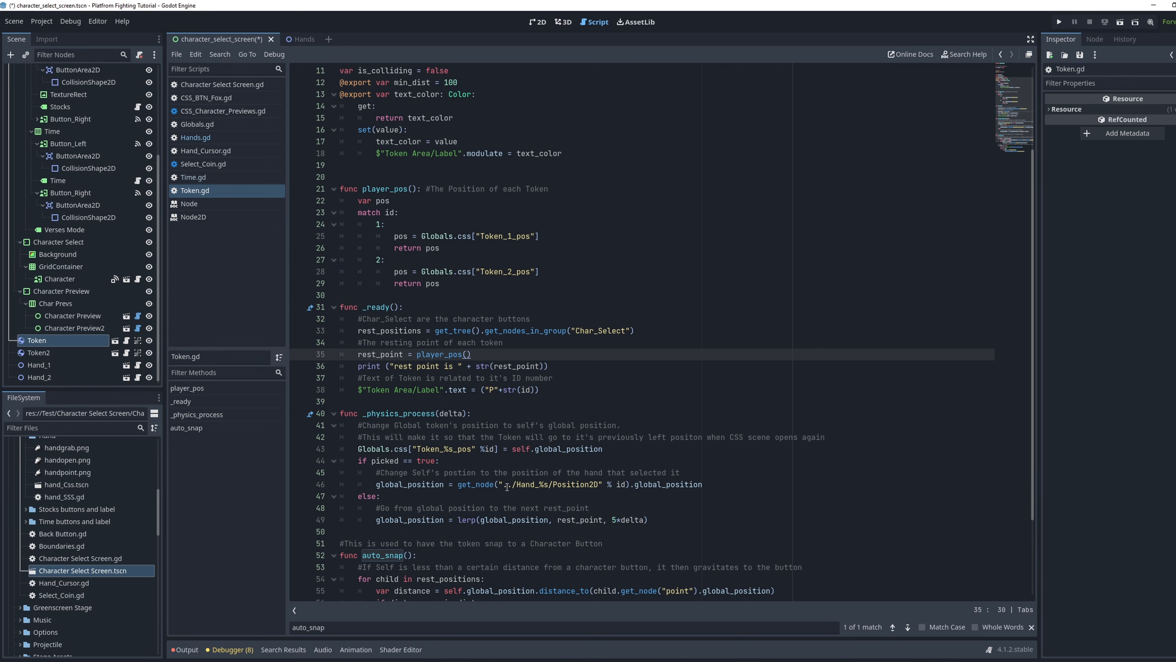
left_click_drag(538, 485, 549, 485)
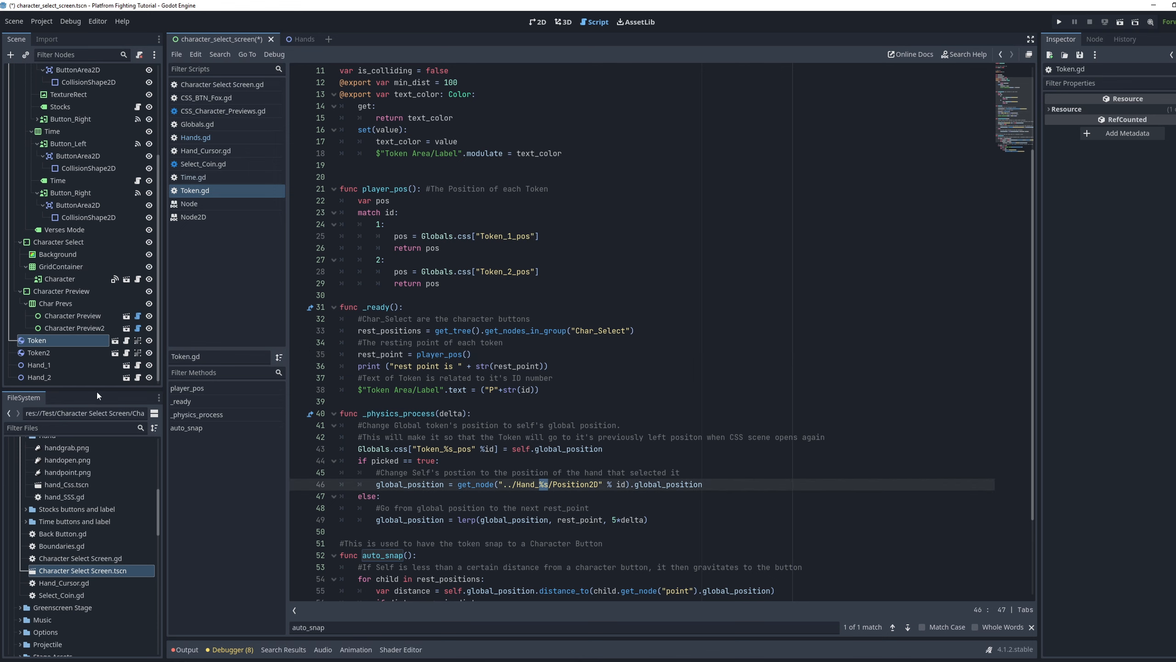
In Hands.gd, add self.name = ("Hand_%s" % id) as the first line of _physics_process and save
left_click(70, 366)
left_click(538, 22)
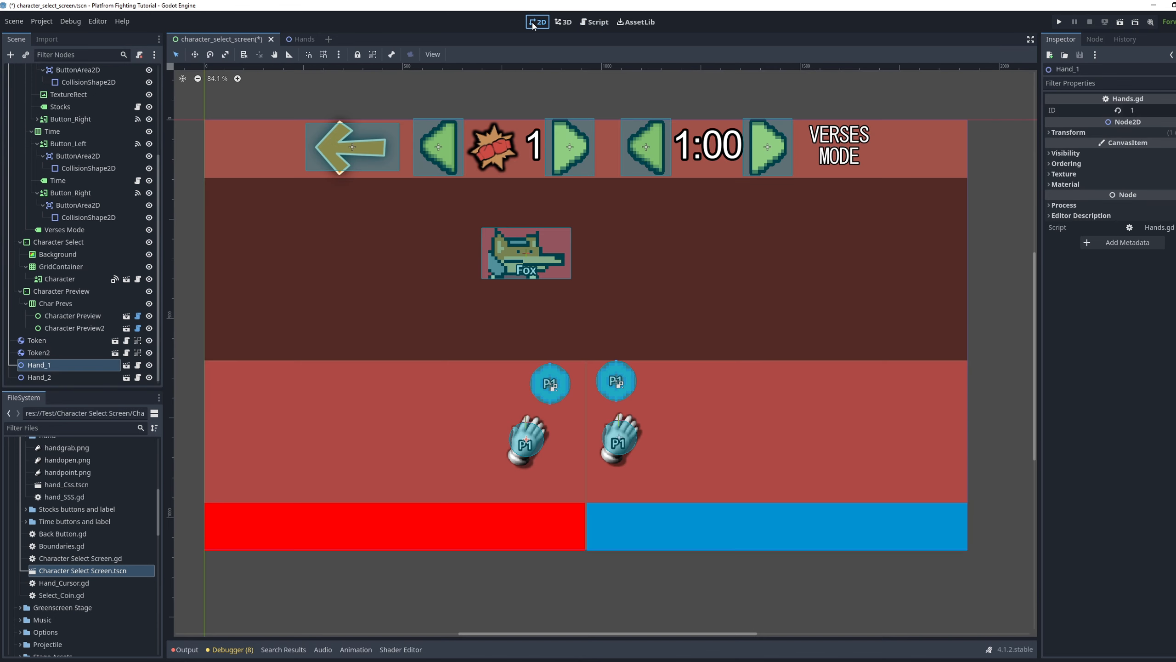
left_click(138, 376)
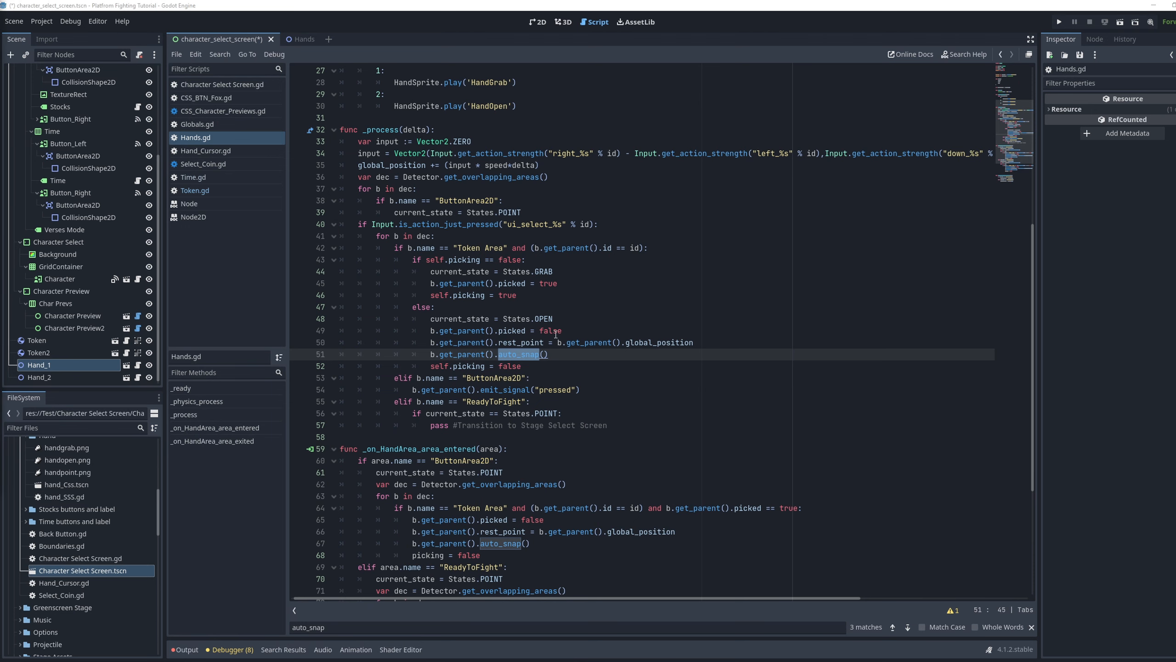
scroll(553, 332, "up", 6)
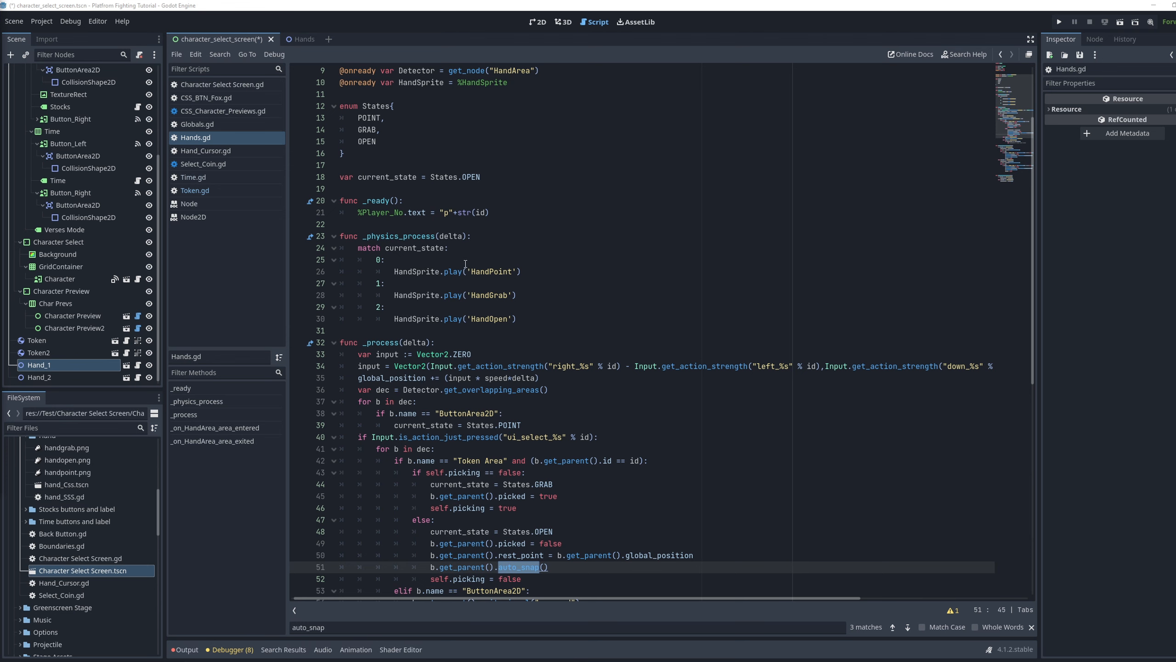
left_click(489, 248)
left_click(489, 240)
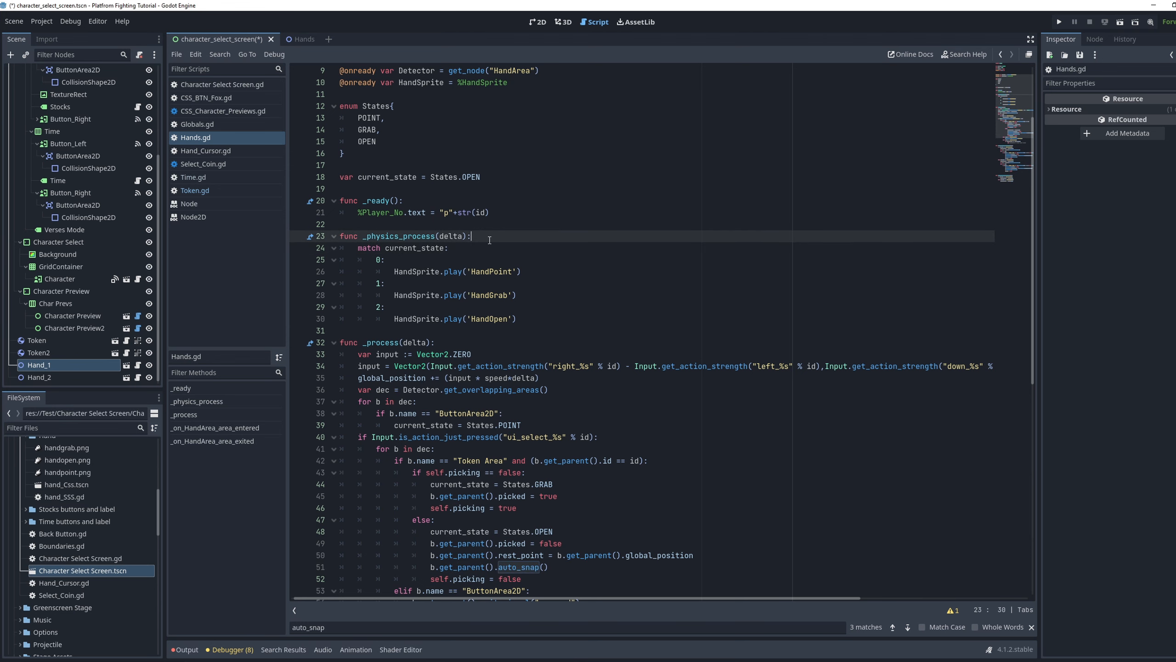
key("Return")
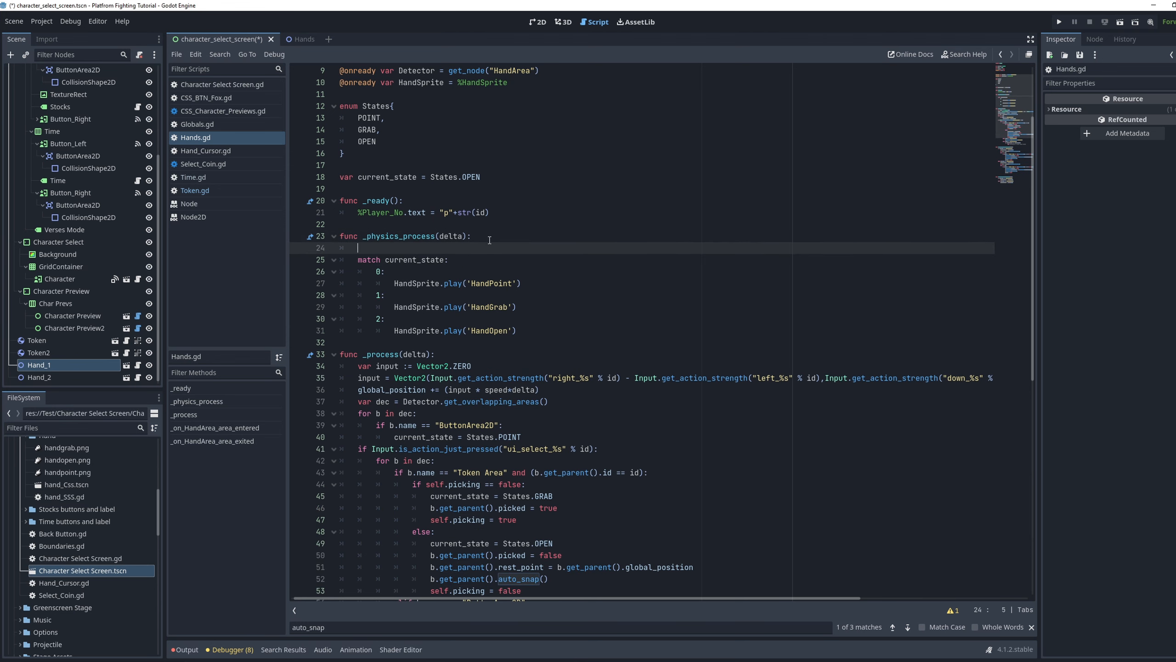
type("self.name = (\"Hand_%s\" % id)")
key("Up")
left_click_drag(501, 249, 360, 247)
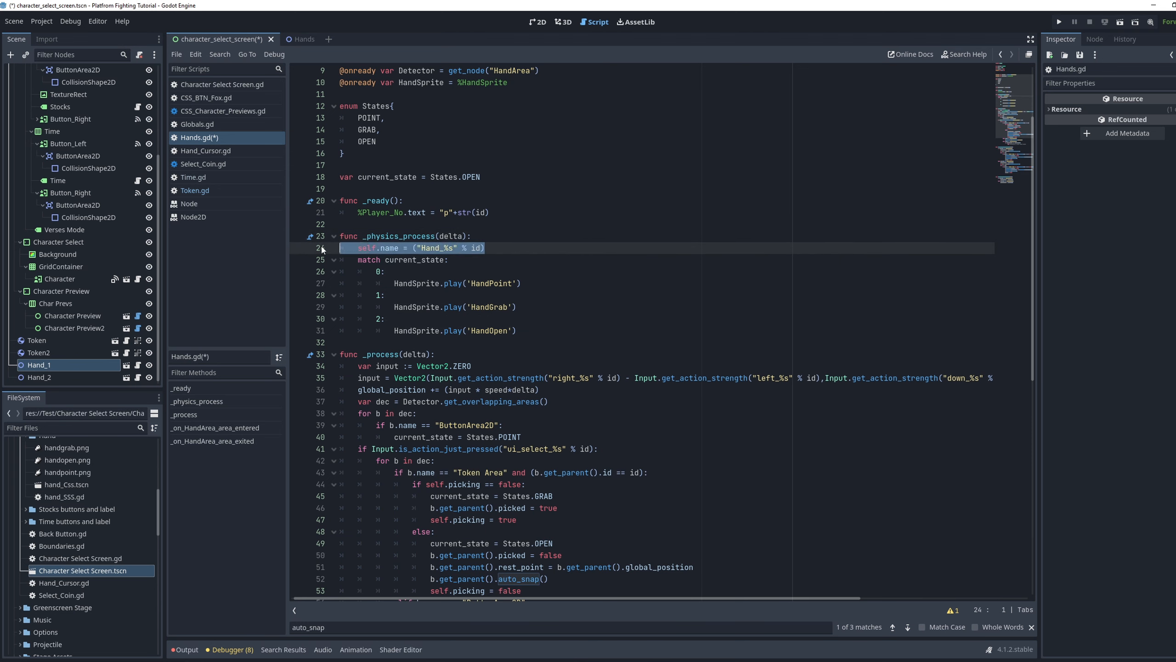
left_click(391, 285)
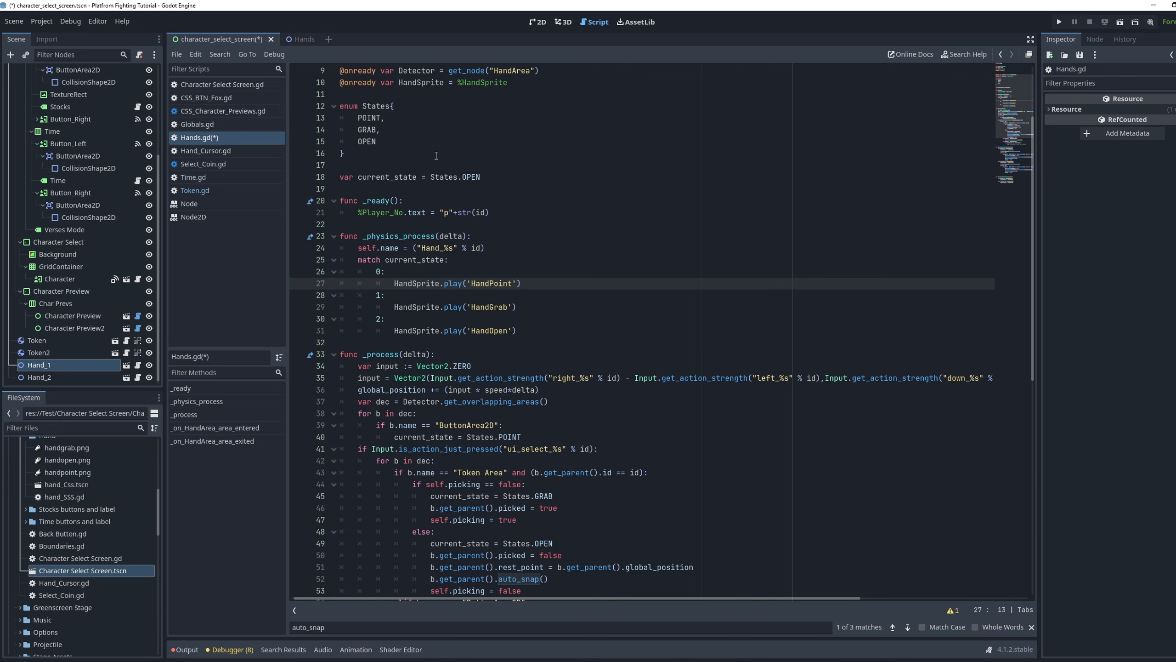
left_click(506, 247)
key("ctrl+s")
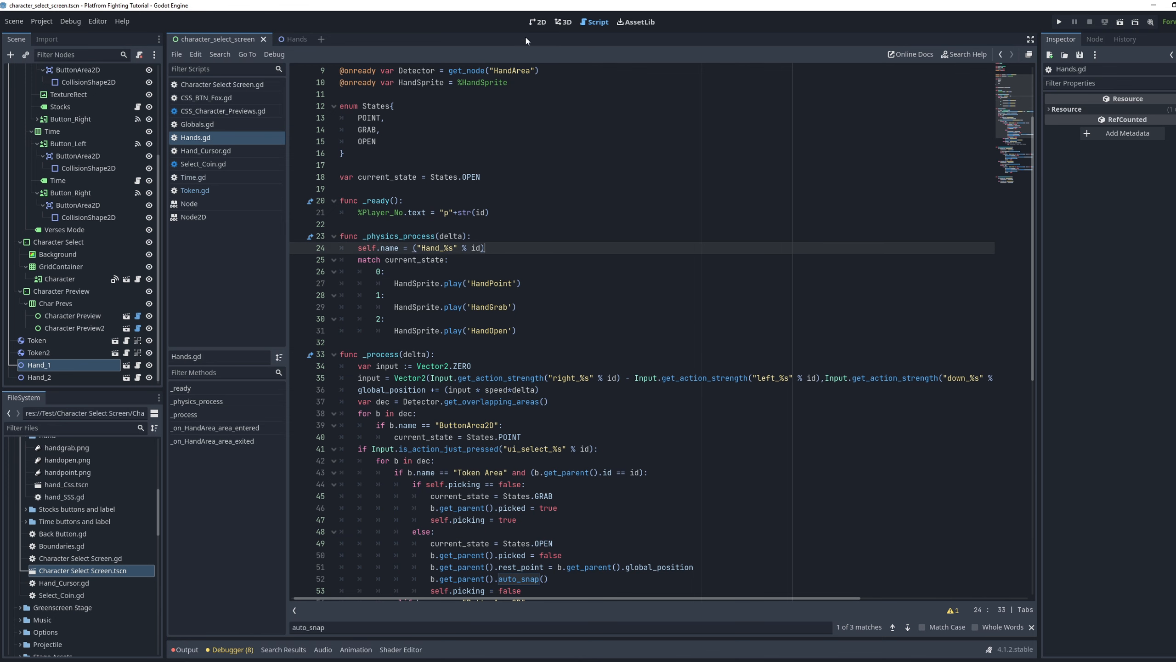
Run the character select scene and test carrying the P1 token onto the Fox button with the P1 hand
left_click(537, 22)
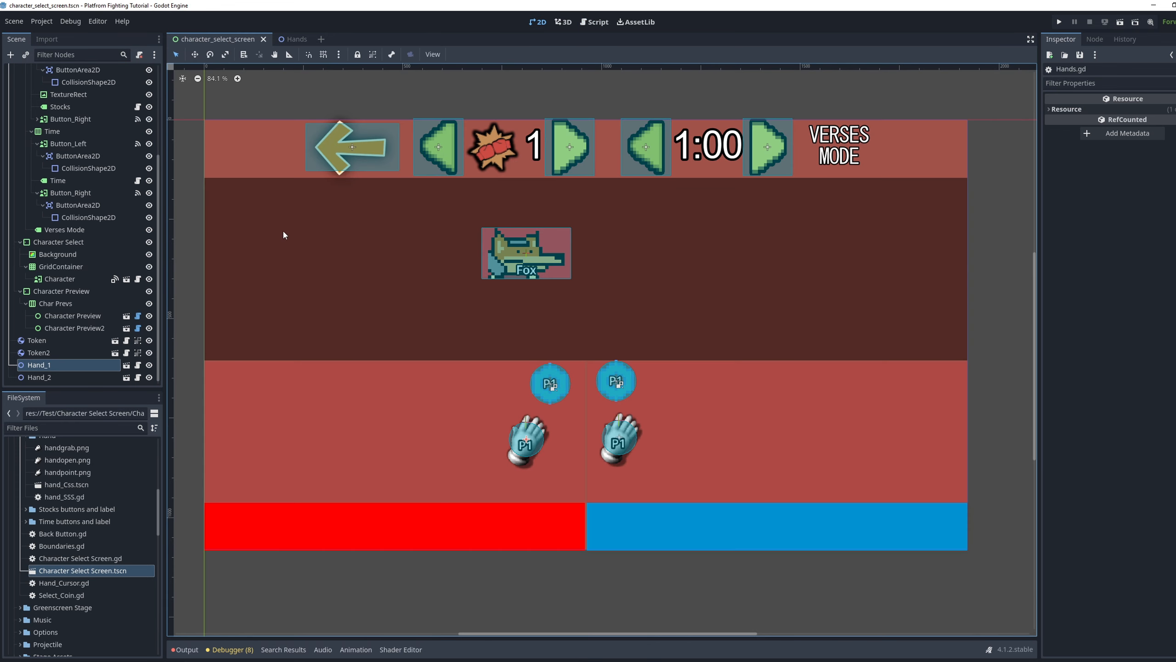
left_click(289, 98)
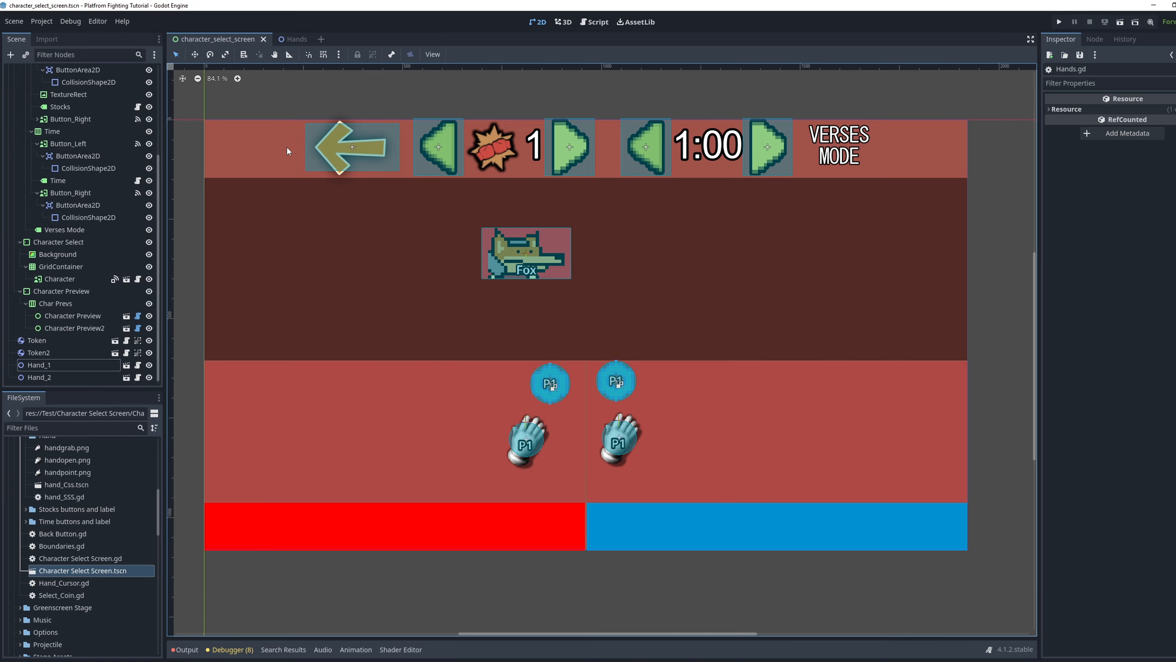
key("F6")
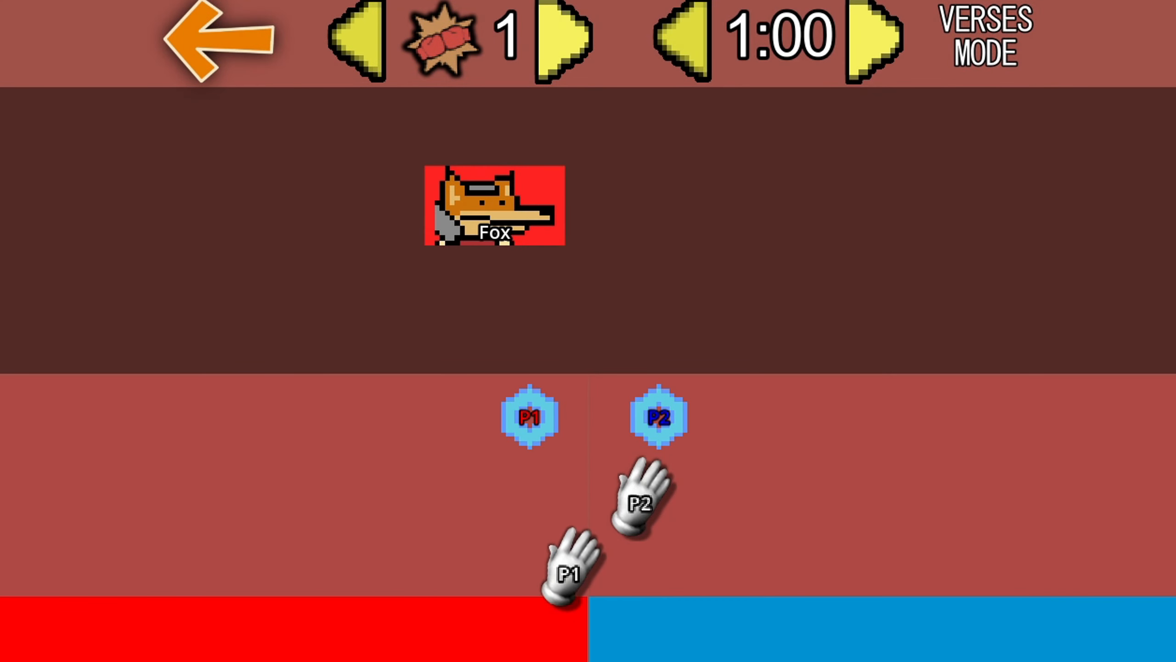
left_click(525, 435)
key("Up")
key("Left")
key("Down")
key("Right")
key("Up")
key("Down")
key("Down")
key("Up")
key("Right")
key("Left")
key("Up")
key("Down")
key("Right")
key("Up")
key("z")
key("Down")
key("Right")
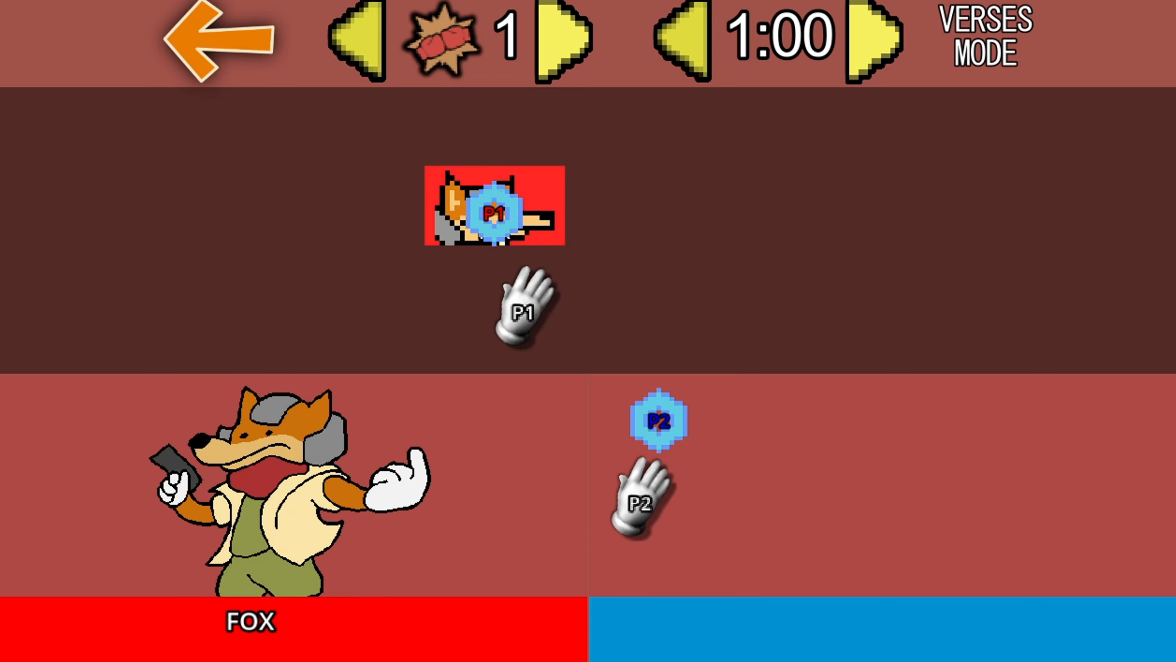
Test taking the P1 token off the Fox button and dropping it in the area below the character grid
key("Right")
key("Down")
key("Left")
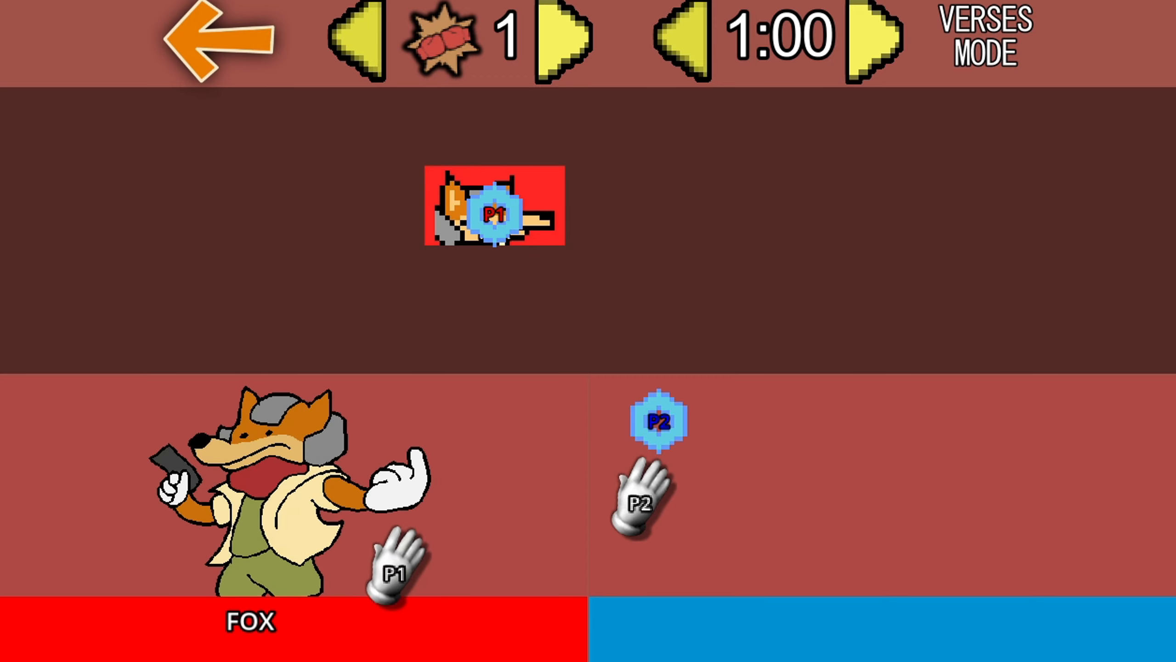
key("Up")
key("Right")
key("z")
key("Down")
key("z")
key("Left")
key("Right")
key("Down")
key("Right")
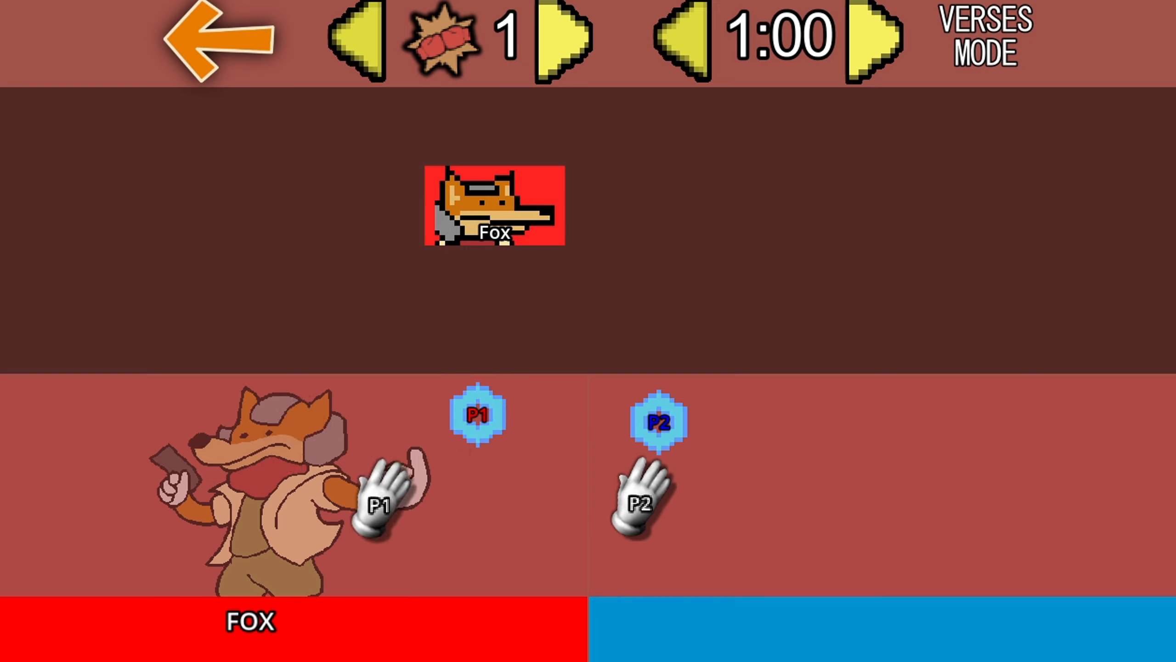
Test the stocks increase arrow by activating it several times with the P1 hand
key("Up")
key("Right")
key("Right")
key("z")
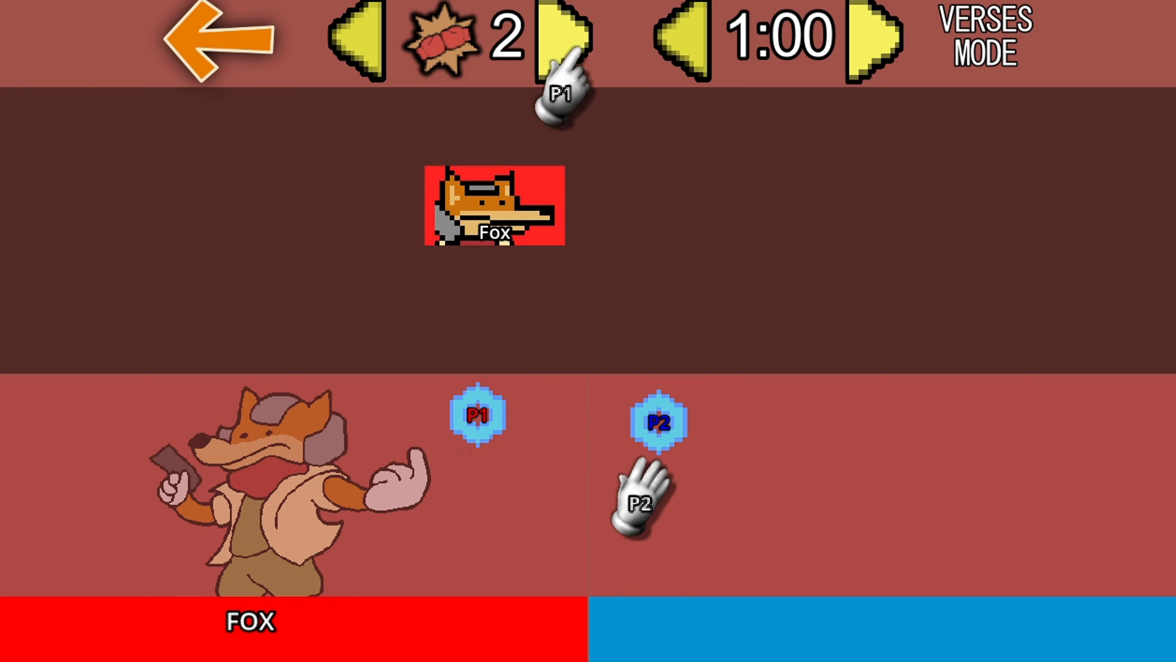
key("z")
key("z")
key("z")
Test the time arrow by activating it repeatedly with the P1 hand, and rerun the scene
key("Right")
key("Right")
key("z")
key("z")
key("z")
key("z")
key("z")
key("z")
key("z")
key("z")
key("z")
key("z")
key("z")
key("z")
key("z")
key("z")
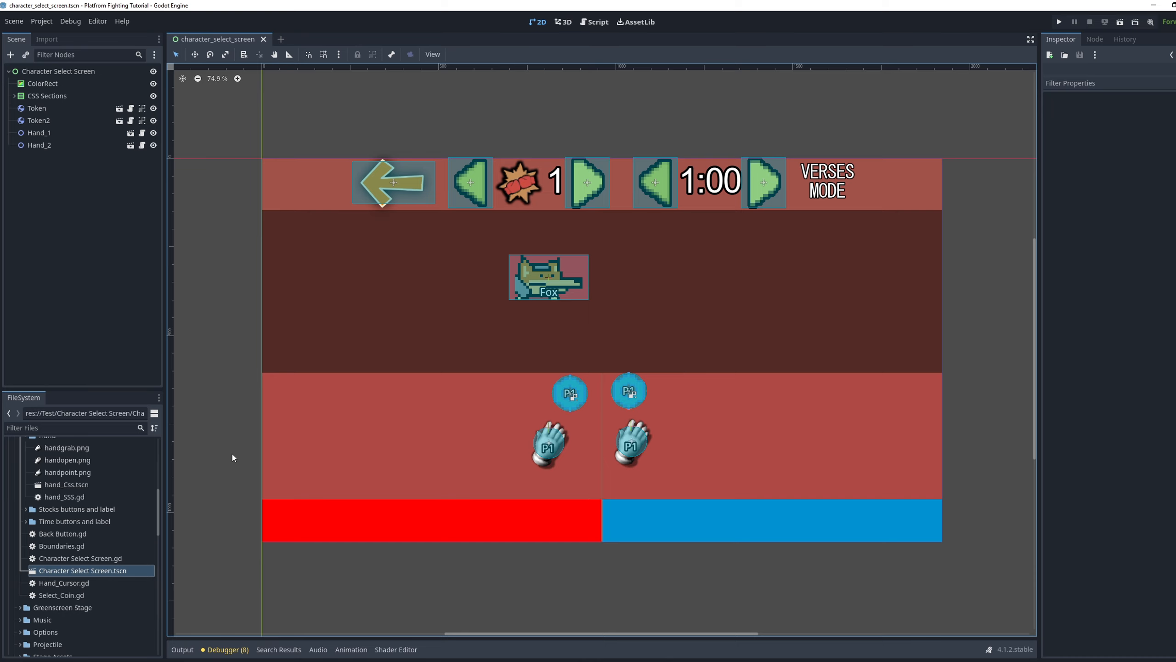
key("F6")
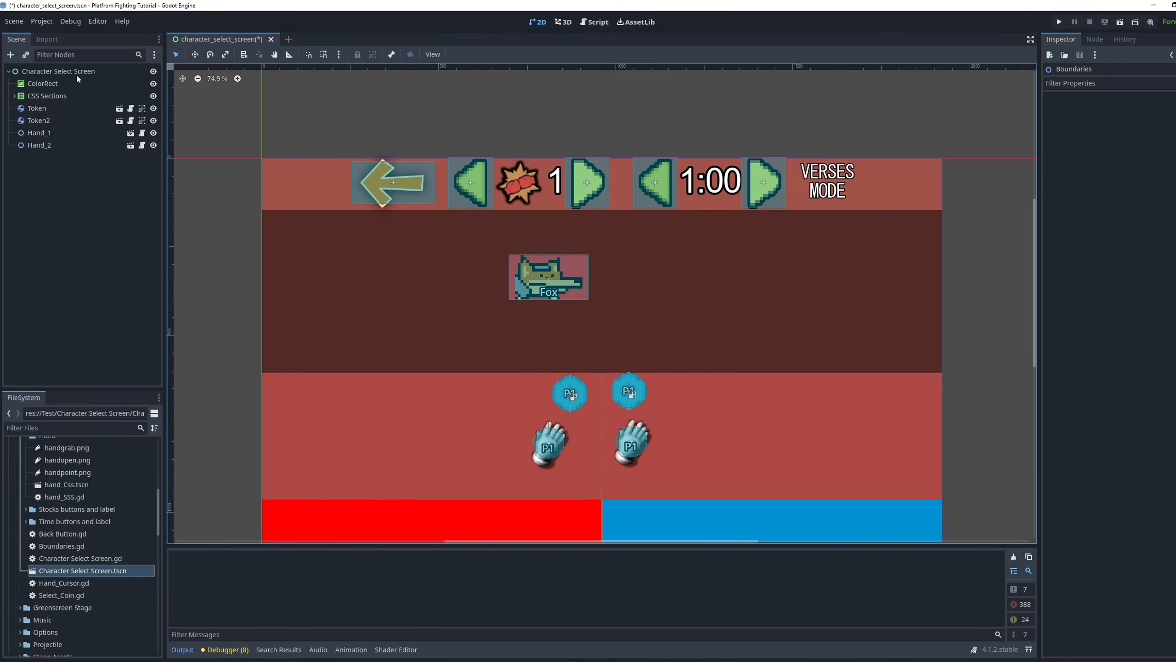
Add a Node2D under the Character Select Screen root and name it Boundaries
left_click(77, 73)
right_click(100, 72)
left_click(114, 81)
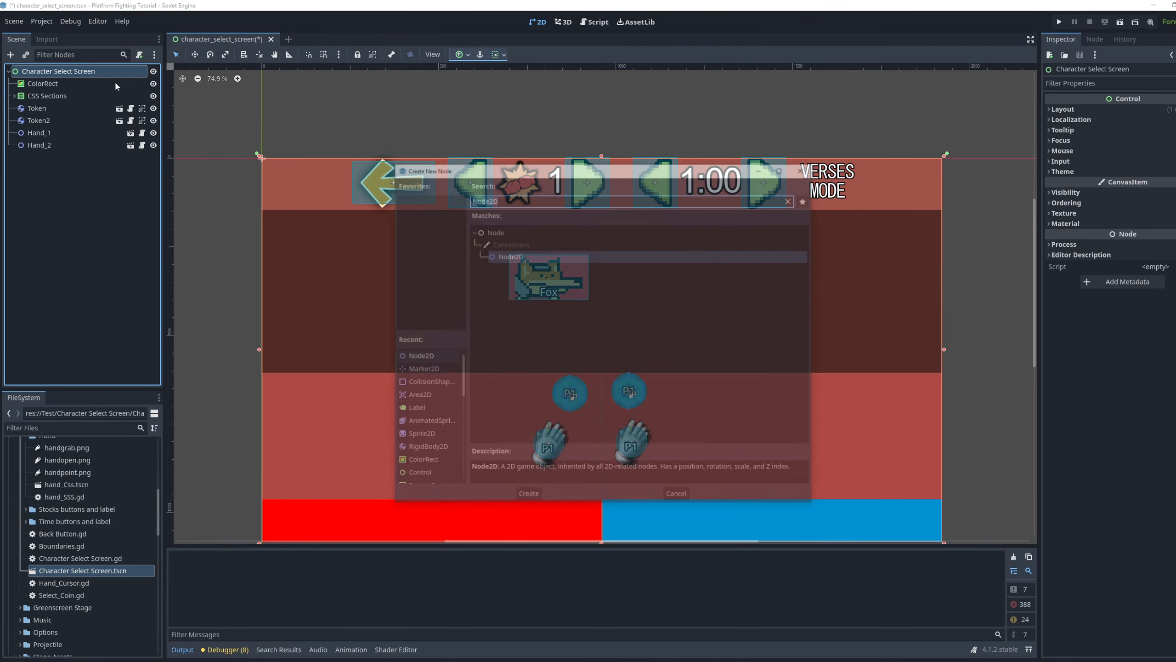
double_click(423, 357)
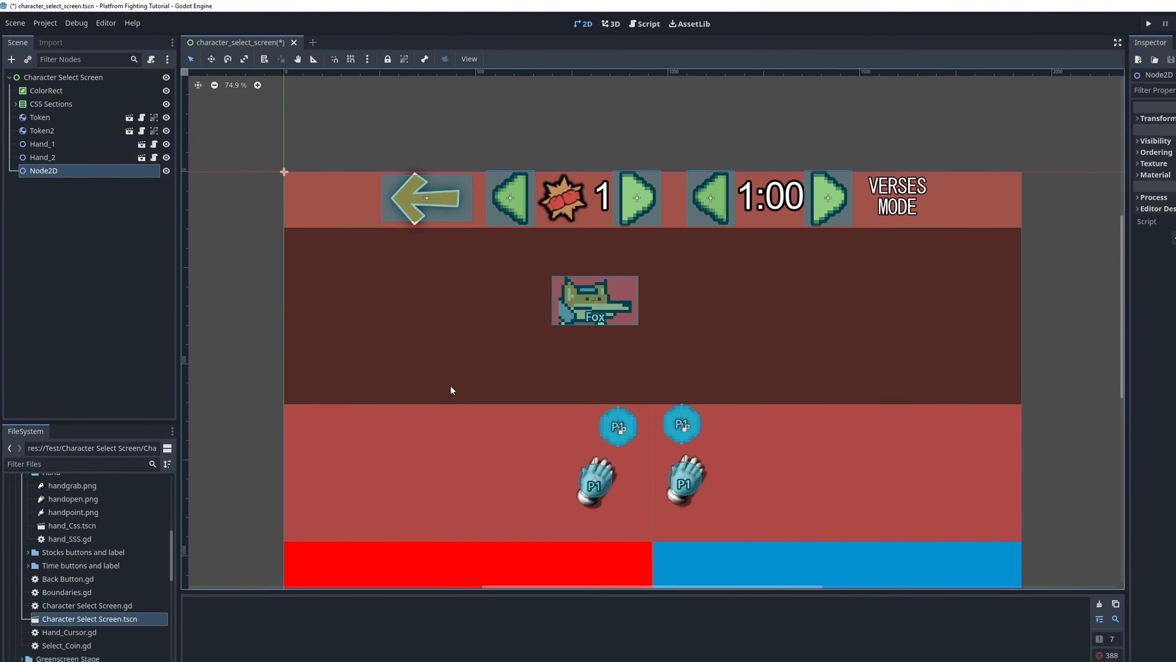
double_click(115, 232)
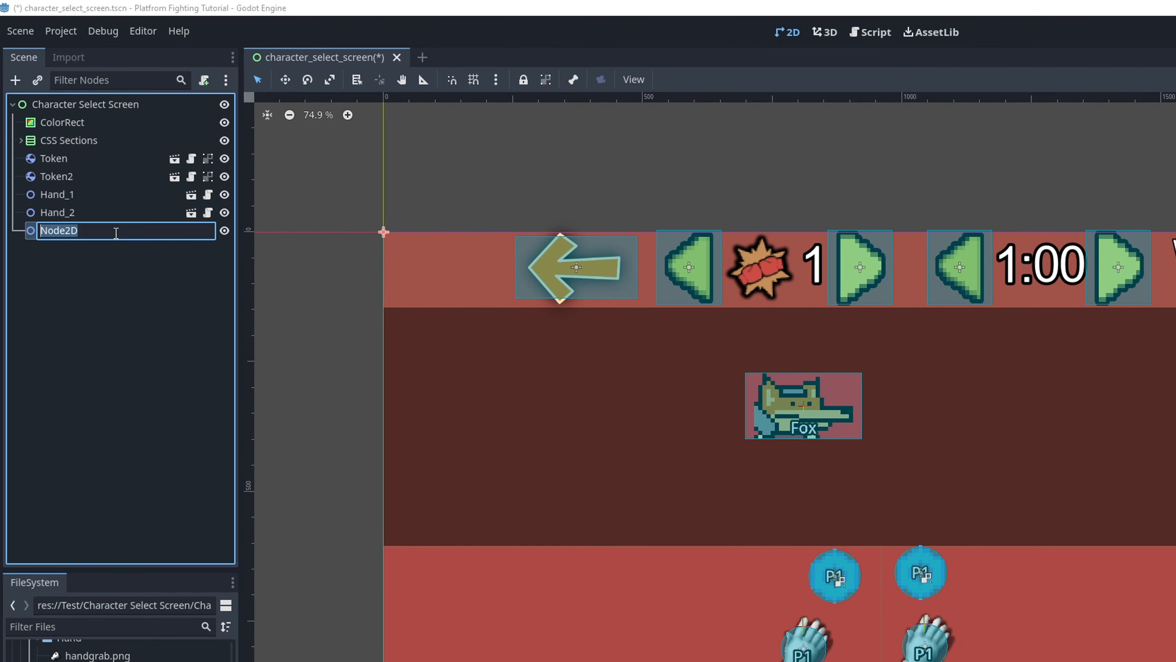
type("Boundaries")
key("Return")
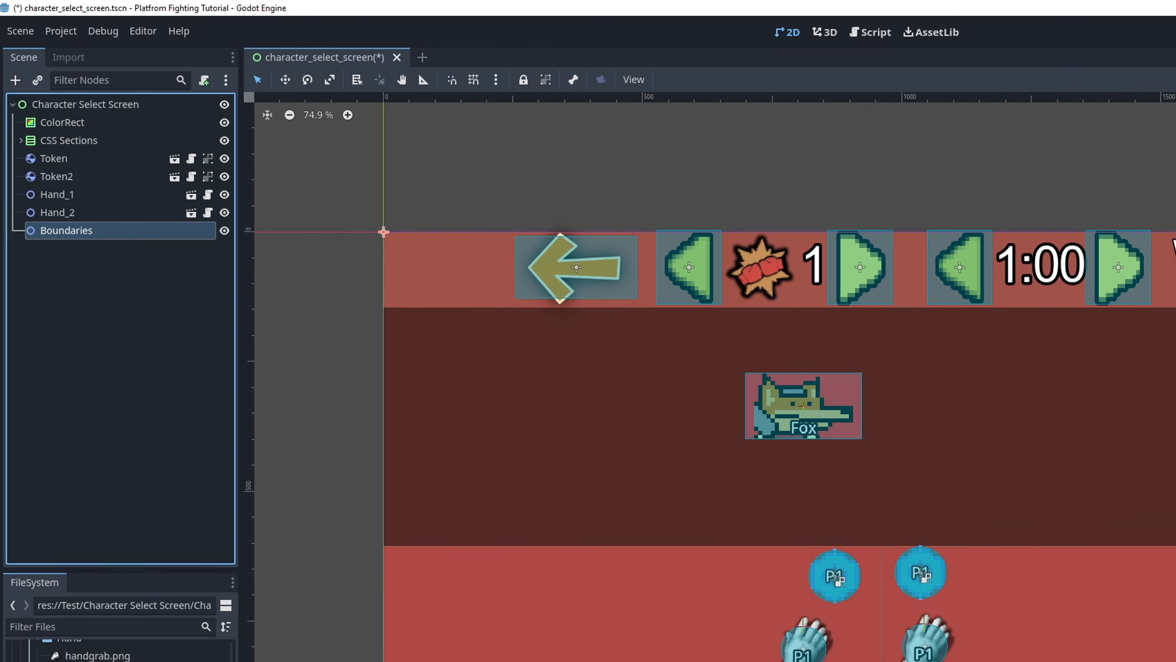
Add an Area2D as a child of Boundaries and name it Top
right_click(128, 230)
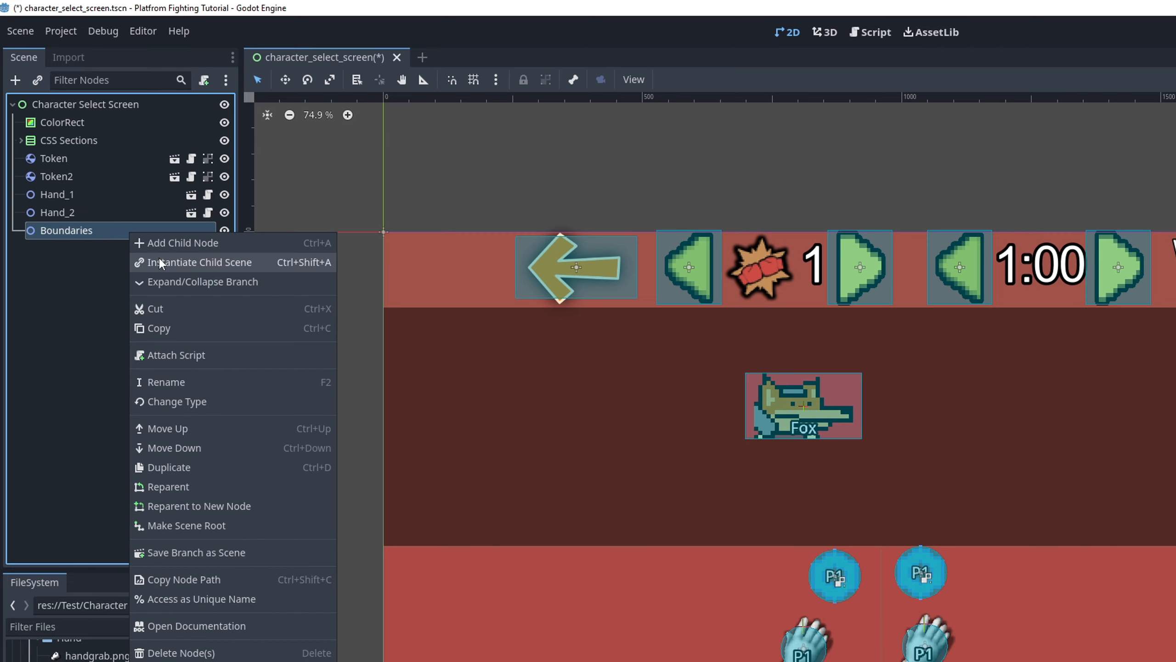
left_click(160, 243)
type("area2d")
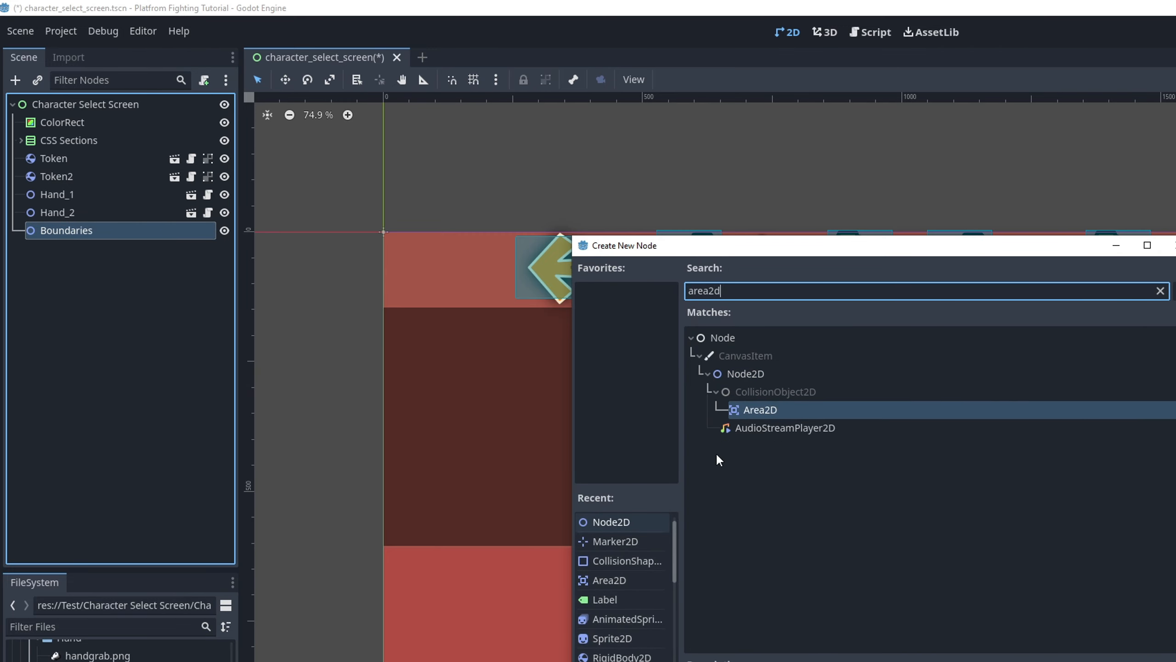
double_click(774, 410)
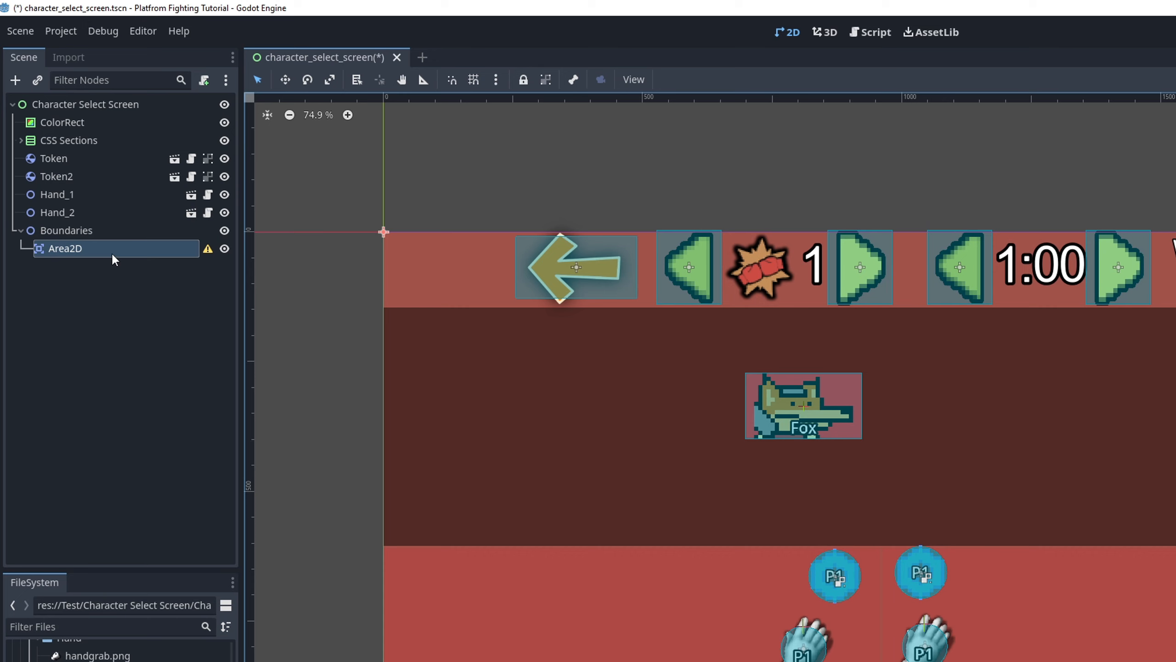
double_click(95, 246)
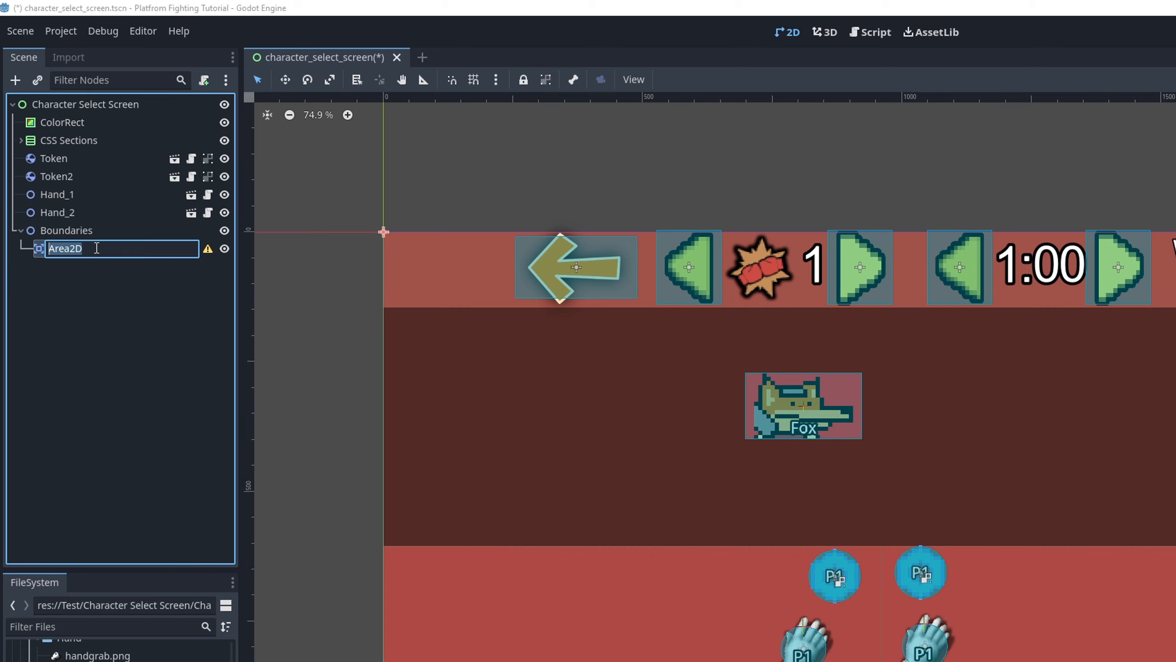
type("Top")
key("Return")
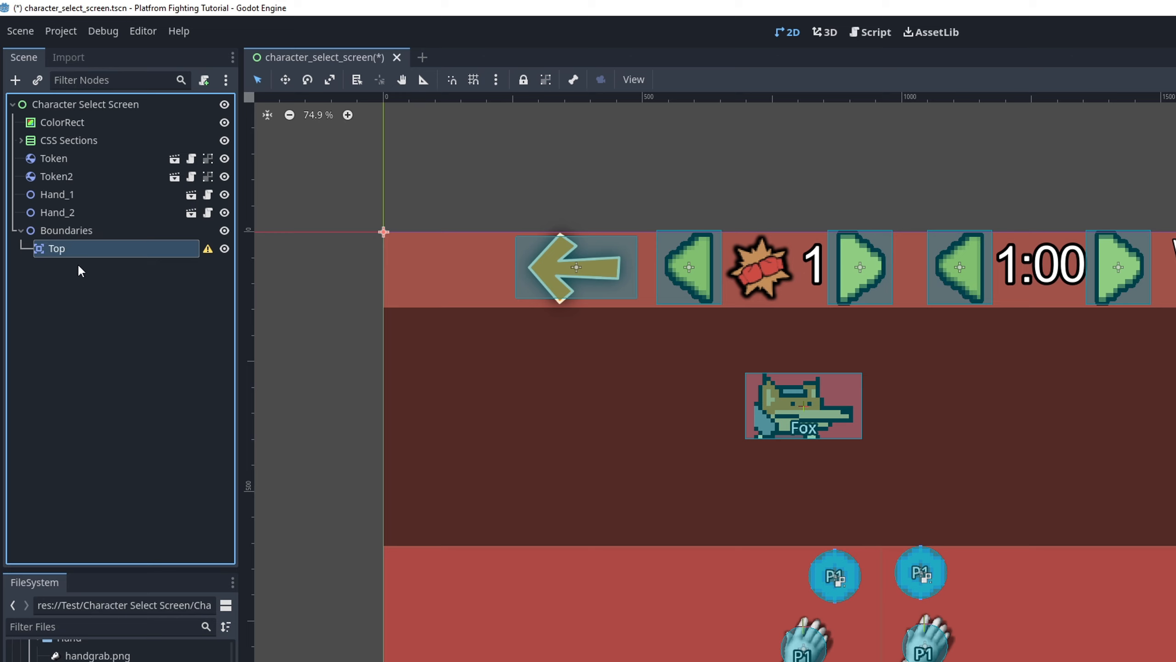
Position the Top area above the screen's upper edge at x 960 px, y -78 px
left_click(286, 79)
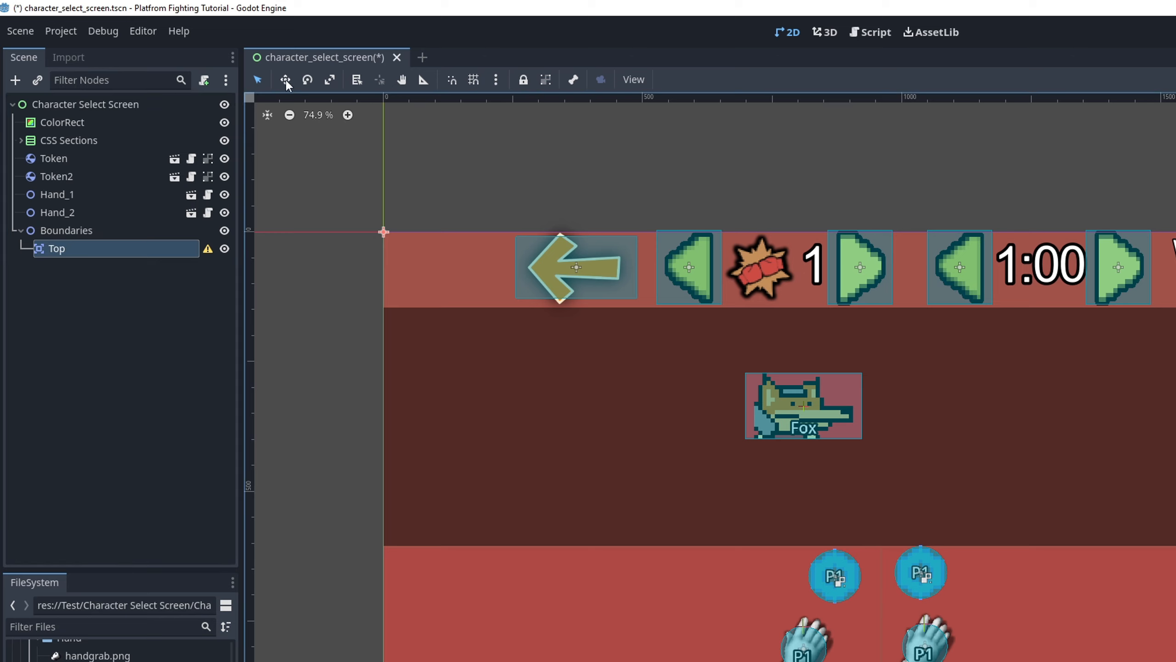
left_click_drag(294, 393, 815, 394)
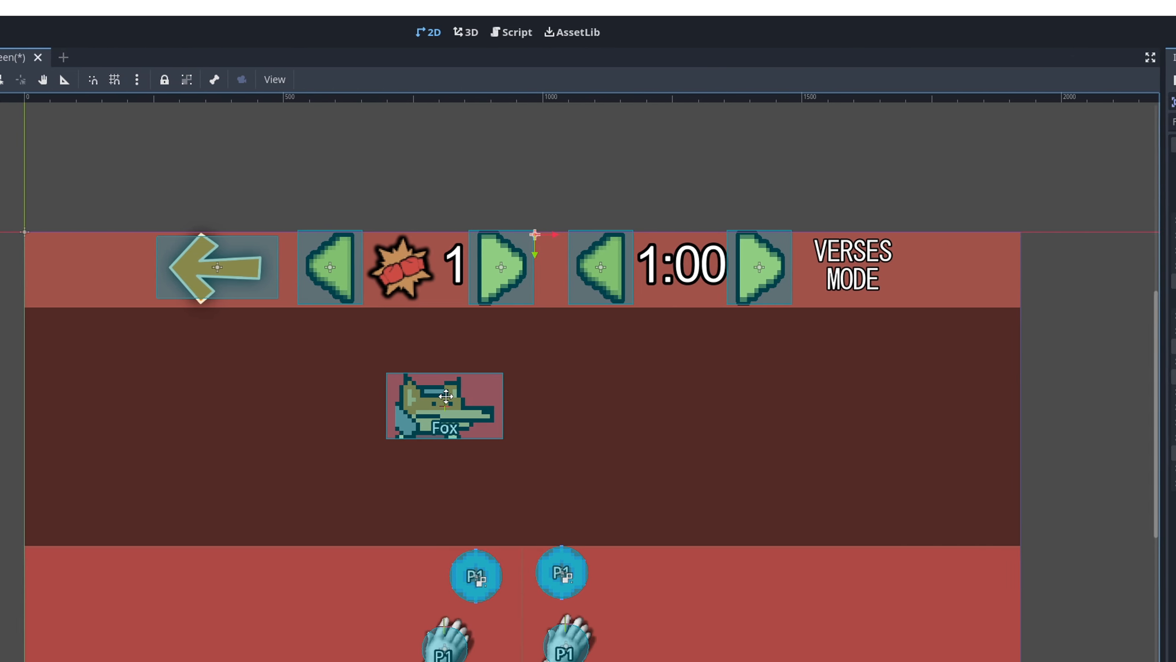
left_click(1160, 361)
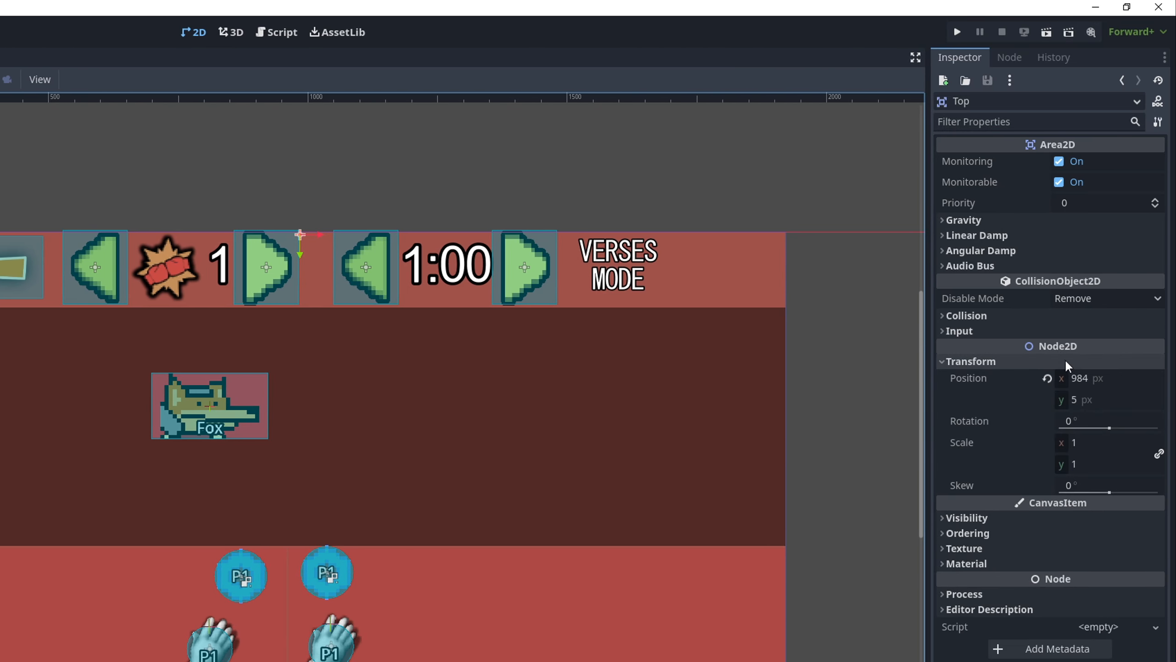
left_click(1111, 381)
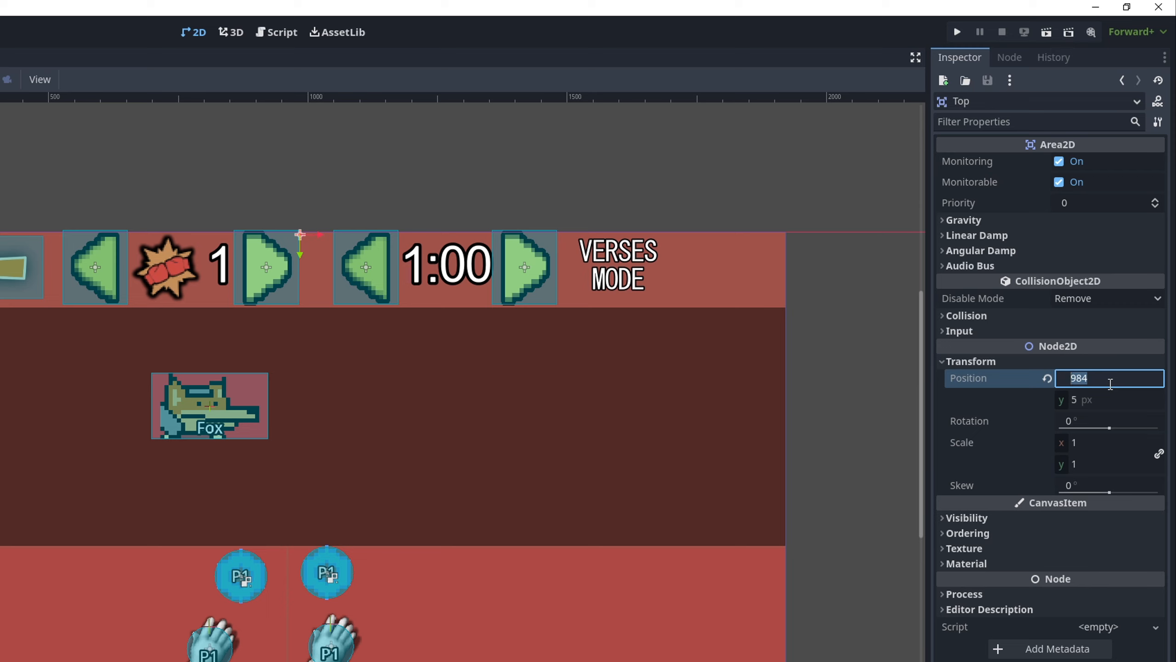
type("960")
key("Tab")
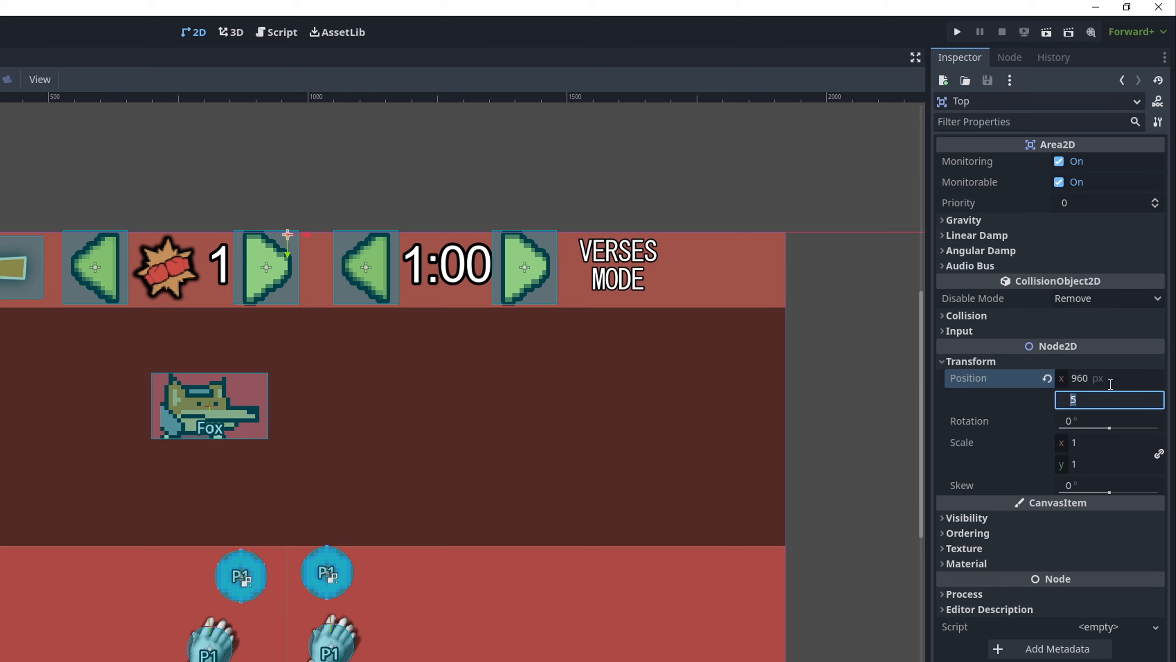
type("-78")
key("Return")
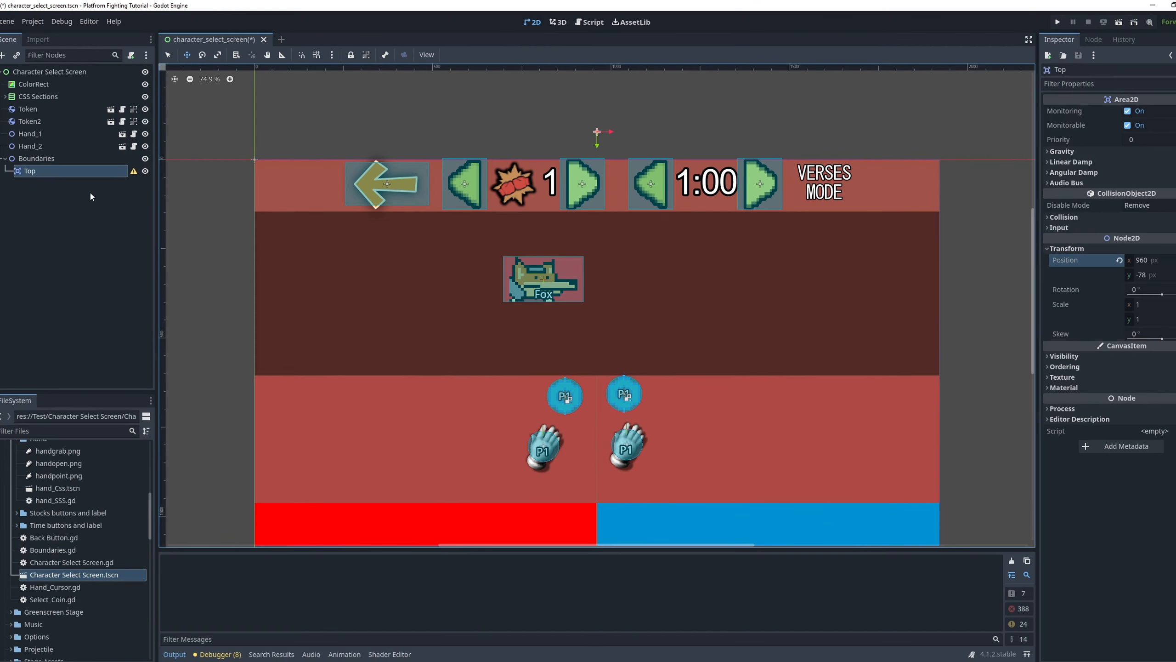
Change the Top area's collision mask from layer 1 to layer 20
left_click(77, 198)
left_click(91, 172)
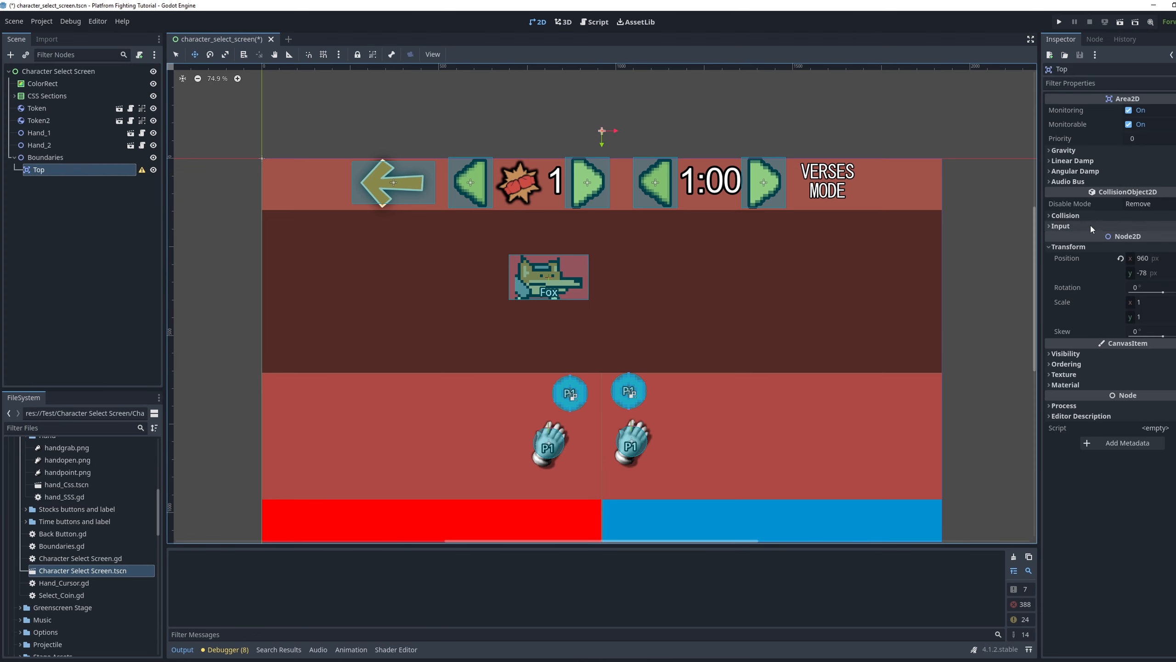
left_click(1080, 215)
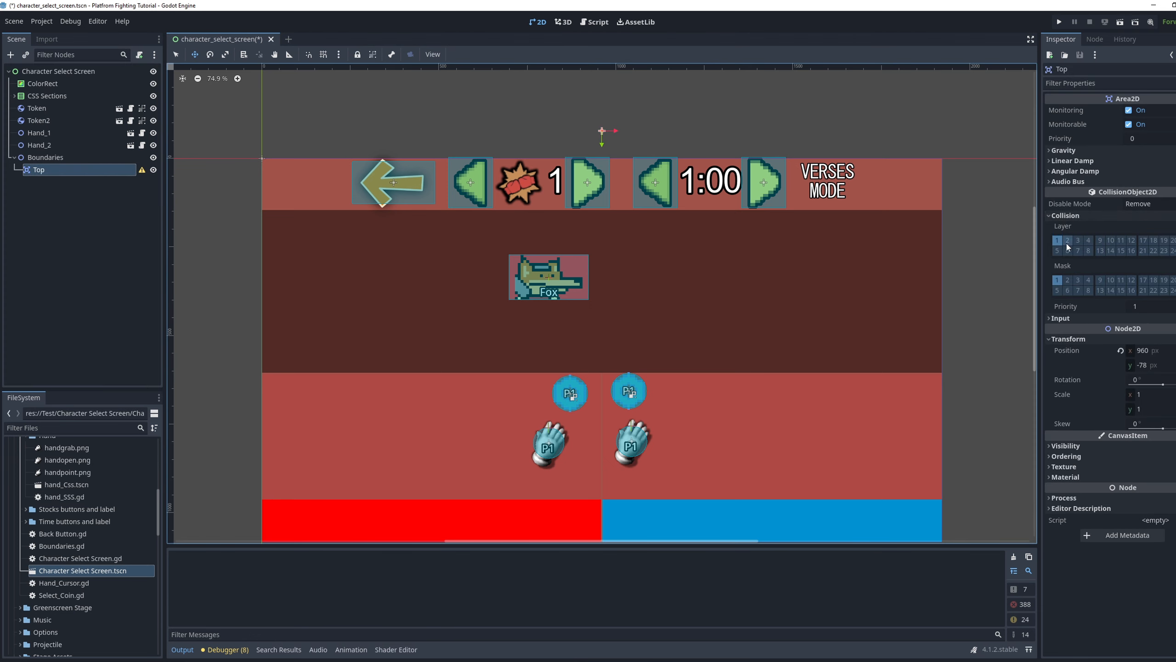
left_click(1058, 280)
left_click(1174, 280)
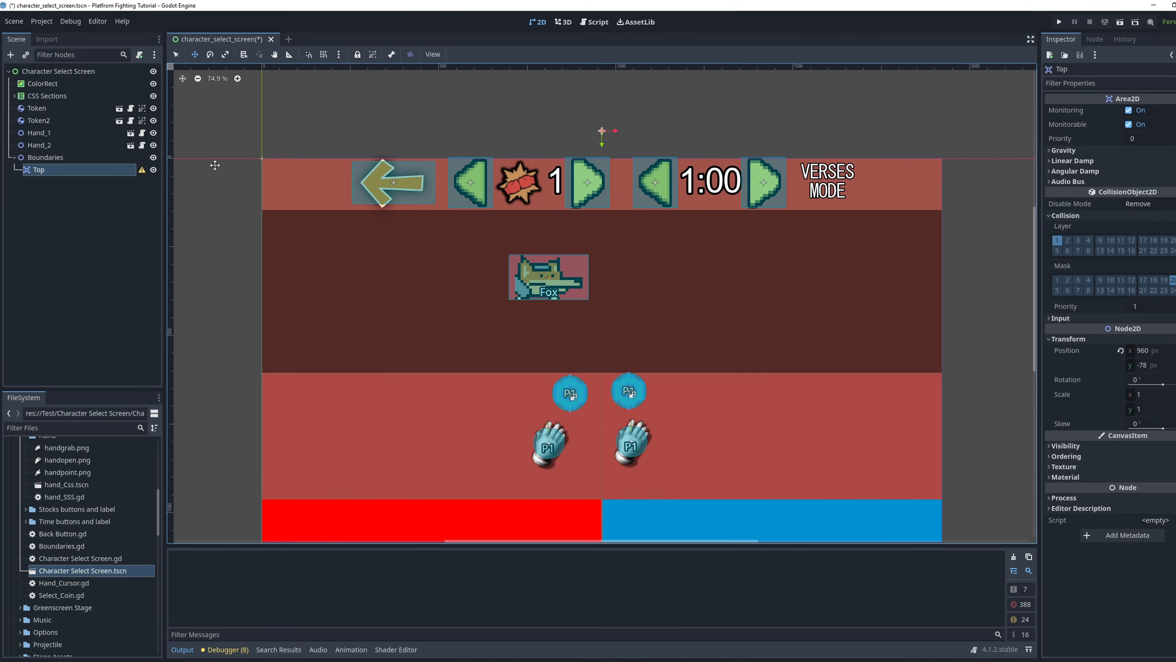
Add a CollisionShape2D as a child of the Top area and give it a new RectangleShape2D
right_click(54, 175)
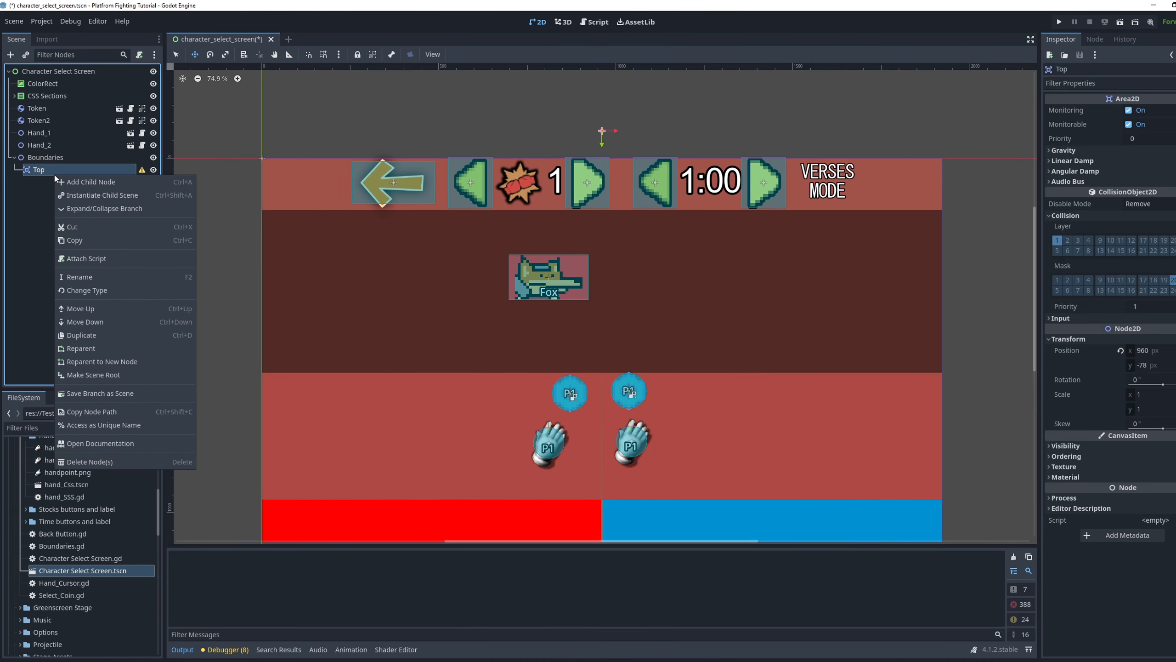
left_click(72, 184)
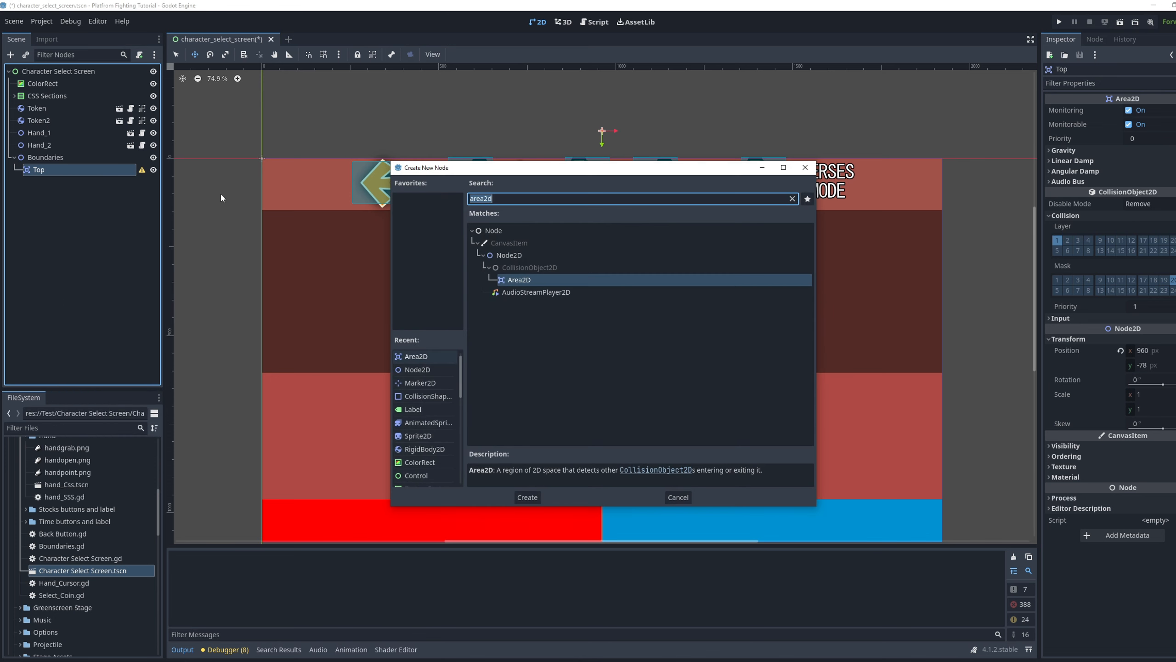
type("colli")
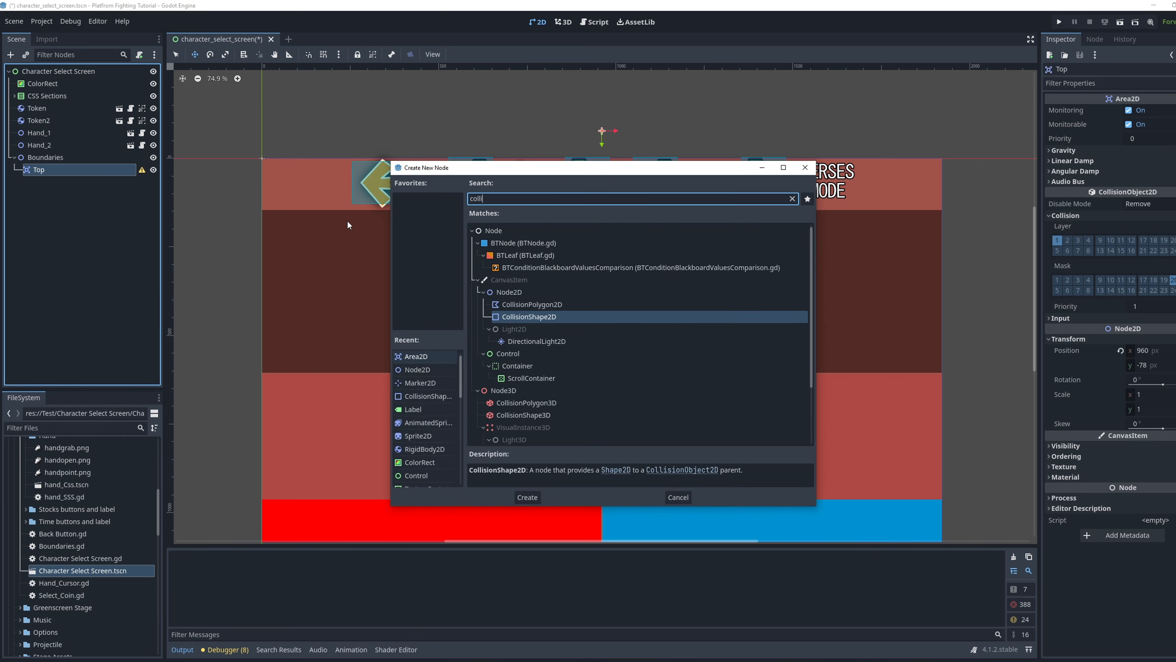
double_click(600, 315)
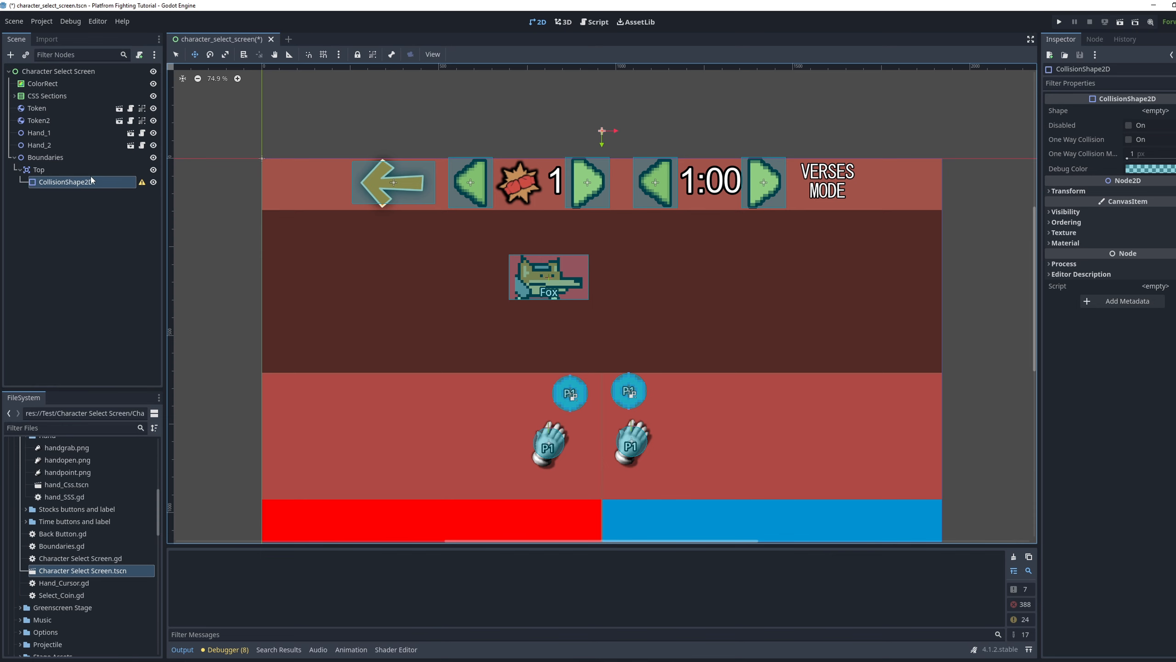
left_click(1164, 111)
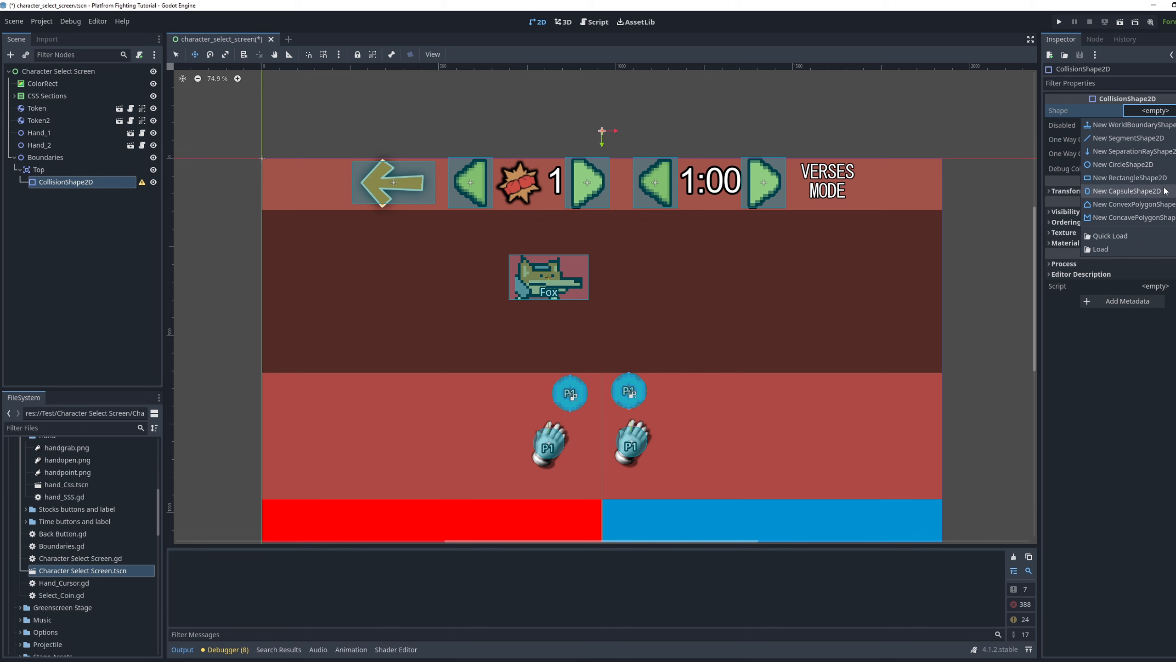
left_click(1153, 178)
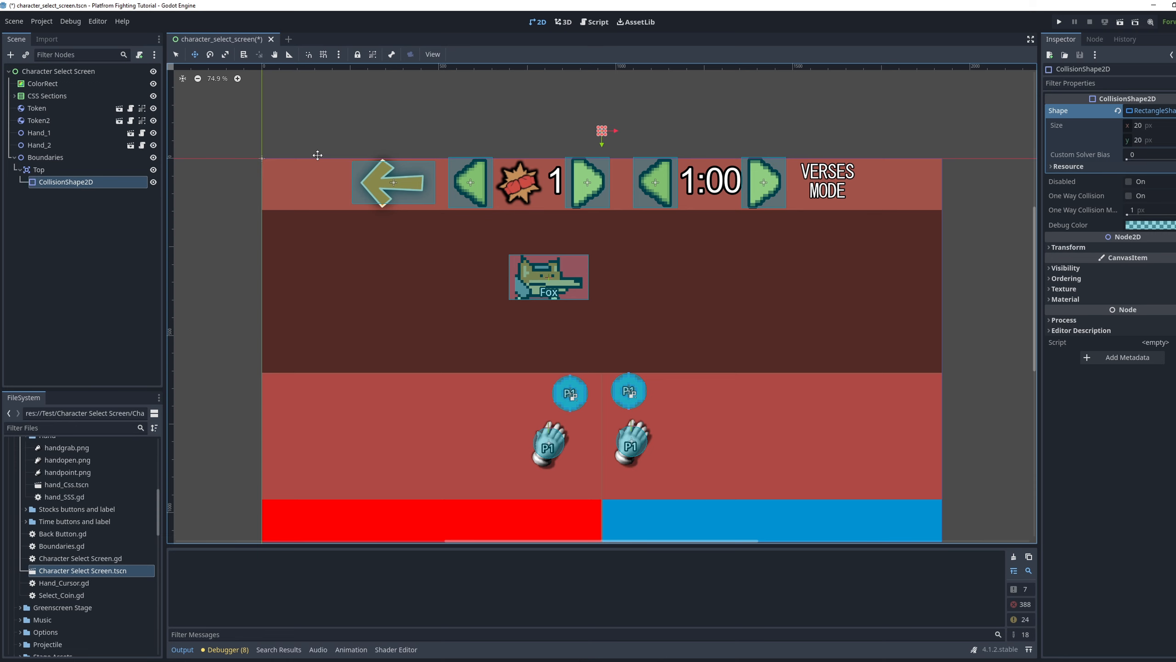
Set the Top area's rectangle collision shape size to 1920 px by 60 px
left_click(1149, 128)
type("1920")
key("Return")
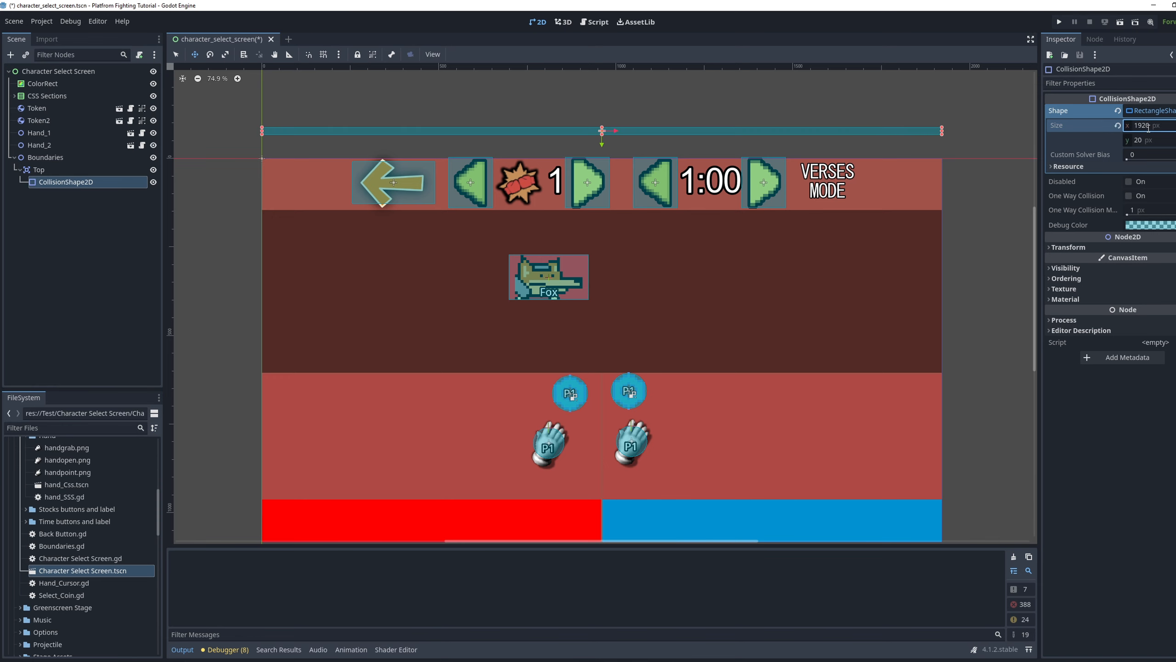
left_click(1167, 137)
type("60")
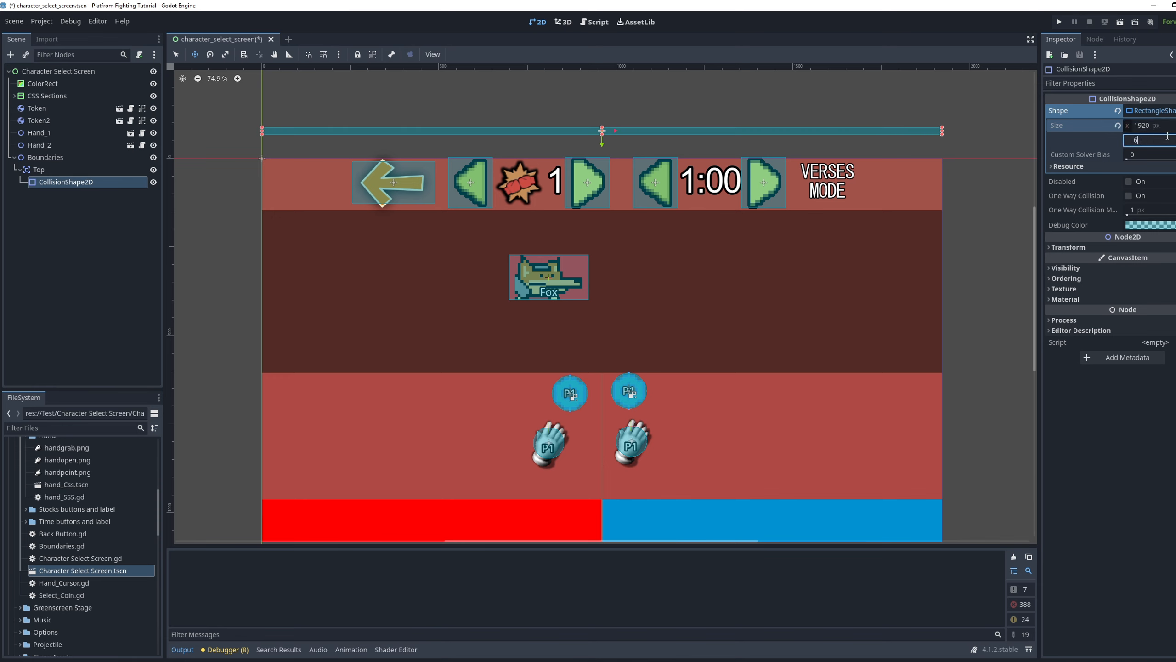
key("Return")
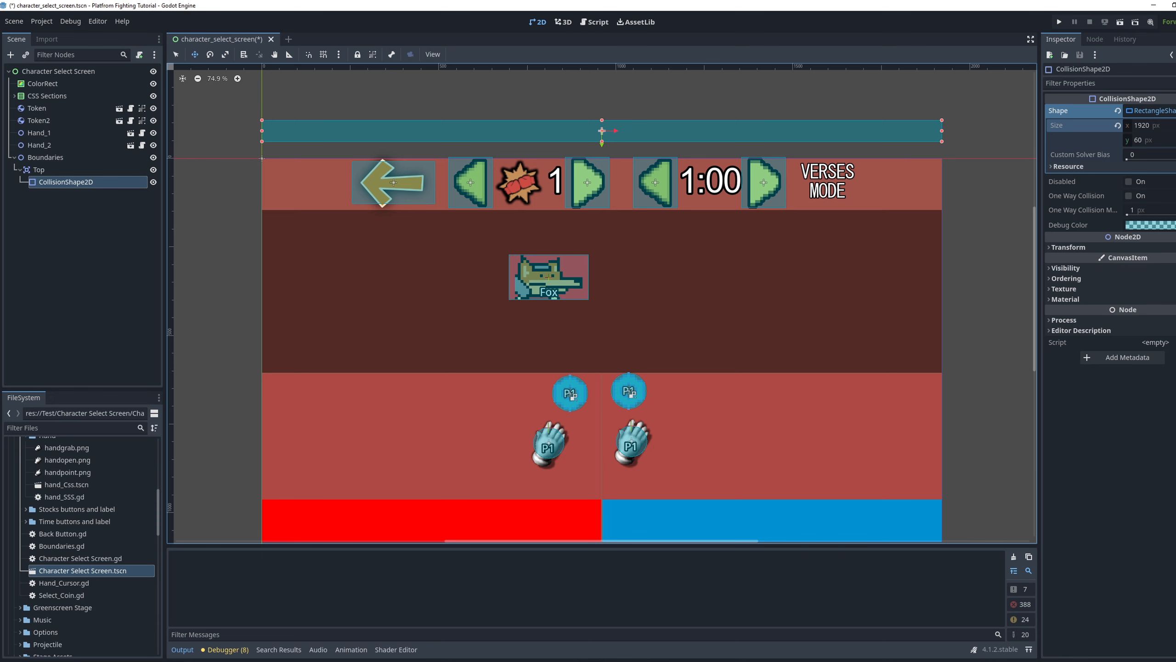
Duplicate the Top area with its collision shape and rename the copy Bottom
left_click(51, 253)
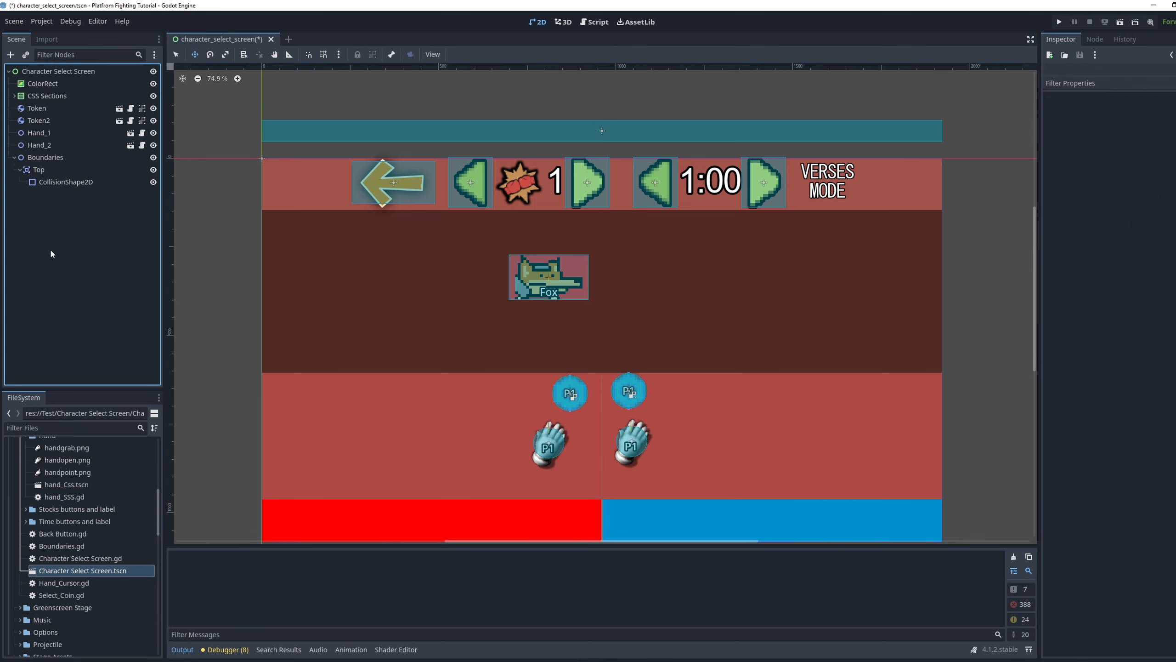
left_click(52, 170)
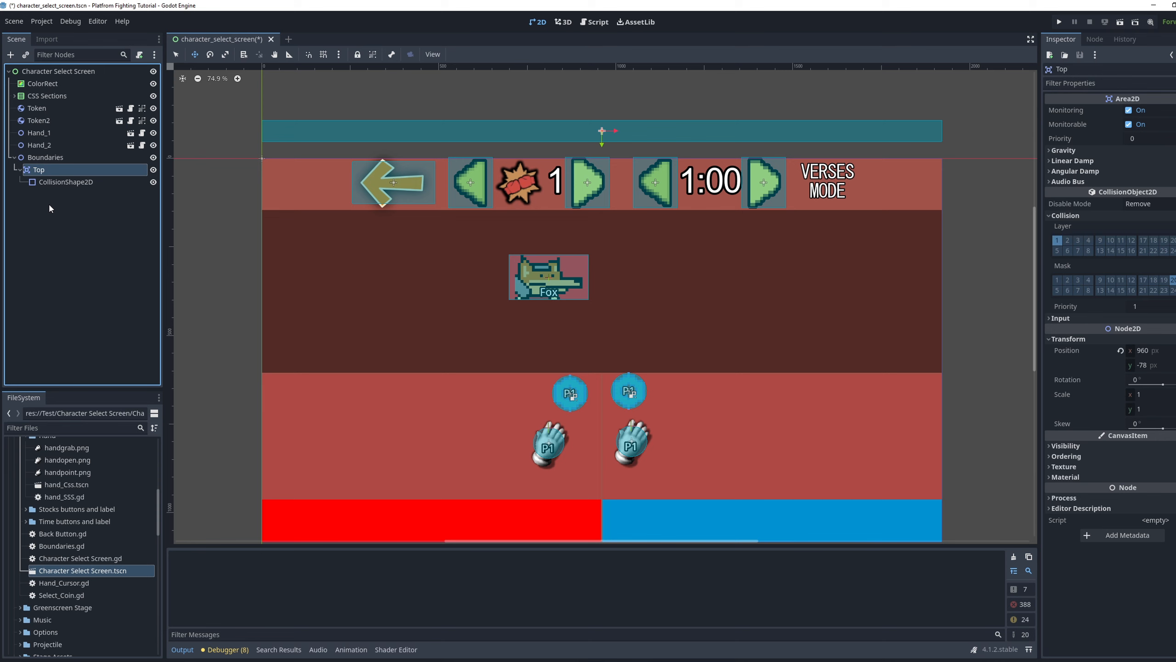
key("ctrl+d")
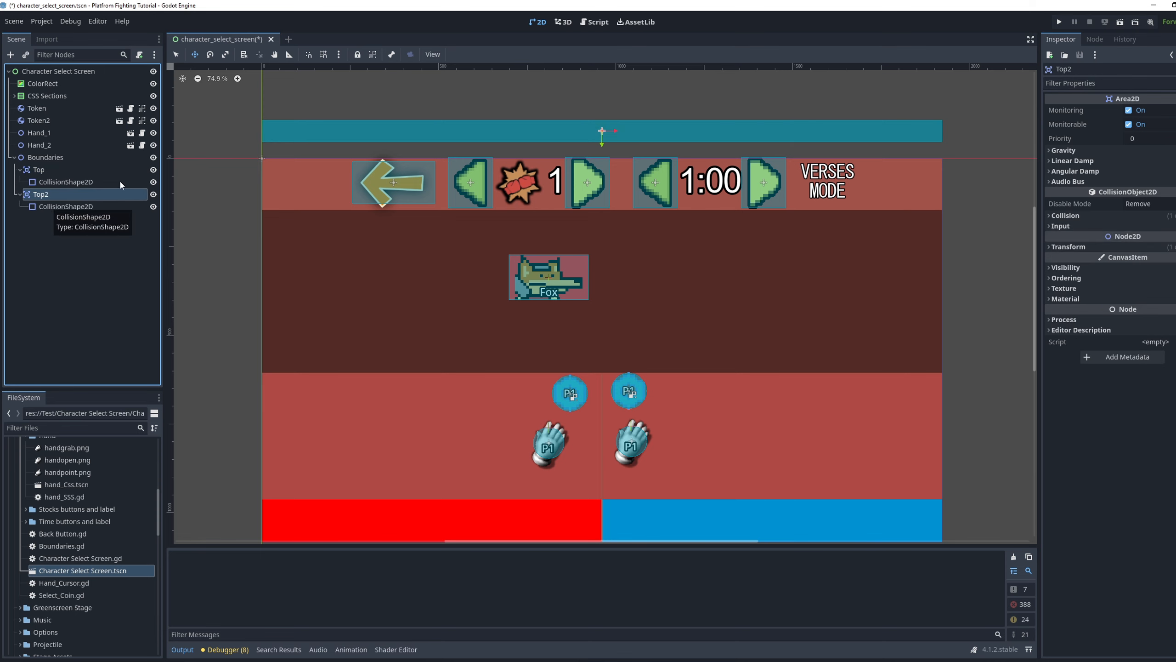
double_click(52, 195)
key("BackSpace")
key("BackSpace")
key("BackSpace")
key("BackSpace")
type("Bottom")
key("Return")
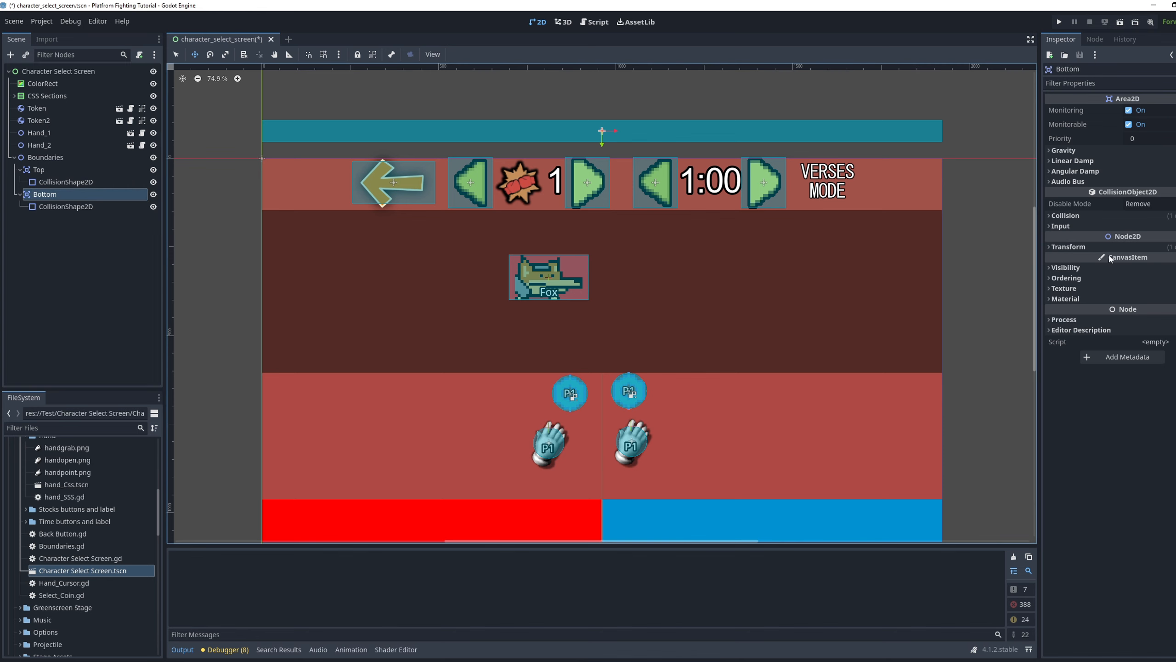
Move the Bottom area below the screen's lower edge by setting its y position to 1113 px
left_click(1080, 247)
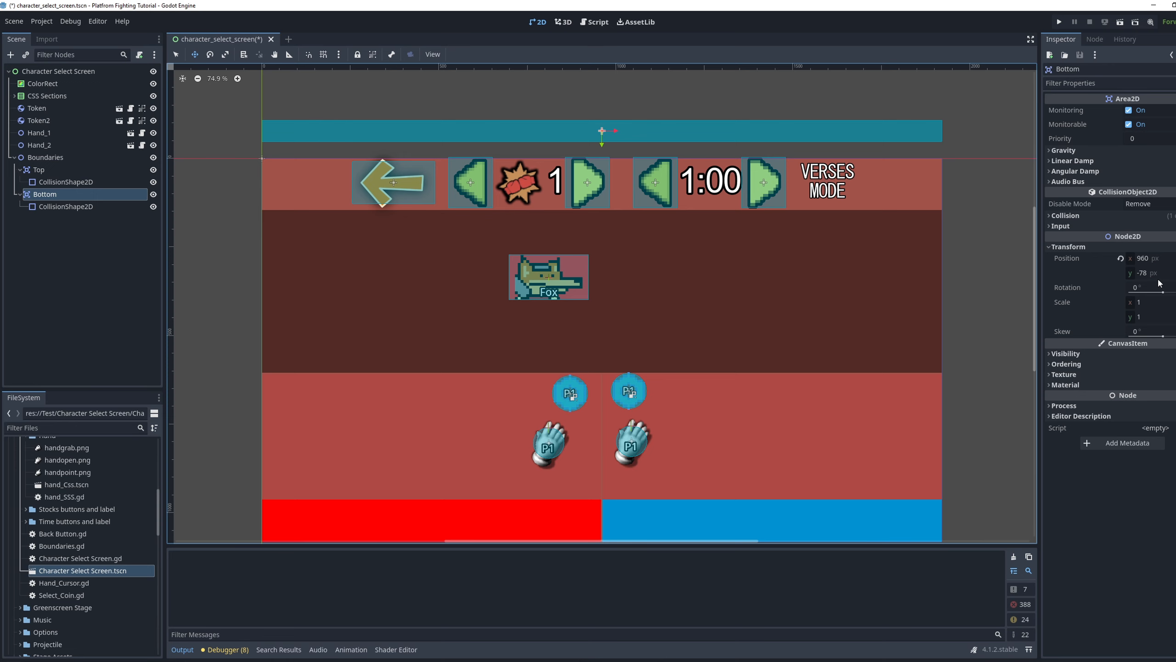
left_click(1159, 278)
type("1113")
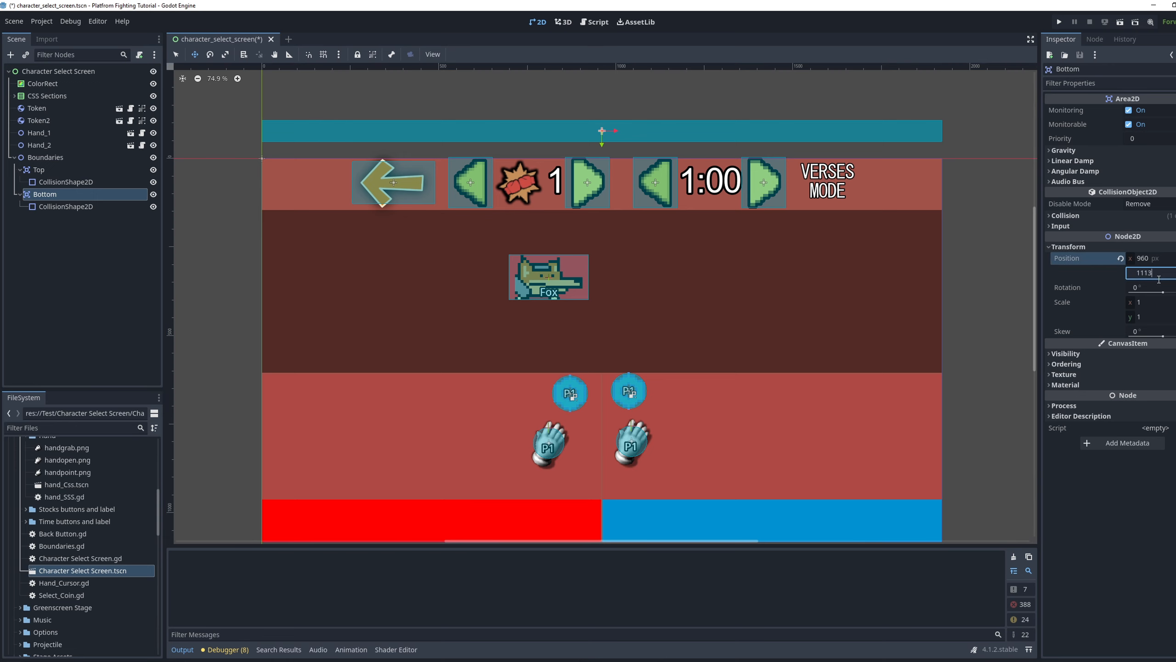
key("Return")
mouse_move(891, 311)
middle_mouse_down()
mouse_move(872, 211)
mouse_move(900, 292)
mouse_move(891, 296)
middle_mouse_up()
scroll(905, 257, "down", 1)
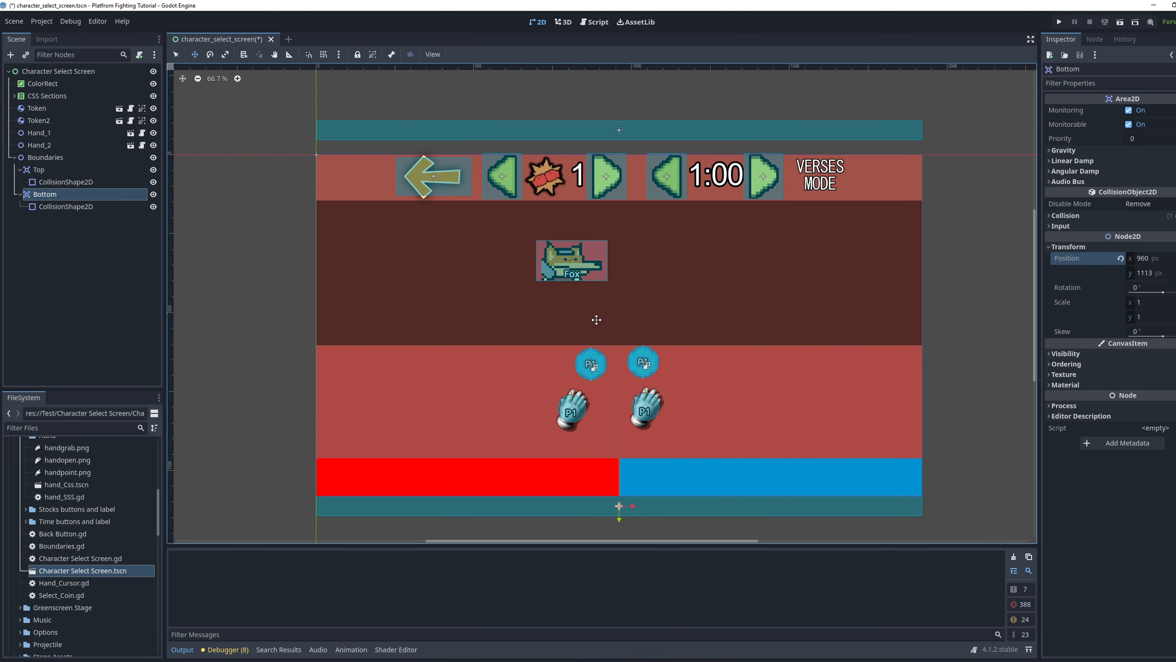
Duplicate the Bottom area with its collision shape and rename the copy Right
left_click(137, 253)
left_click(66, 195)
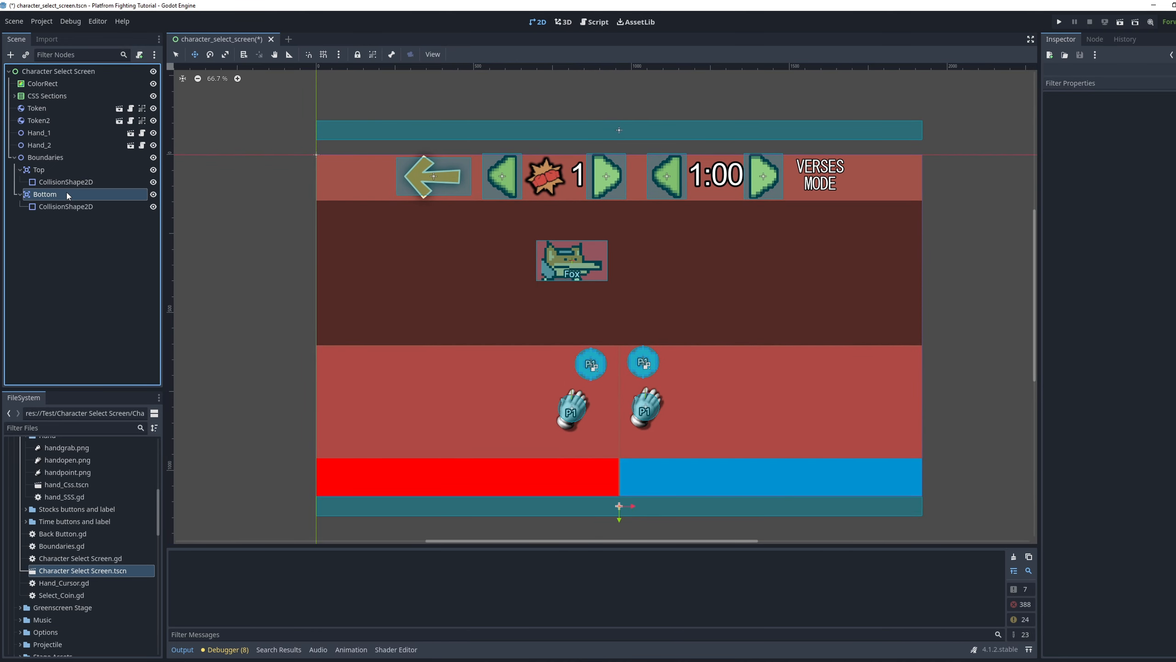
key("ctrl+d")
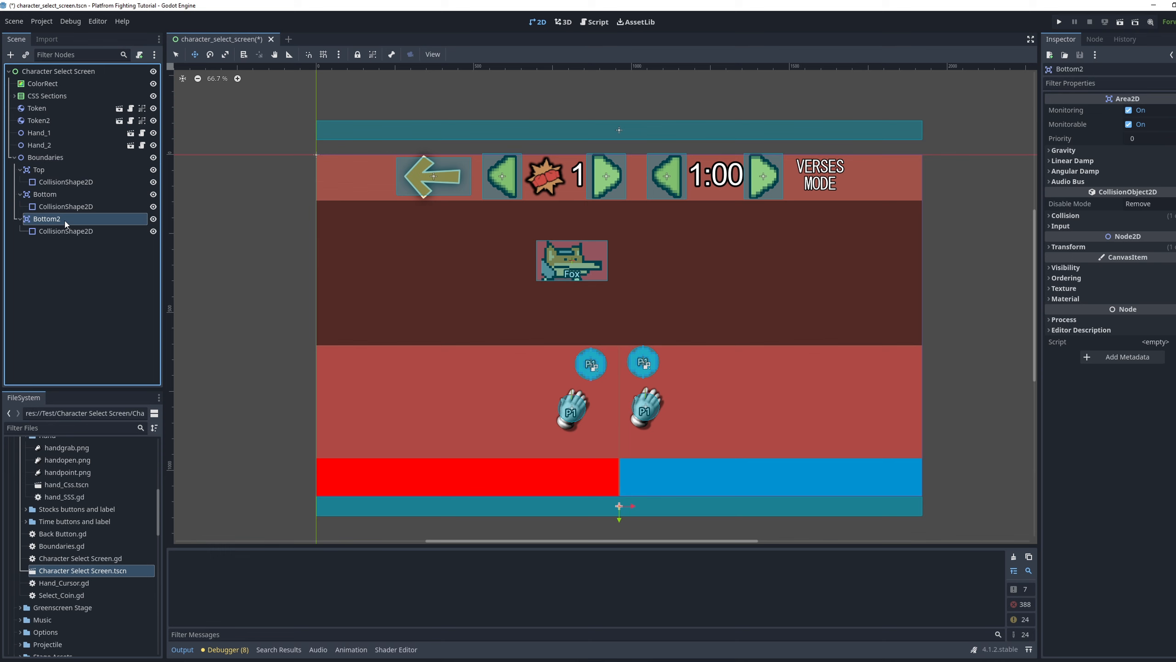
double_click(66, 220)
type("Right")
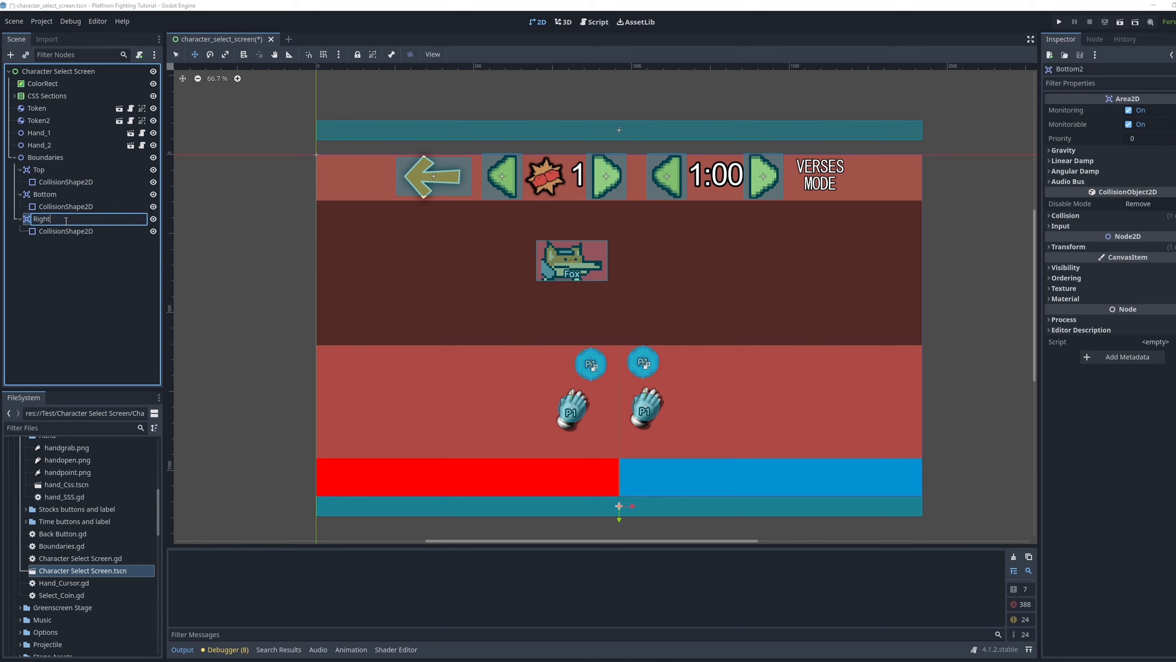
key("Return")
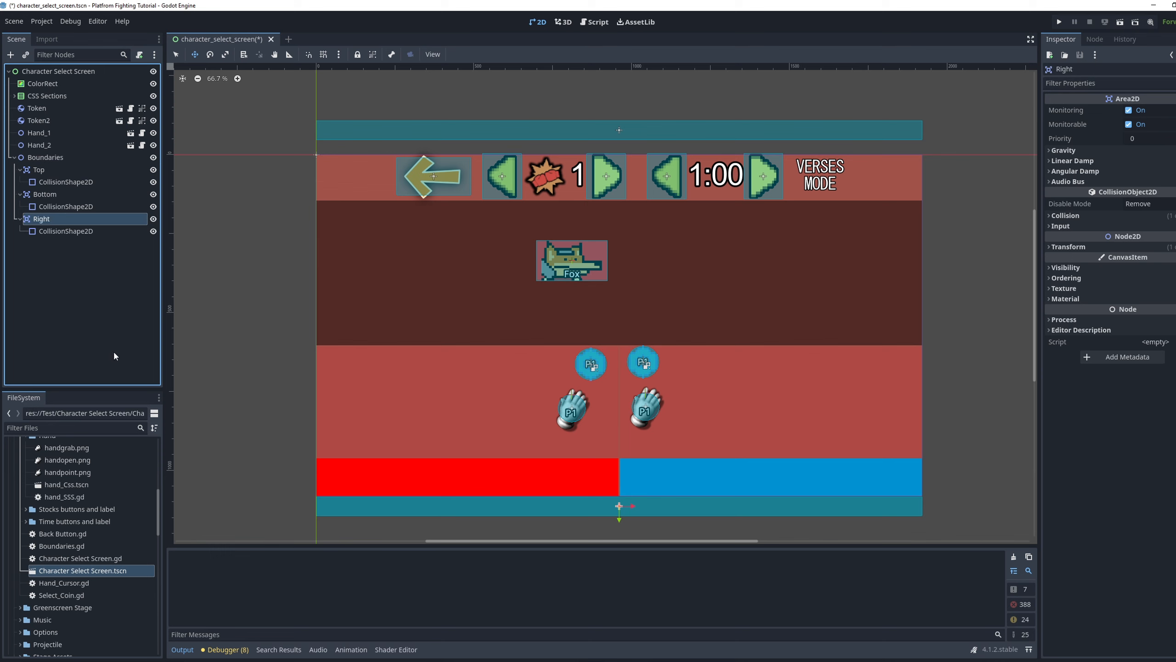
Set the Right area's position to x 1951 px, y 540 px
left_click(77, 217)
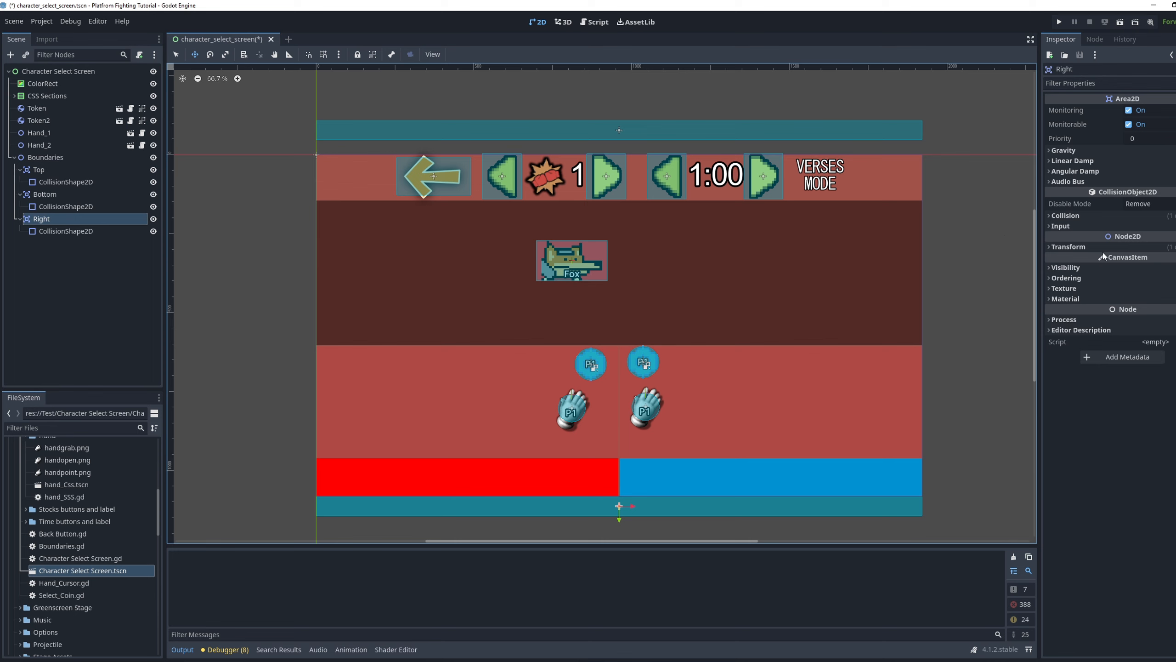
left_click(1104, 246)
left_click(1152, 258)
type("195")
key("Return")
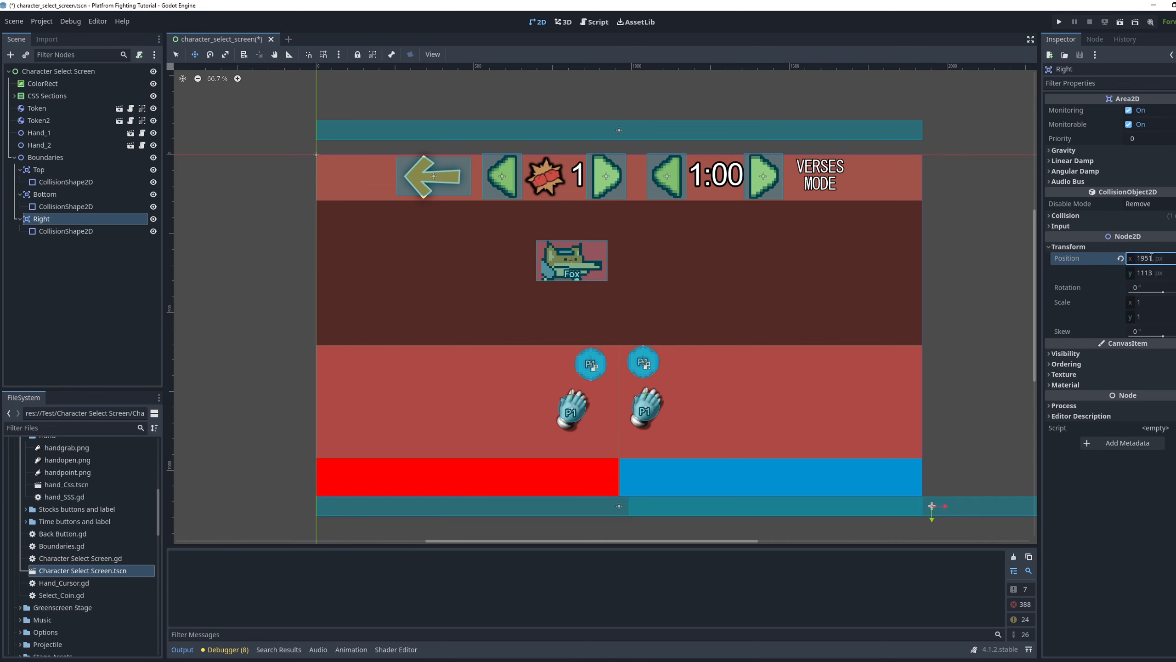
left_click(1172, 272)
type("540")
key("Return")
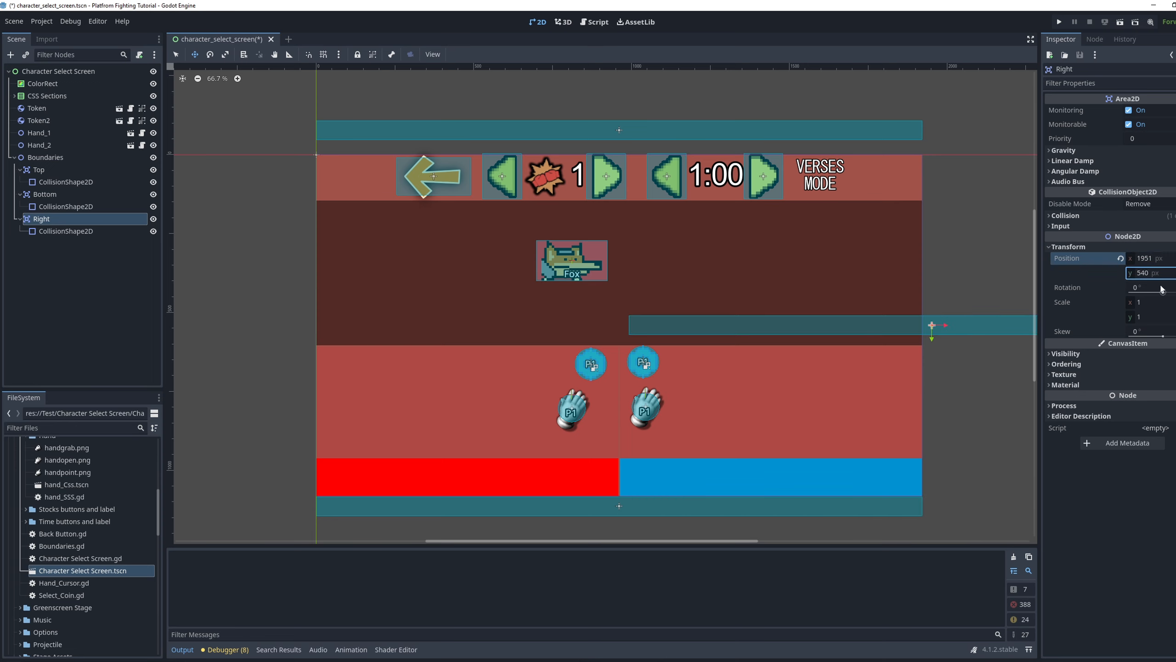
Rotate the Right area by 90° so it runs vertically along the screen's right edge
left_click(1161, 286)
type("90")
key("Return")
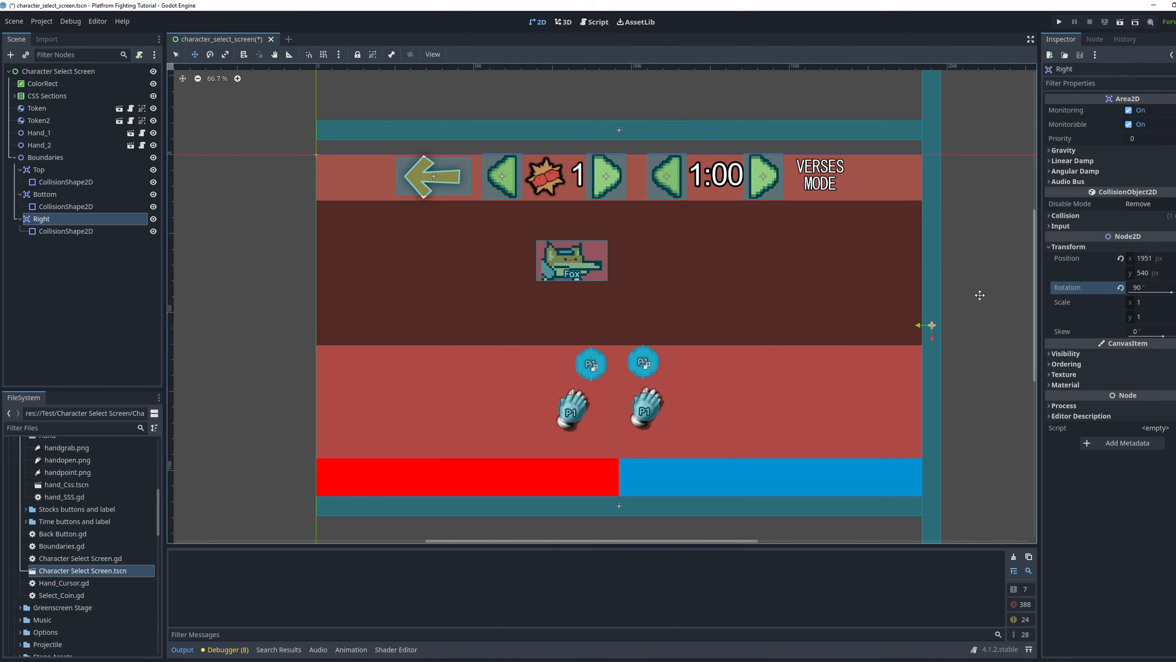
left_click_drag(984, 310, 985, 311)
key("ctrl+z")
scroll(884, 333, "down", 3)
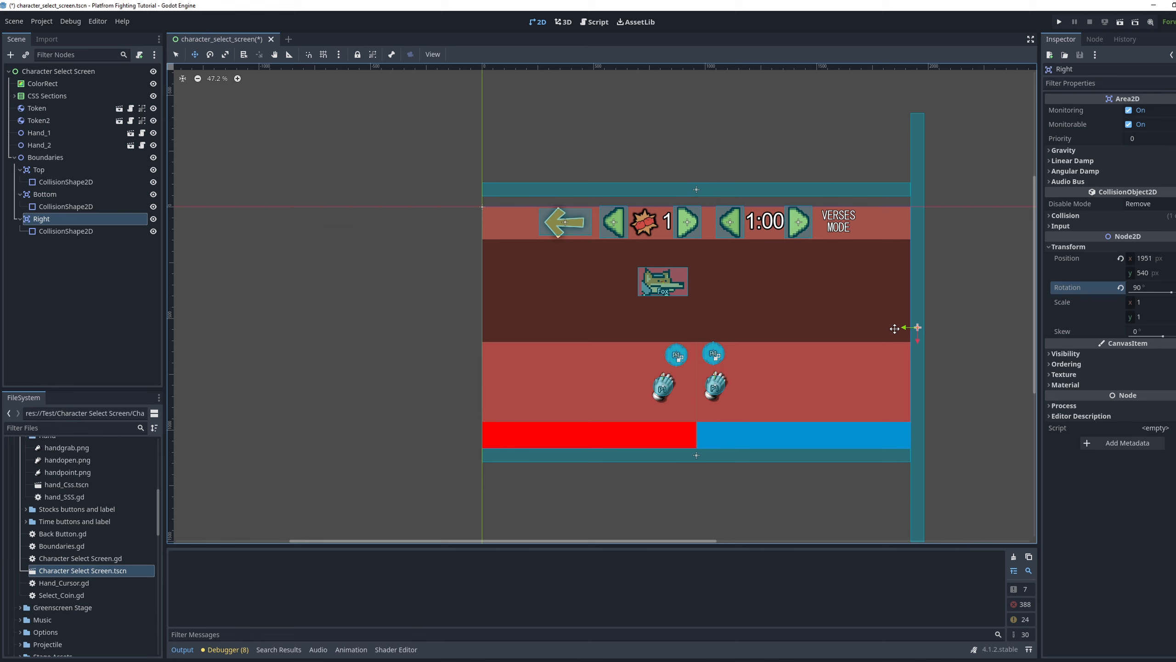
middle_click_drag(984, 321, 892, 271)
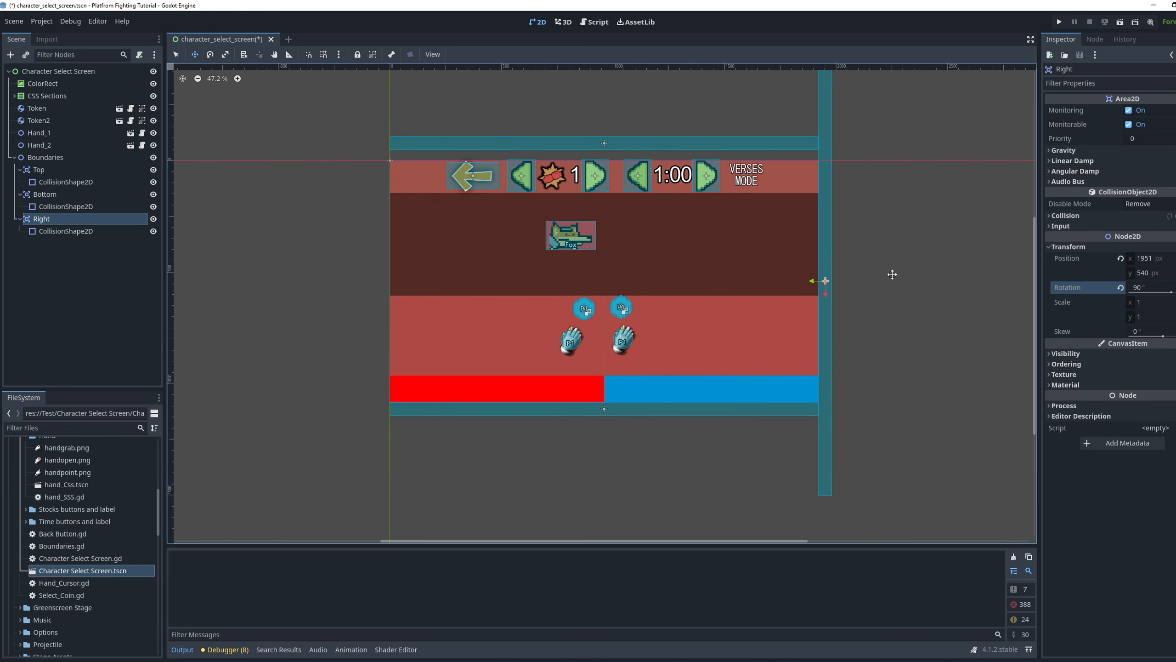
scroll(893, 271, "up", 1)
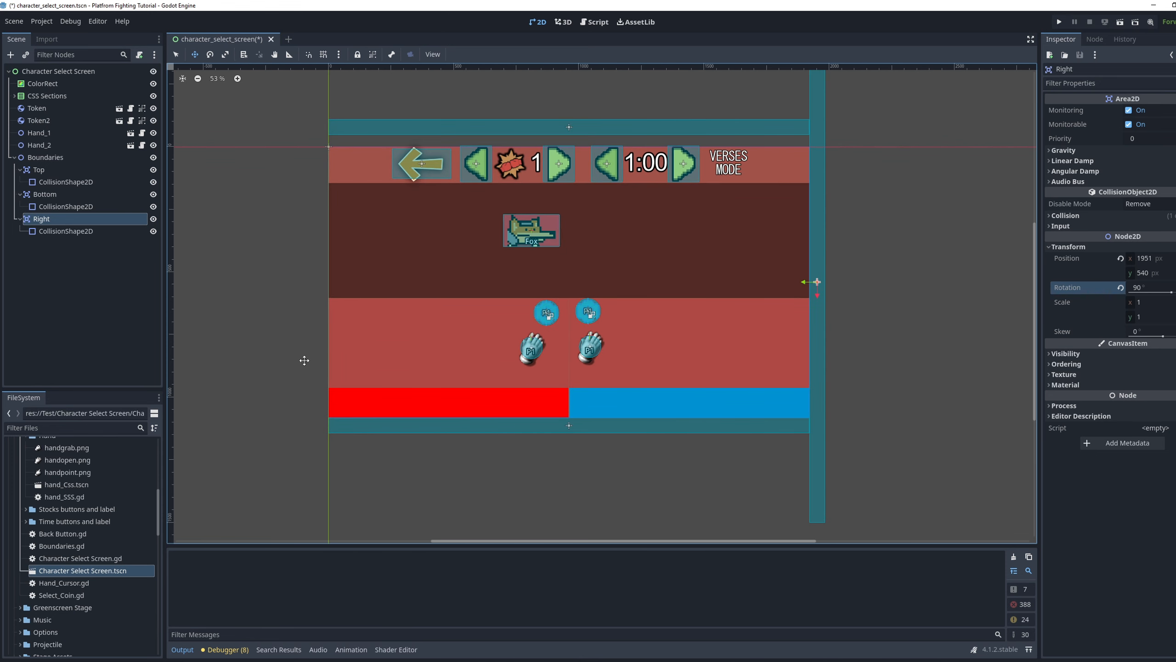
Duplicate the Right area with its collision shape and rename the copy Left
left_click(55, 209)
left_click(56, 221)
key("ctrl+d")
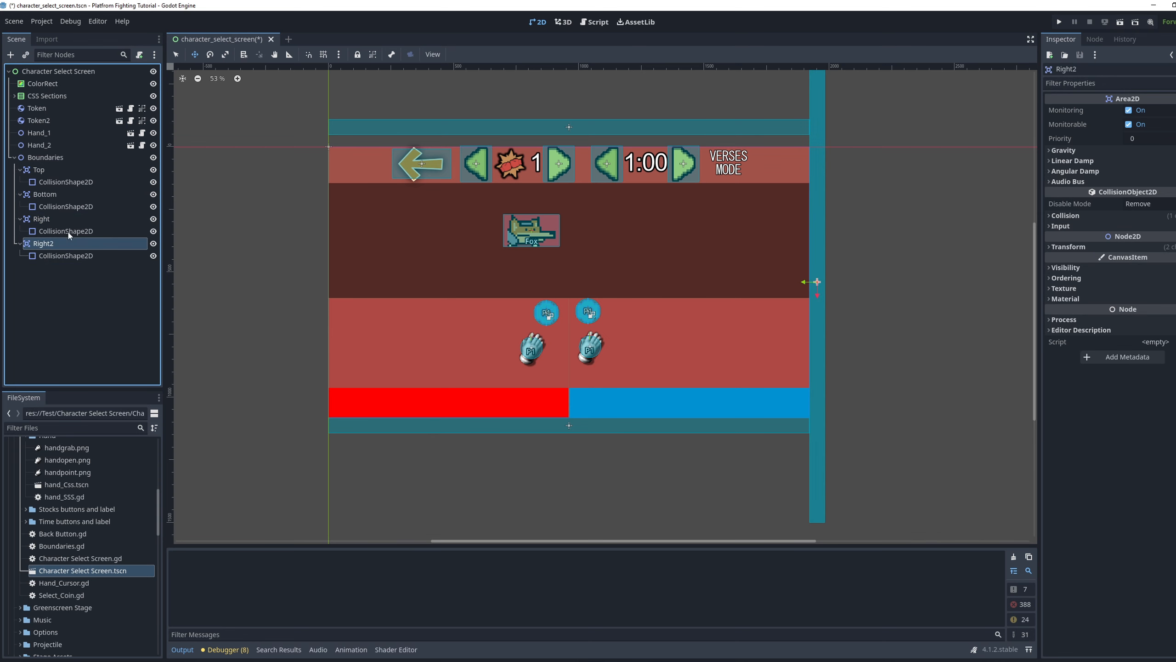
double_click(84, 246)
type("Left")
key("Return")
double_click(87, 245)
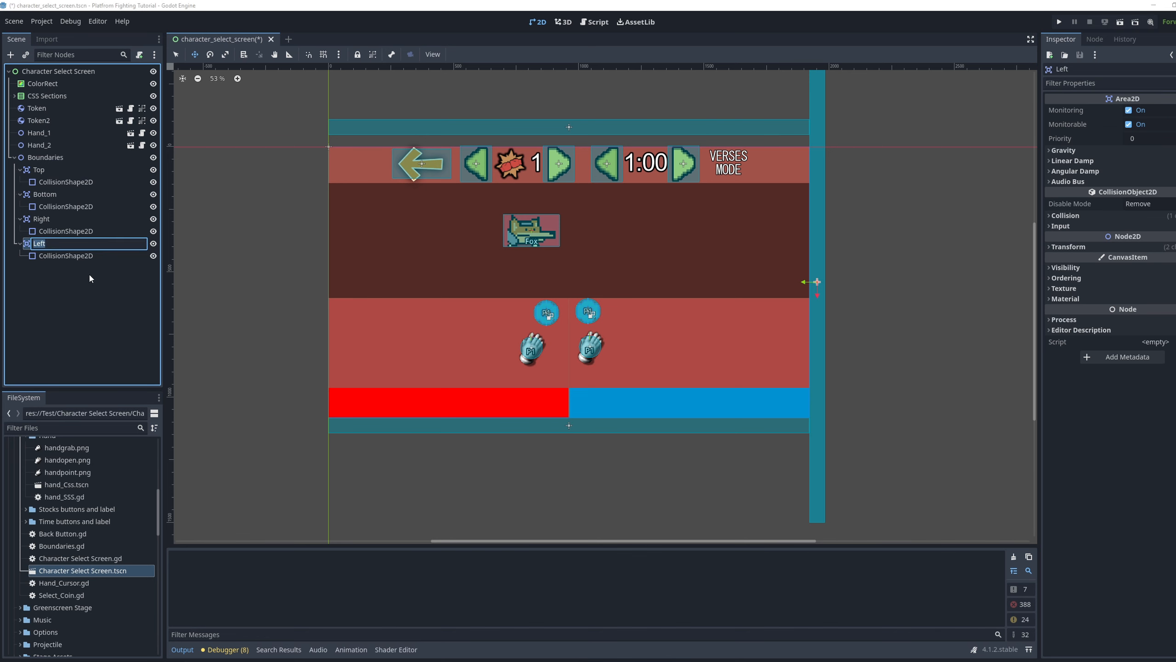
Move the Left area outside the screen's left edge by setting its x position to -33 px
left_click(1126, 247)
left_click(1173, 257)
type("-33")
key("Return")
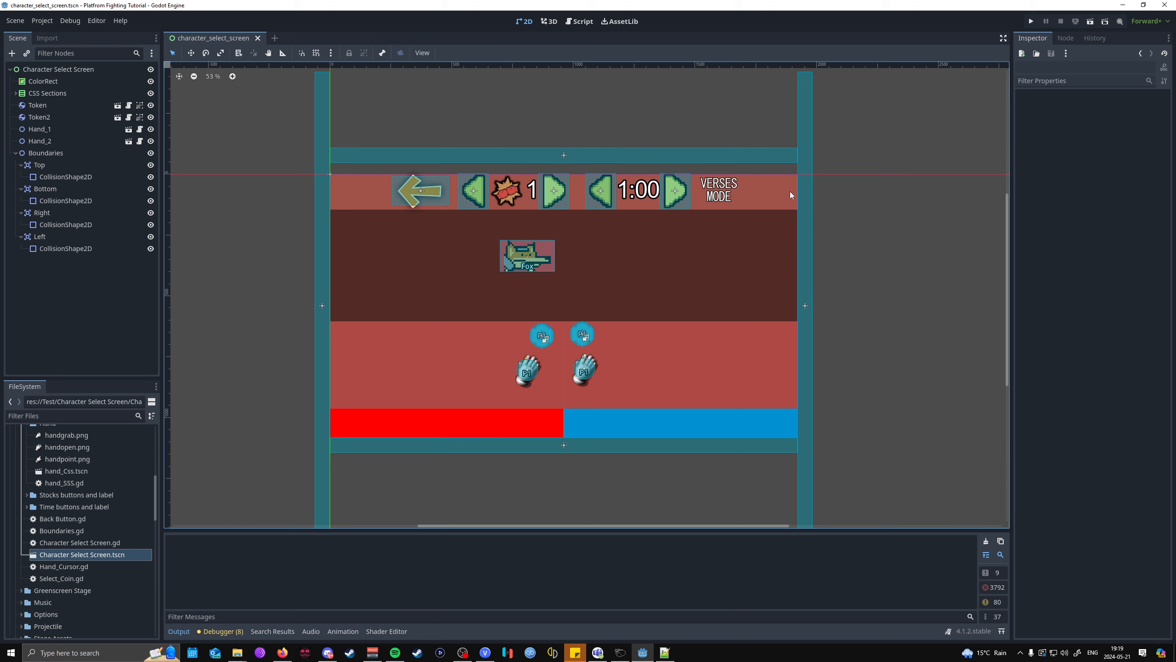
Try to make the sub-resources of the Bottom area node unique
left_click(76, 190)
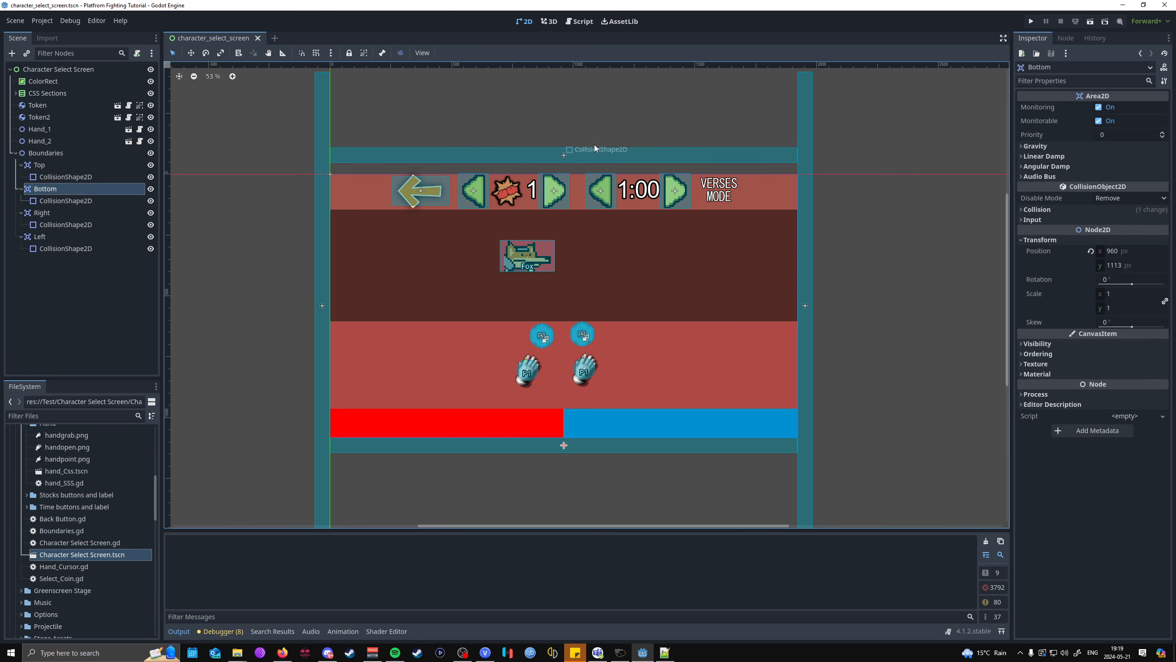
left_click(1164, 81)
left_click(1118, 220)
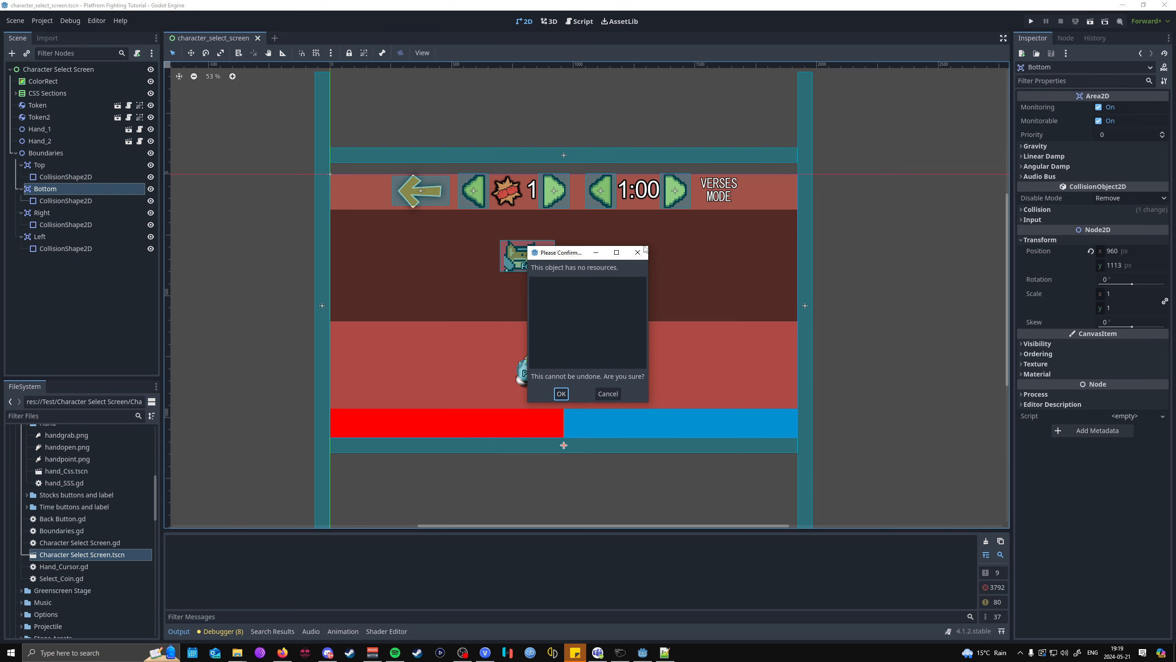
left_click(561, 390)
Make the sub-resources of the Bottom area's collision shape unique
left_click(63, 200)
left_click(1164, 81)
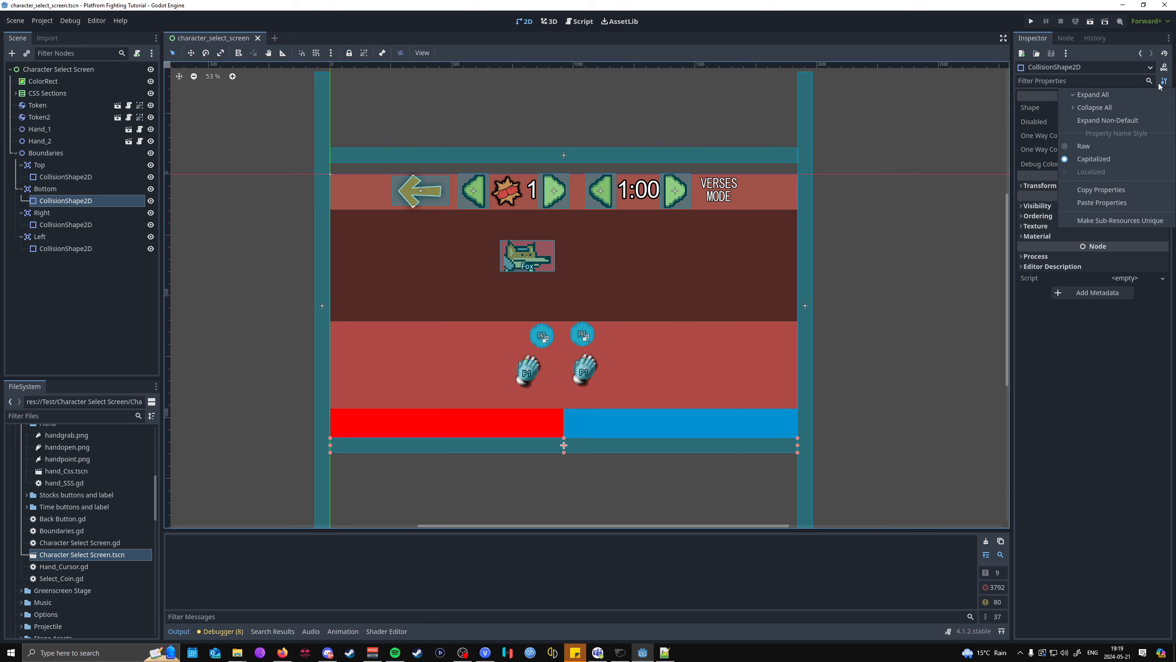
left_click(1118, 220)
left_click(537, 393)
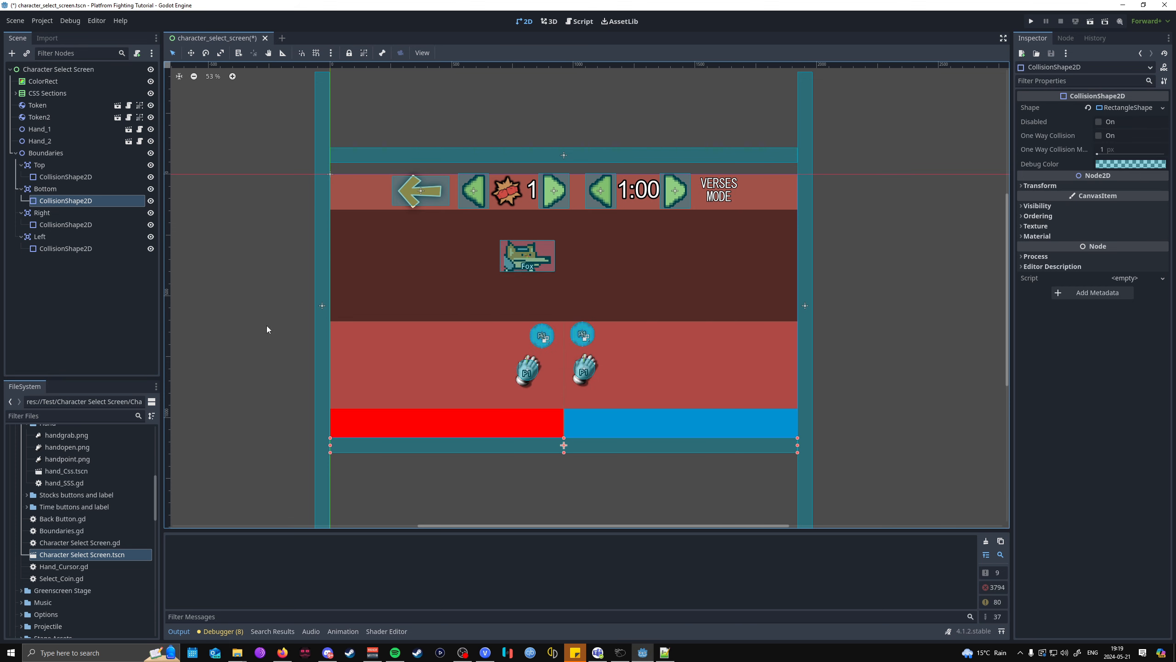
Make the sub-resources of the Right area's collision shape unique
left_click(93, 226)
left_click(1164, 80)
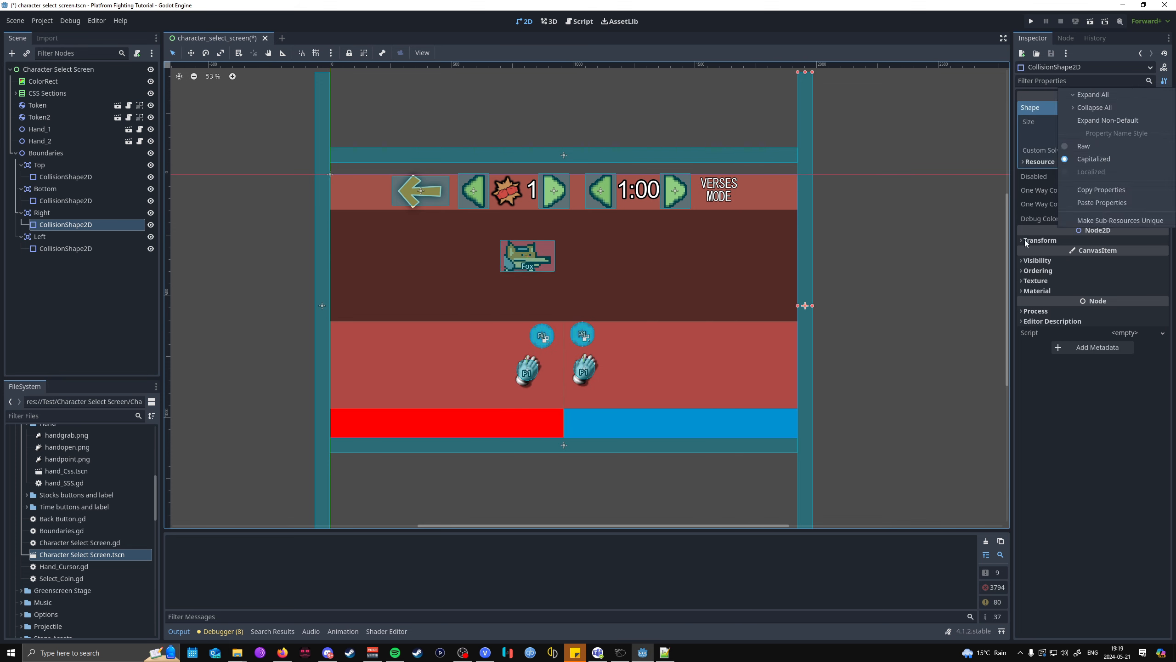
left_click(1119, 221)
left_click(536, 395)
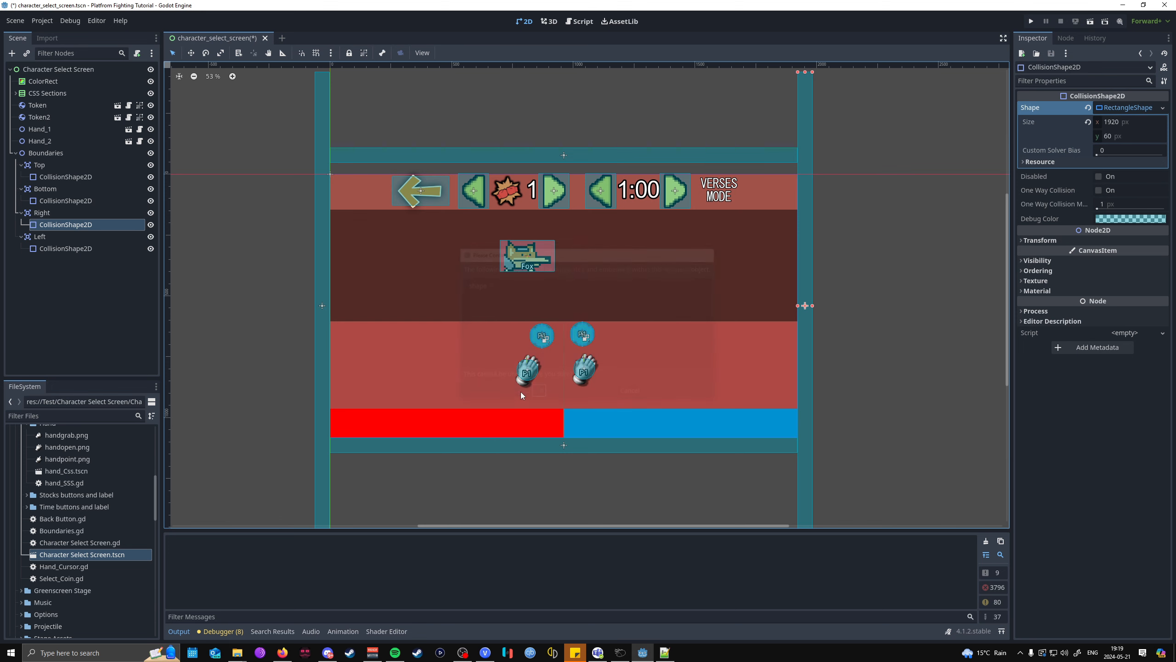
Make the sub-resources of the Left area's collision shape unique
left_click(96, 251)
left_click(1165, 79)
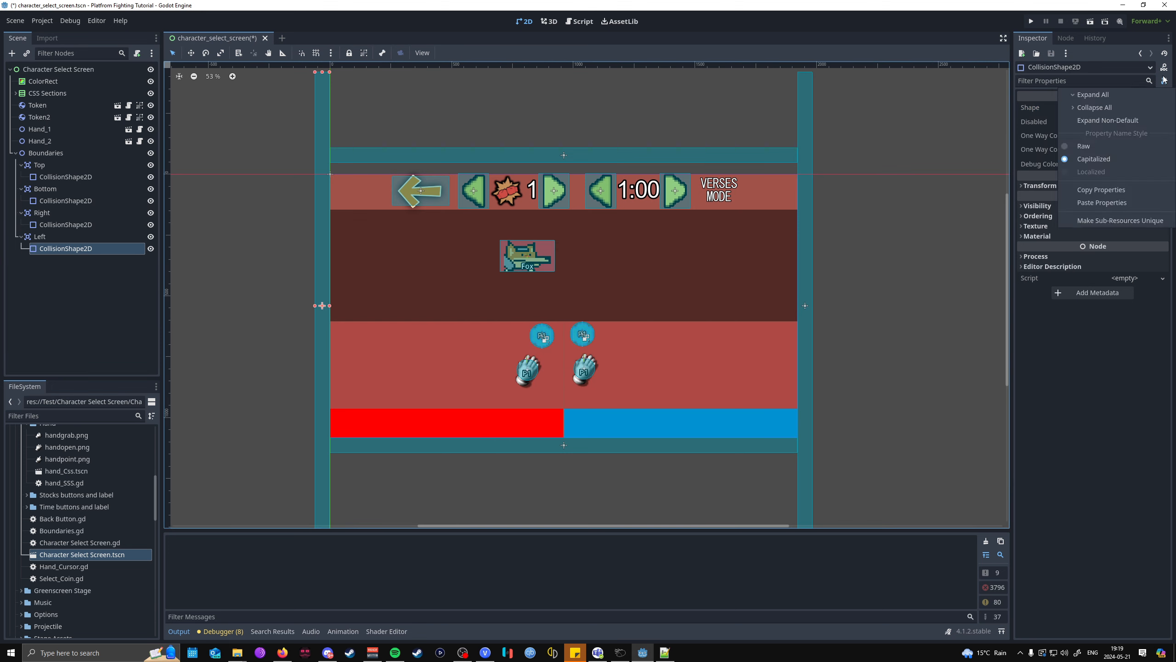
left_click(1119, 220)
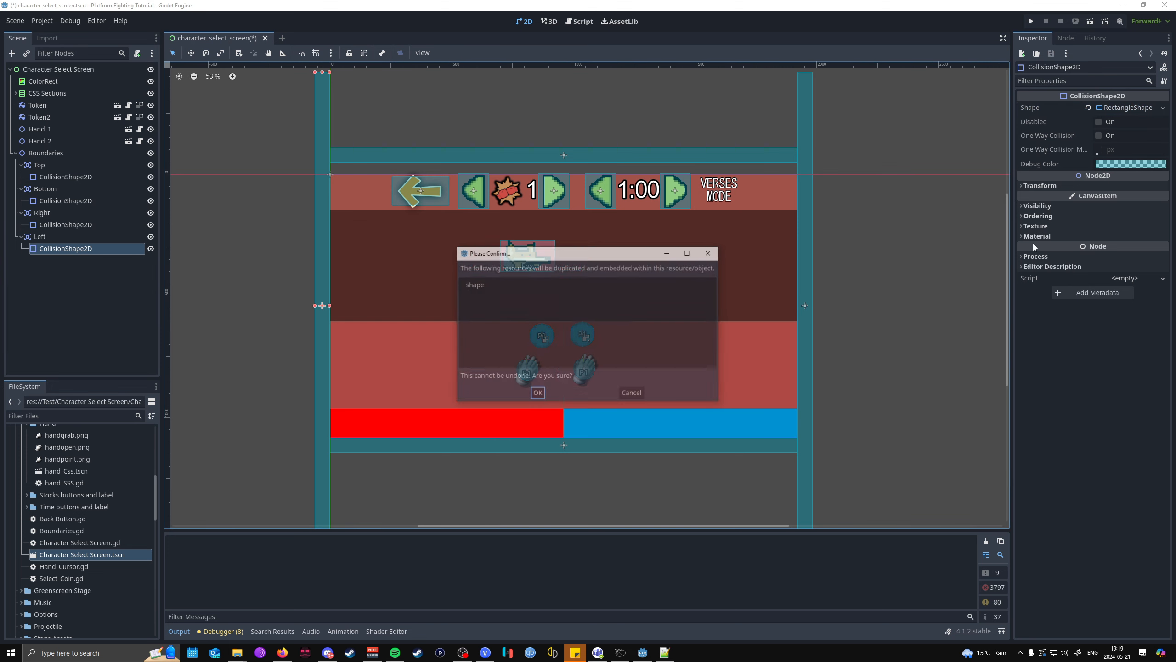
left_click(537, 393)
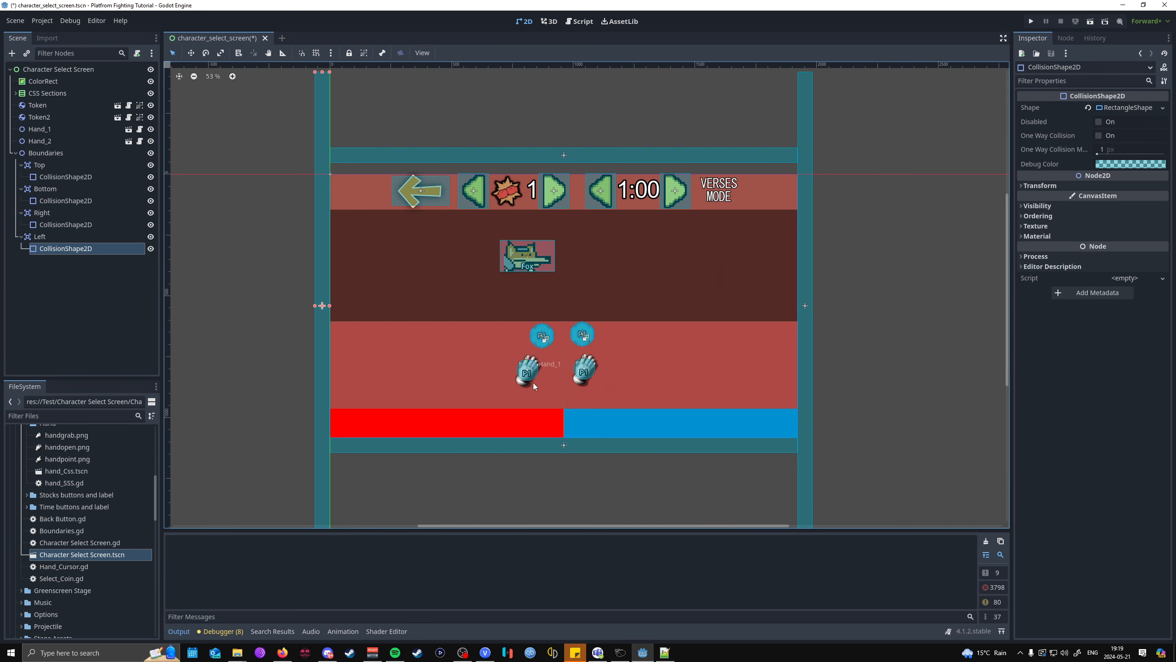
Set the x size of the Right area's rectangle collision shape to 1084 px
left_click(63, 225)
left_click(1140, 121)
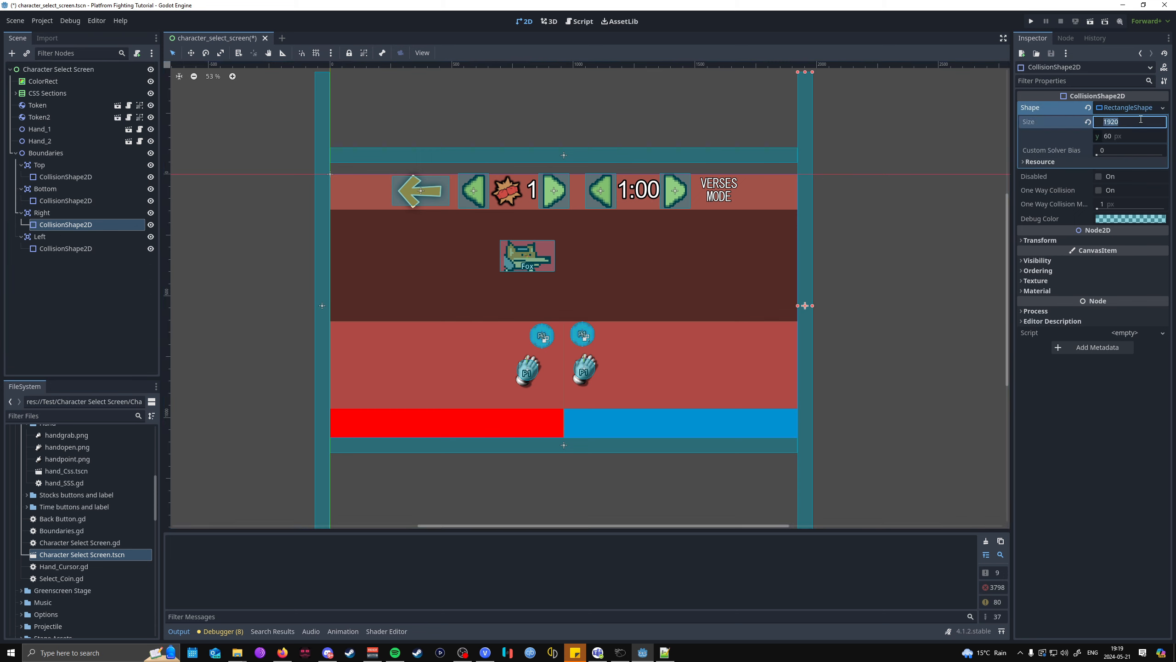
type("1084")
key("Return")
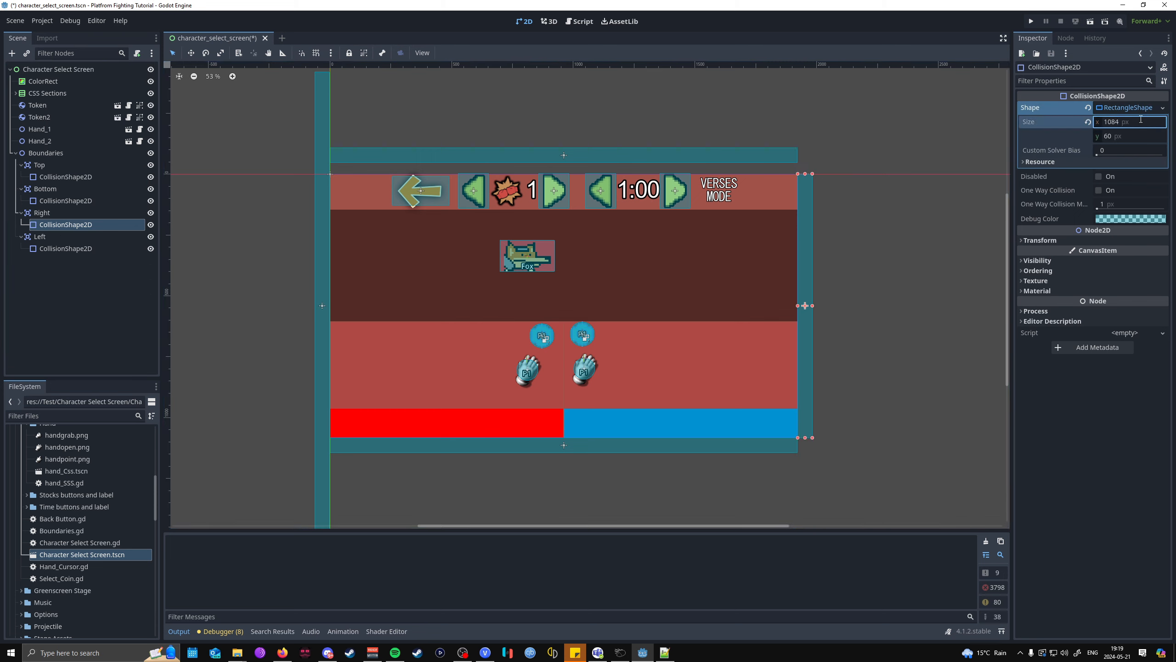
Set the x size of the Left area's rectangle collision shape to 1084 px and deselect it
left_click(63, 249)
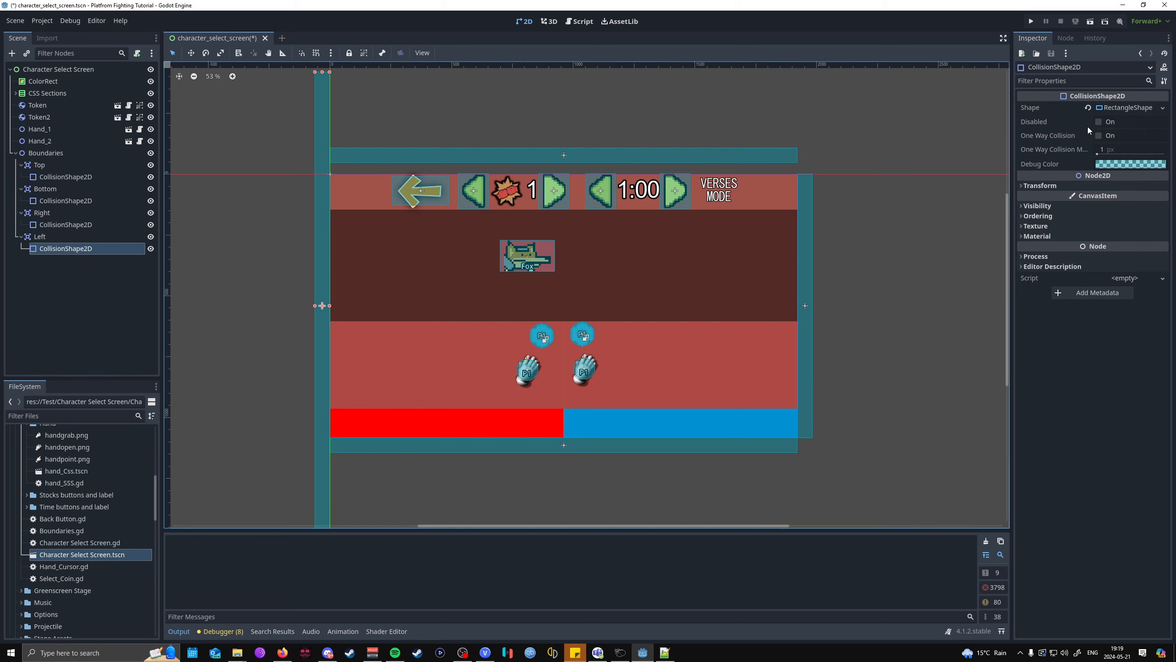
left_click(1123, 110)
left_click(1124, 122)
type("1089")
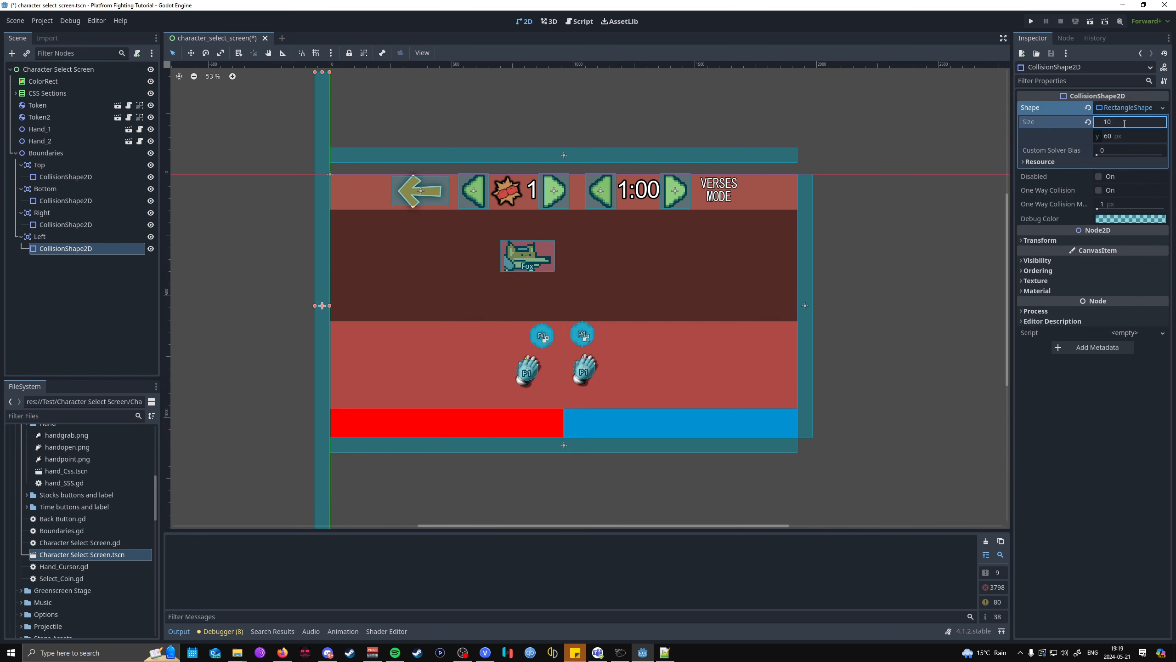
key("Return")
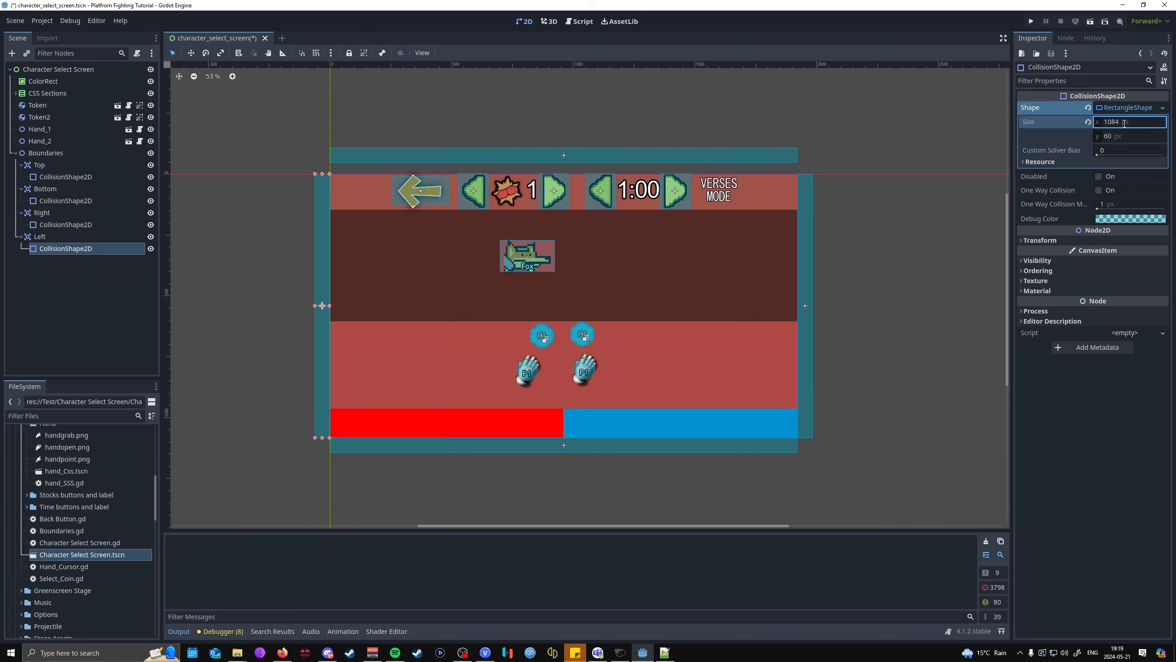
left_click(835, 354)
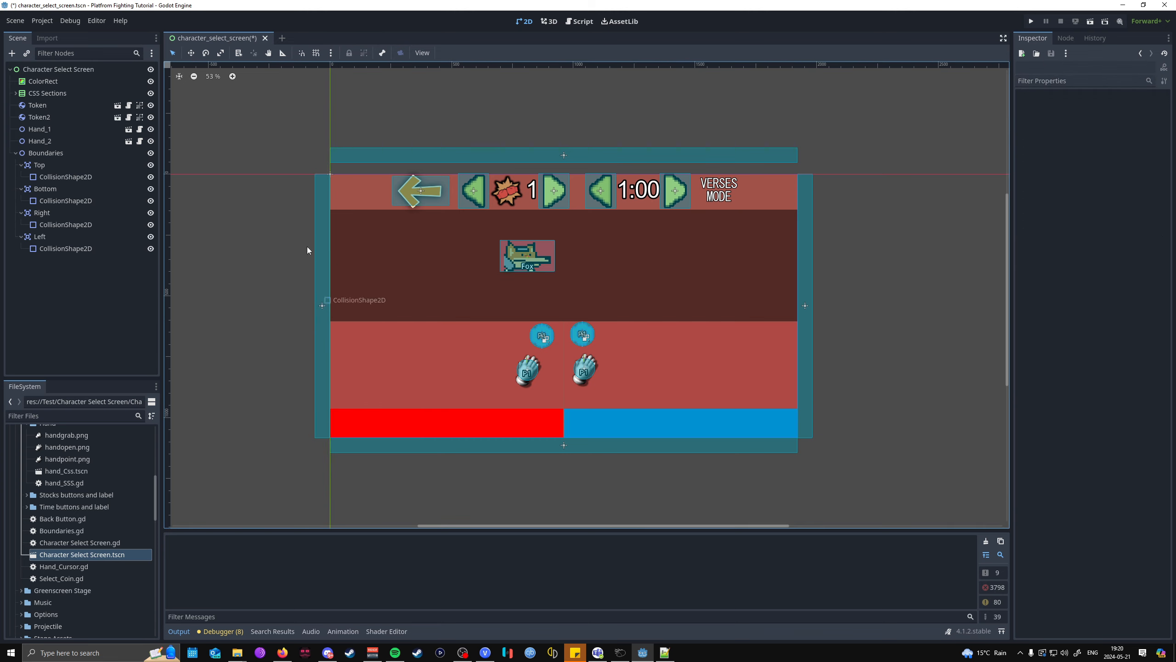
Attach a new GDScript at res://UI/CSS/Boundaries.gd to the Boundaries node and delete its template functions
middle_click_drag(281, 254, 305, 282)
left_click(88, 153)
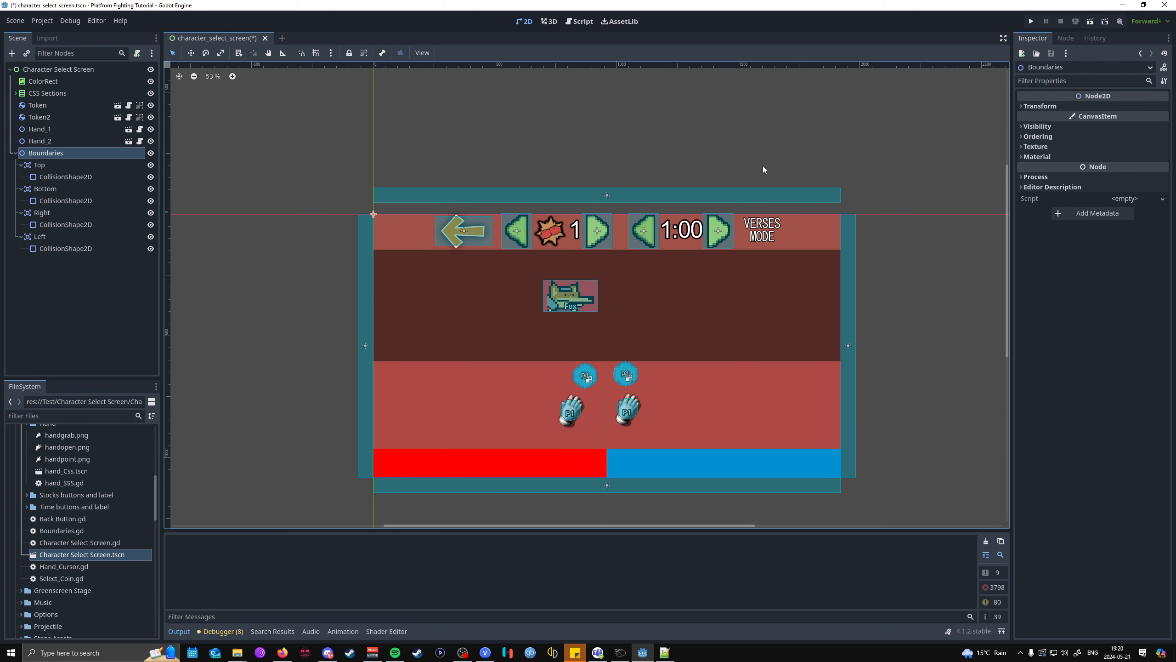
left_click(137, 54)
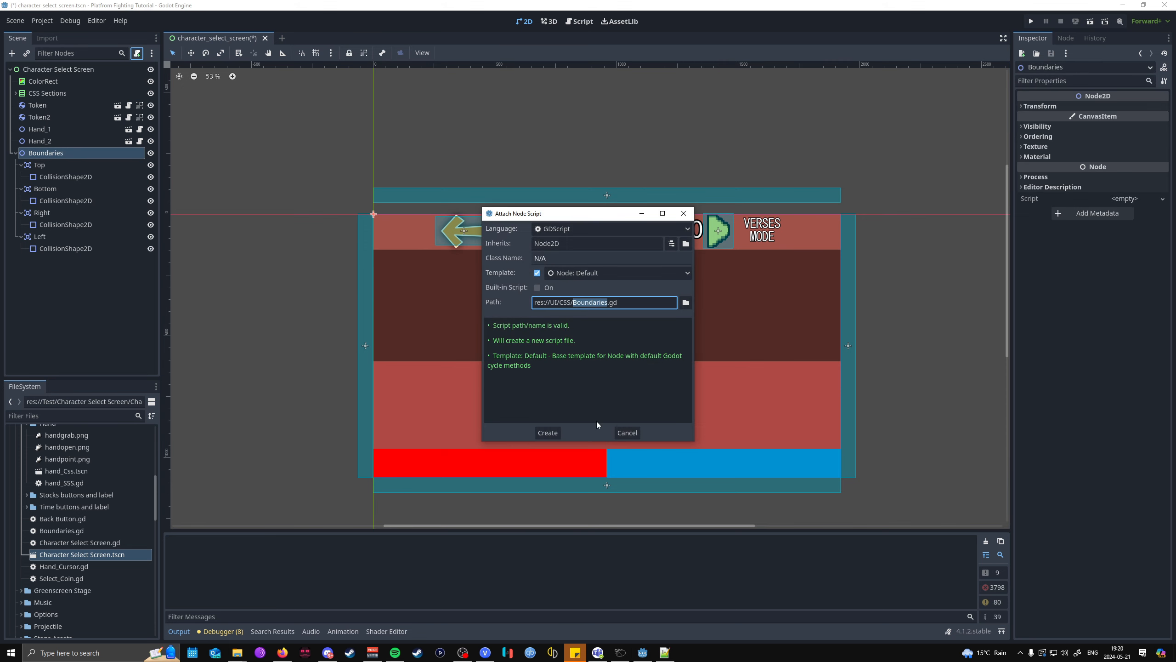
left_click(547, 433)
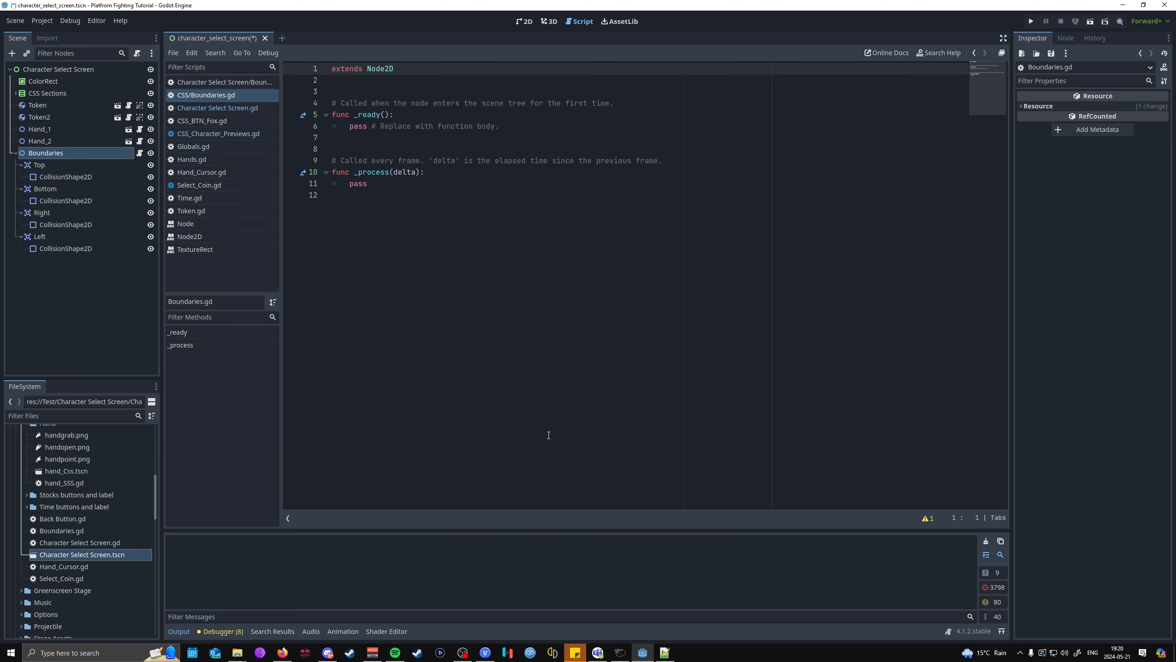
left_click_drag(548, 433, 239, 95)
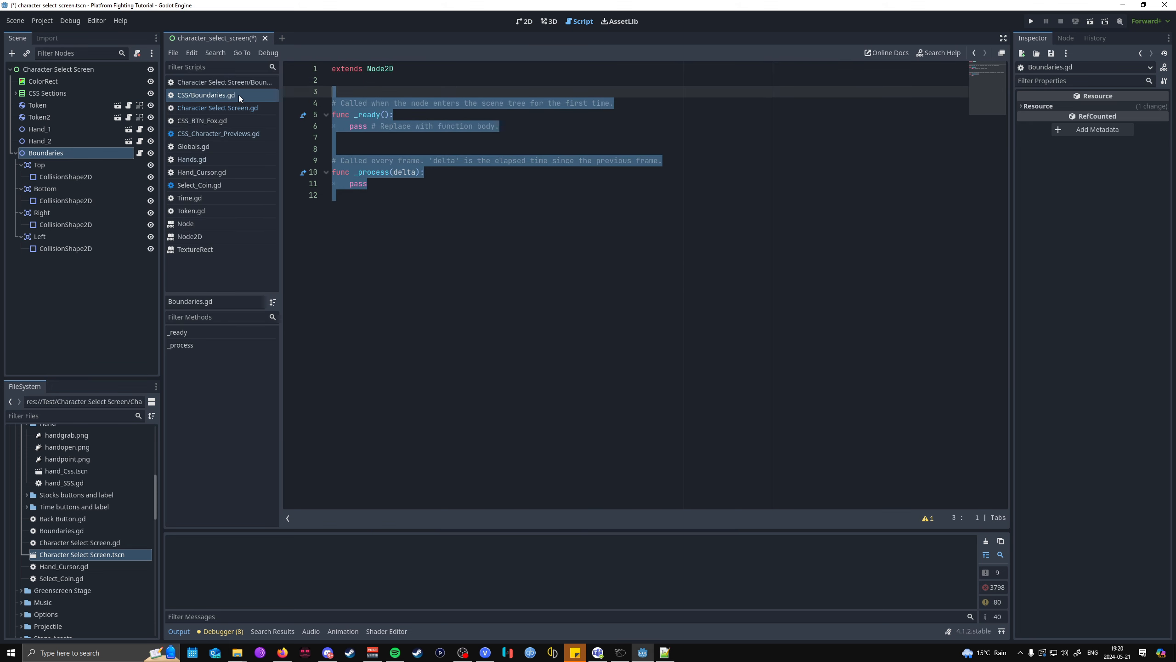
key("BackSpace")
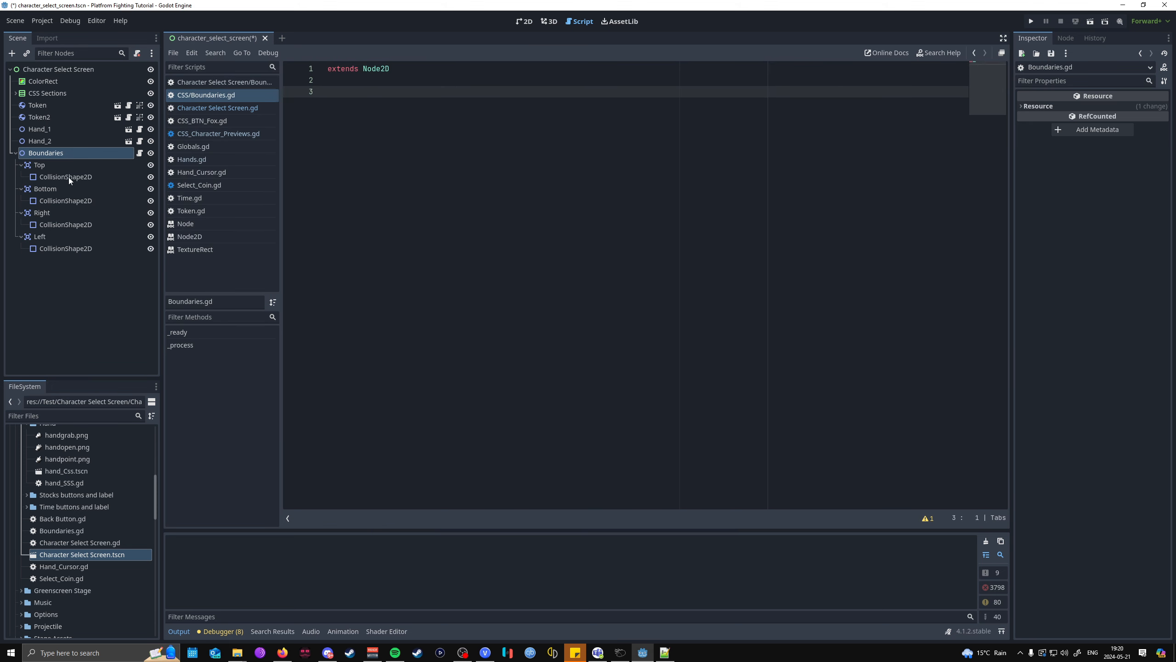
Connect all four boundary areas' area_entered signals to the Boundaries script and start each handler body with "area.get_parent().global_position = Vector2("
left_click(68, 164)
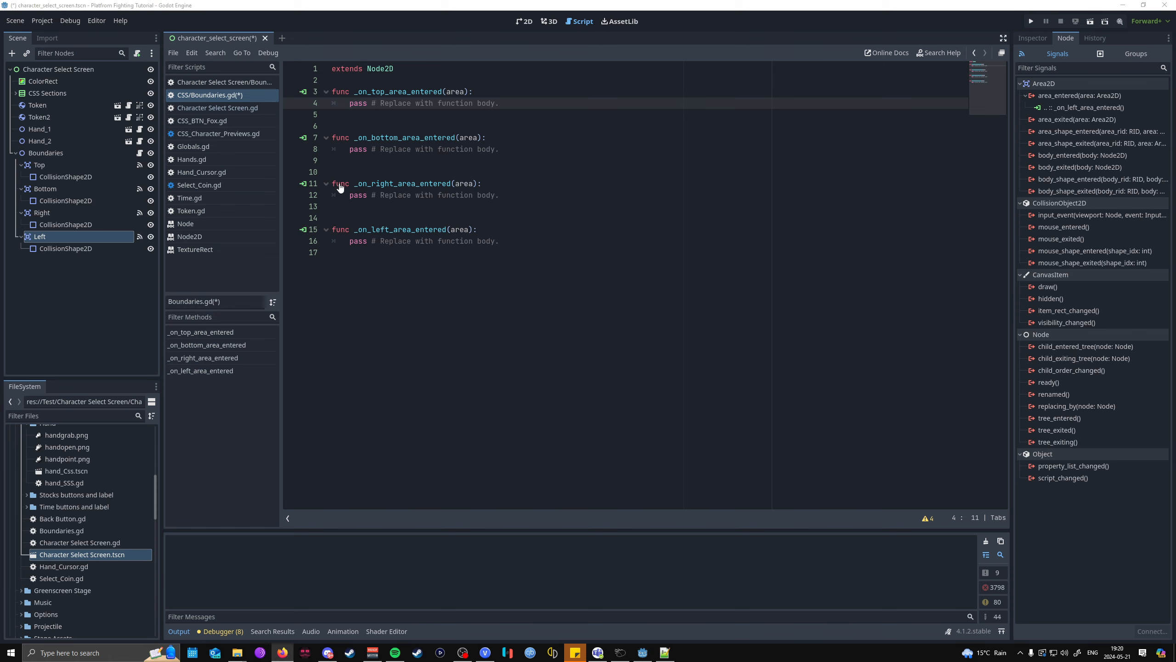
left_click_drag(499, 103, 349, 108)
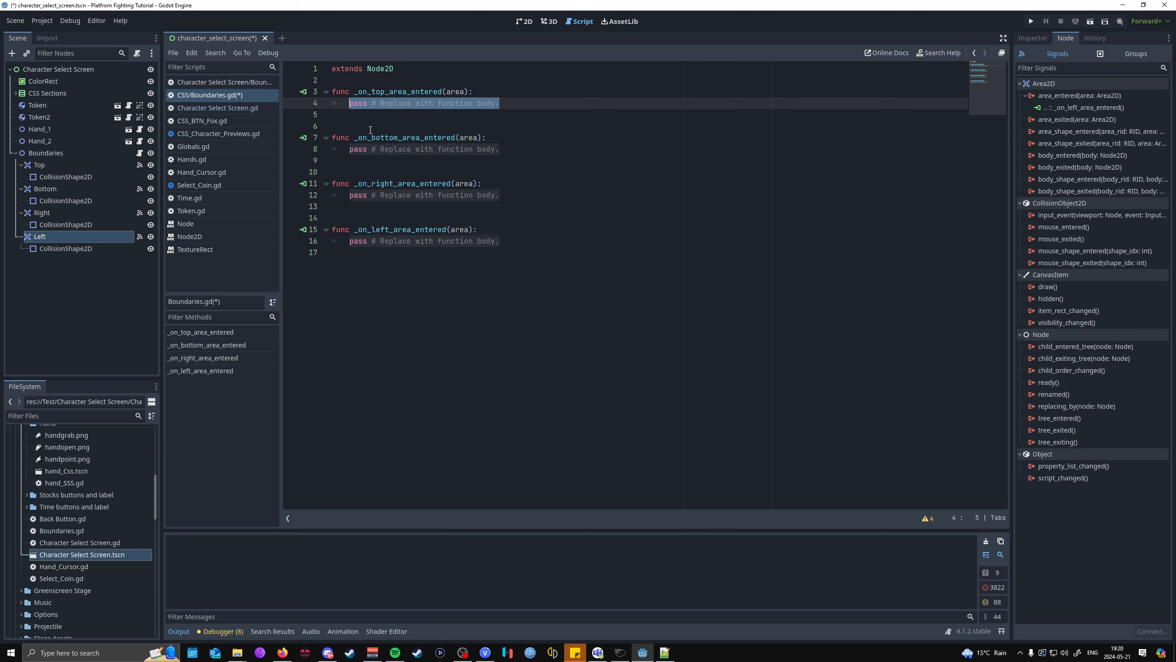
type("area.get_parent().global_position = Vector2(")
left_click_drag(515, 150, 350, 150)
type("area.get_parent().global_position = Vector2(")
left_click_drag(500, 195, 350, 195)
type("area.get_parent().global_position = Vector2(")
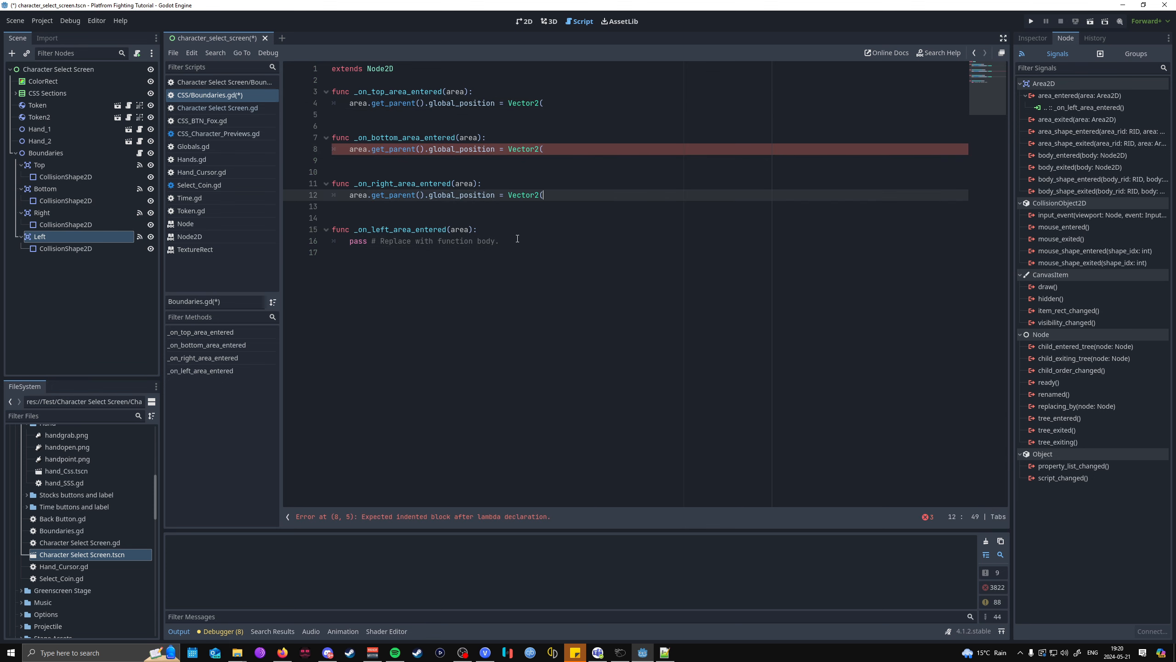
left_click_drag(500, 241, 350, 241)
type("area.get_parent().global_position = Vector2(")
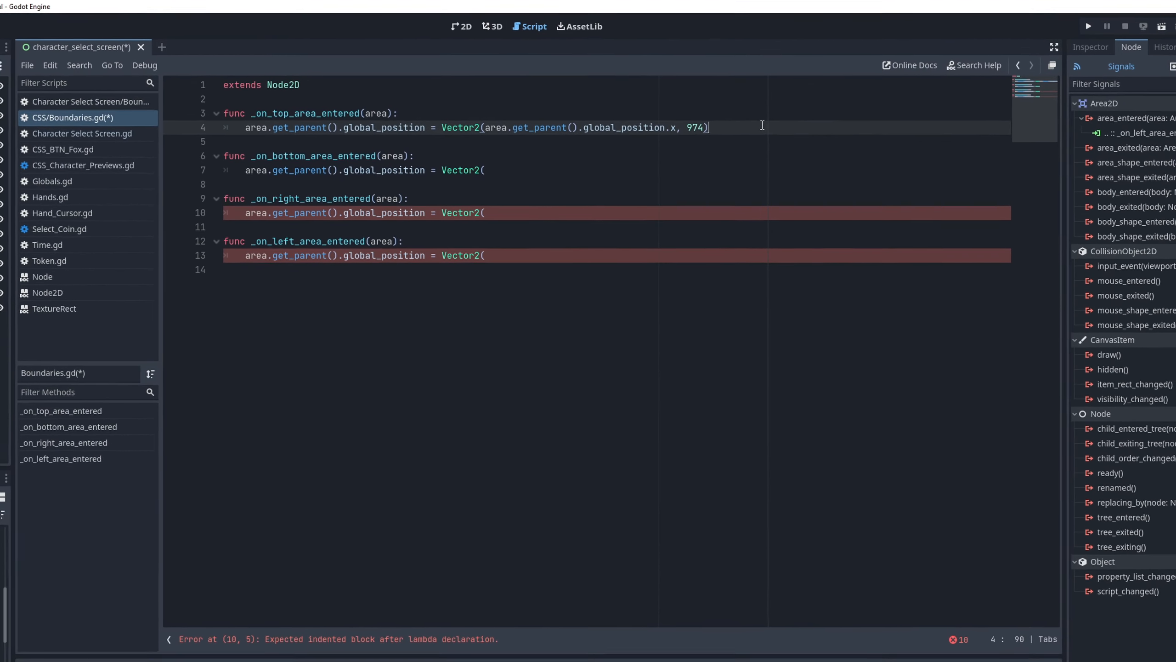
Copy the top handler's complete position assignment into the bottom handler and change its y value to 105
left_click_drag(757, 134, 207, 134)
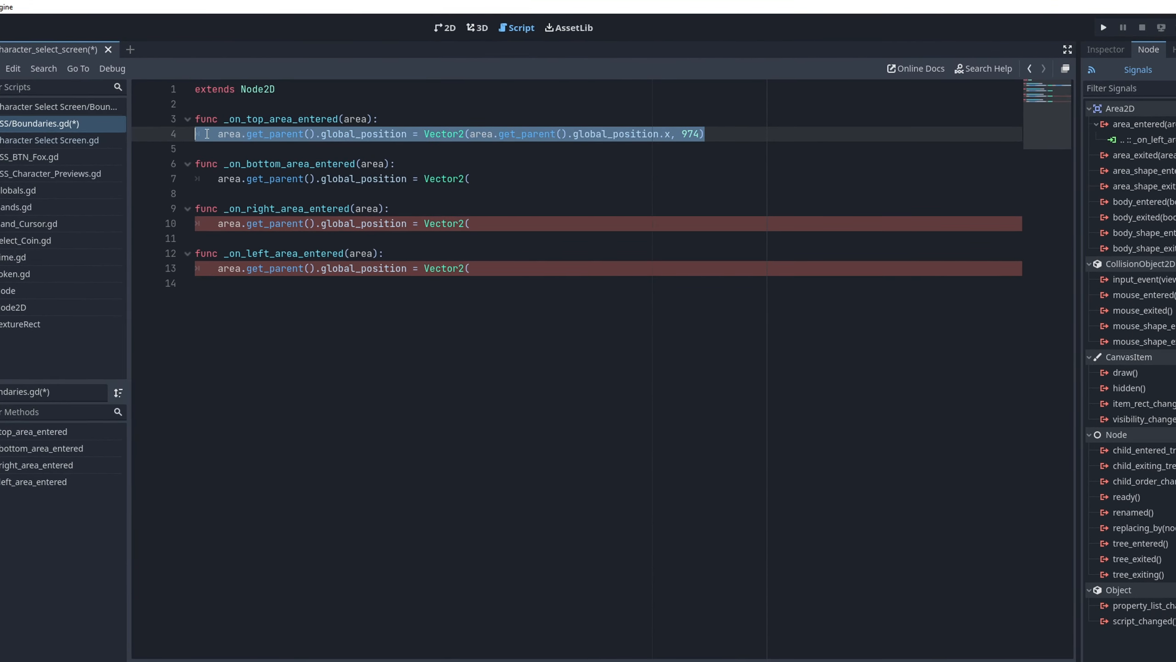
left_click(817, 135)
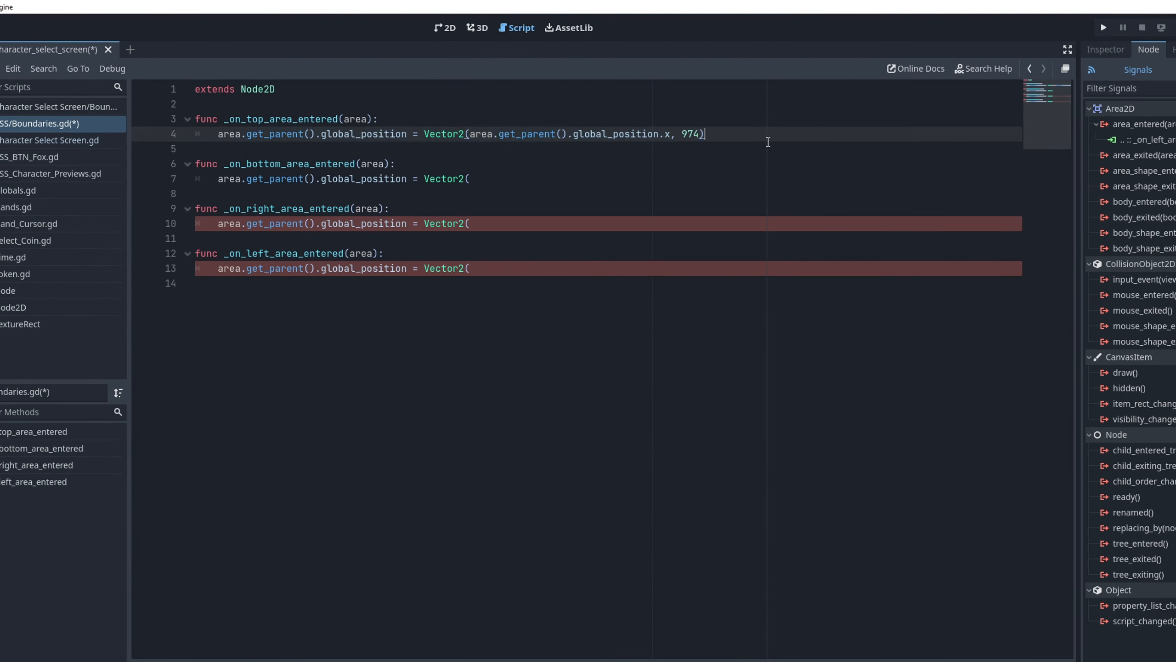
left_click_drag(731, 134, 217, 134)
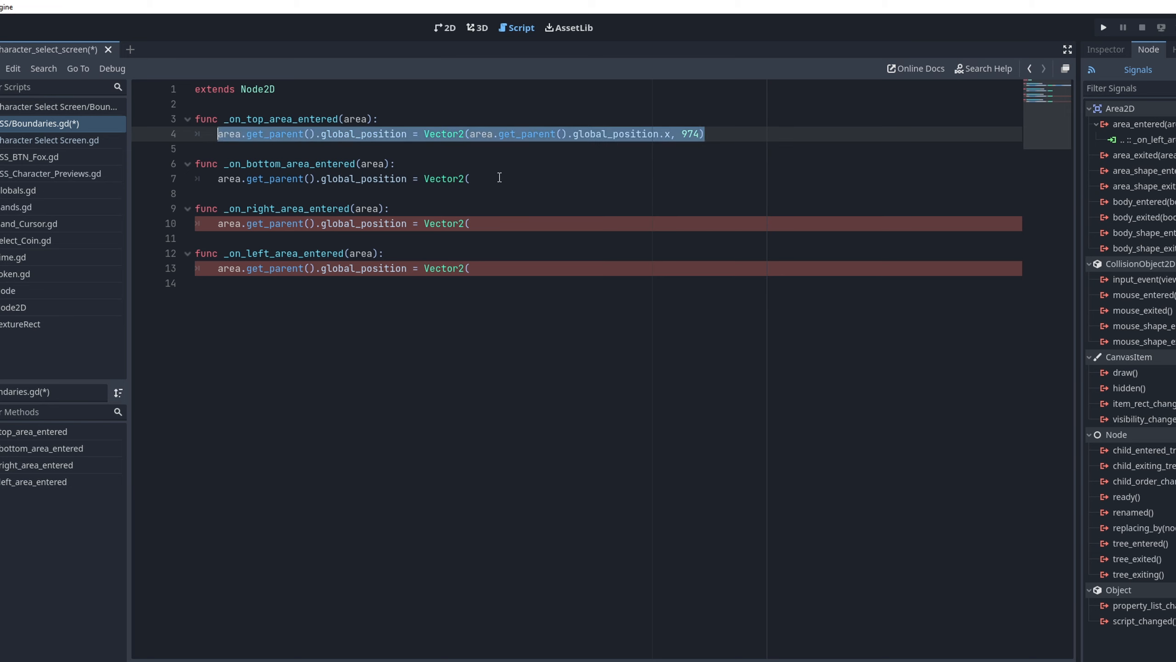
left_click_drag(493, 178, 223, 179)
key("ctrl+v")
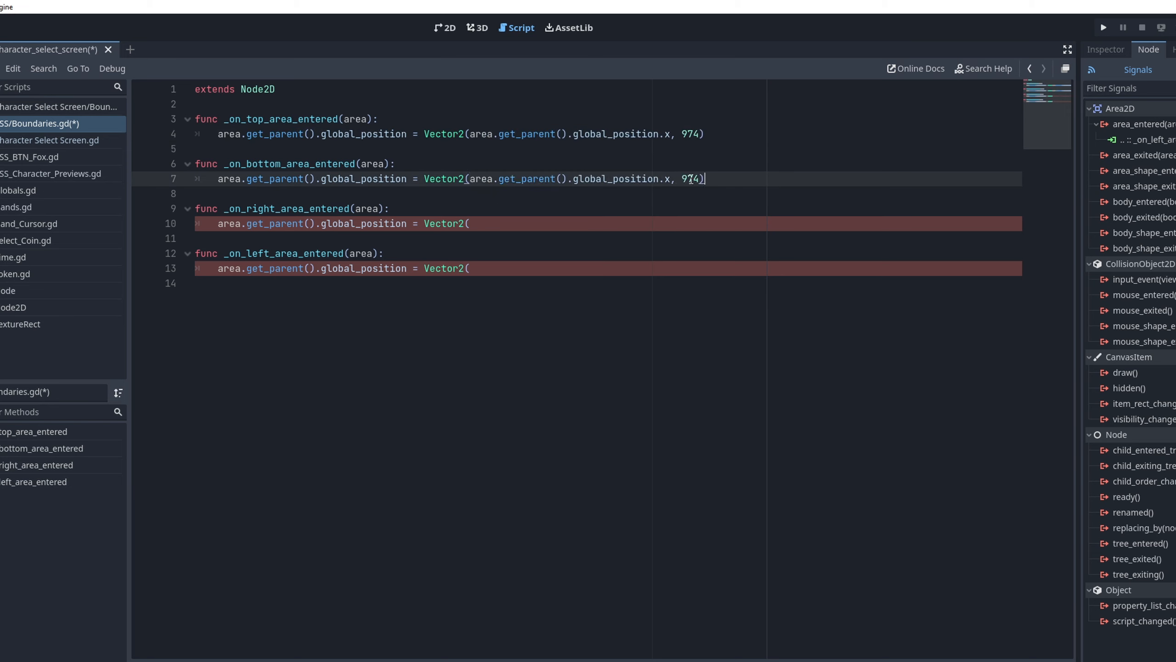
key("BackSpace")
key("BackSpace")
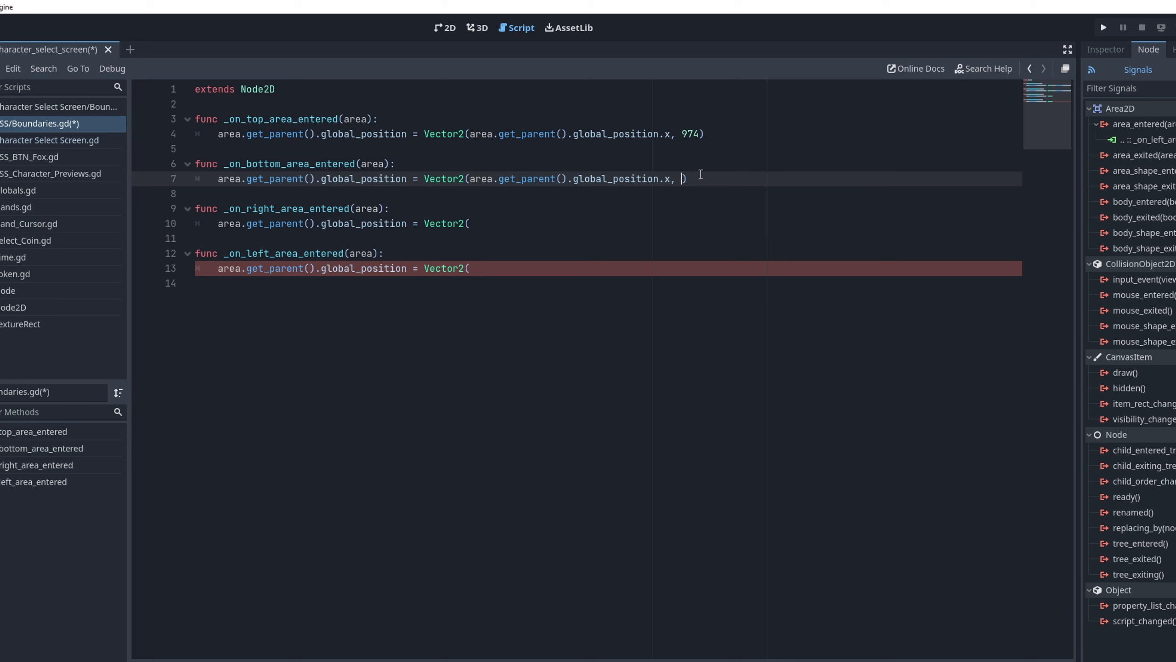
type("104")
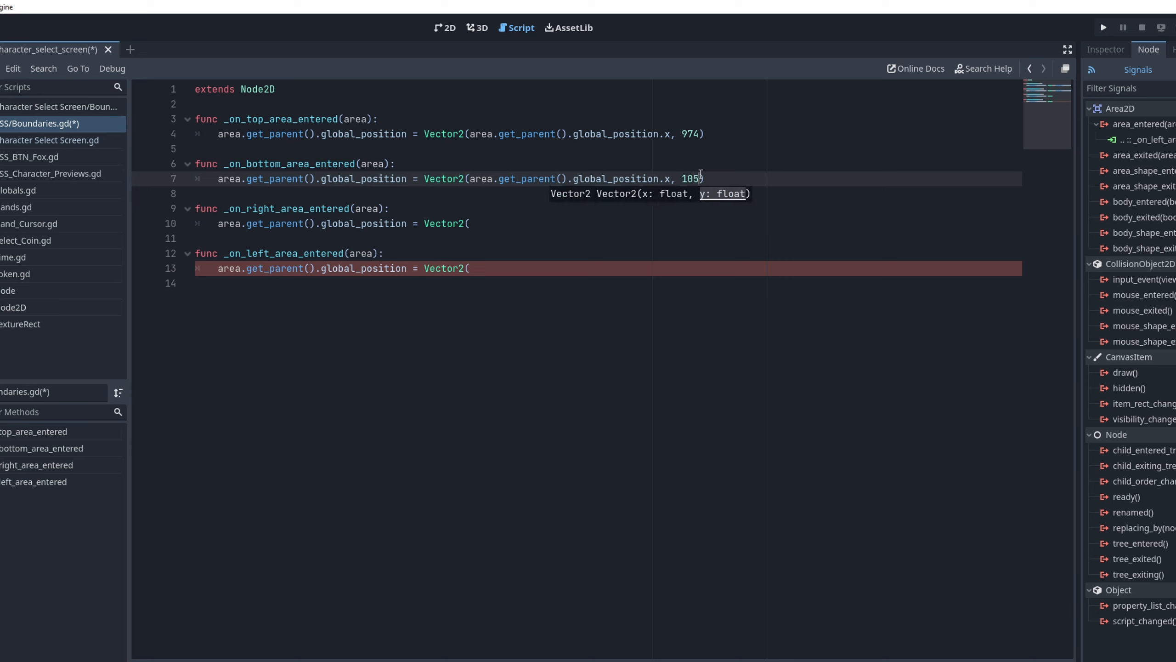
Copy the bottom handler's assignment into the right handler and replace its y value with area.get_parent().global_position.y
left_click_drag(707, 178, 197, 178)
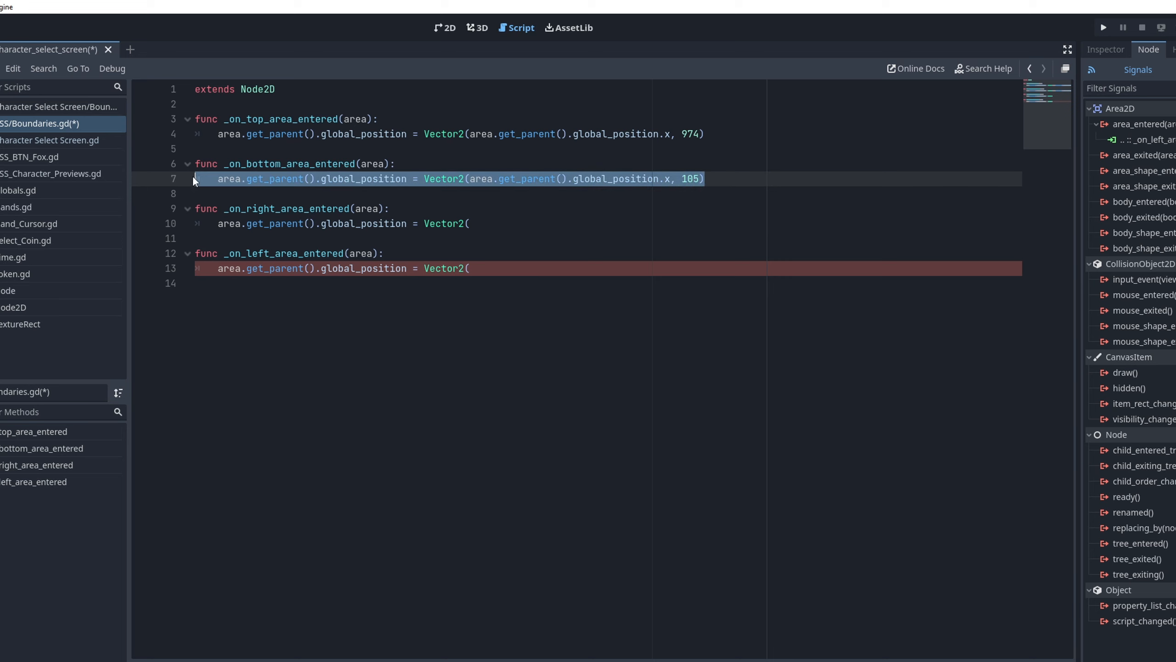
key("ctrl+c")
left_click_drag(498, 223, 199, 223)
key("ctrl+v")
left_click_drag(670, 223, 470, 224)
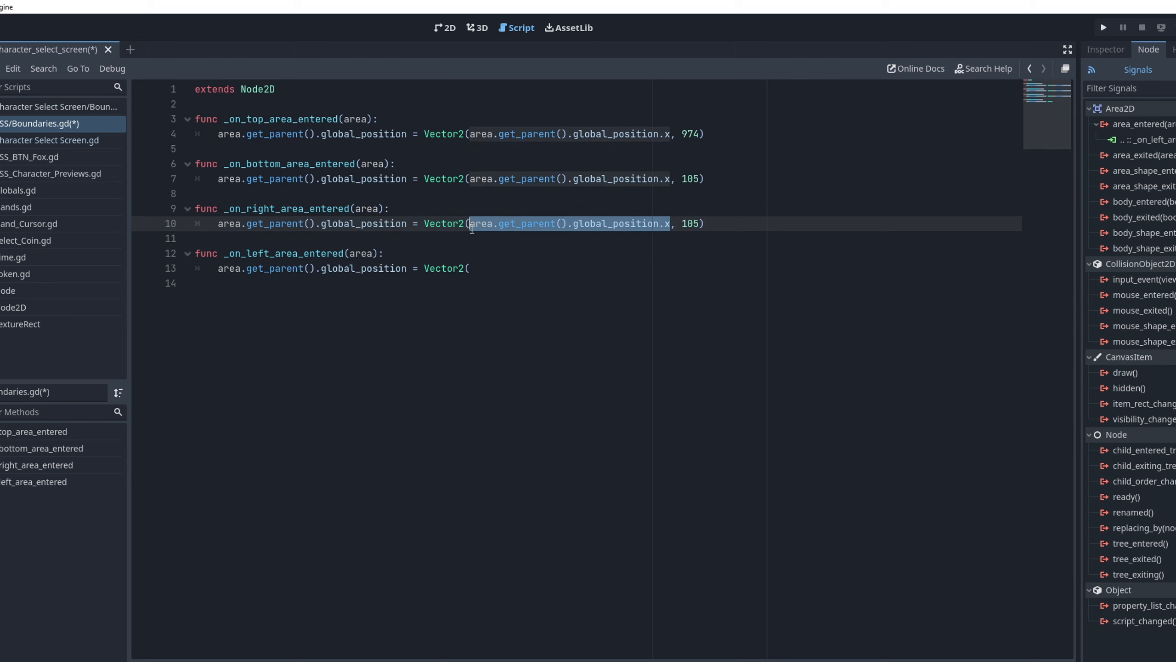
double_click(684, 226)
key("ctrl+v")
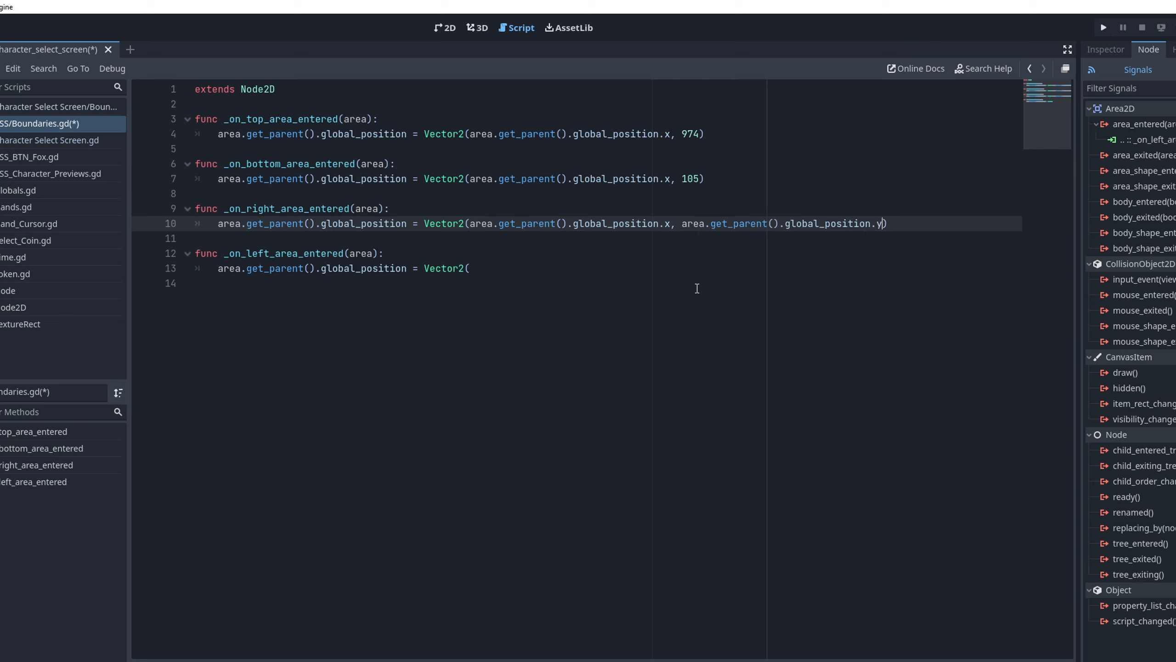